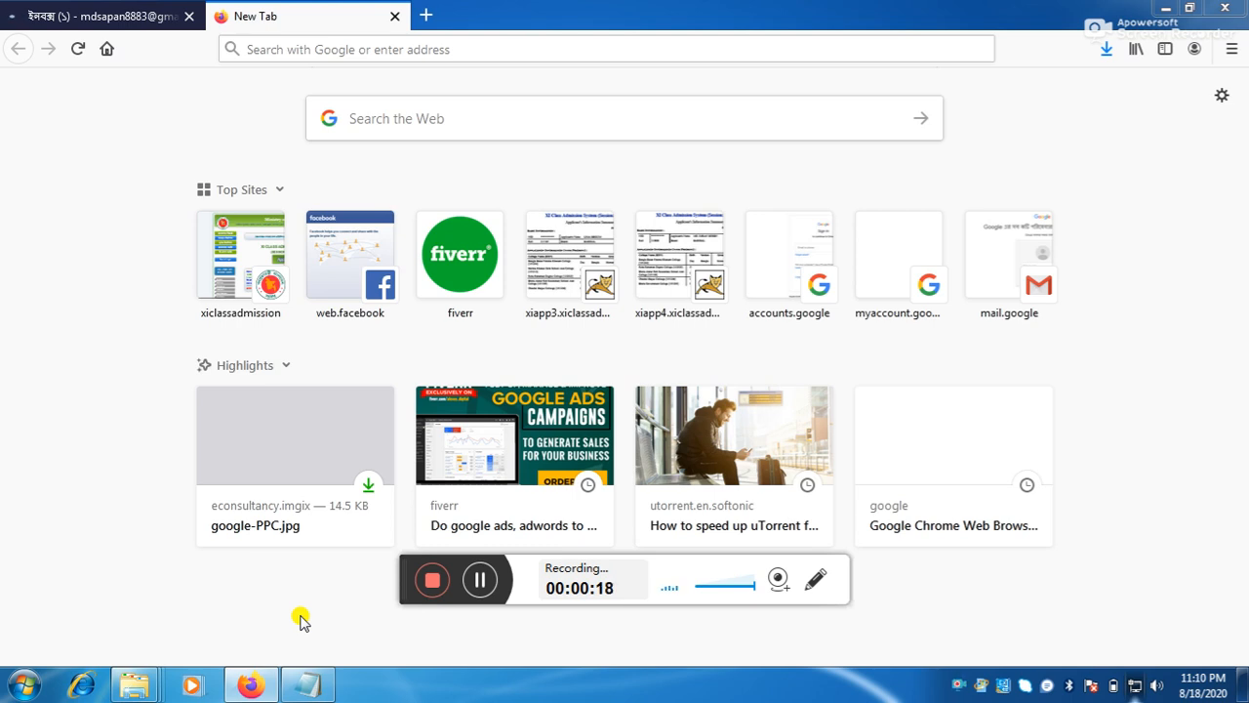
left_click(407, 48)
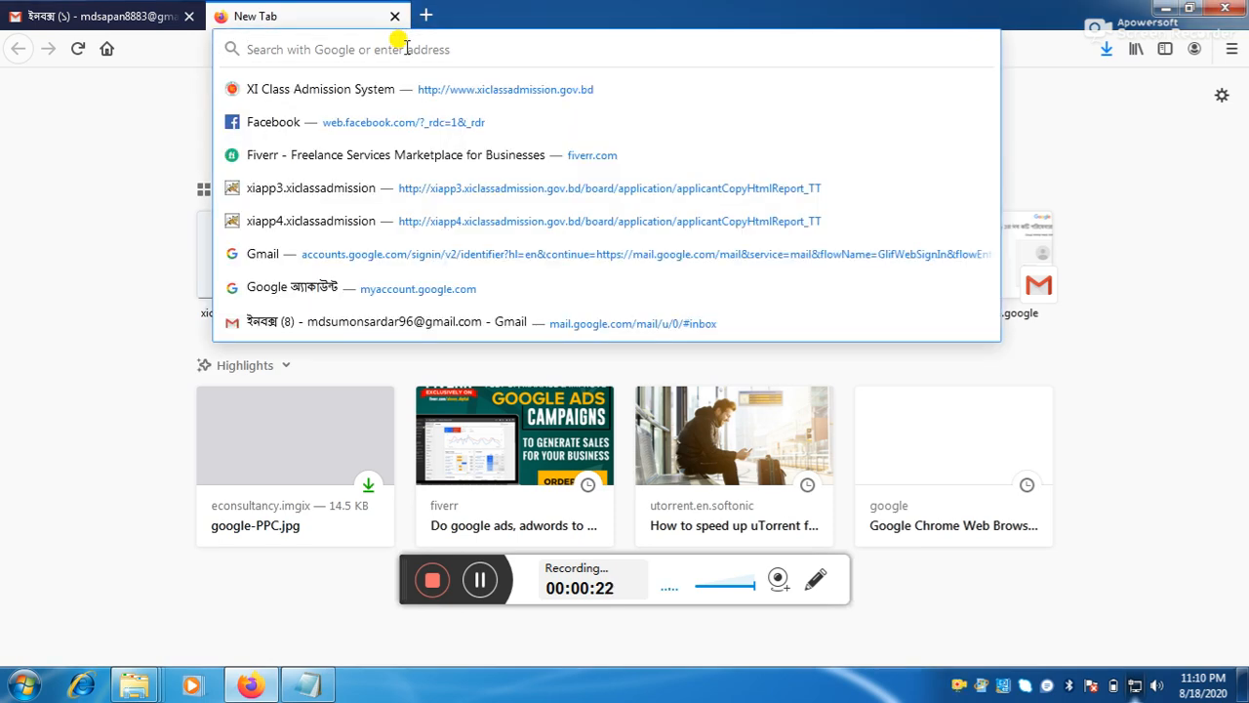
type("fiv")
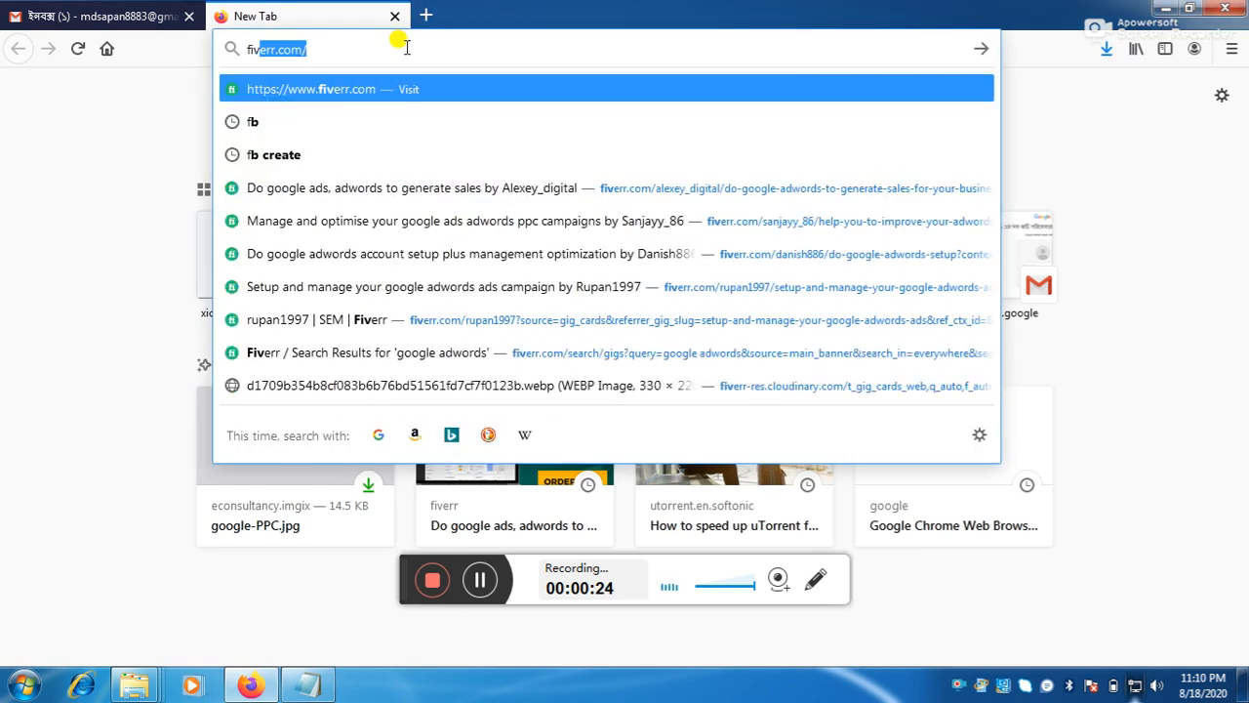
key("Return")
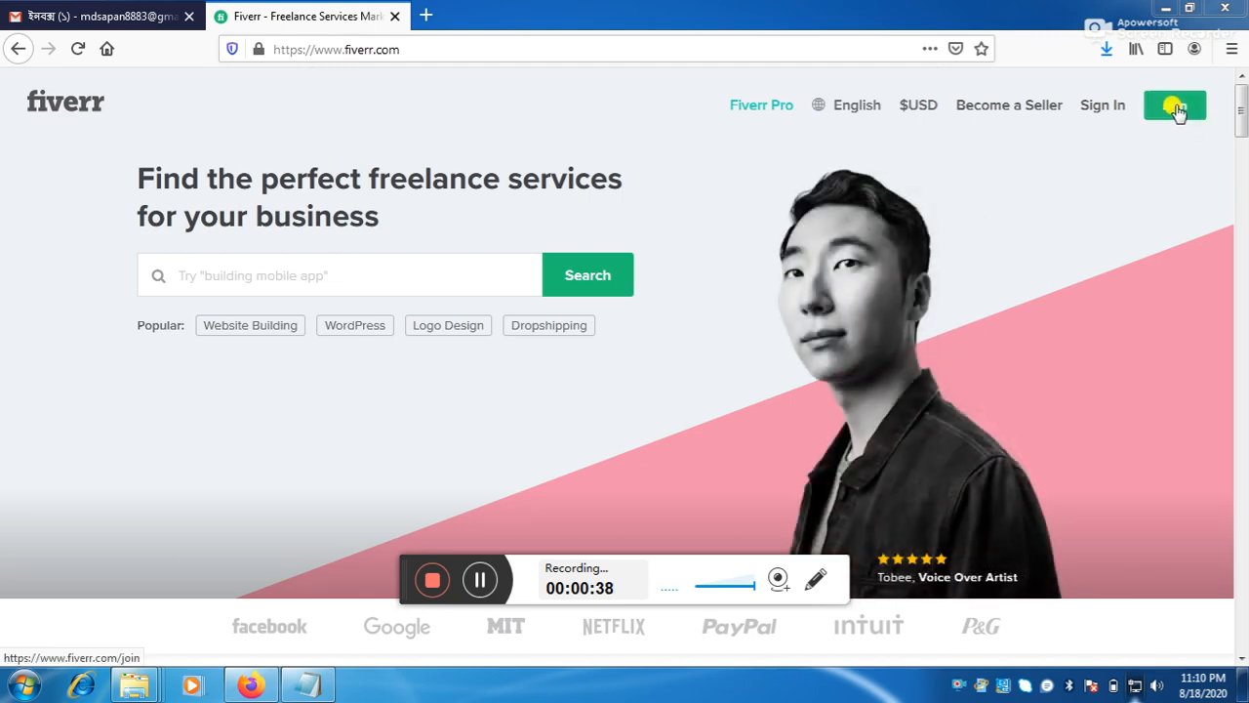
Step: Open Fiverr's Join sign-up form, focus its email field, then switch to the Gmail tab
left_click(1177, 109)
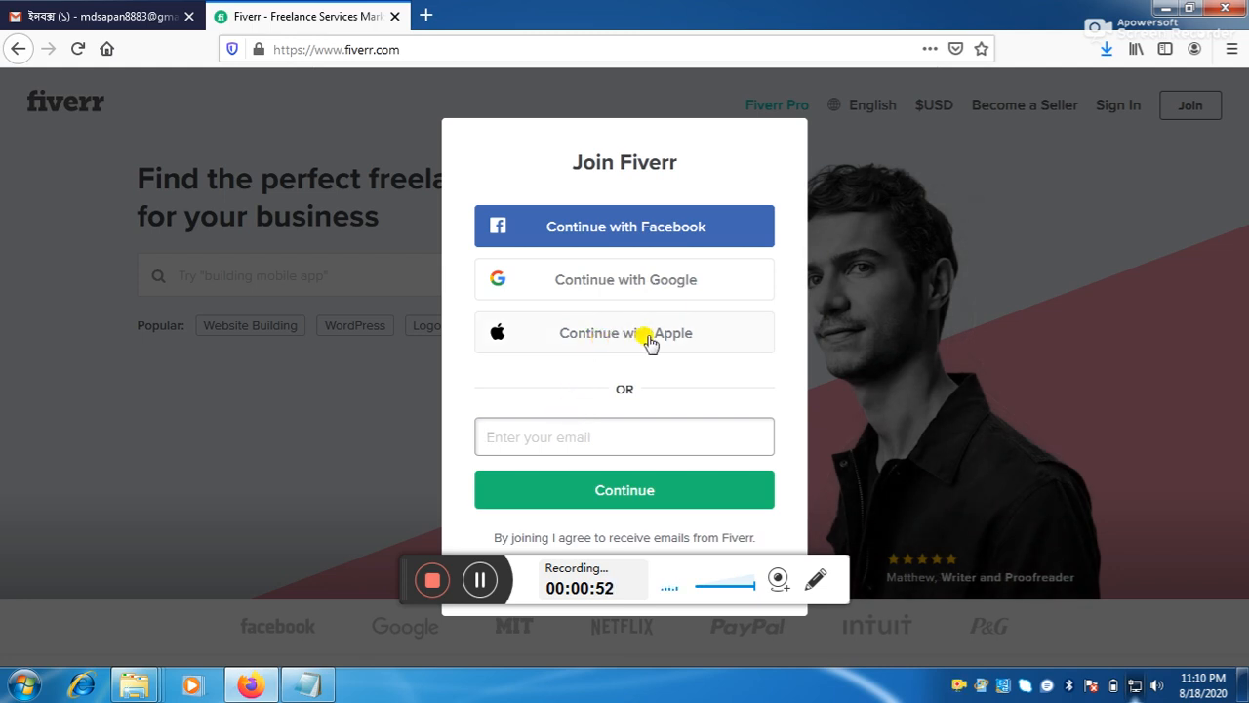
left_click(559, 433)
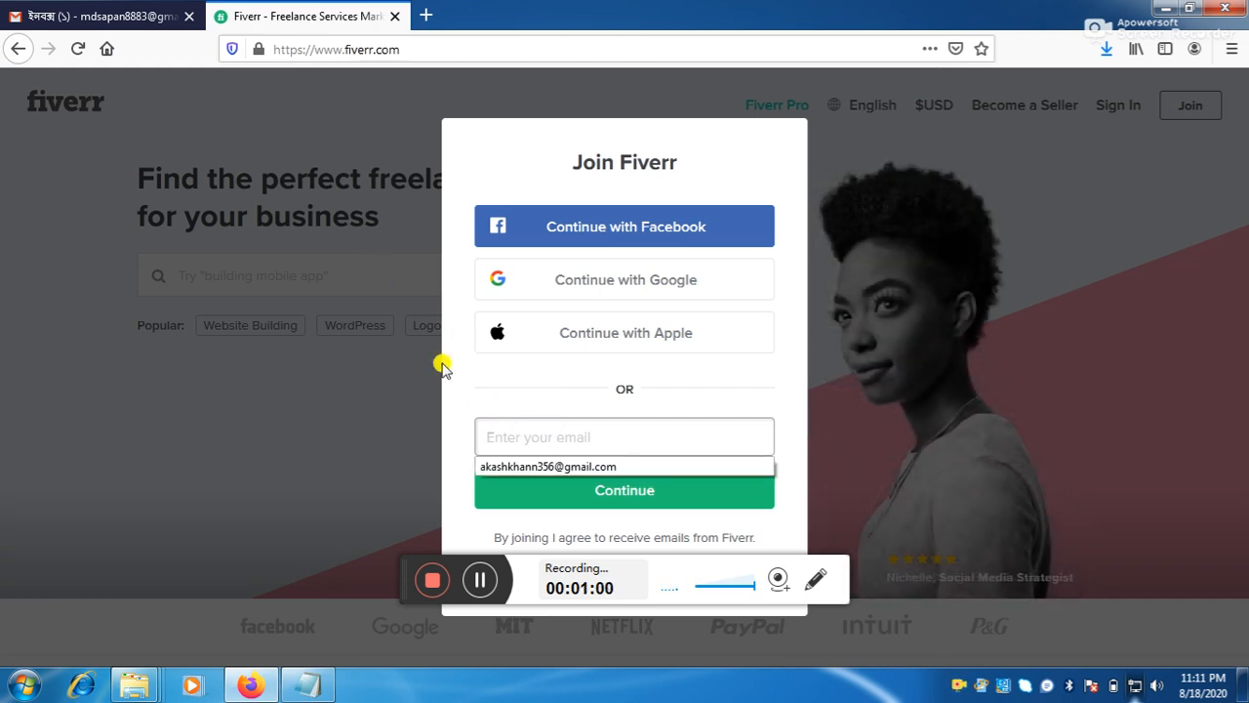
left_click(149, 13)
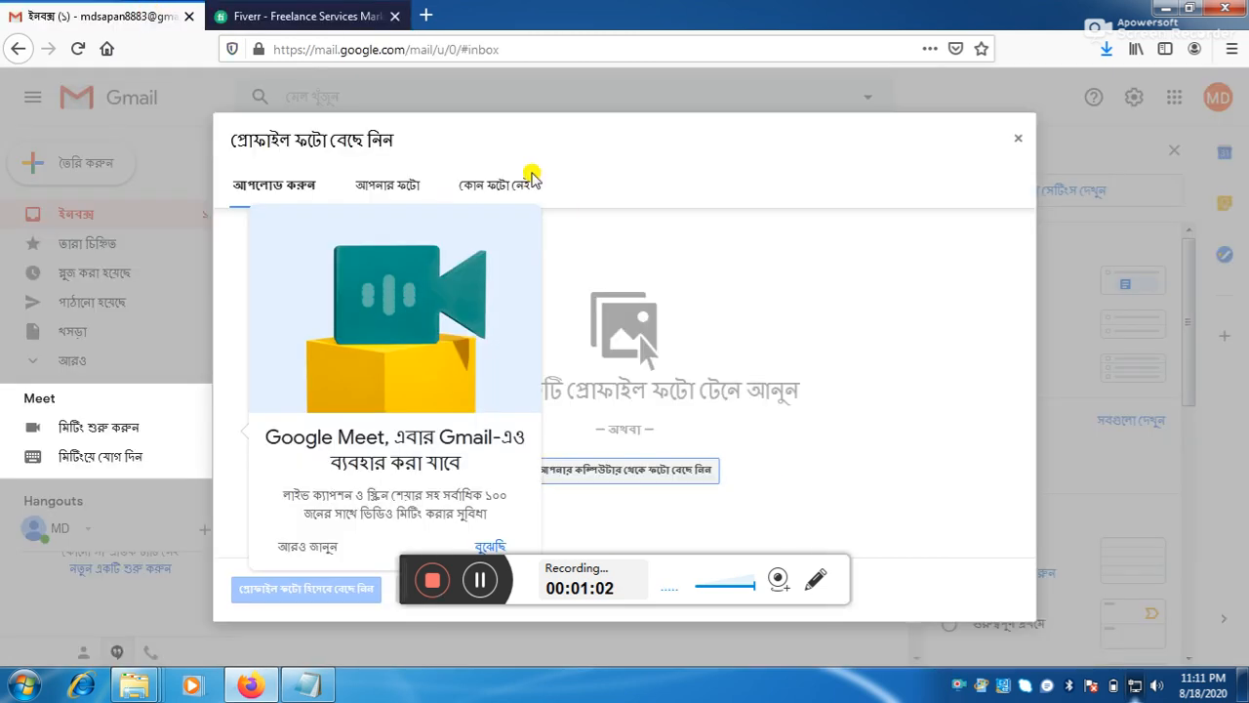
Step: Dismiss the profile-photo and Google Meet popups and view the Gmail account's name and email address
left_click(1018, 140)
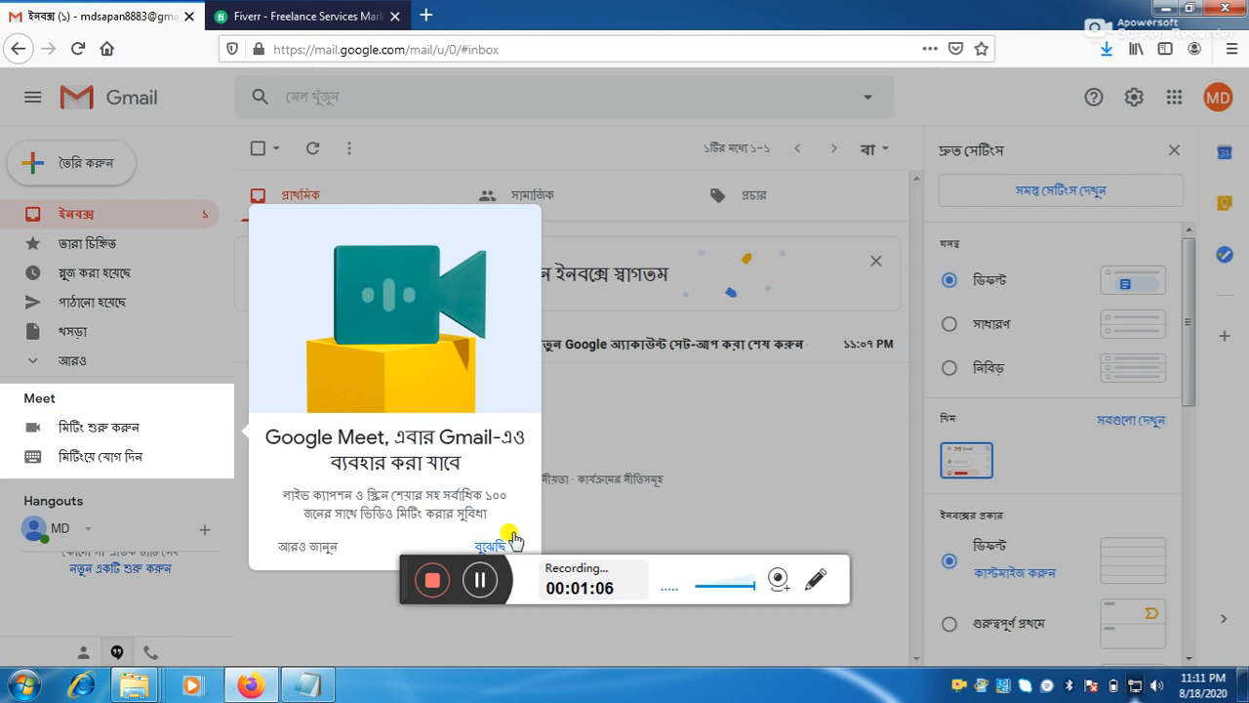
left_click(494, 545)
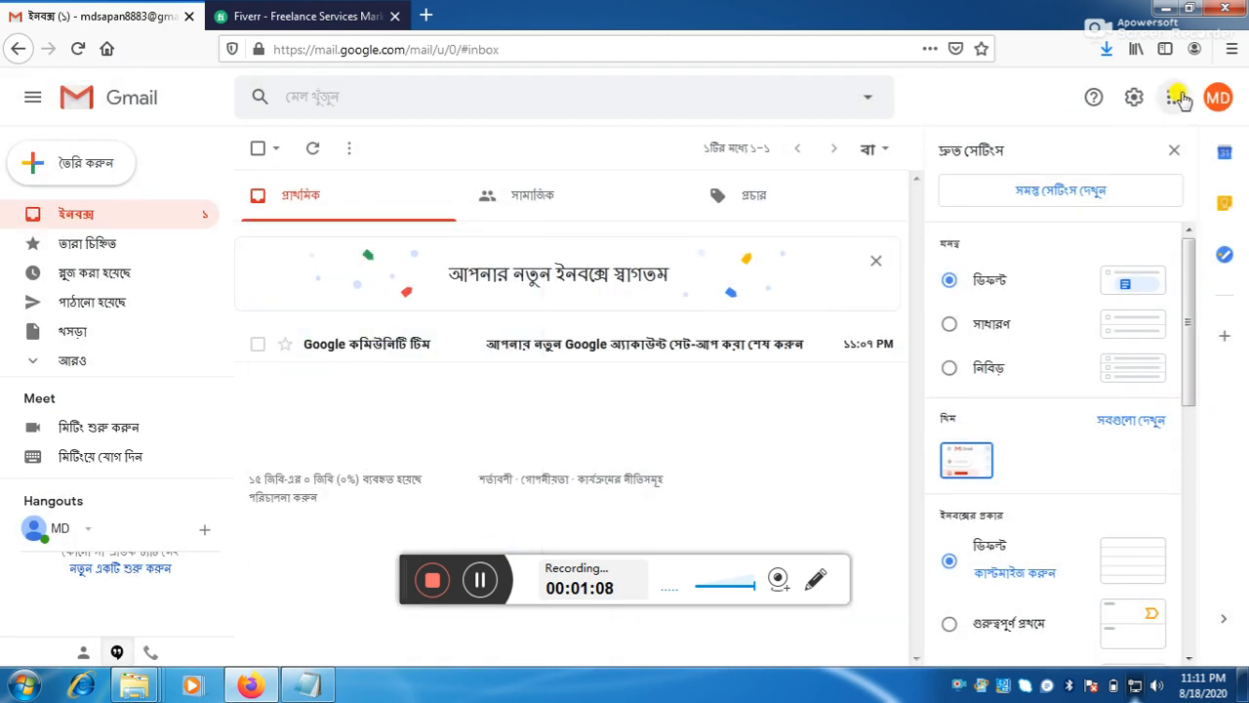
left_click(1217, 98)
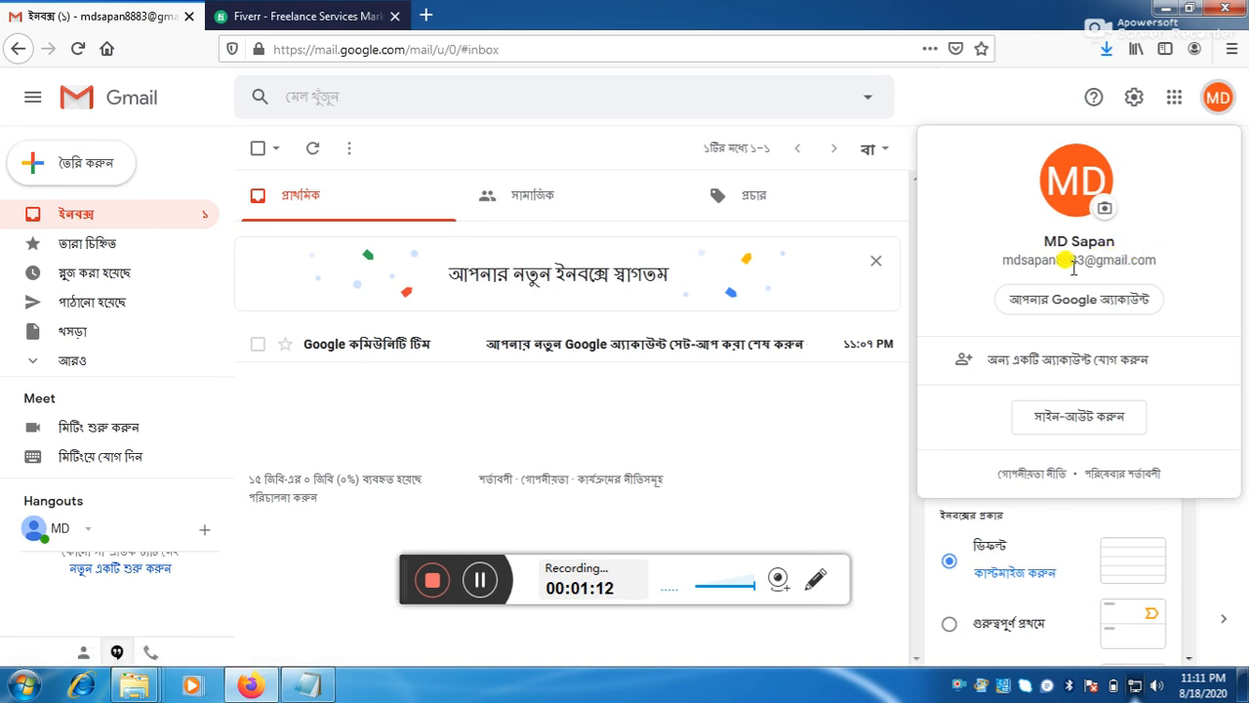
left_click_drag(1005, 258, 1137, 256)
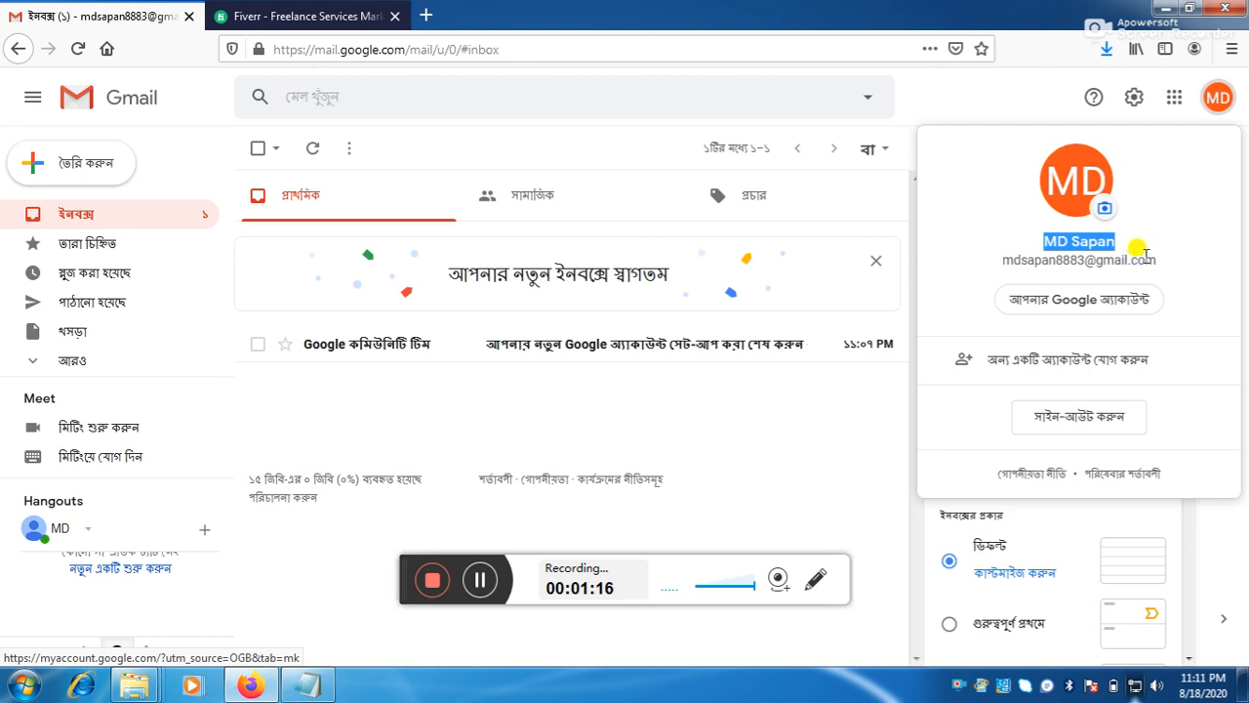
left_click(1151, 256)
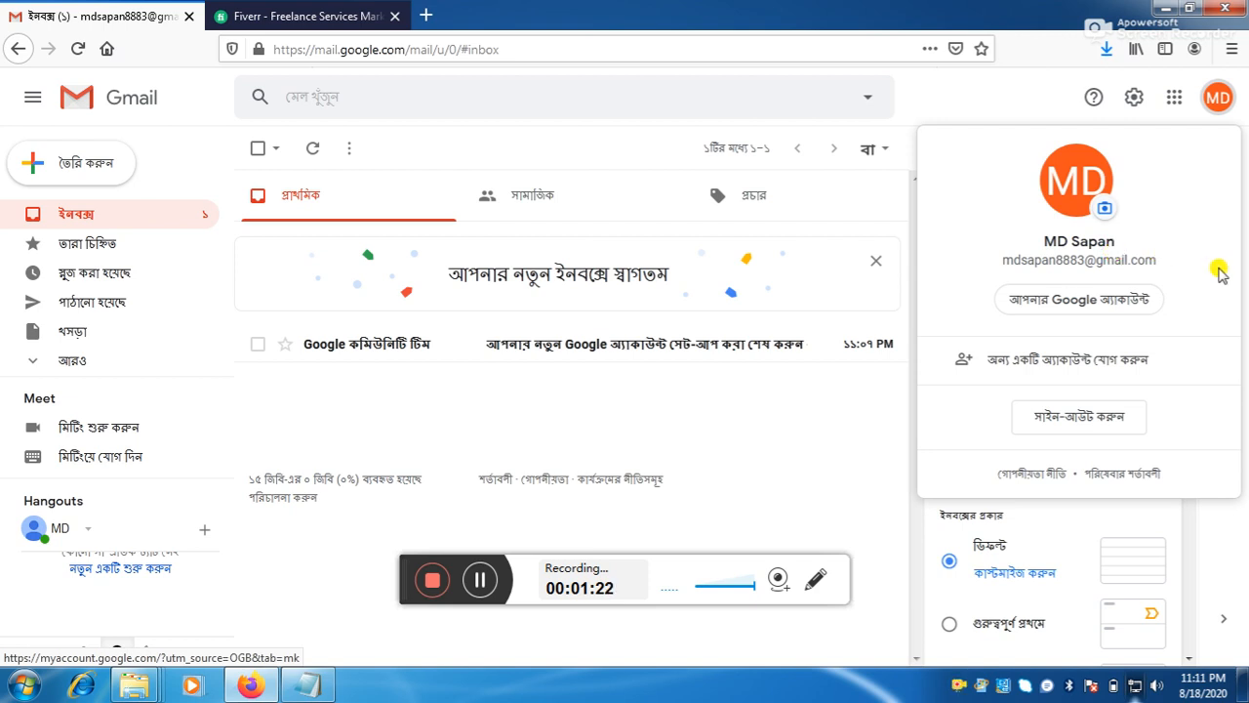
mouse_move(1152, 255)
left_mouse_down()
mouse_move(1032, 240)
mouse_move(1020, 252)
mouse_move(1144, 244)
left_mouse_up()
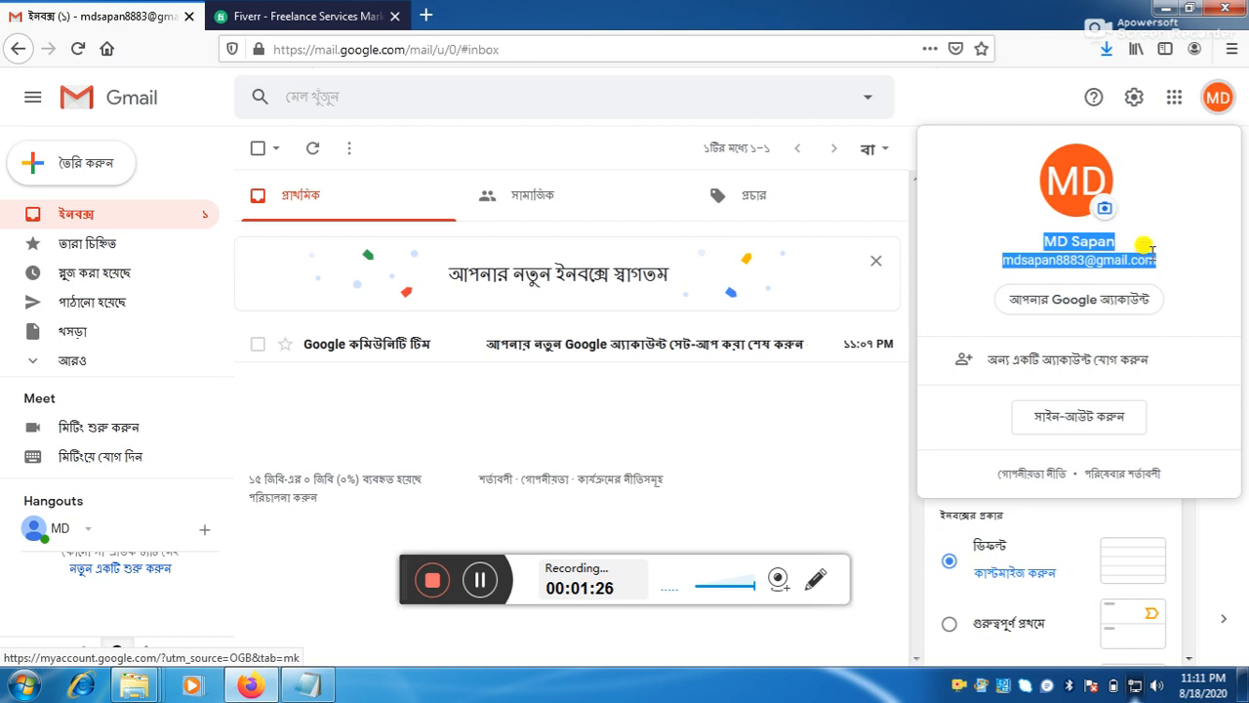
left_click(1152, 252)
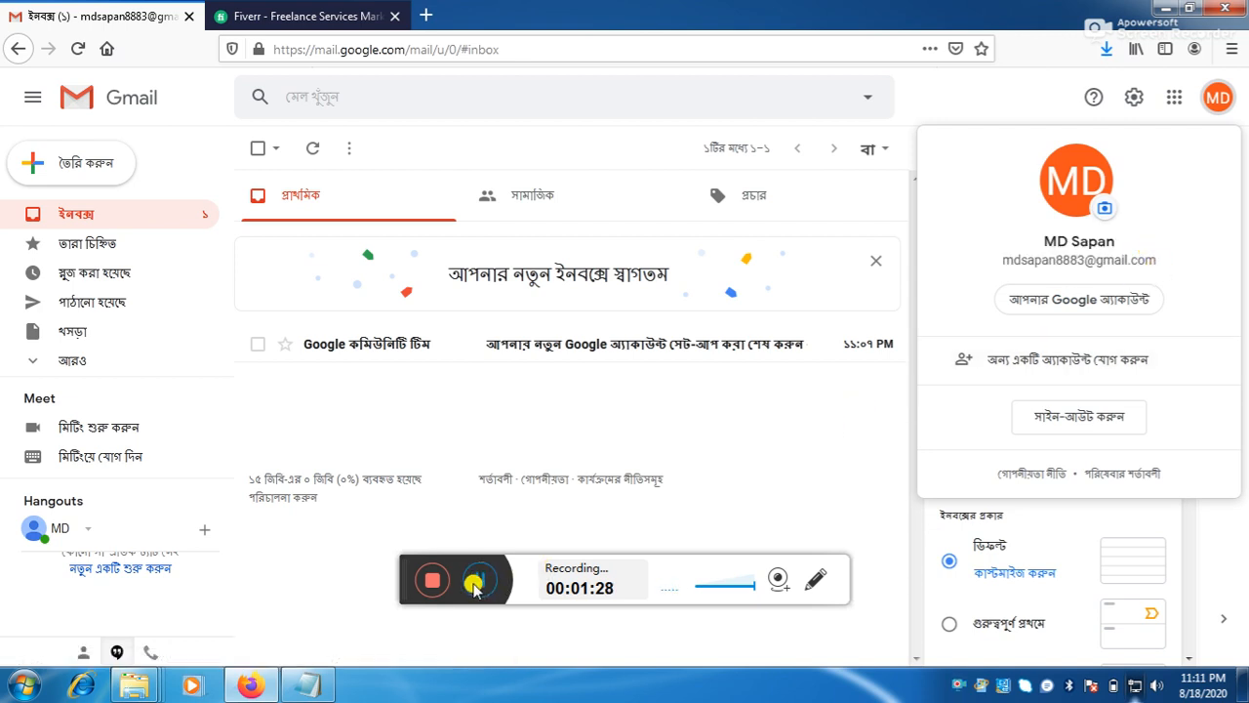
left_click(480, 582)
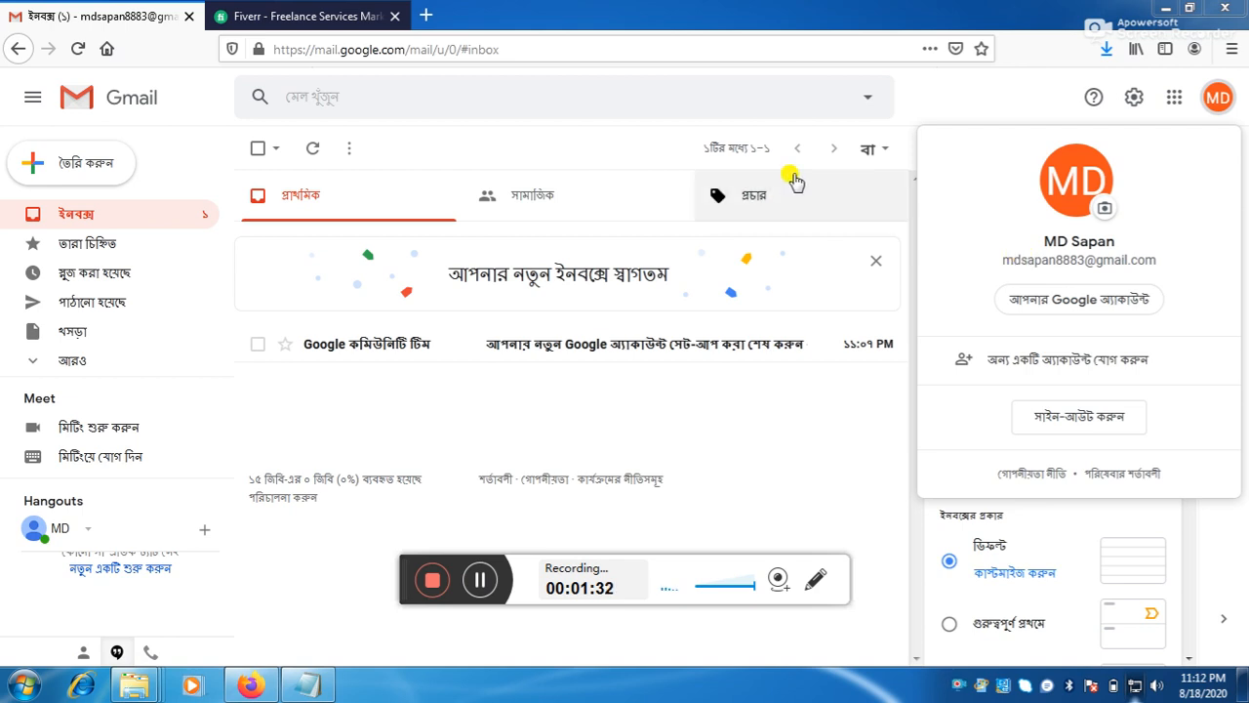
Step: Return to the Fiverr sign-up form and bring up saved email suggestions in its email field
left_click(343, 18)
left_click(581, 432)
left_click(587, 435)
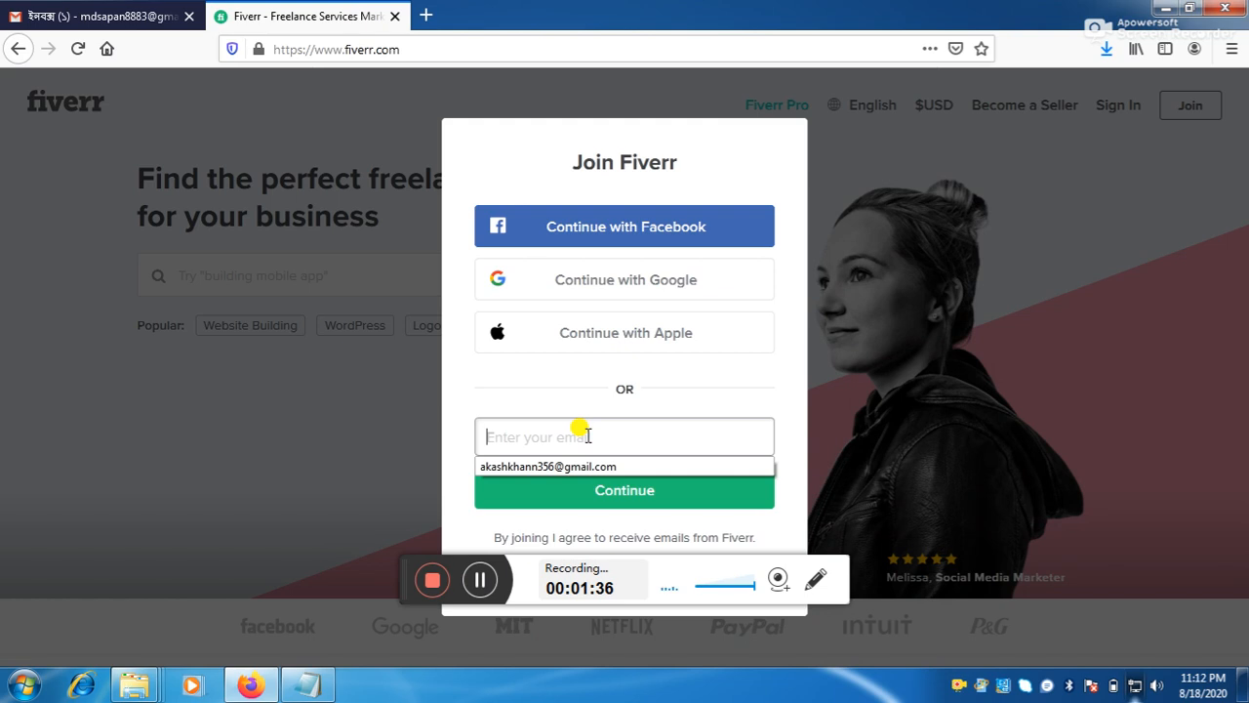
Step: Paste the Gmail account's email address into the Join form and continue
key("ctrl+v")
left_click(657, 488)
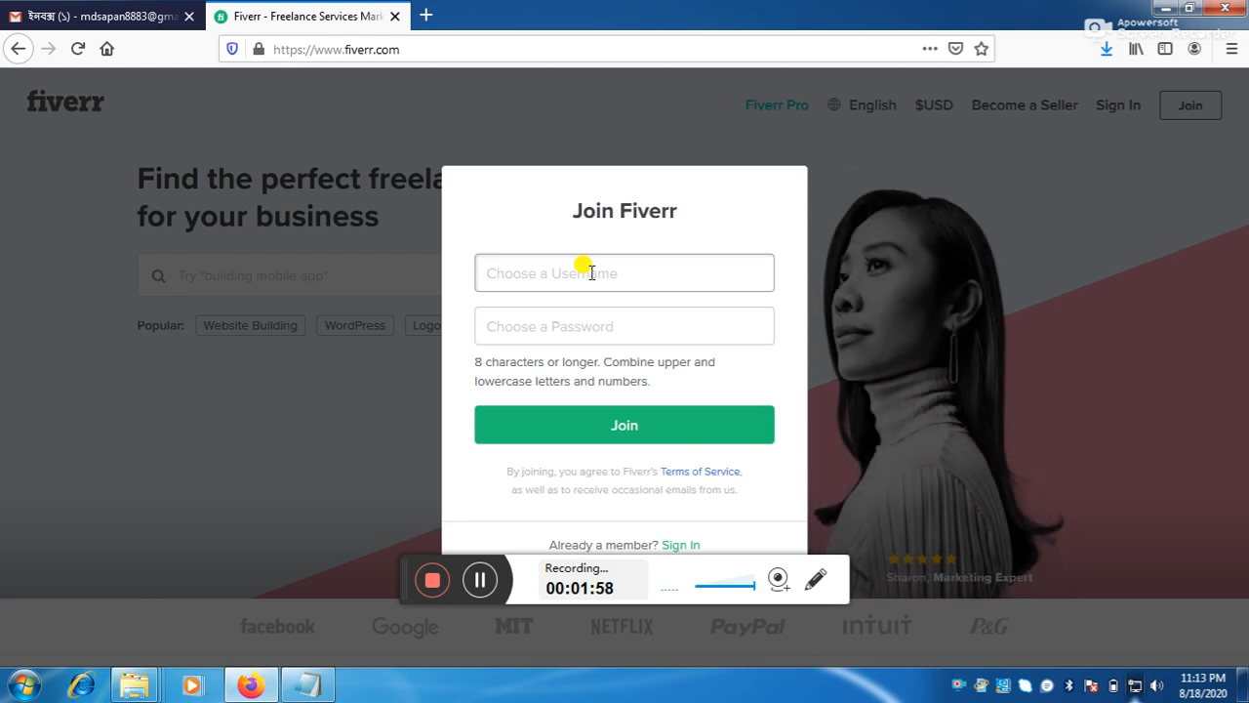
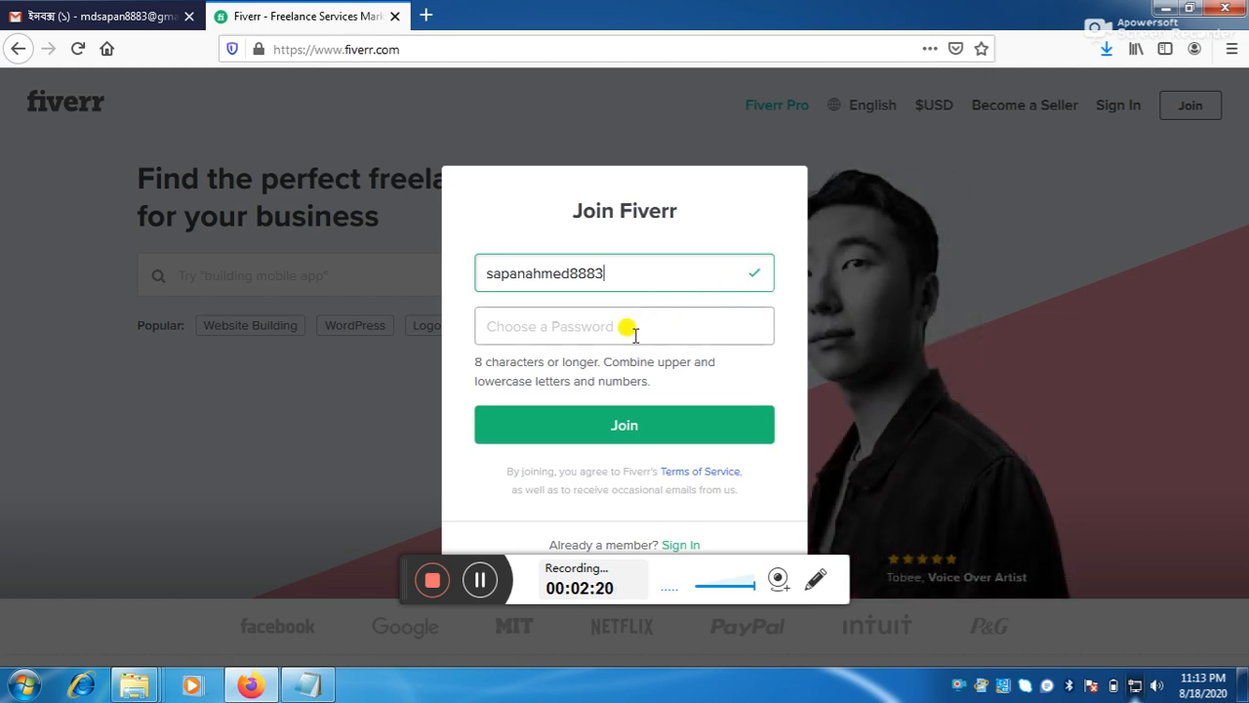
Step: Enter a username and the account password, then submit the Join form
left_click(635, 334)
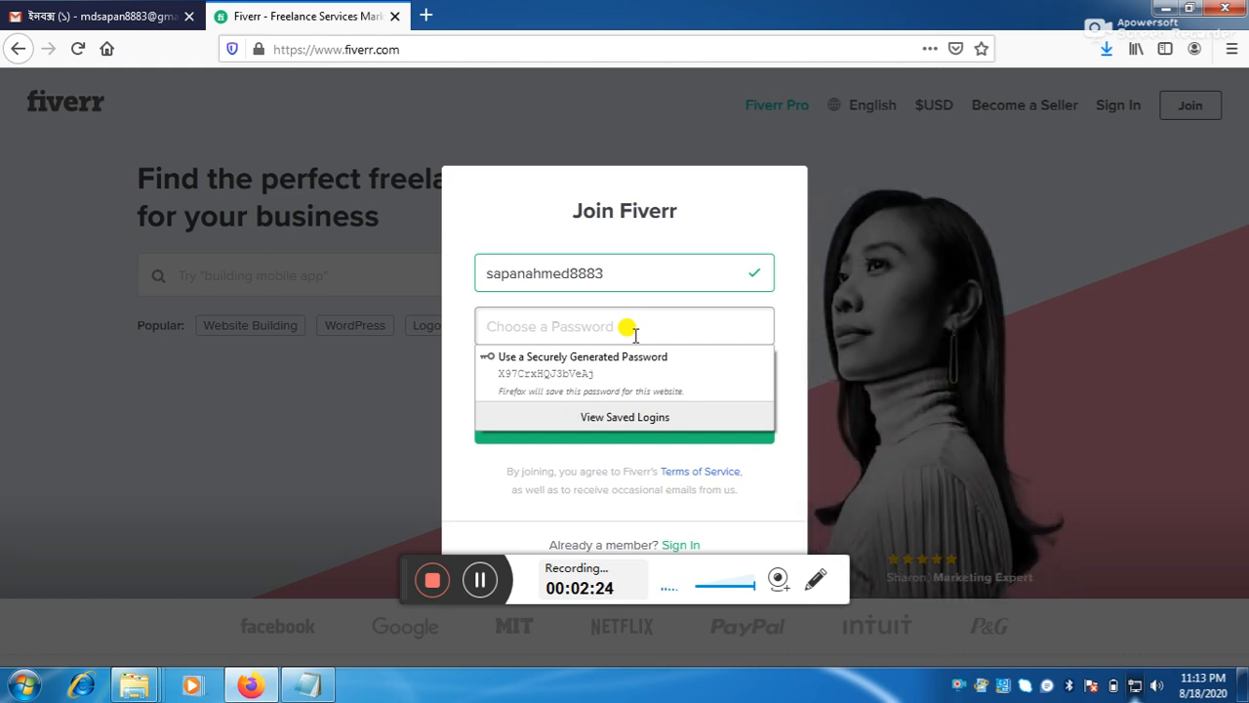
type("s")
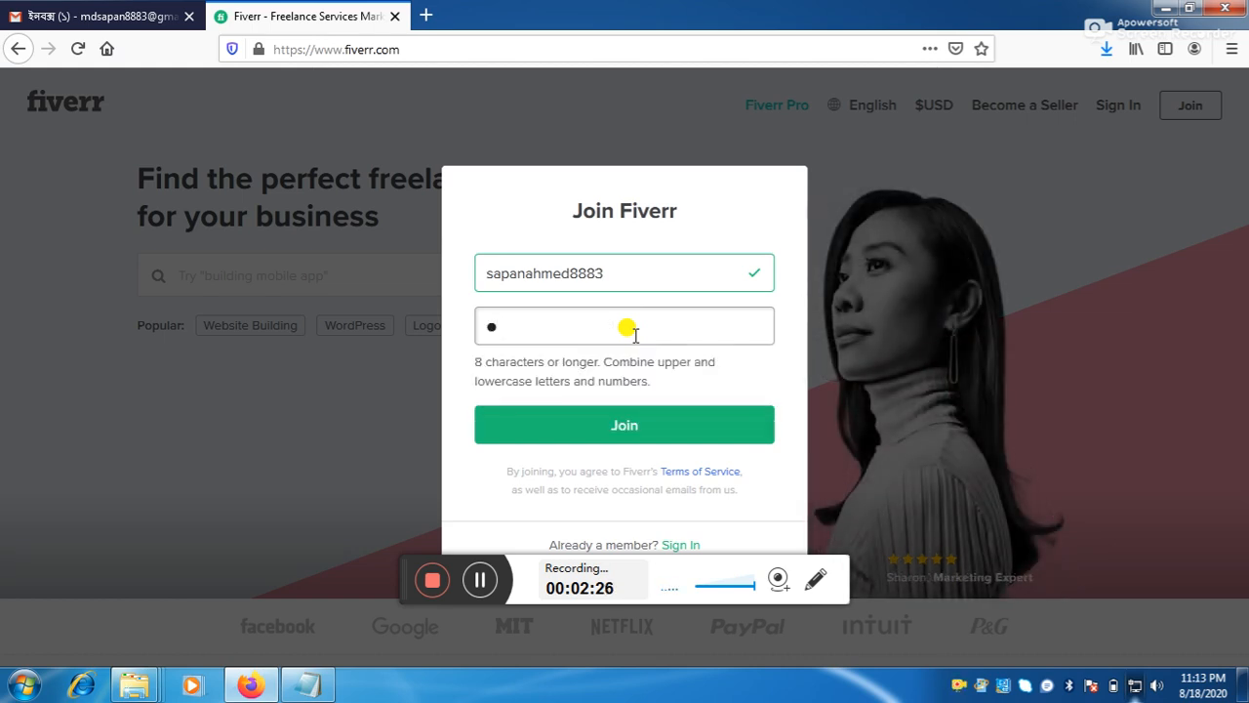
key("BackSpace")
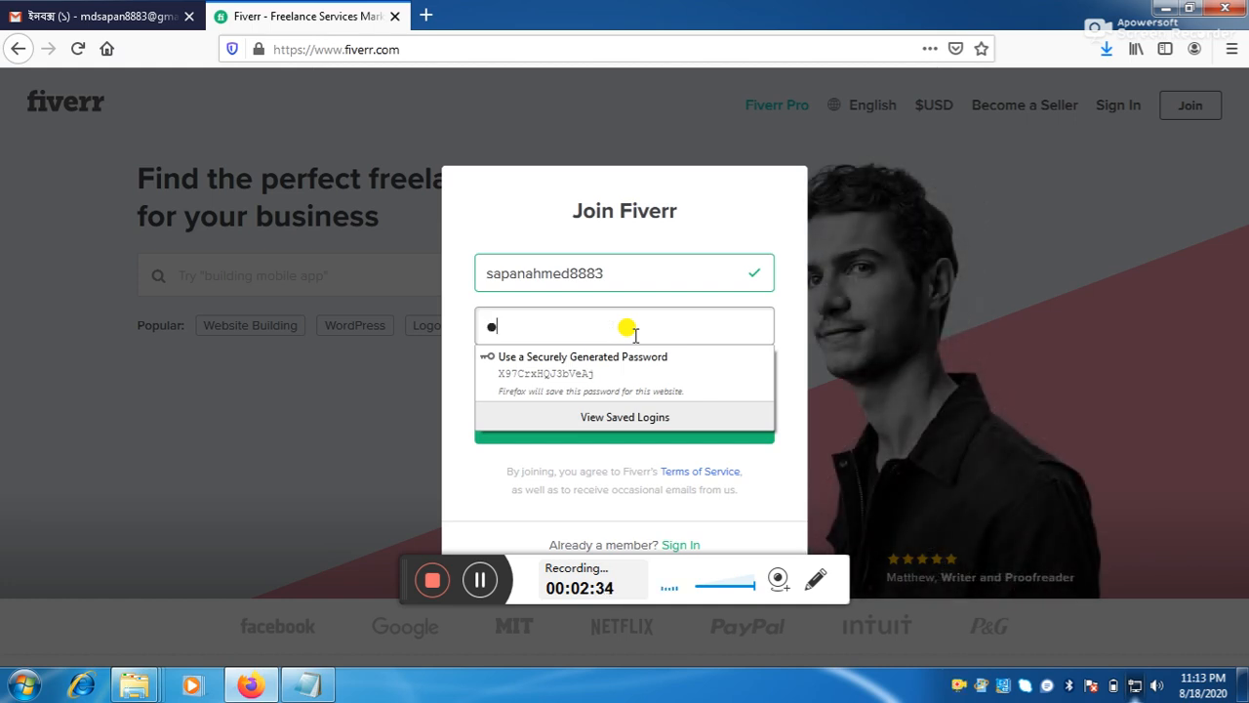
type("s")
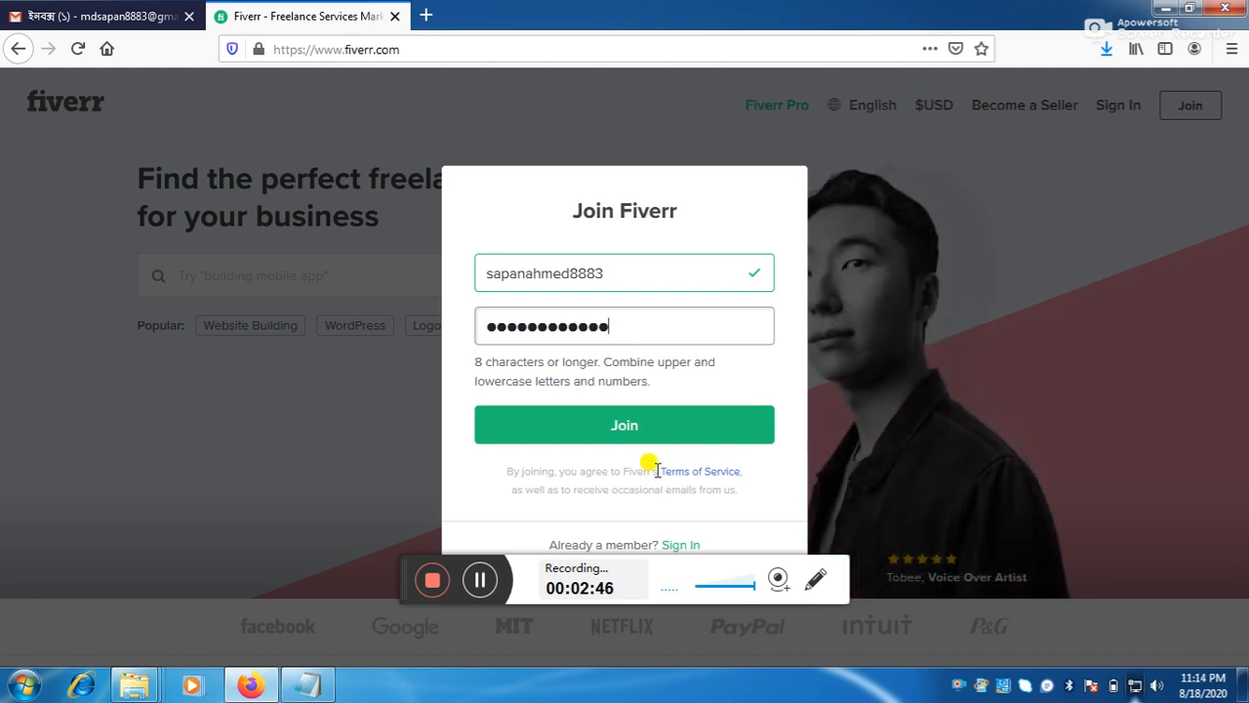
left_click(638, 439)
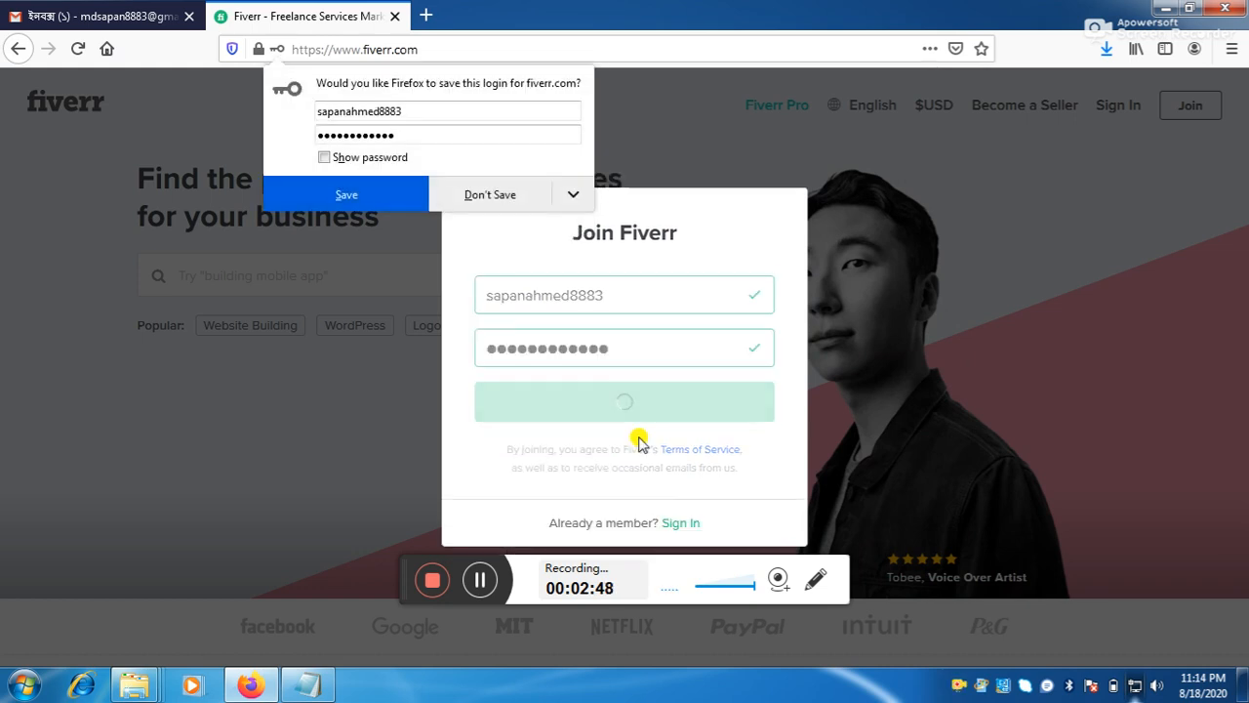
Step: Save the login in Firefox, start Become a Seller, and continue past the profile-tips and things-to-avoid pages
left_click(393, 192)
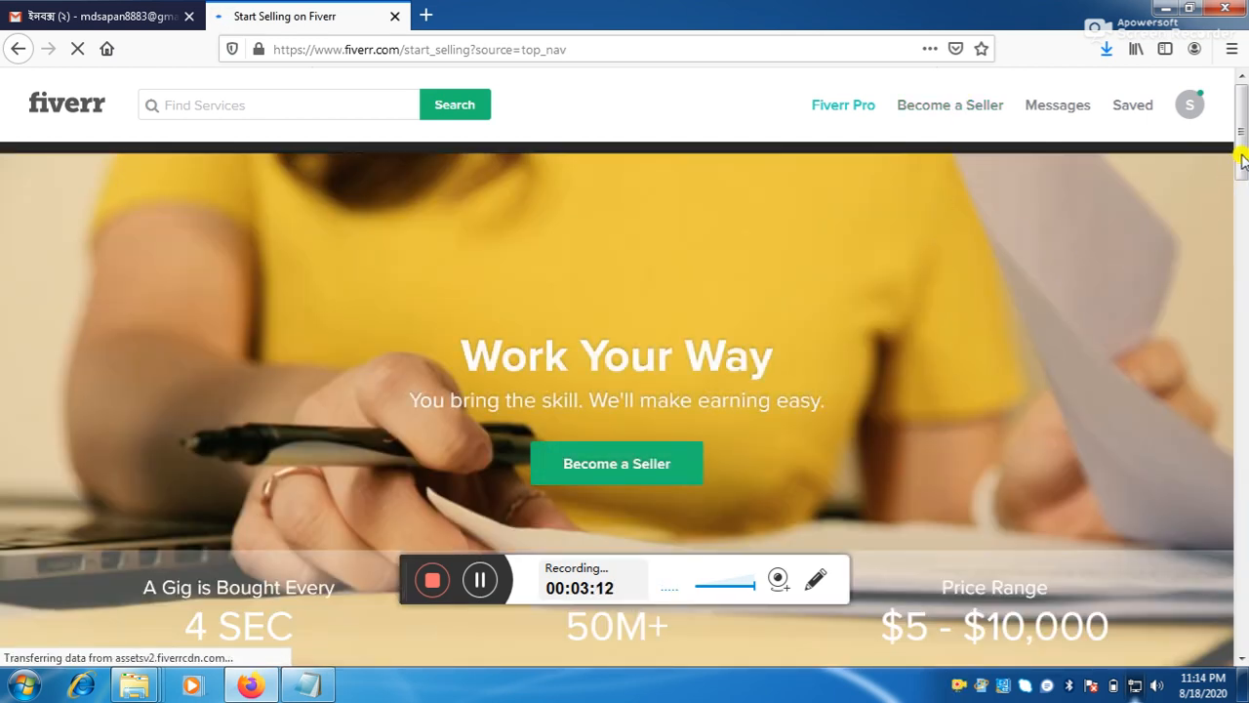
mouse_move(1242, 152)
left_mouse_down()
mouse_move(1241, 267)
mouse_move(1243, 152)
left_mouse_up()
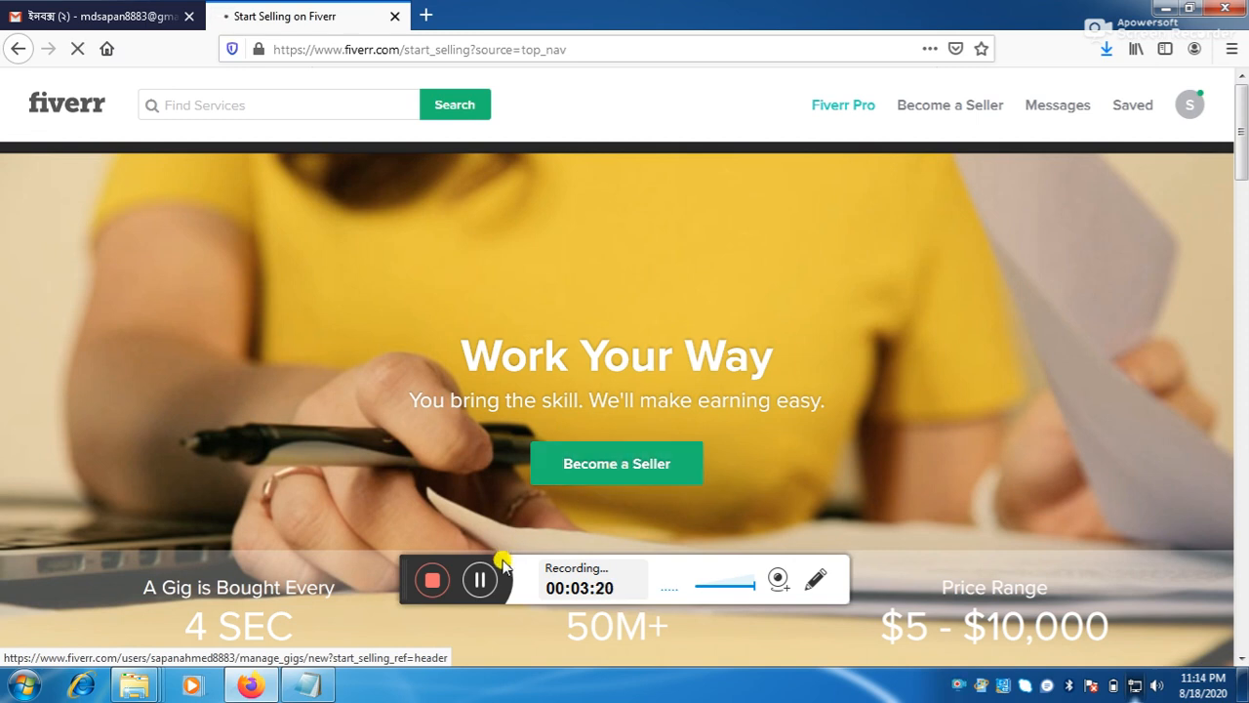
left_click(476, 583)
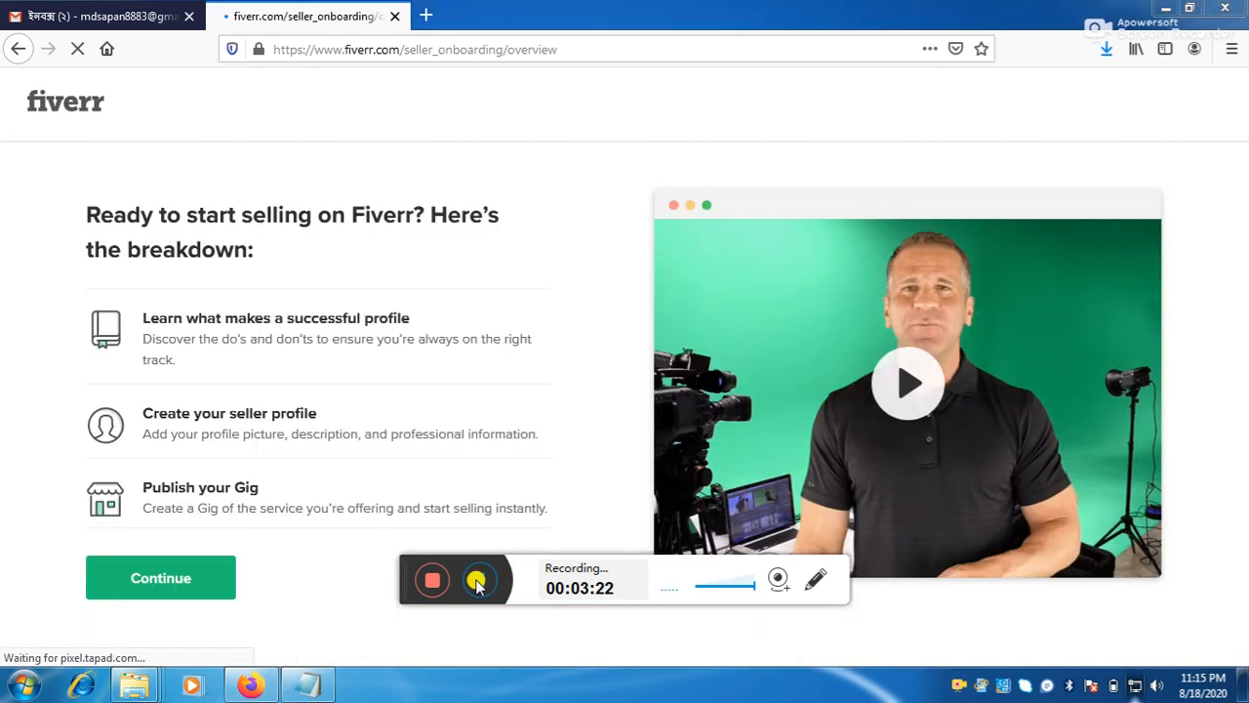
left_click(176, 584)
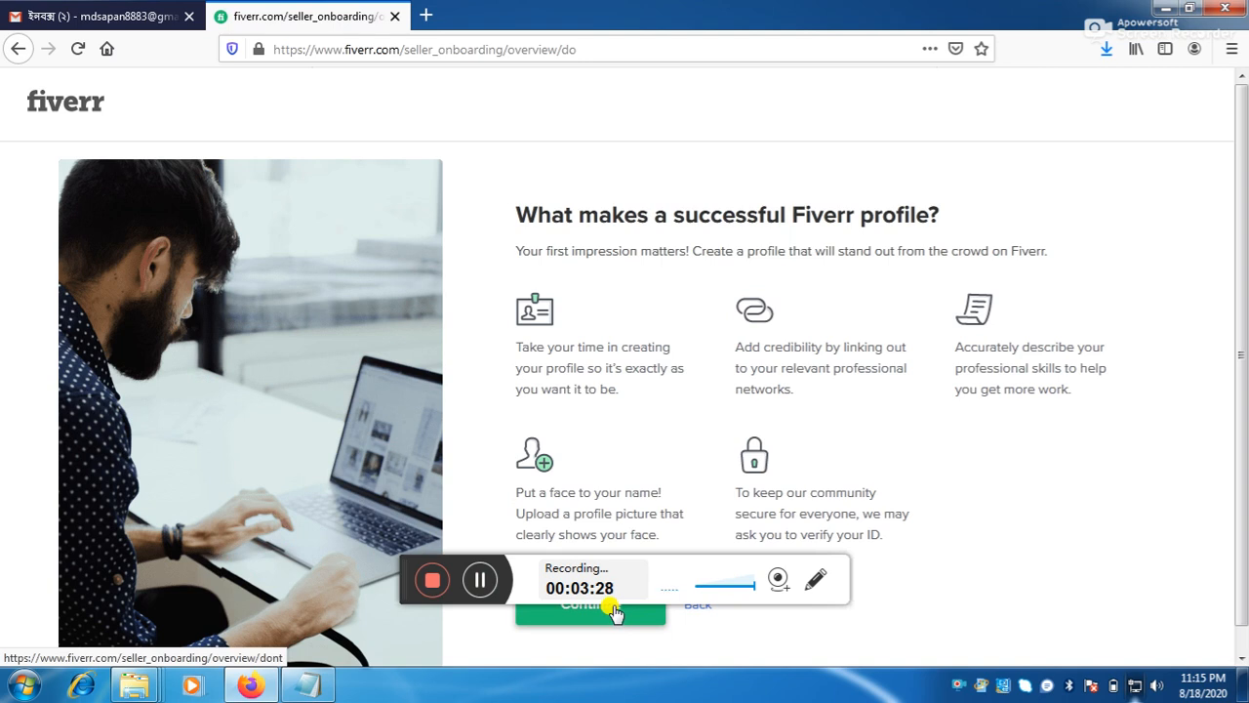
left_click(615, 610)
left_click(615, 609)
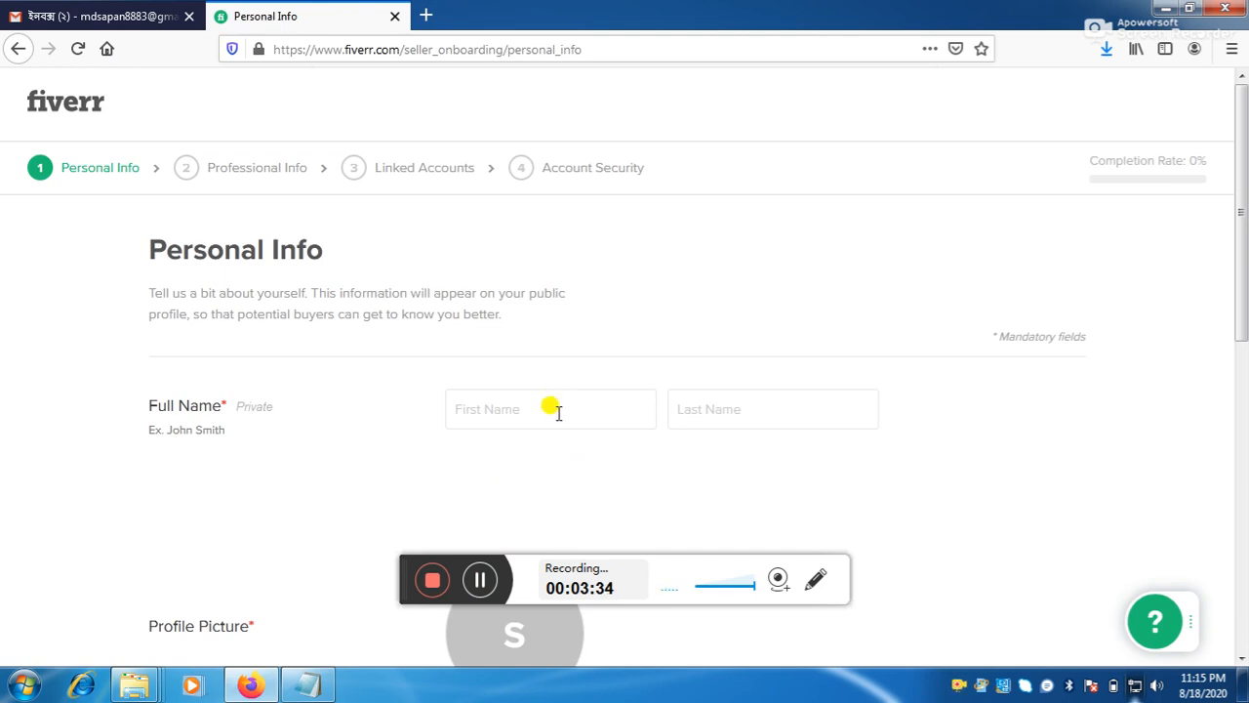
Step: Enter the seller's first name and last name in the Personal Info form
left_click_drag(1243, 208, 1243, 268)
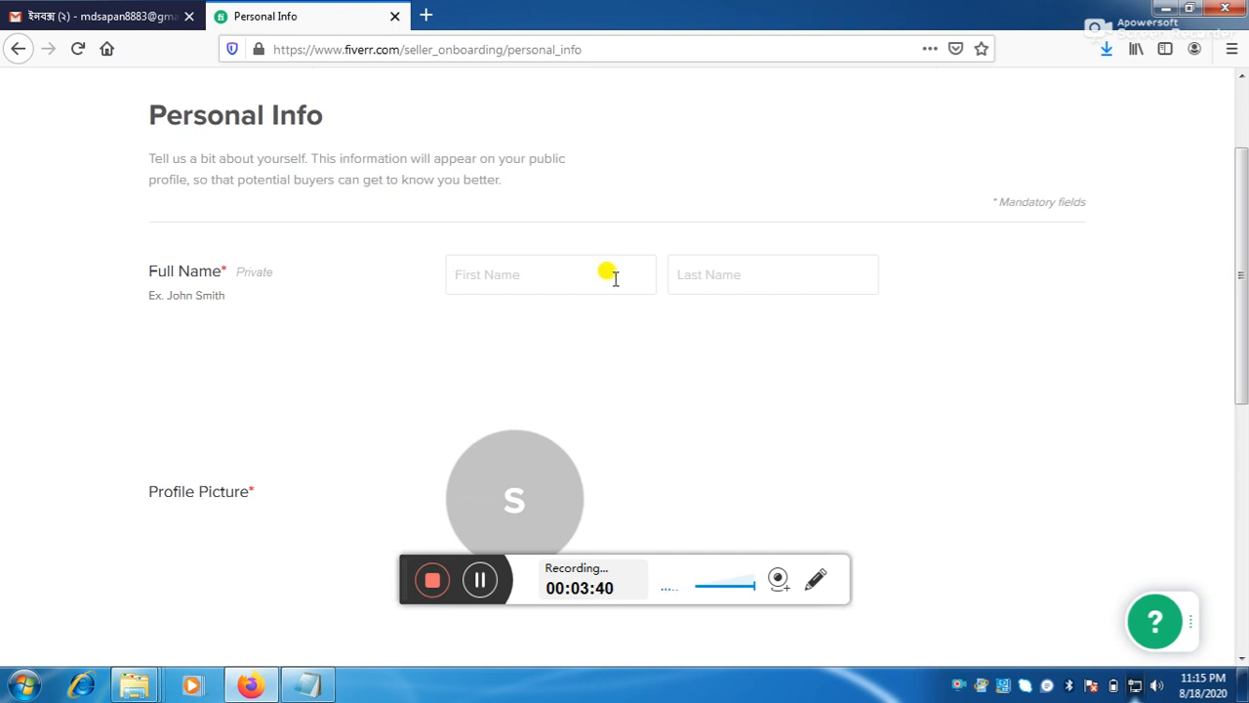
left_click(611, 278)
type("MD")
left_click(720, 281)
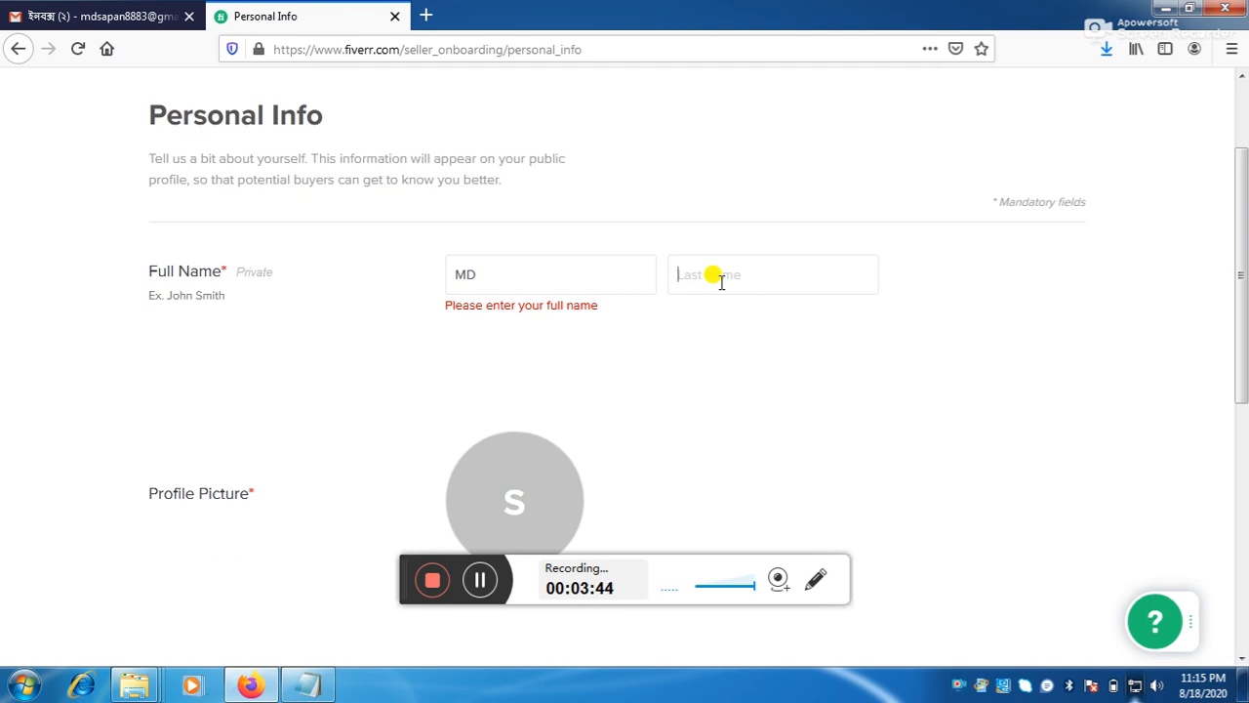
type("Sapan")
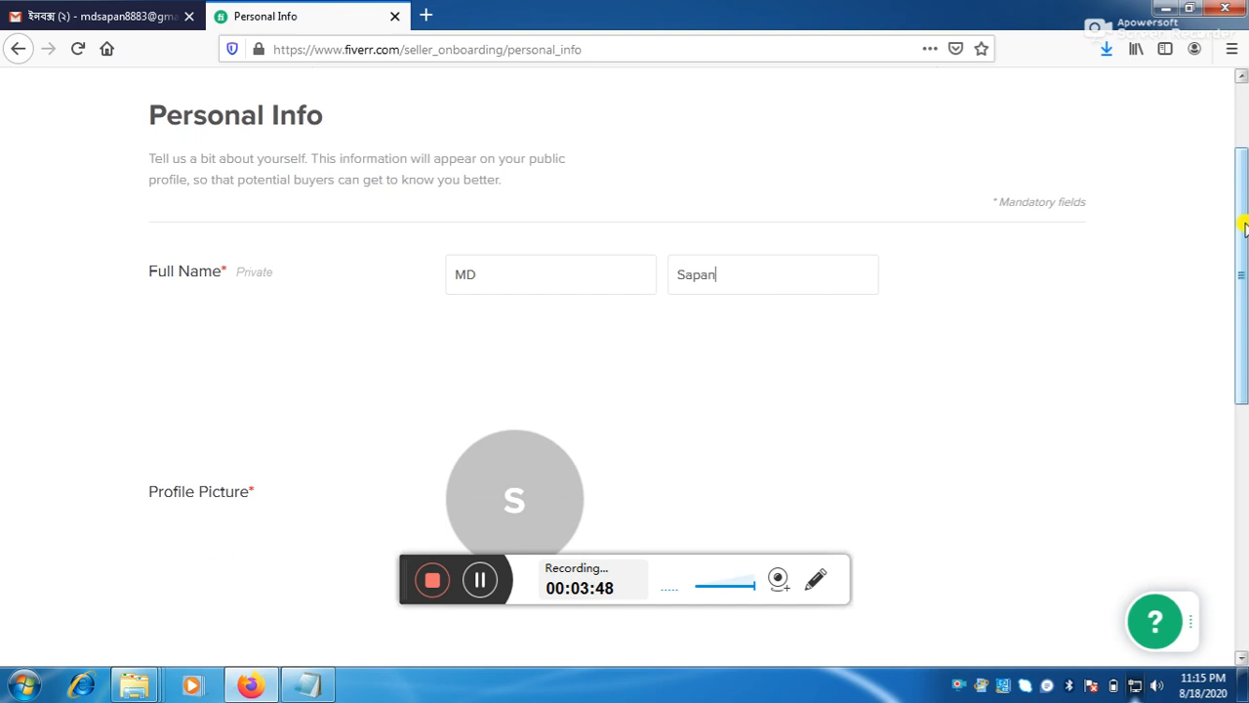
left_click_drag(1241, 227, 1240, 299)
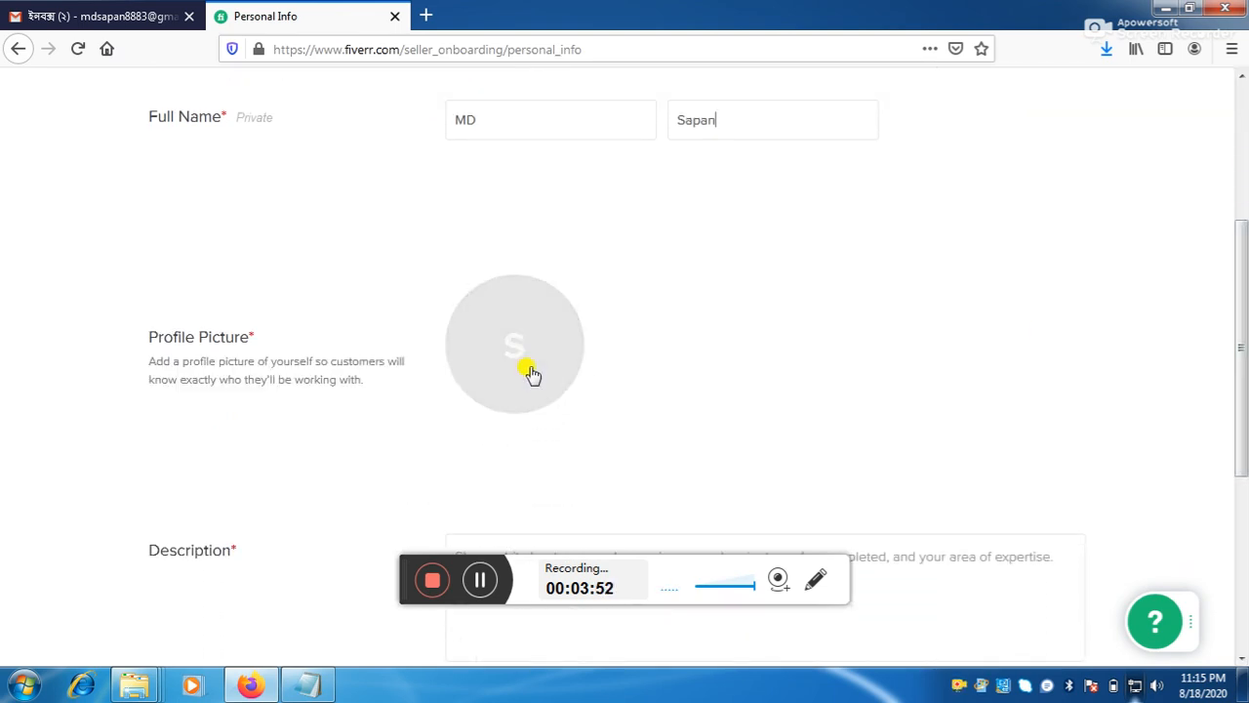
Step: Upload the Koala image from Pictures > Sample Pictures as the profile picture
left_click(530, 372)
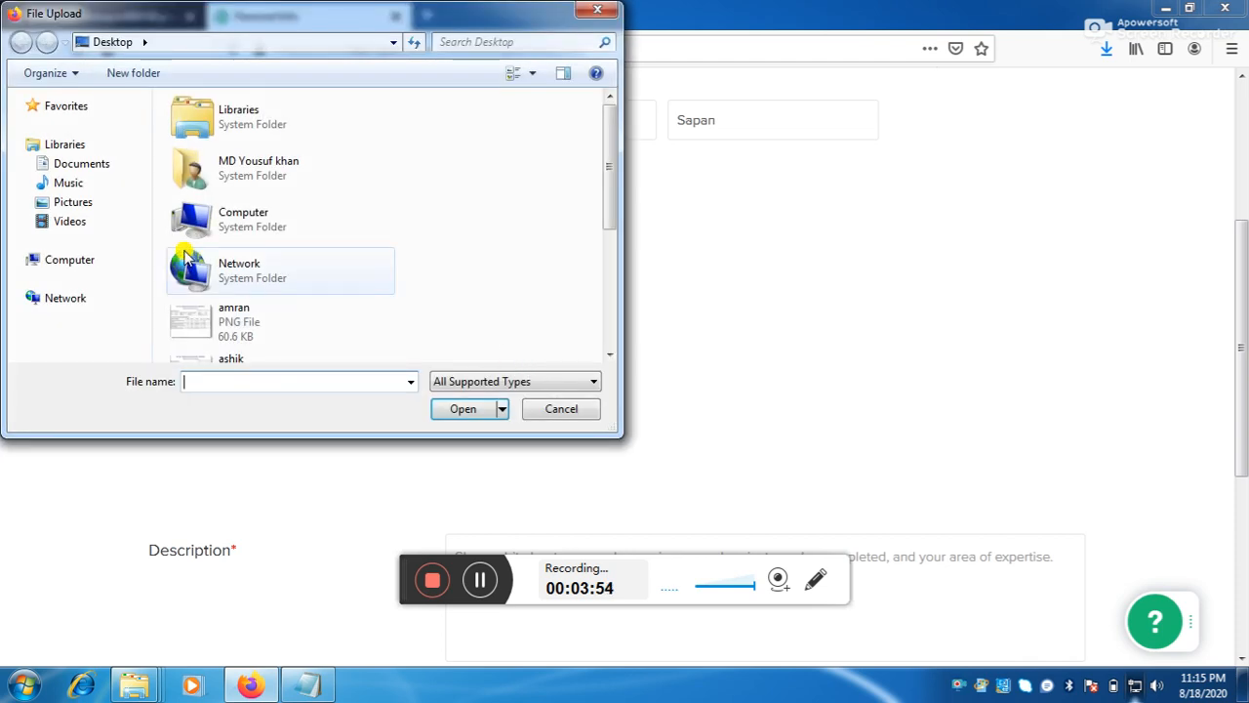
left_click(78, 211)
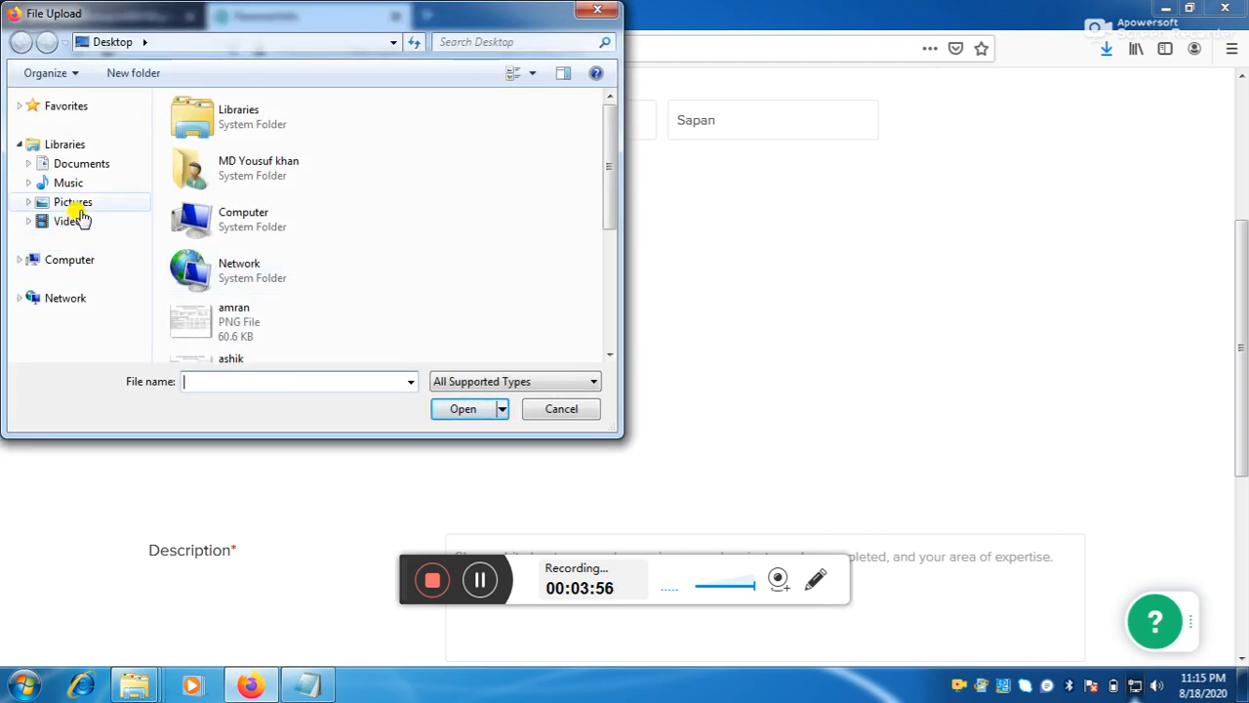
double_click(201, 205)
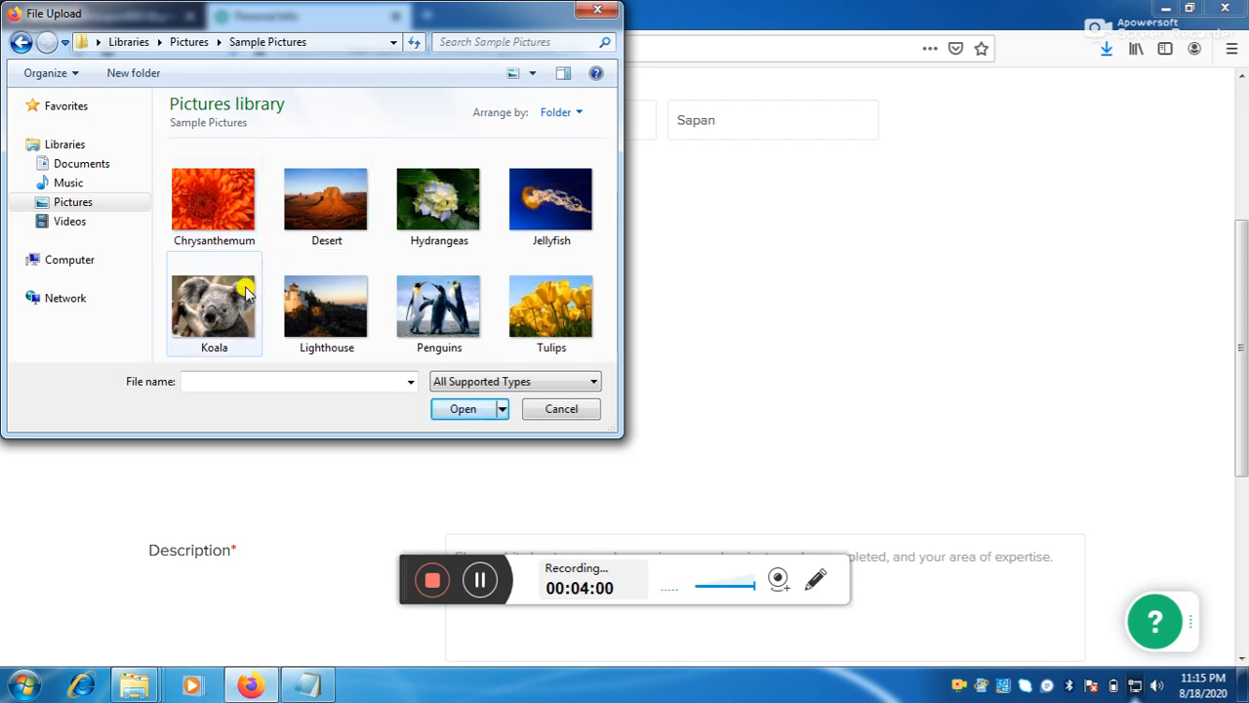
left_click(234, 300)
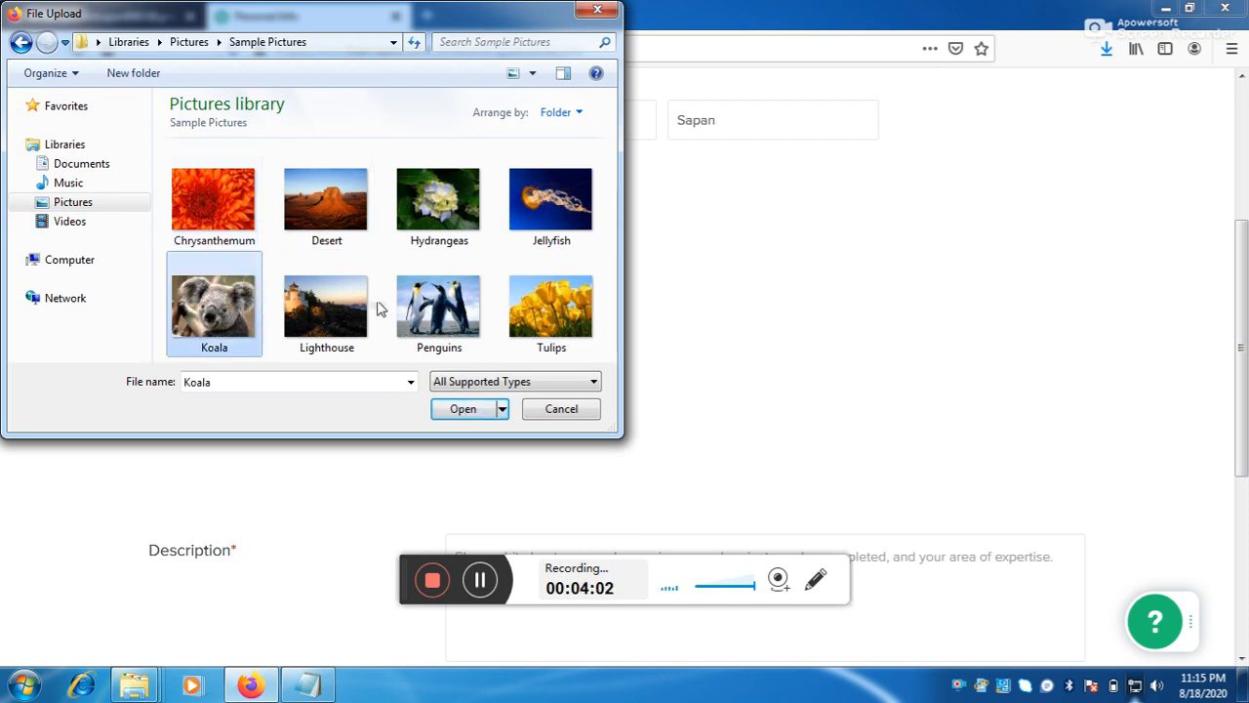
left_click(473, 410)
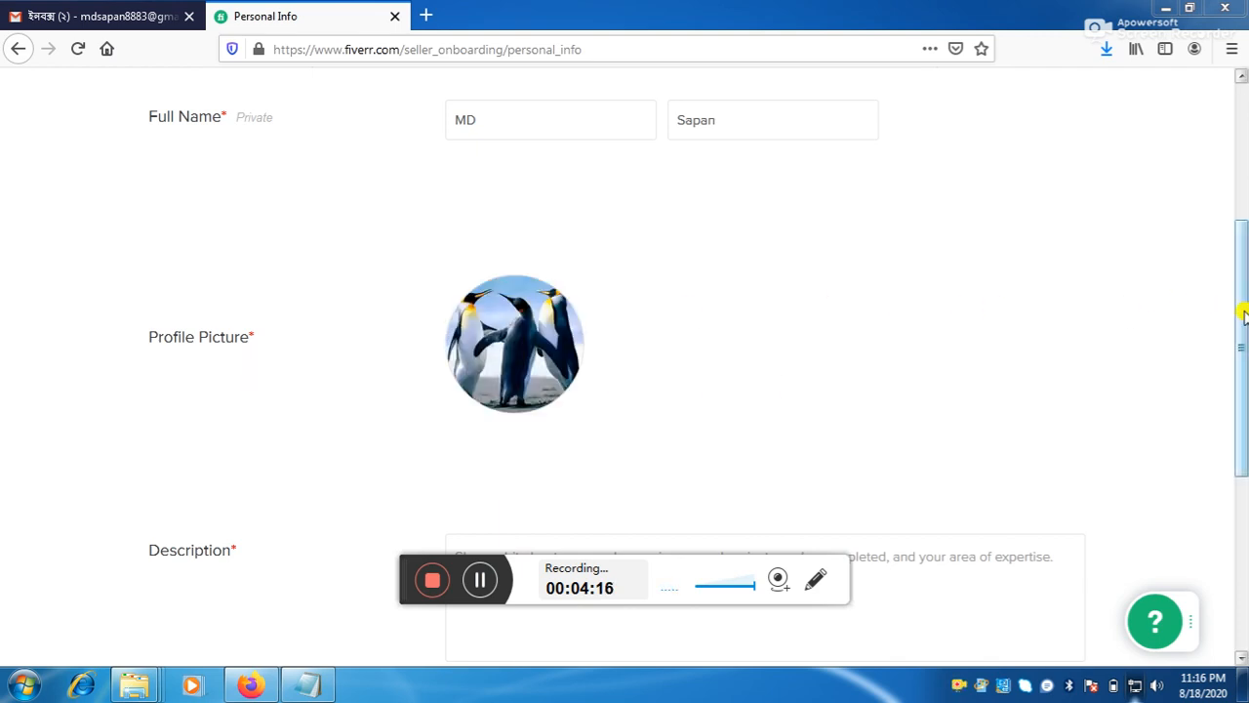
Step: Bring up the Notepad file holding the prepared seller description text
left_click_drag(1241, 322, 775, 434)
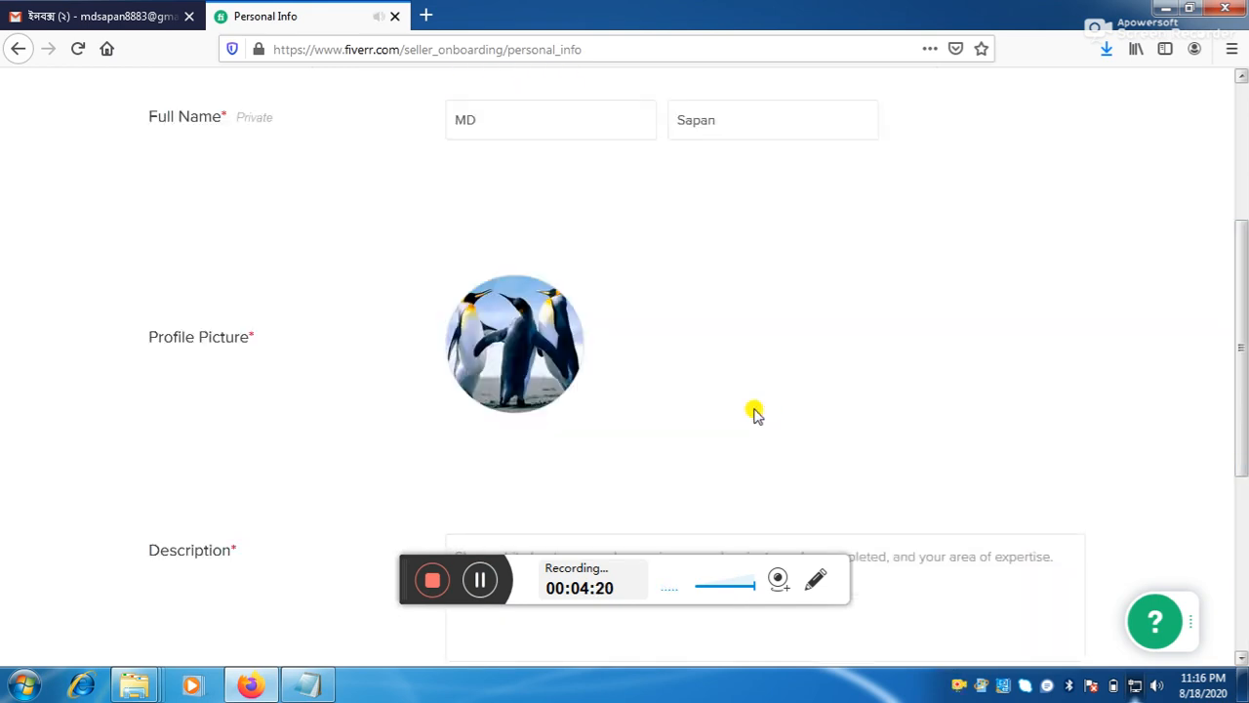
left_click_drag(1241, 348, 1209, 540)
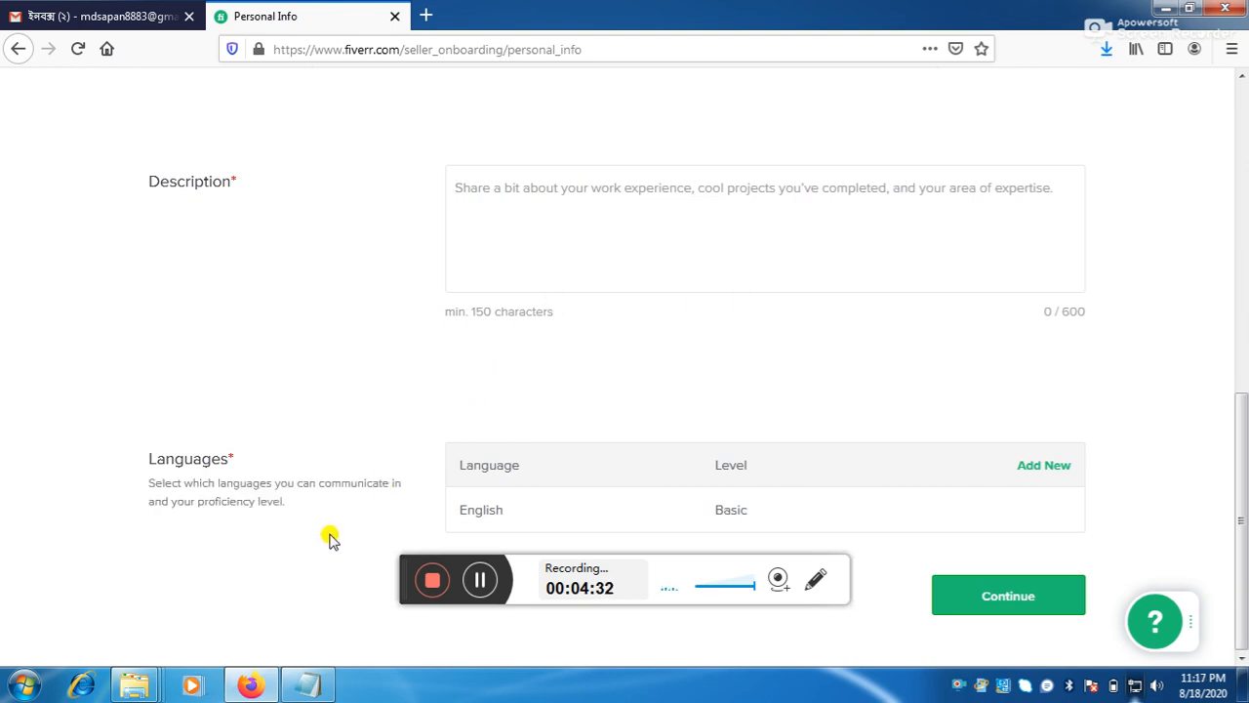
left_click(310, 686)
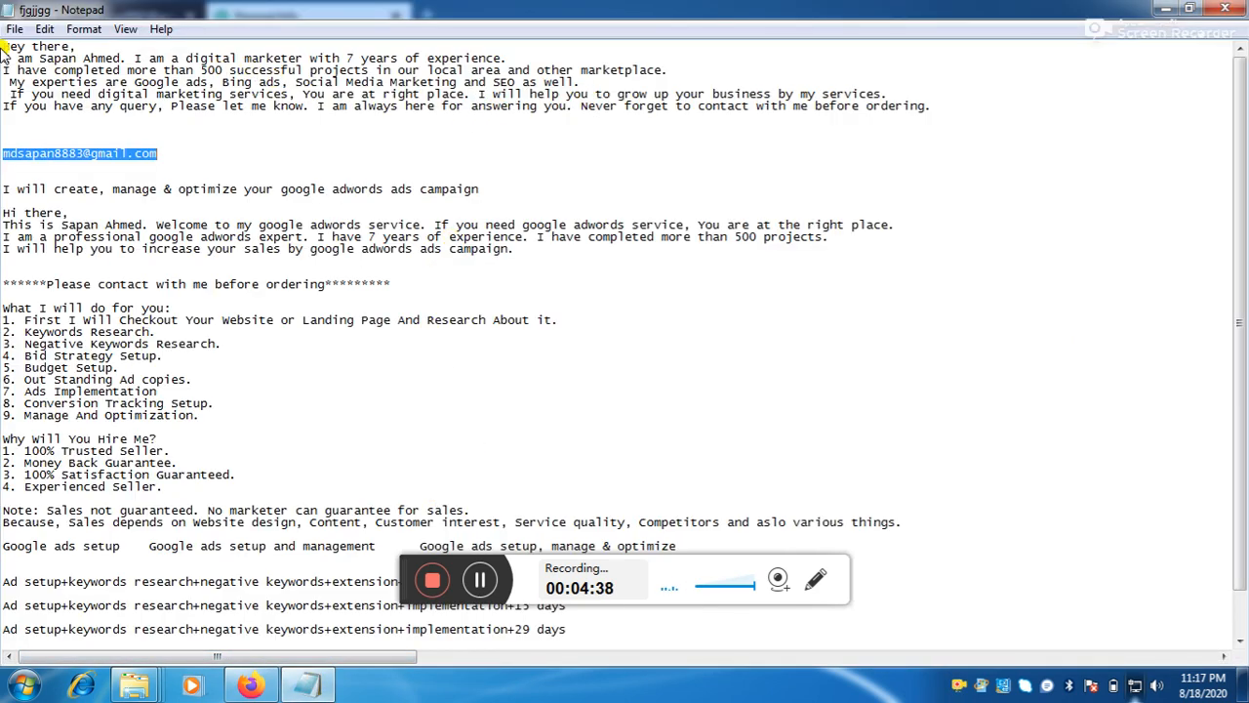
left_click_drag(3, 47, 929, 96)
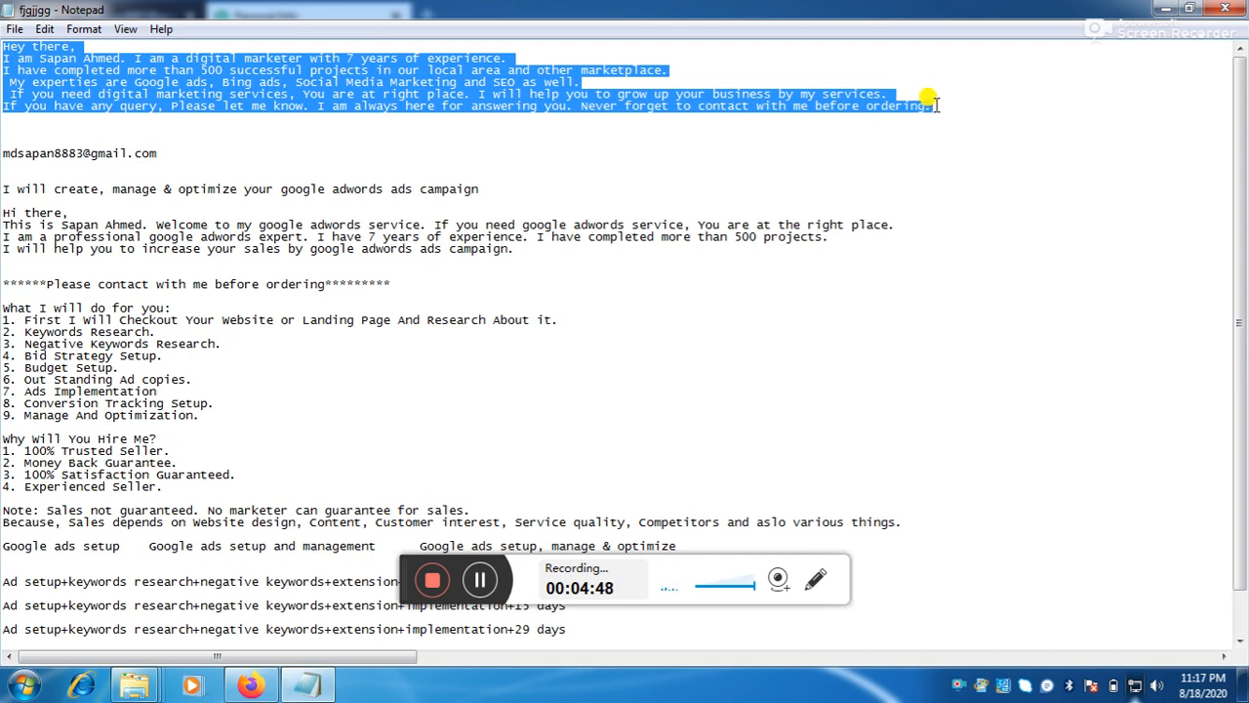
left_click(936, 104)
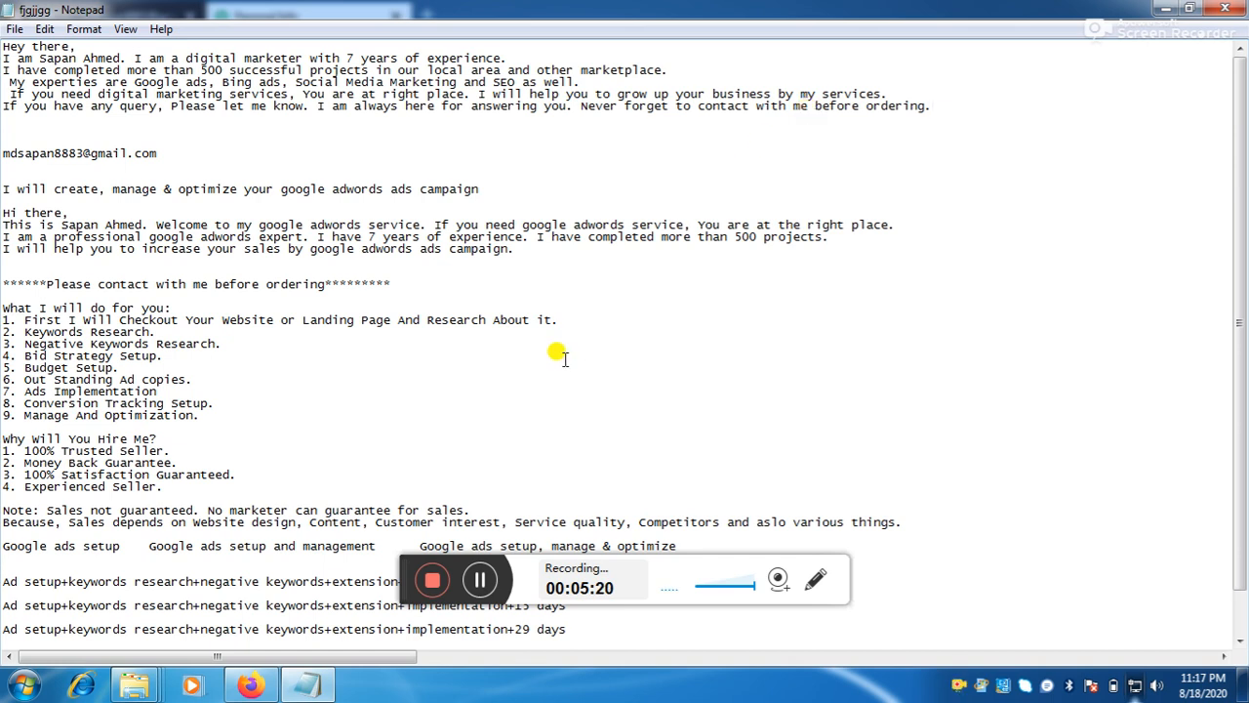
Step: Paste the digital marketing introduction into the Fiverr Description field, reaching 505 of 600 characters
left_click(264, 687)
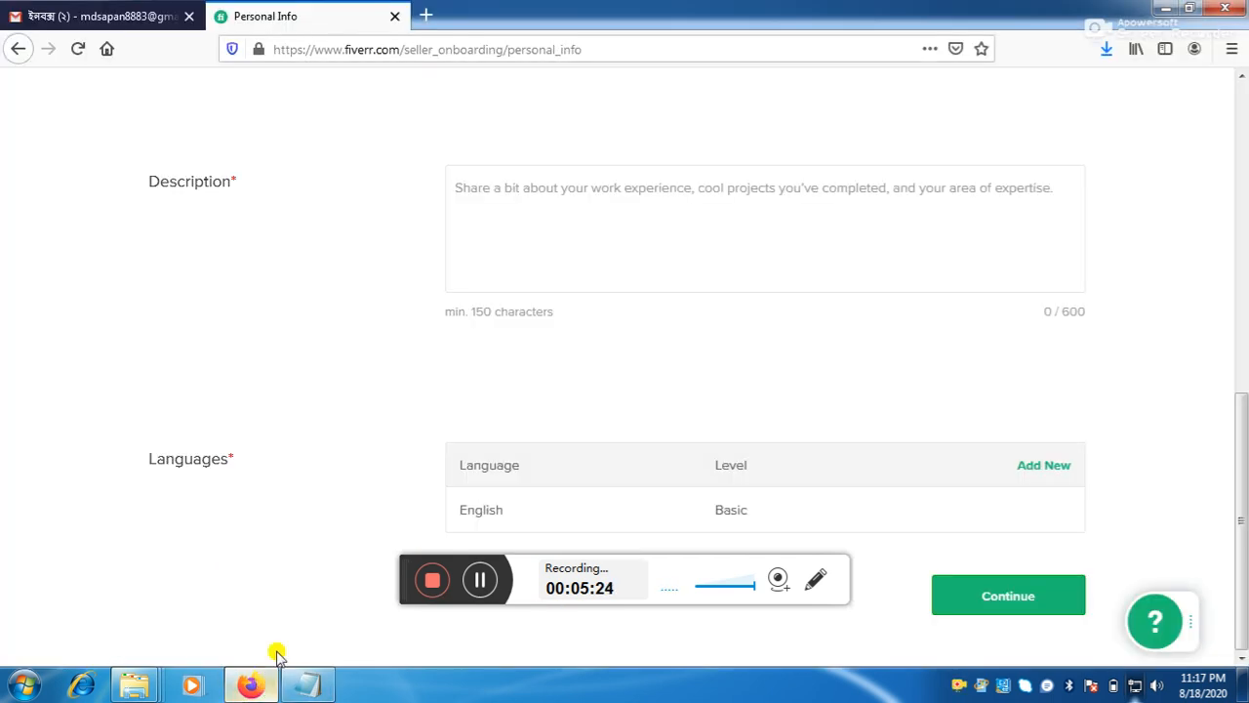
left_click(570, 239)
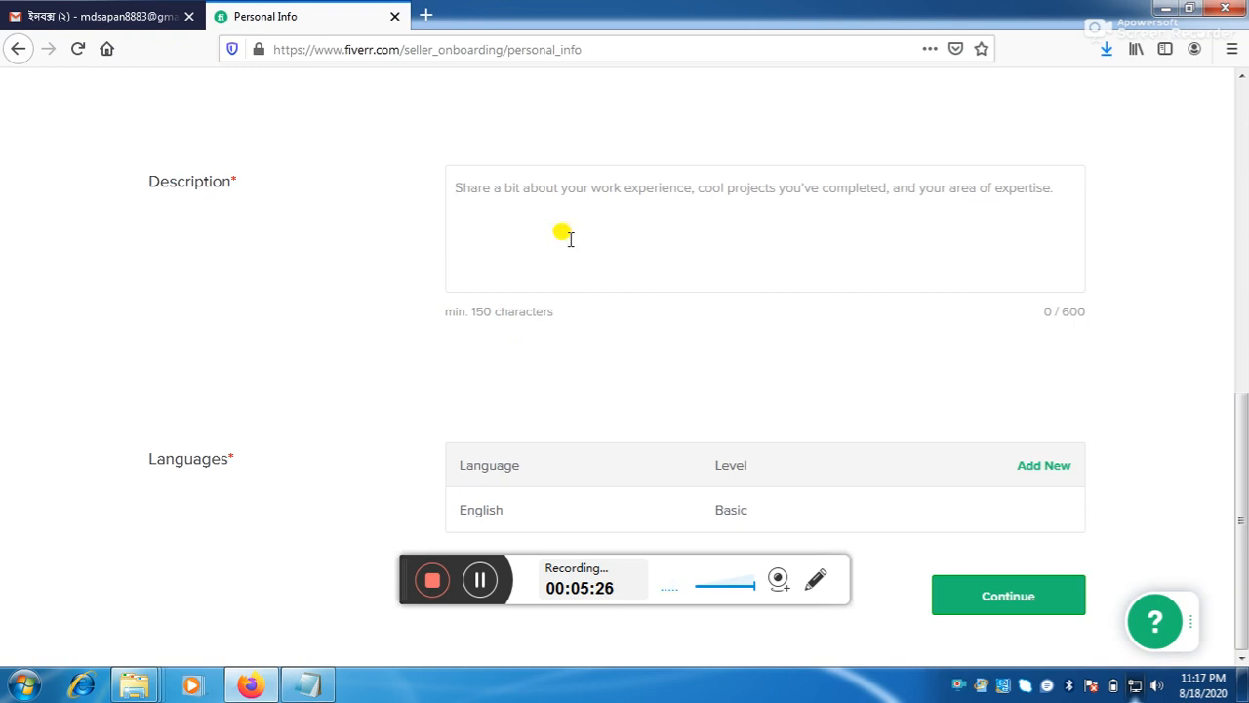
key("ctrl+v")
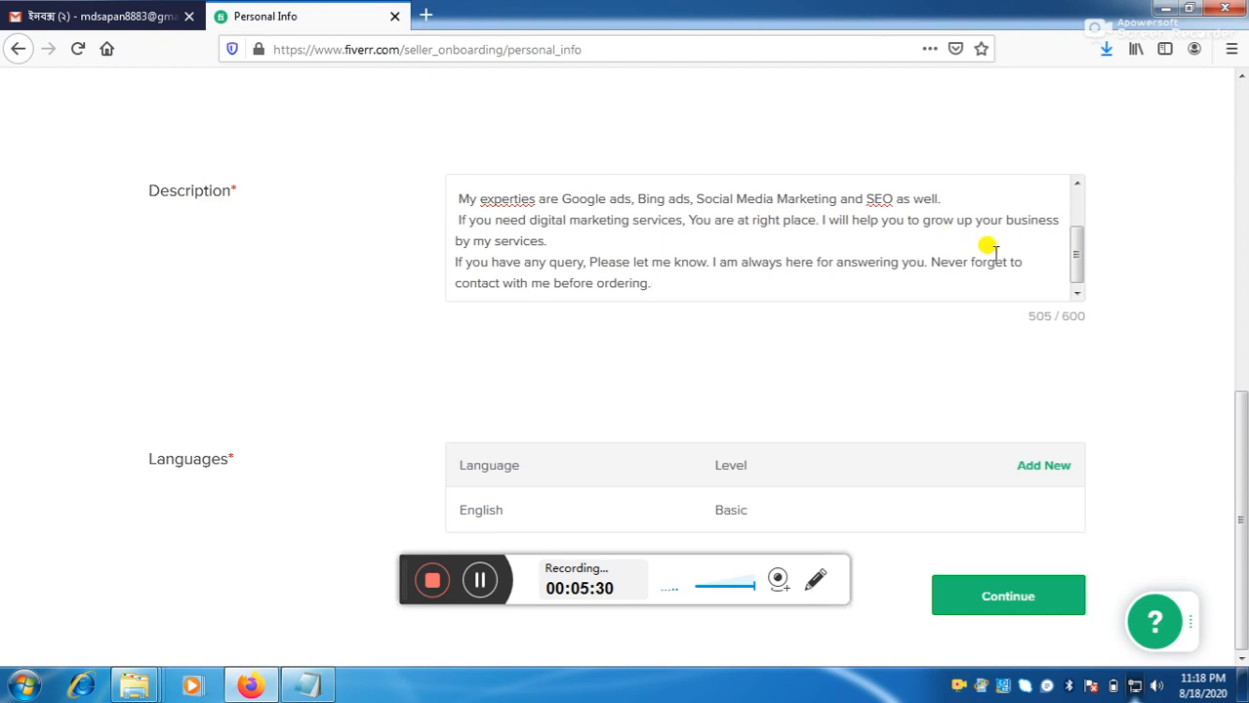
left_click_drag(1079, 260, 1077, 287)
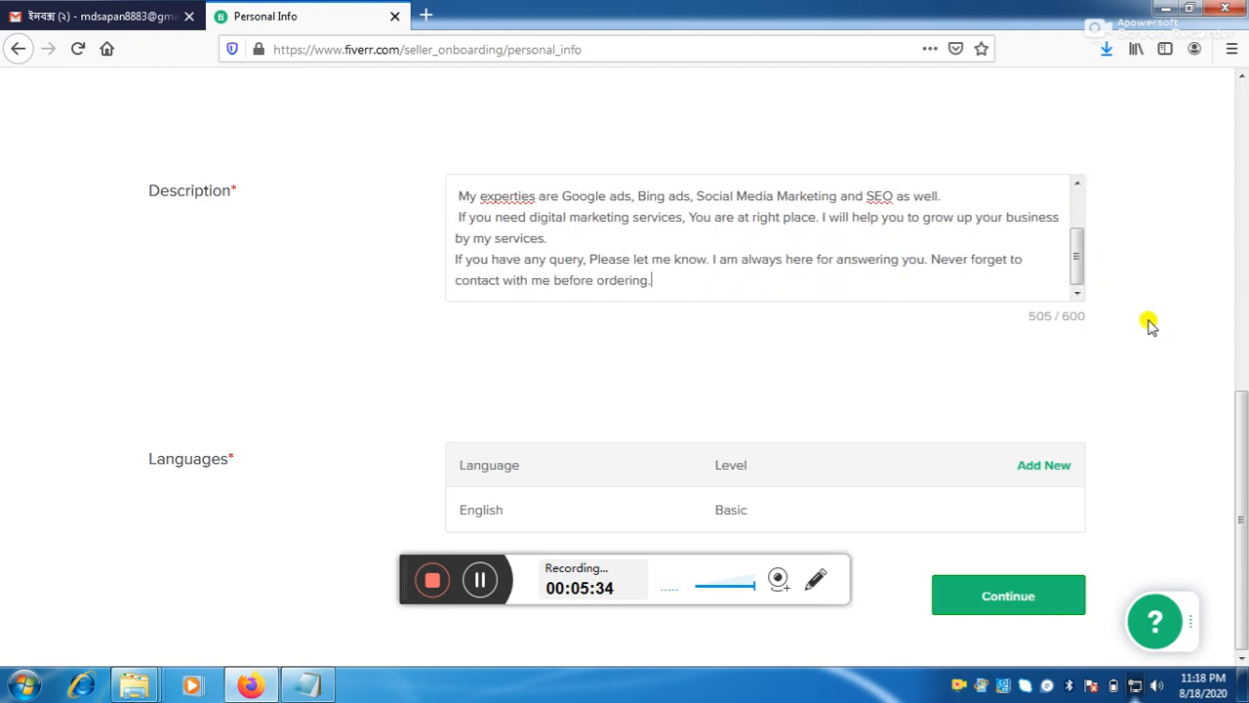
left_click_drag(1245, 414, 1246, 442)
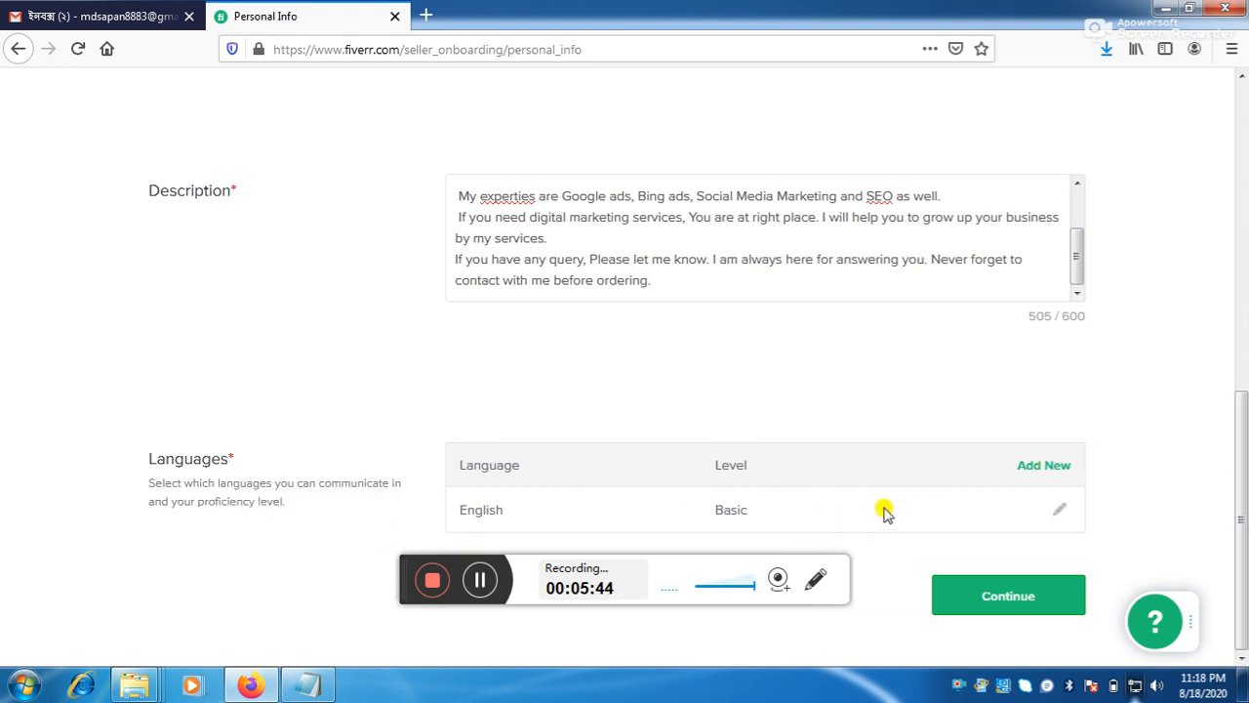
Step: Edit the English language entry, choose Conversational level, and update it
left_click(1056, 512)
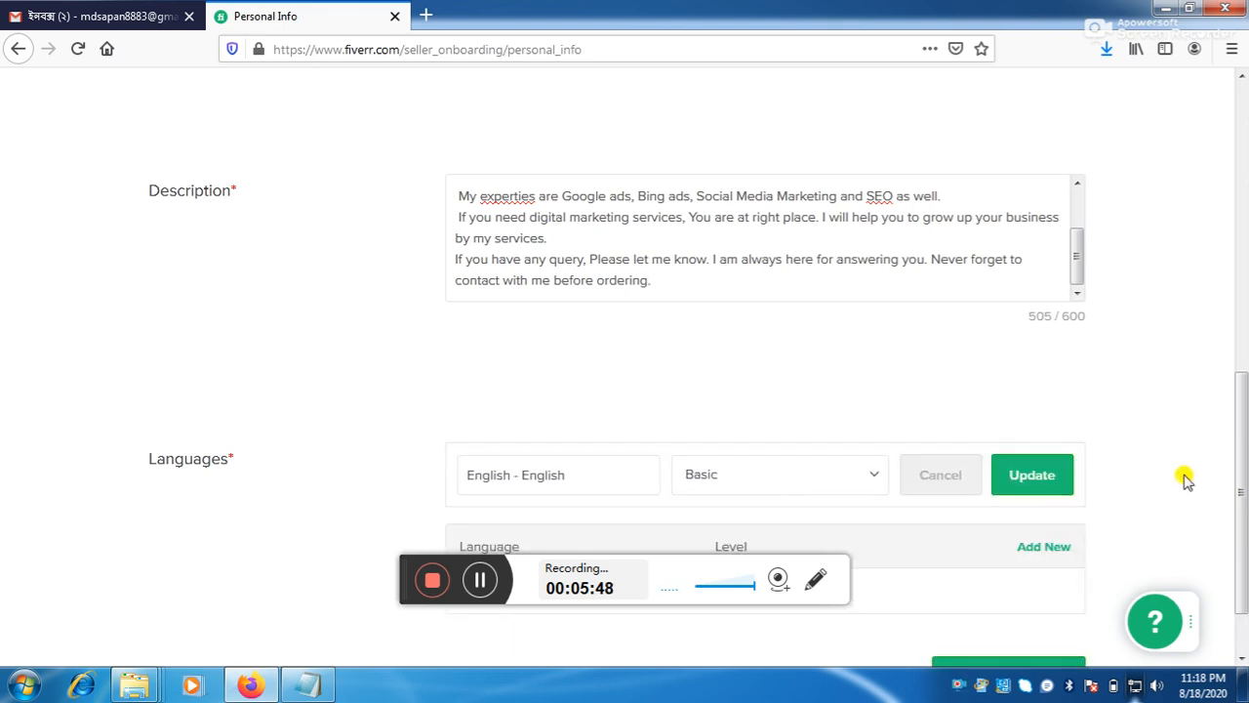
scroll(1241, 498, "down", 2)
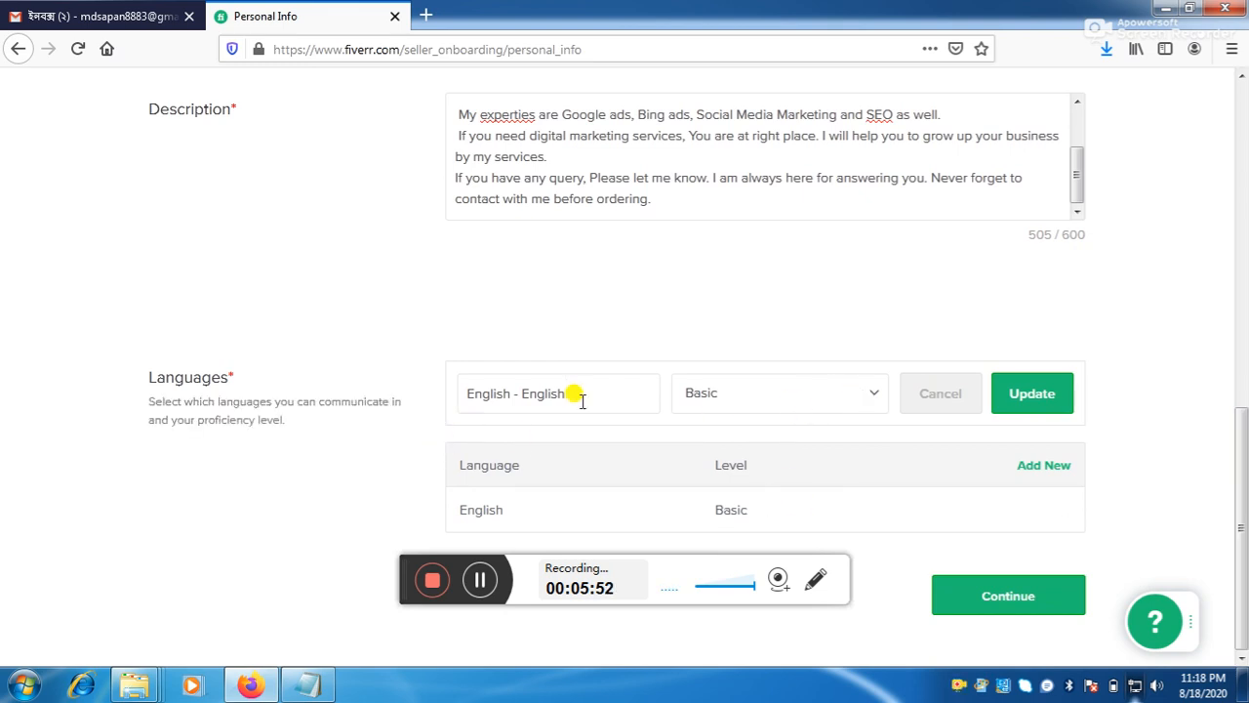
left_click(823, 395)
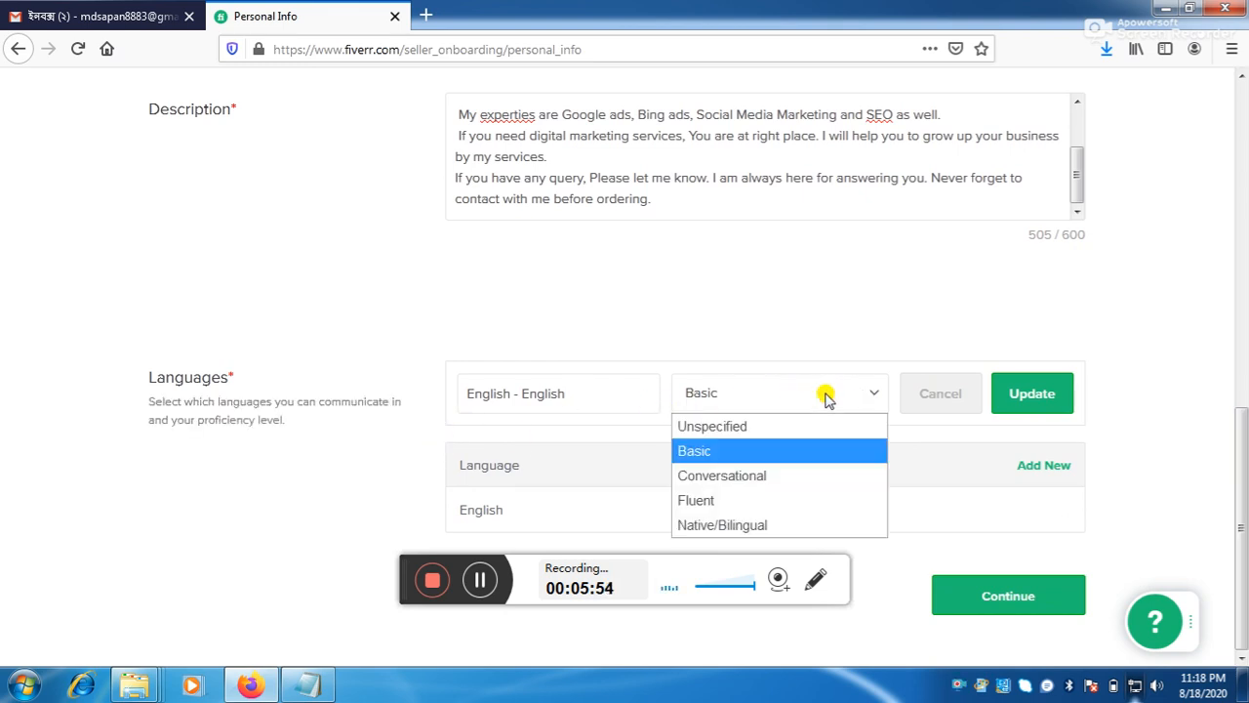
left_click(770, 477)
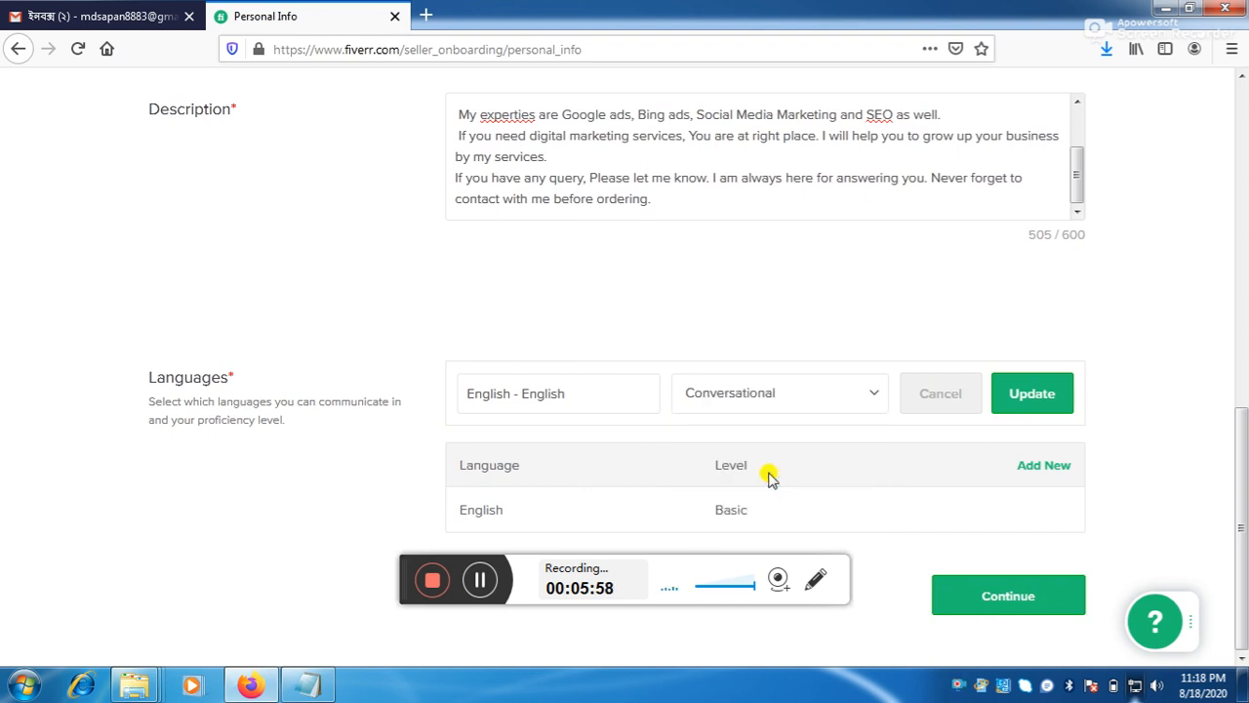
left_click(1041, 402)
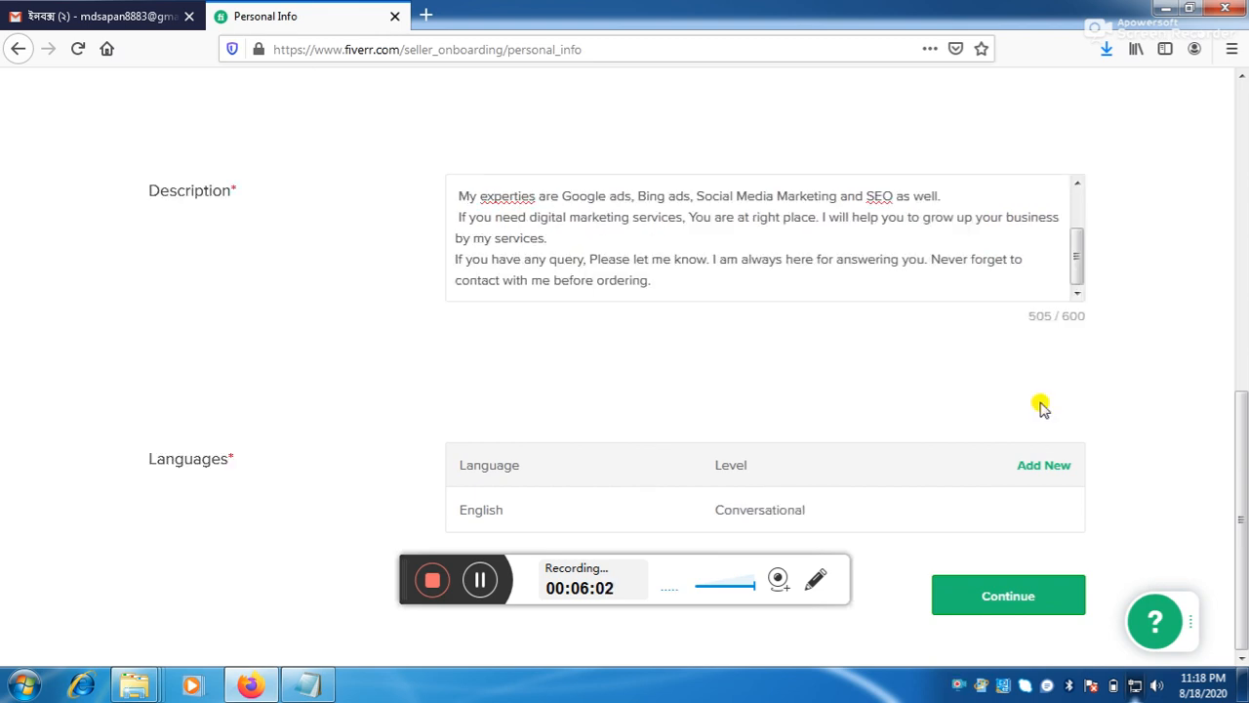
Step: Add a new language row with Bengali at Native/Bilingual proficiency
left_click(1049, 467)
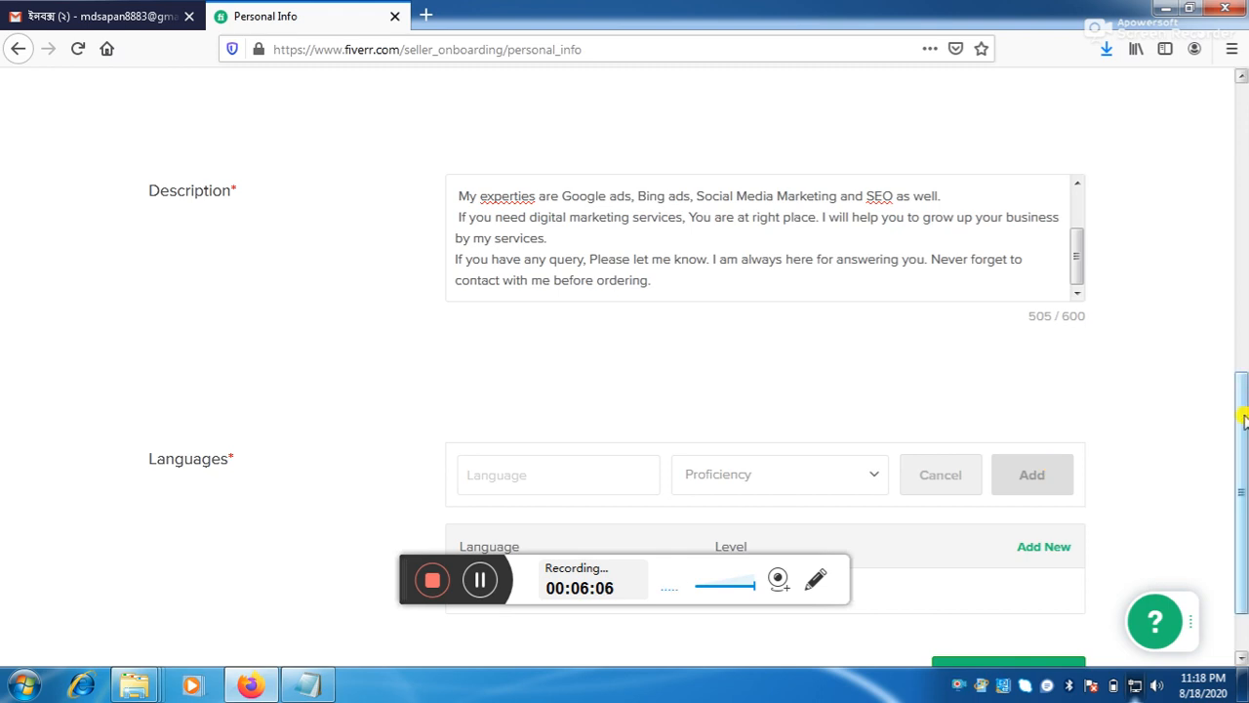
left_click_drag(1244, 418, 1245, 453)
left_click(603, 402)
type("B")
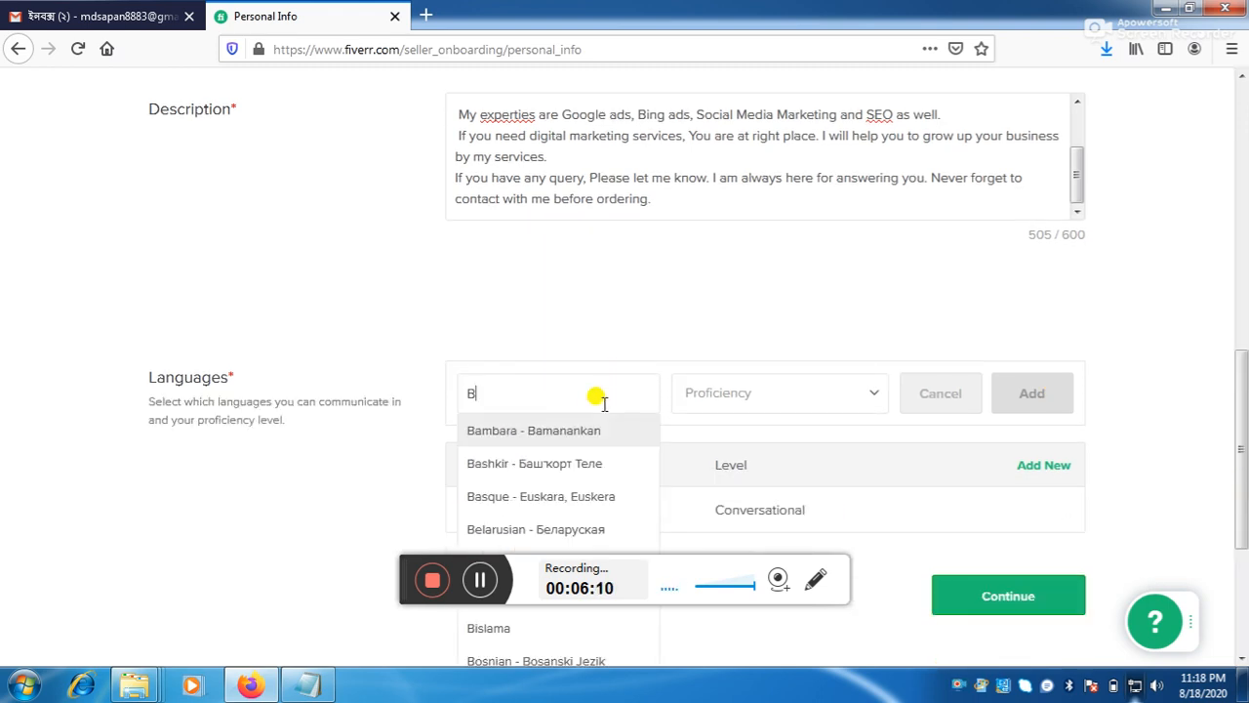
type("ag")
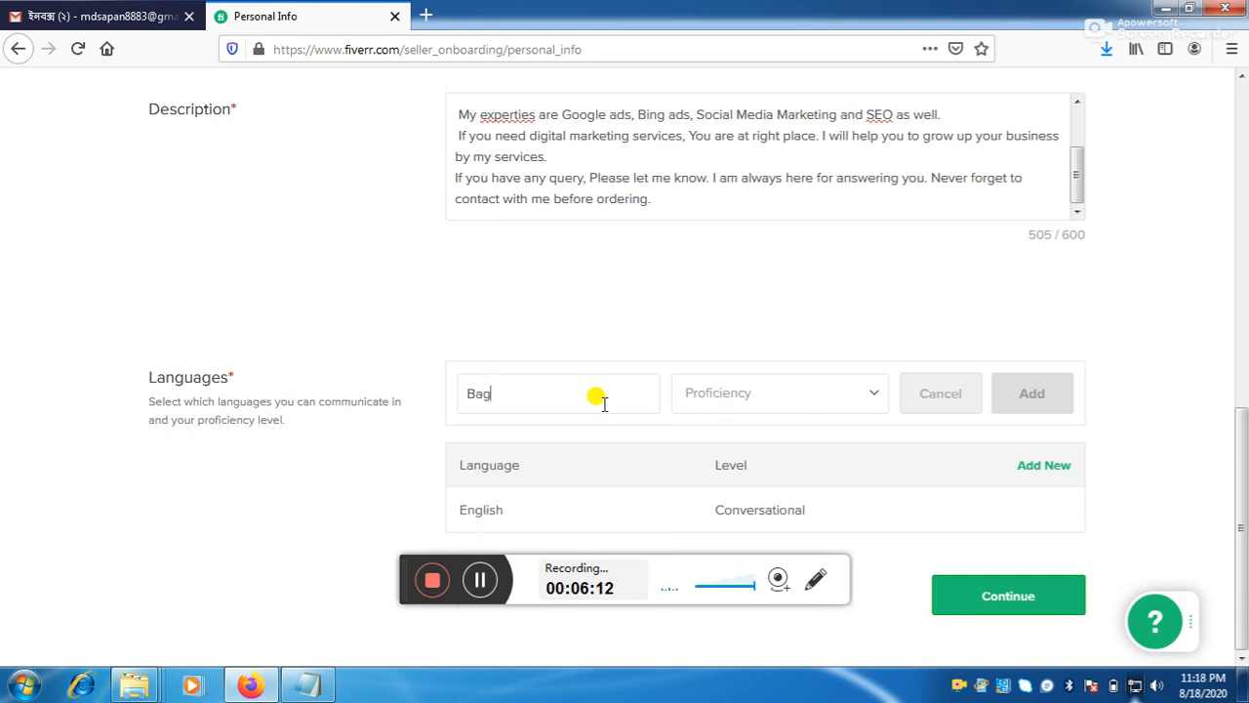
key("BackSpace")
type("n")
key("BackSpace")
key("BackSpace")
type("e")
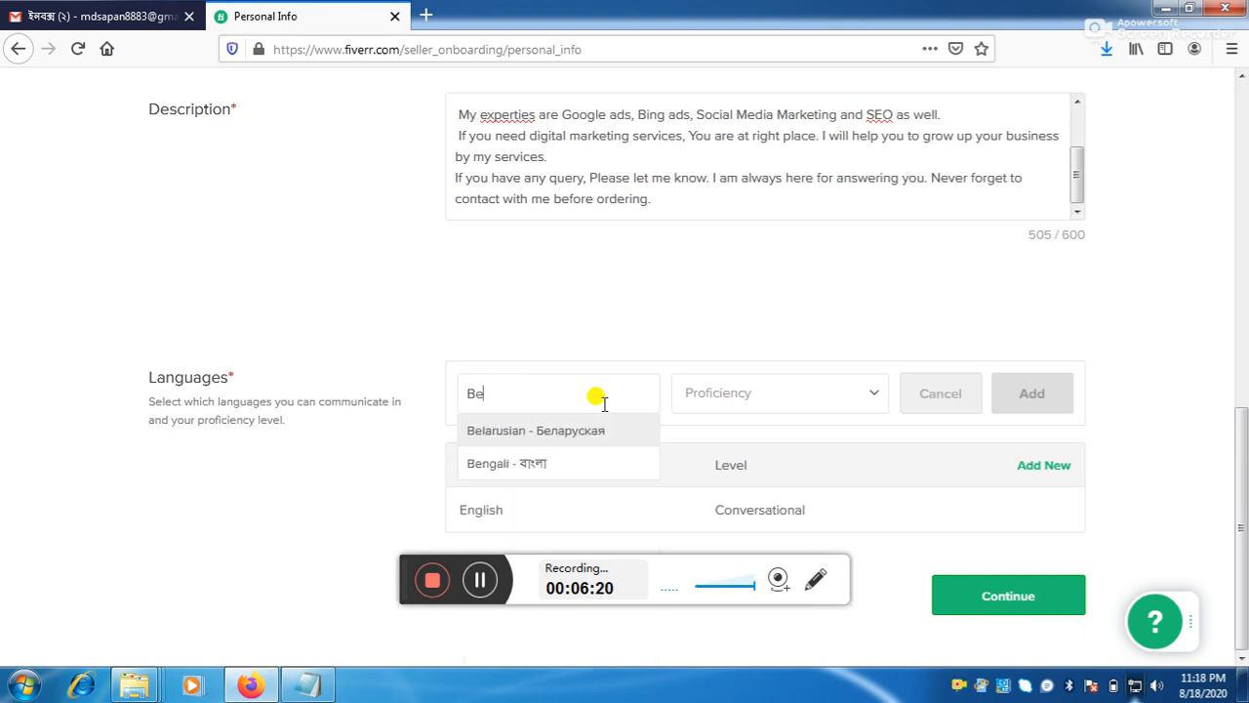
left_click(548, 463)
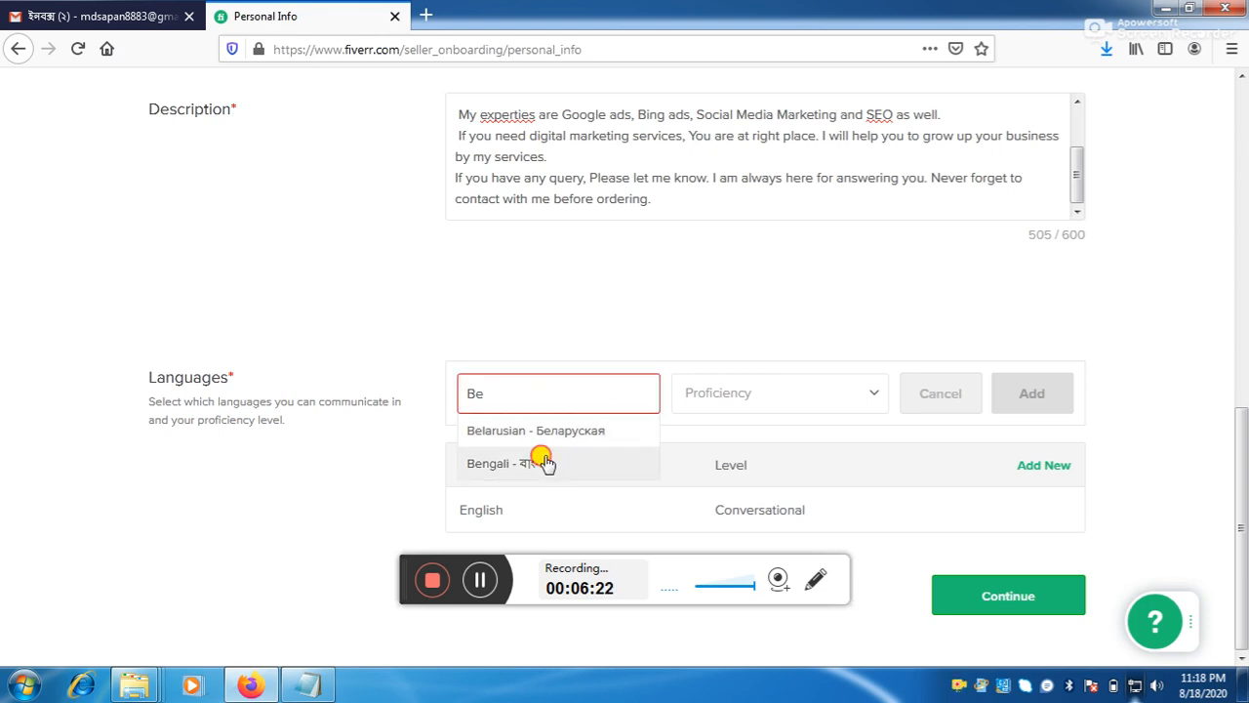
left_click(815, 391)
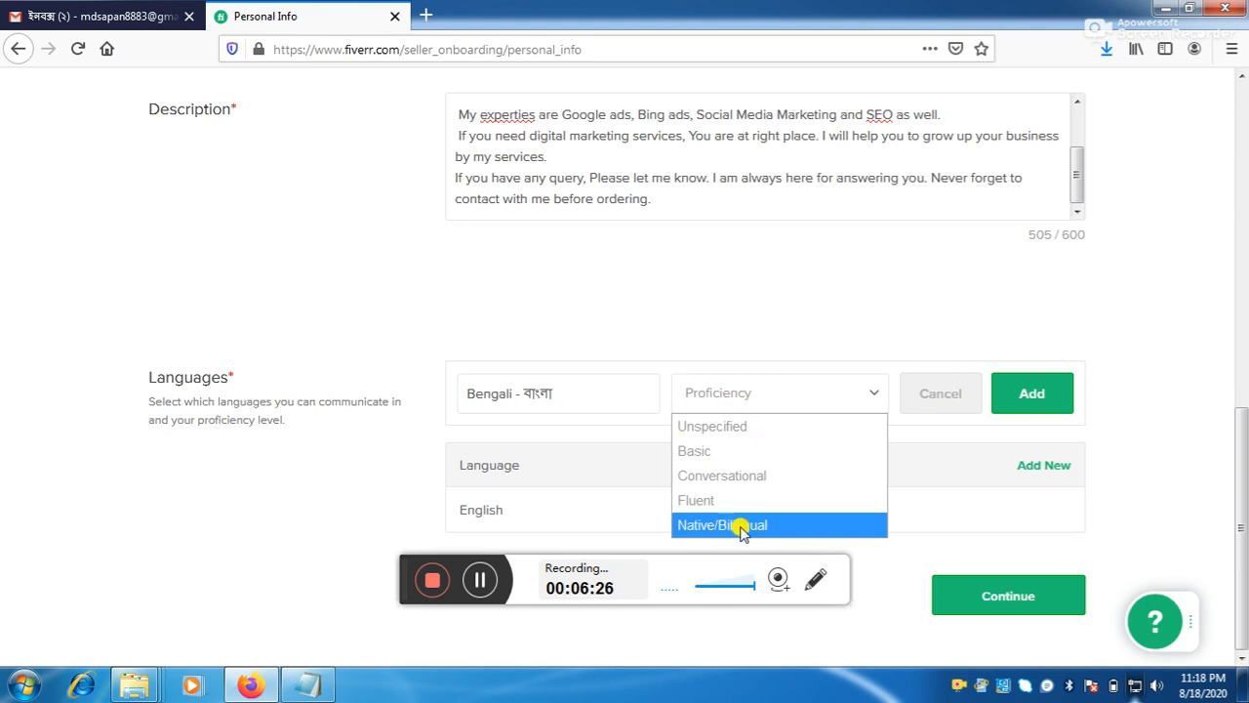
left_click(778, 525)
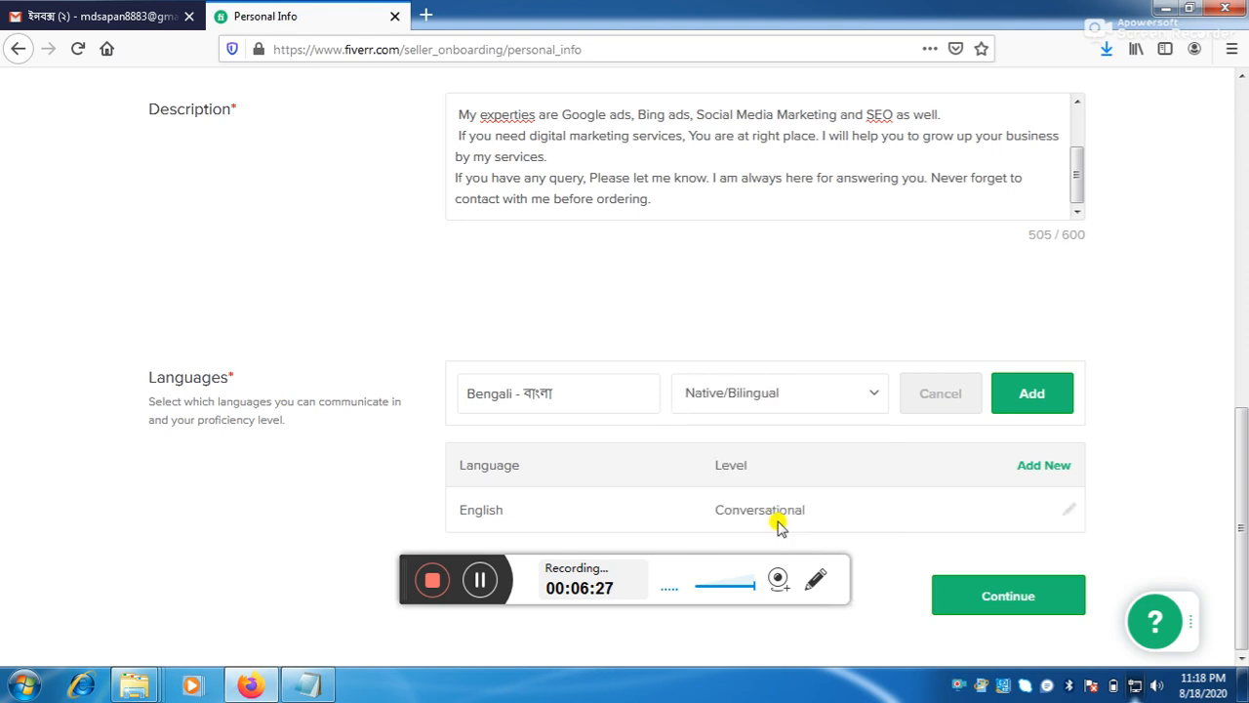
left_click(1038, 392)
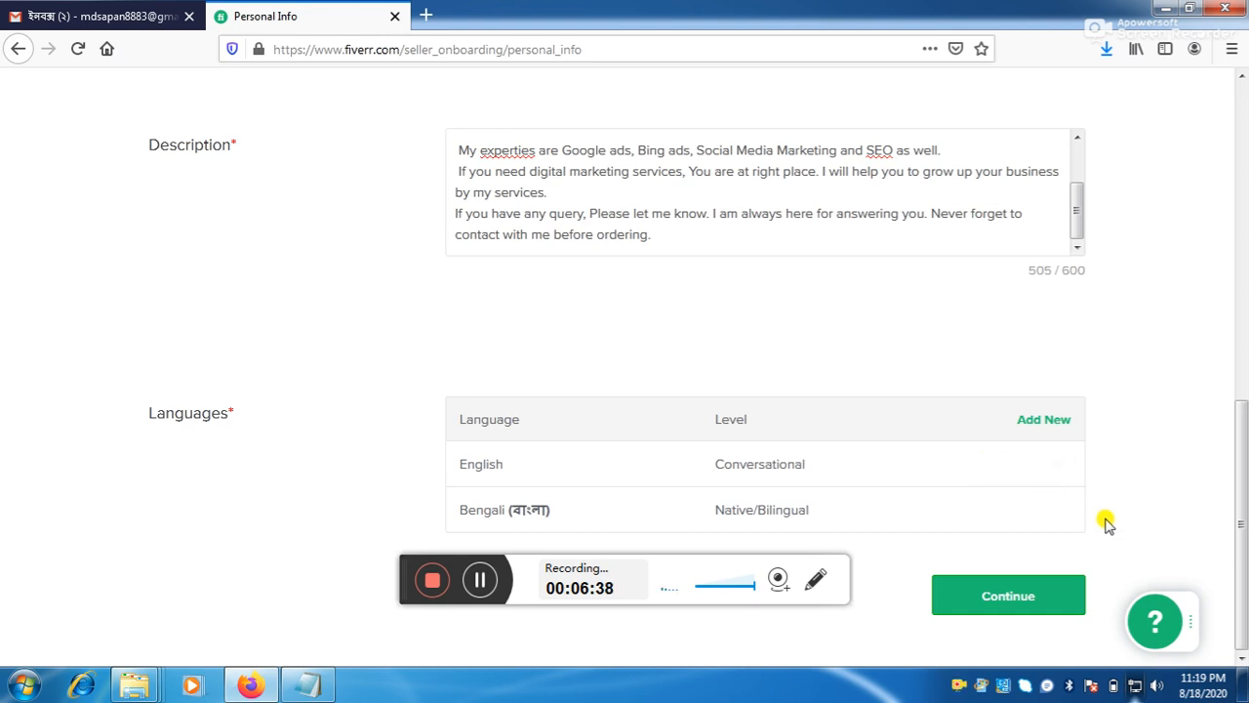
Step: Continue to Professional Info and choose Digital Marketing as the occupation
left_click(1018, 598)
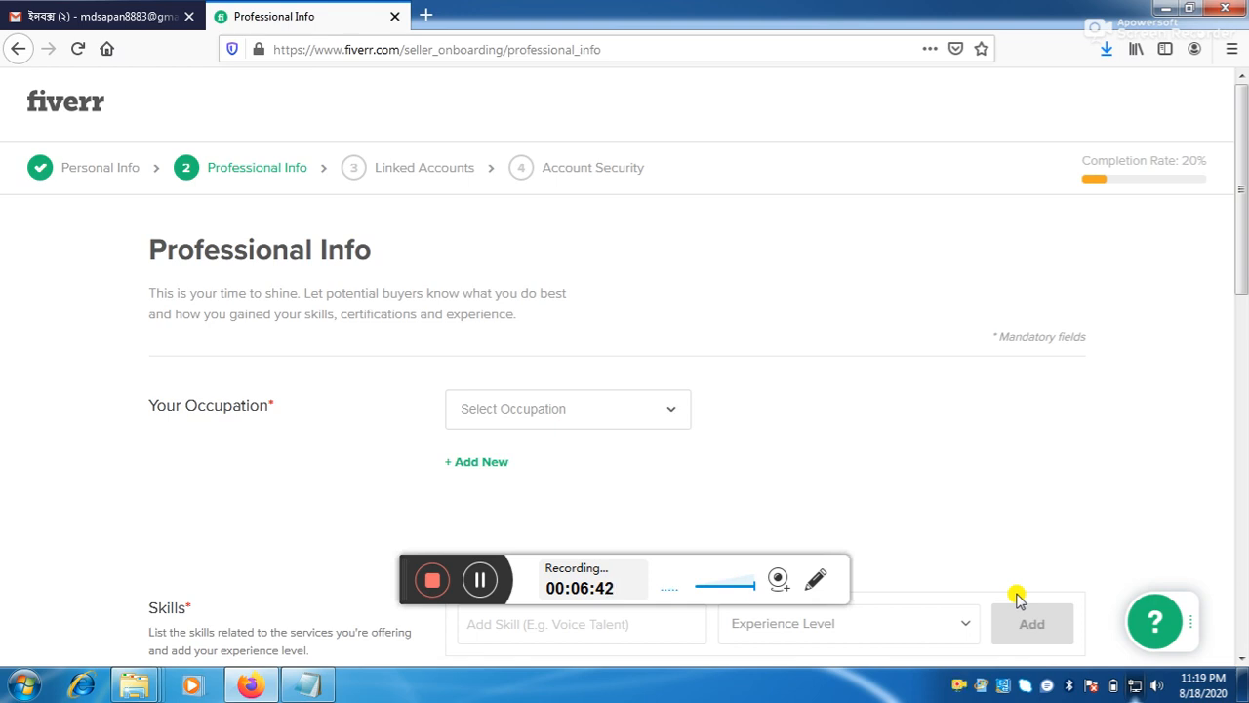
left_click(621, 424)
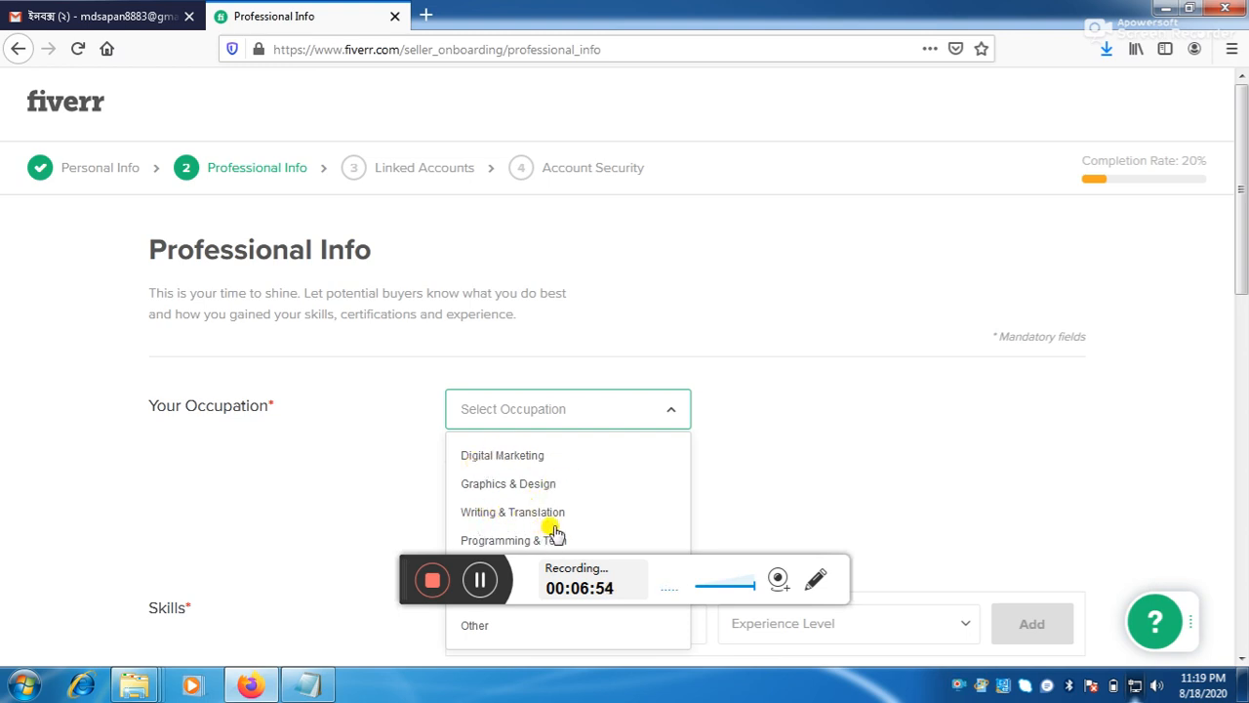
left_click(511, 458)
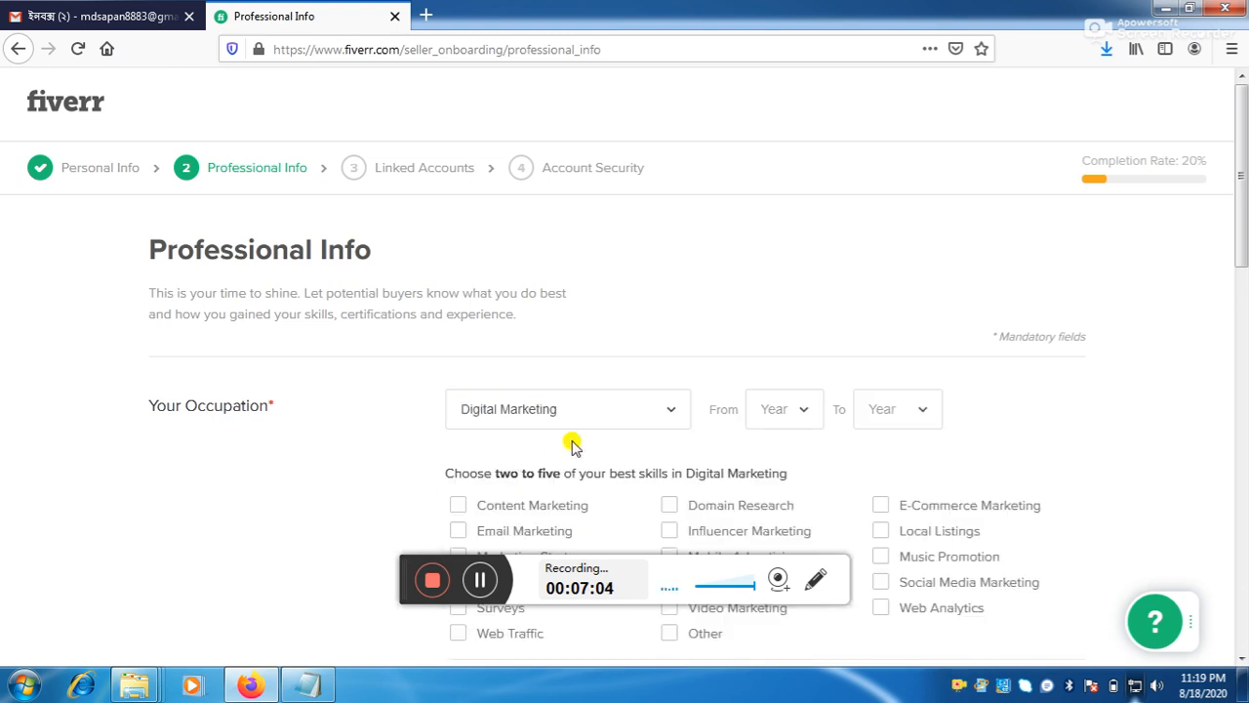
Step: Set the occupation's years from 2013 to 2020
left_click(806, 421)
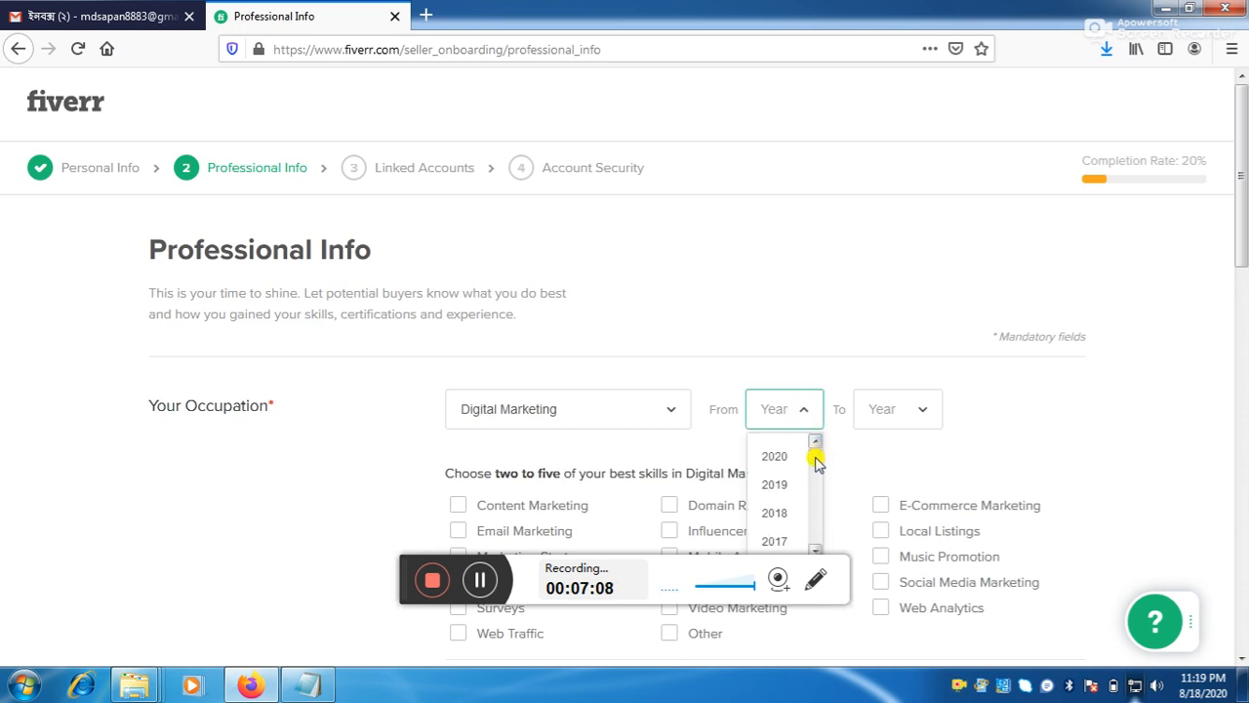
left_click_drag(816, 463, 814, 475)
left_click(482, 583)
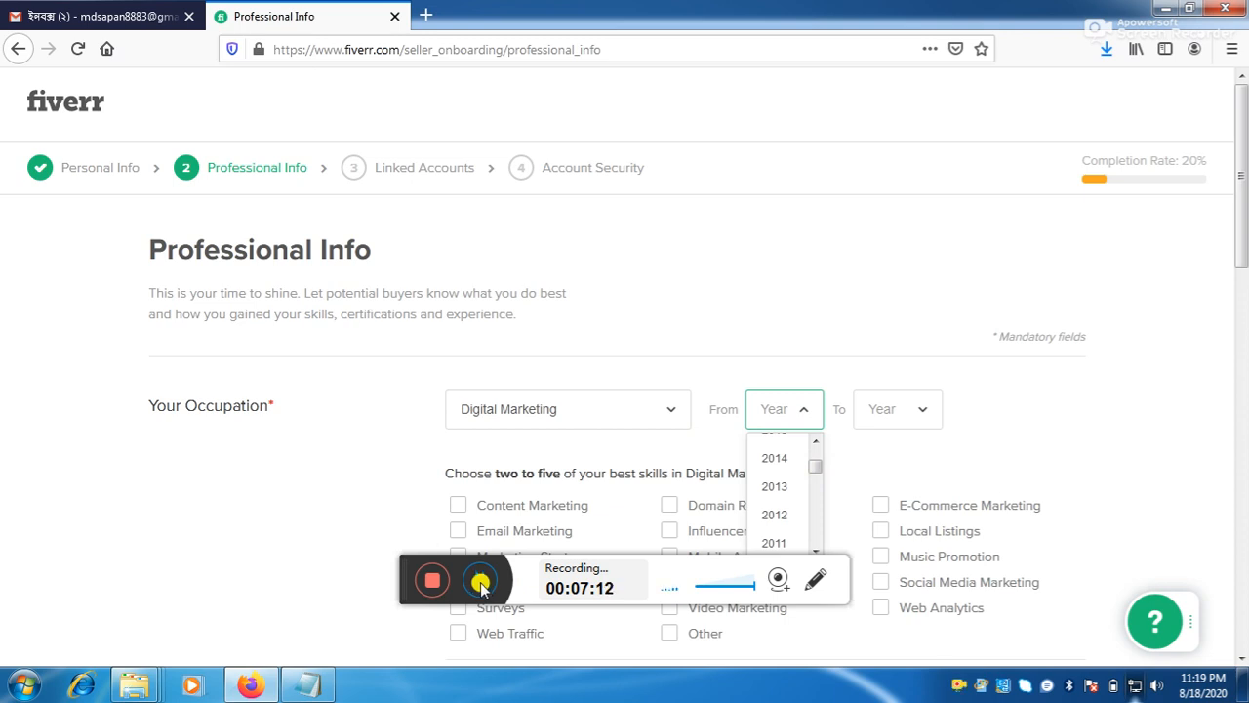
left_click(481, 582)
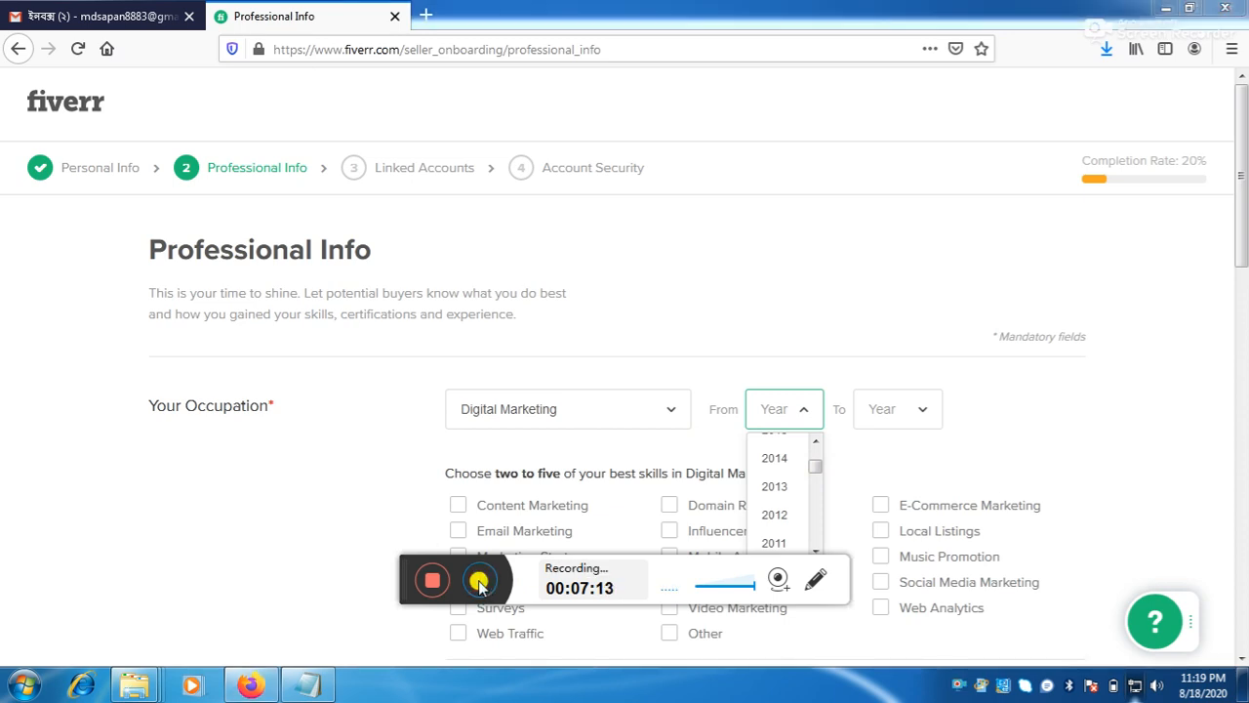
left_click(771, 487)
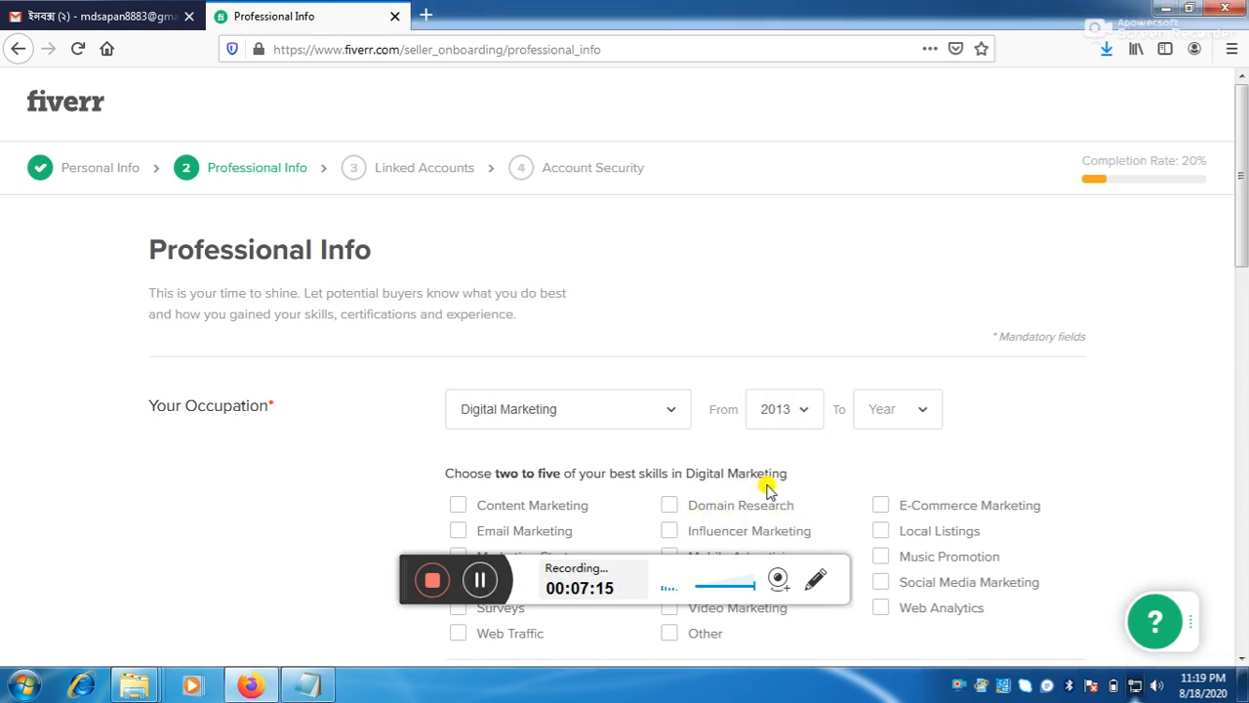
left_click(930, 417)
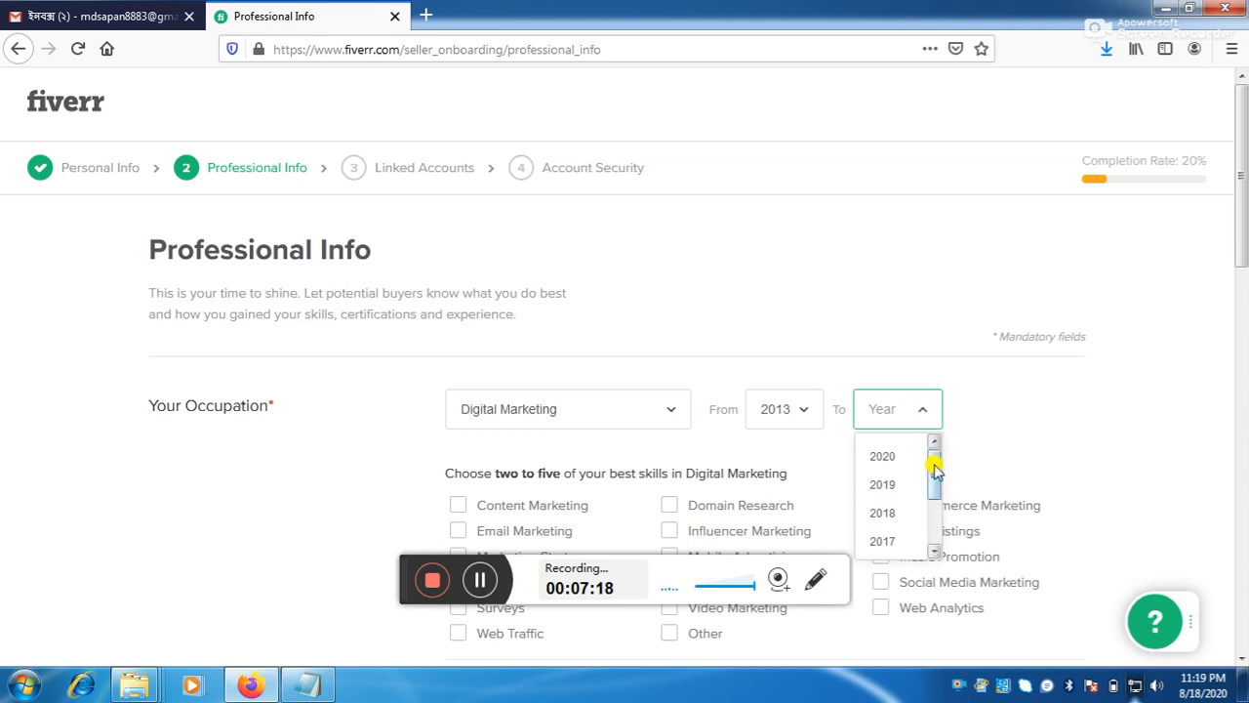
left_click(898, 459)
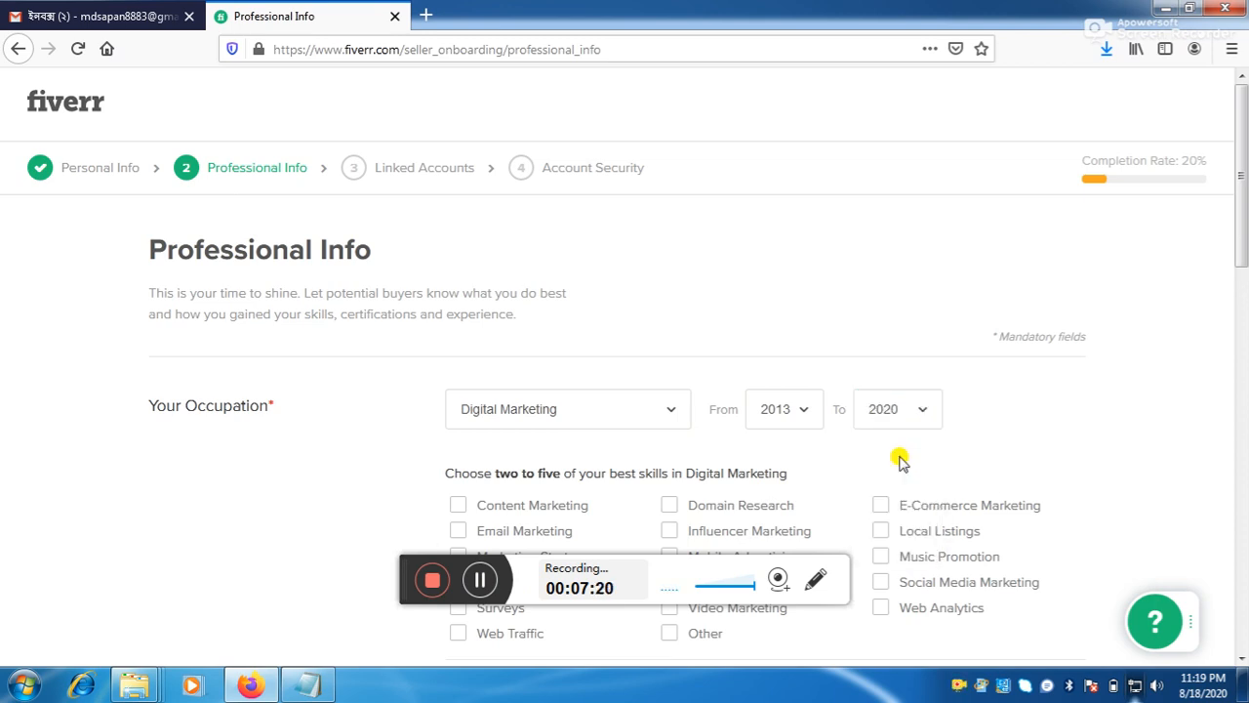
left_click_drag(1239, 234, 1243, 309)
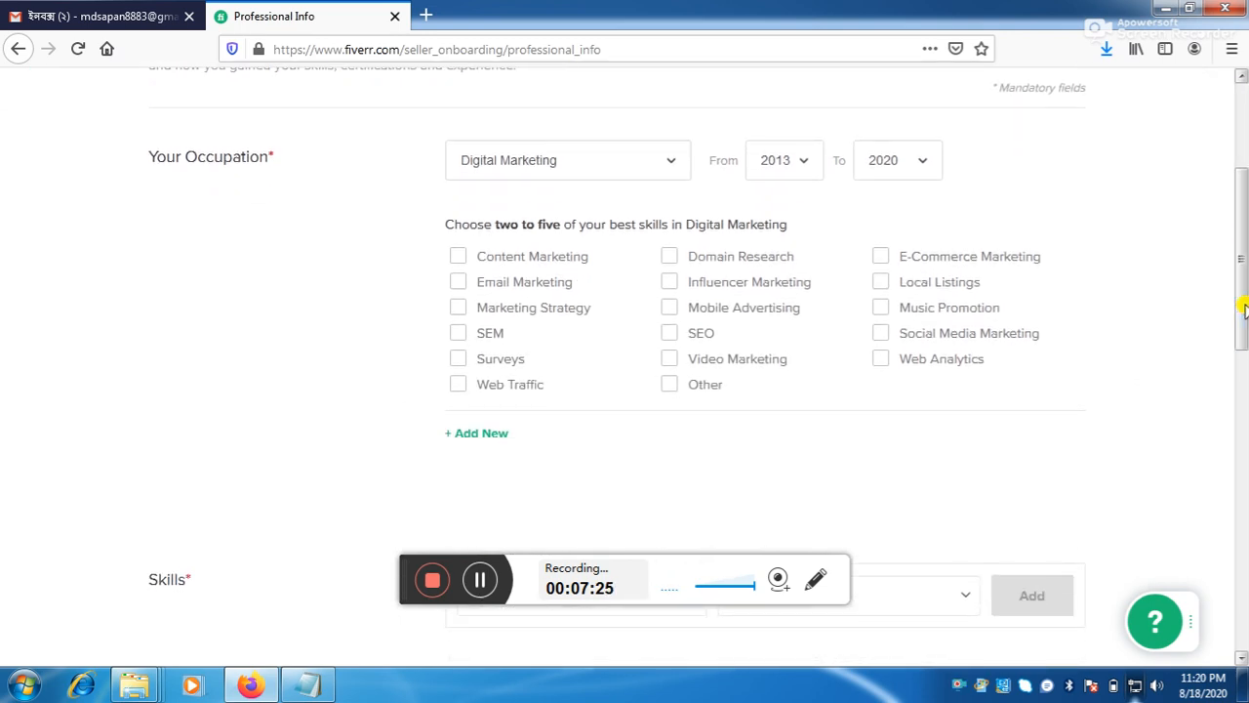
Step: Tick SEM, Marketing Strategy, Social Media Marketing, E-Commerce Marketing and SEO, leaving Web Traffic unticked
left_click(486, 583)
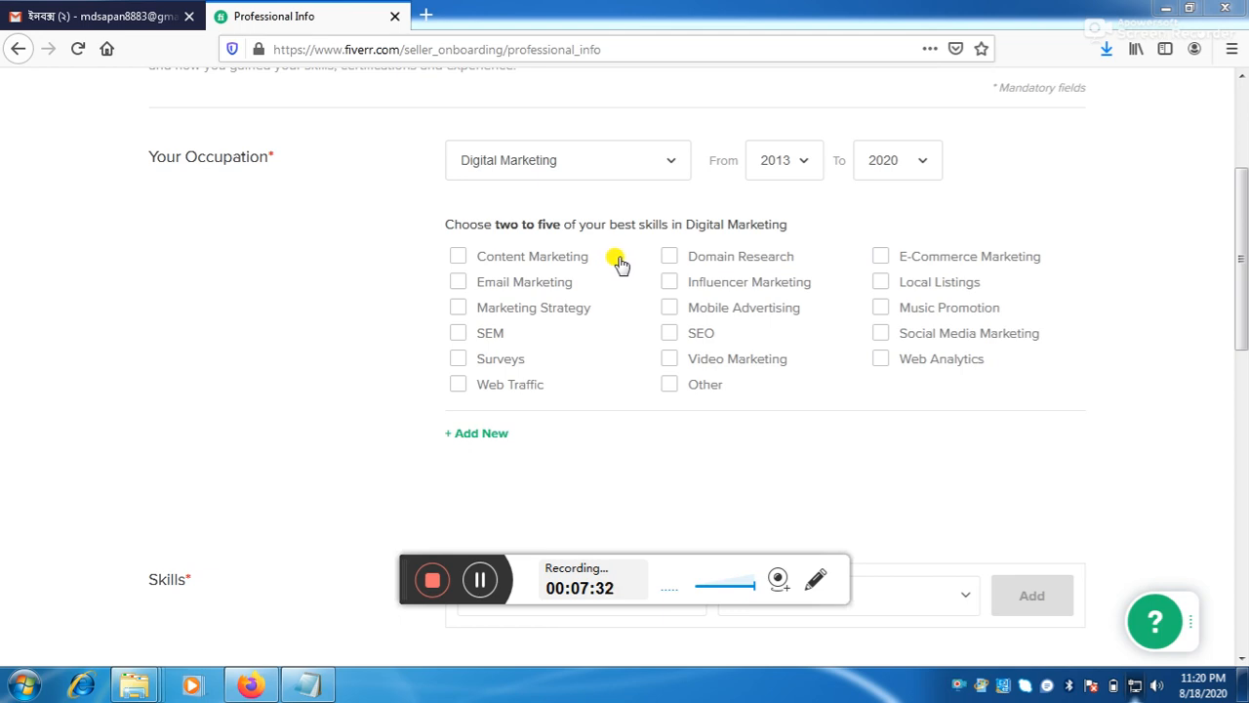
left_click(457, 333)
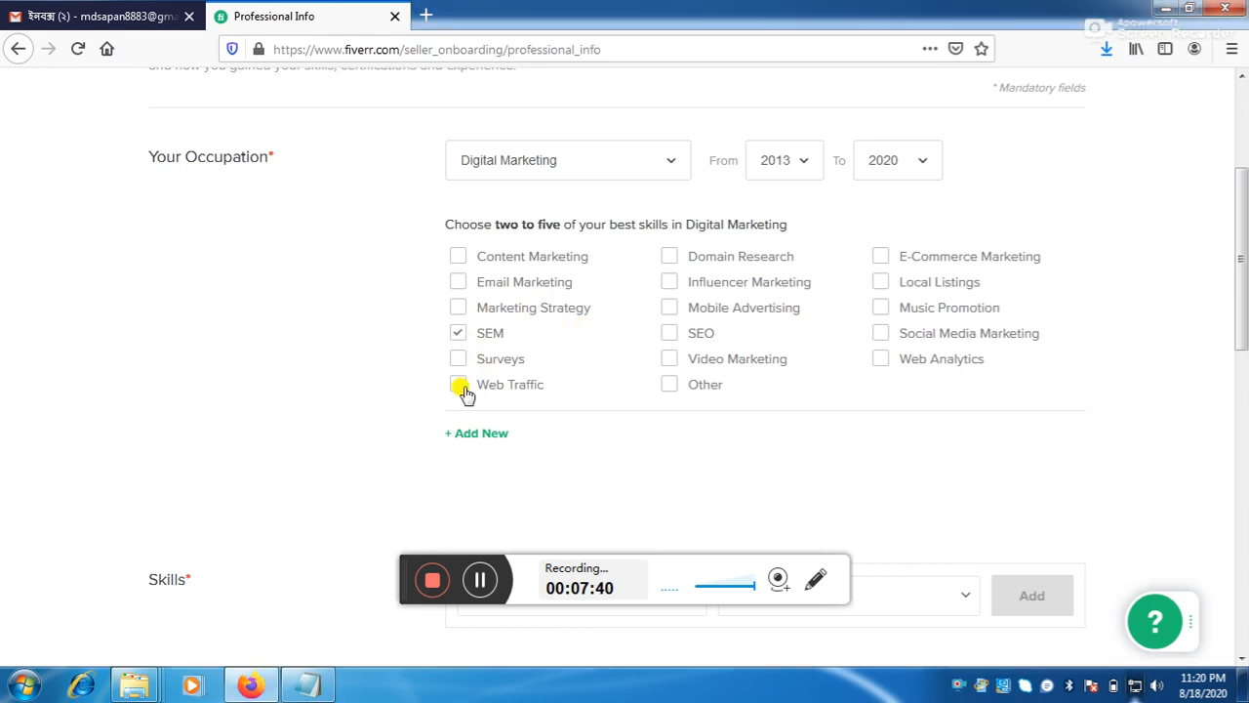
left_click(456, 310)
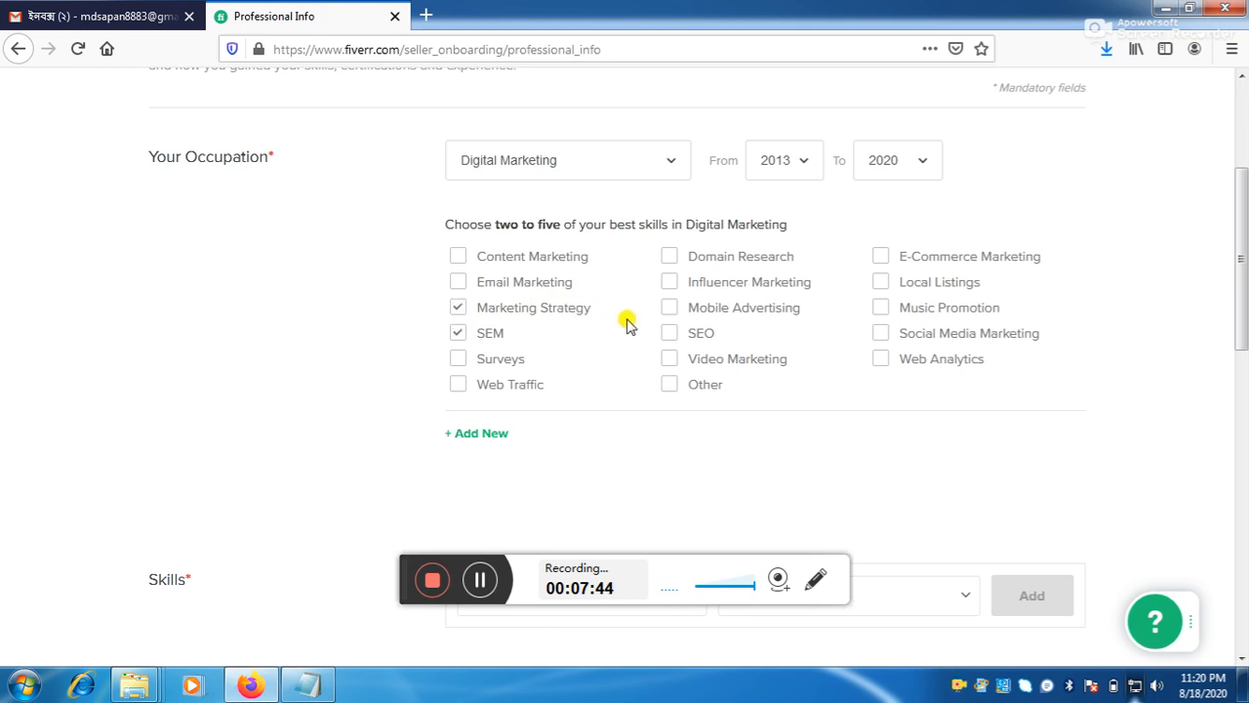
left_click(879, 335)
left_click(880, 257)
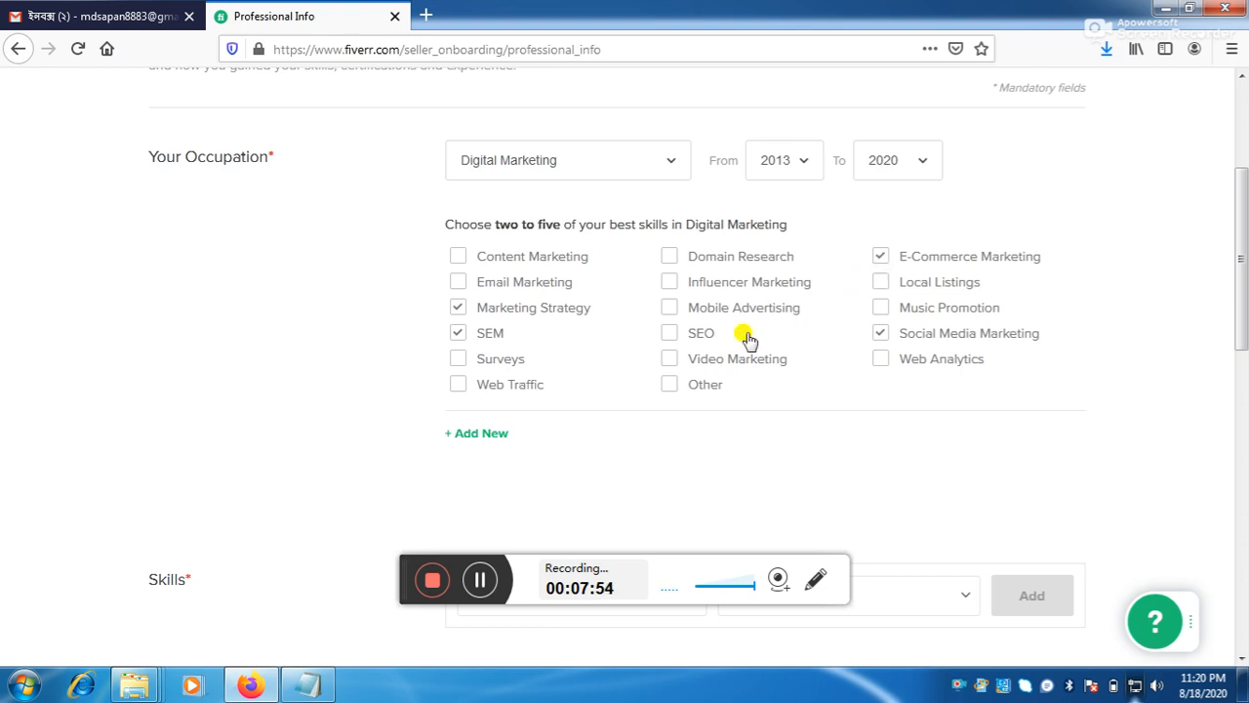
left_click(458, 385)
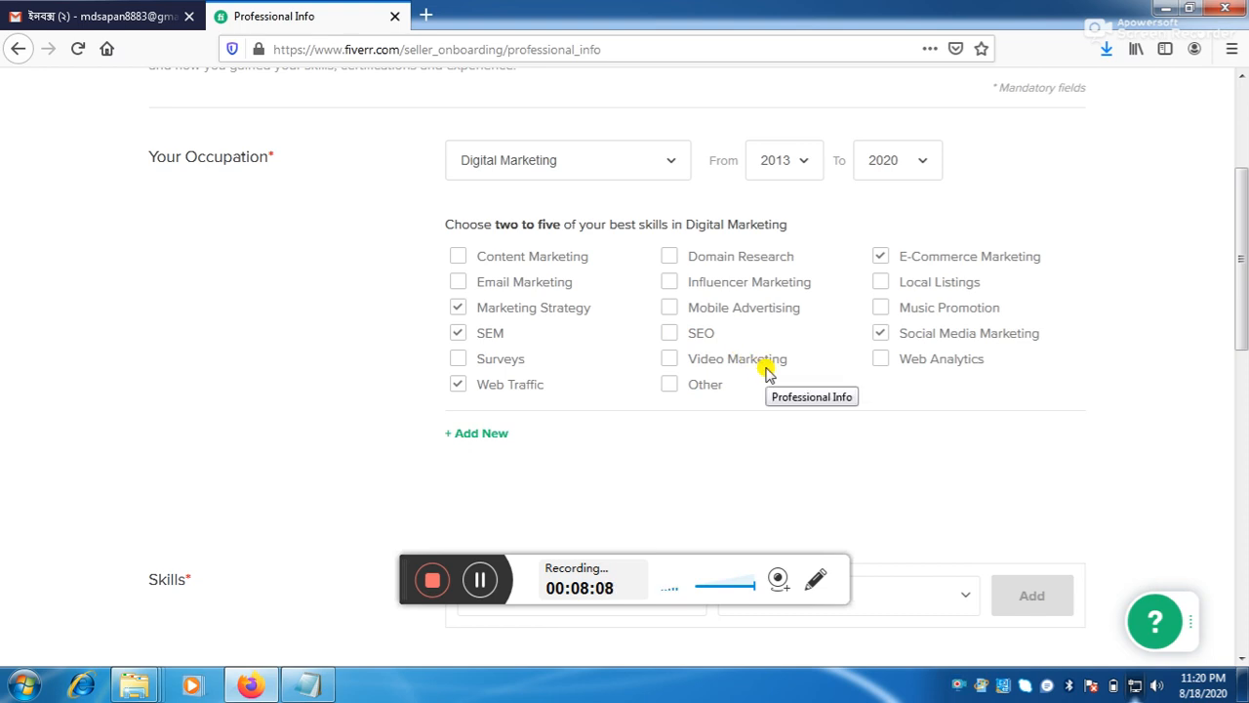
left_click(458, 386)
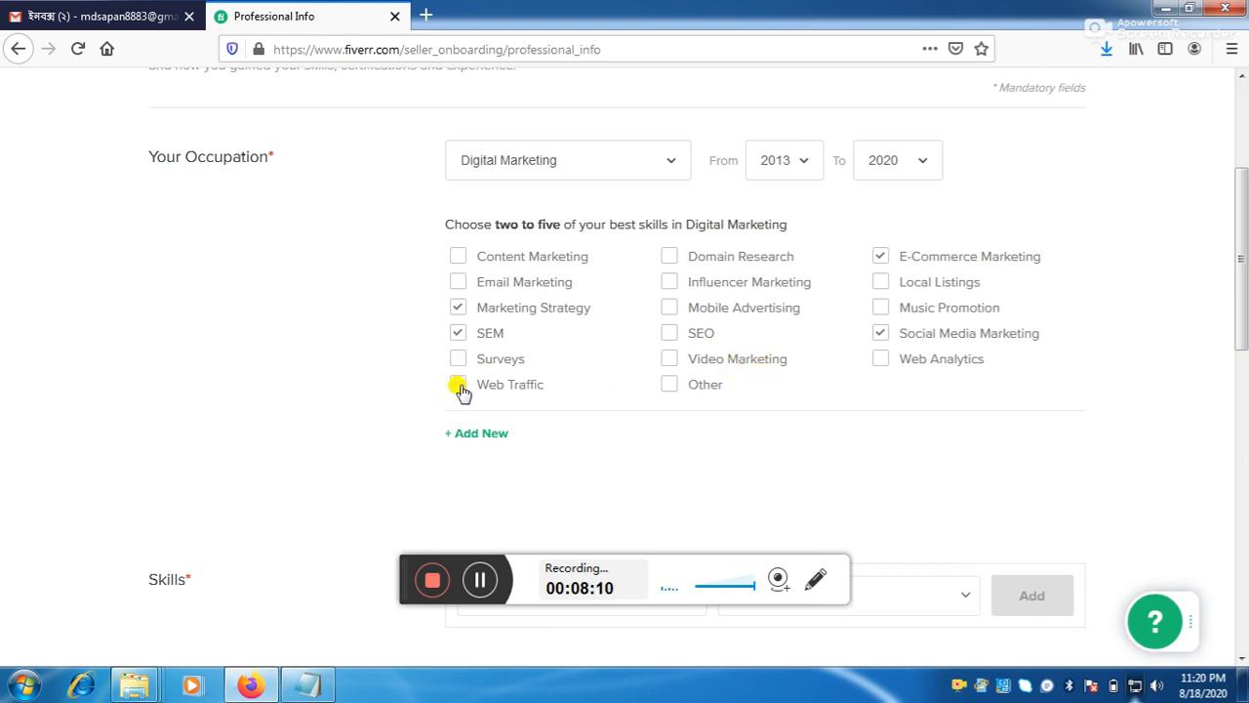
left_click(669, 334)
left_click_drag(1235, 260, 1244, 276)
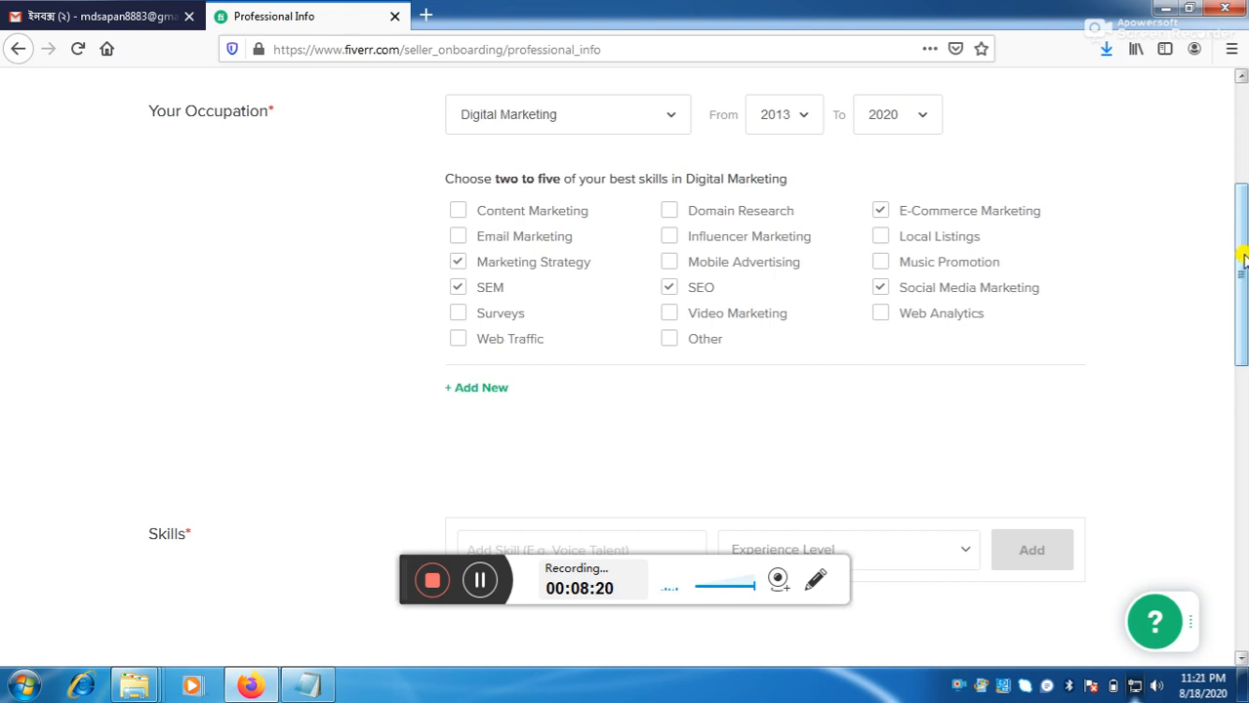
left_click_drag(1243, 270, 1242, 355)
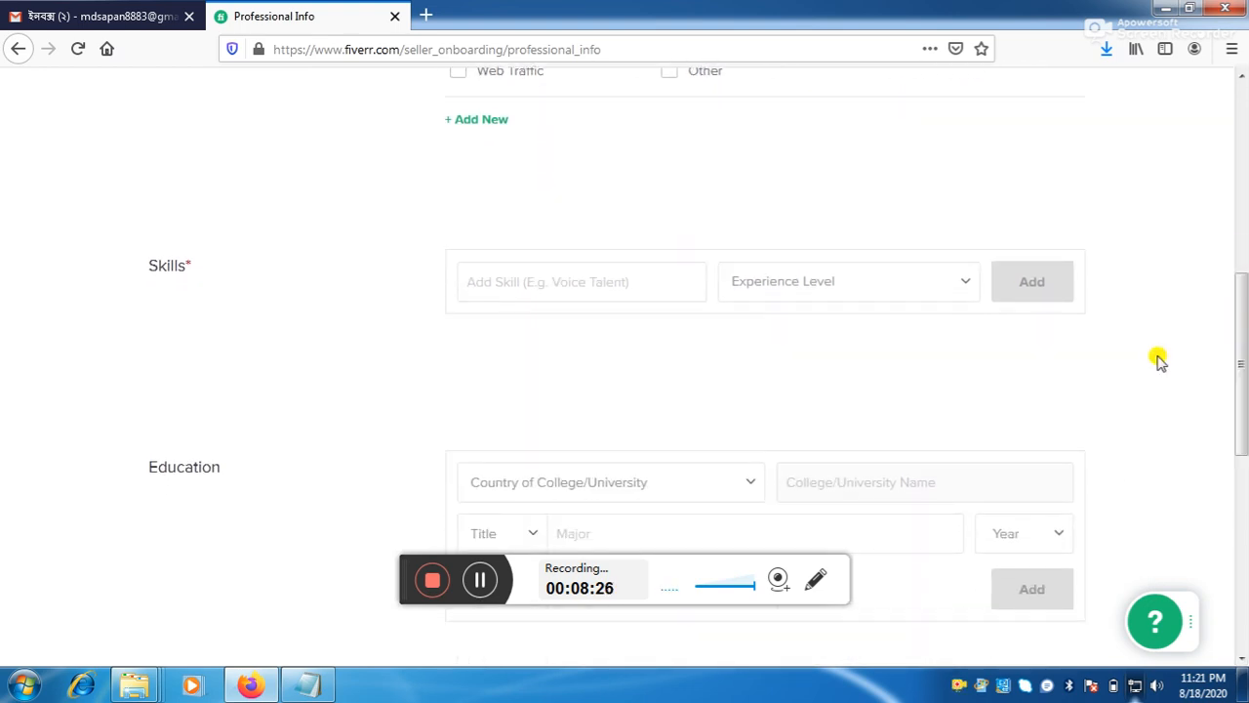
Step: Add Google Adwords as a skill at Expert level
left_click(567, 281)
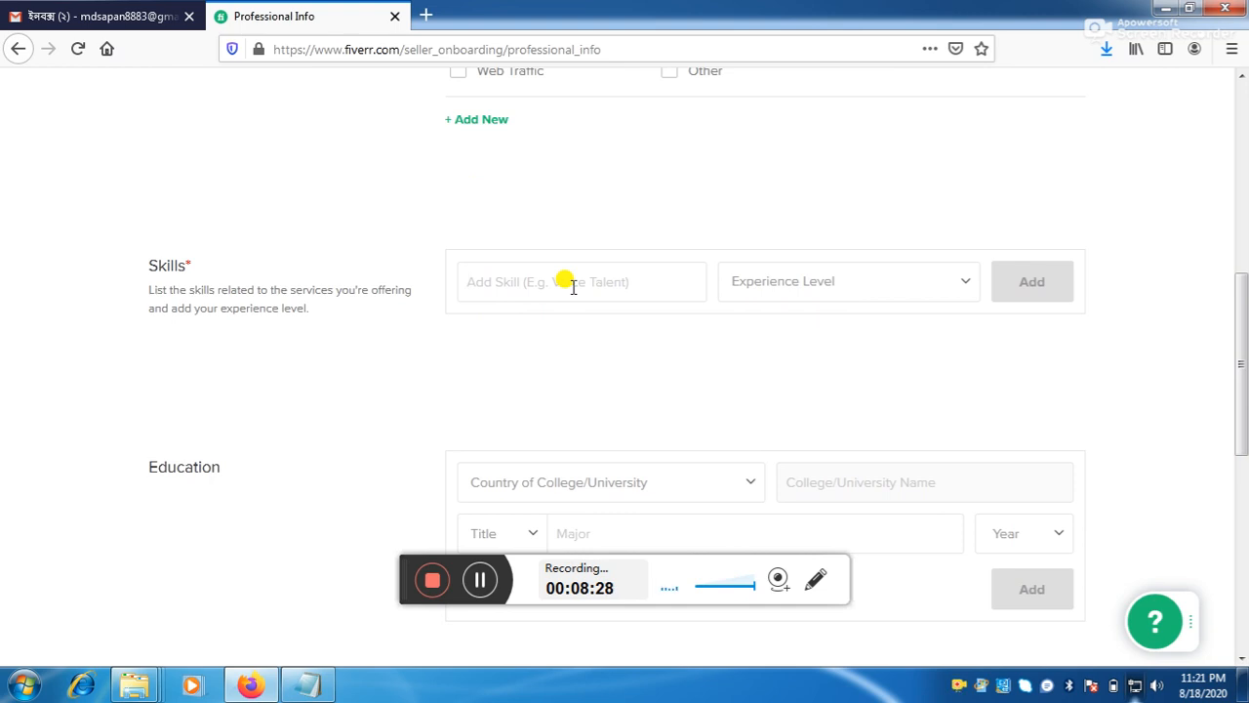
type("G")
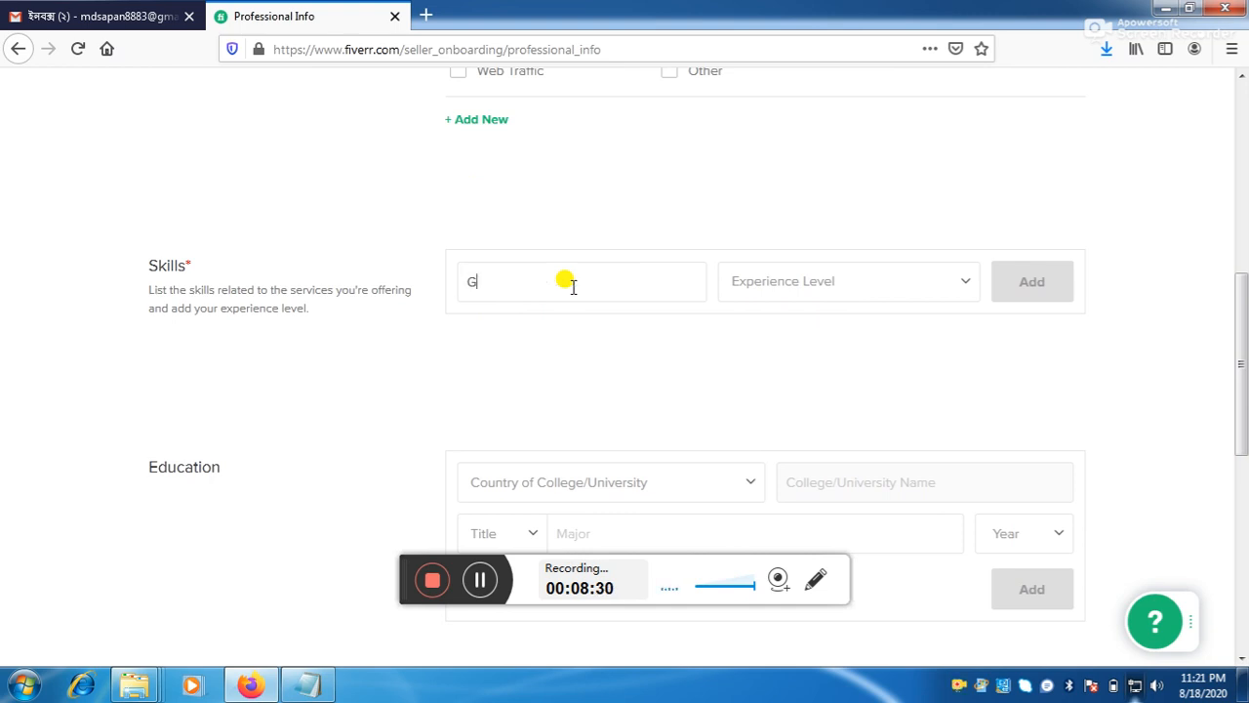
type("oogle Ad")
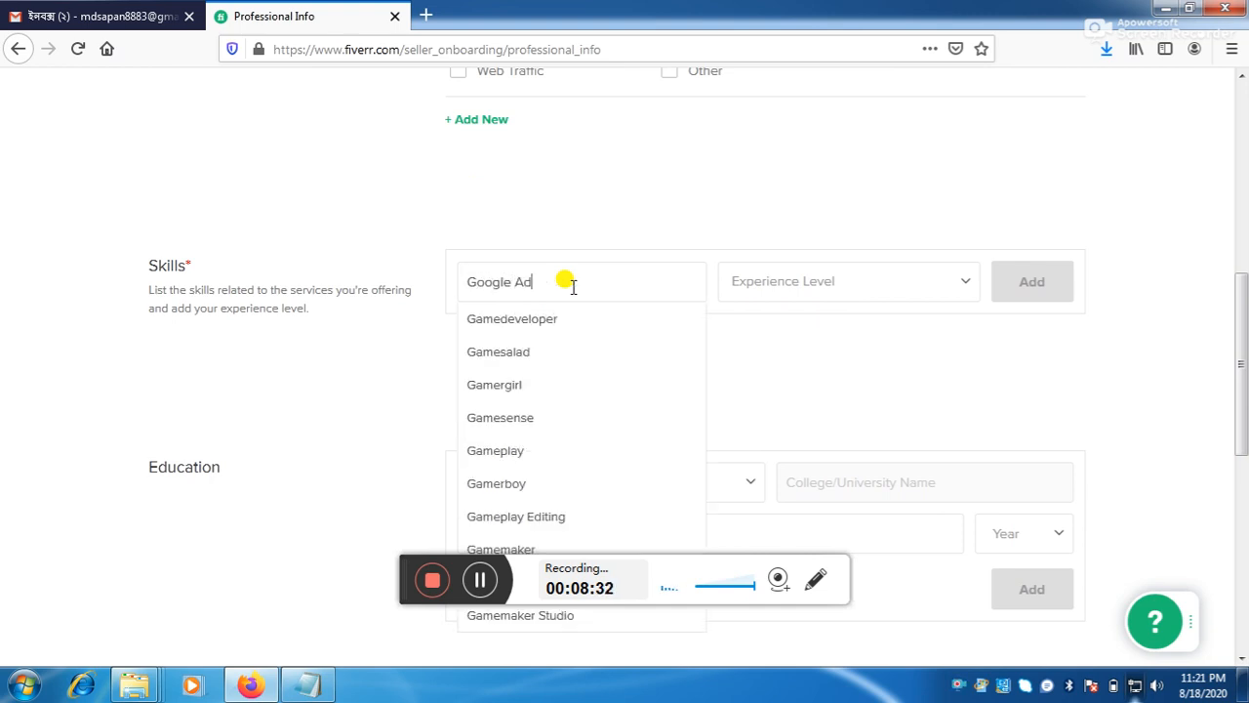
type("s")
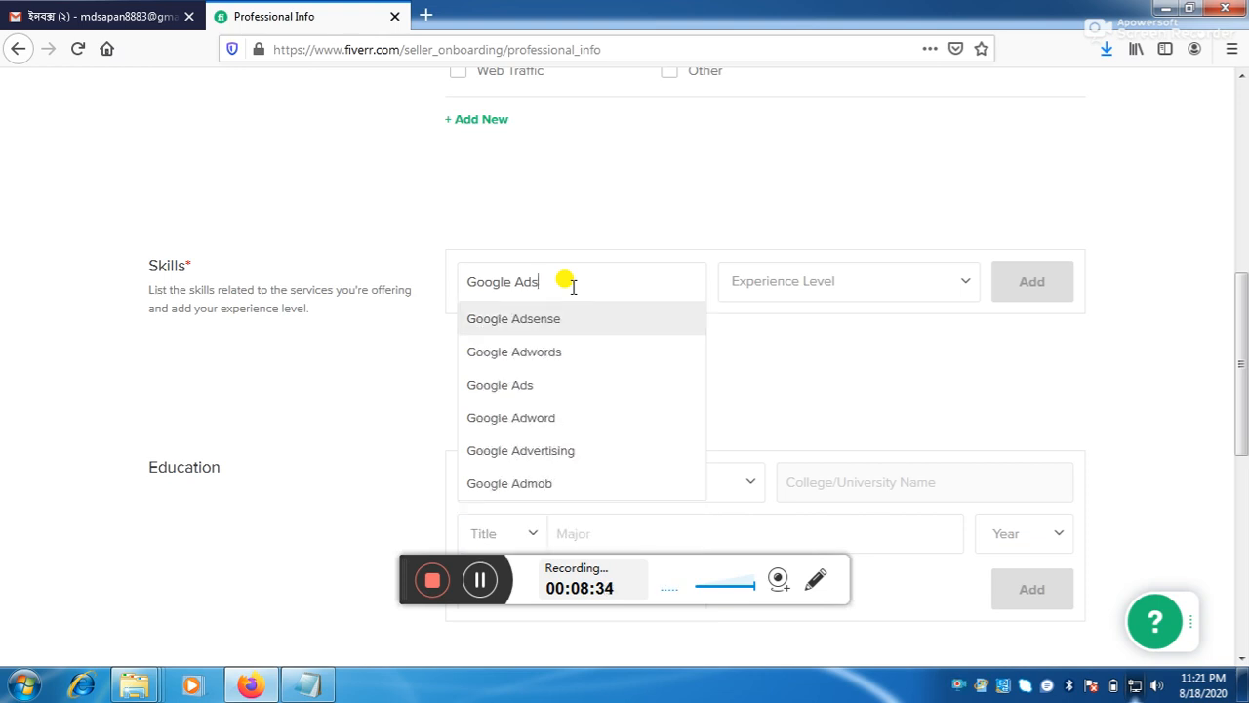
left_click(552, 358)
left_click(900, 283)
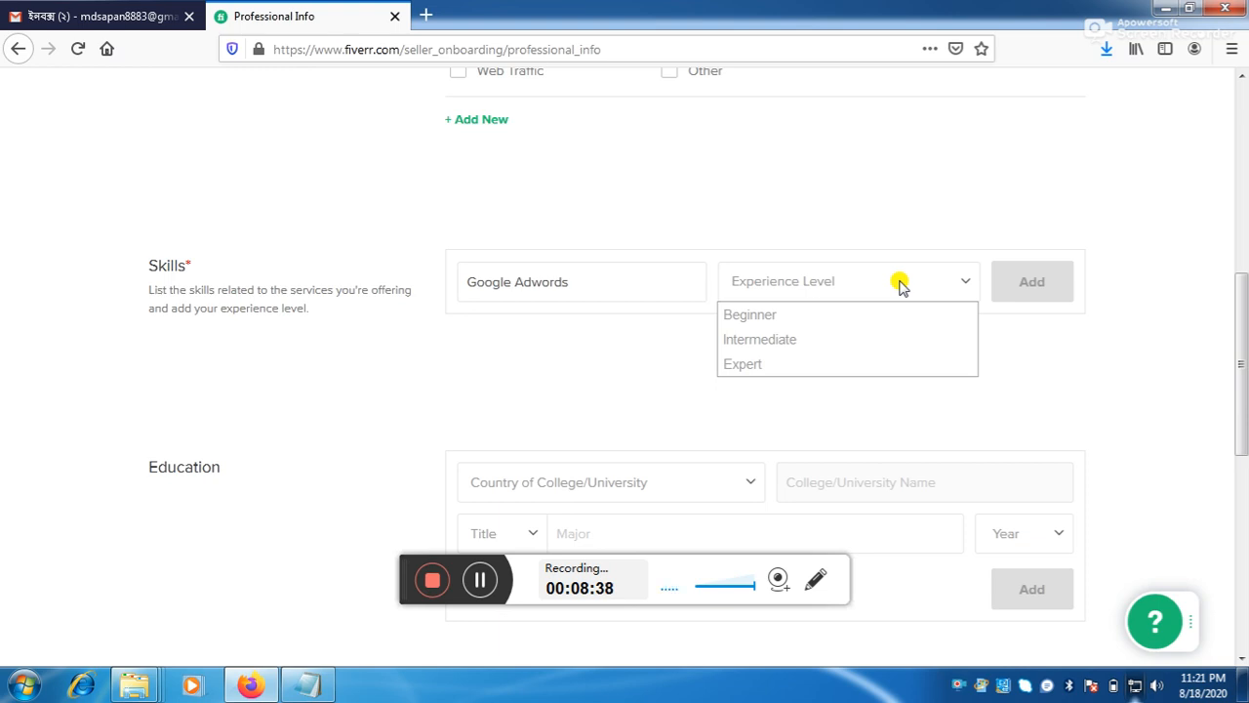
left_click(820, 363)
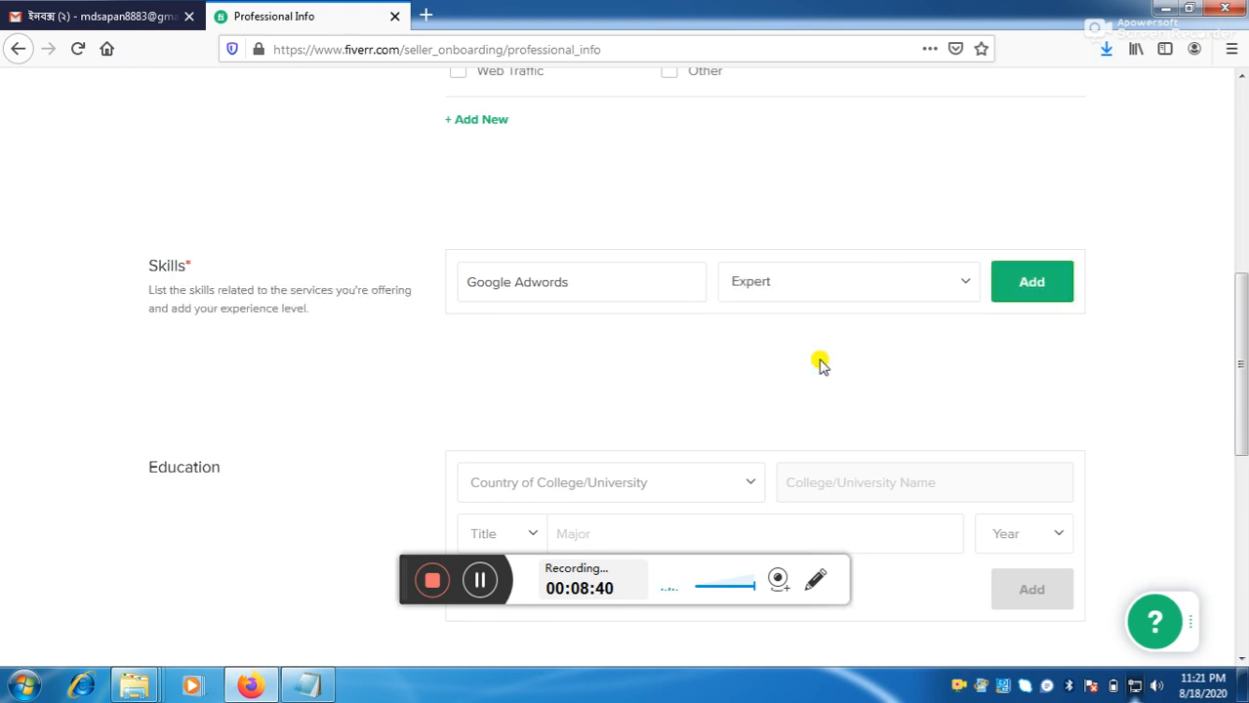
left_click(1020, 282)
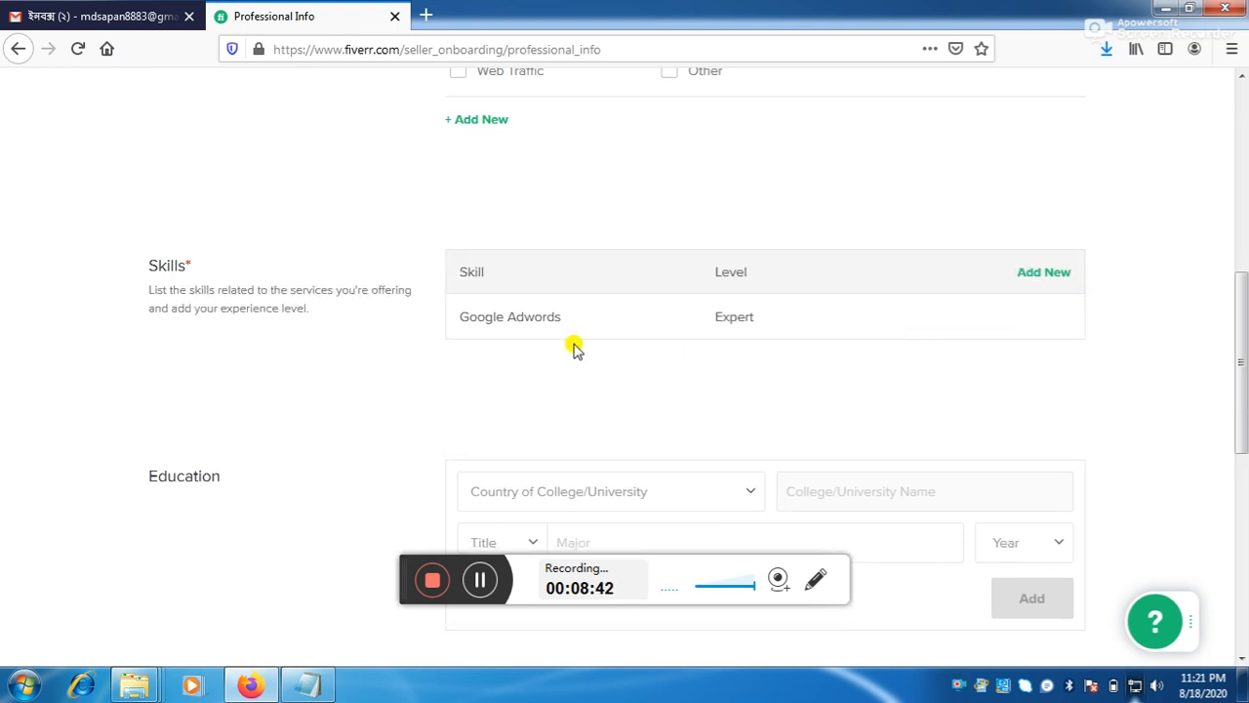
Step: Add Social Mediamarketing as a skill at Expert level
left_click(1035, 278)
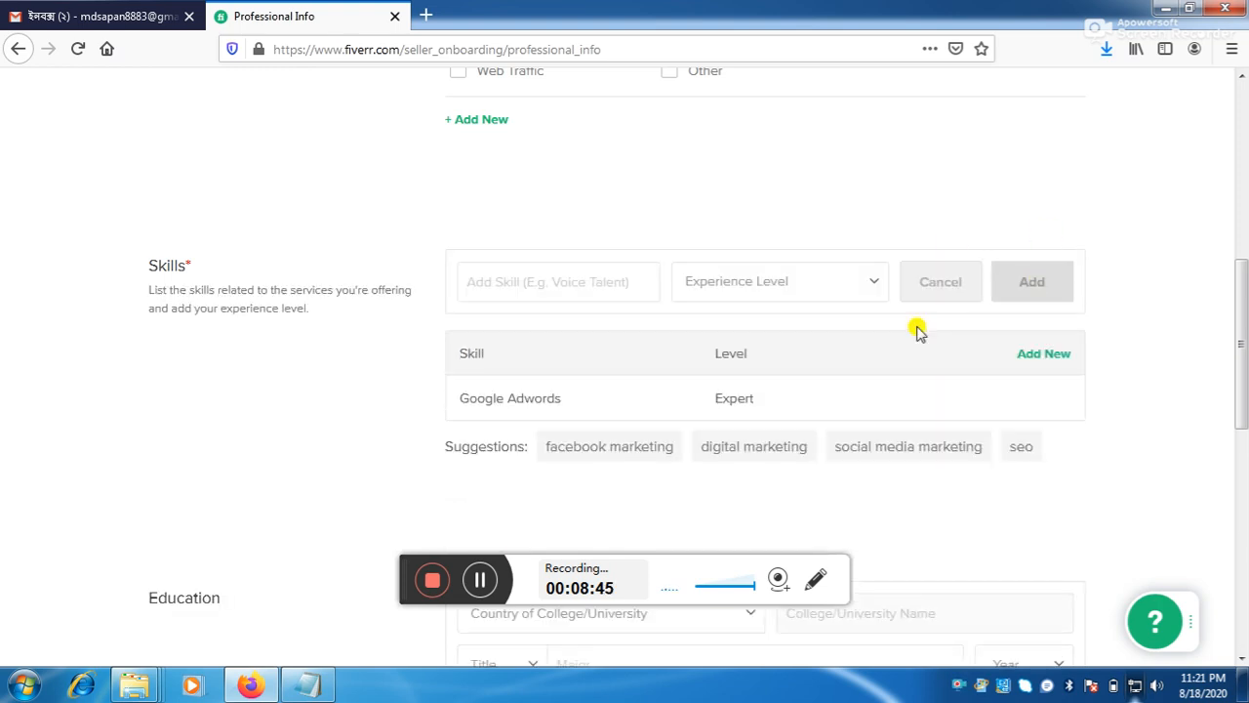
left_click(595, 280)
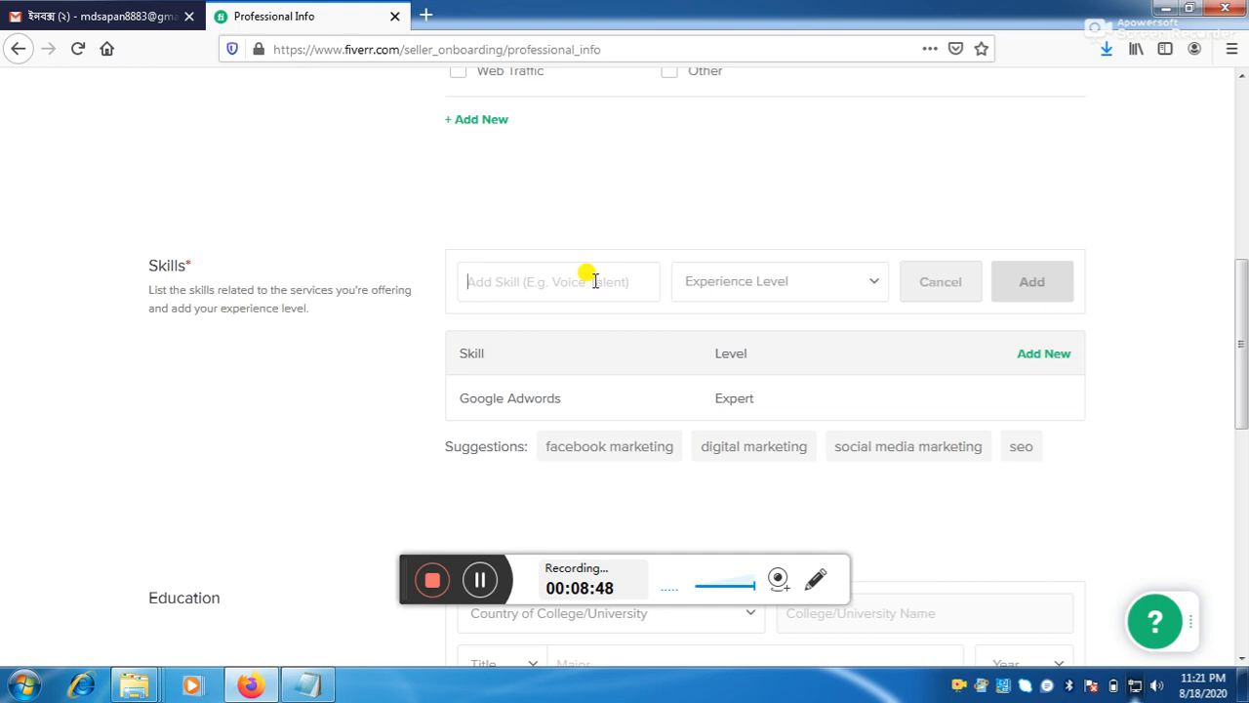
type("Social")
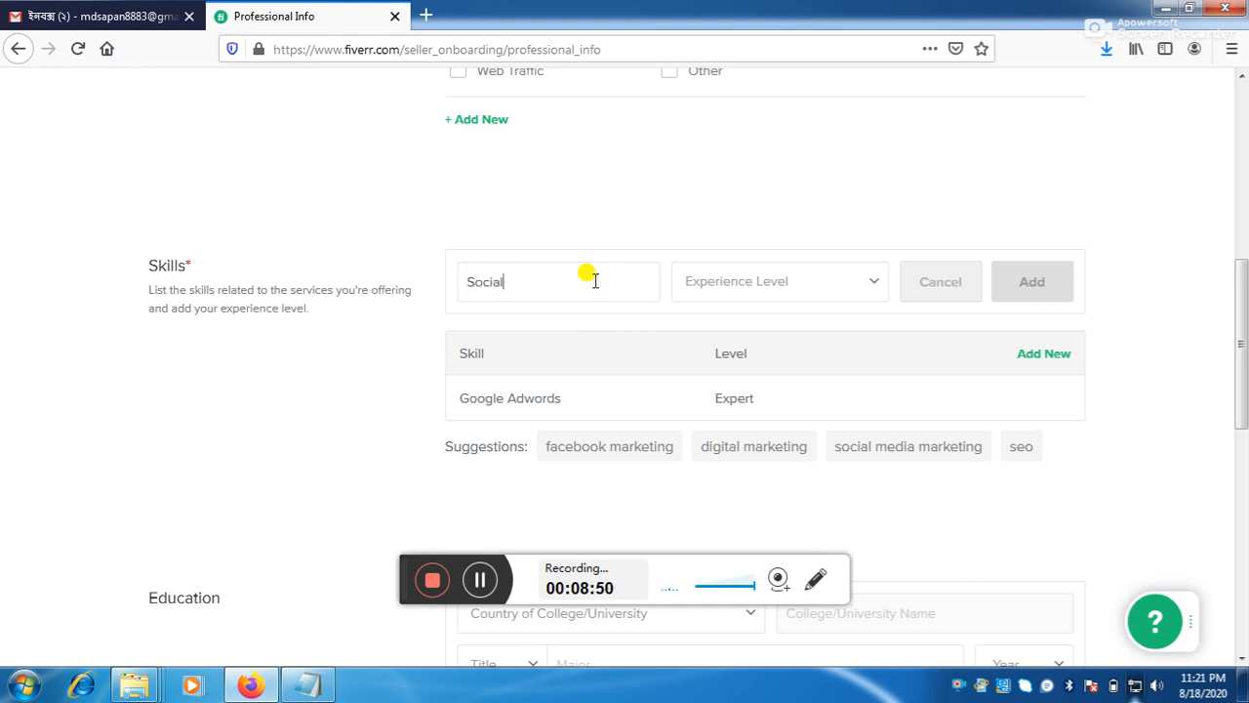
type(" Me")
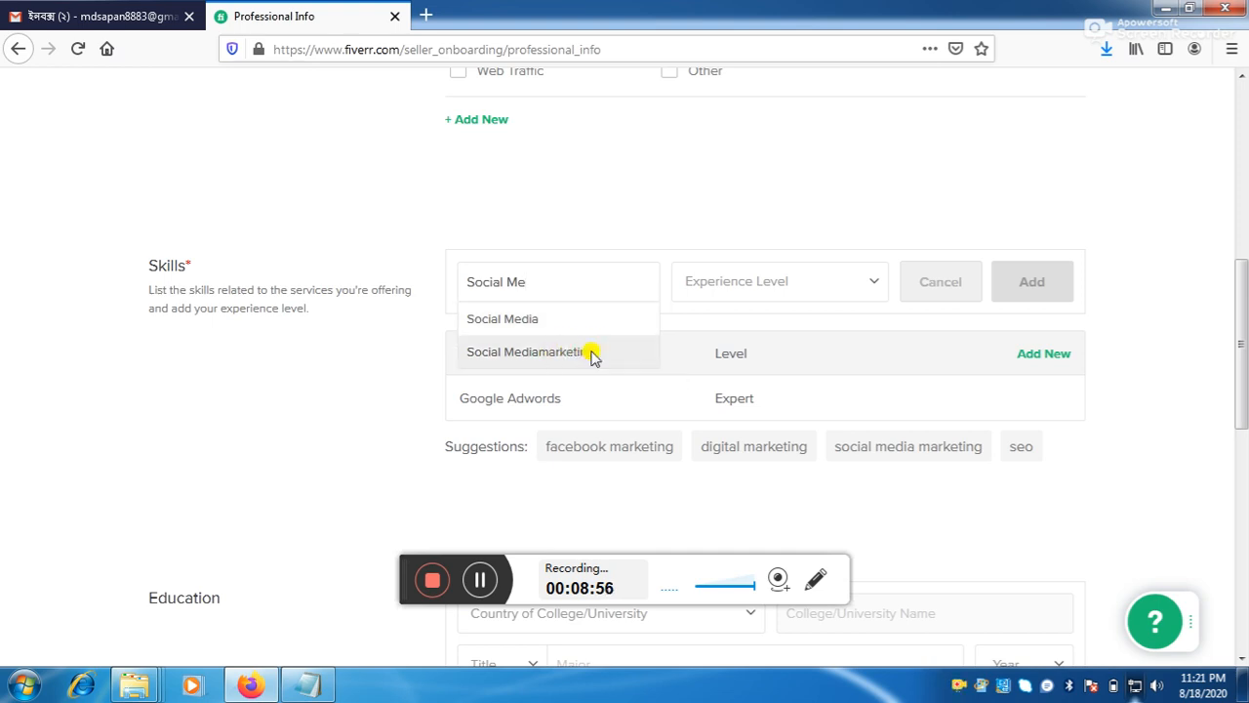
left_click(592, 356)
left_click(851, 285)
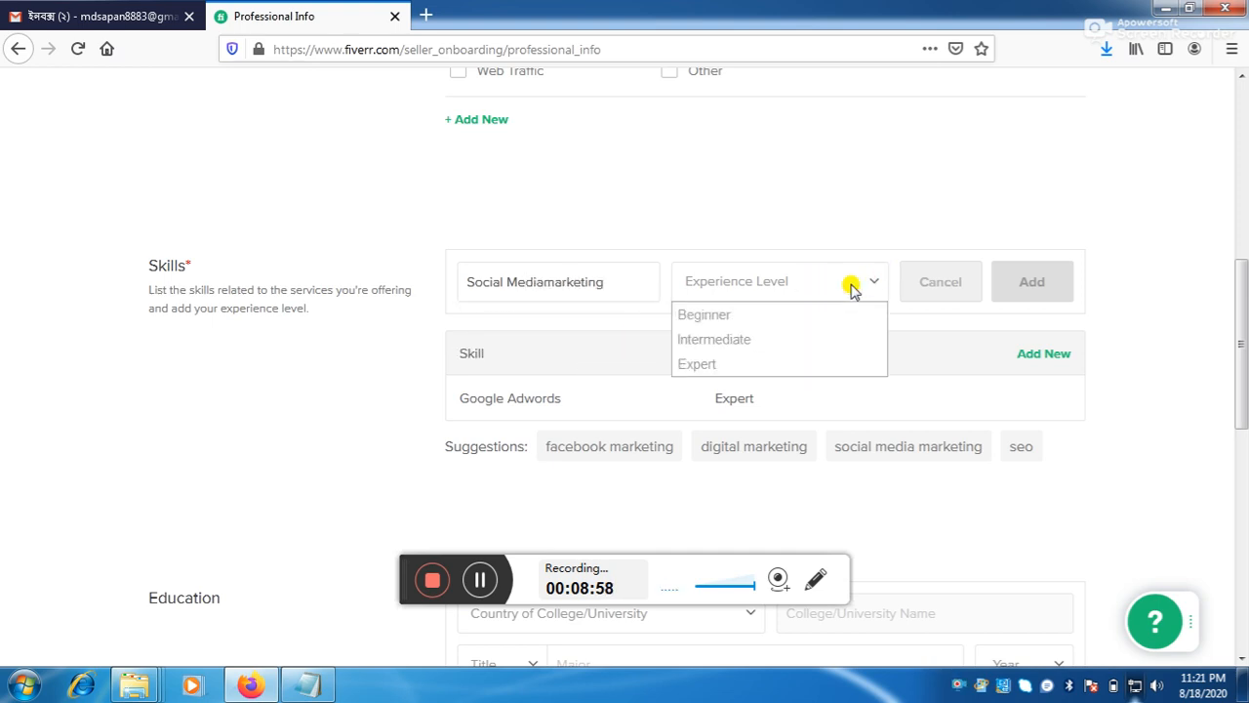
left_click(791, 363)
left_click(1052, 276)
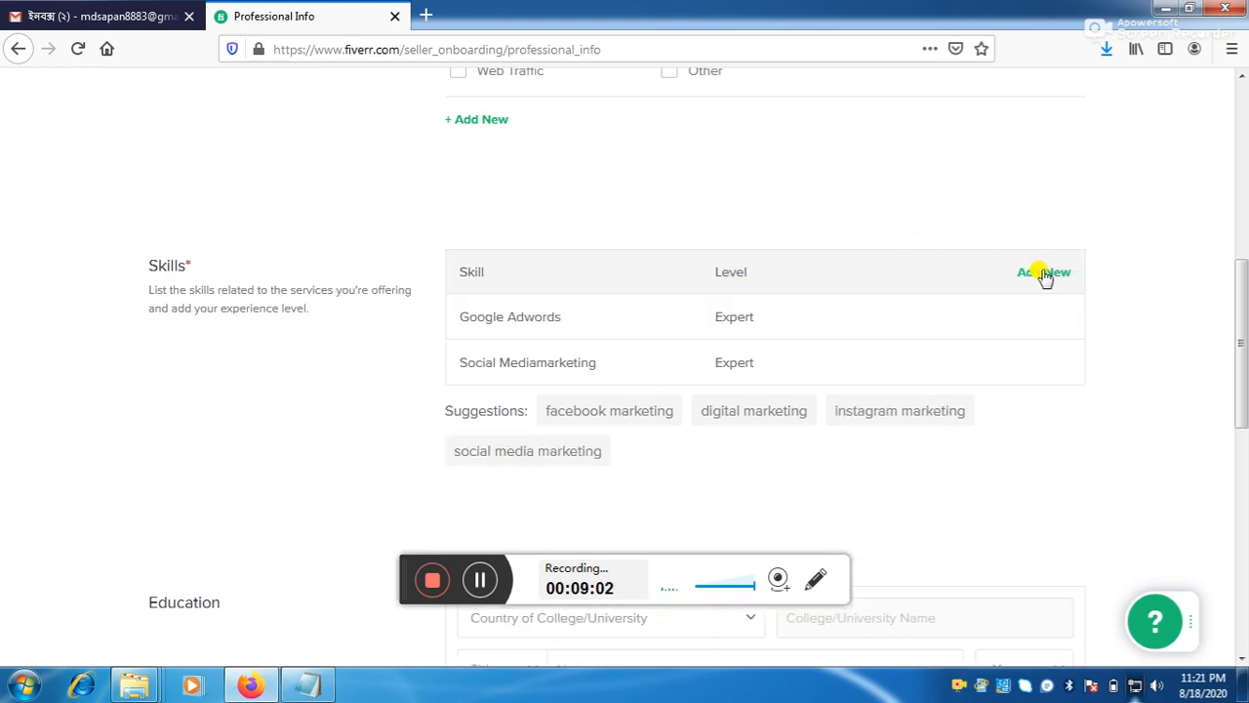
Step: Add Twitter Marketing as a skill at Expert level
left_click(1044, 273)
left_click(599, 275)
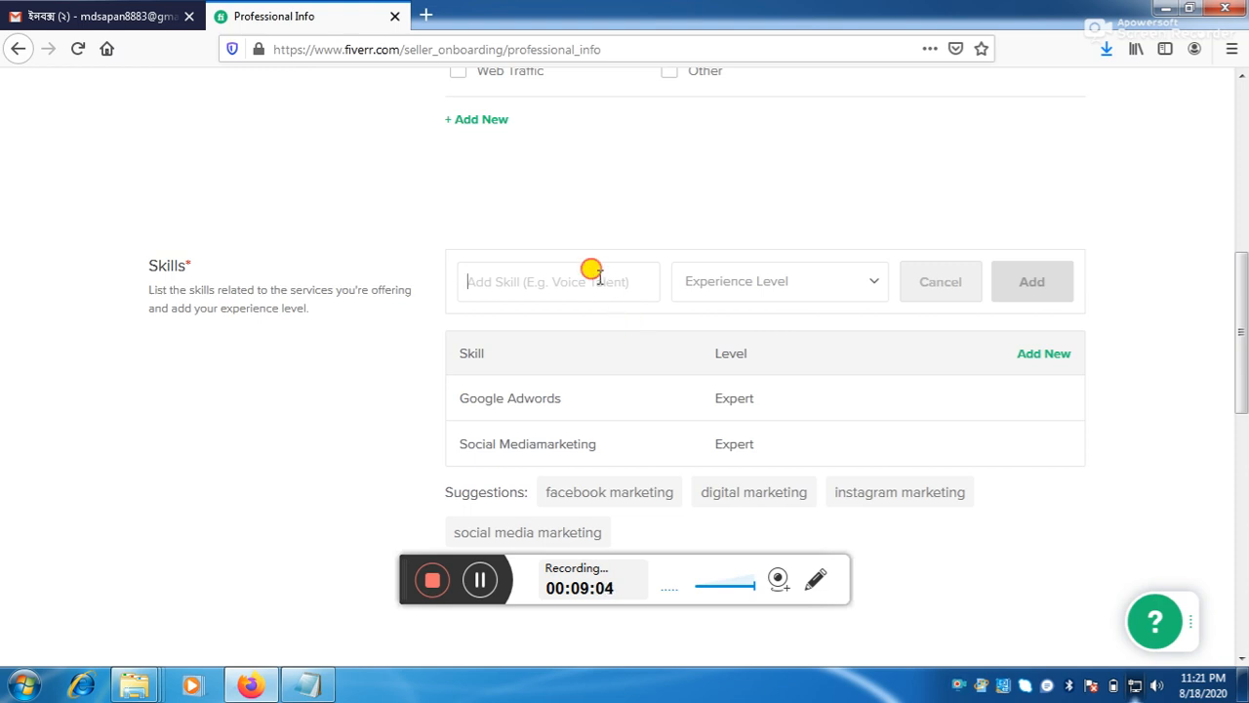
type("Twitter")
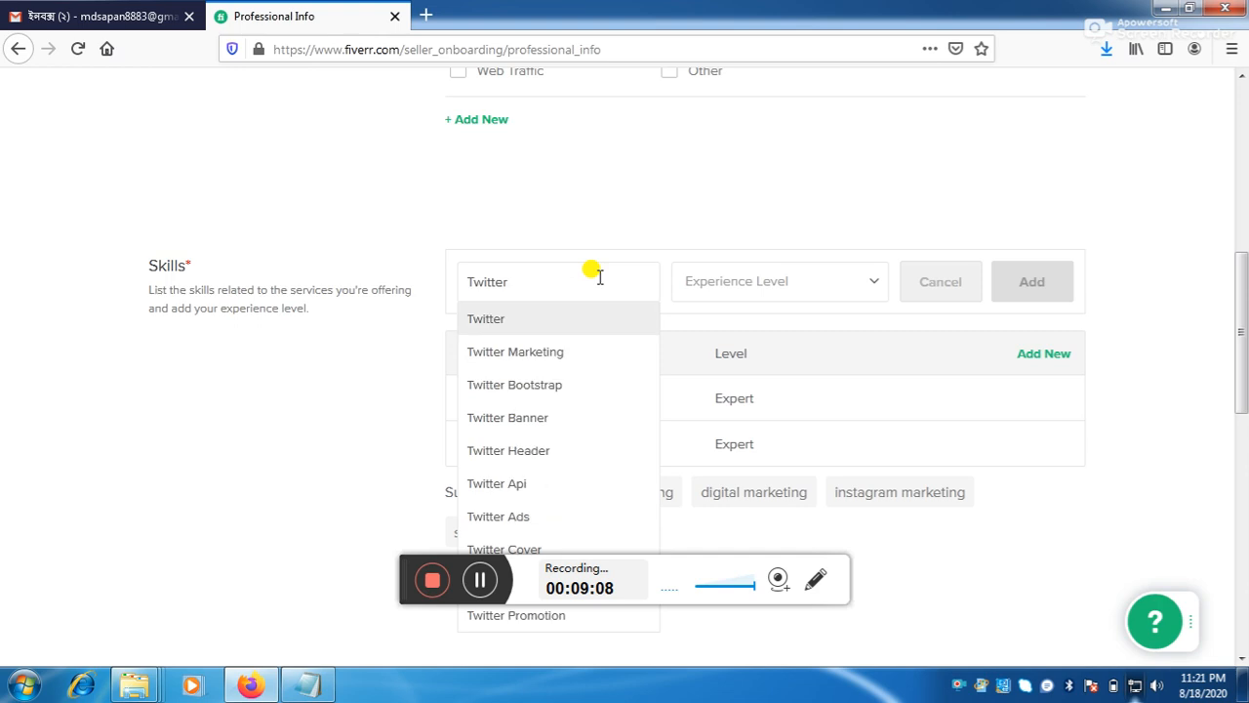
left_click(566, 352)
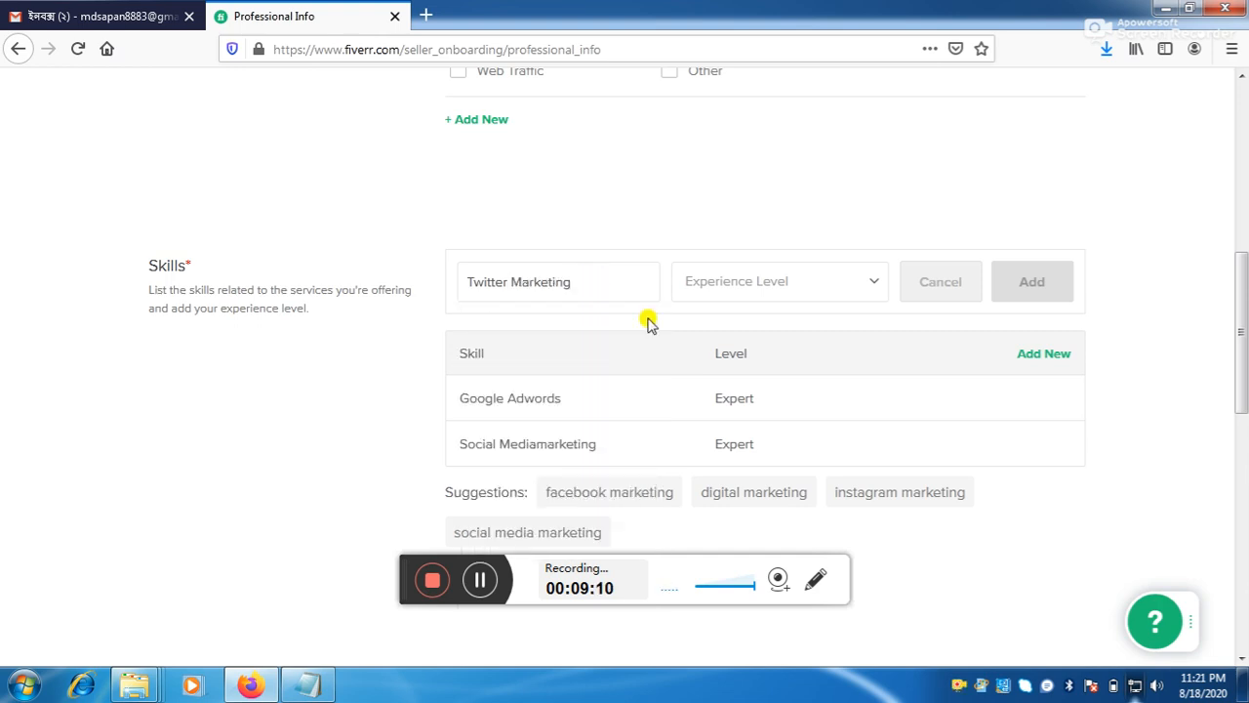
left_click(827, 281)
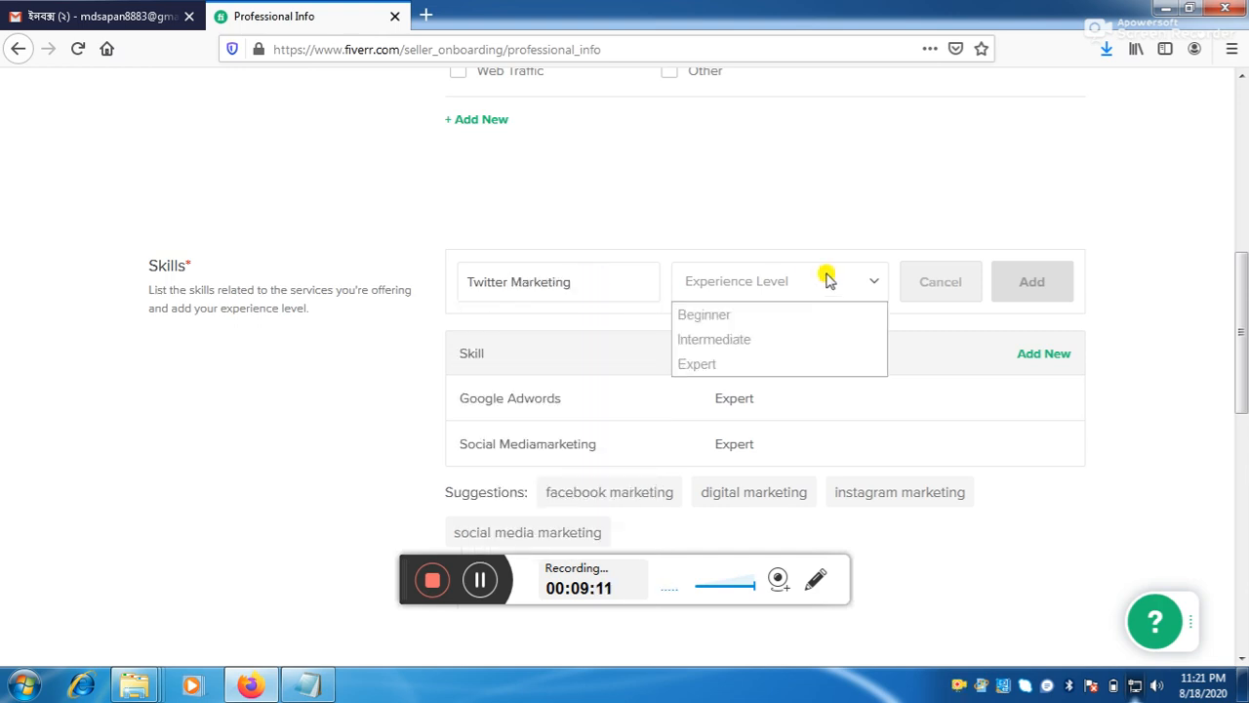
left_click(774, 361)
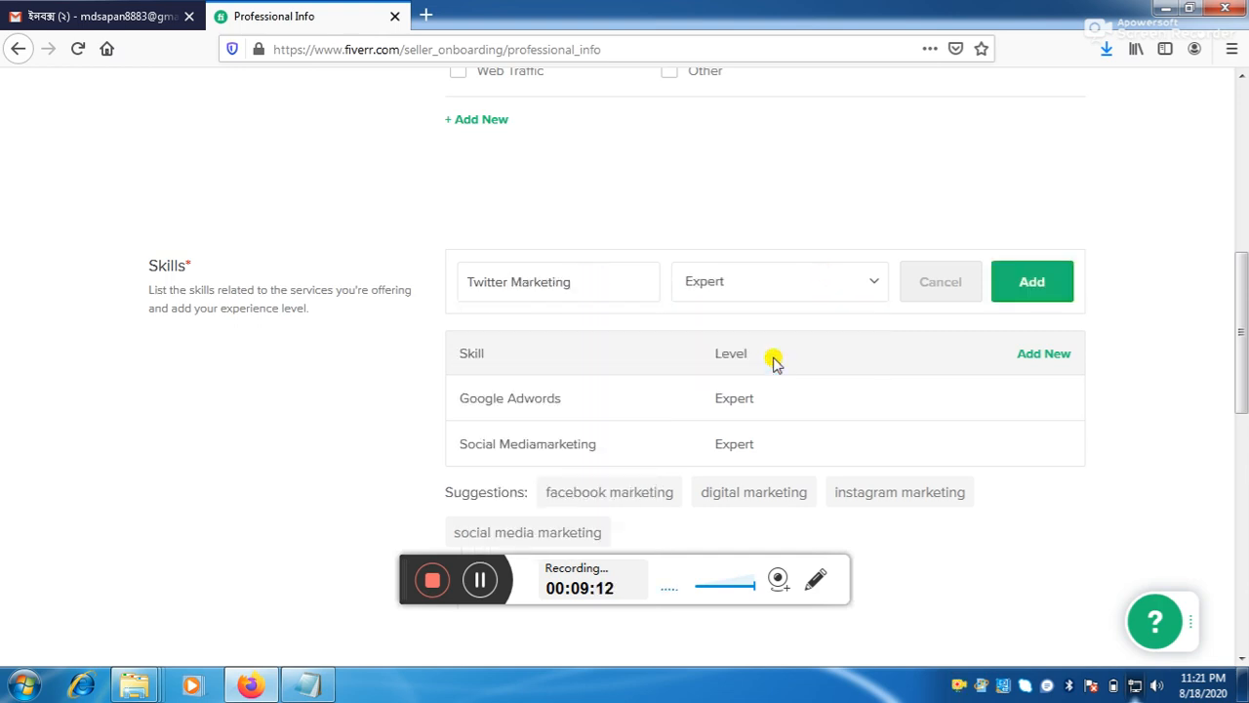
left_click(1009, 280)
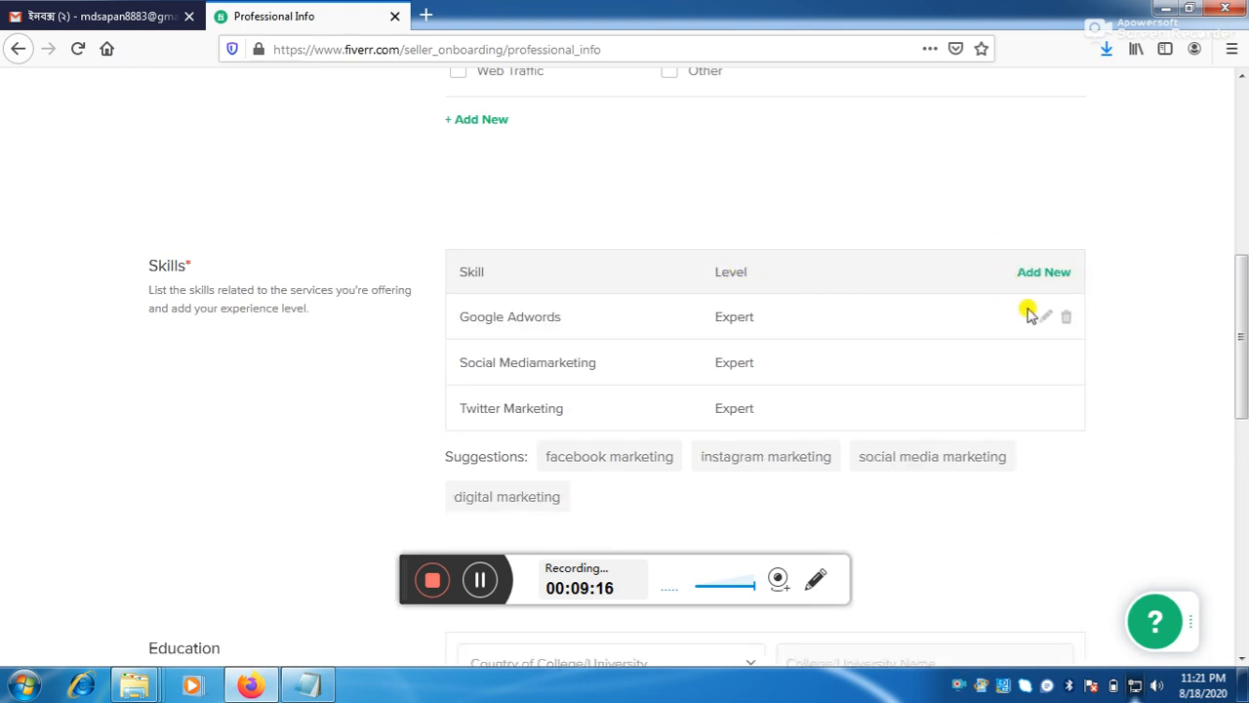
Step: Add Facebookmarketing as a skill at Expert level
left_click(1033, 276)
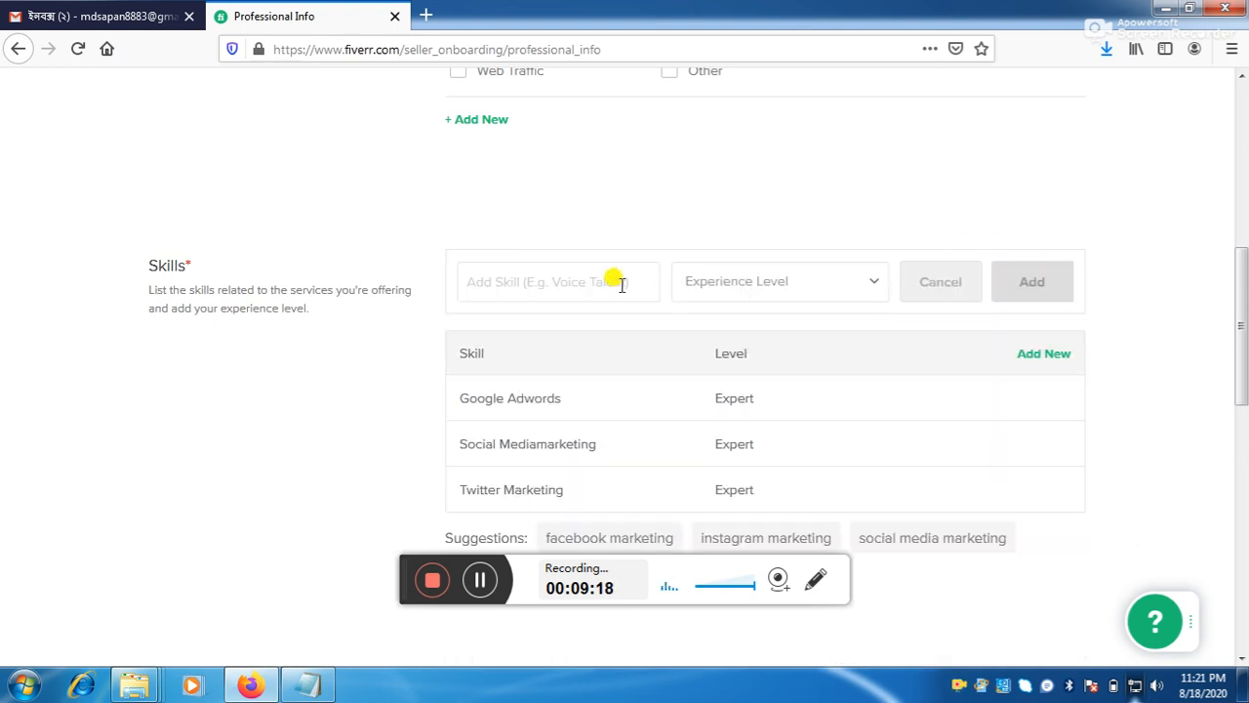
type("Jin")
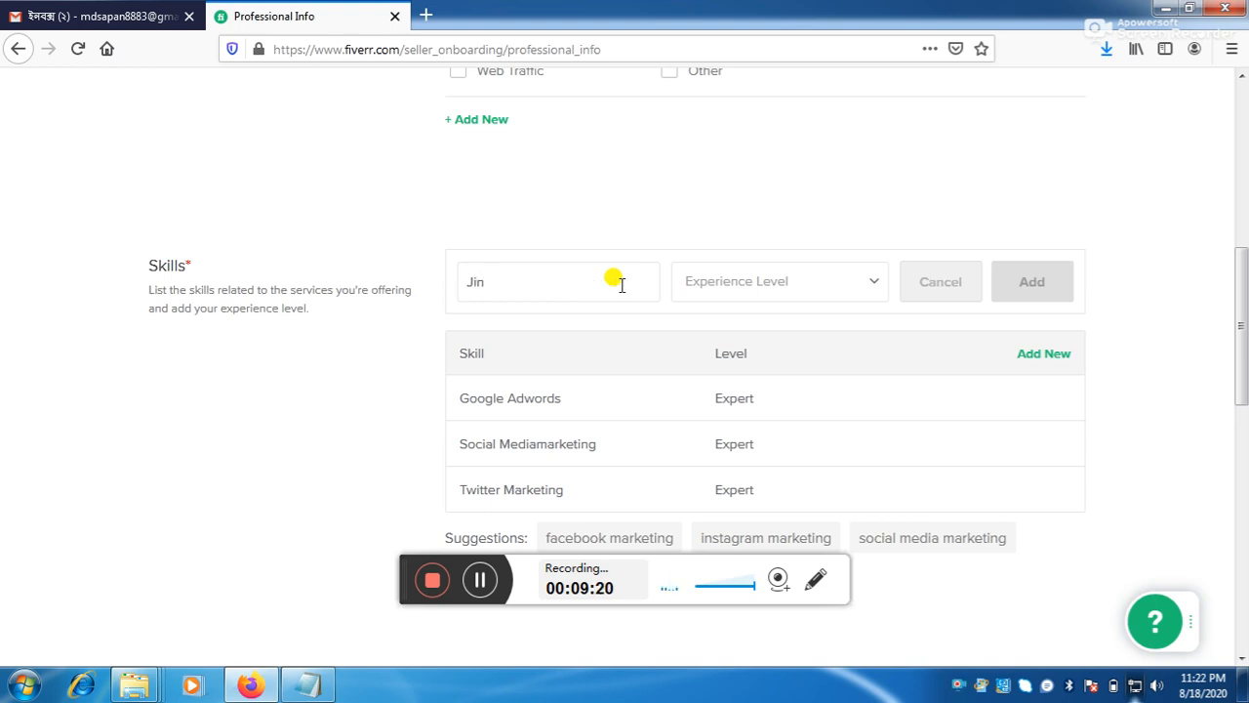
key("BackSpace")
type("Face")
key("BackSpace")
key("BackSpace")
key("BackSpace")
key("BackSpace")
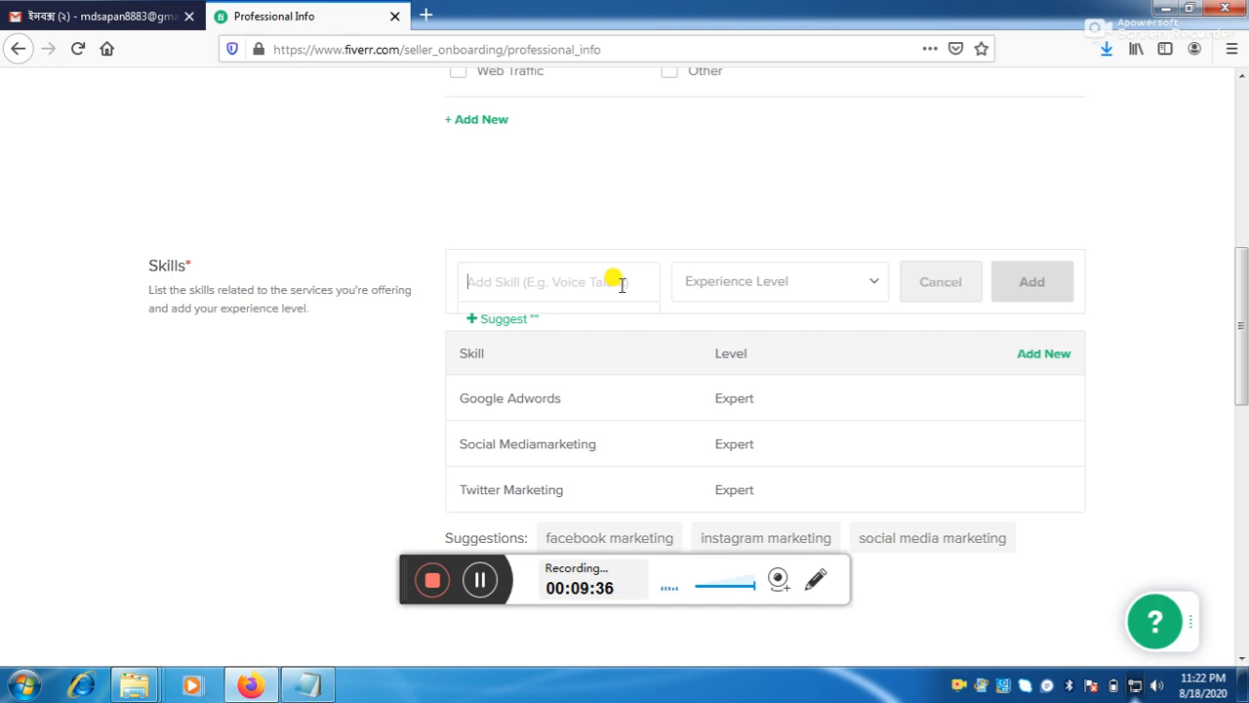
type("Face")
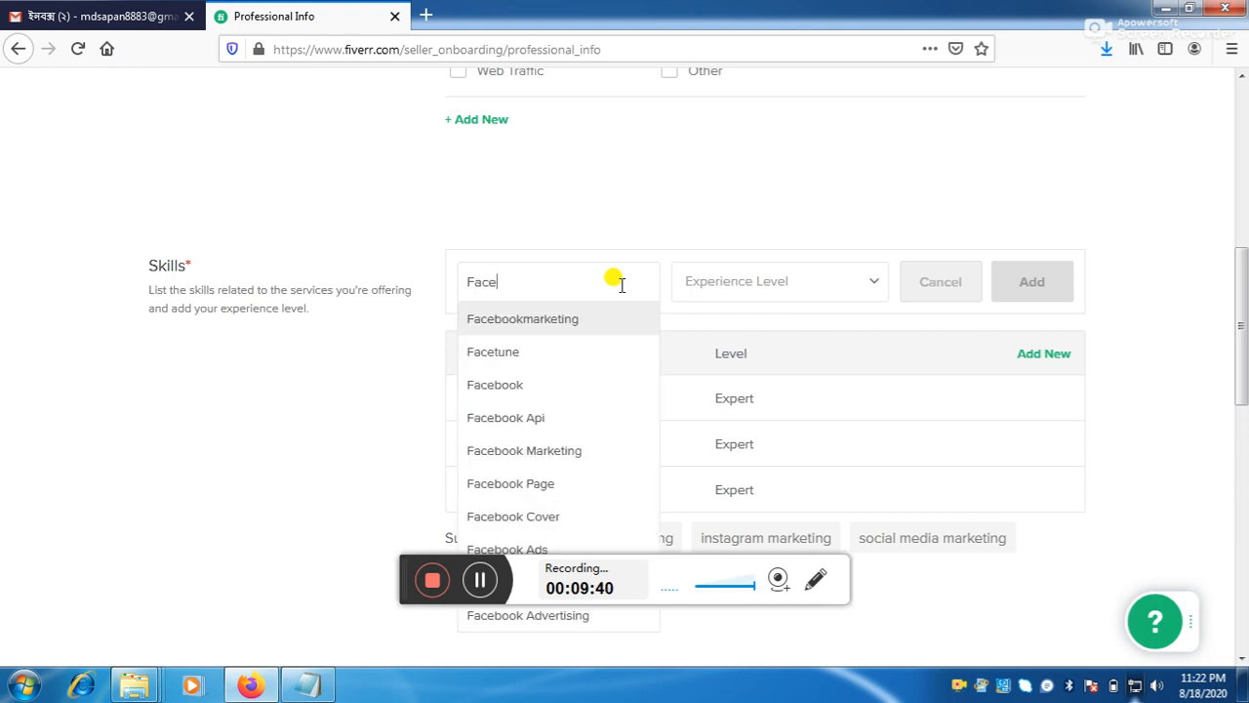
left_click(578, 324)
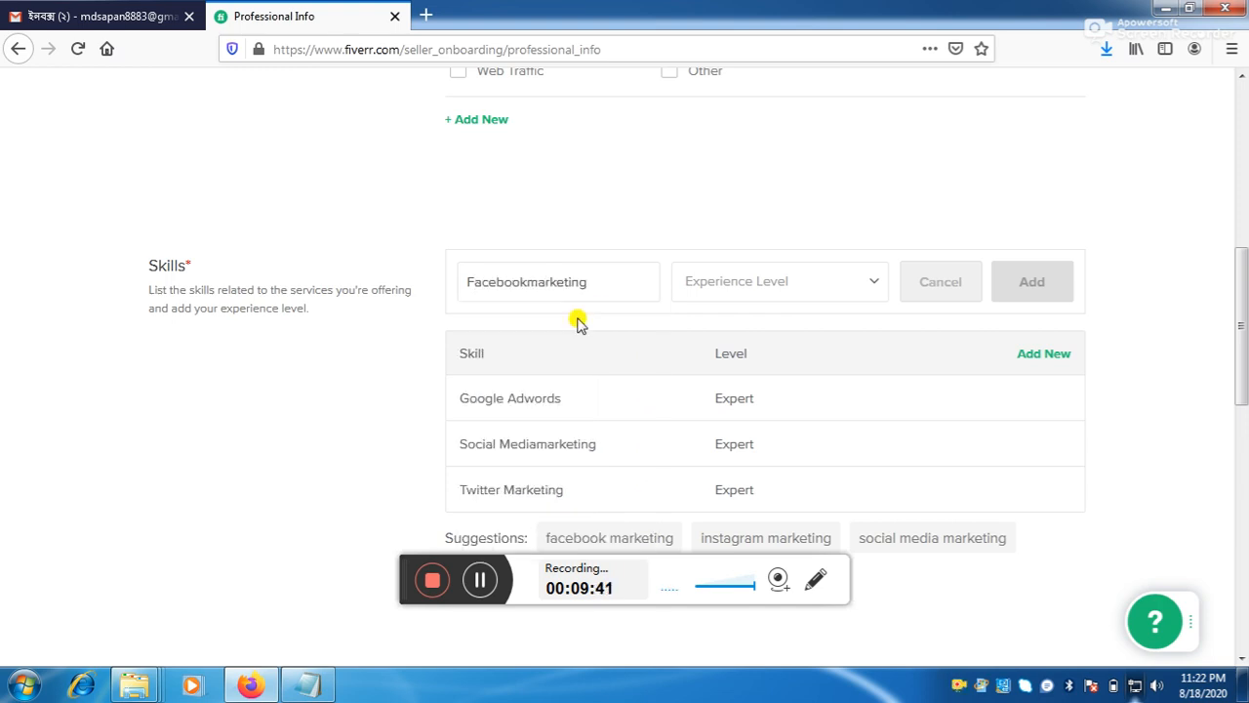
left_click(795, 284)
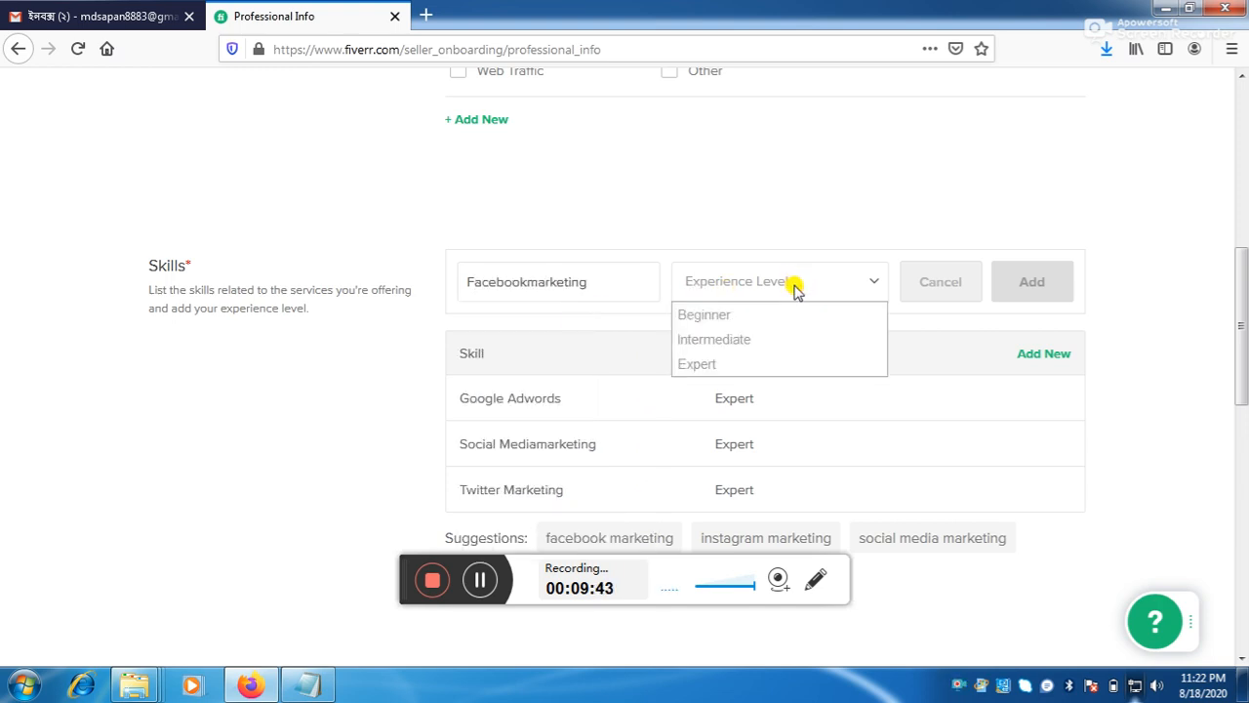
left_click(756, 364)
left_click(1032, 281)
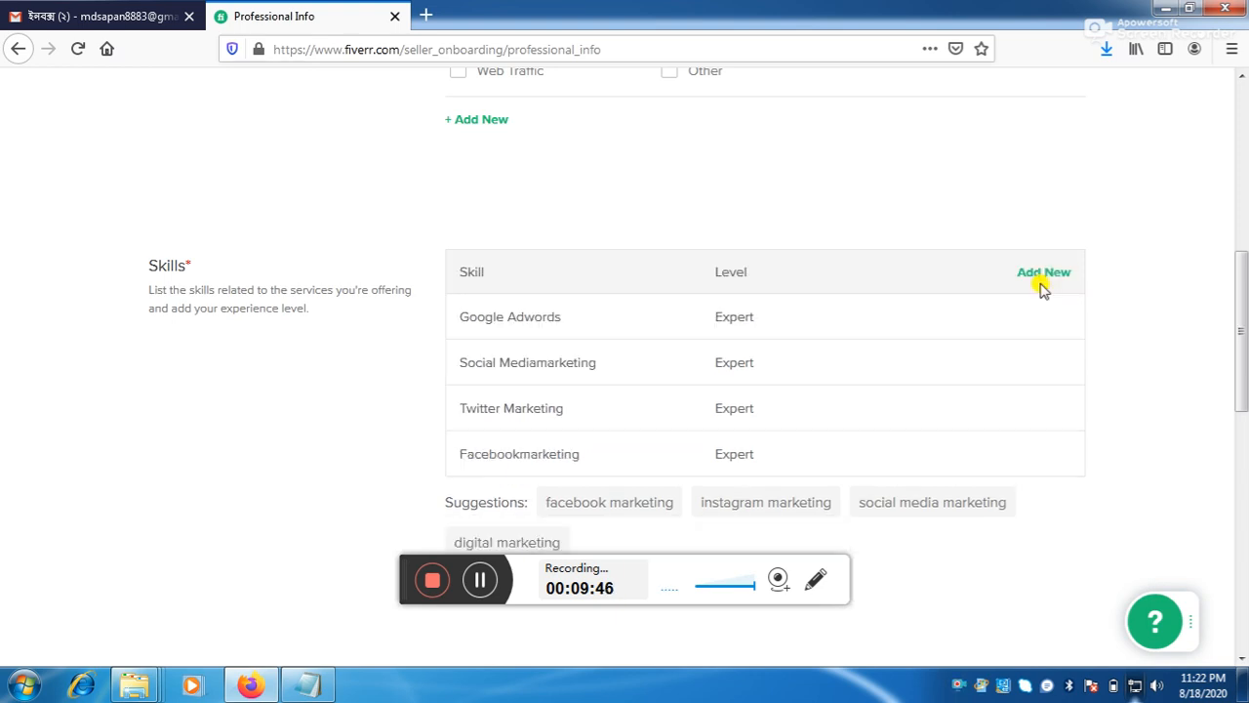
Step: Add Instagram Marketing as a skill at Expert level
left_click(1041, 274)
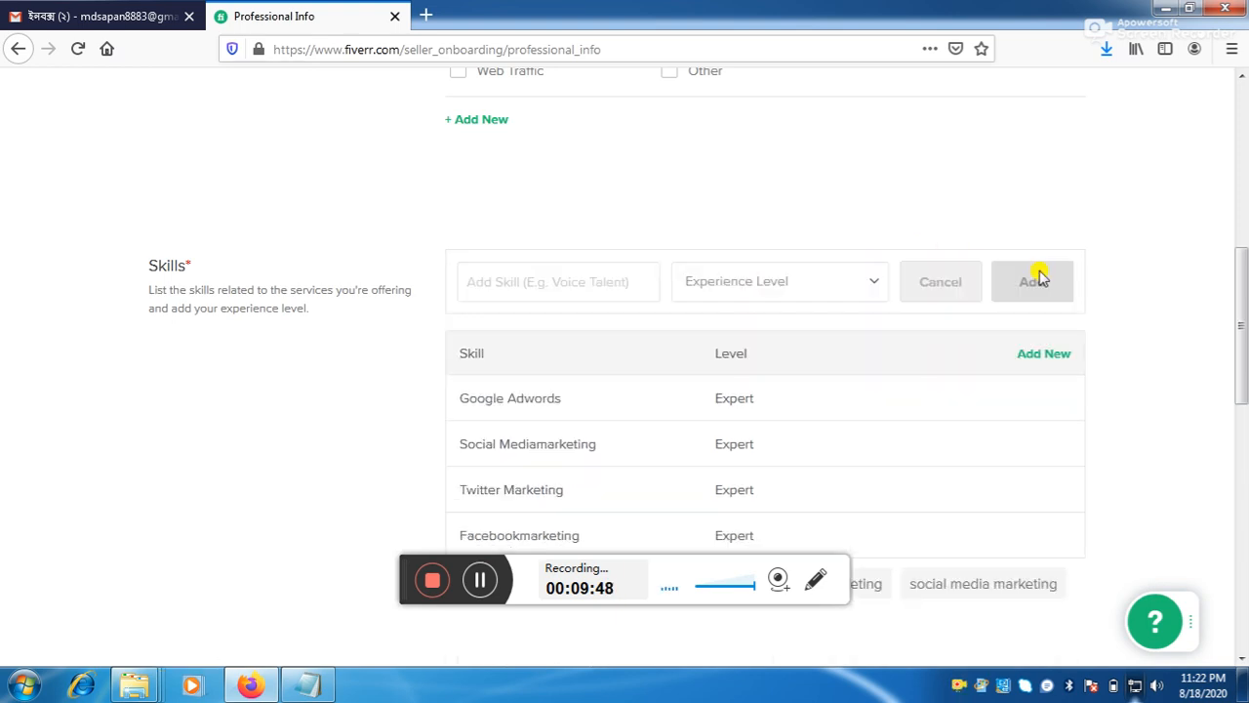
left_click(610, 282)
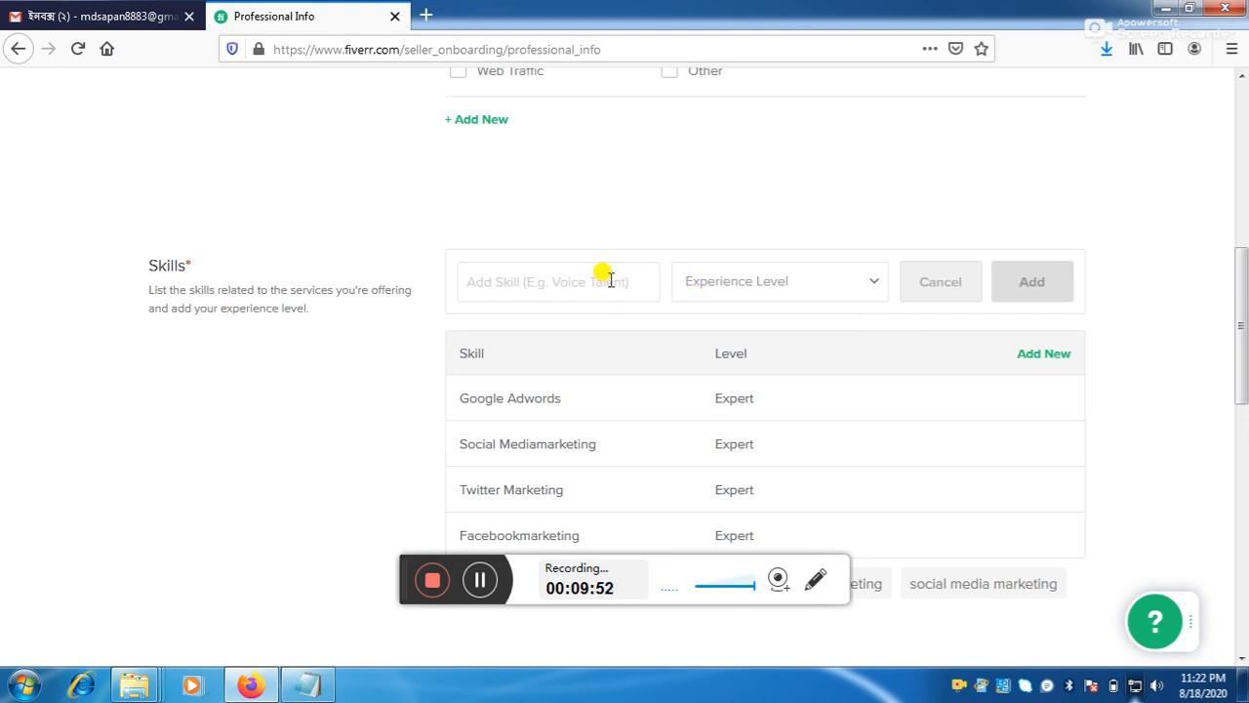
type("Instagram")
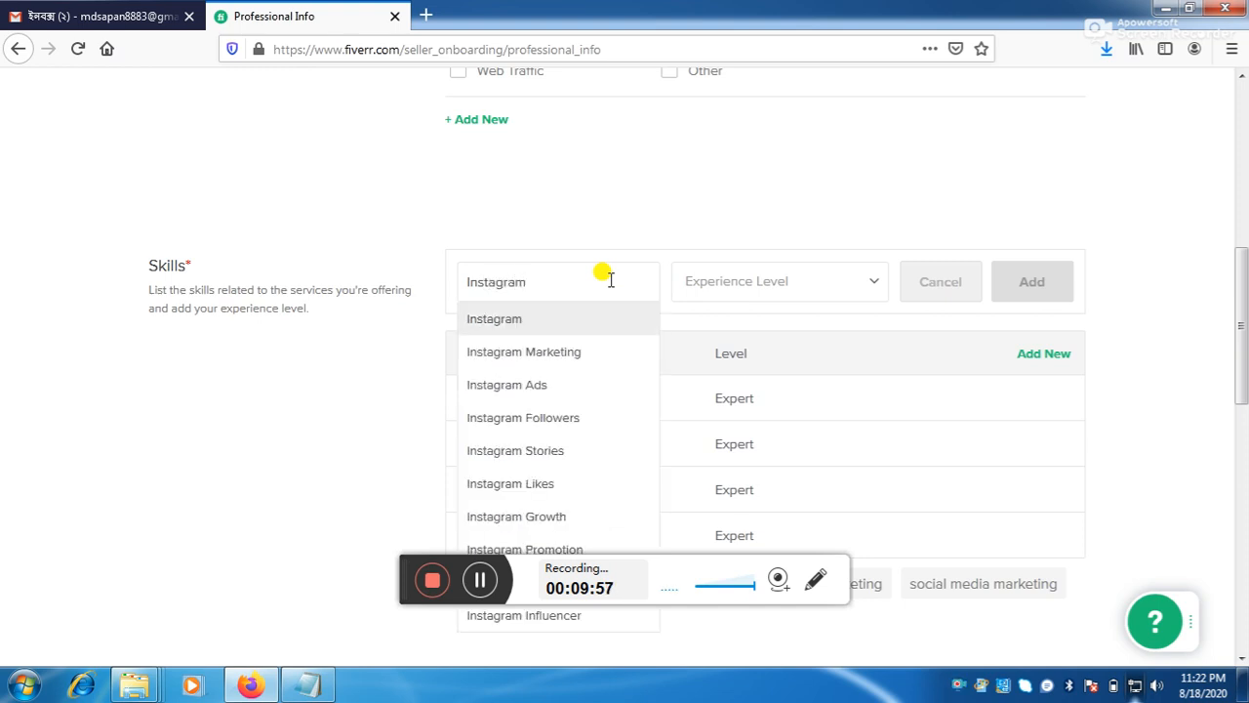
left_click(583, 354)
left_click(804, 281)
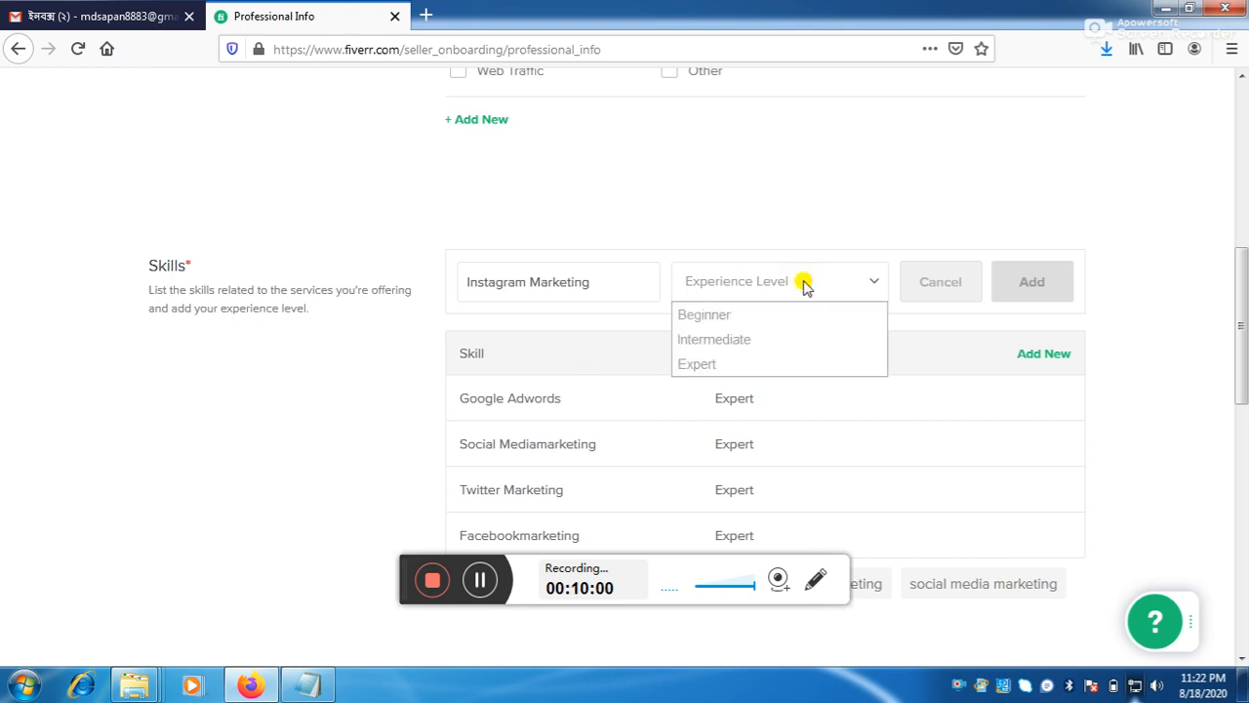
left_click(762, 367)
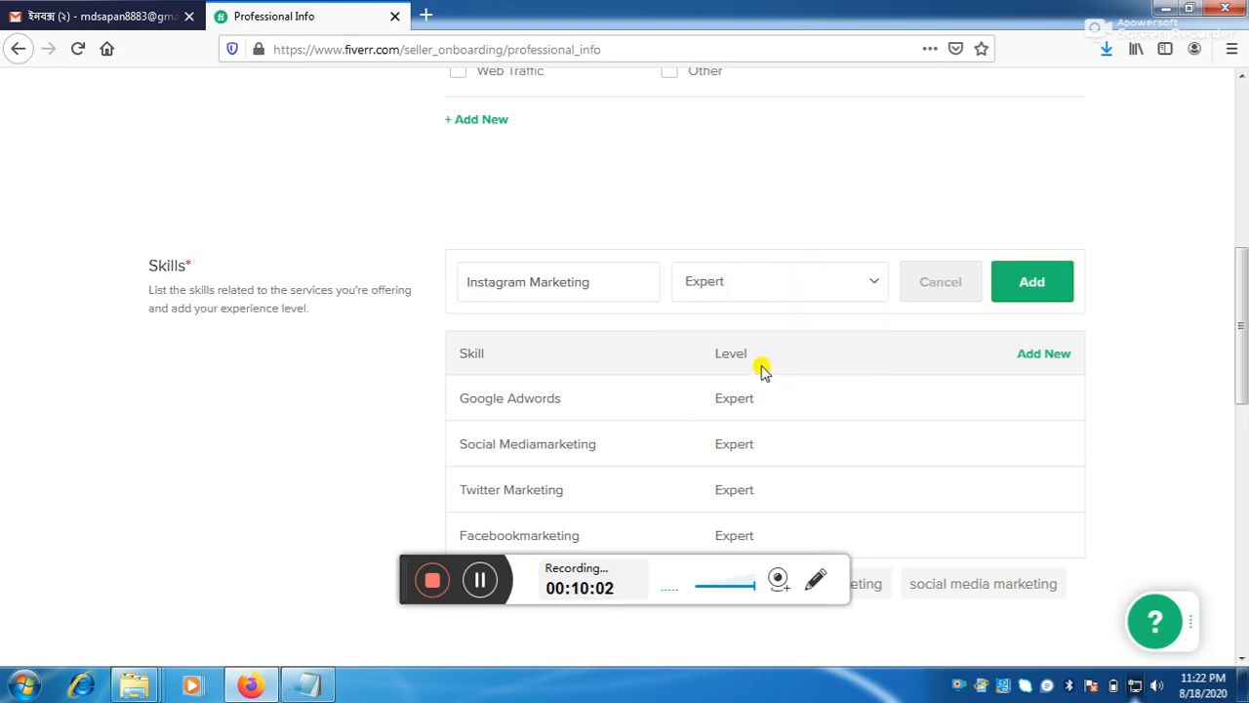
left_click(1017, 282)
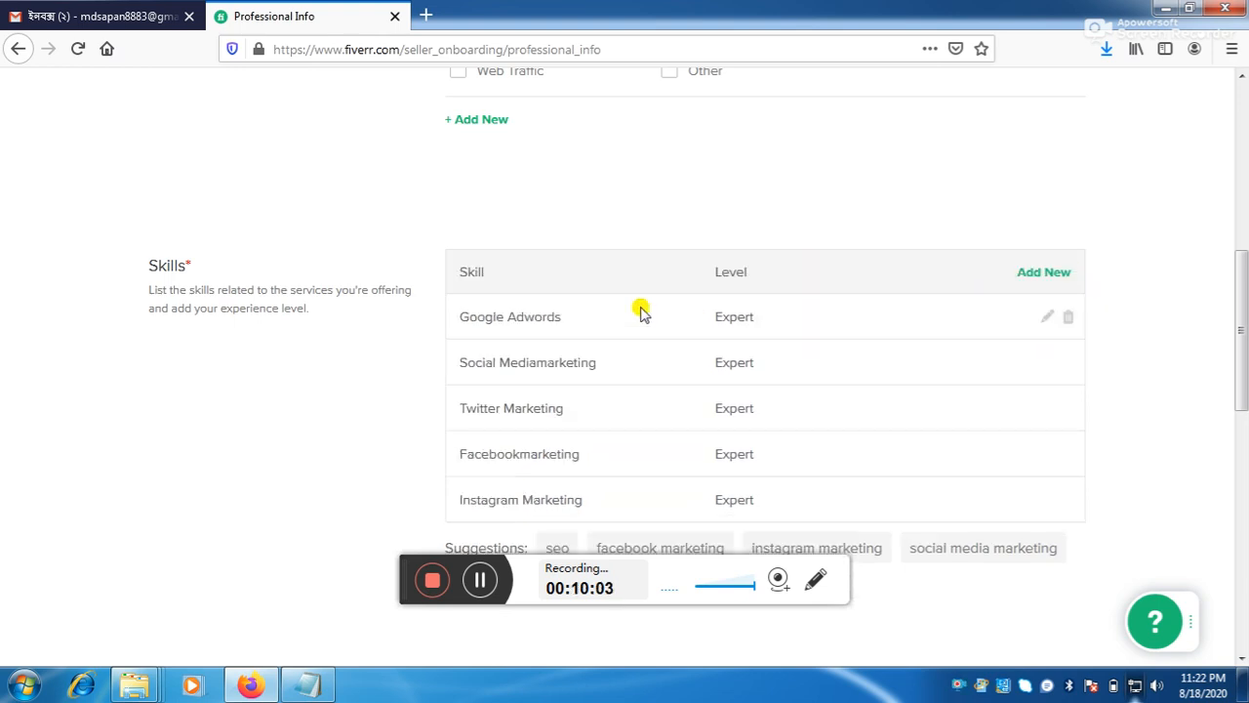
Step: Add Bing Ads as a skill at Expert level
left_click(1042, 272)
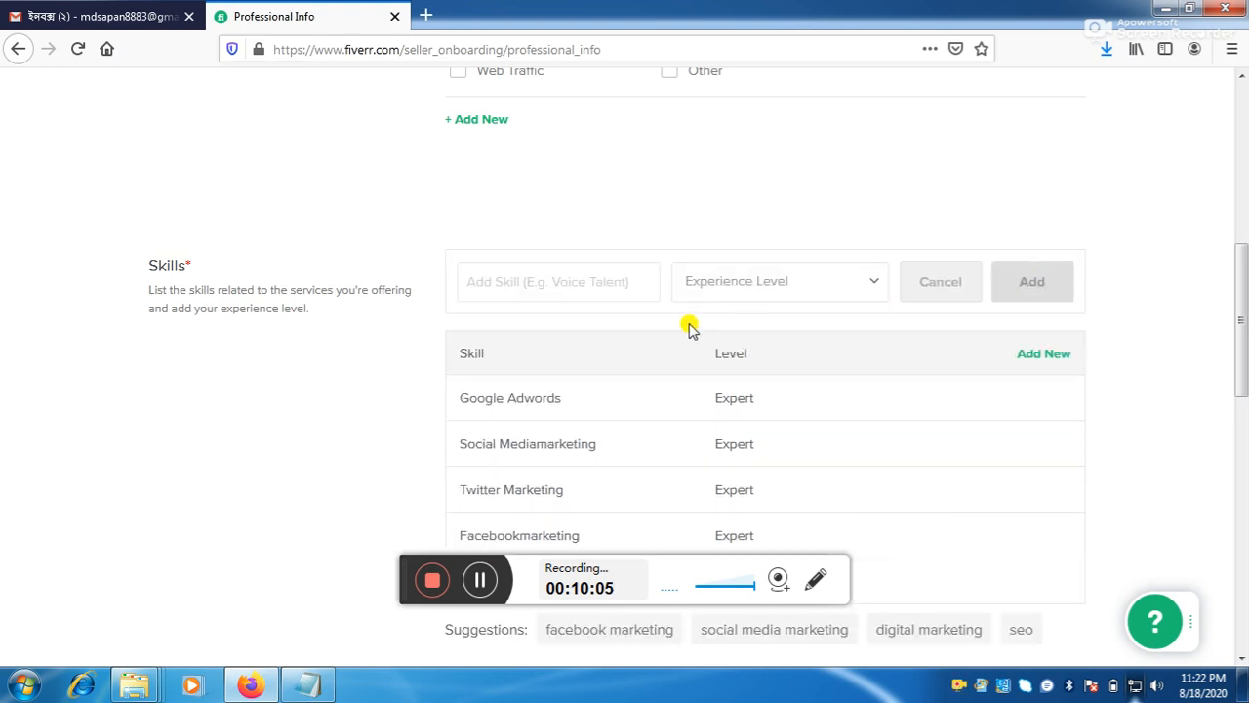
left_click(628, 292)
type("Bing Ads")
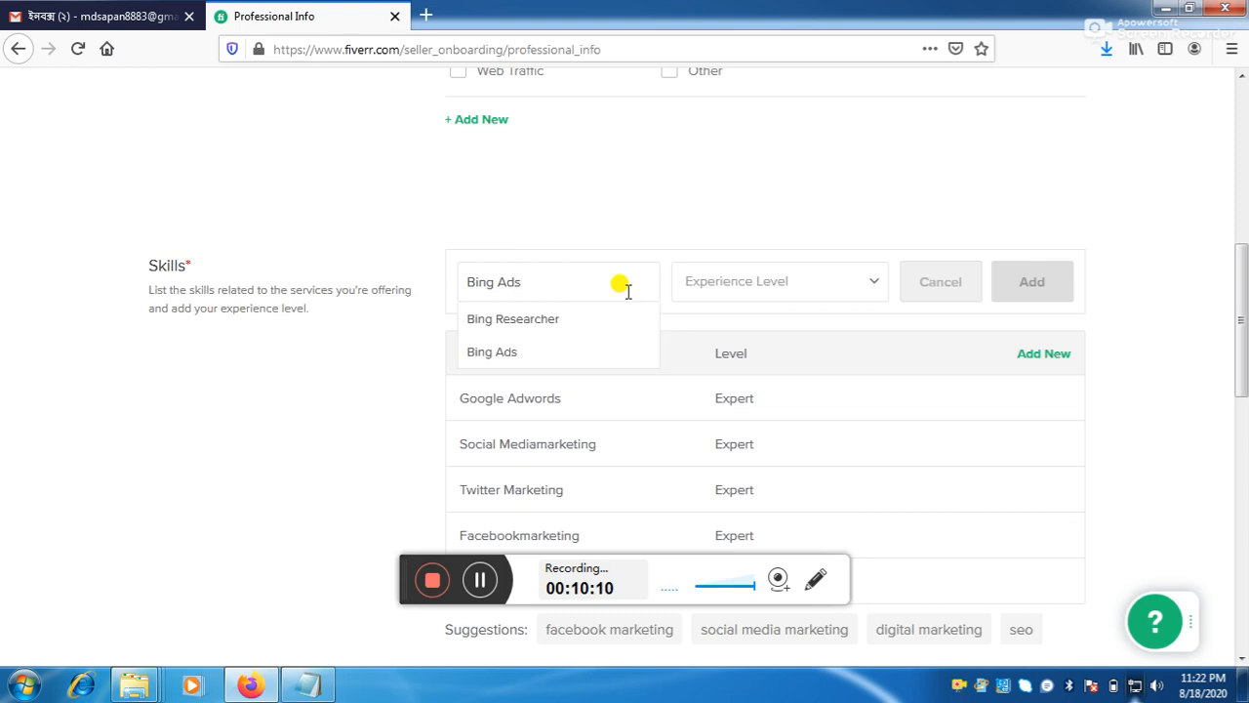
left_click(557, 348)
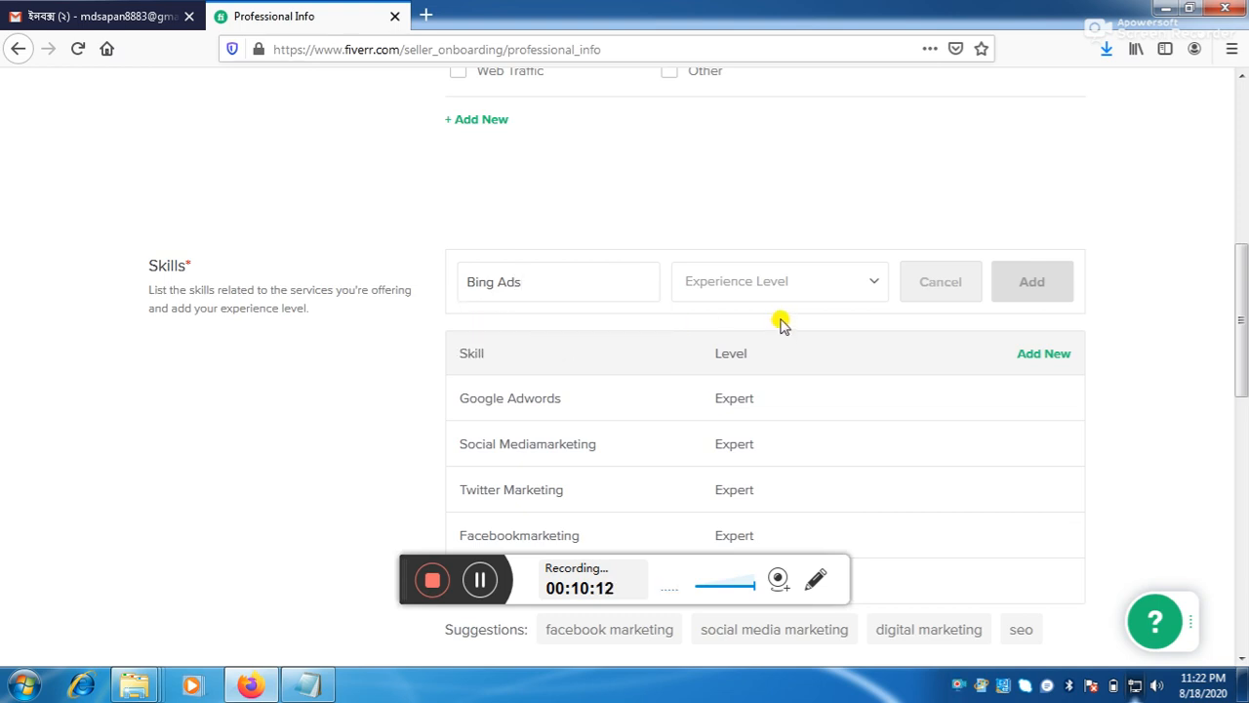
left_click(791, 285)
left_click(765, 362)
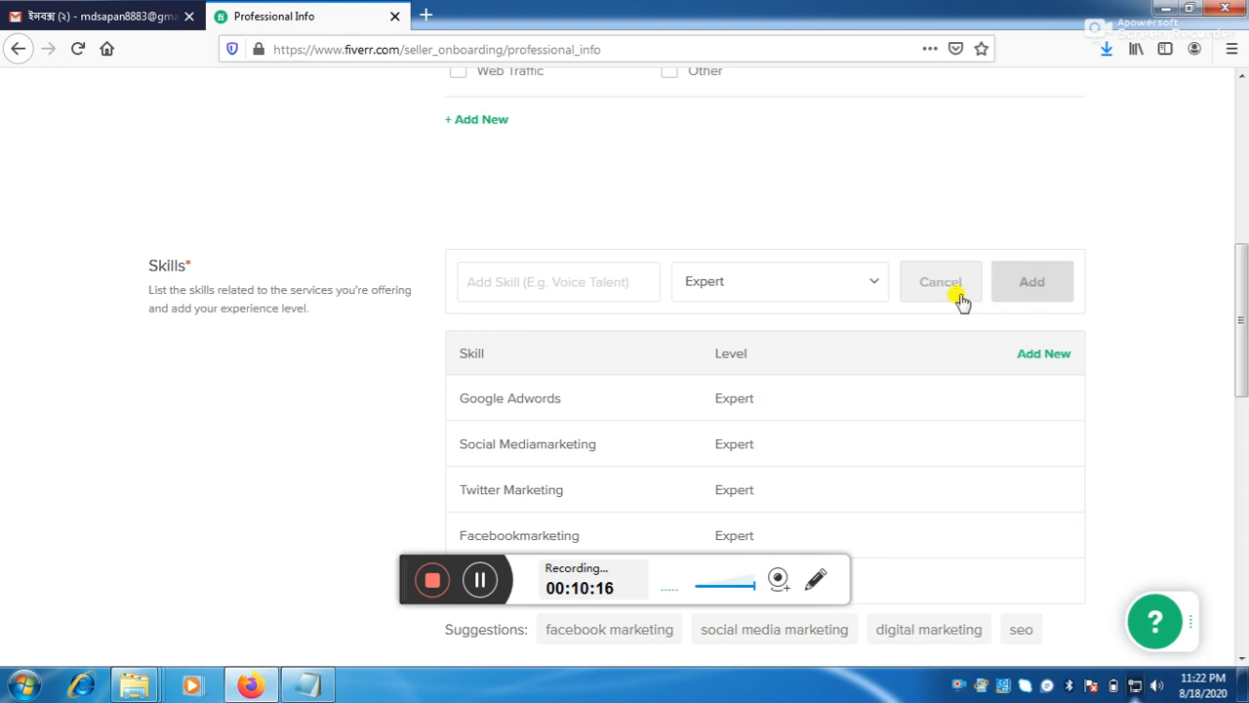
left_click(624, 273)
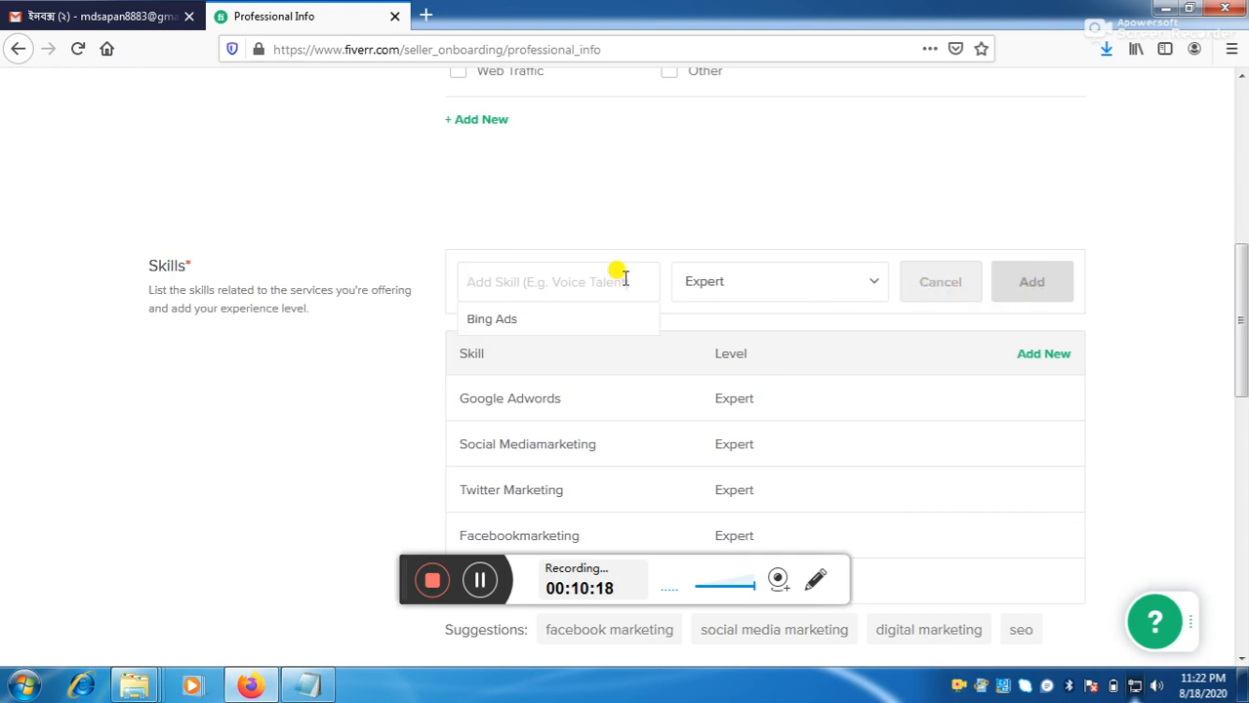
left_click(605, 320)
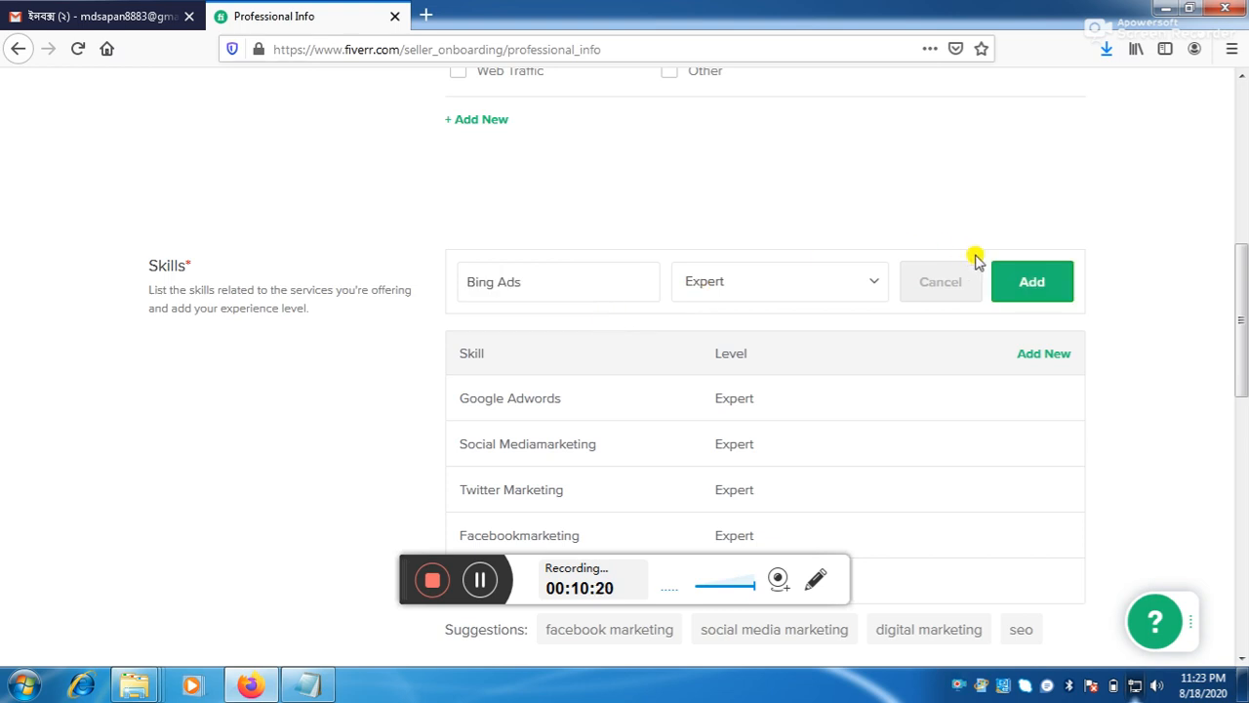
left_click(1021, 287)
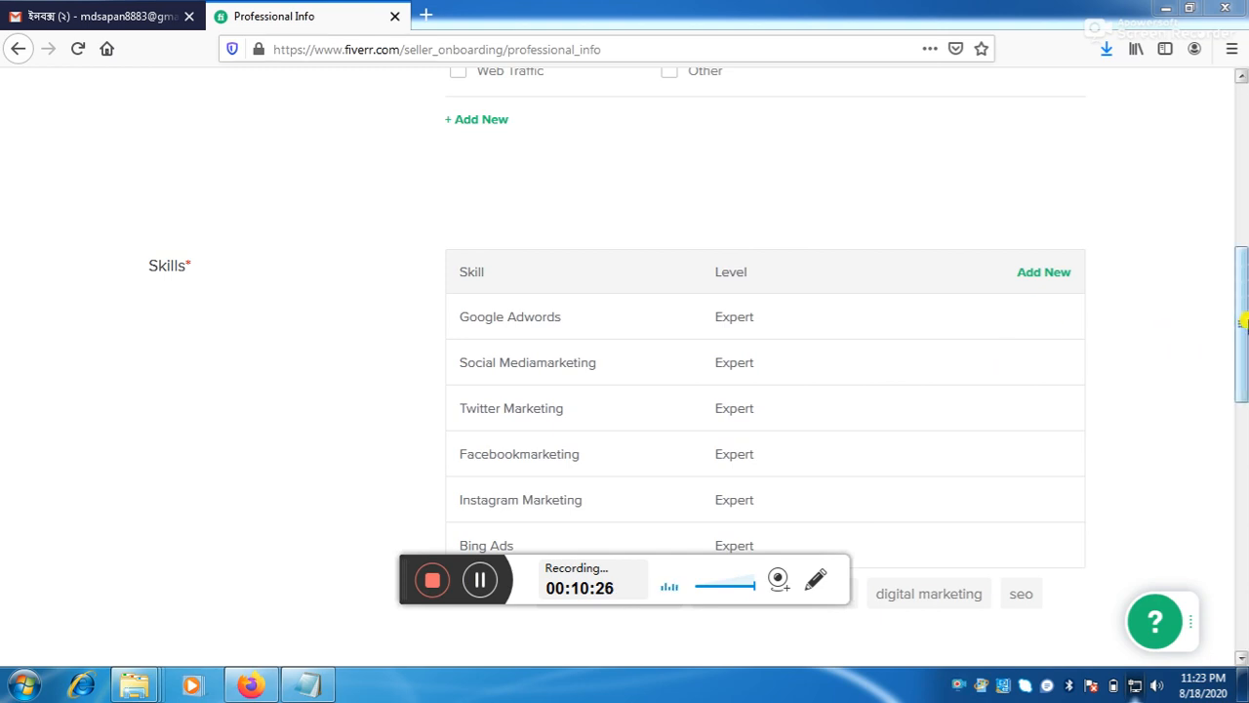
Step: Choose Bangladesh as the college country and pick University Of Dhaka from the suggestions
left_click_drag(1242, 322, 1239, 461)
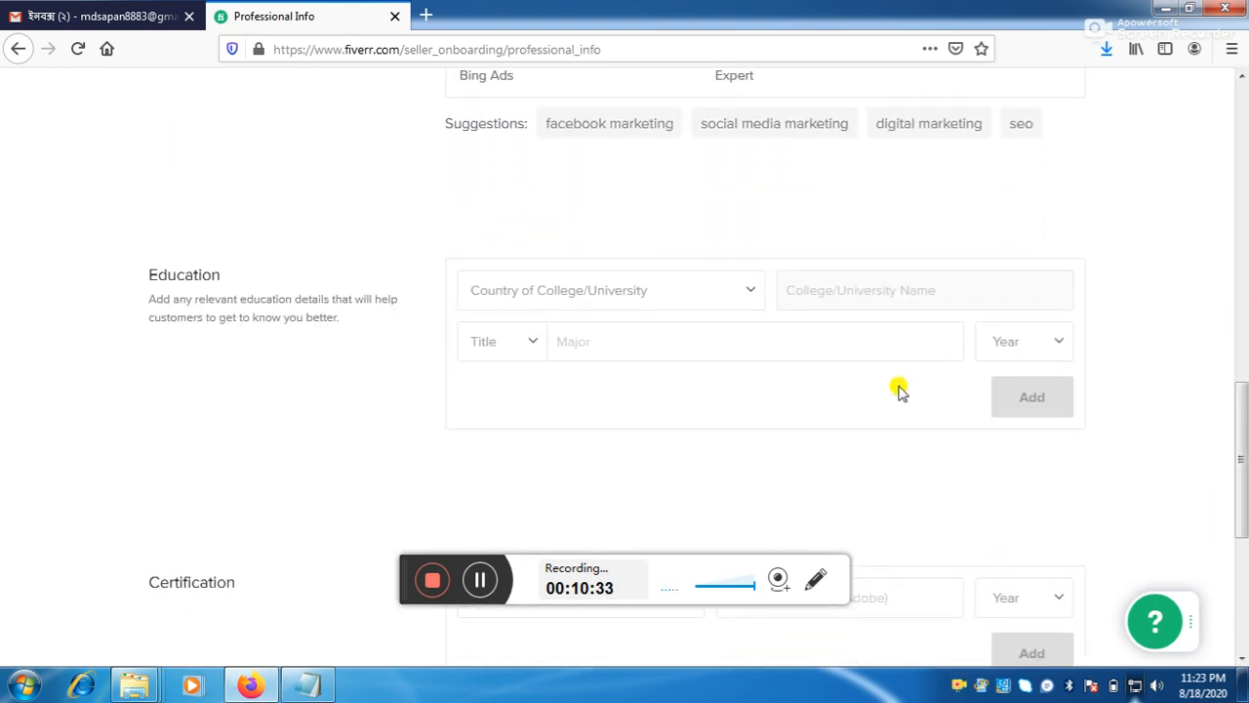
left_click(723, 296)
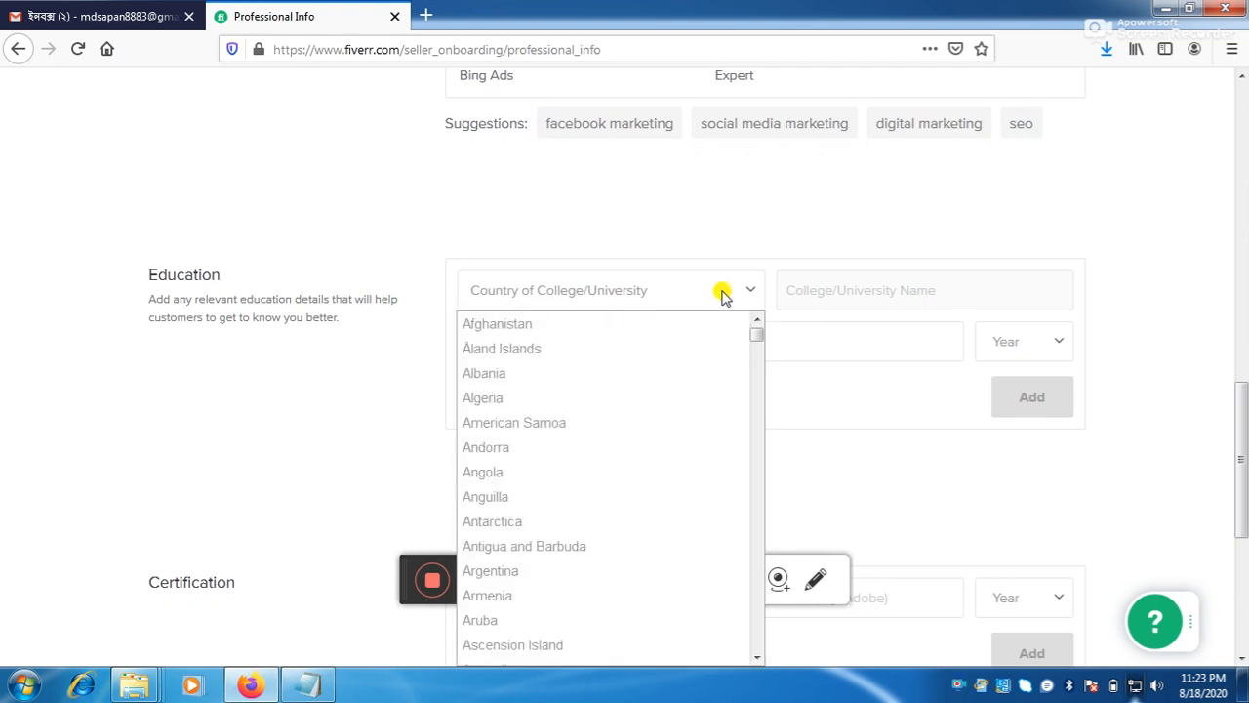
left_click(723, 296)
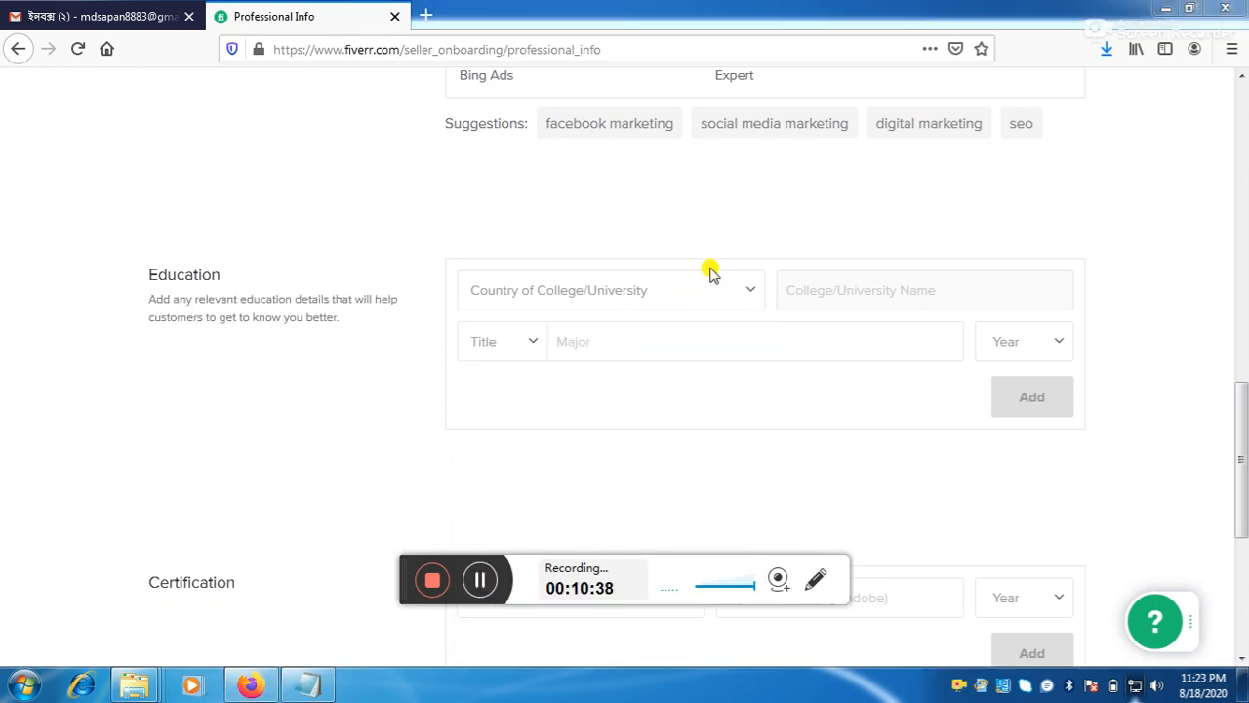
left_click(680, 293)
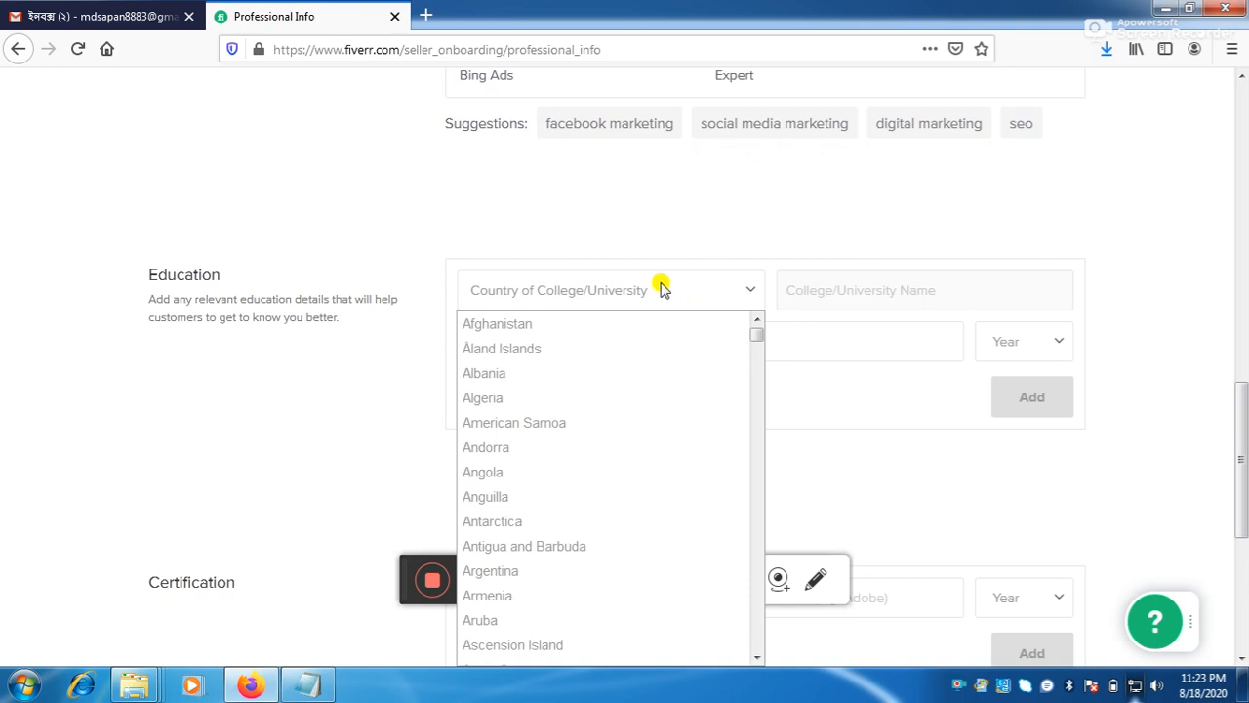
type("un")
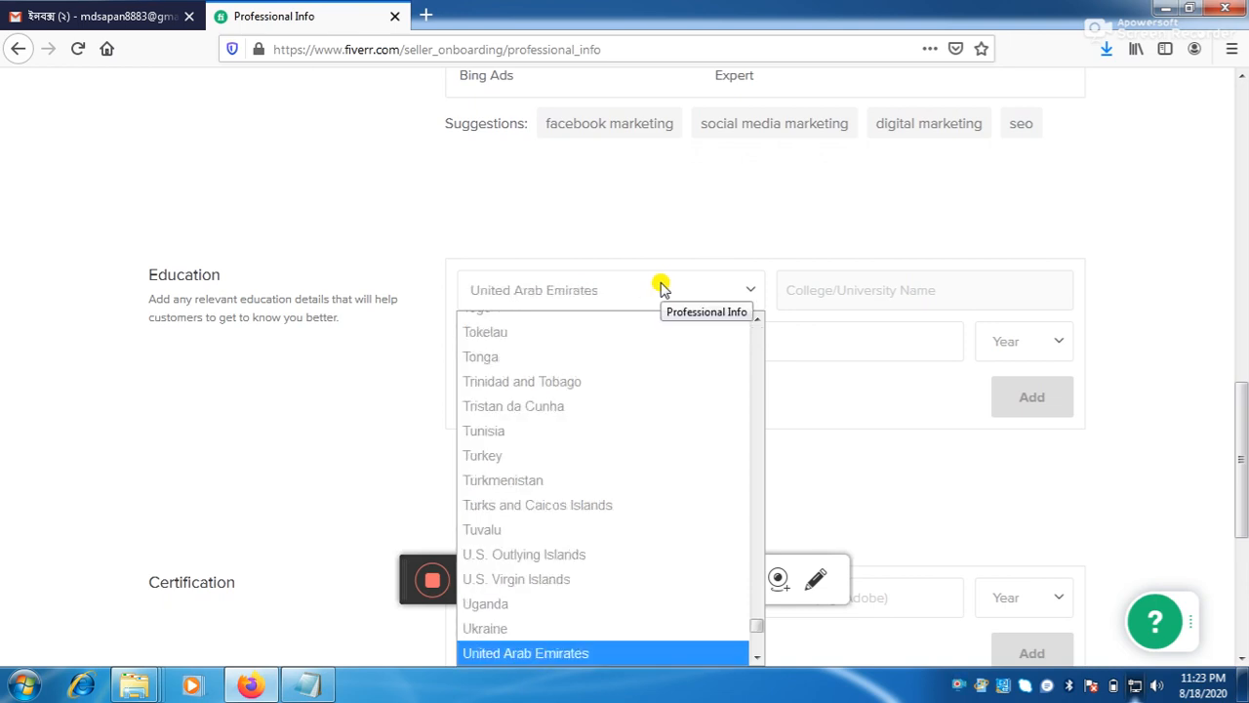
left_click(865, 381)
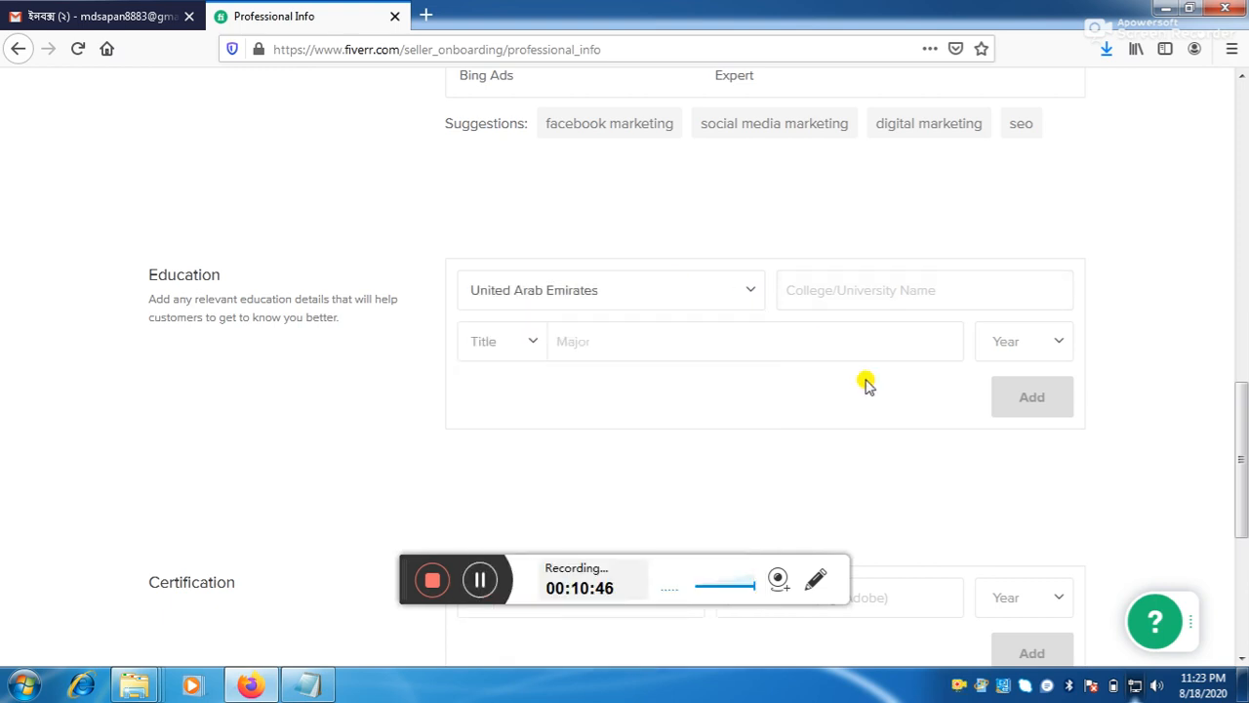
left_click(636, 301)
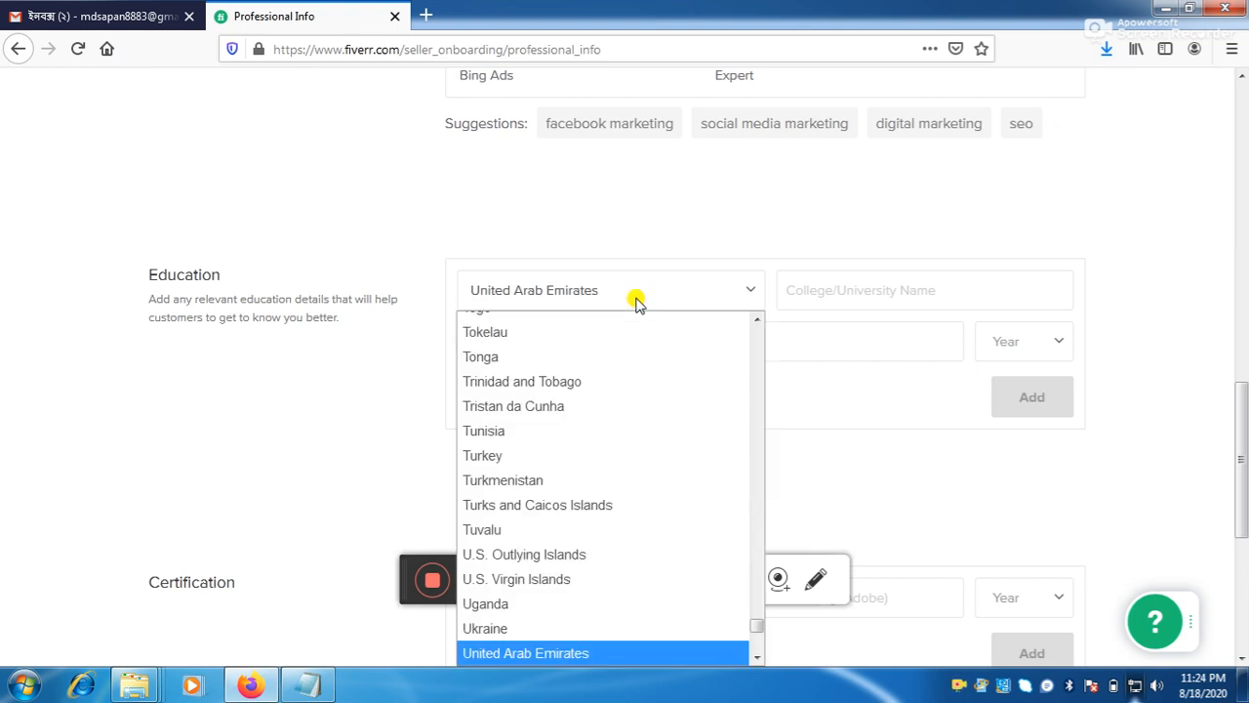
key("b")
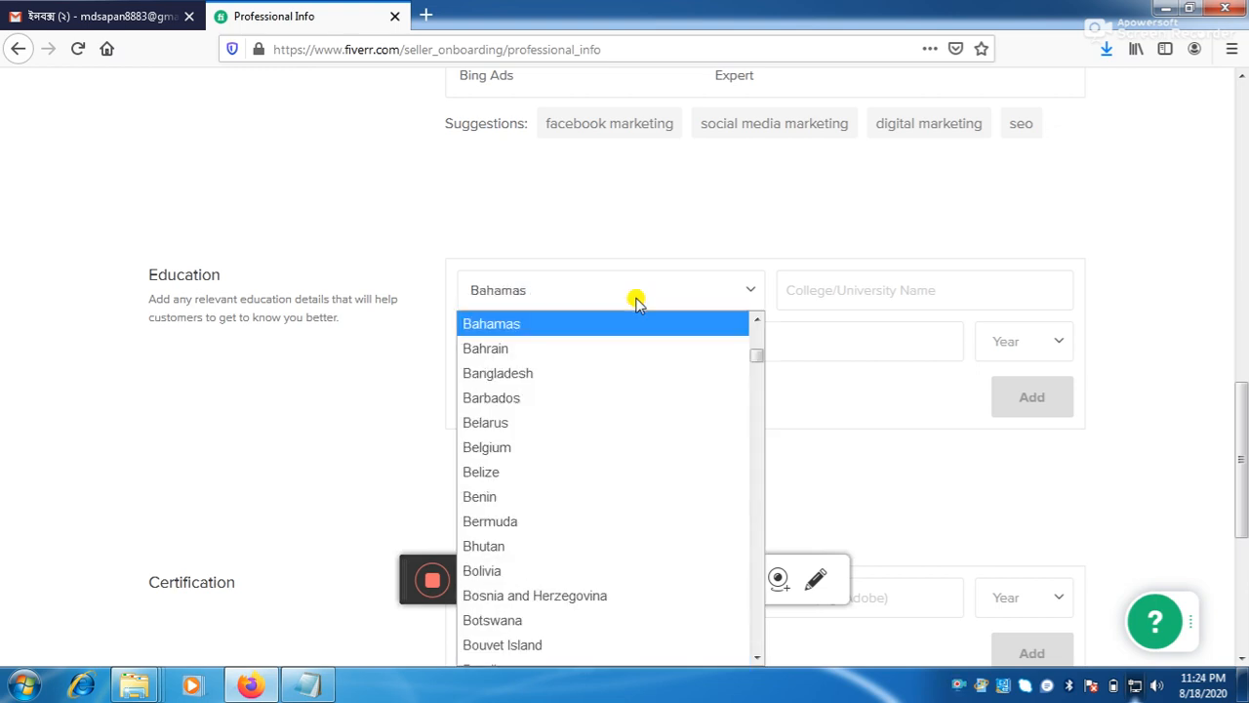
left_click(589, 374)
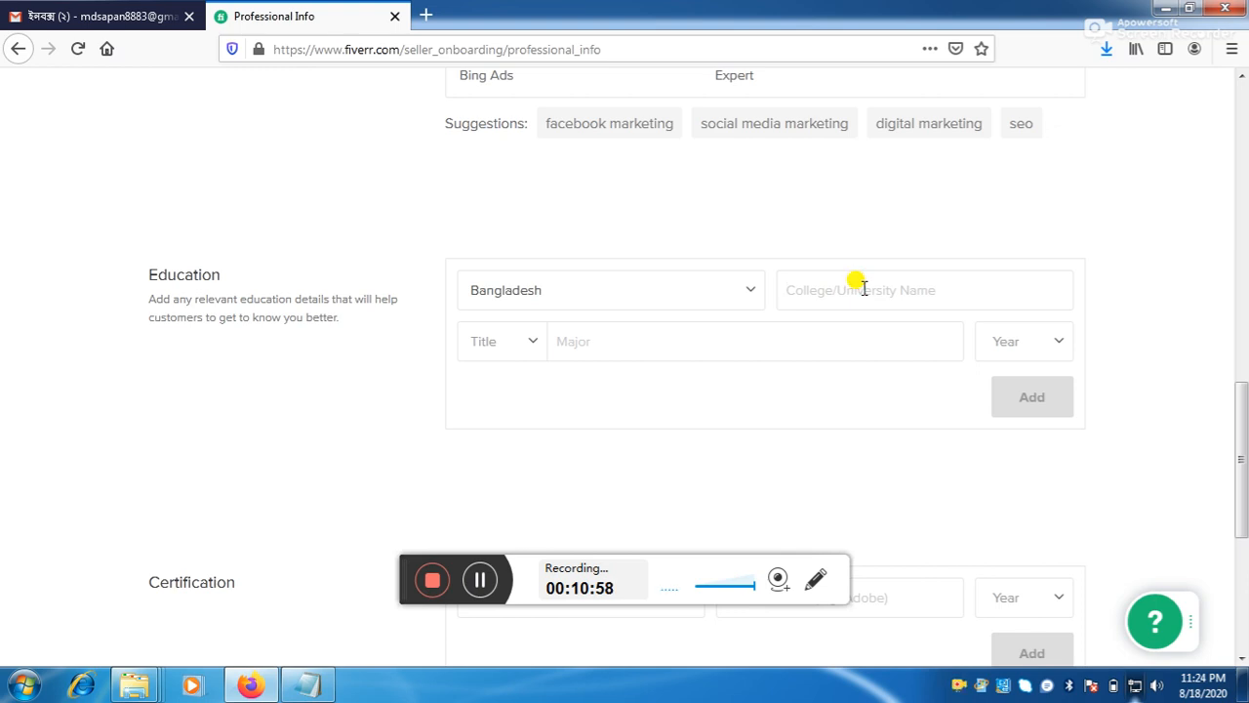
type("University Of Dhaka")
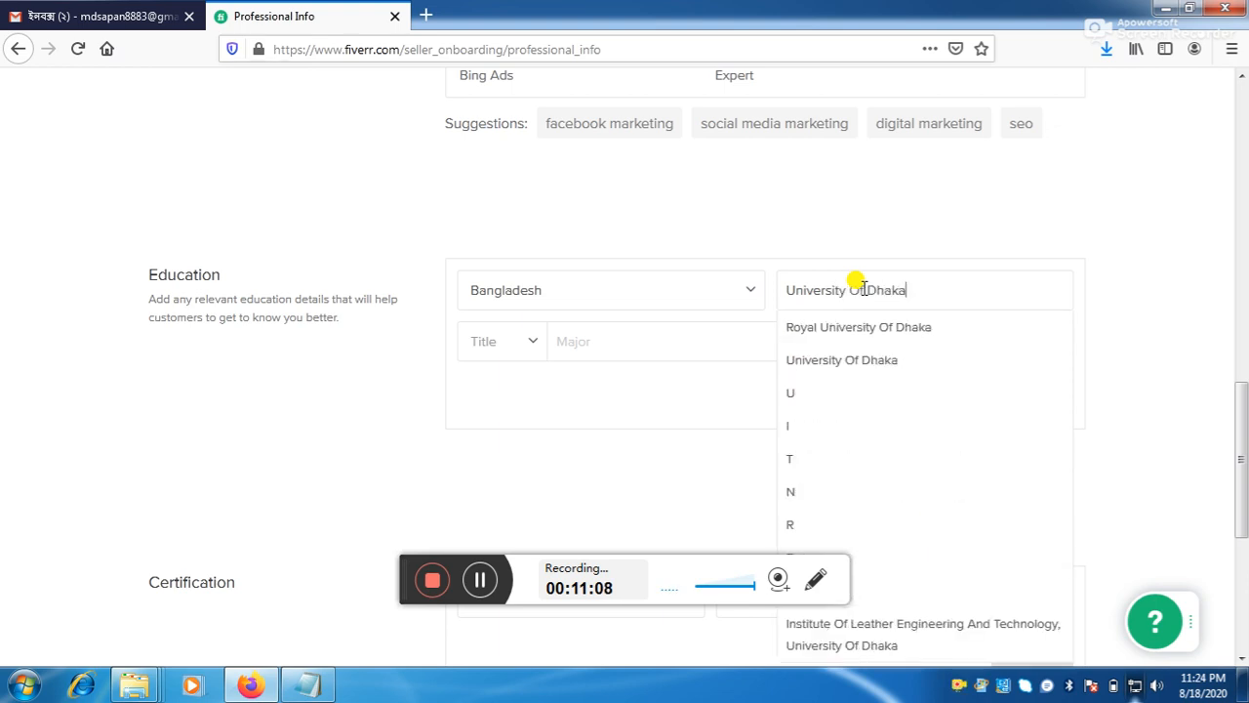
left_click(889, 360)
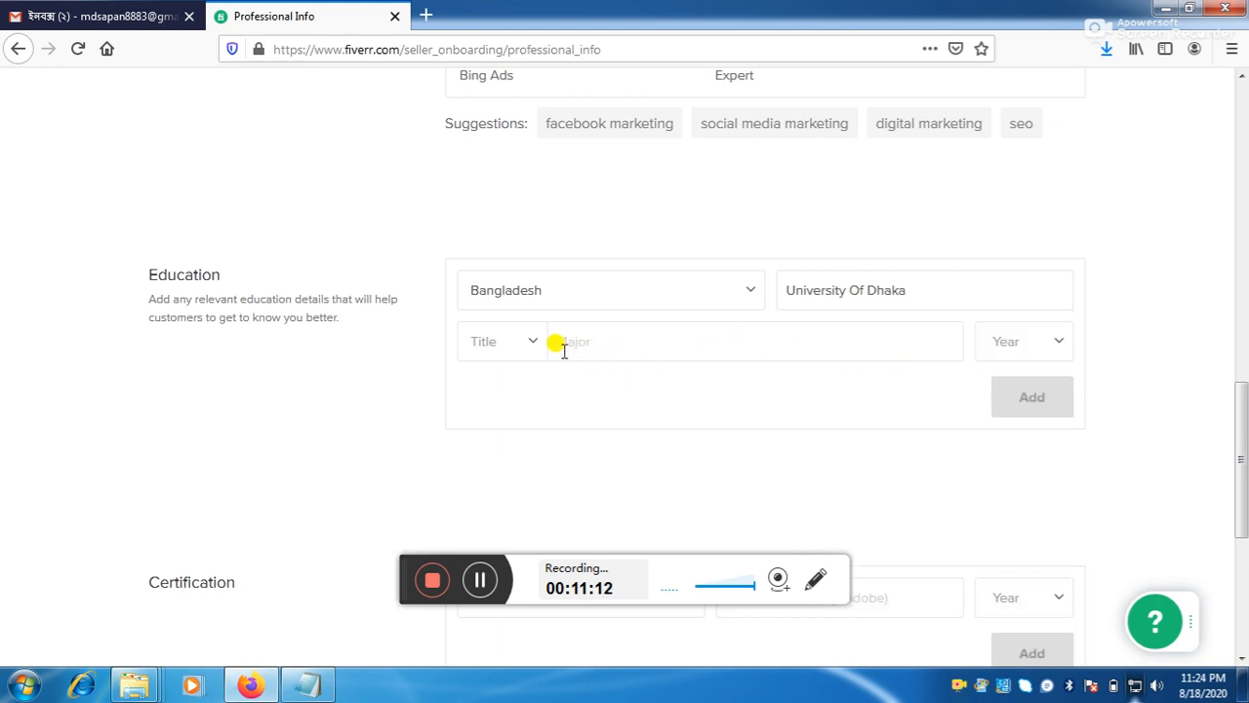
Step: Set the education entry's degree title to Other
left_click(532, 349)
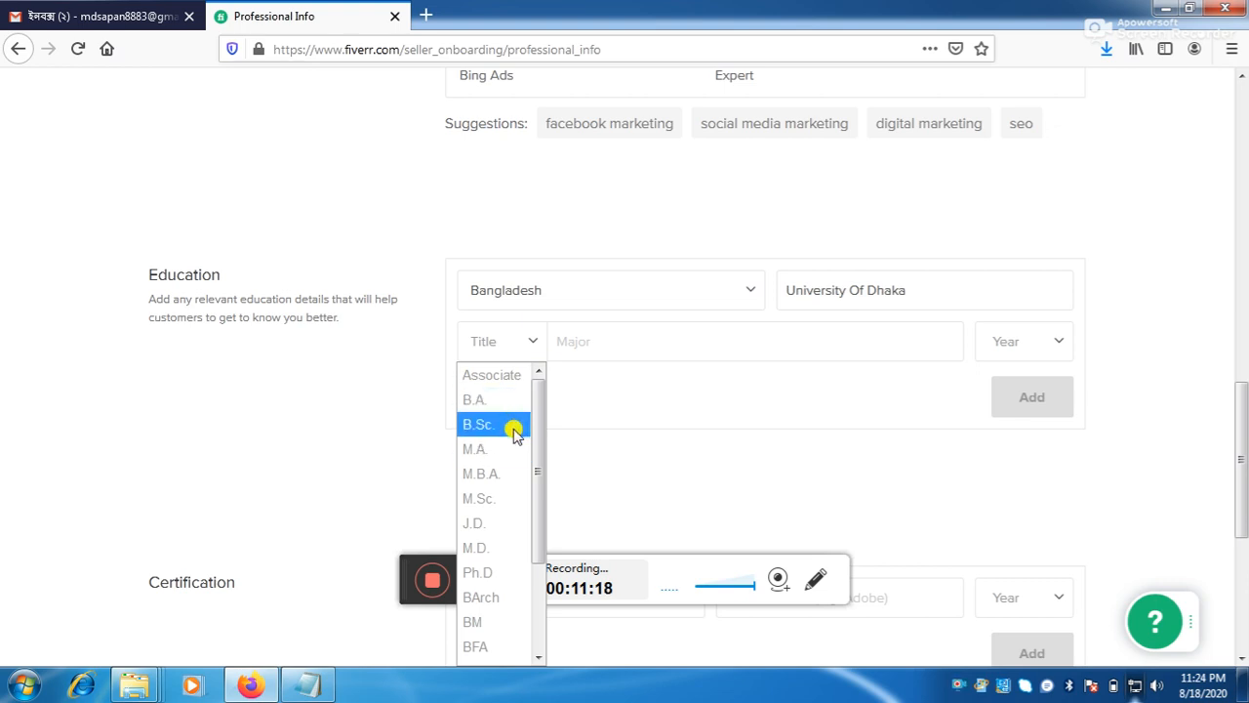
left_click_drag(538, 424, 538, 507)
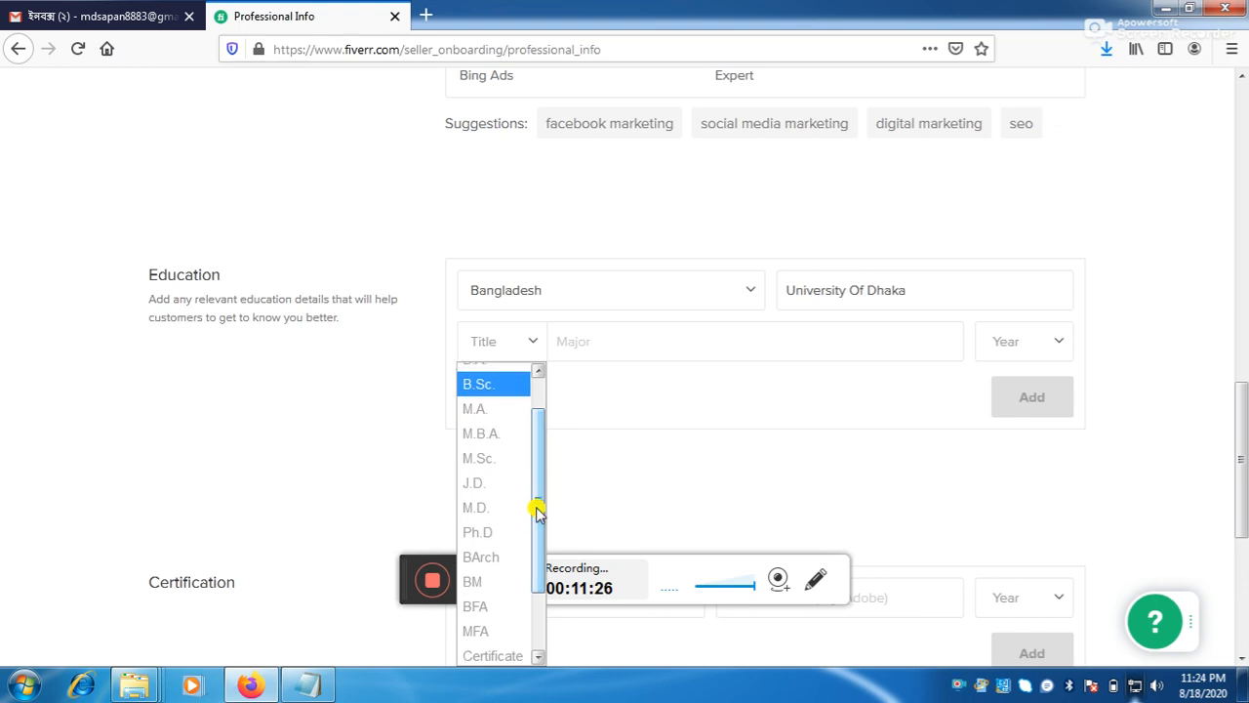
left_click(496, 408)
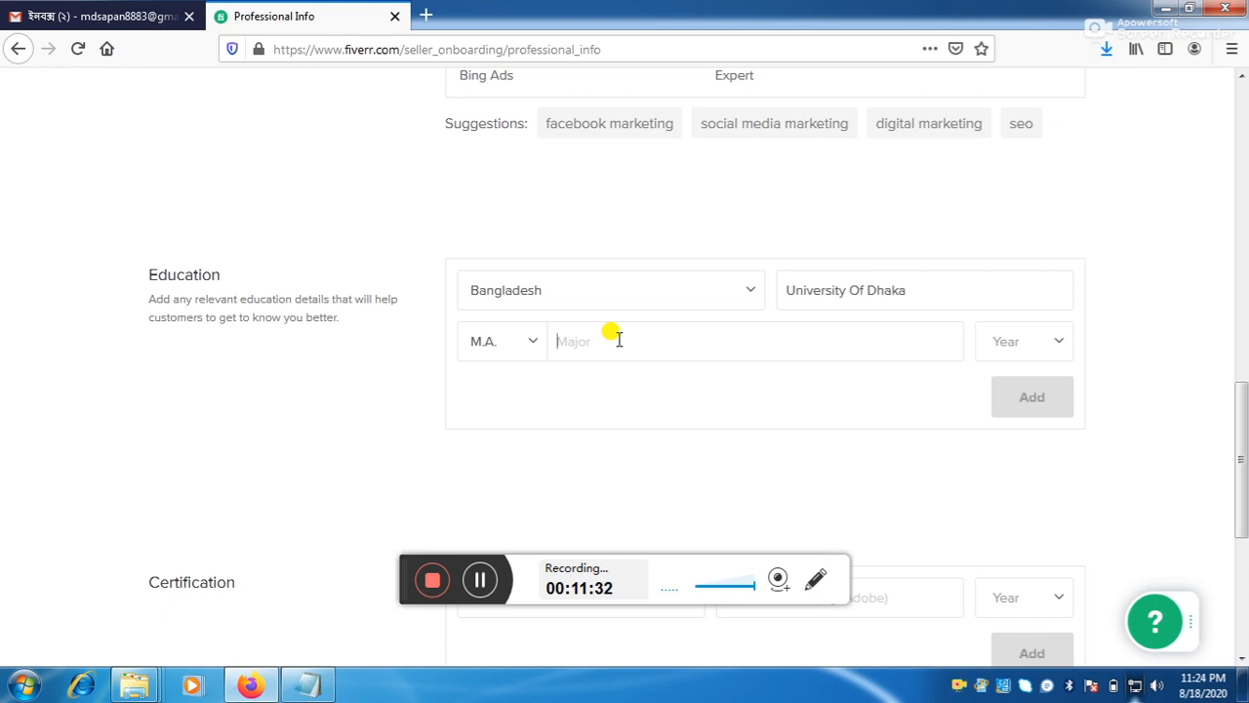
left_click(530, 344)
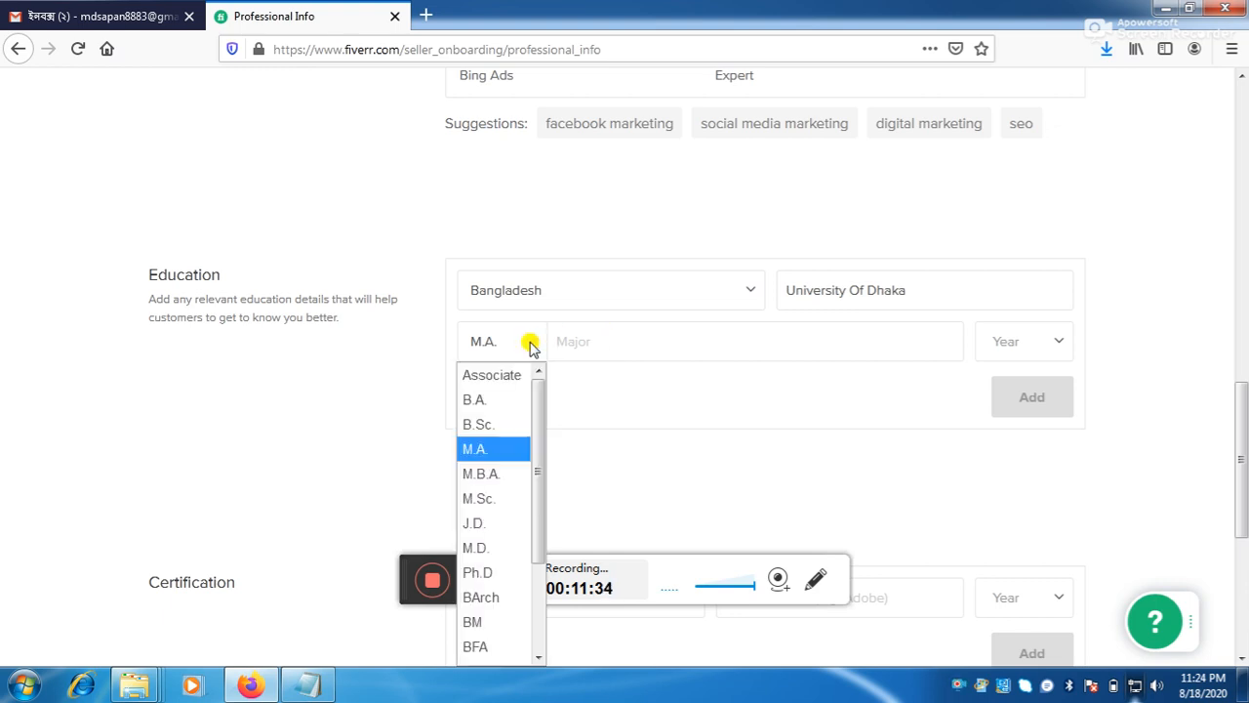
left_click_drag(539, 421, 538, 481)
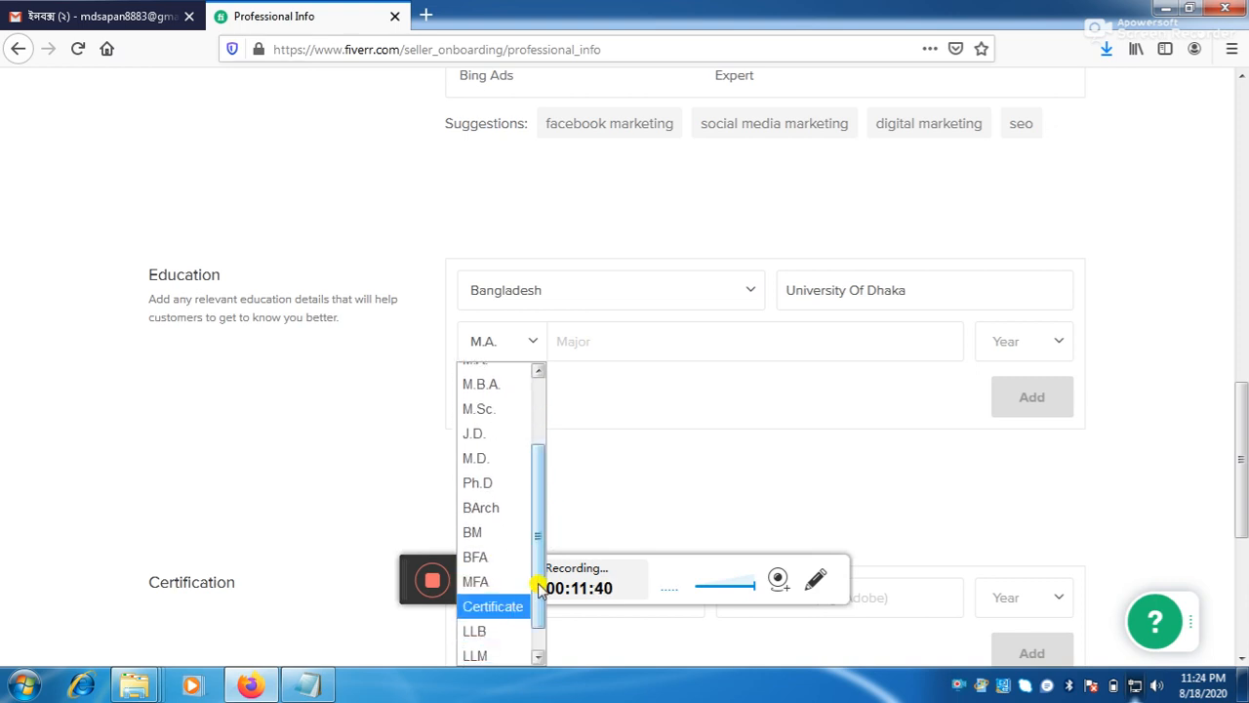
left_click_drag(538, 584, 485, 661)
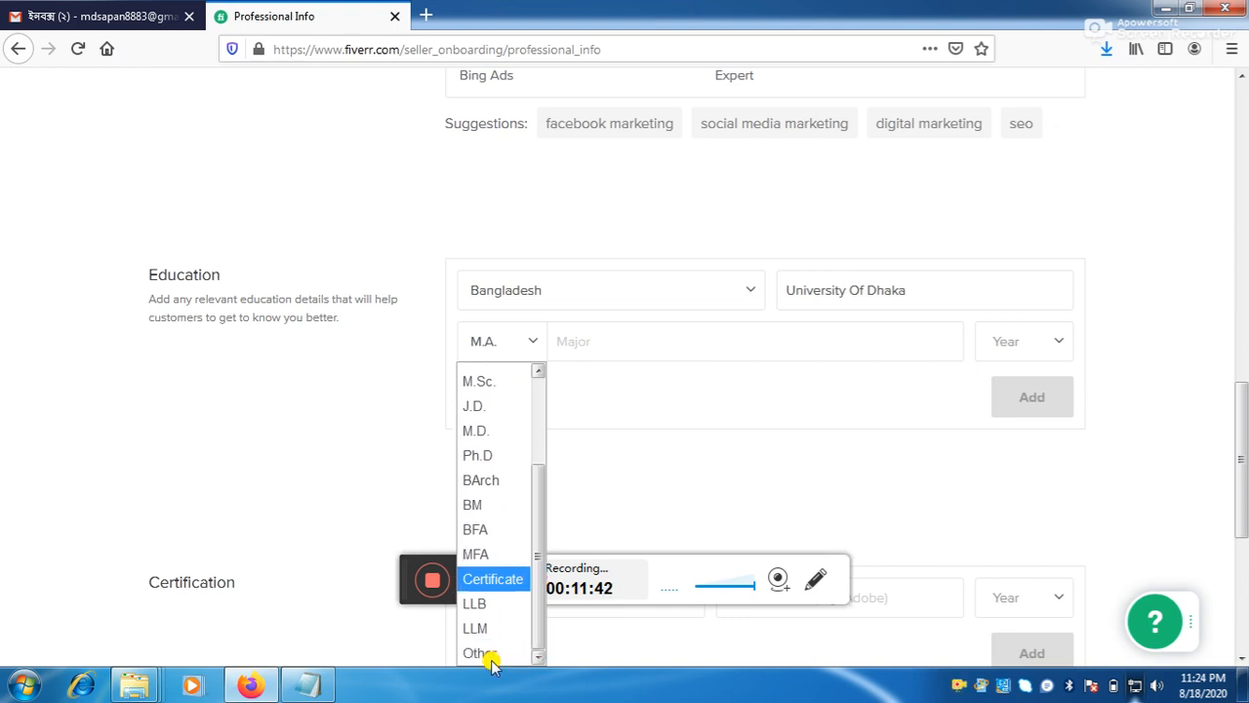
left_click(485, 660)
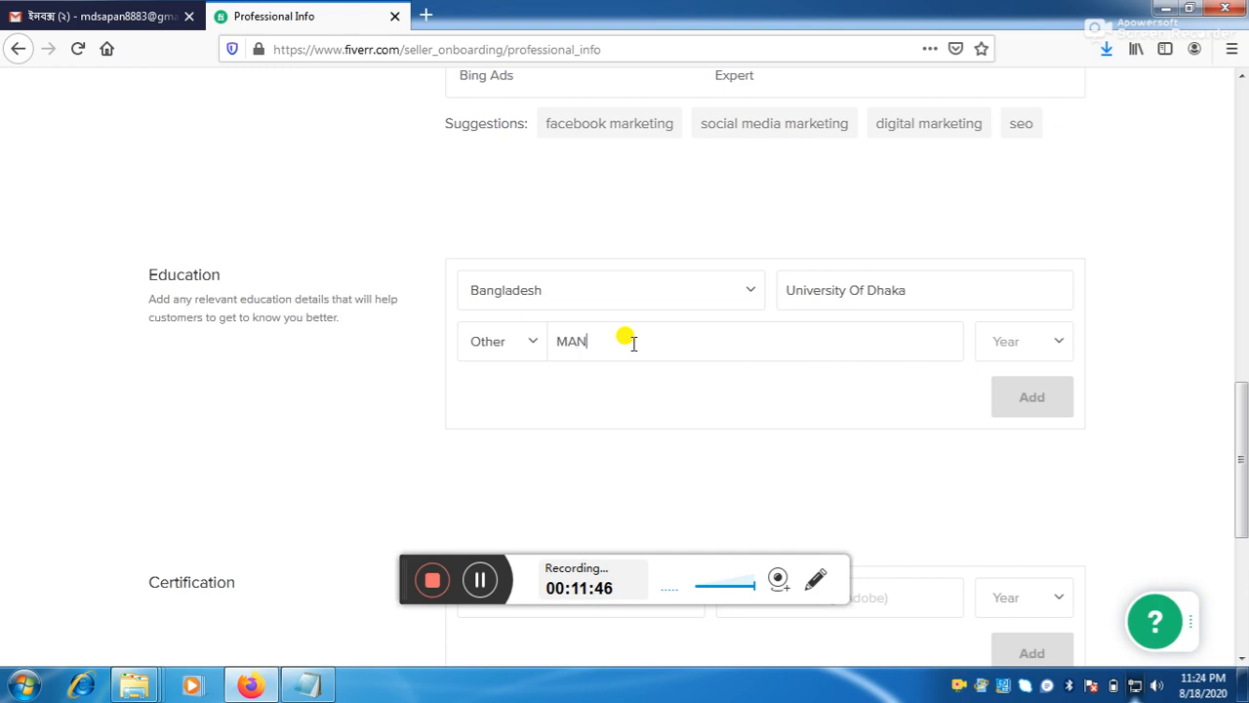
Step: Enter Entreprenuerial Mangament as the major, year 2013, and add the entry
left_click(633, 343)
type("MANGAMENT")
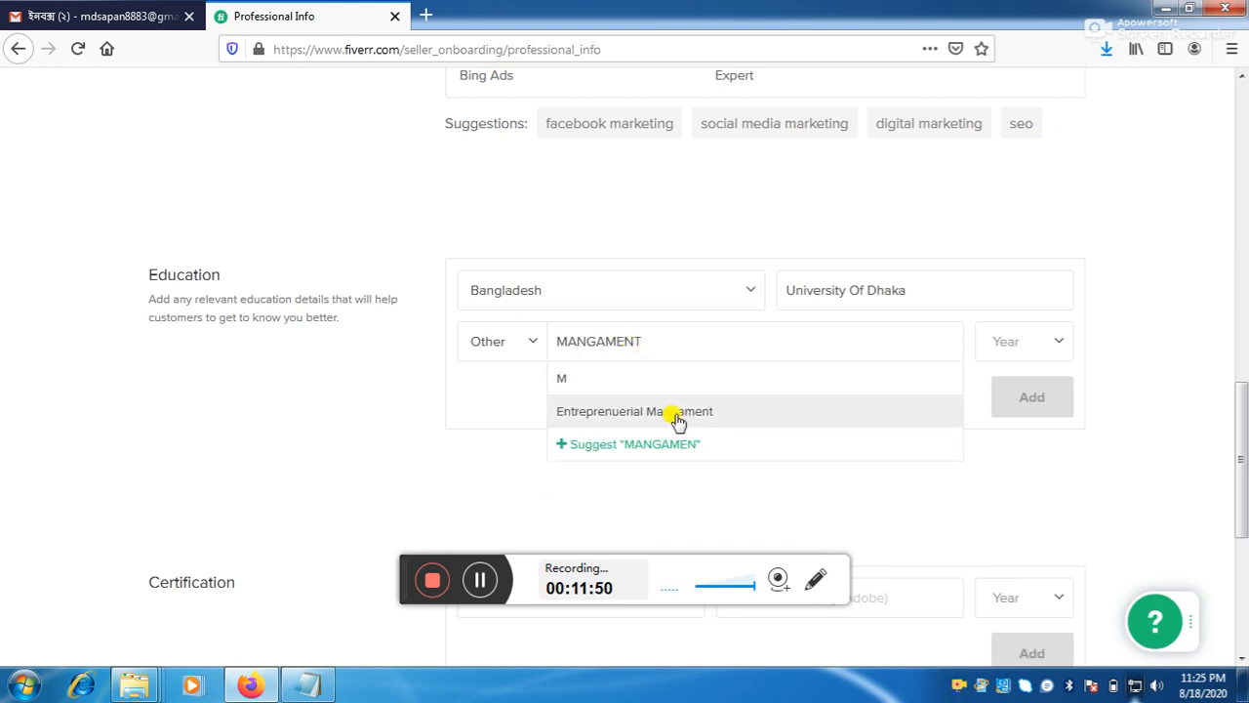
left_click(677, 412)
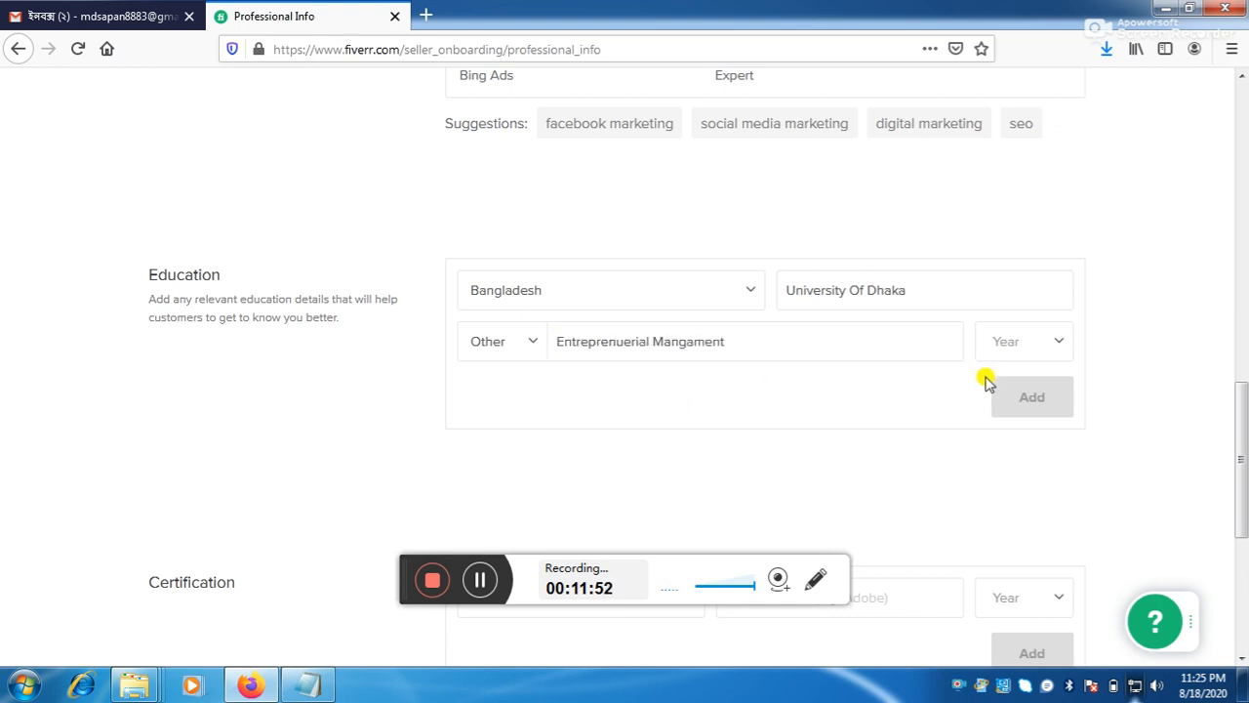
left_click(1029, 350)
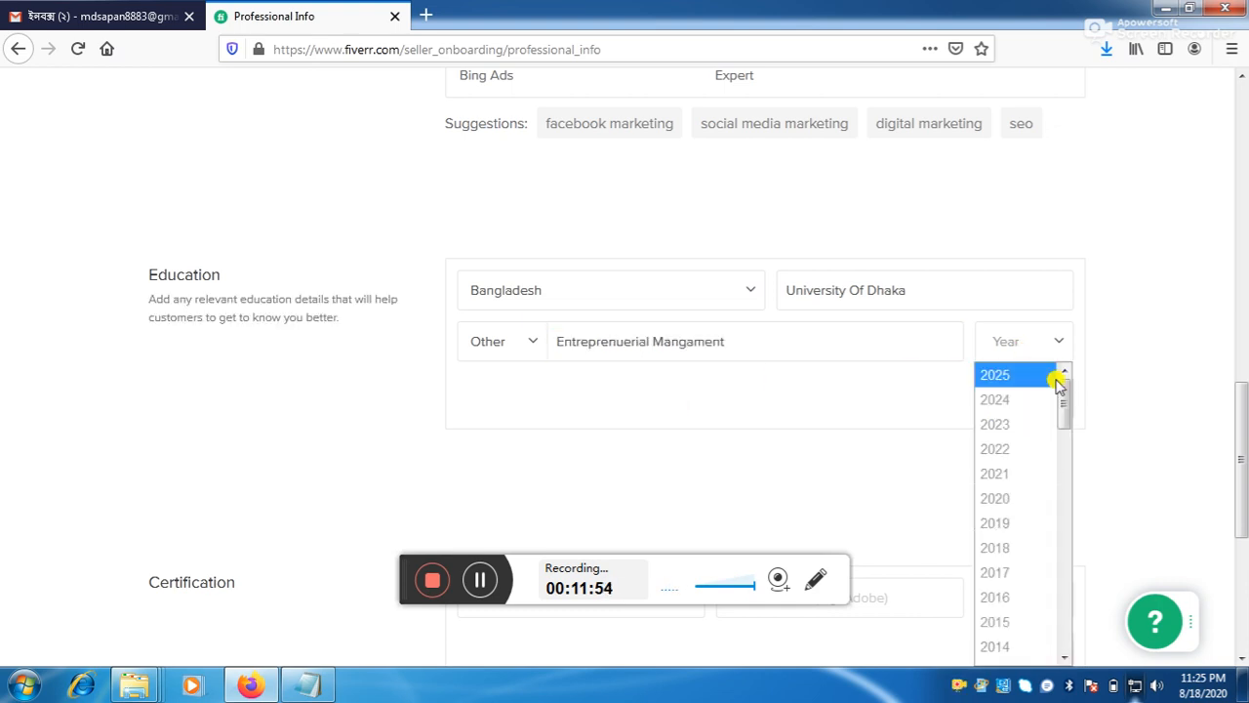
left_click_drag(1070, 400, 1070, 454)
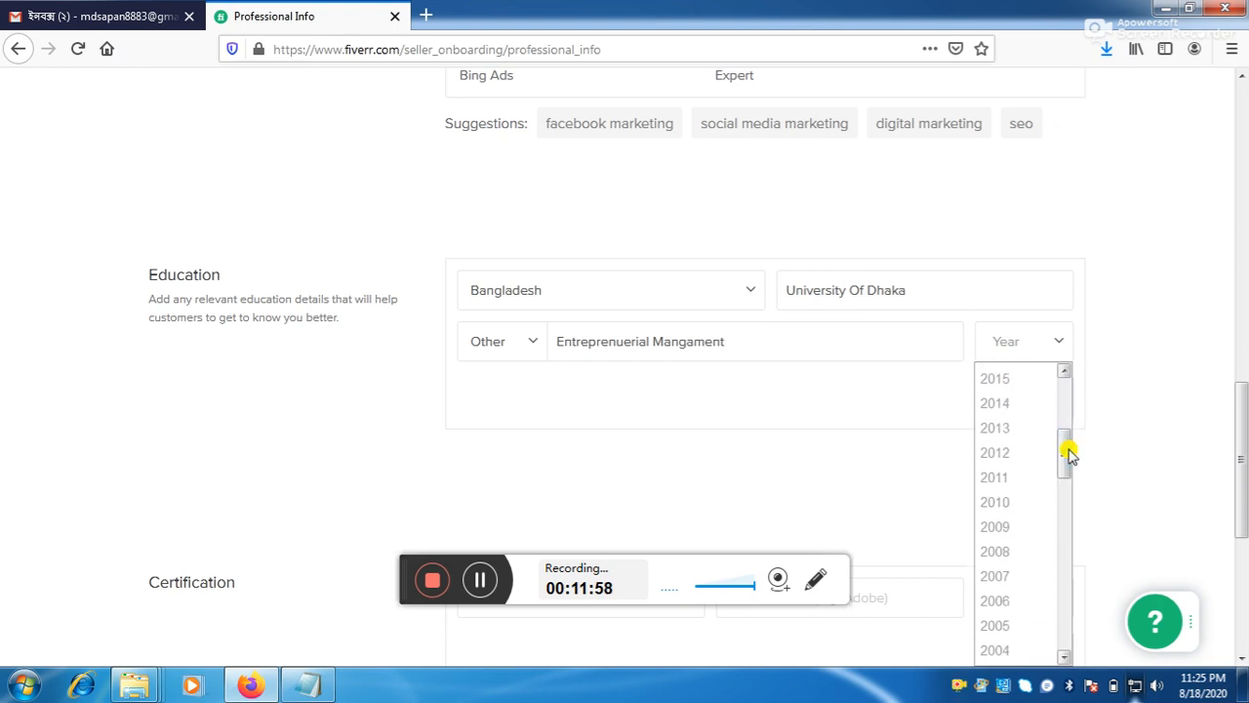
left_click(1018, 427)
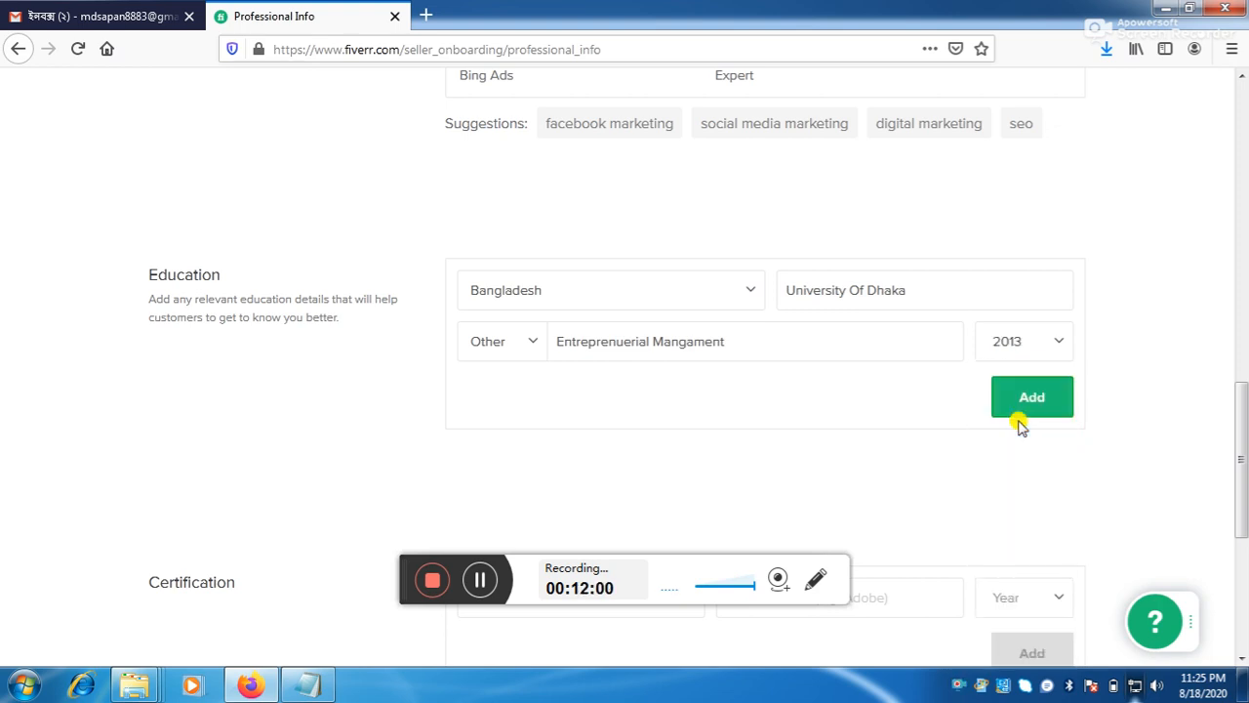
left_click(1032, 403)
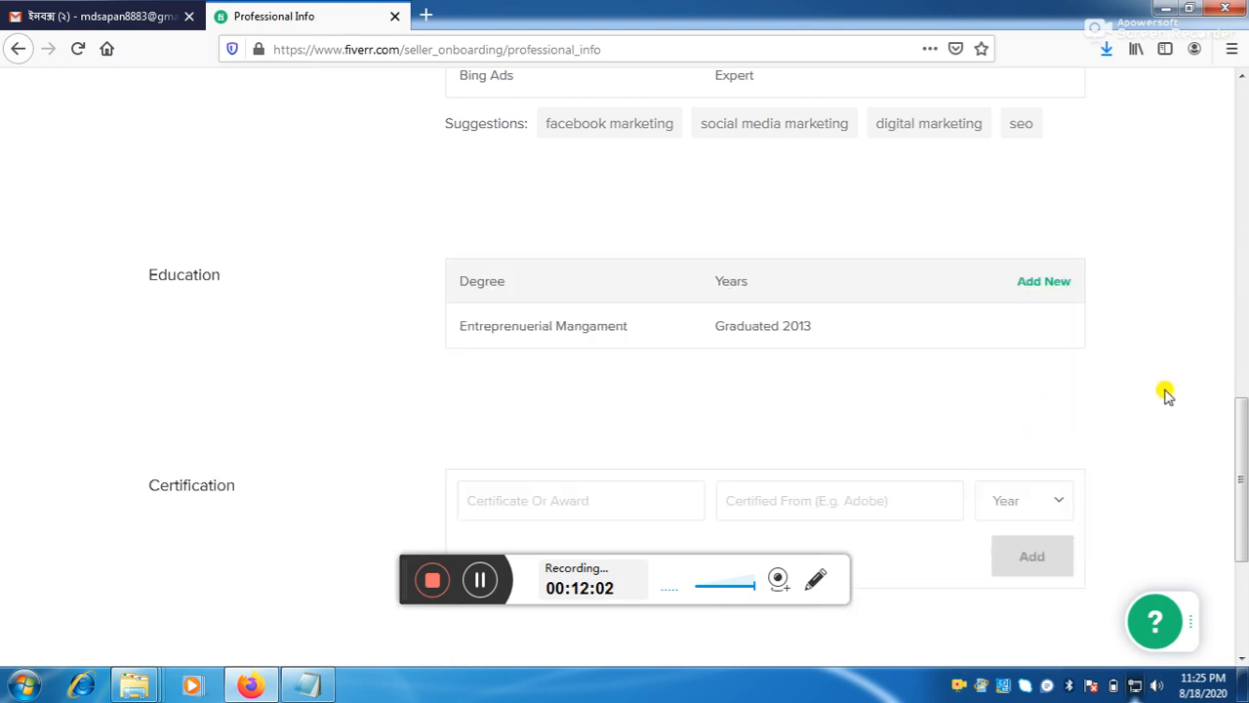
Step: Continue from the bottom of Professional Info to the Linked Accounts step
left_click_drag(1245, 432, 1245, 554)
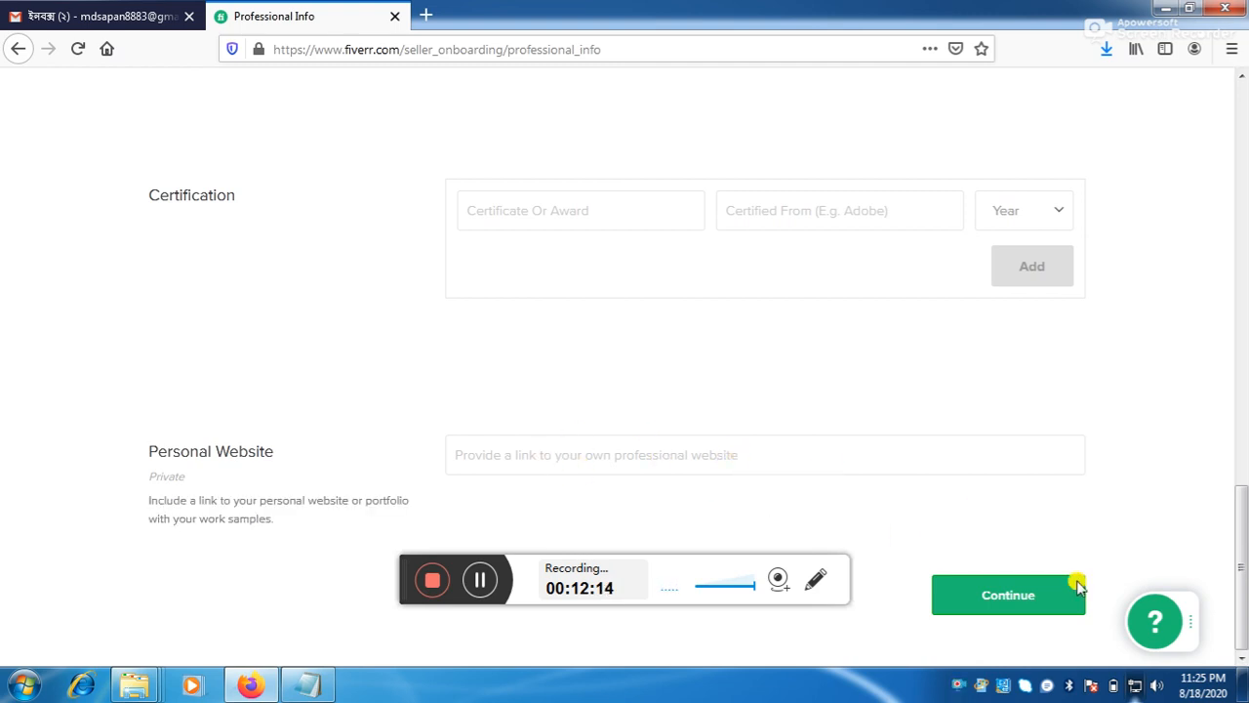
left_click(1061, 607)
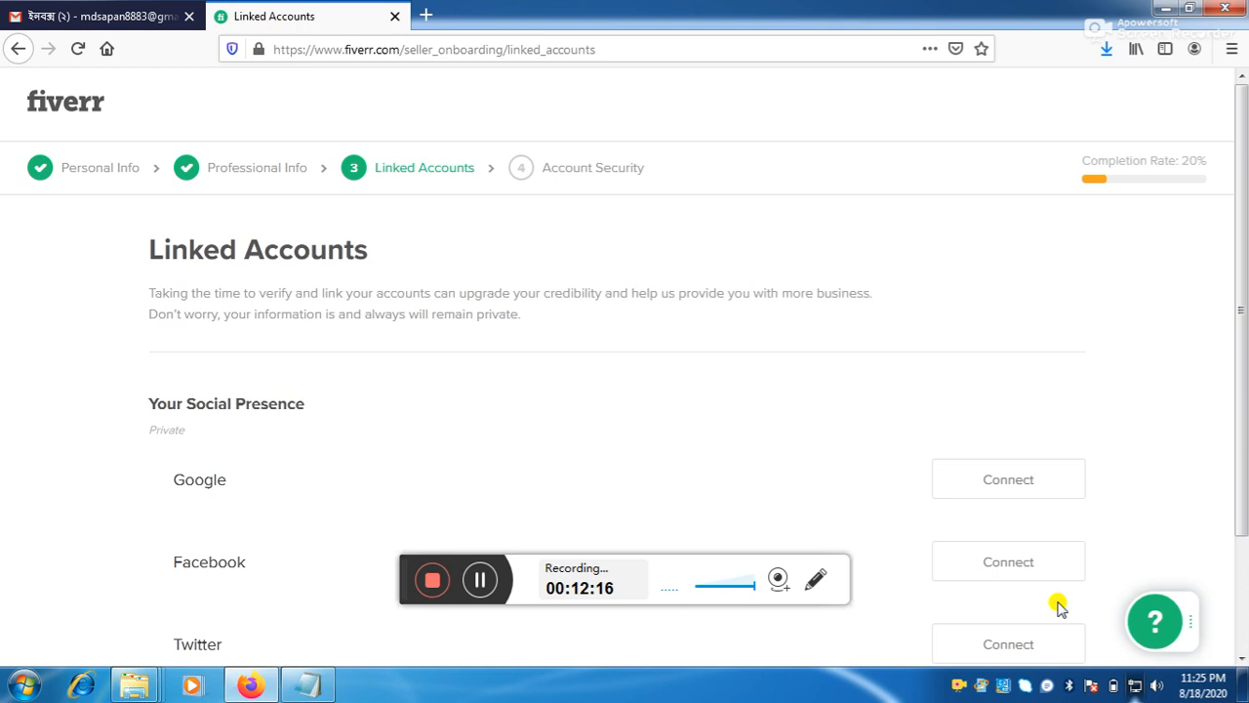
Step: Start connecting Google from the social presence list on Linked Accounts
scroll(1243, 415, "down", 2)
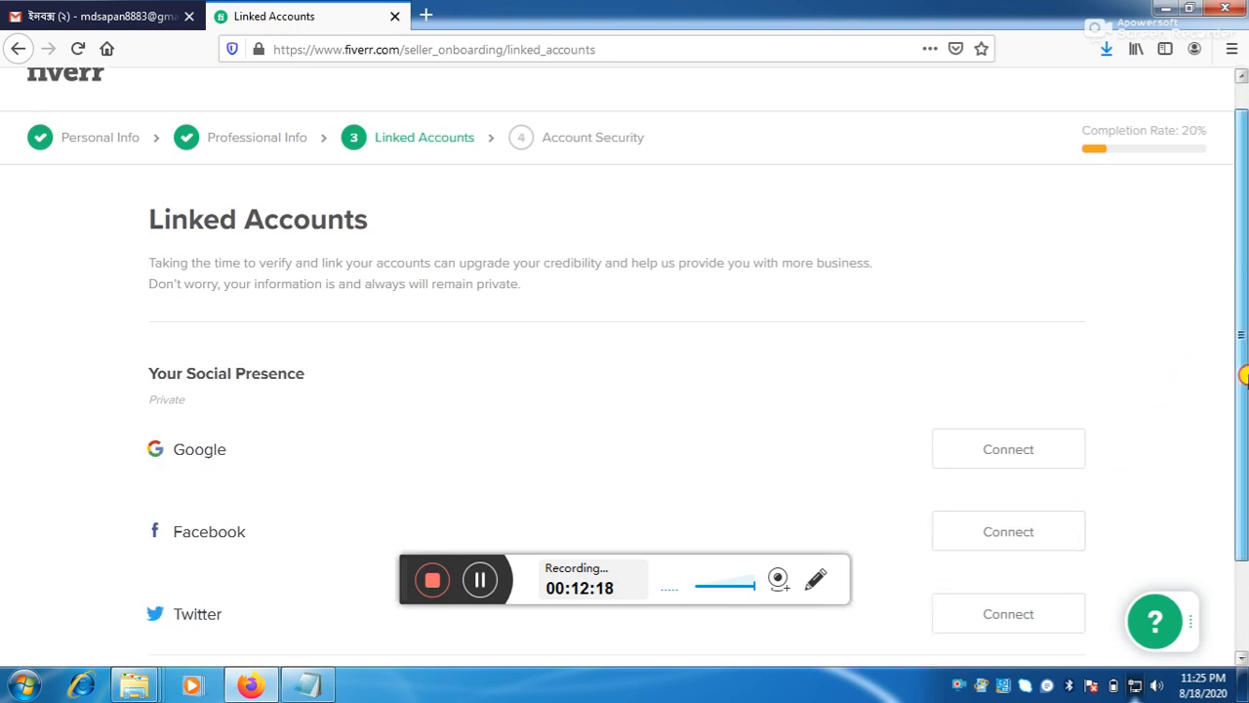
scroll(1243, 415, "down", 1)
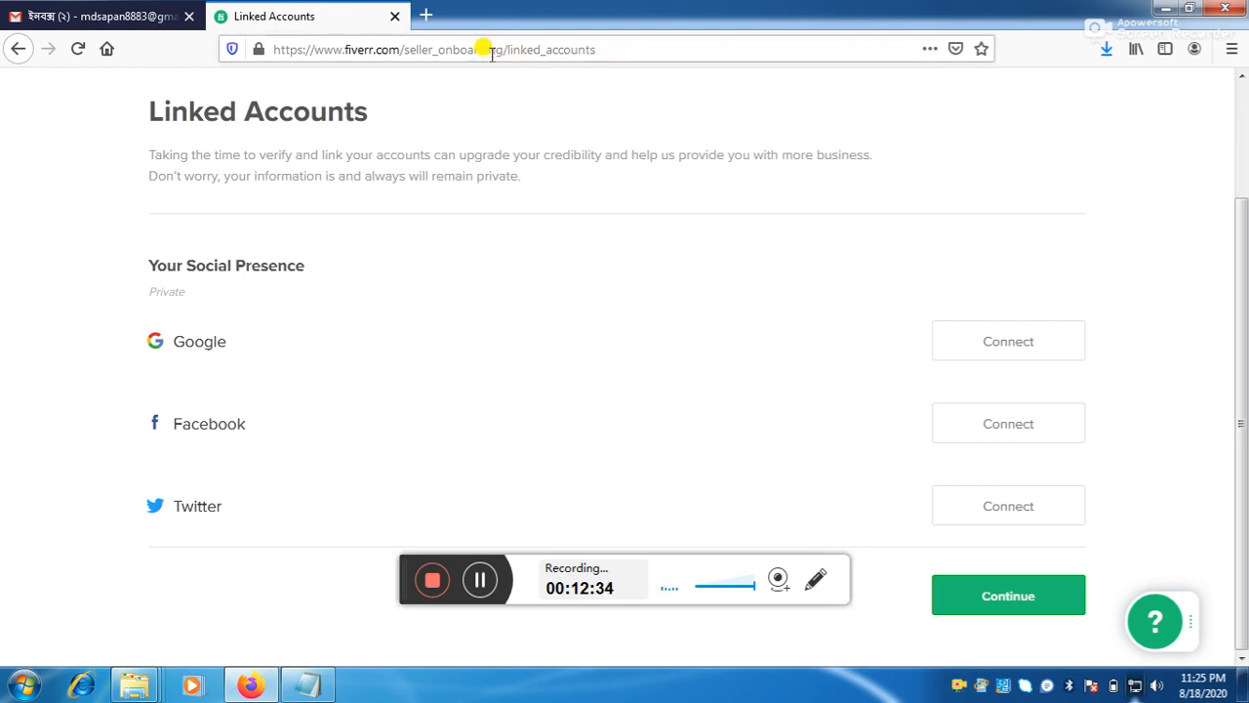
left_click(1008, 341)
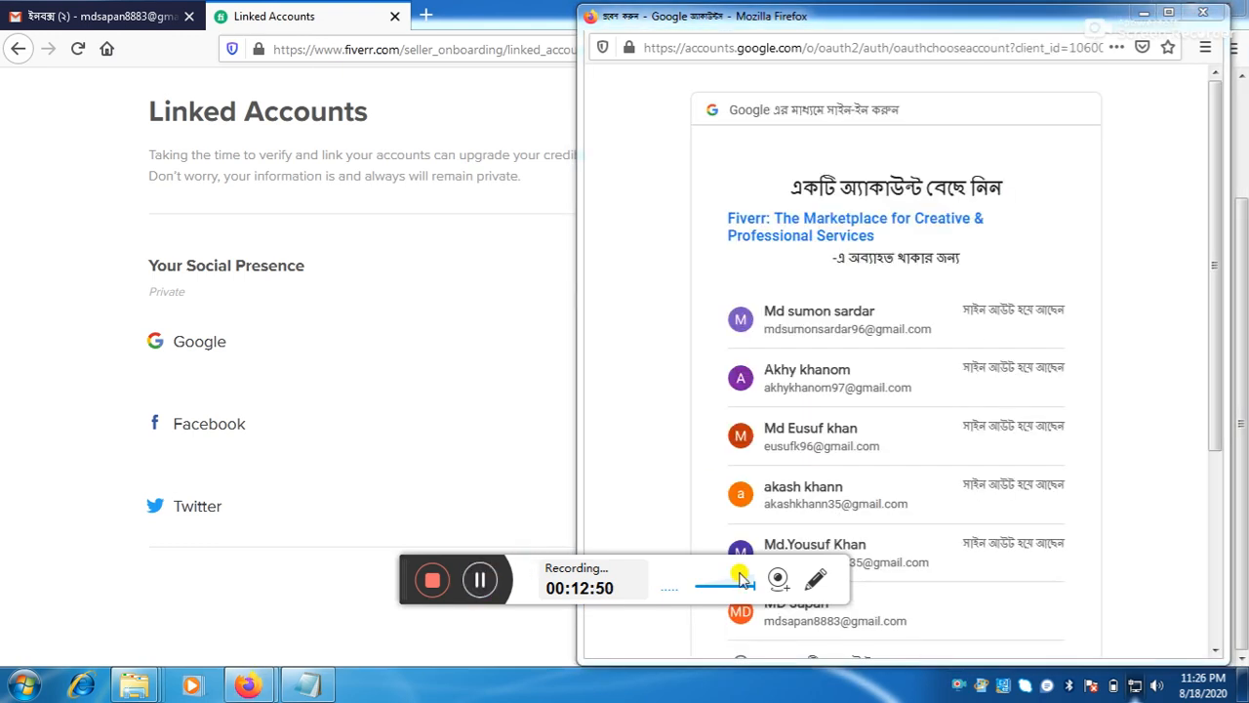
Step: Choose the Google account to link and grant Fiverr access to it
left_click(877, 617)
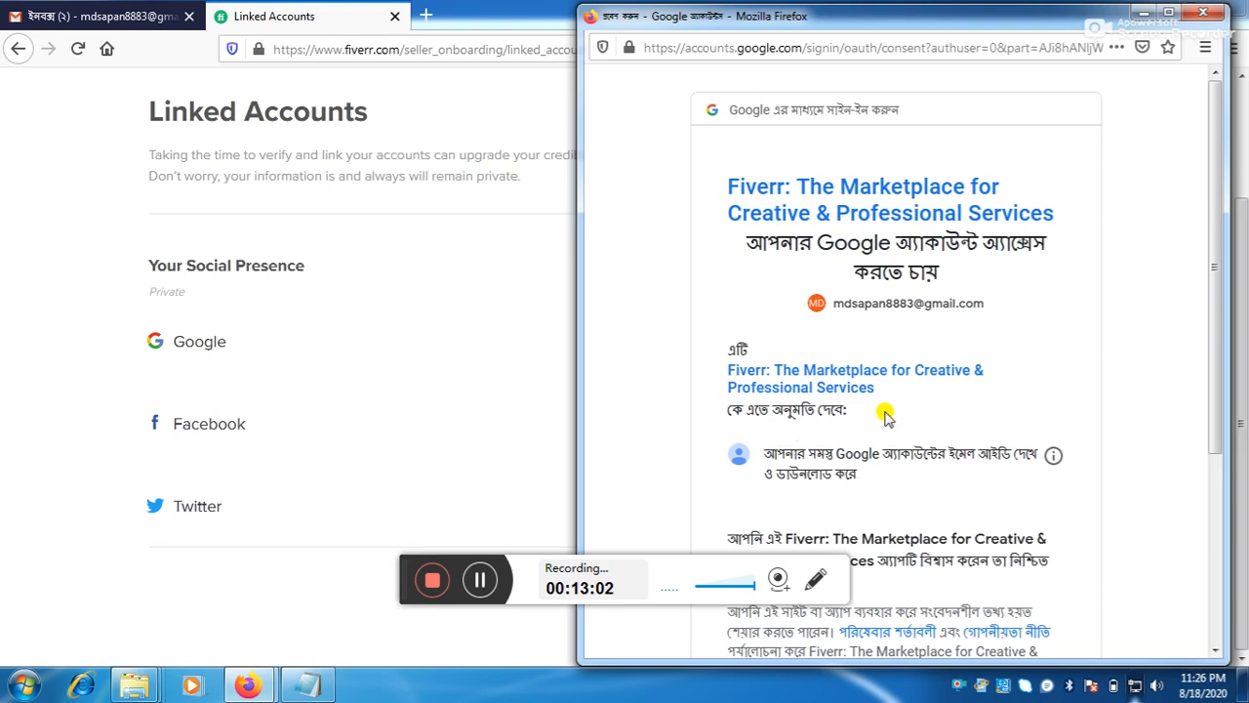
left_click_drag(1215, 357, 1220, 521)
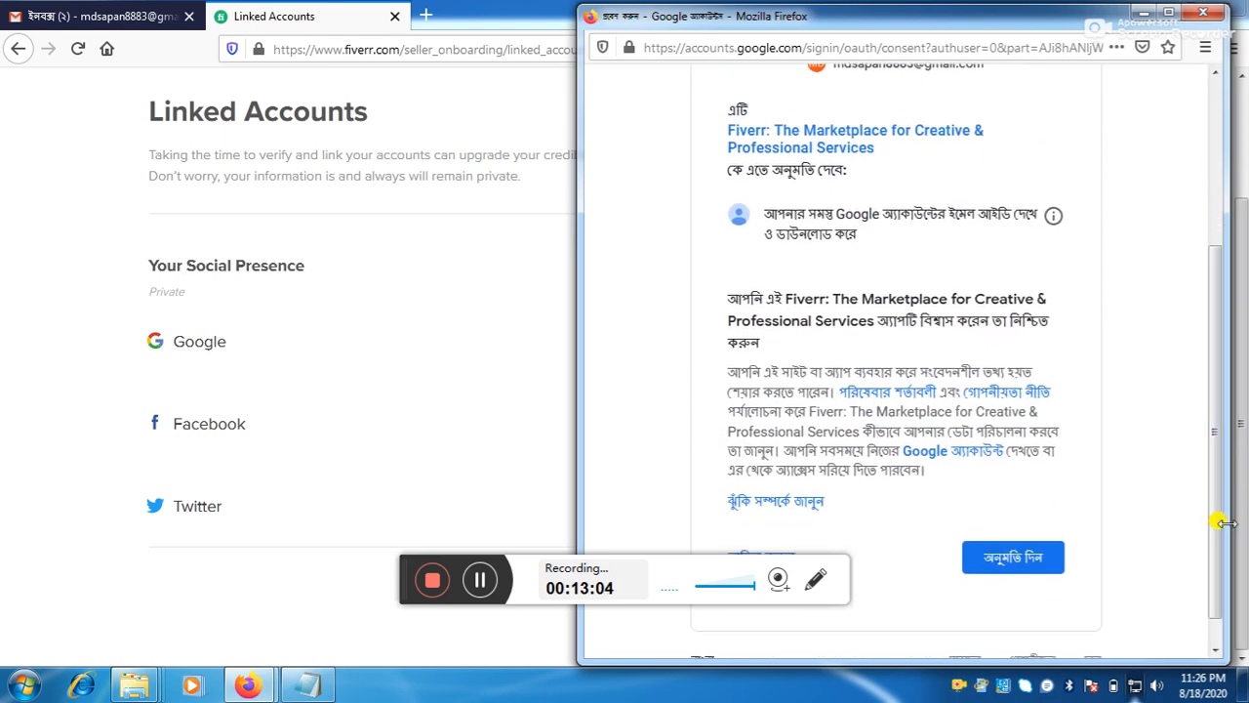
left_click(1036, 558)
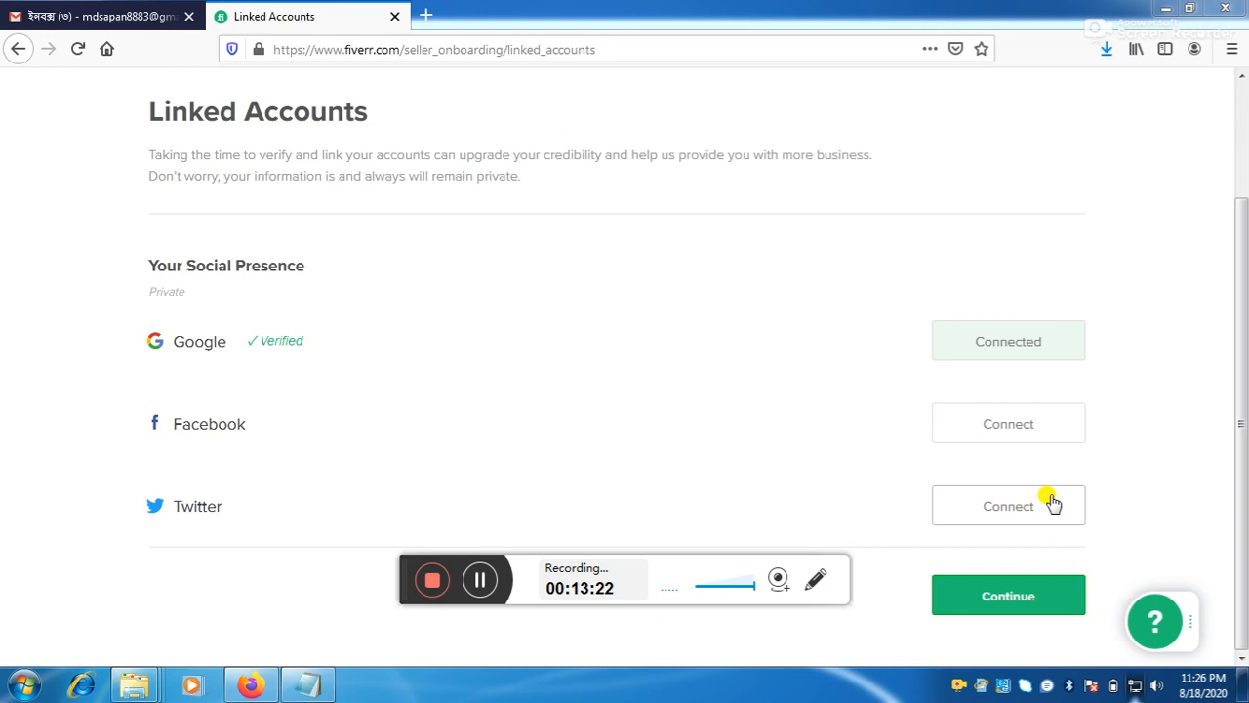
Step: Continue from Linked Accounts to the Account Security step
left_click(1023, 605)
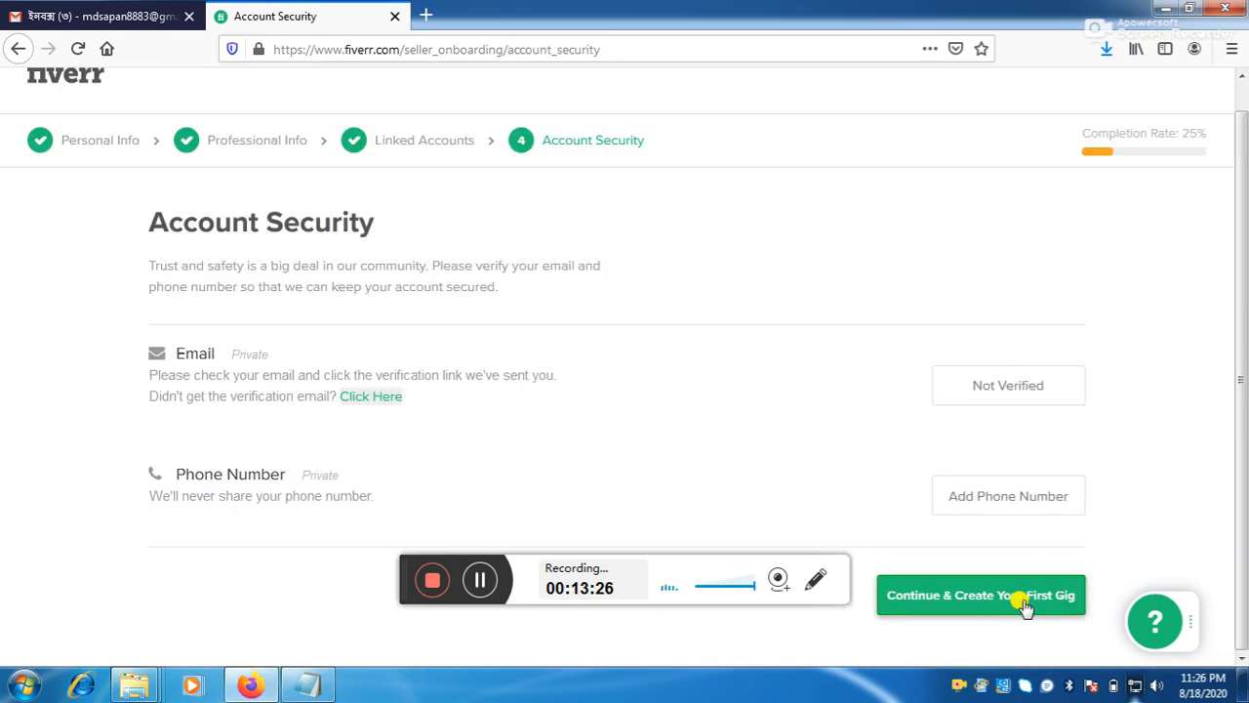
left_click_drag(1244, 349, 1246, 412)
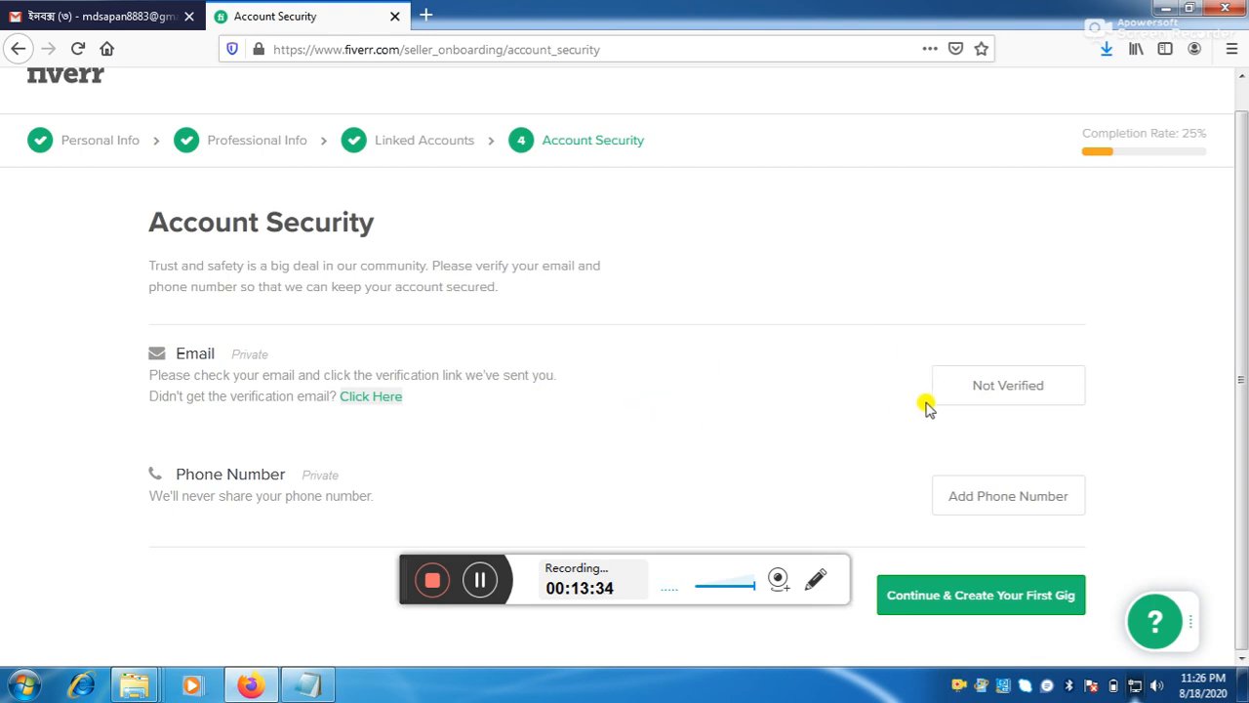
Step: In Gmail, open Fiverr's 'Activate Your New Account' email and click Activate Your Account
left_click(100, 17)
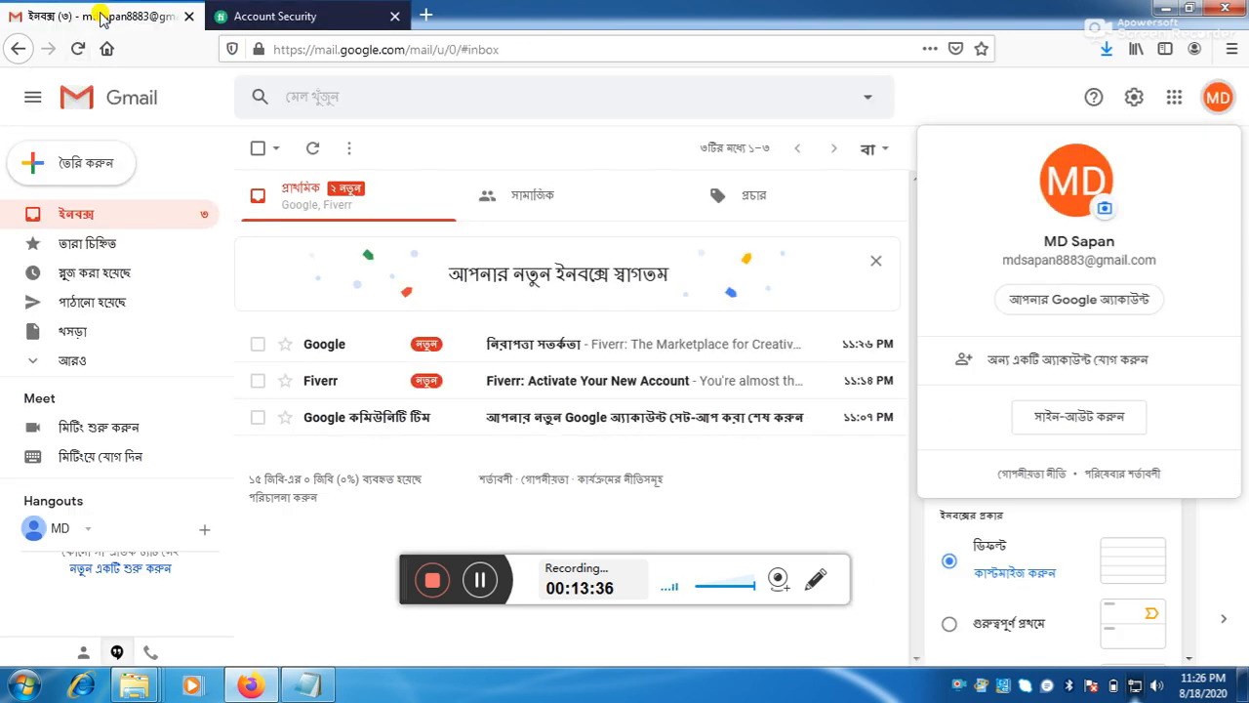
left_click(617, 383)
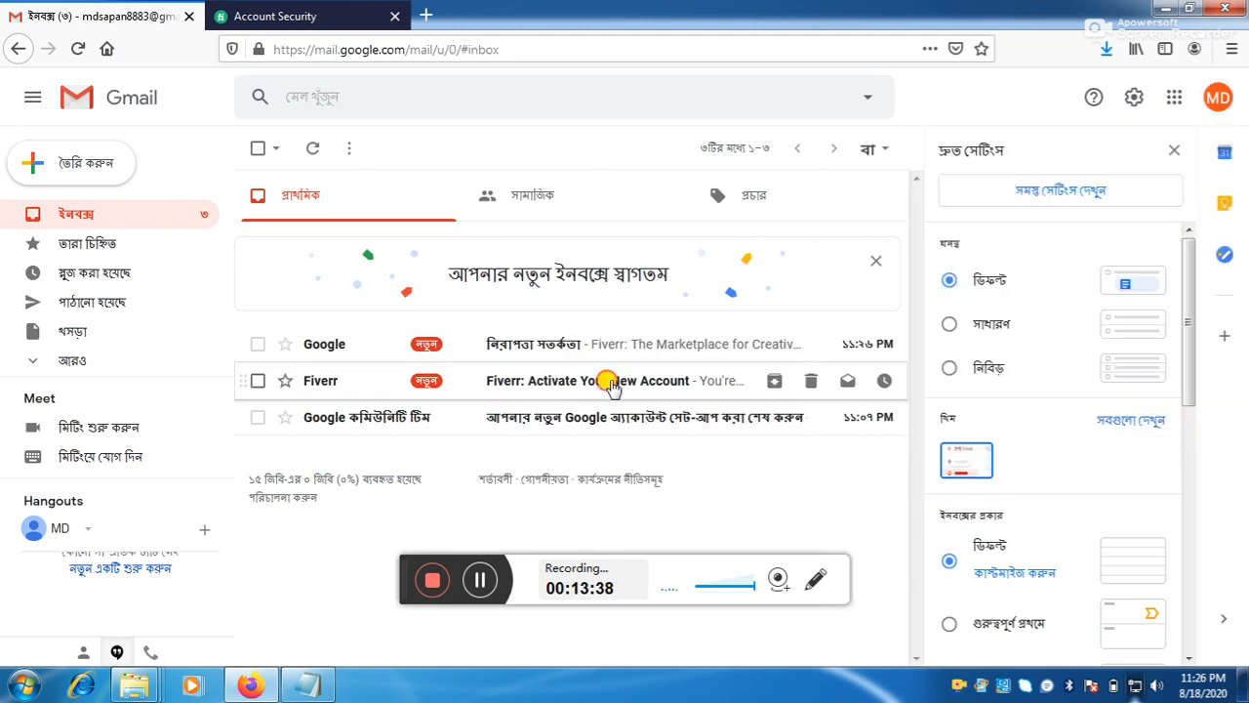
left_click(615, 381)
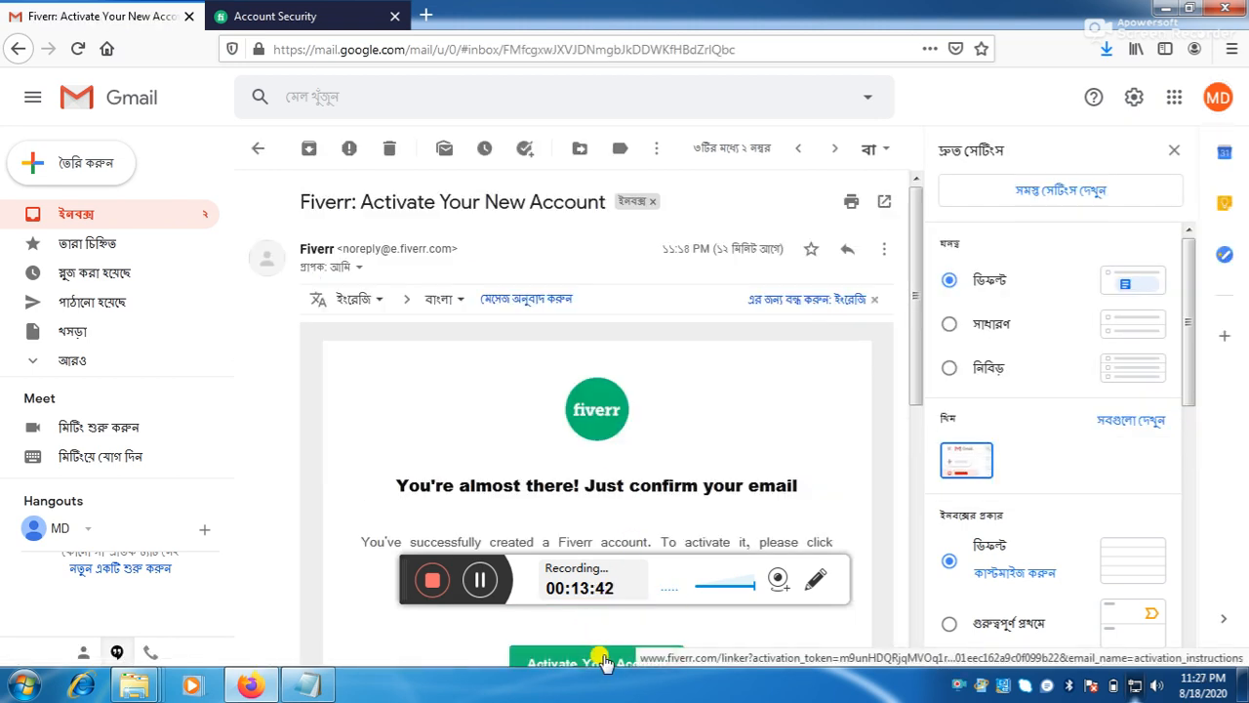
left_click(586, 663)
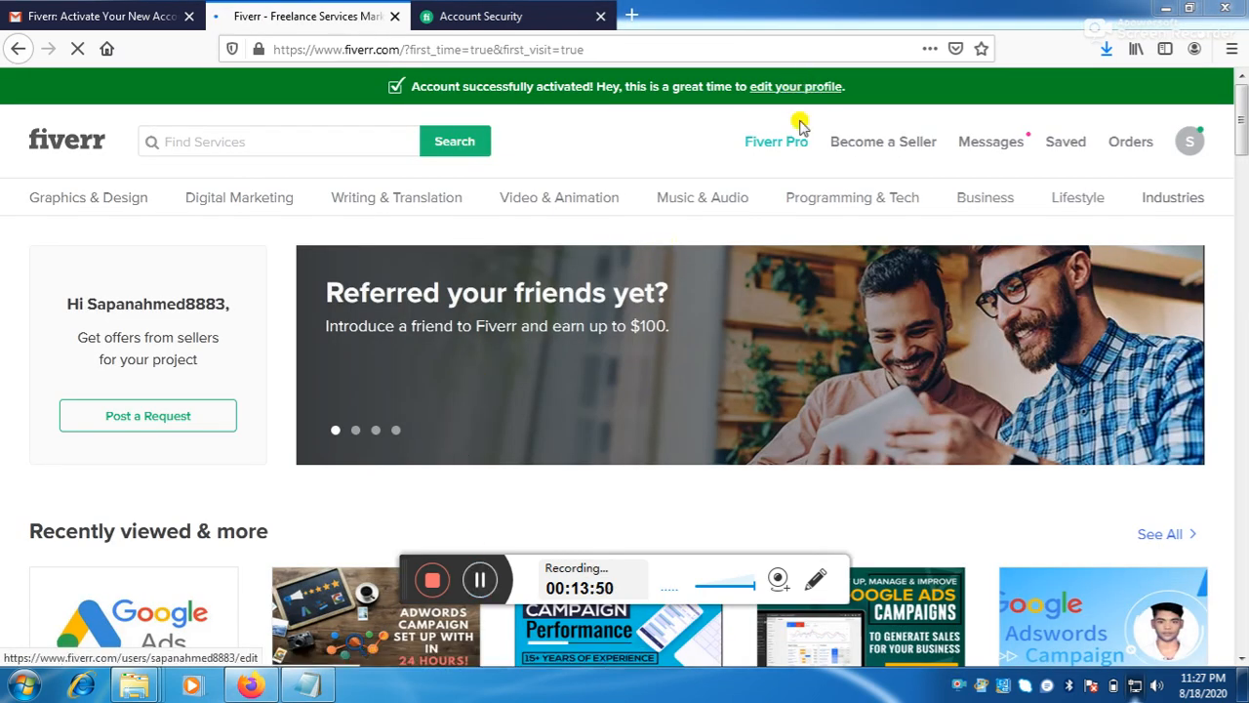
Step: On Account Security, add a Bangladesh phone number and request the verification code by SMS
left_click(522, 24)
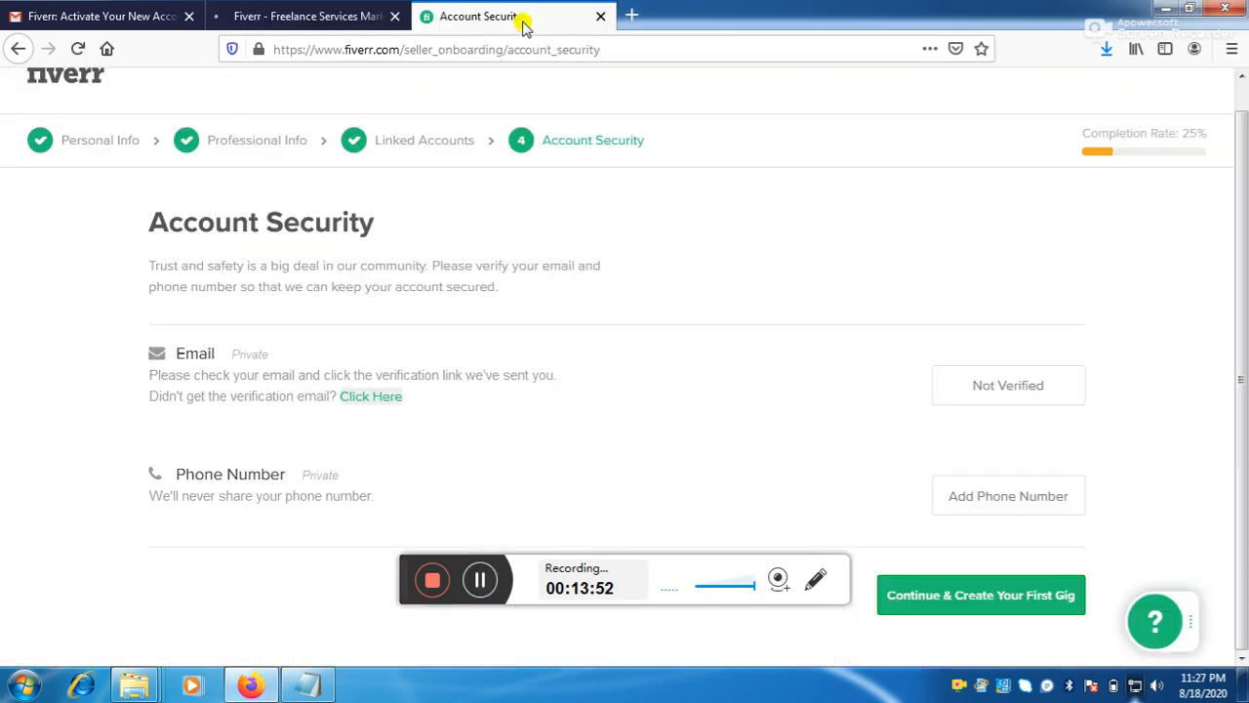
left_click(1016, 501)
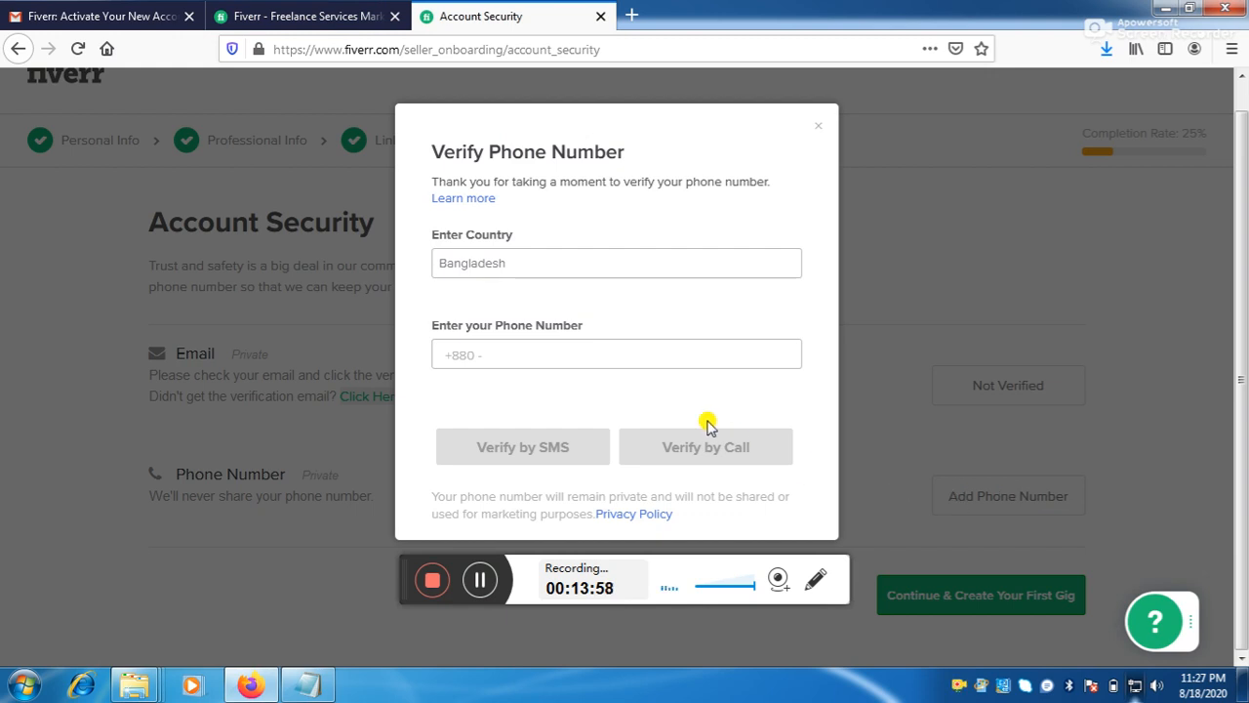
left_click(604, 264)
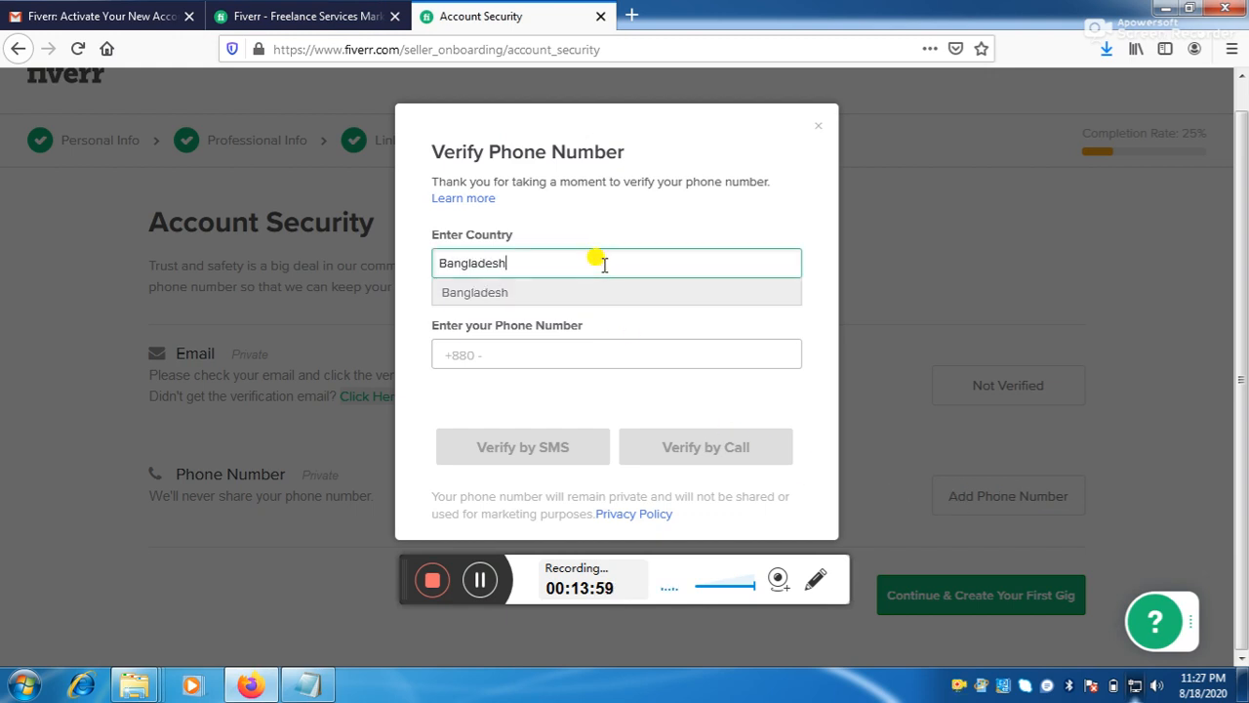
left_click(551, 353)
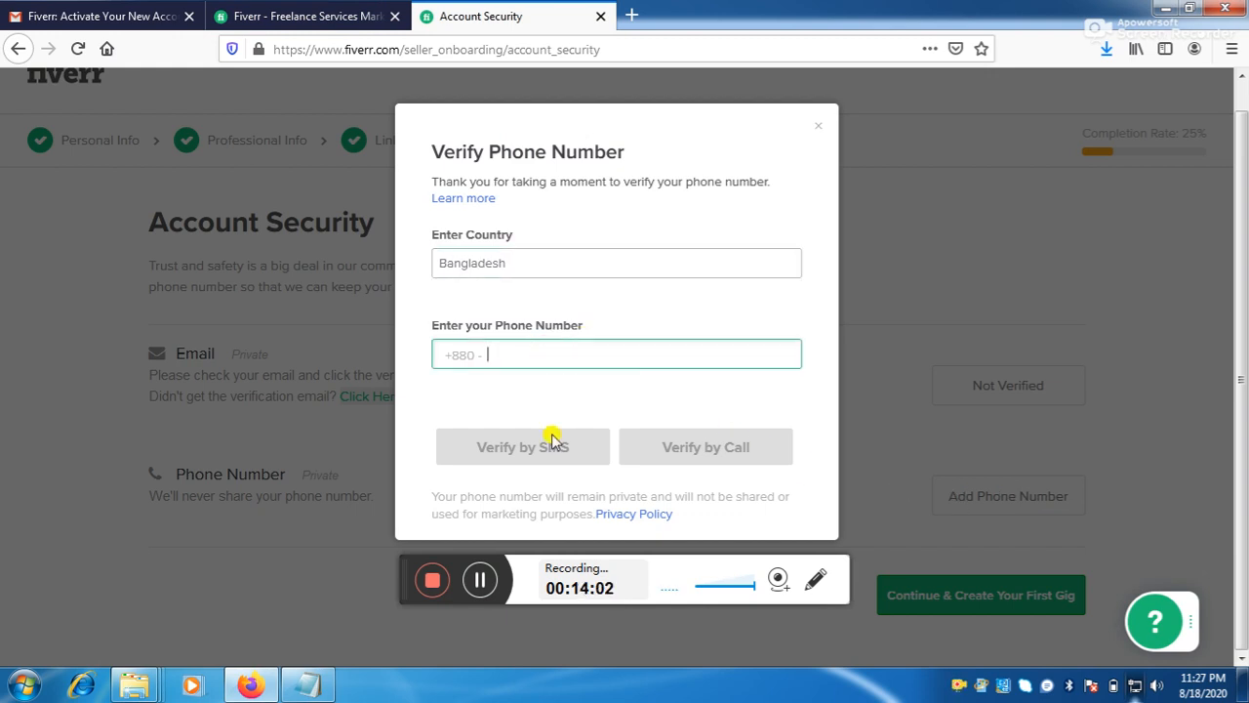
left_click(479, 577)
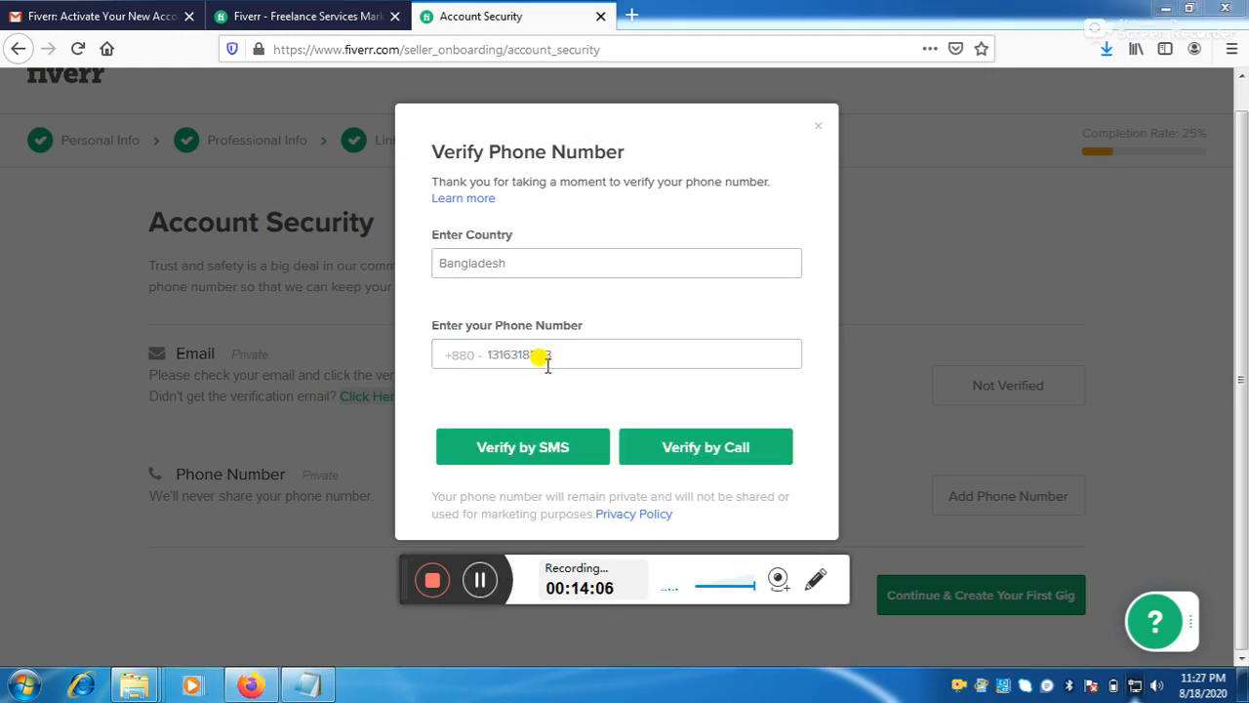
left_click(559, 449)
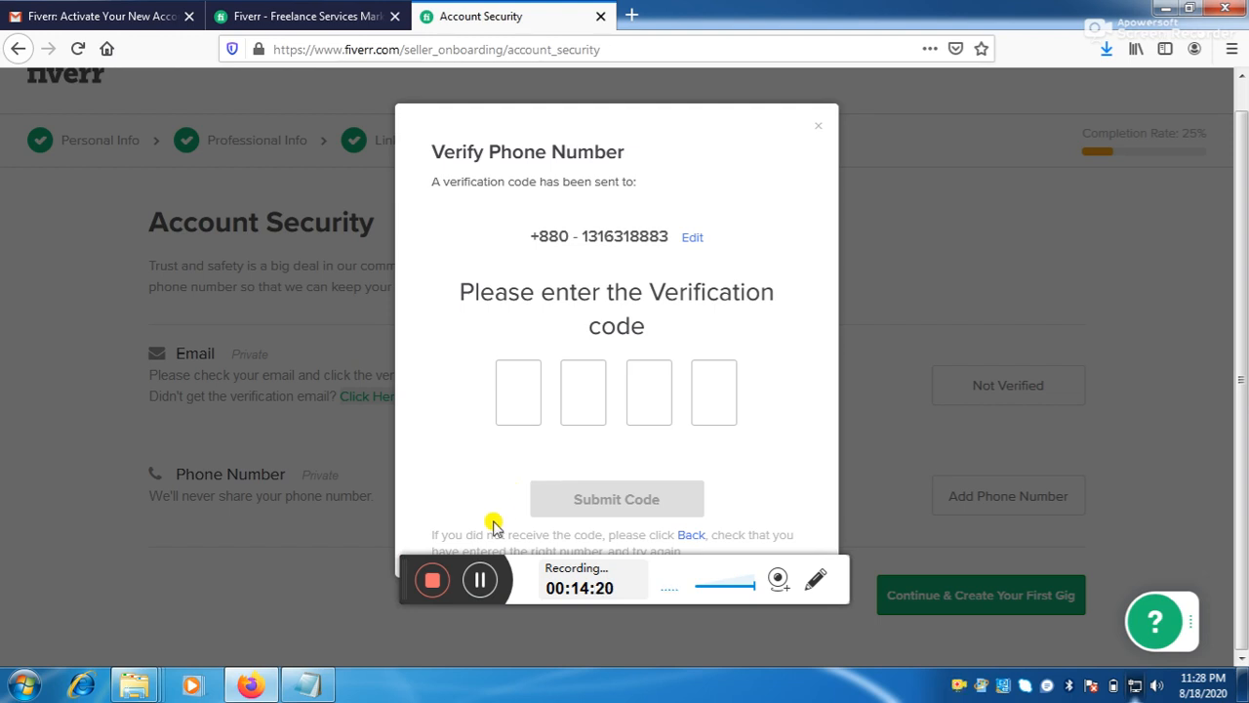
Step: Enter the four-digit SMS code, fix the mistyped digit, submit it and confirm Verification Complete
left_click(482, 576)
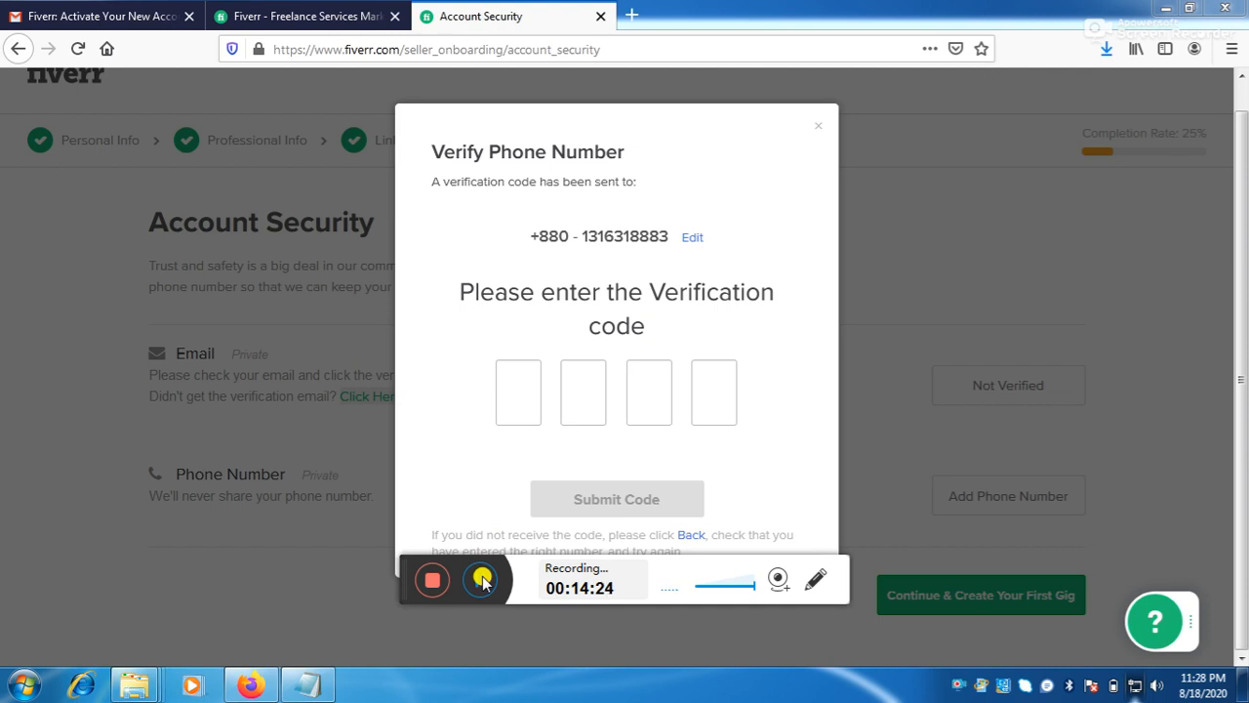
left_click(518, 394)
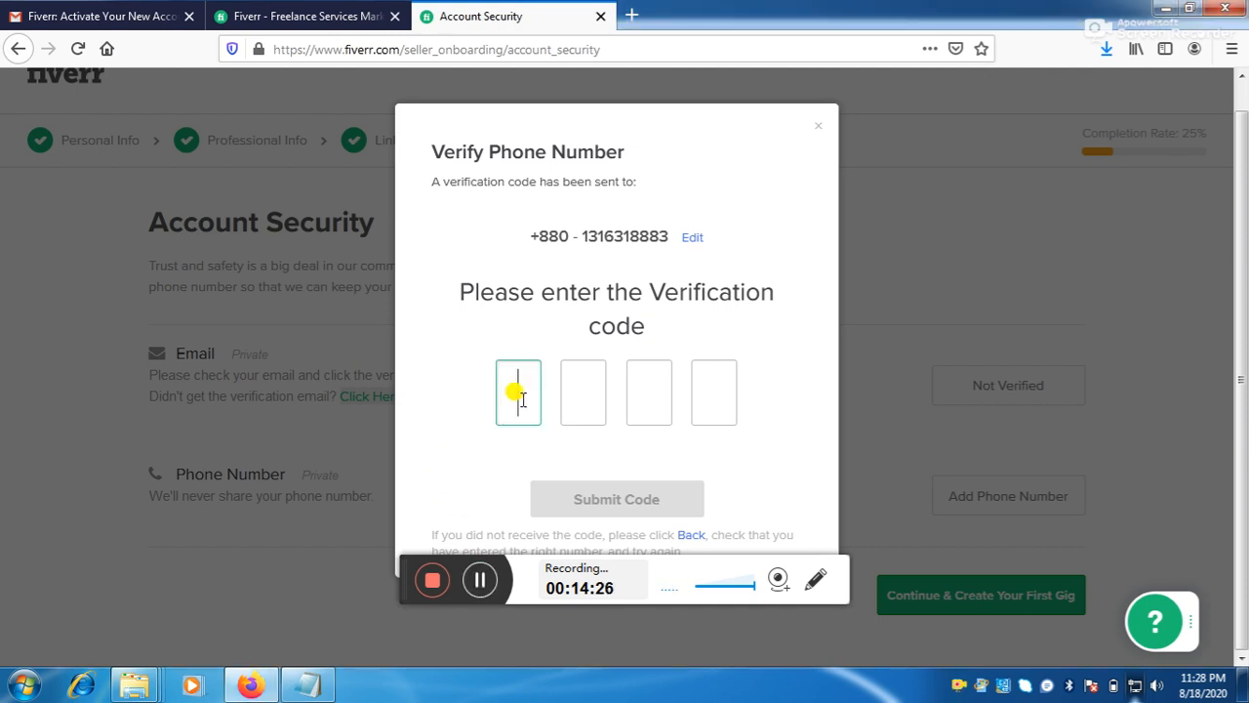
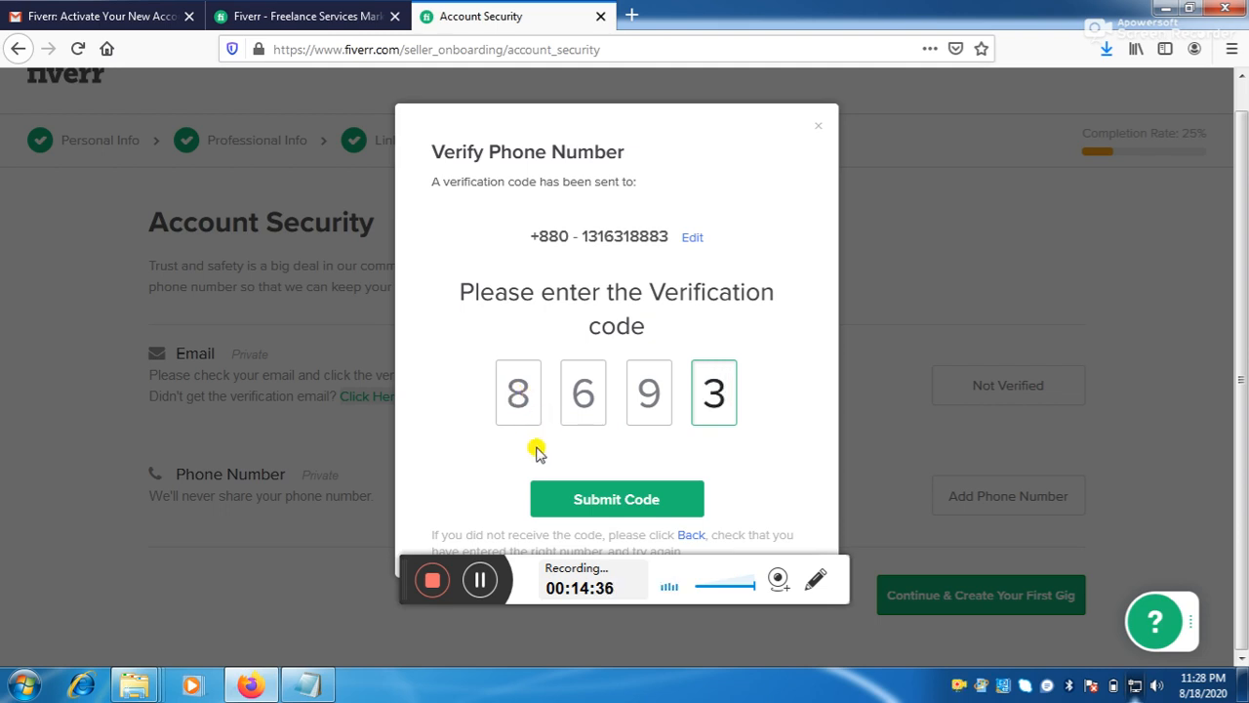
left_click(618, 499)
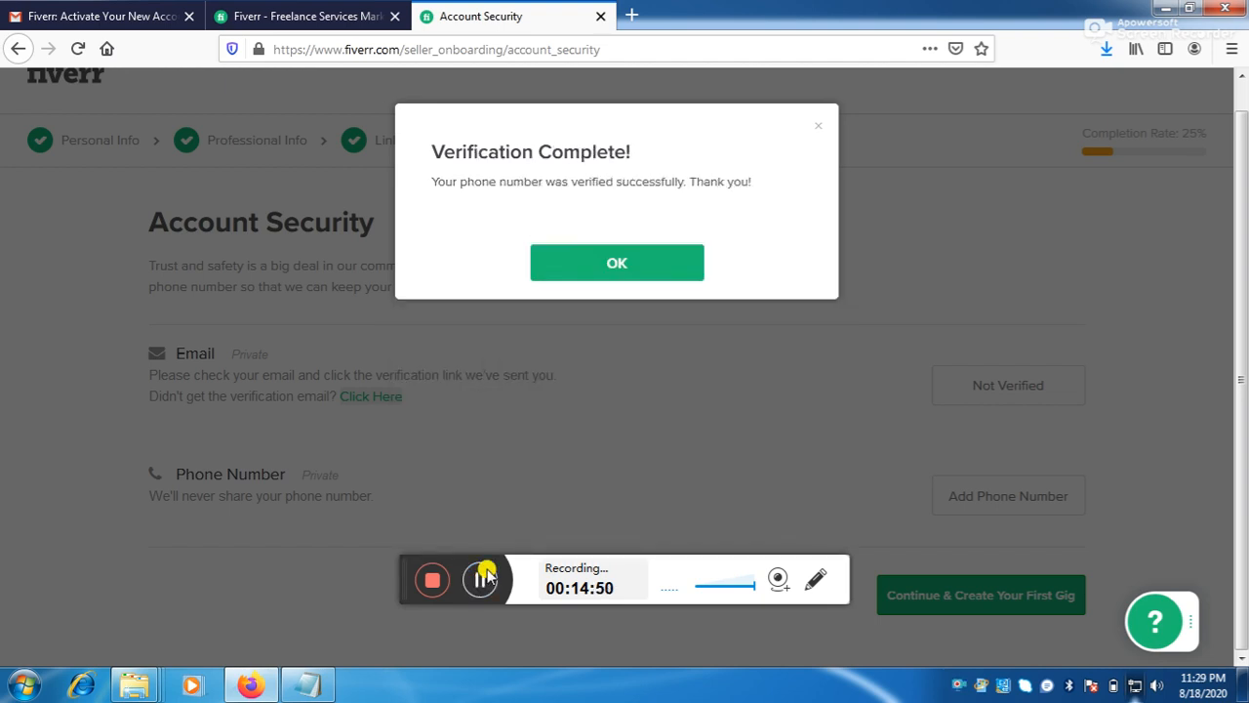
left_click(644, 259)
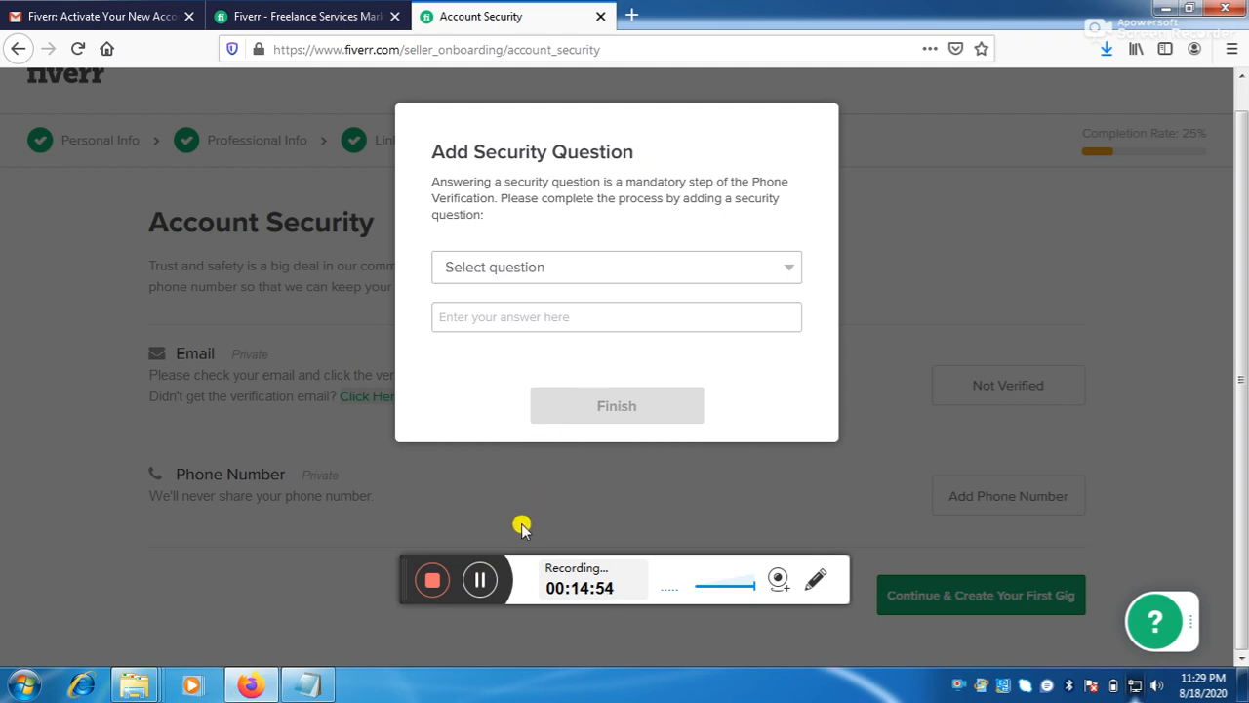
Step: Choose 'What was the name of your first pet?' as the security question, enter the answer and finish
left_click(652, 268)
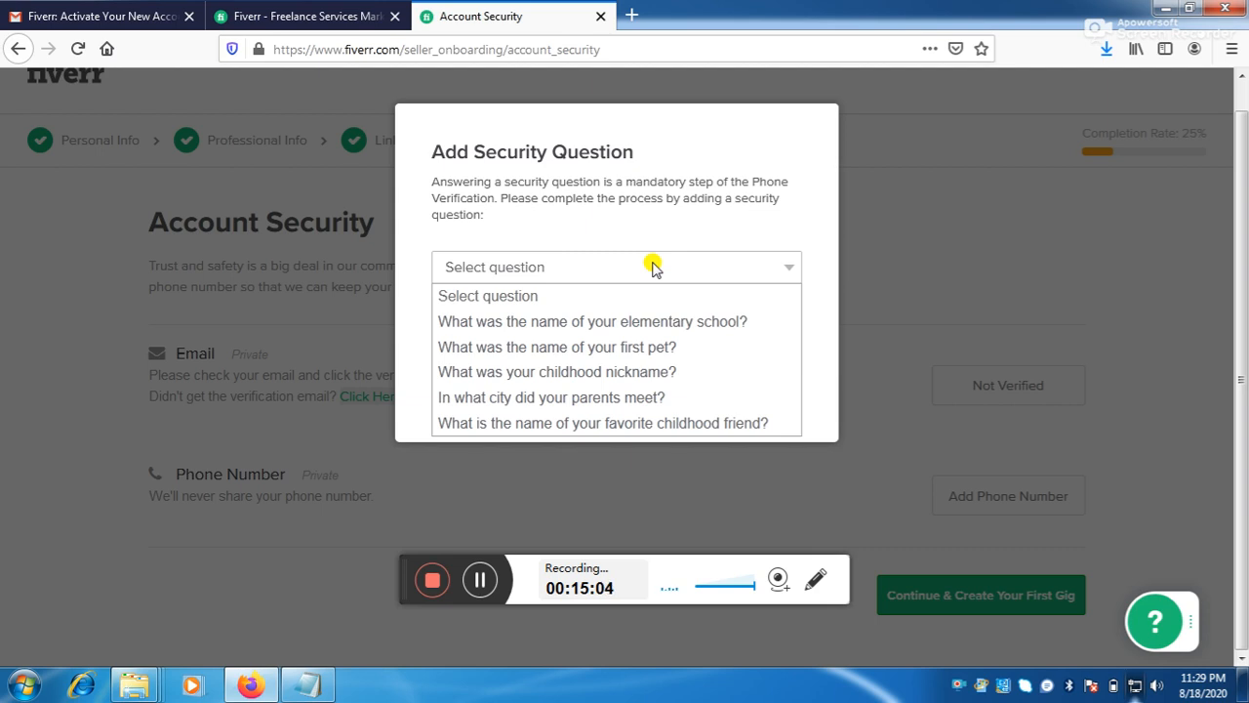
left_click(578, 348)
left_click(578, 311)
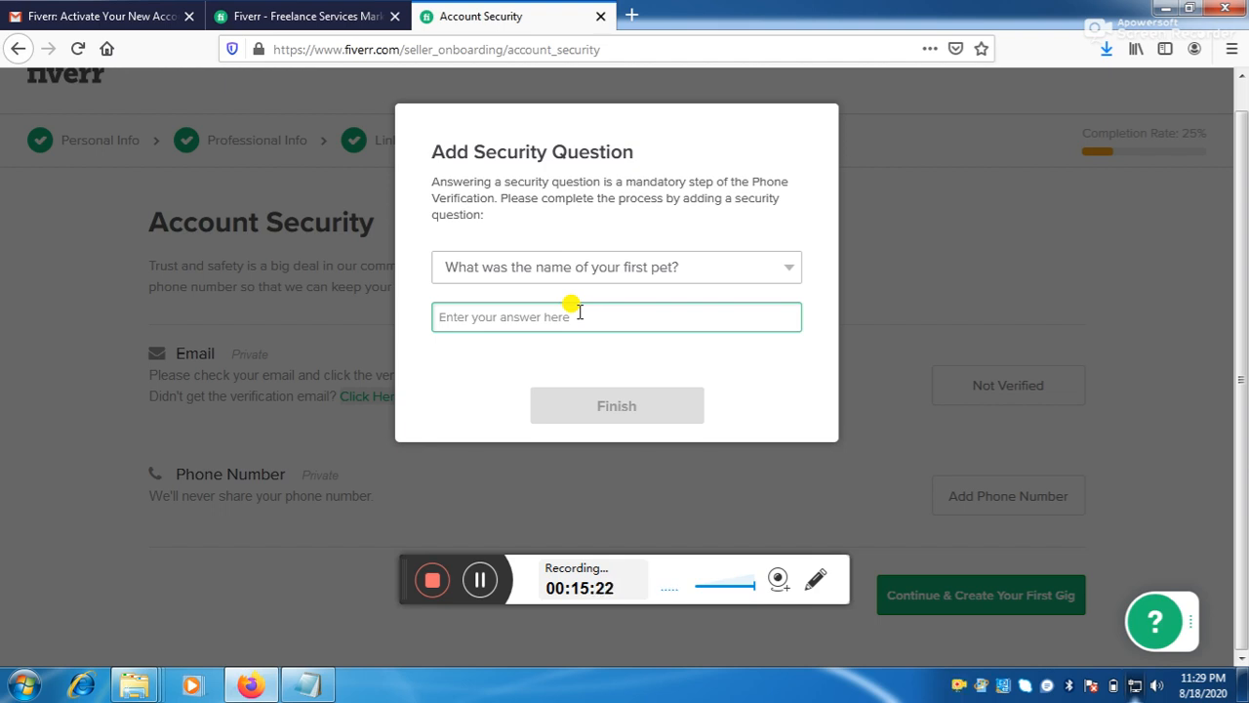
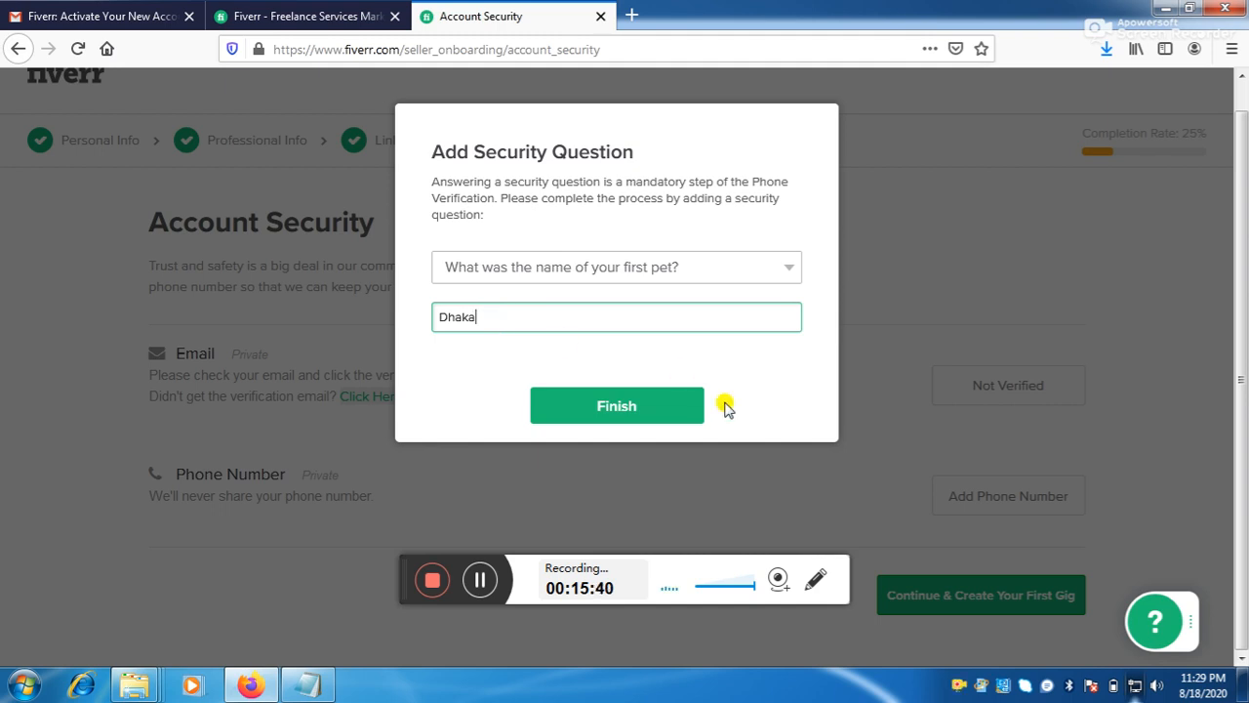
left_click(639, 413)
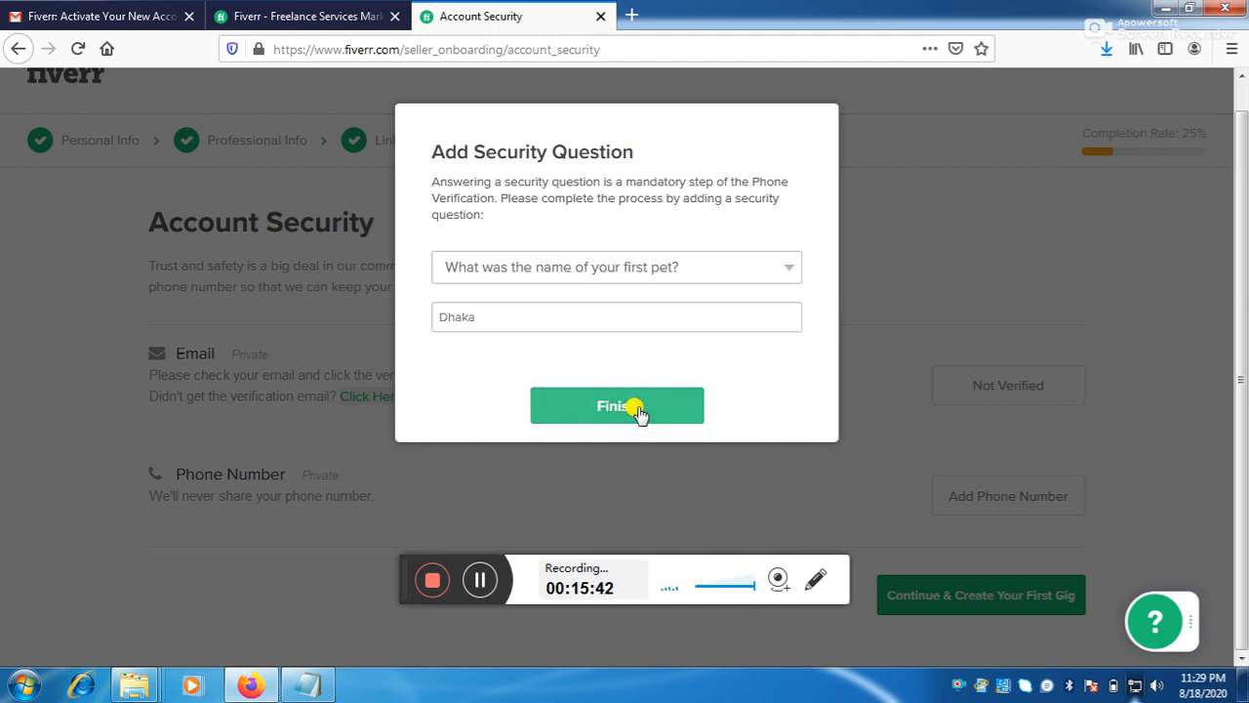
left_click(635, 262)
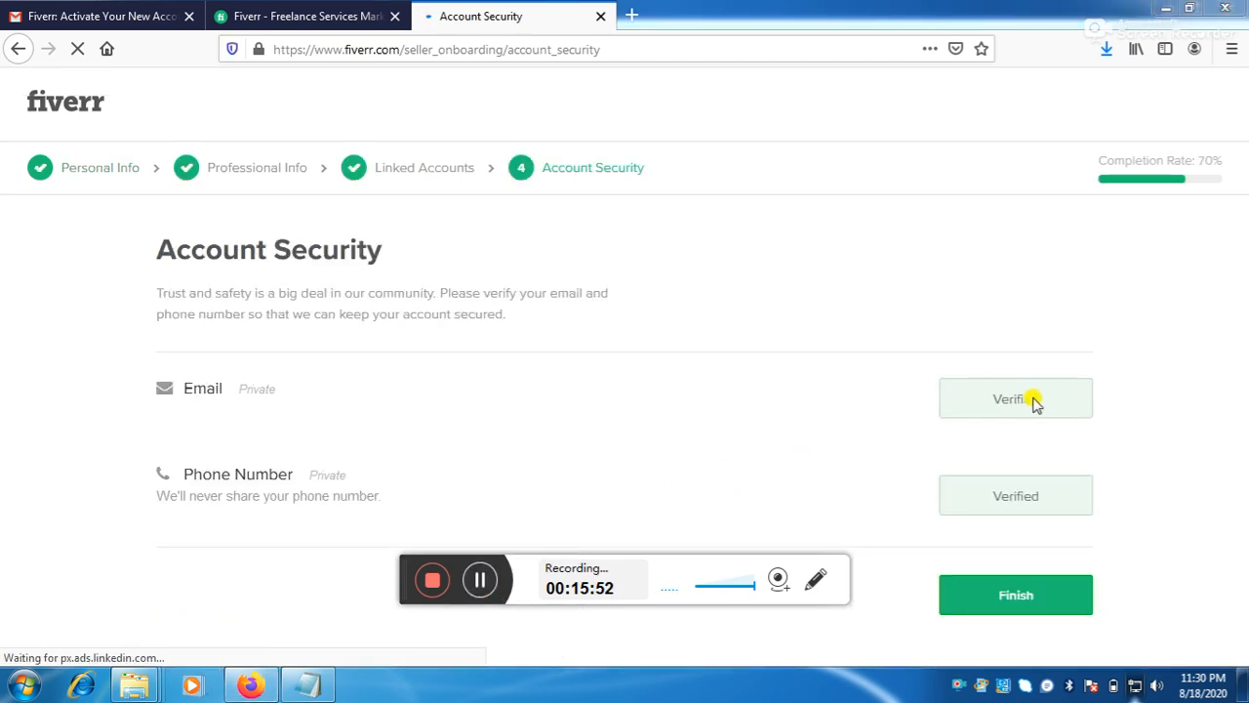
Step: Finish the seller onboarding and continue to creating the first gig
left_click(1015, 588)
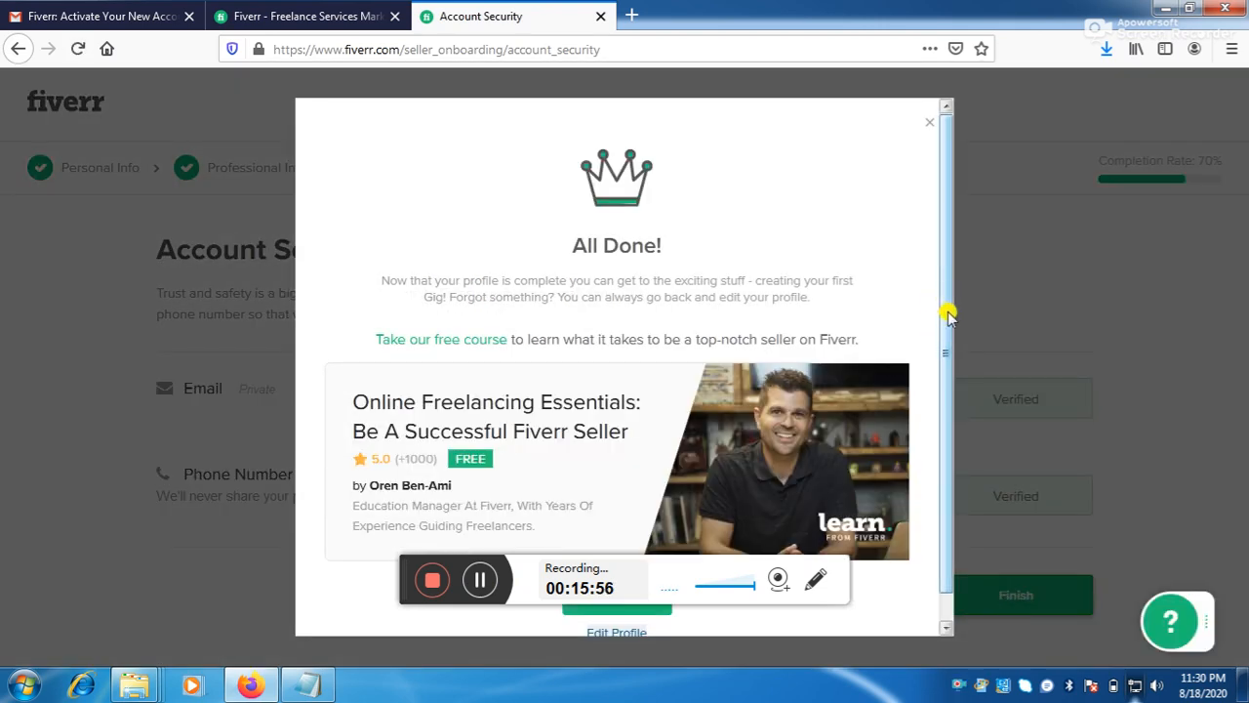
mouse_move(950, 317)
left_mouse_down()
mouse_move(951, 398)
mouse_move(928, 309)
left_mouse_up()
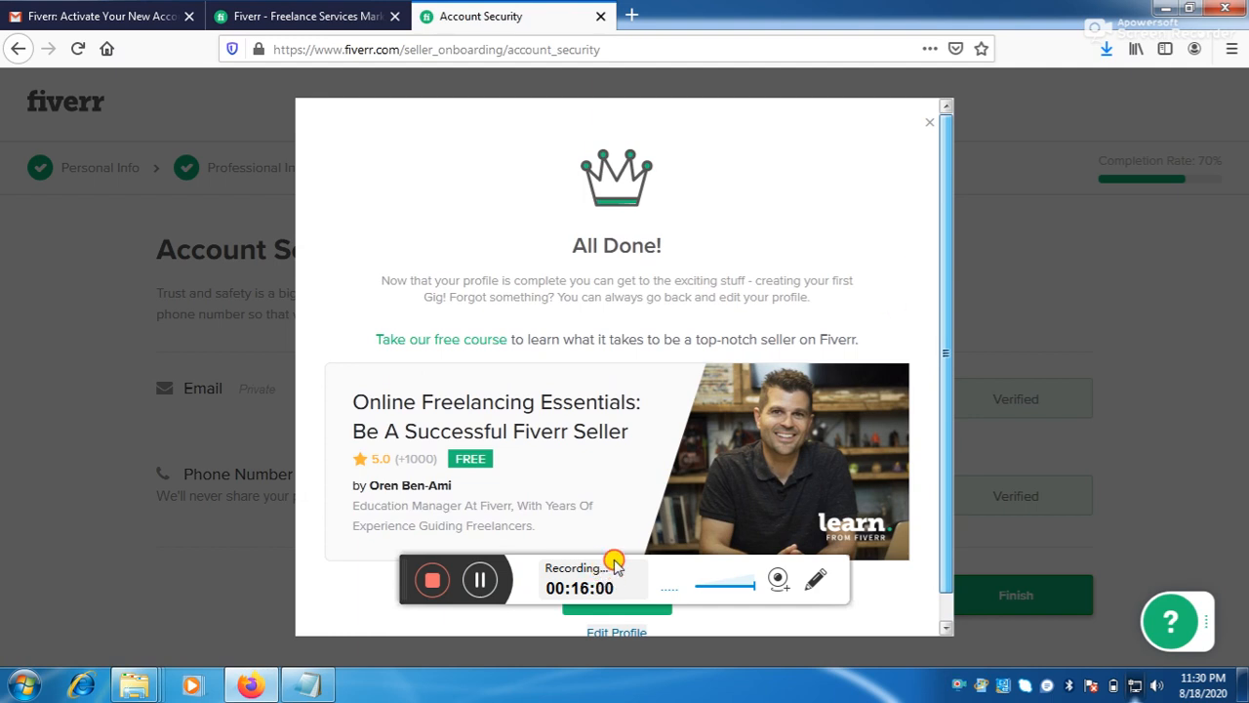
left_click(629, 612)
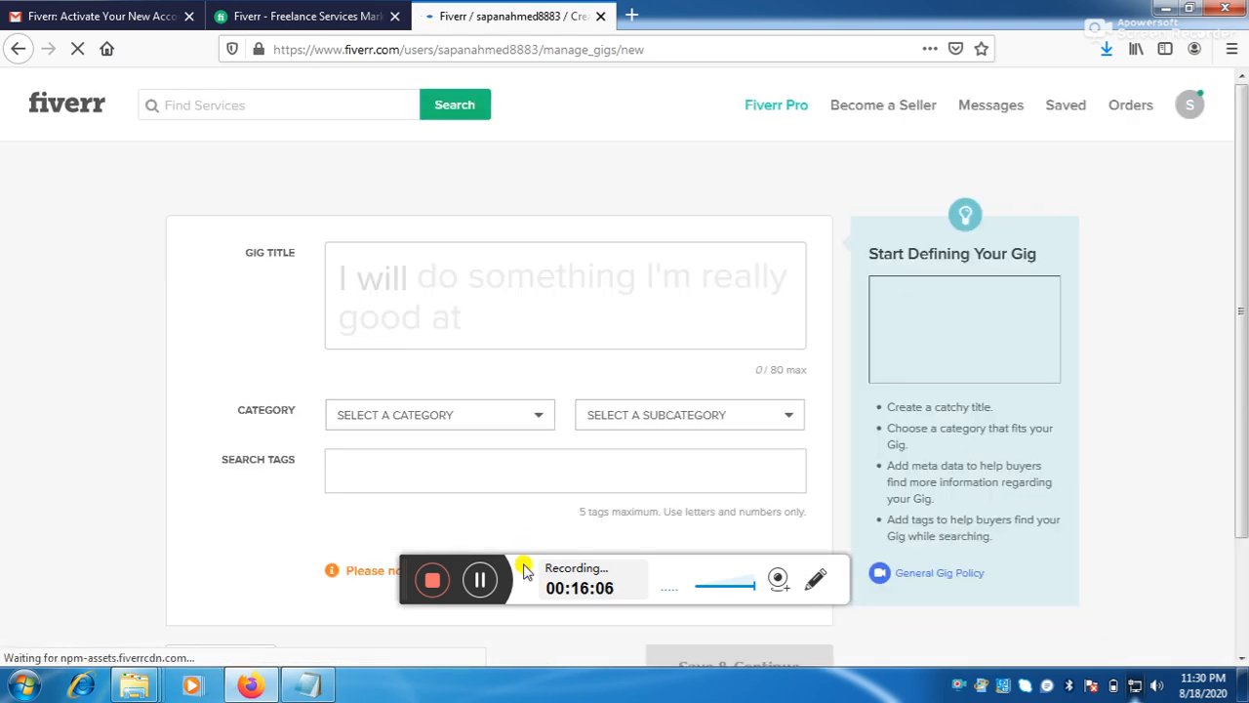
Step: Place the cursor in the empty Gig Title field and bring up the Notepad gig notes
left_click(583, 338)
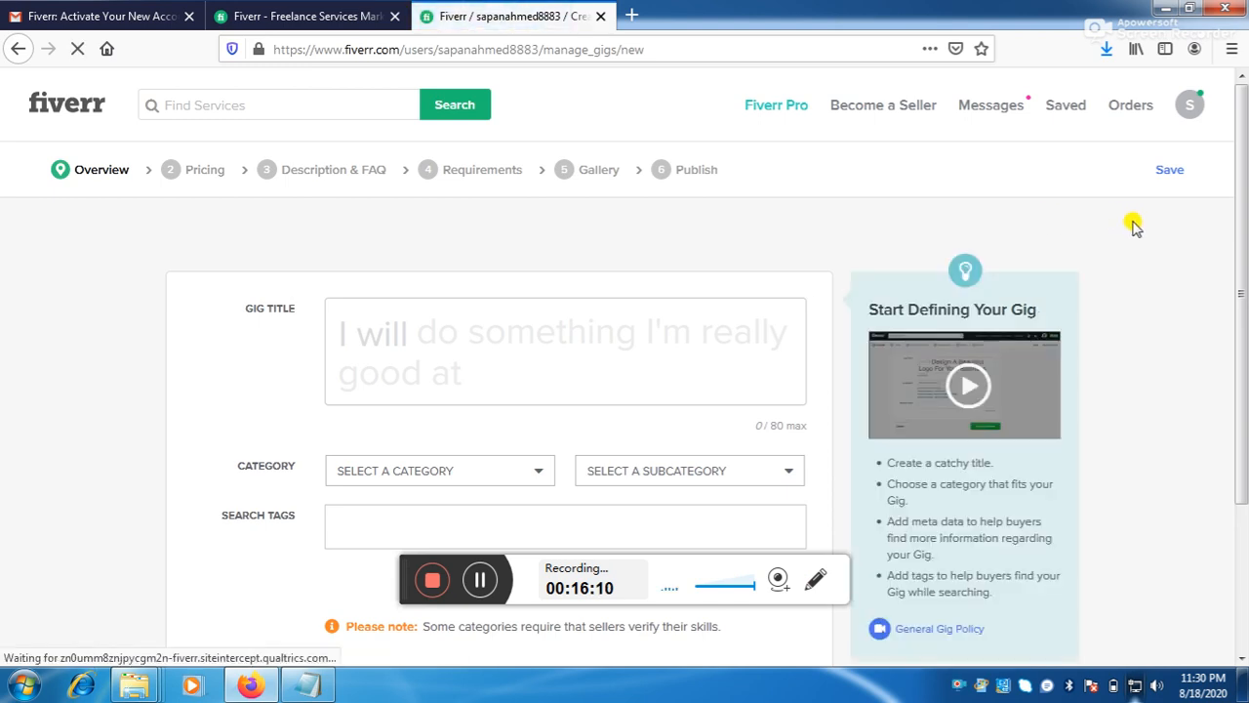
left_click_drag(1241, 225, 1238, 264)
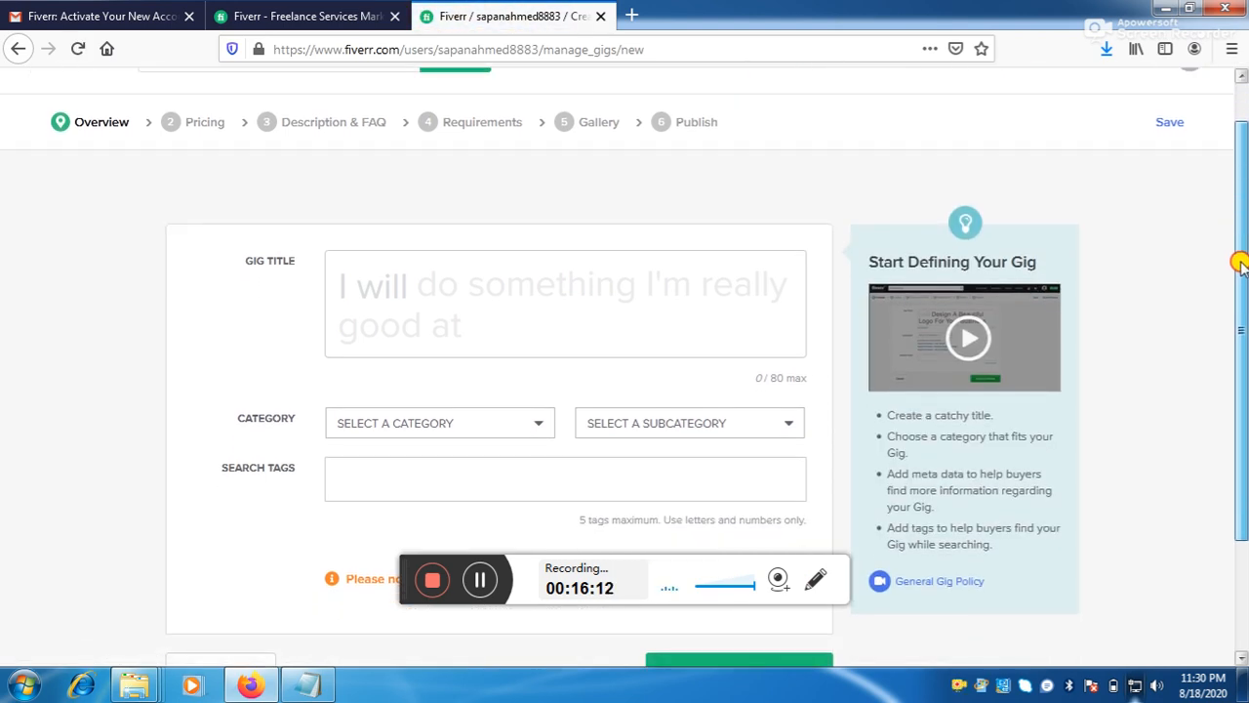
left_click(678, 276)
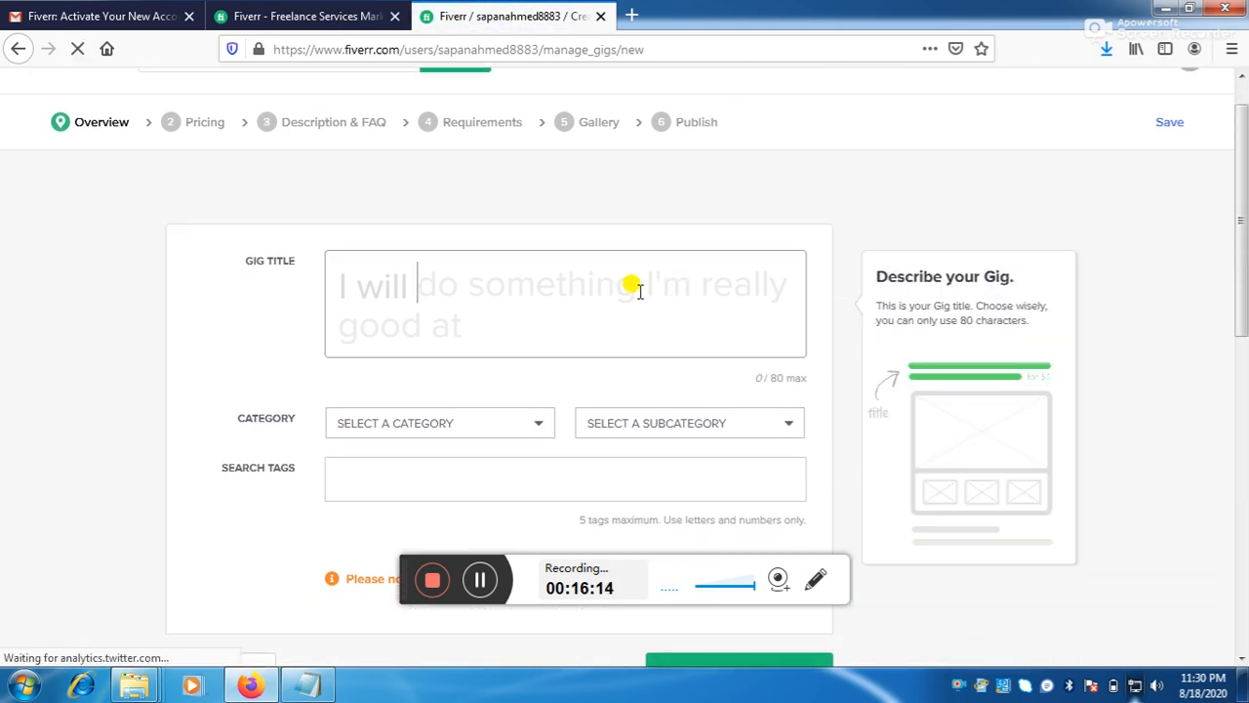
left_click(318, 686)
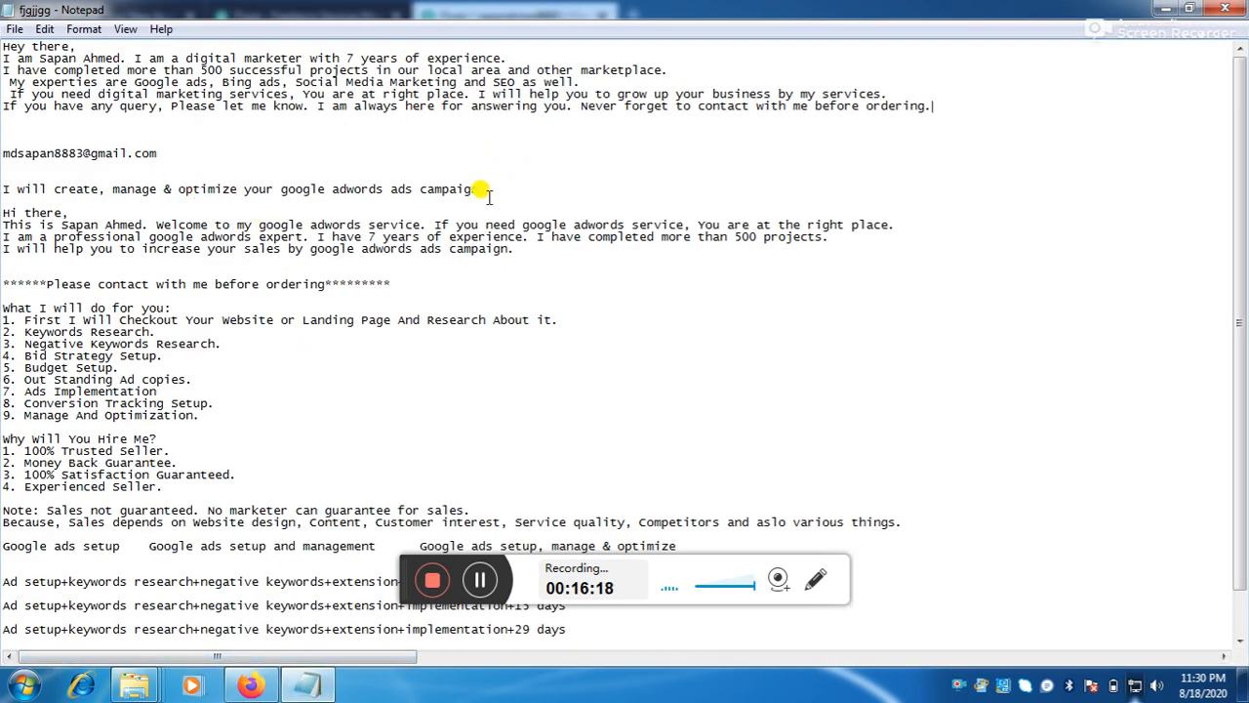
Step: Copy the prepared gig title line from Notepad and minimize Notepad
left_click_drag(478, 189, 2, 173)
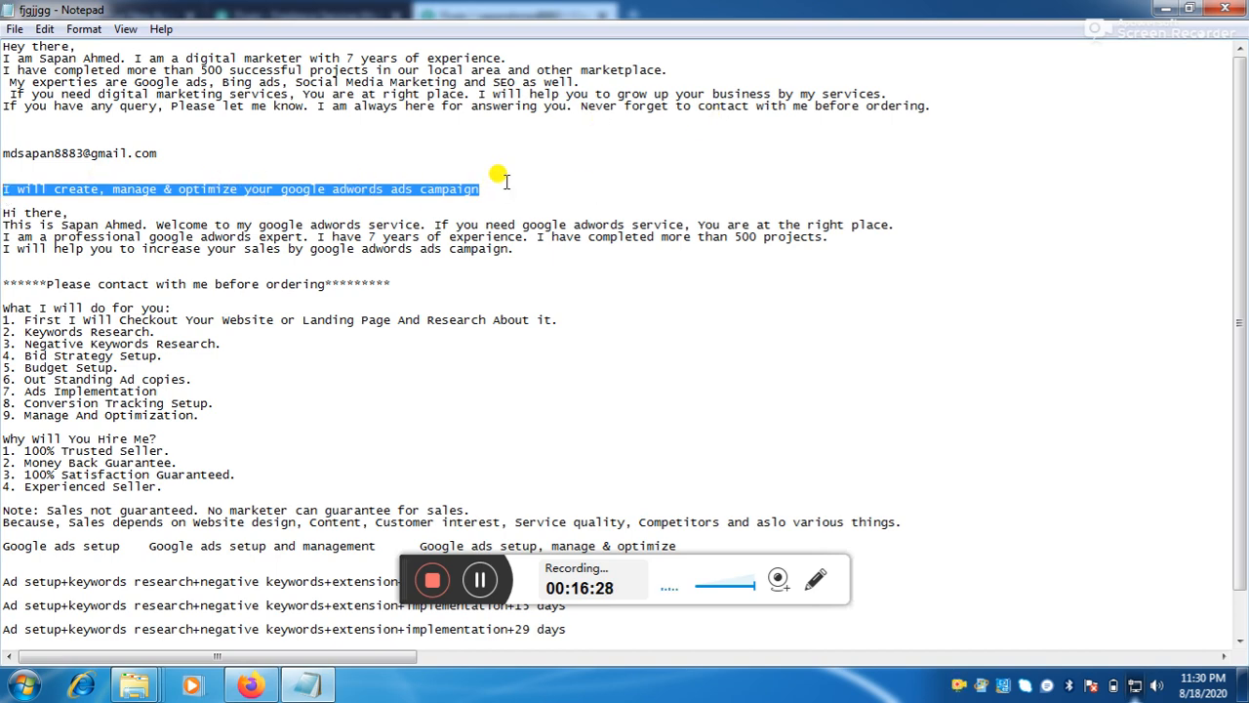
left_click(1165, 8)
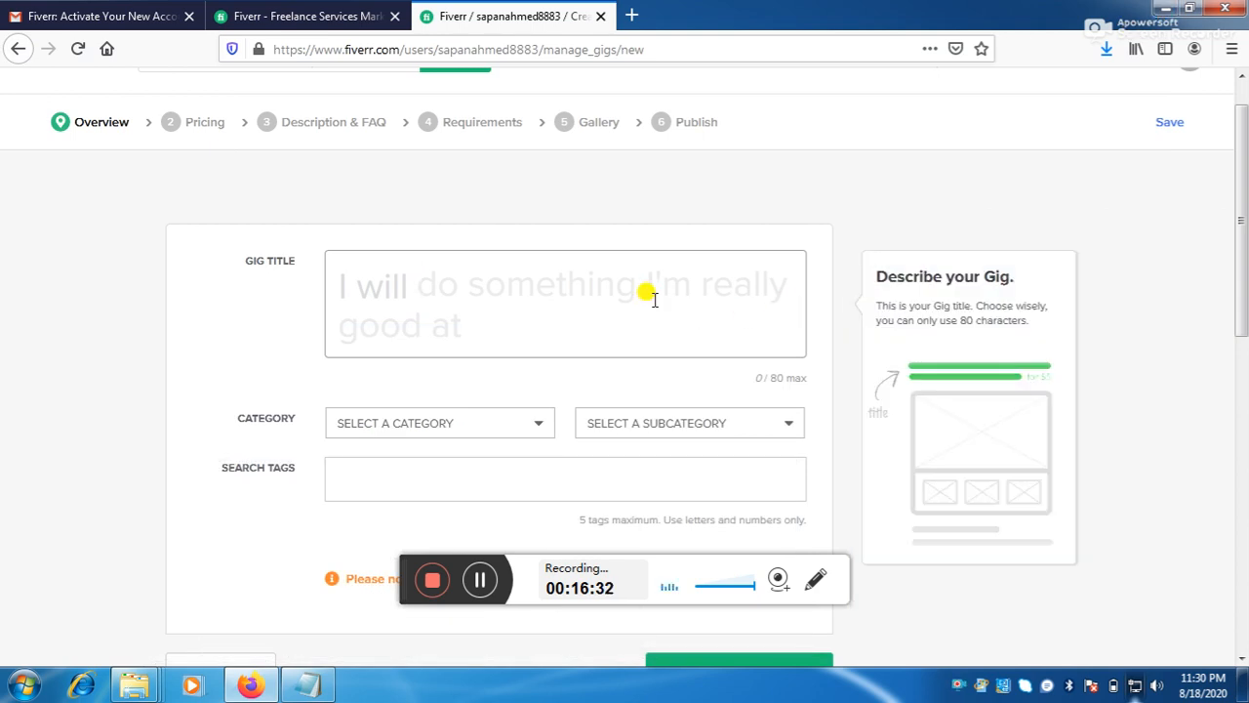
Step: Paste the gig title and delete the duplicated 'I will', leaving 58/80 characters
key("ctrl+v")
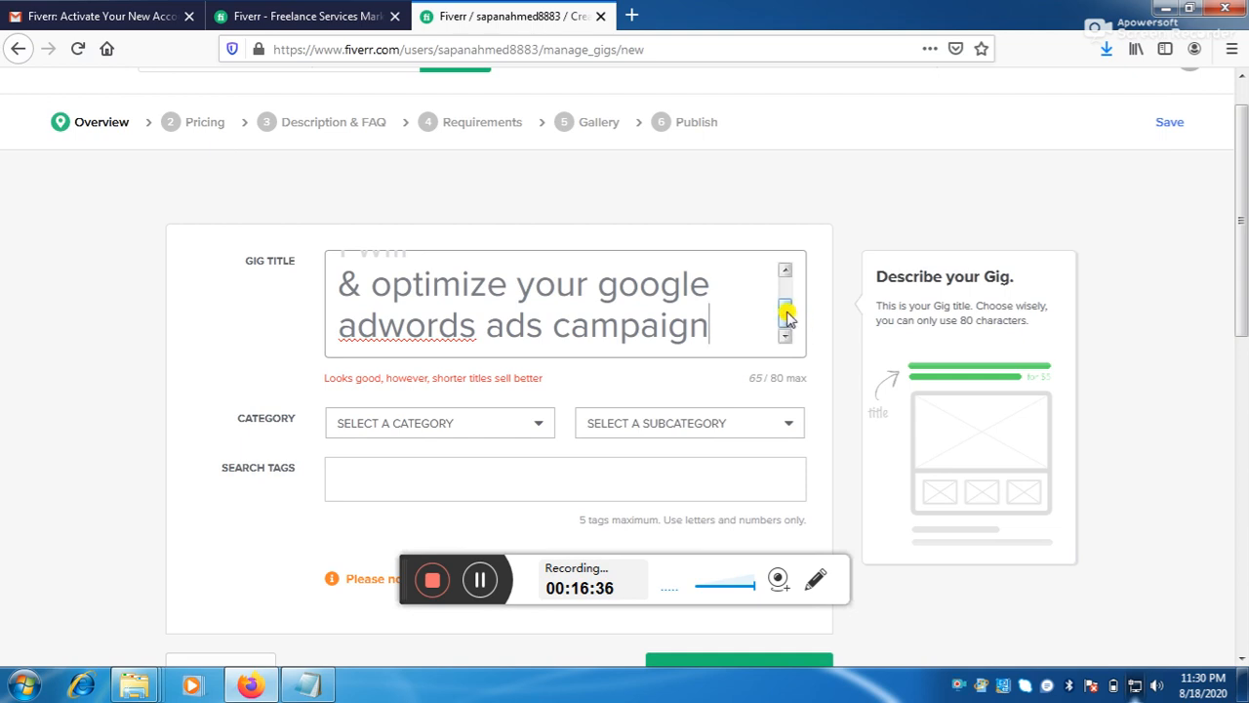
left_click_drag(786, 315, 783, 279)
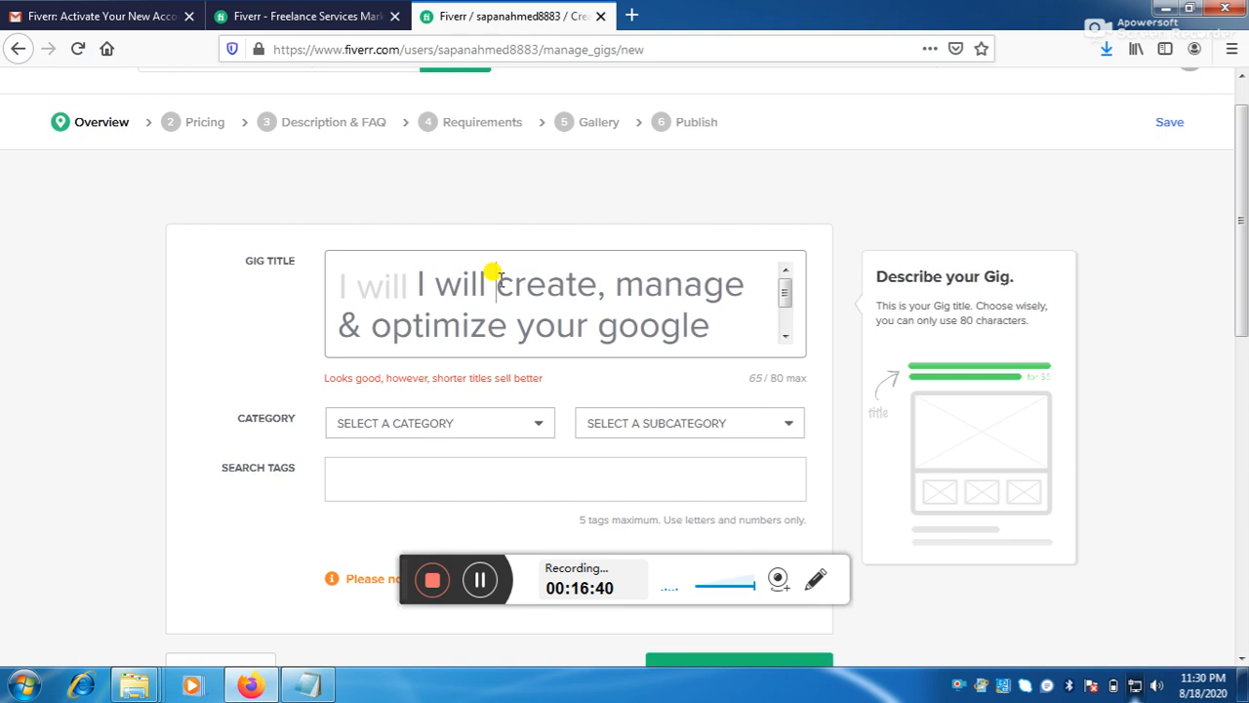
key("BackSpace")
key("BackSpace")
key("BackSpace")
key("BackSpace")
key("BackSpace")
key("BackSpace")
key("BackSpace")
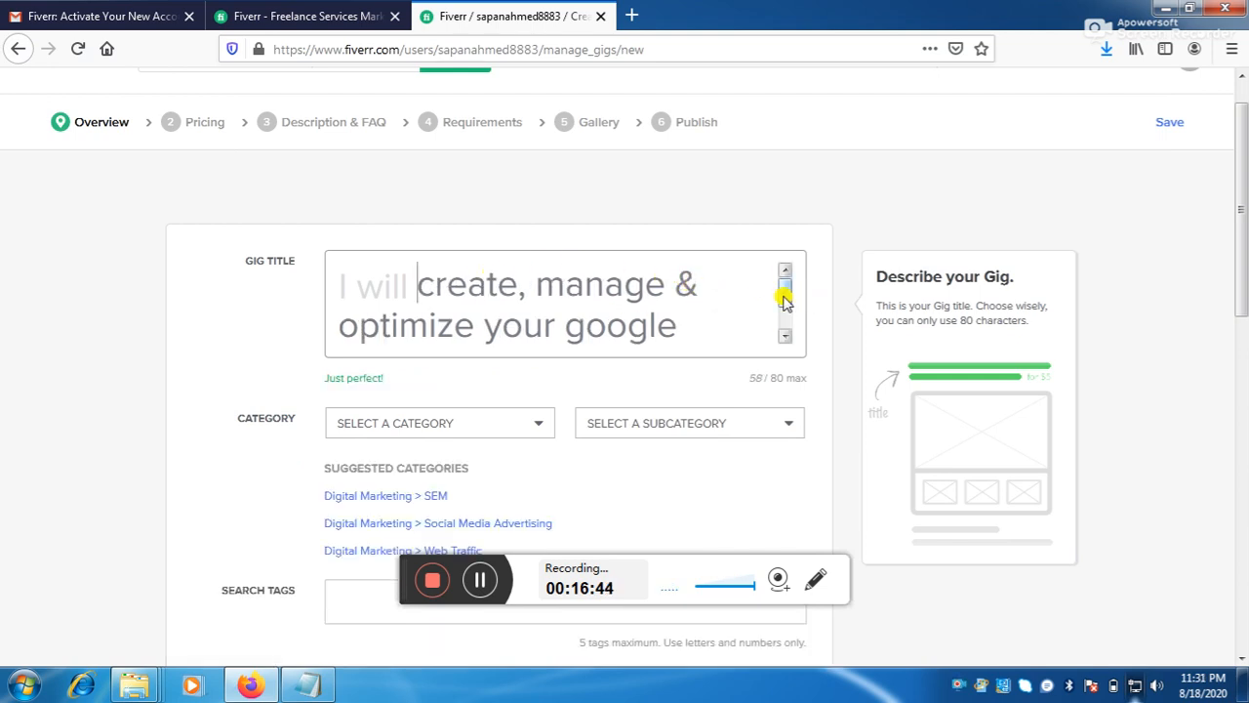
left_click_drag(786, 296, 785, 302)
left_click_drag(785, 309, 785, 345)
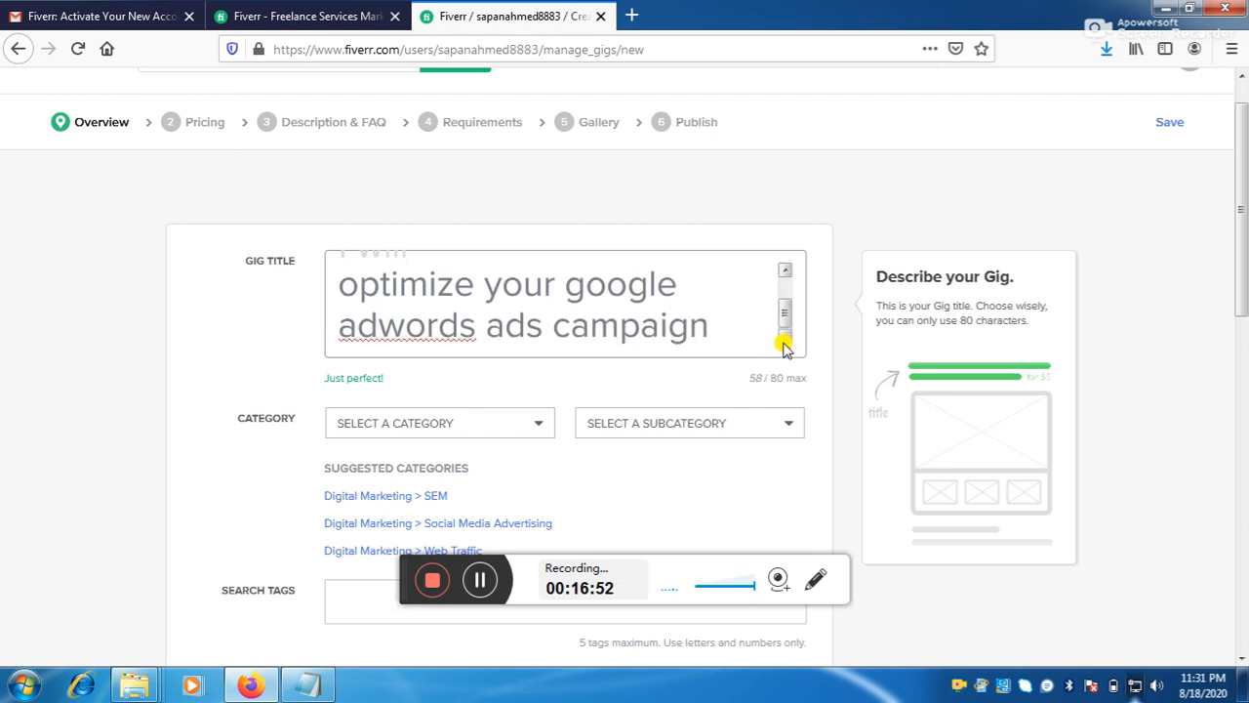
Step: Set the gig category to Digital Marketing and the subcategory to SEM
left_click(535, 431)
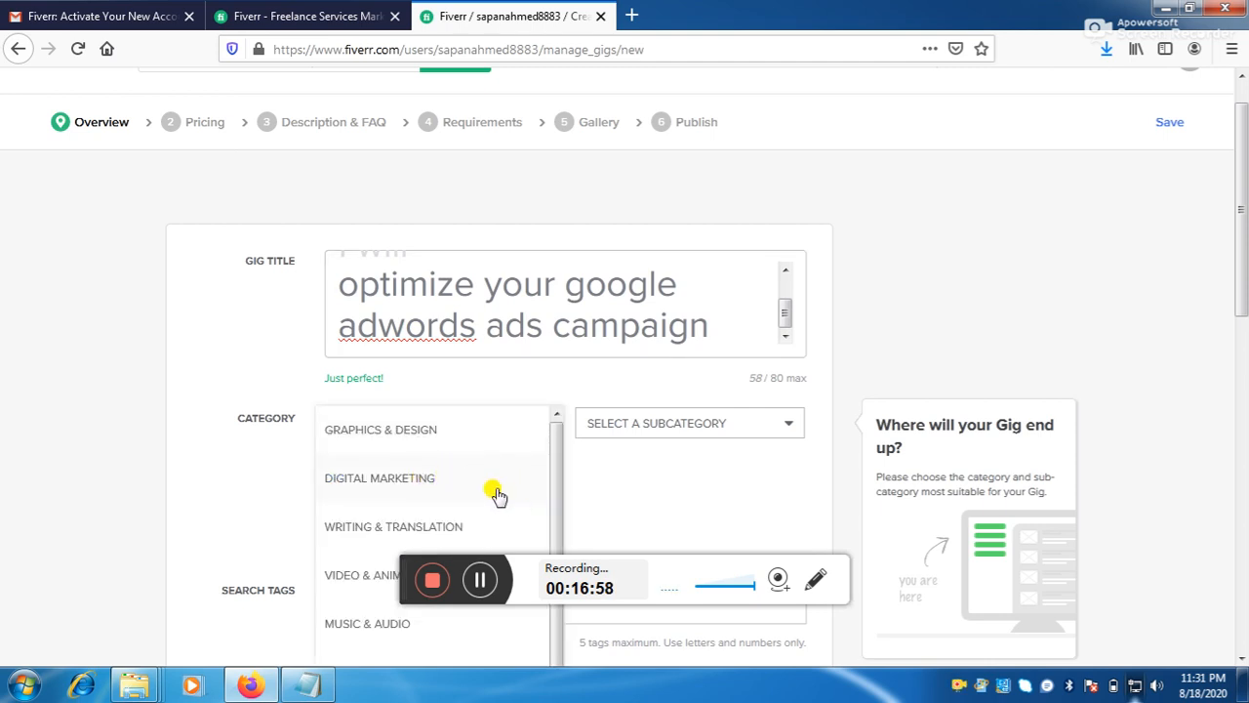
mouse_move(560, 490)
left_mouse_down()
mouse_move(549, 550)
mouse_move(547, 488)
left_mouse_up()
left_click(430, 476)
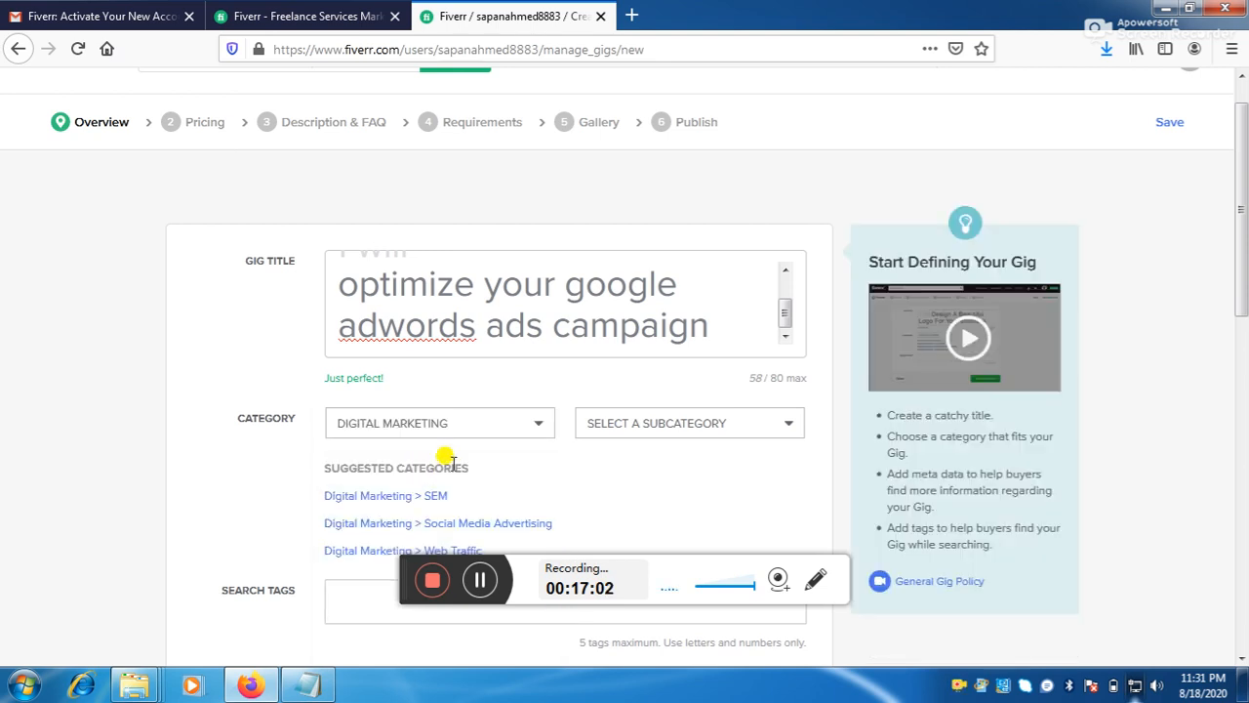
left_click(702, 422)
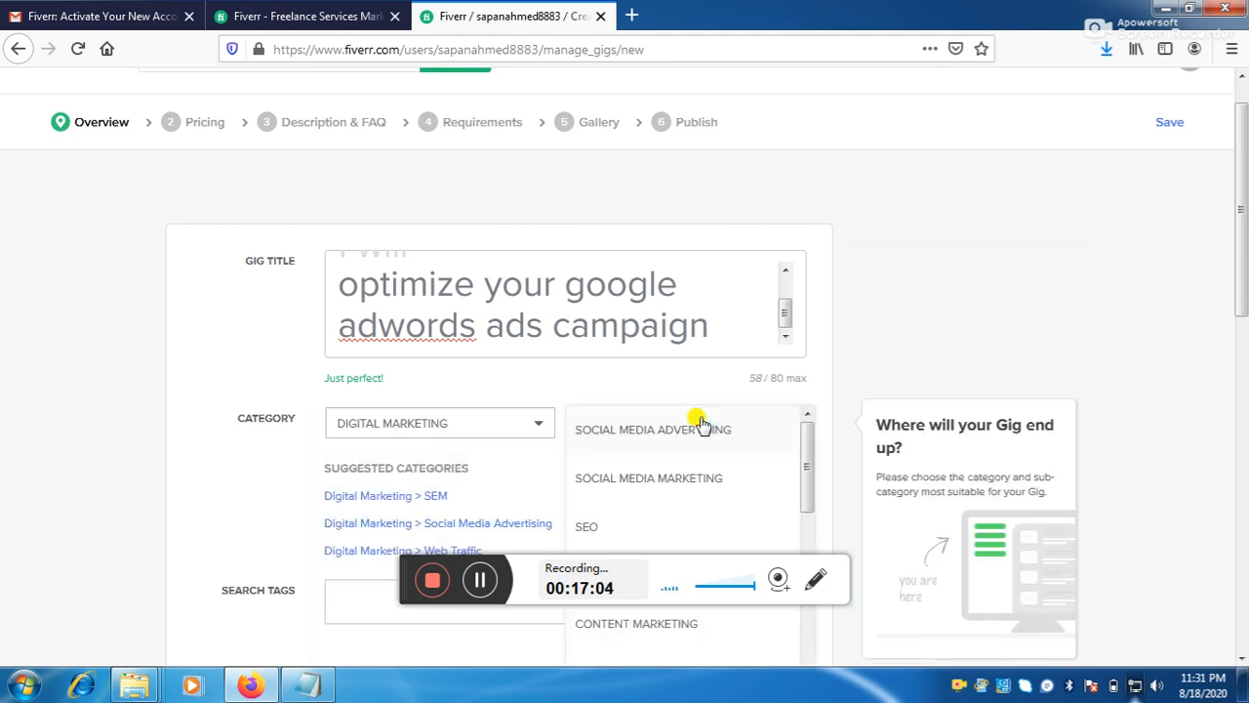
left_click_drag(806, 455, 730, 583)
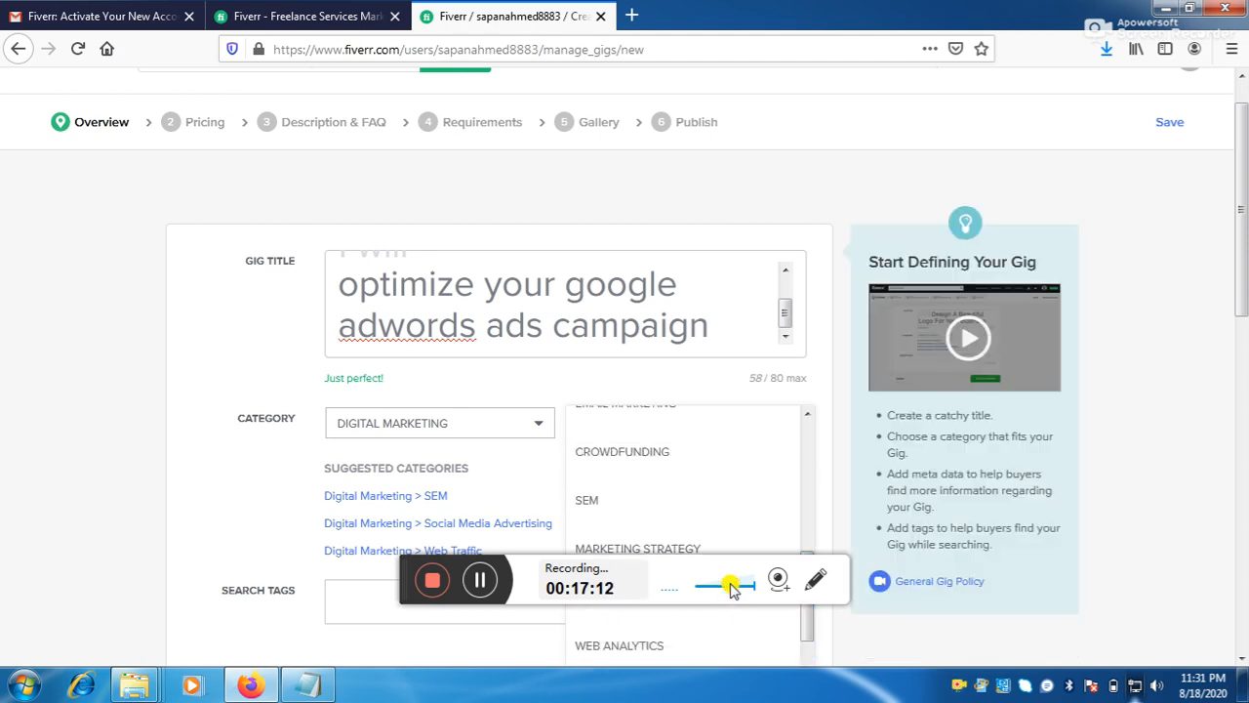
left_click(620, 503)
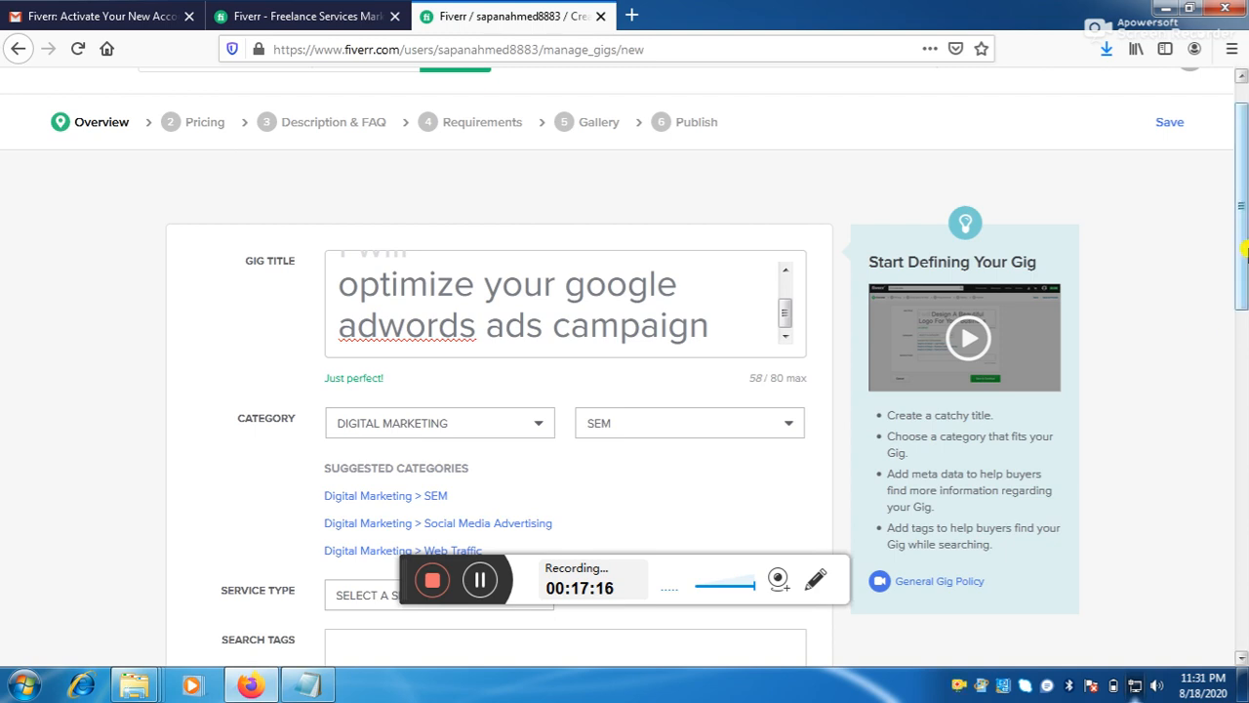
Step: Choose Search Engine Marketing Management from the Service Type dropdown
left_click_drag(1241, 244, 1244, 351)
left_click(520, 376)
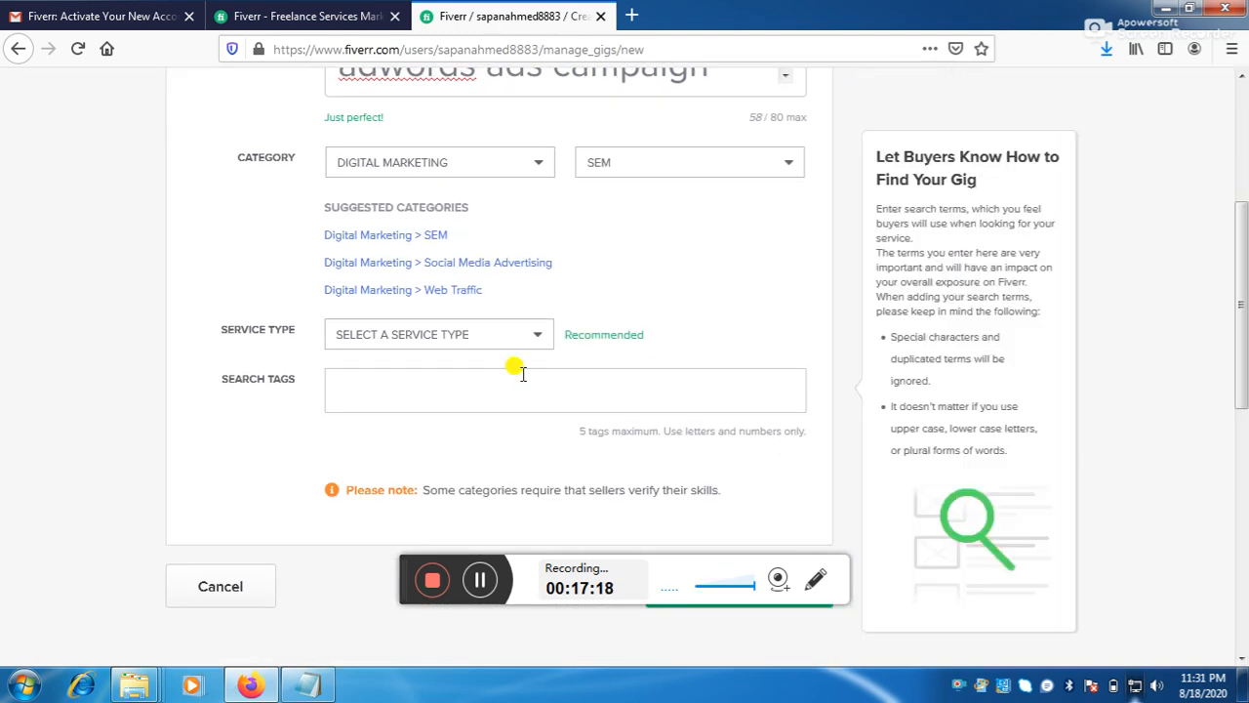
left_click(520, 337)
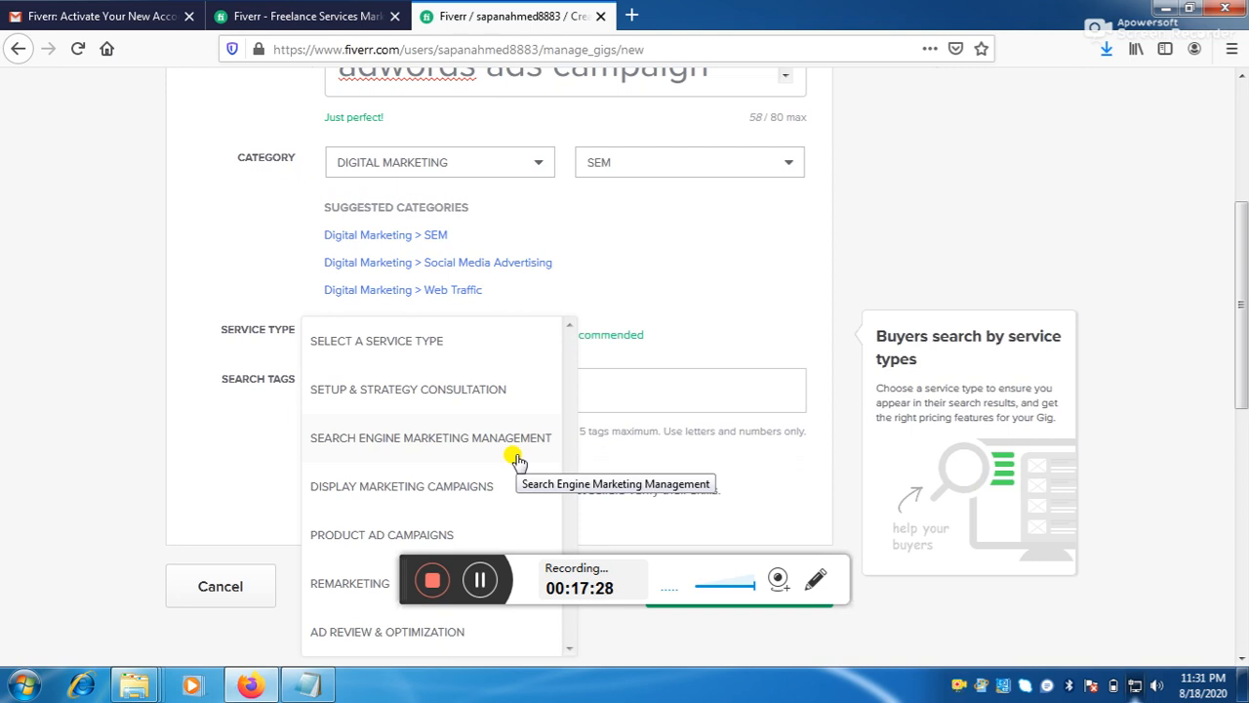
left_click(448, 444)
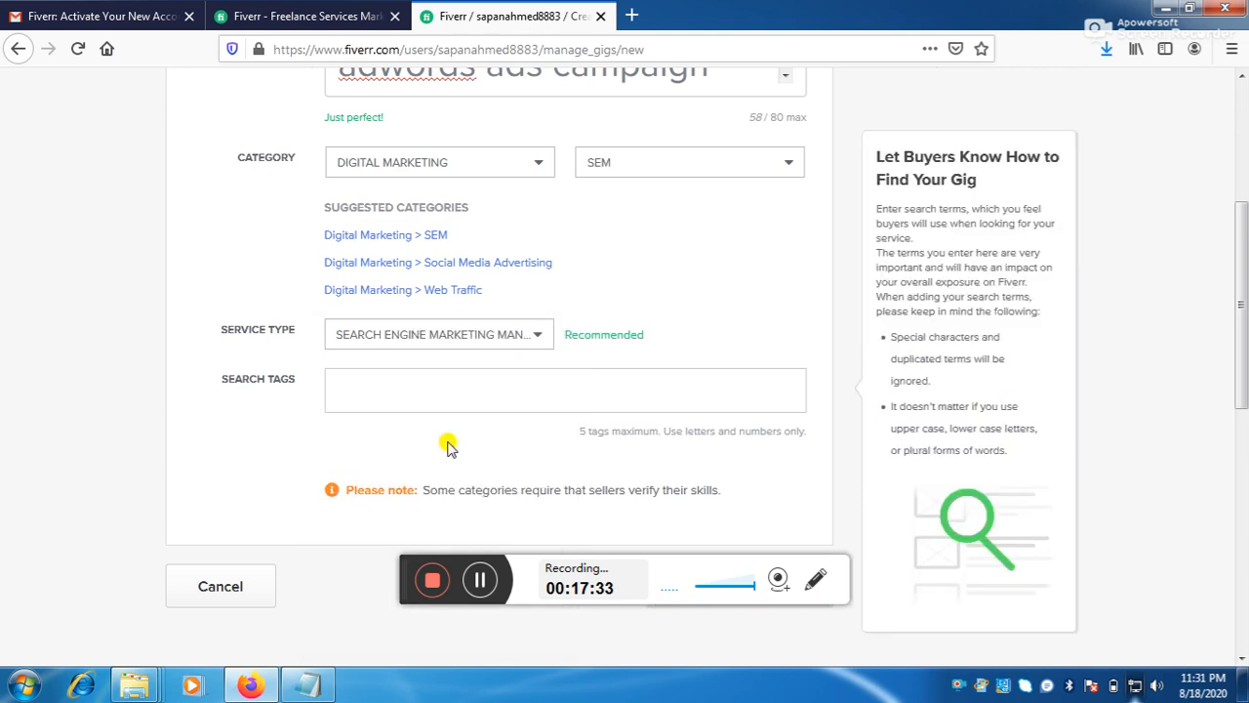
left_click(470, 375)
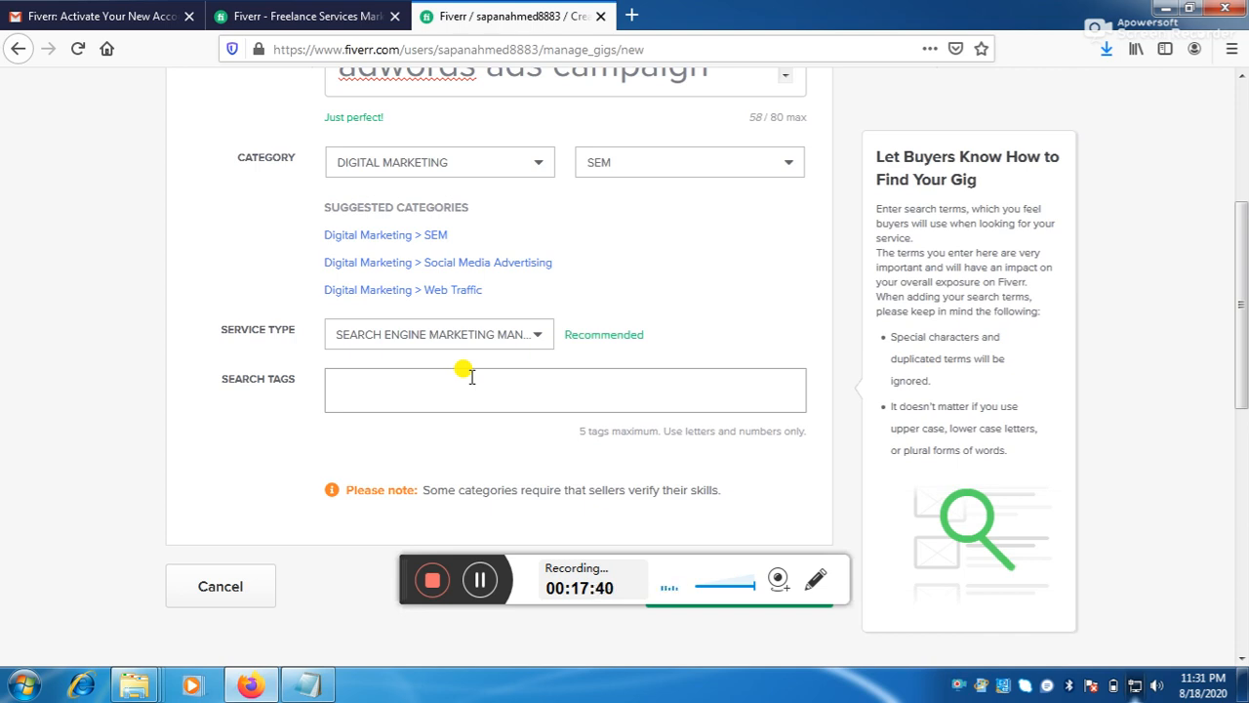
Step: In Notepad, try selecting 'google adwords' on the tags line, then minimize Notepad
left_click(316, 683)
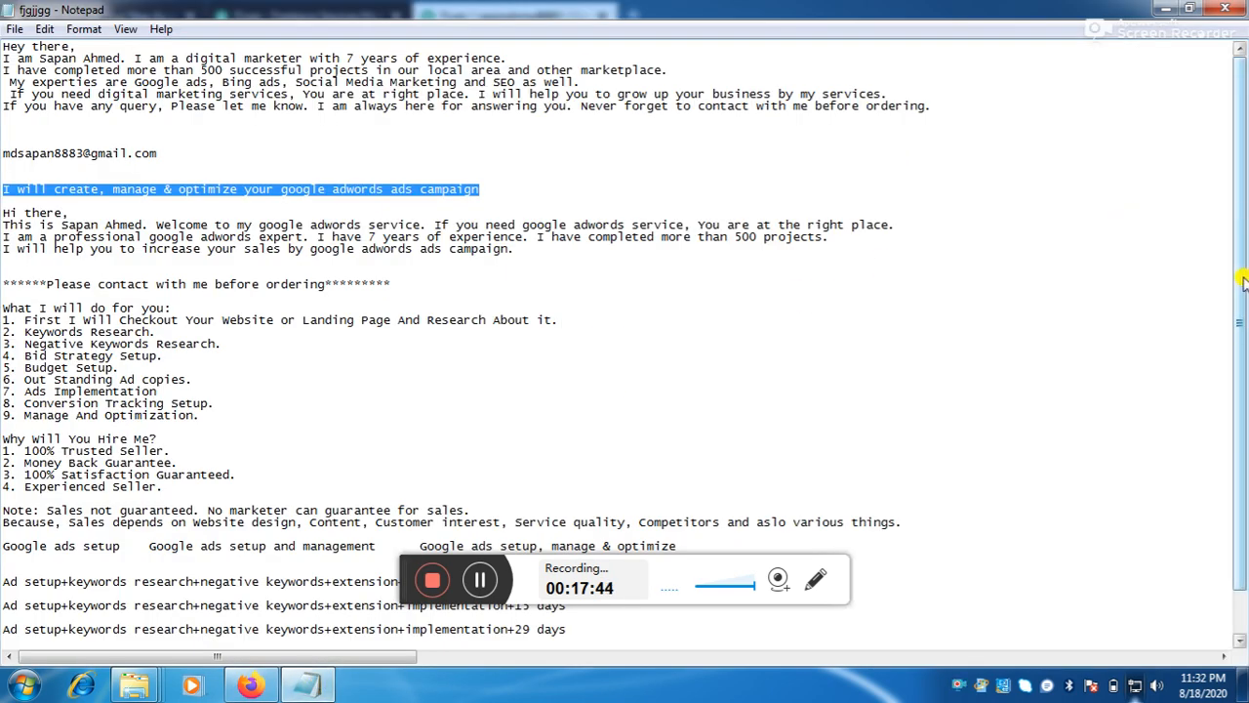
left_click_drag(1241, 383, 1241, 421)
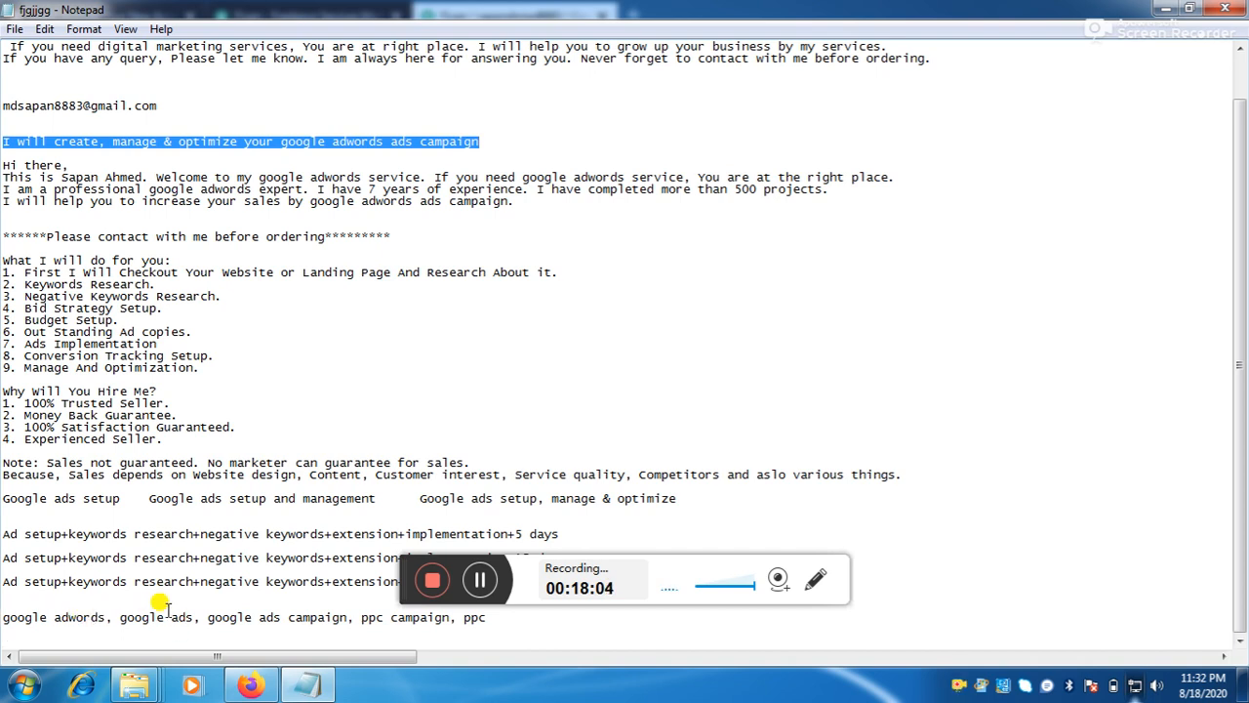
left_click_drag(102, 617, 7, 617)
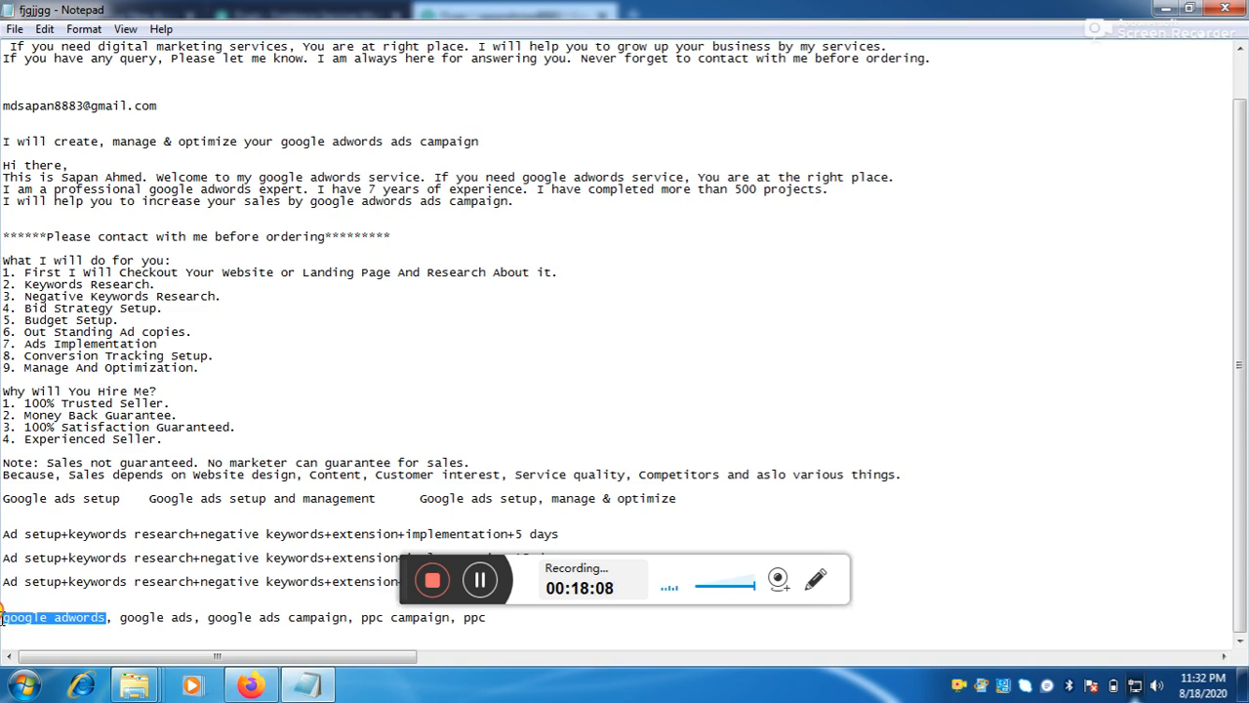
left_click_drag(2, 625, 837, 223)
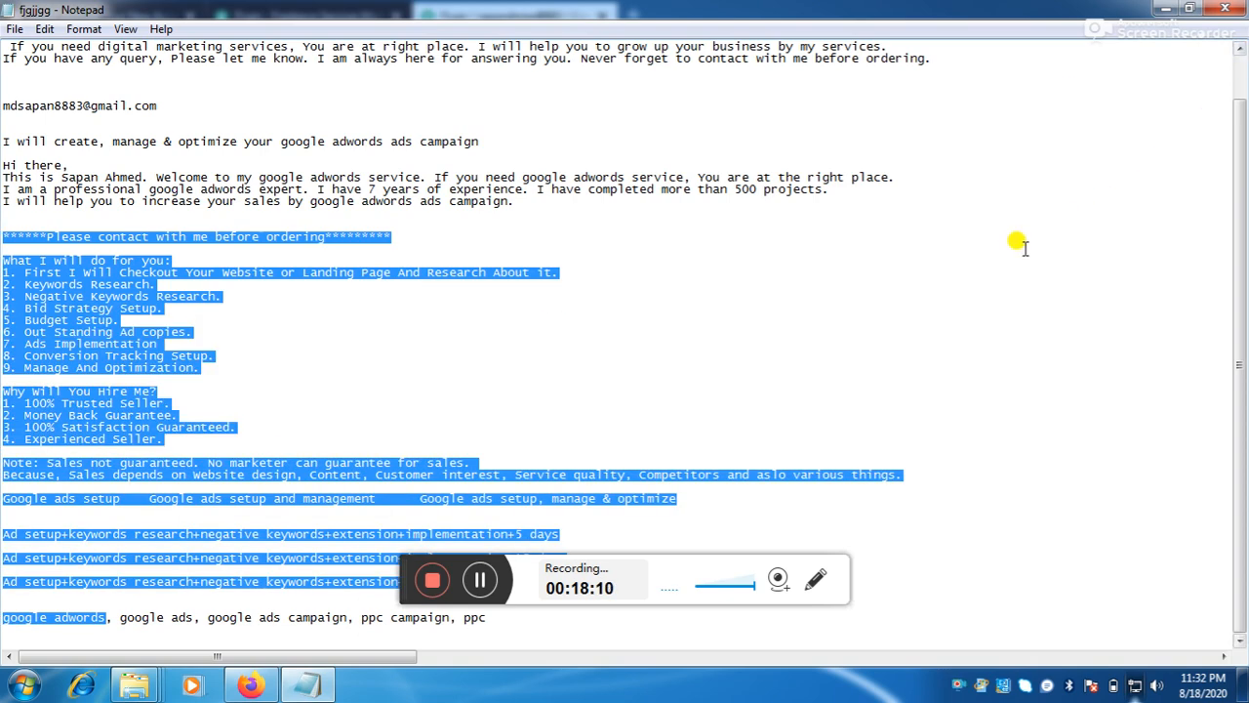
left_click(940, 281)
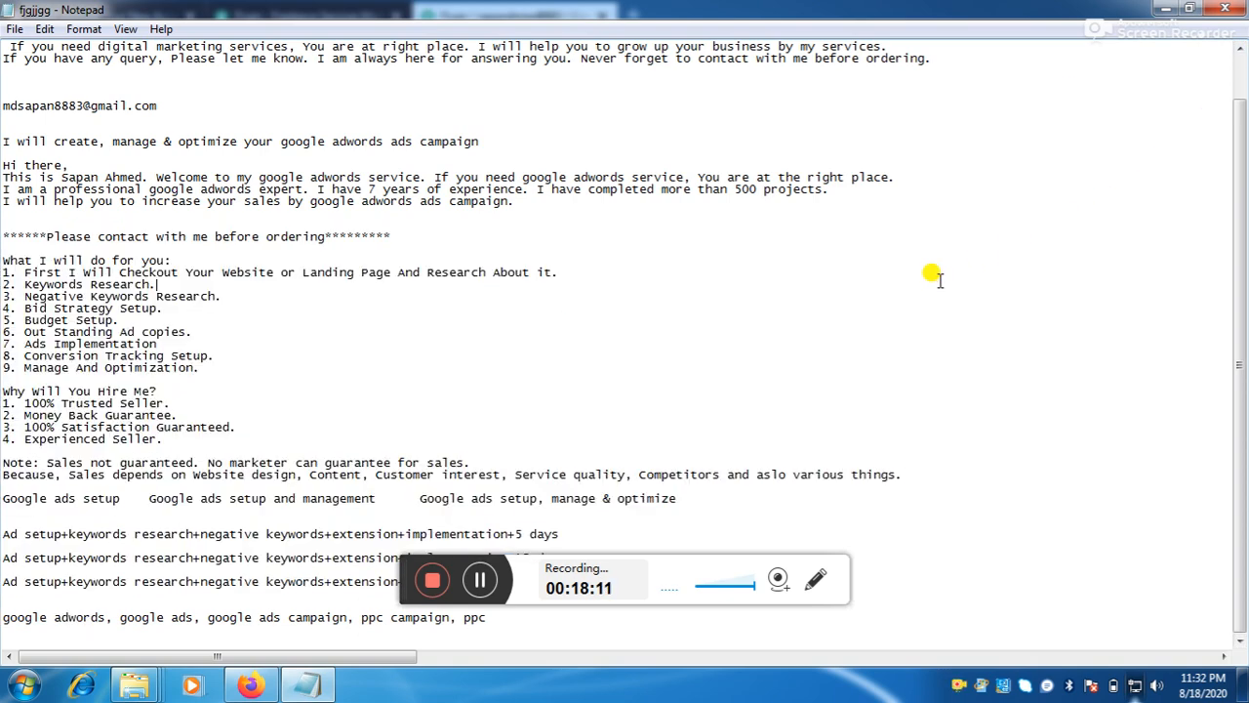
left_click(1166, 8)
Step: Delete the wrongly pasted title from Search Tags and reselect 'google adwords' in Notepad
type("I will create, manage & optimize your google adwords ads campaign")
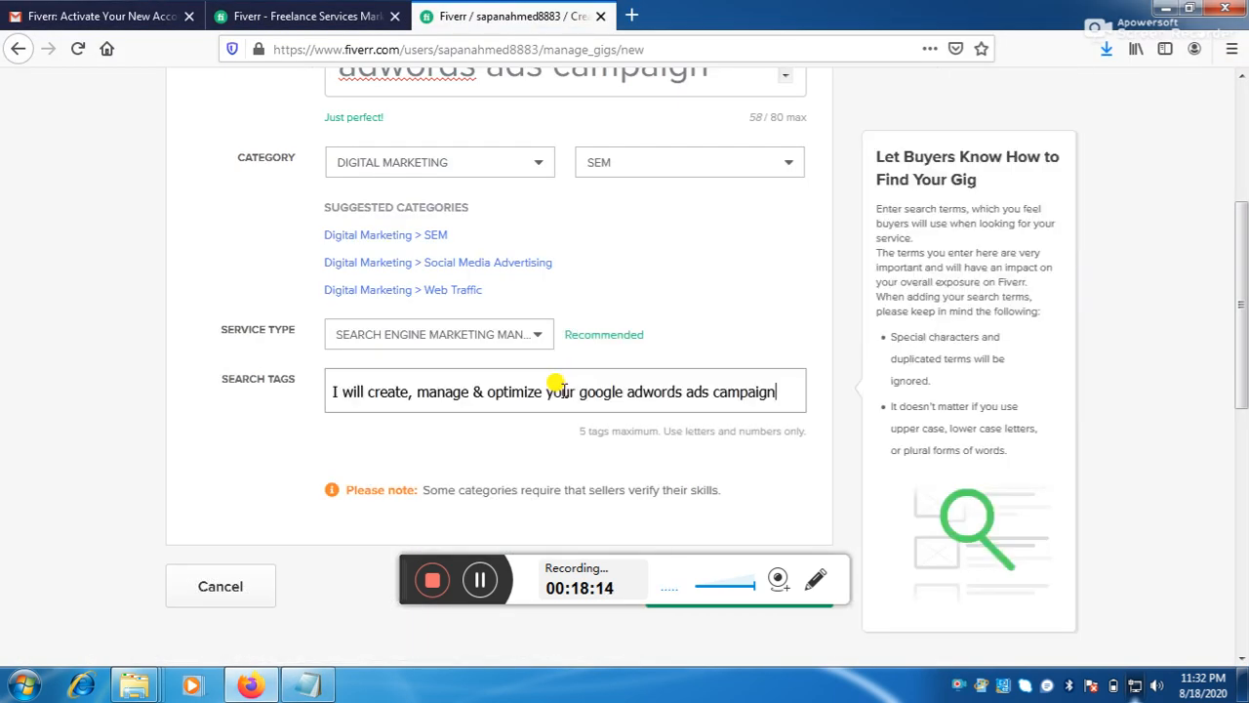
key("ctrl+a")
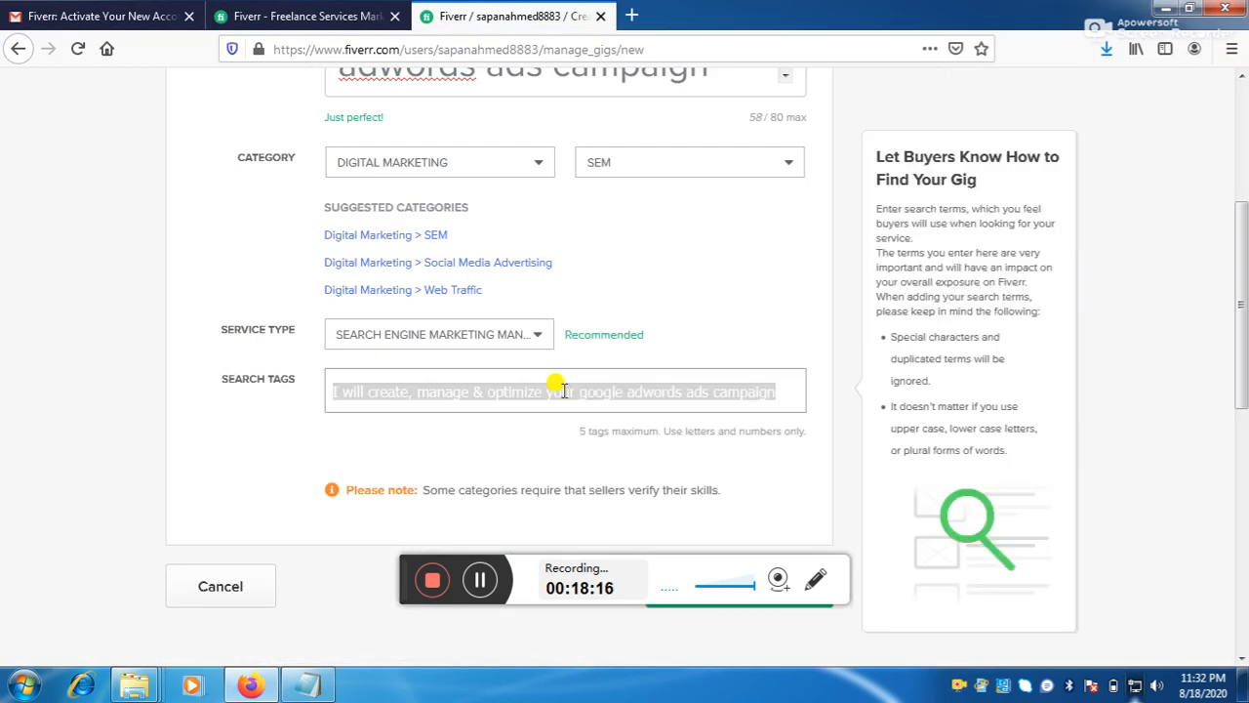
left_click(259, 689)
key("BackSpace")
left_click(308, 686)
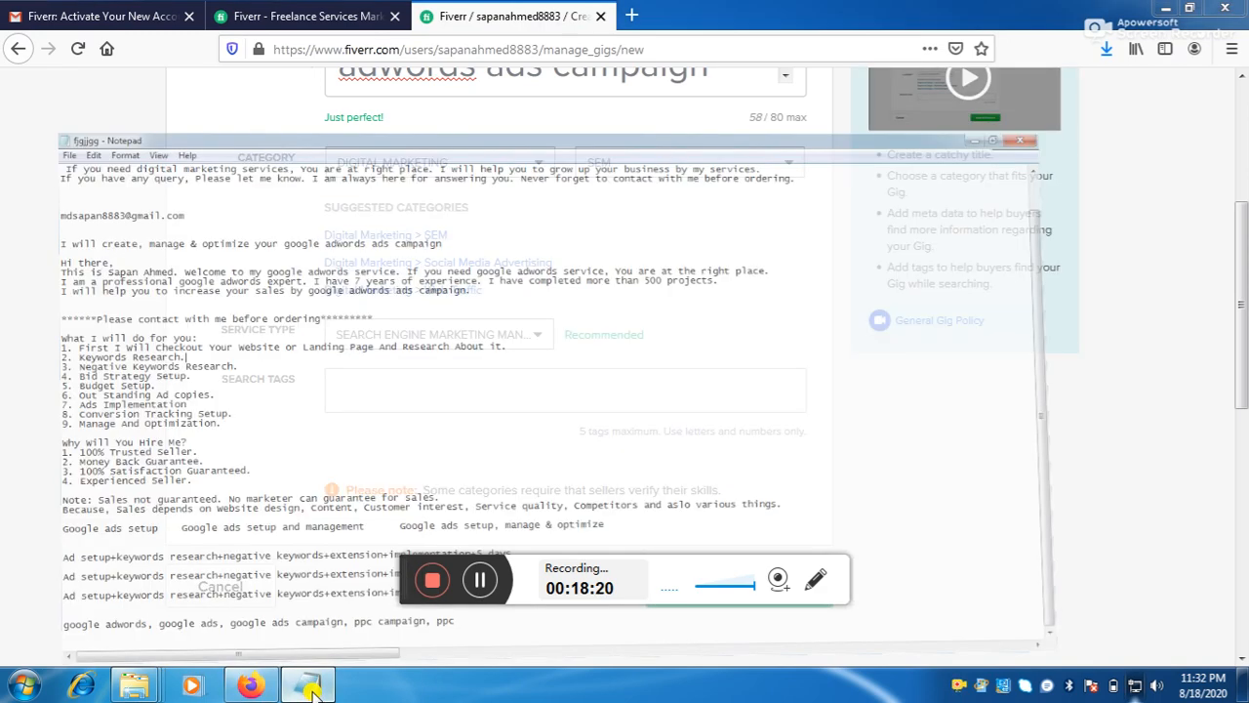
left_click_drag(105, 617, 7, 625)
key("ctrl+c")
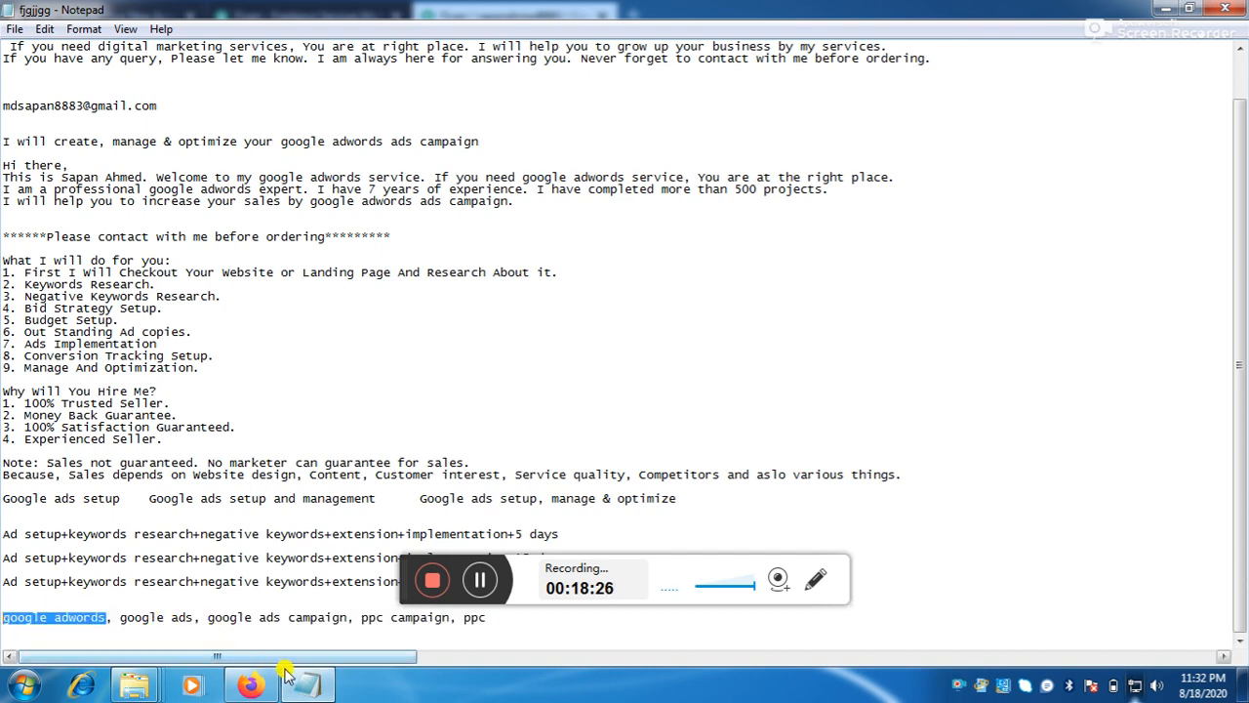
left_click(256, 686)
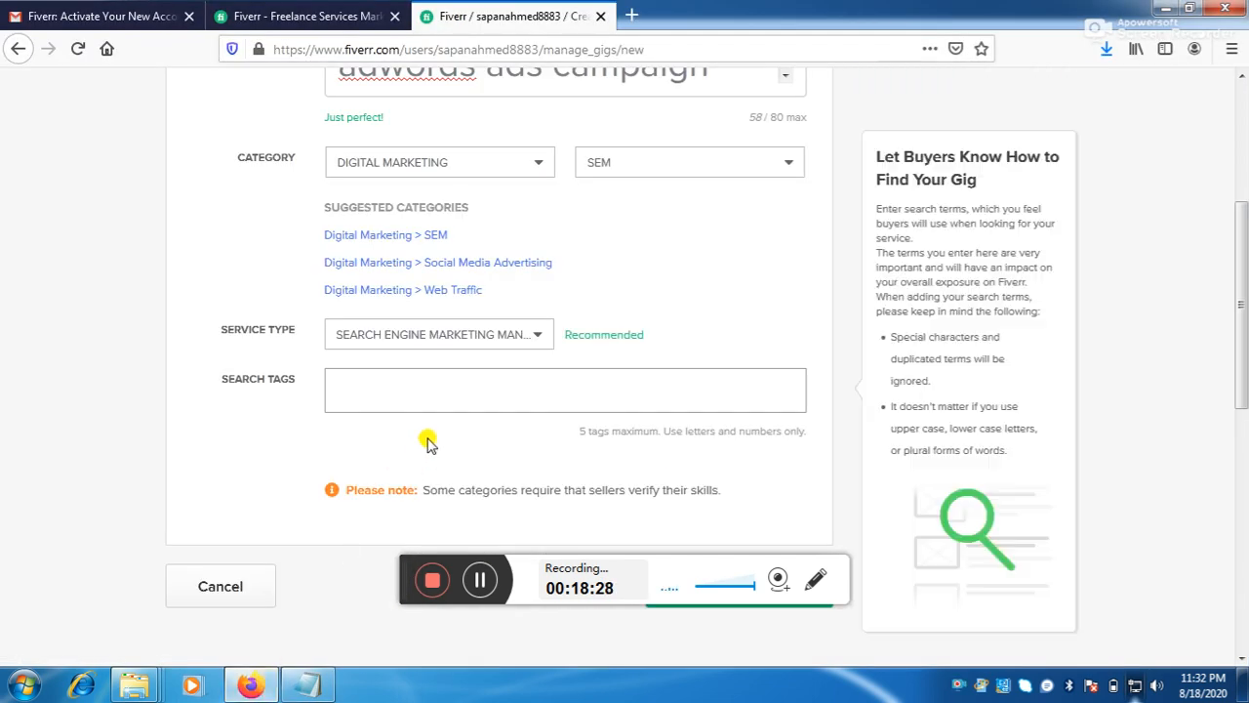
Step: Add 'google adwords' and 'google ads' as search tags, copying each from Notepad
key("ctrl+v")
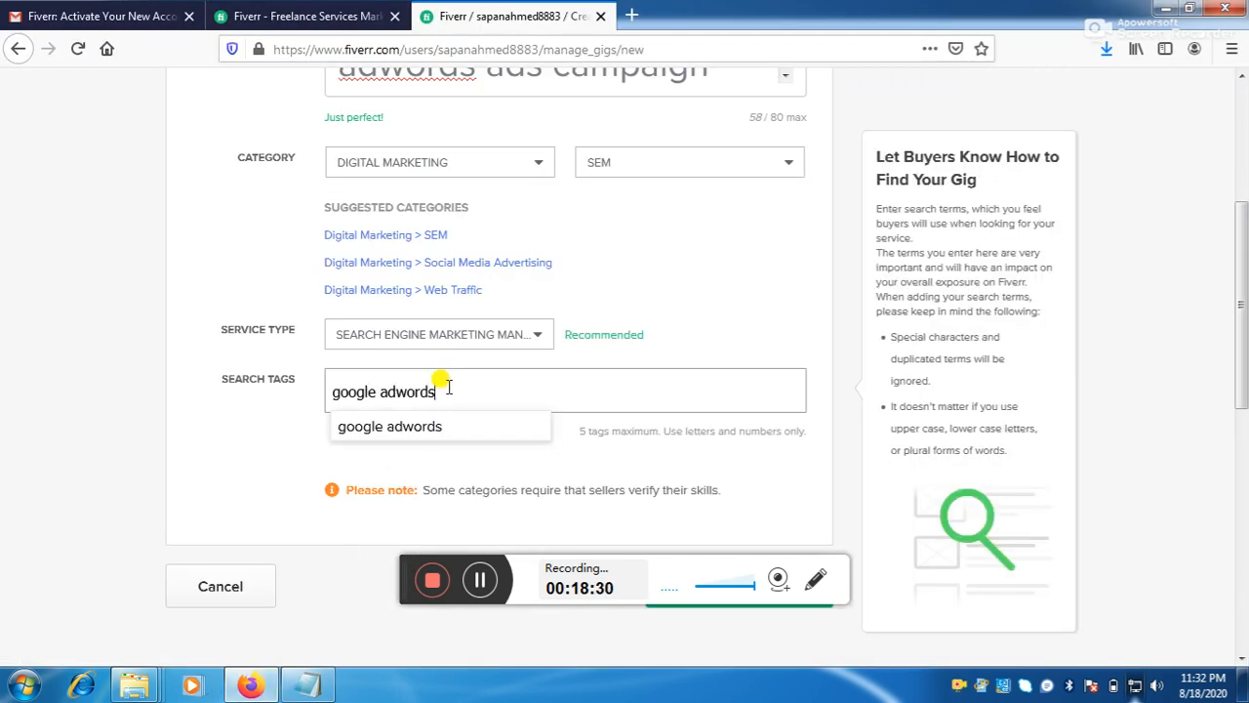
left_click(432, 426)
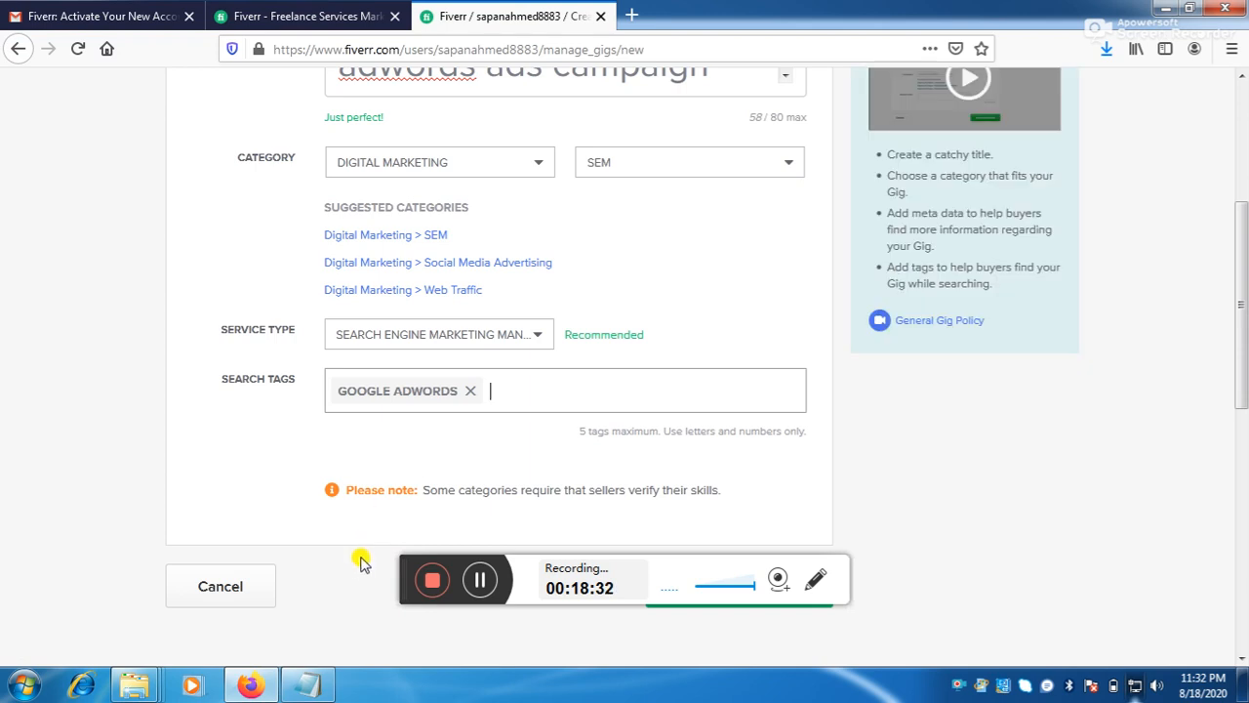
left_click(310, 684)
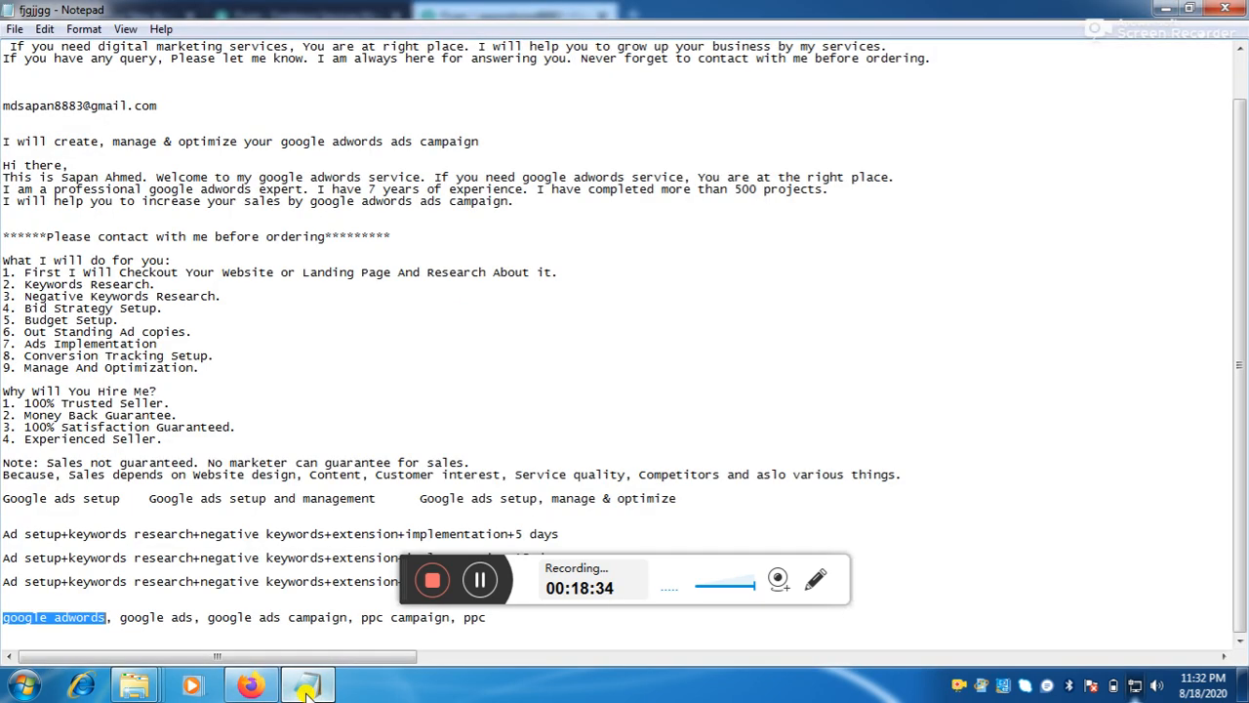
left_click_drag(194, 617, 117, 611)
key("ctrl+c")
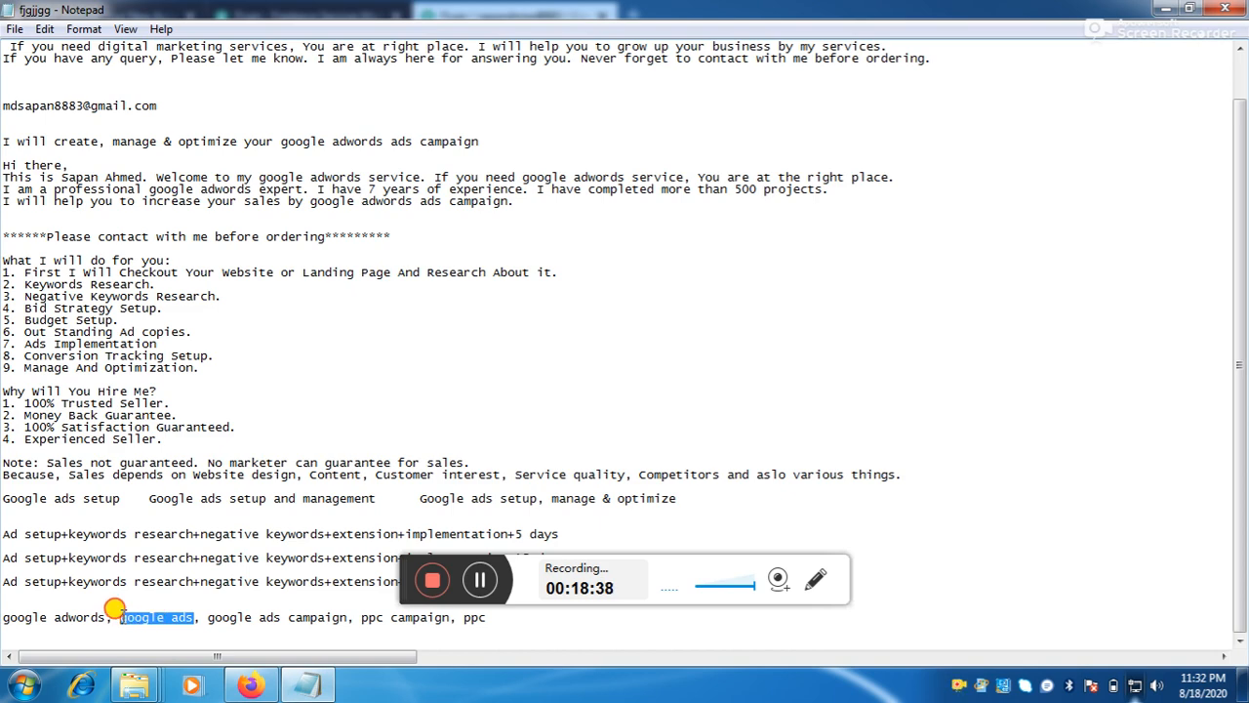
left_click(250, 684)
left_click(588, 389)
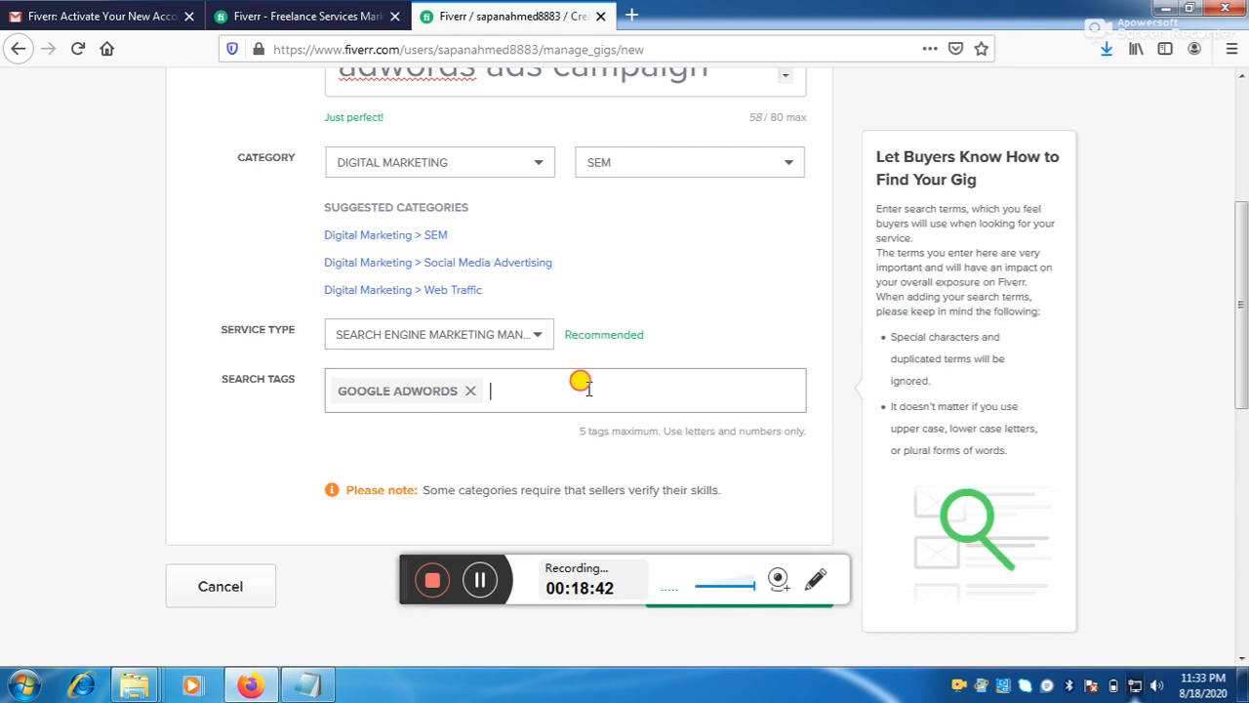
key("ctrl+v")
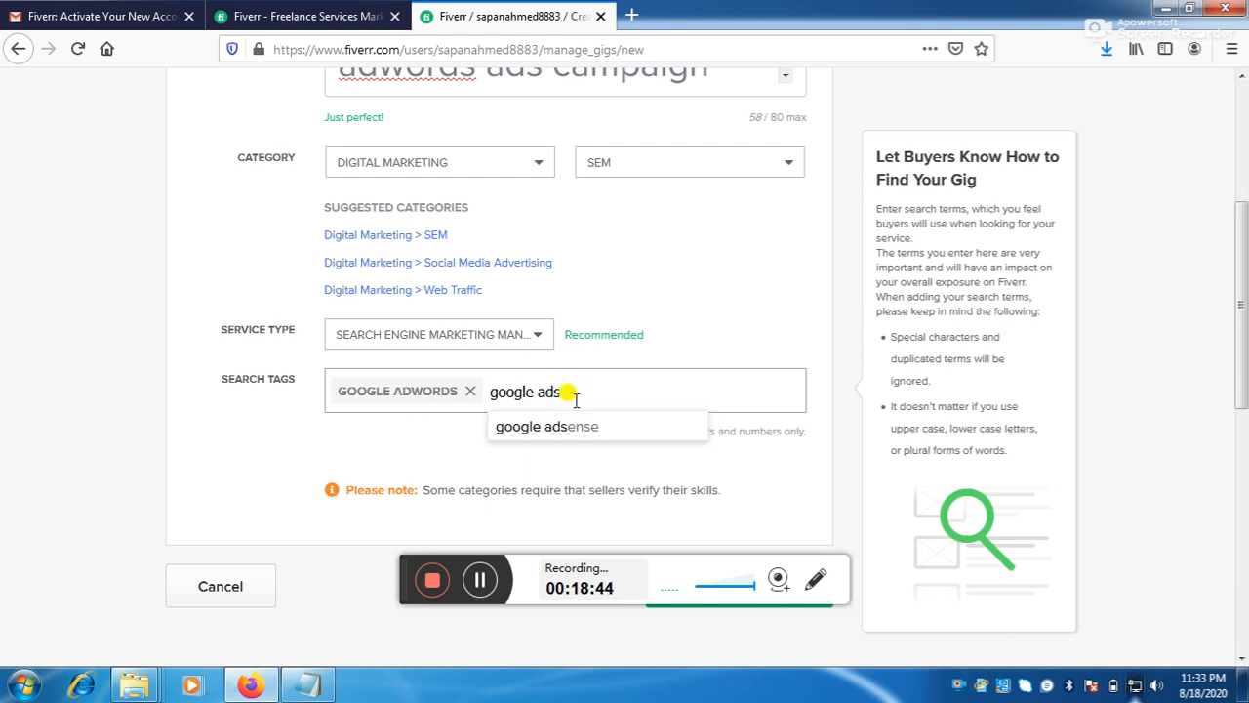
key("Return")
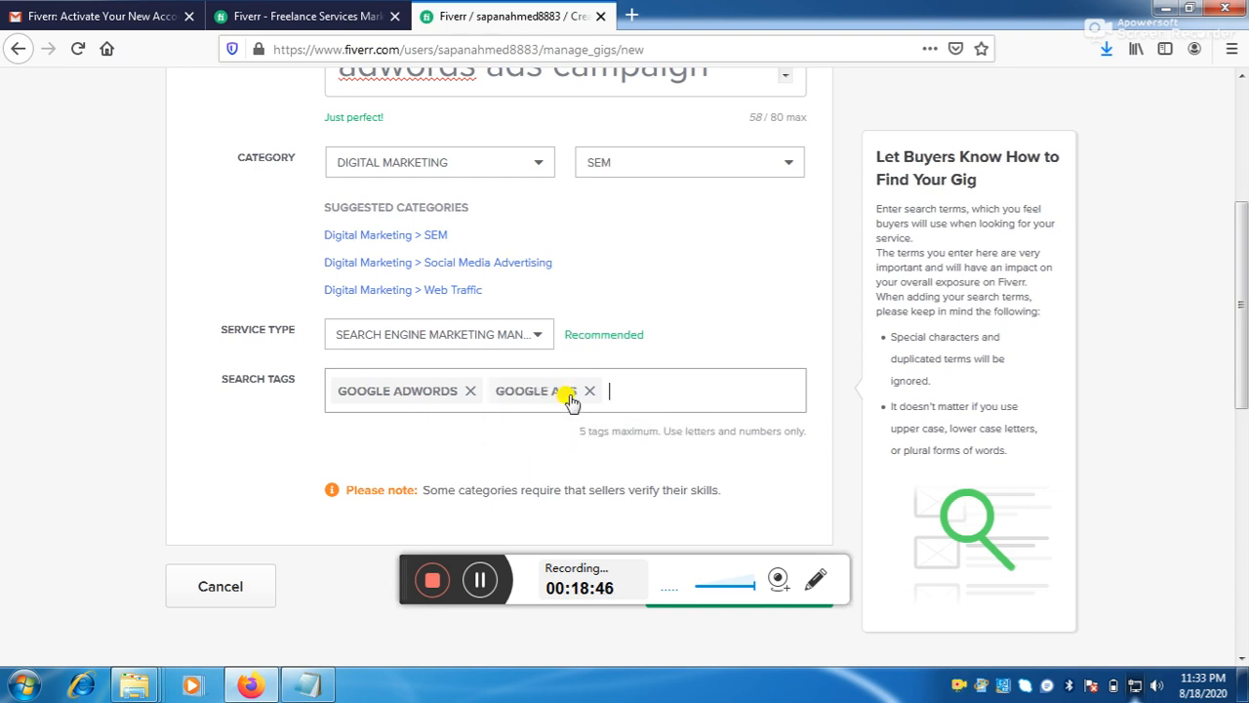
Step: Copy 'google ads campaign' from Notepad and add it as a search tag
left_click(306, 680)
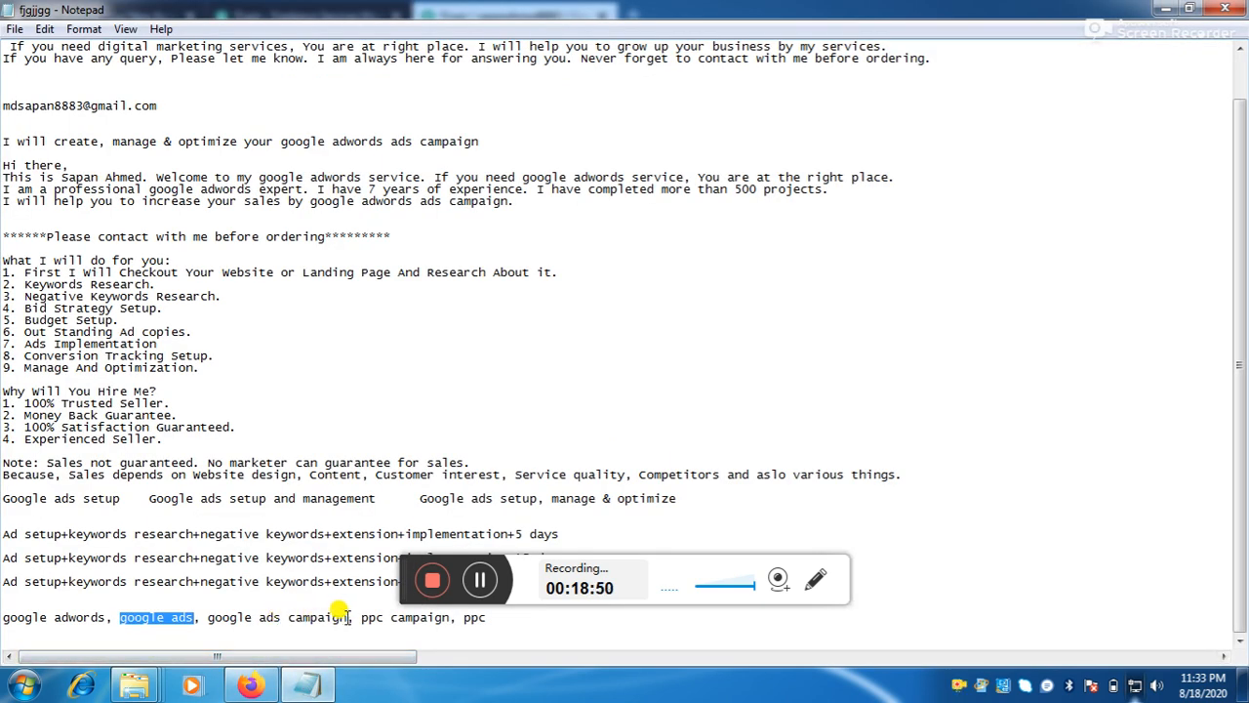
left_click_drag(347, 617, 207, 617)
key("ctrl+c")
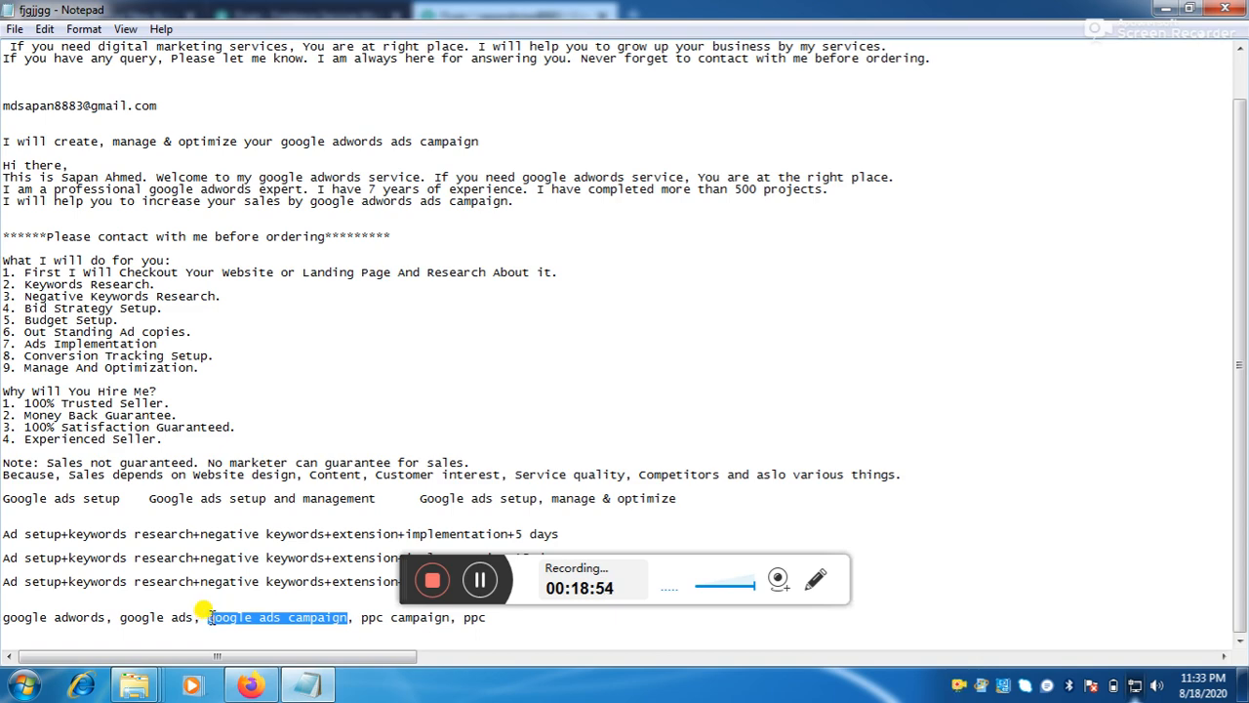
left_click(251, 683)
left_click(664, 392)
key("ctrl+v")
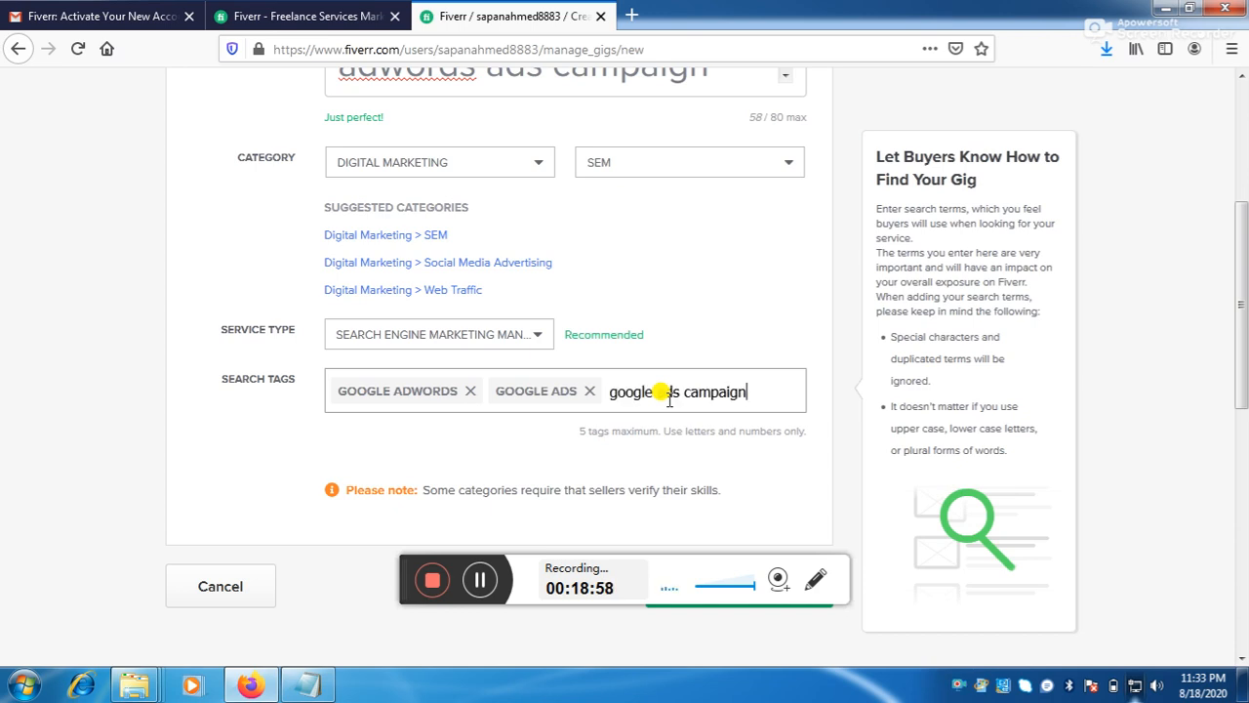
key("Return")
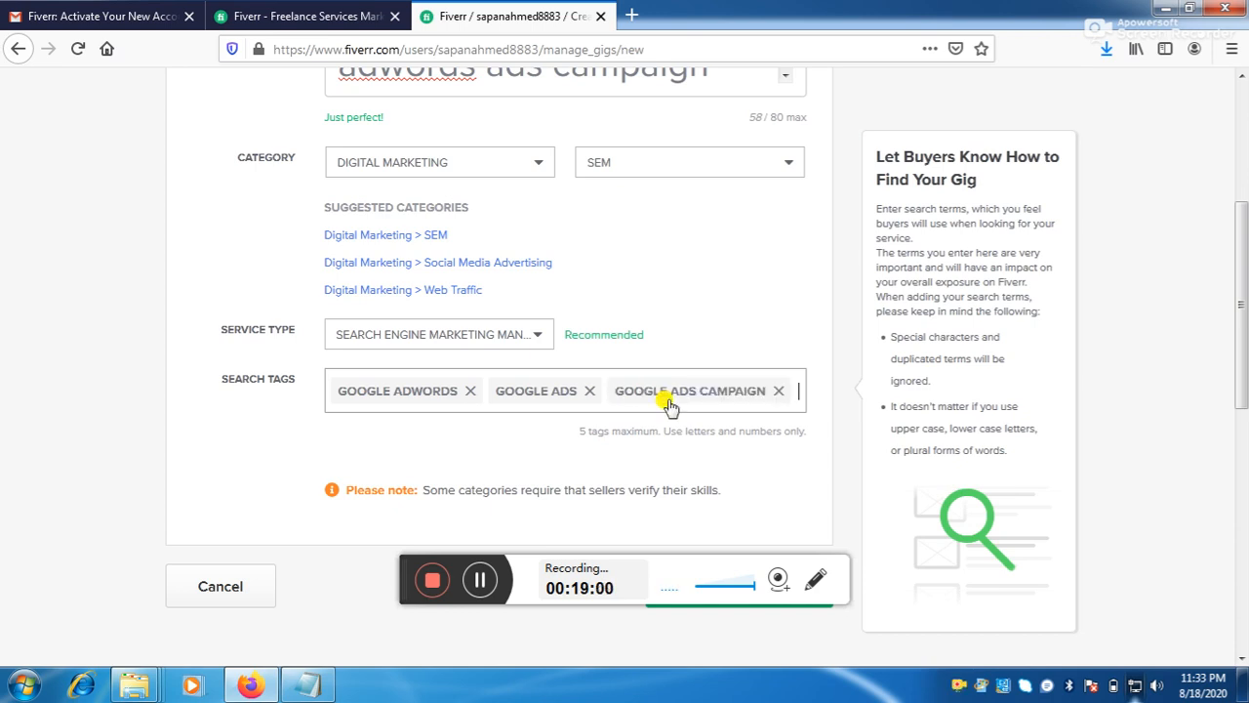
Step: Copy 'ppc campaign' from Notepad and add it as a search tag
left_click(295, 686)
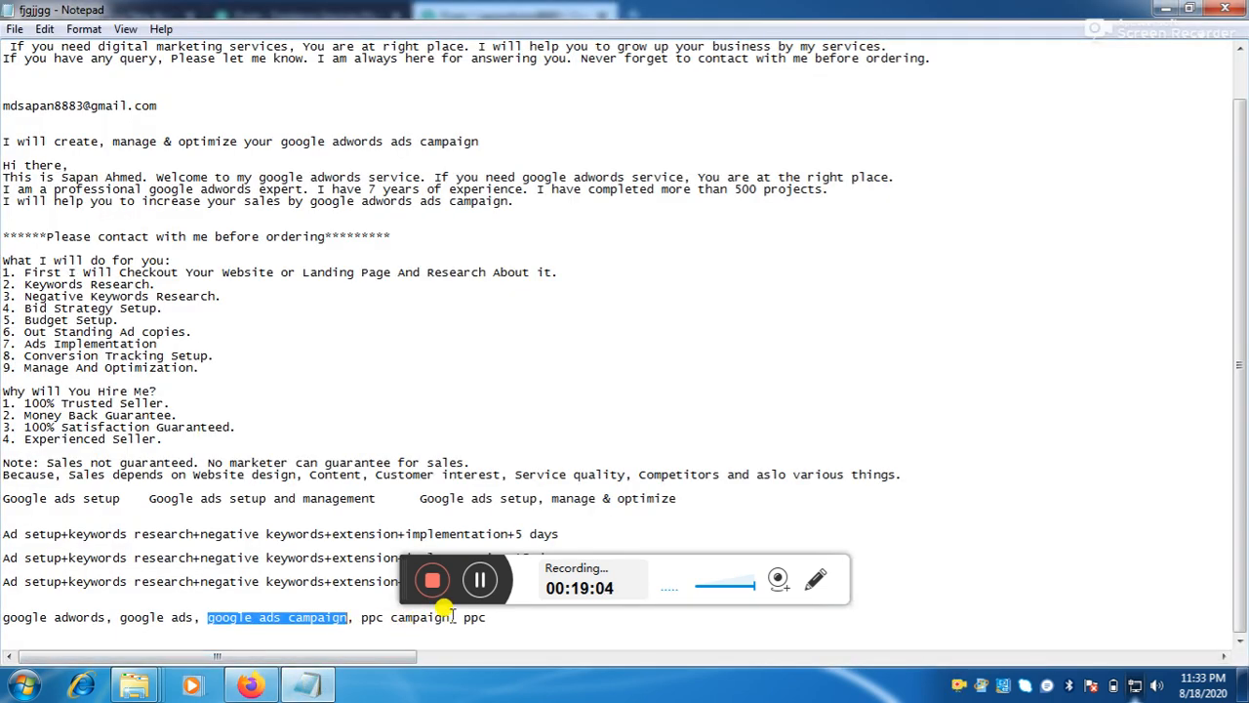
left_click_drag(452, 617, 360, 619)
key("ctrl+c")
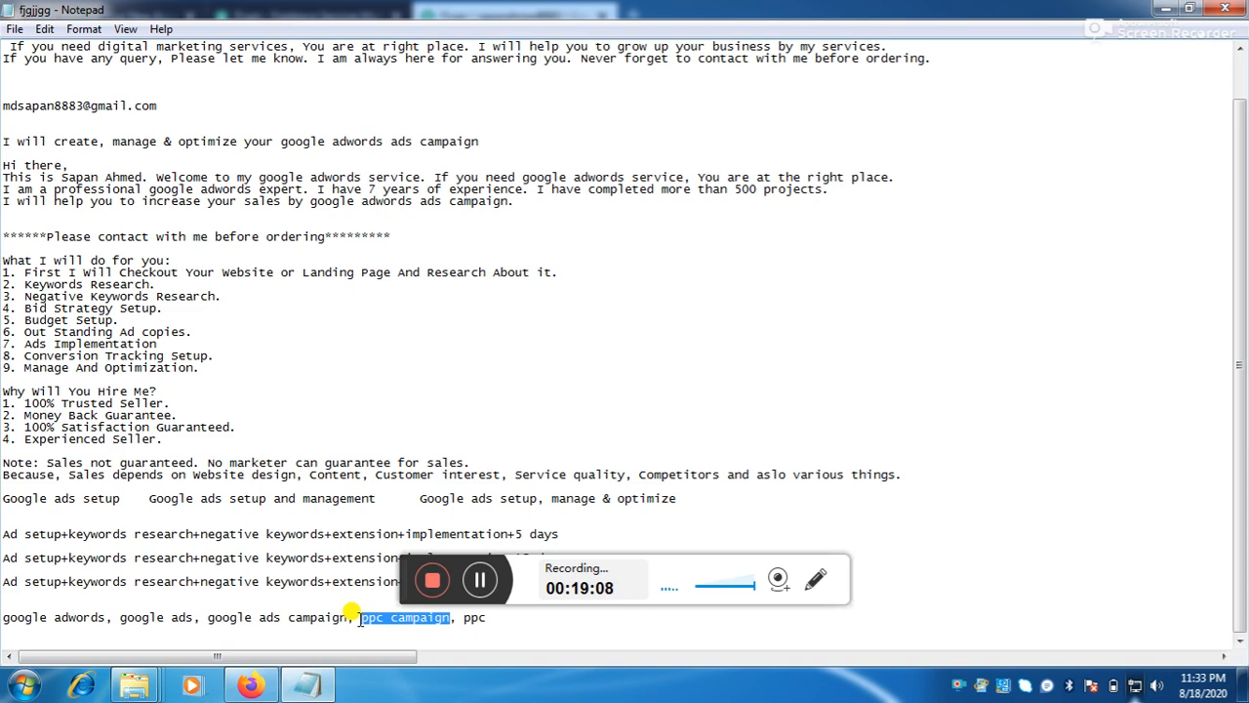
left_click(250, 686)
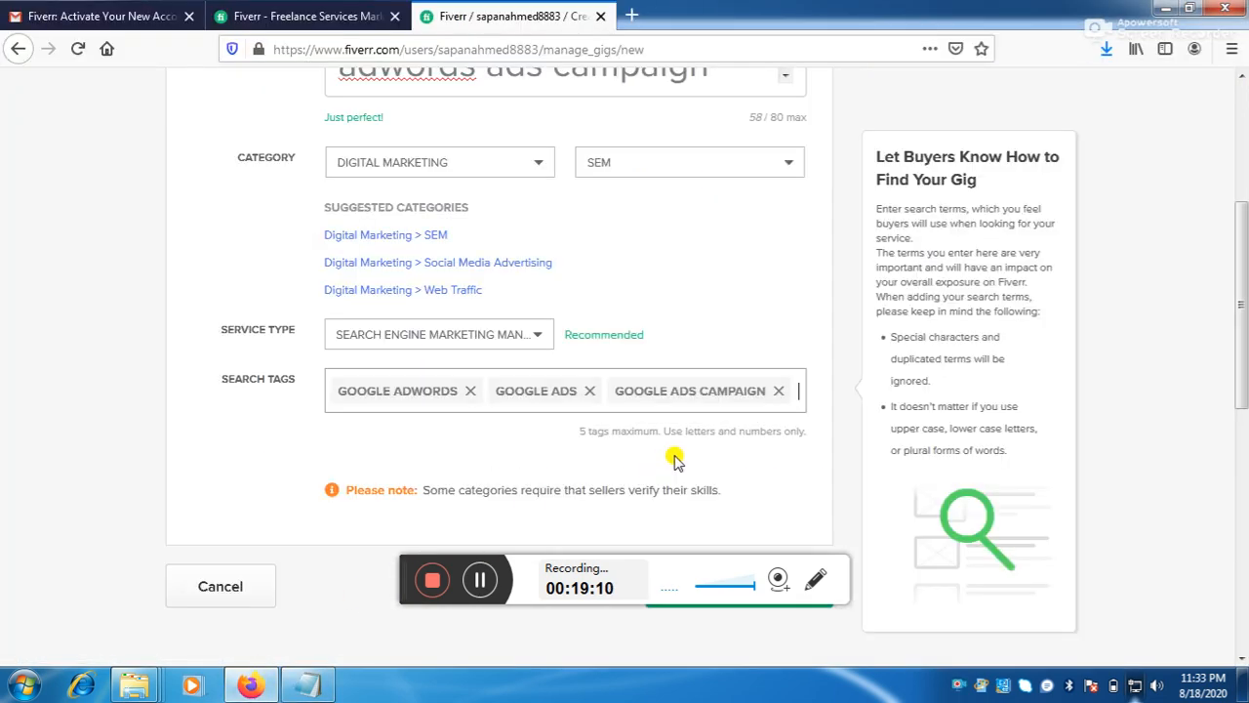
key("ctrl+v")
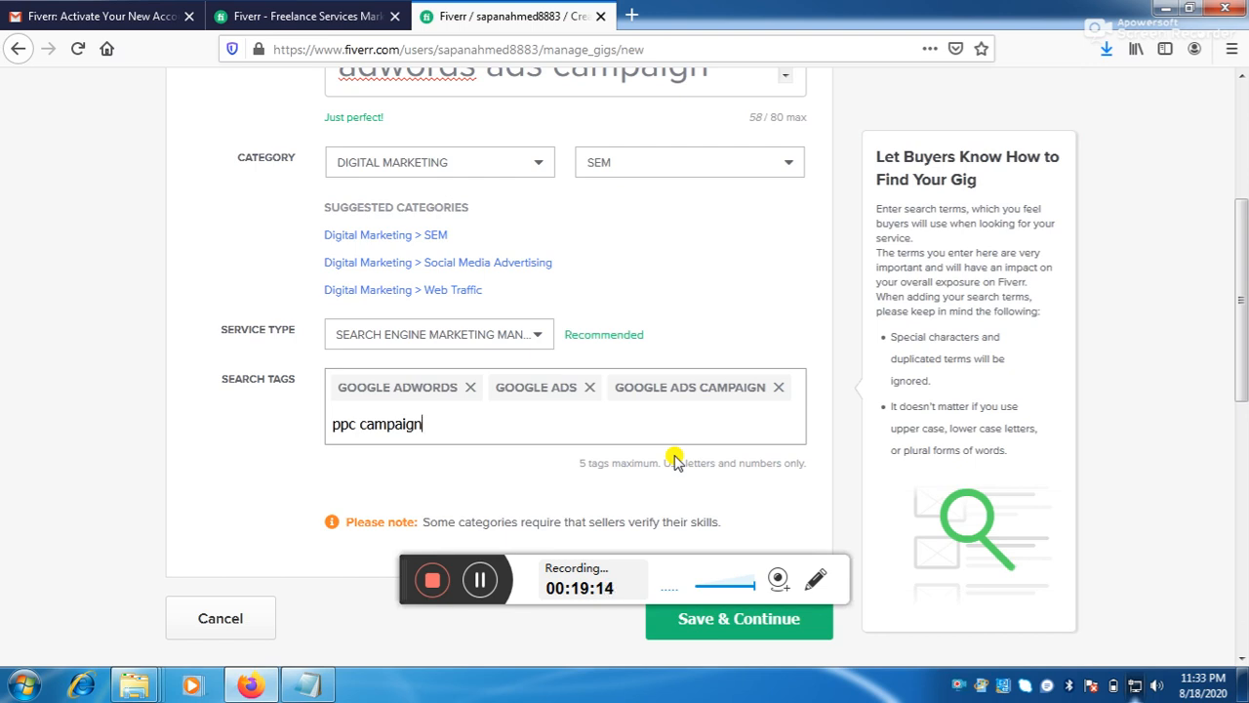
key("Return")
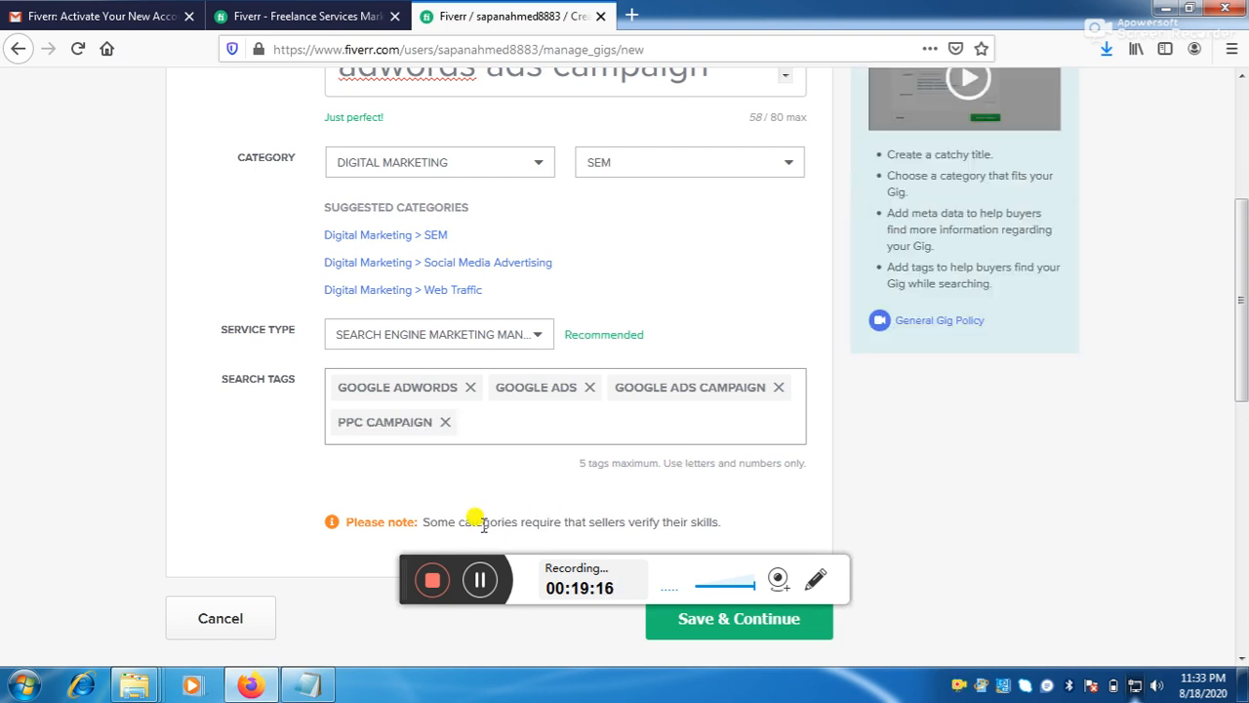
Step: Copy 'ppc' from Notepad and add it as the fifth search tag
left_click(318, 683)
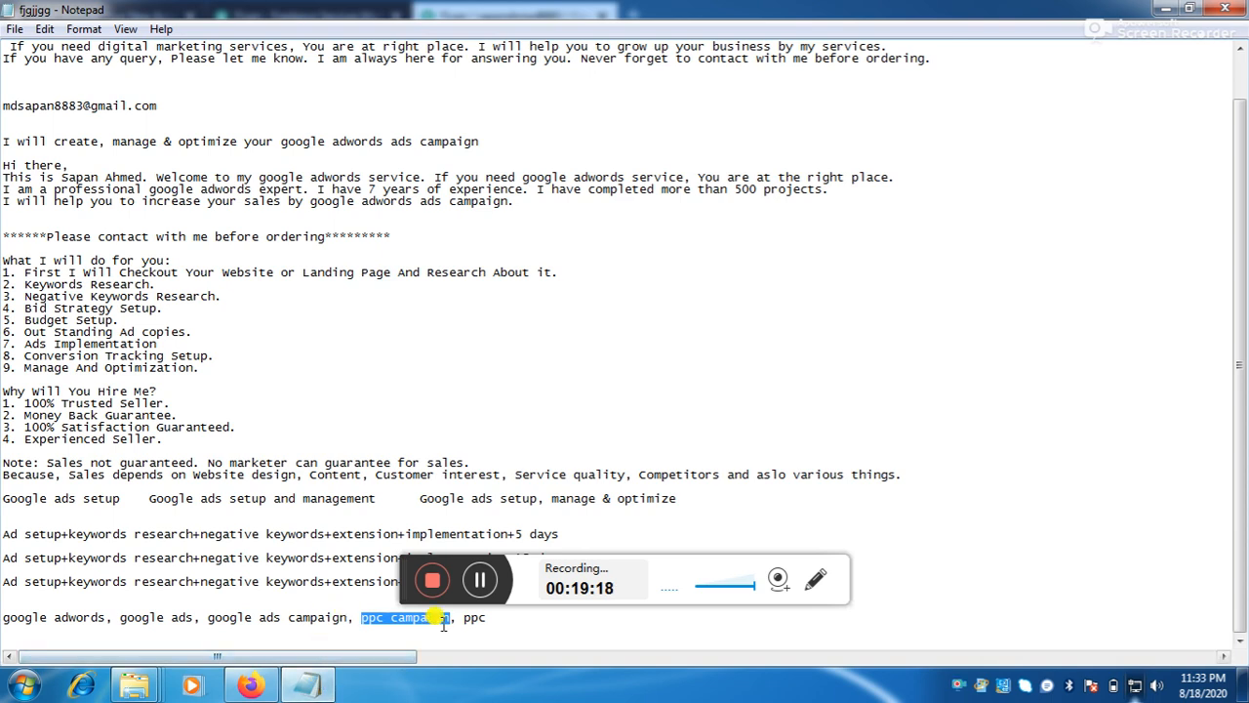
left_click_drag(489, 618, 463, 621)
key("ctrl+c")
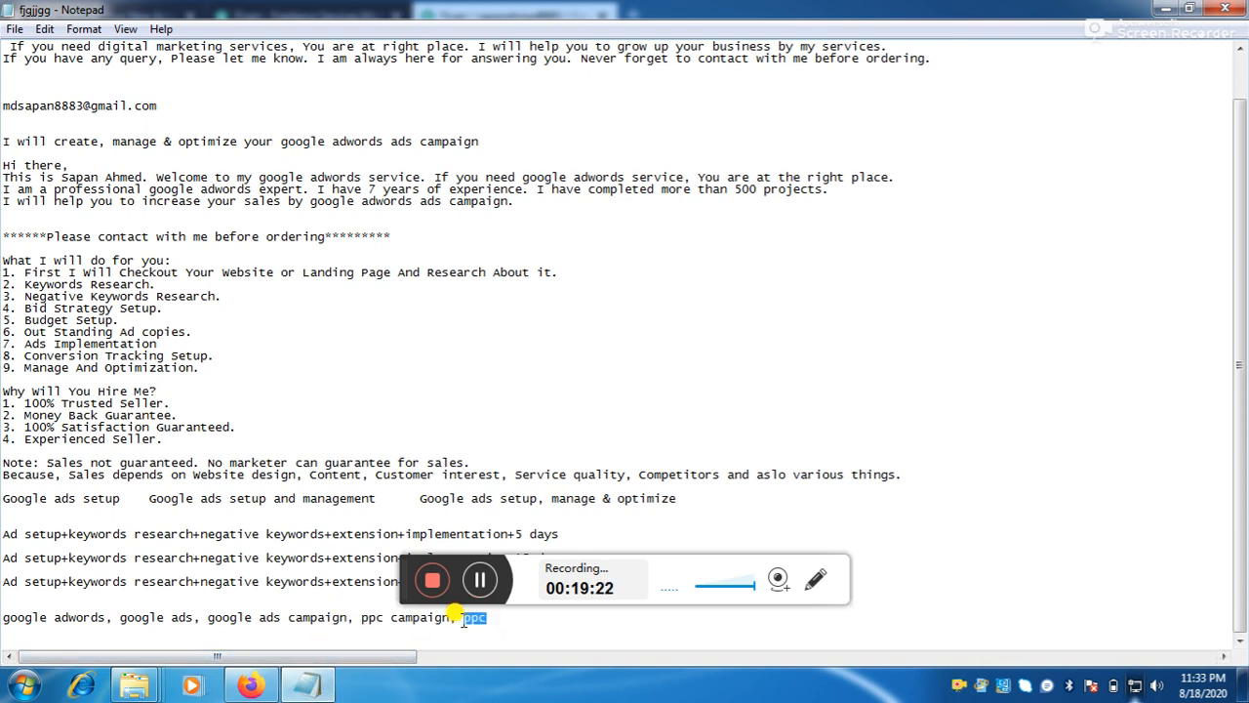
left_click(251, 685)
left_click(466, 415)
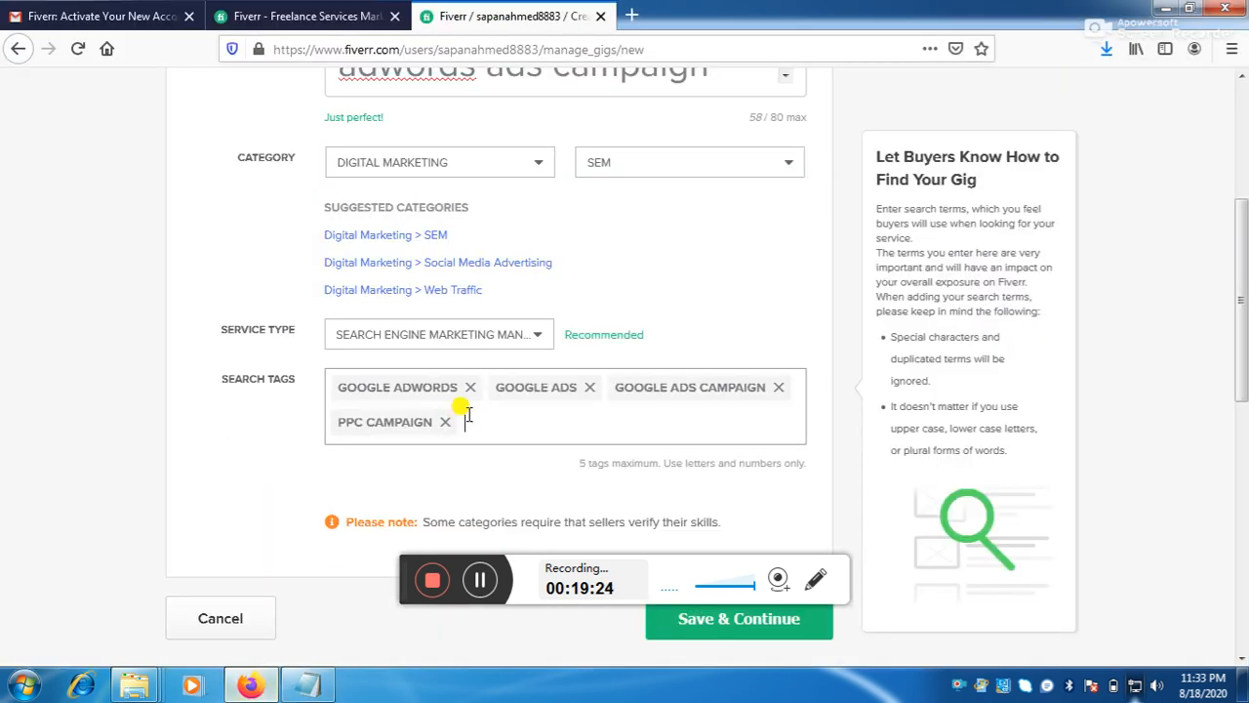
key("ctrl+v")
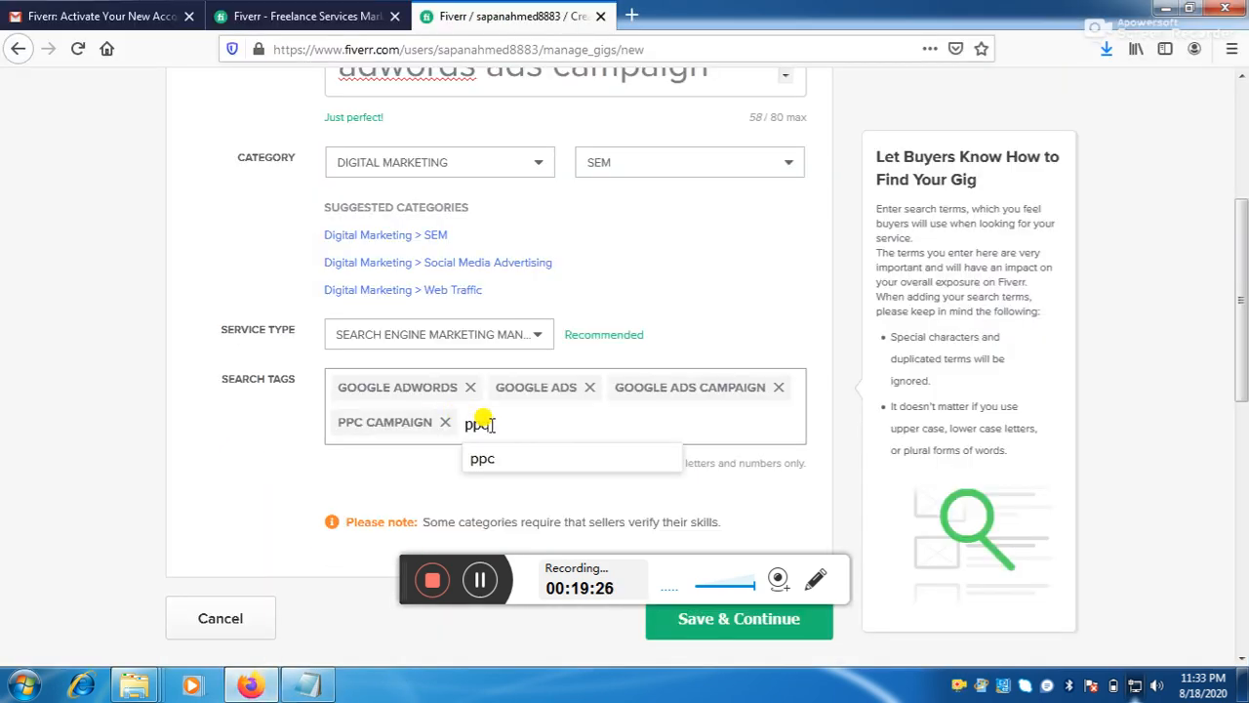
key("Return")
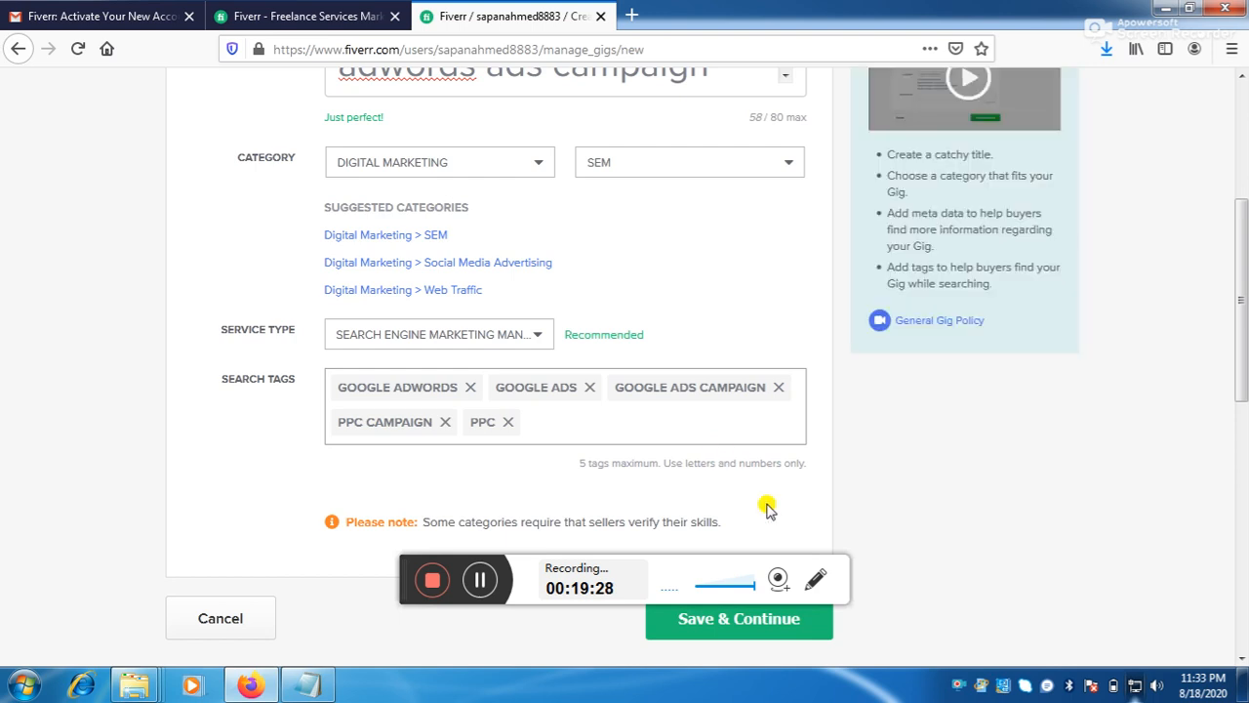
Step: Try saving the overview, then remove the comma after 'create' from the gig title and retry
left_click(734, 623)
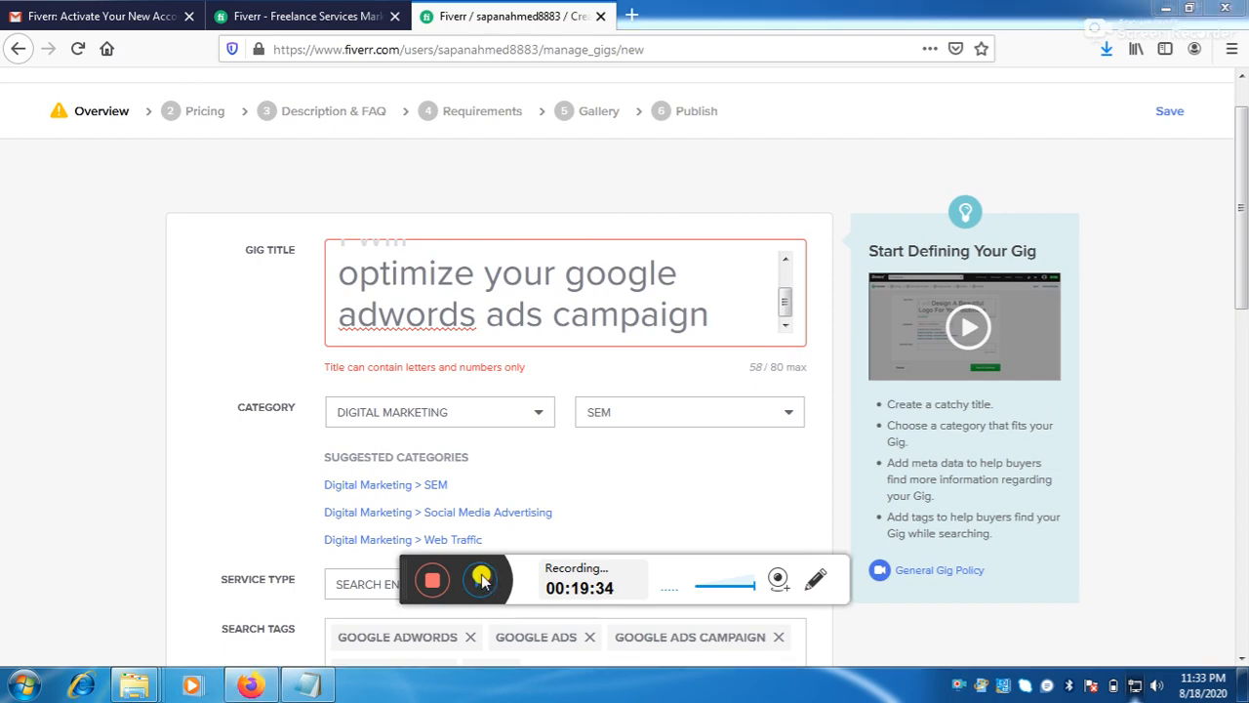
left_click_drag(793, 301, 788, 275)
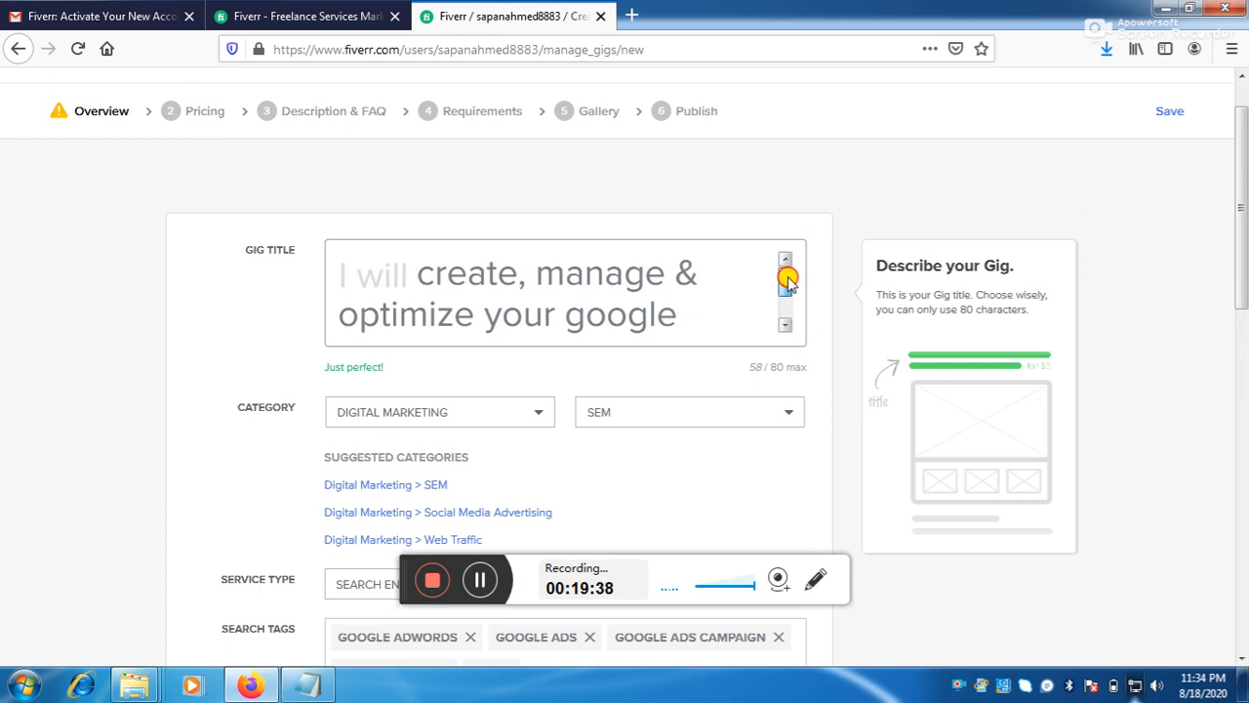
left_click(526, 279)
key("BackSpace")
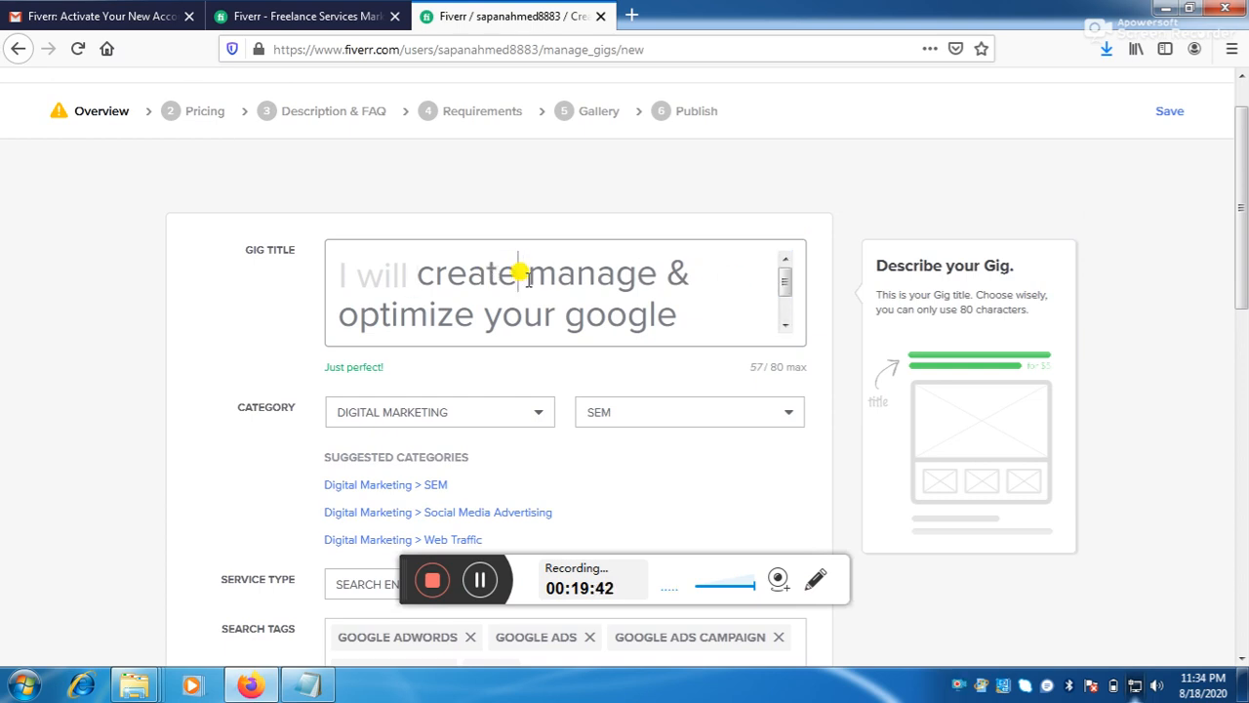
left_click_drag(1240, 213, 1236, 357)
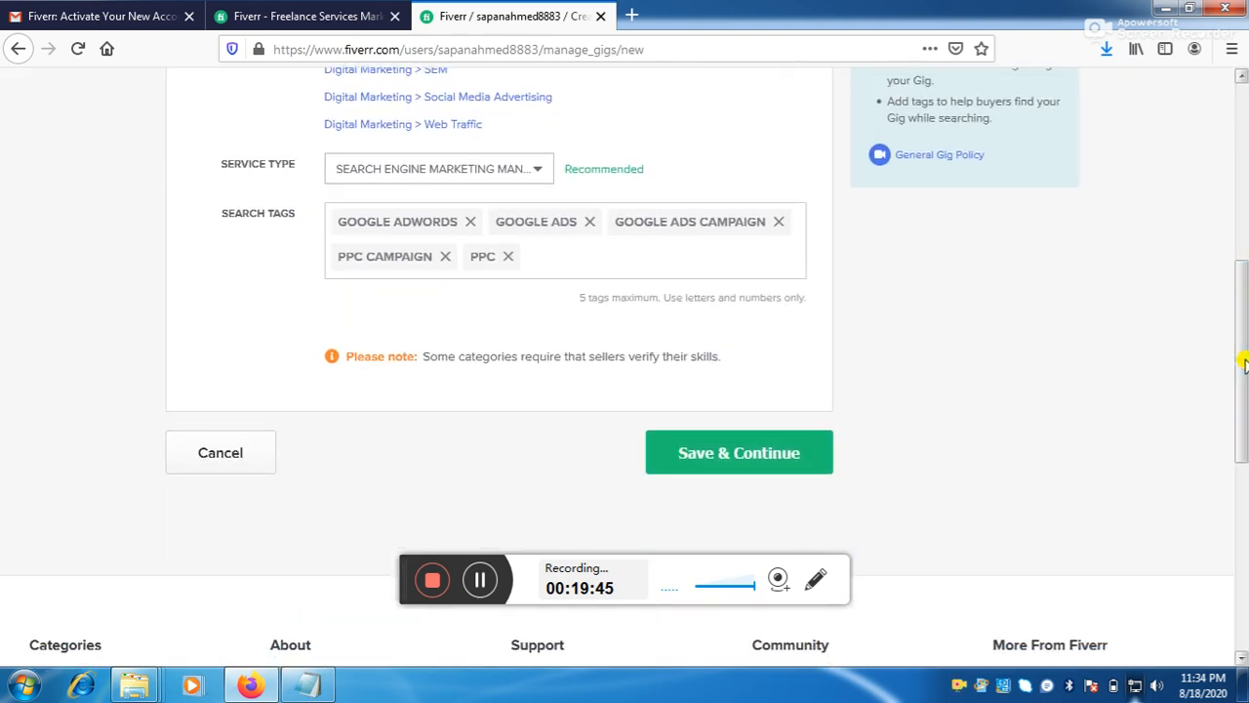
left_click(810, 454)
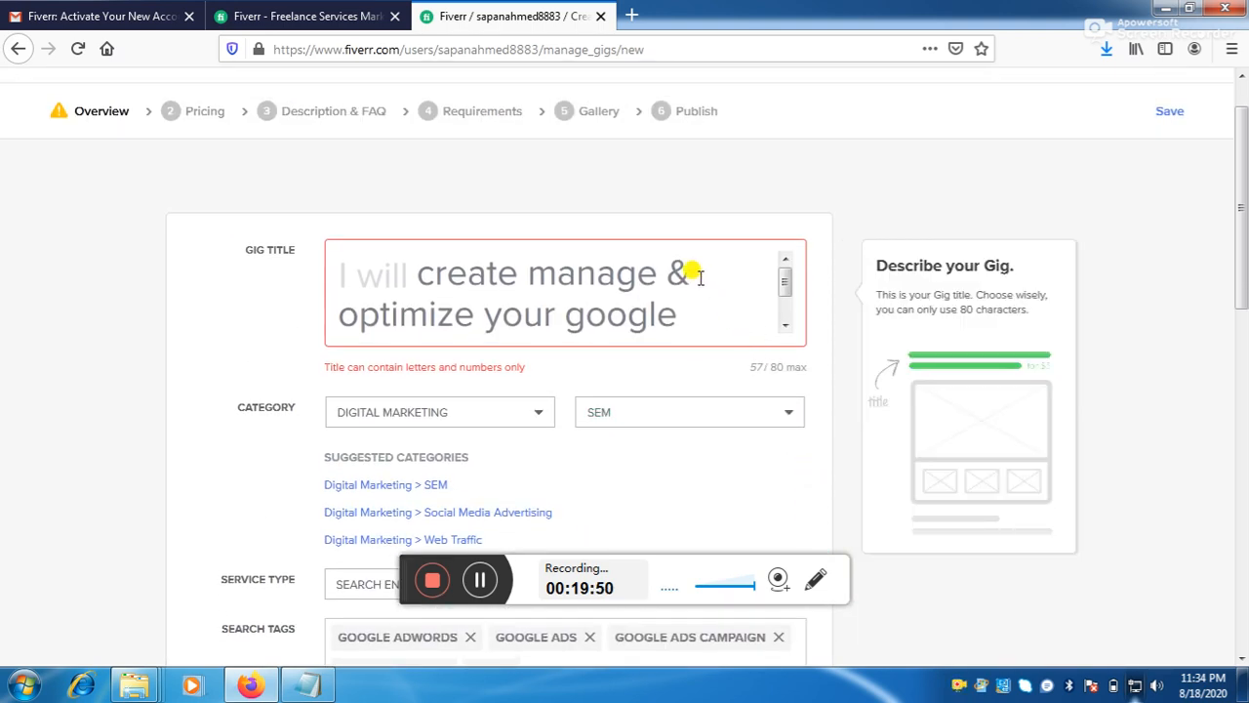
Step: Delete the '&' from the gig title and save the corrected overview
left_click(690, 271)
key("BackSpace")
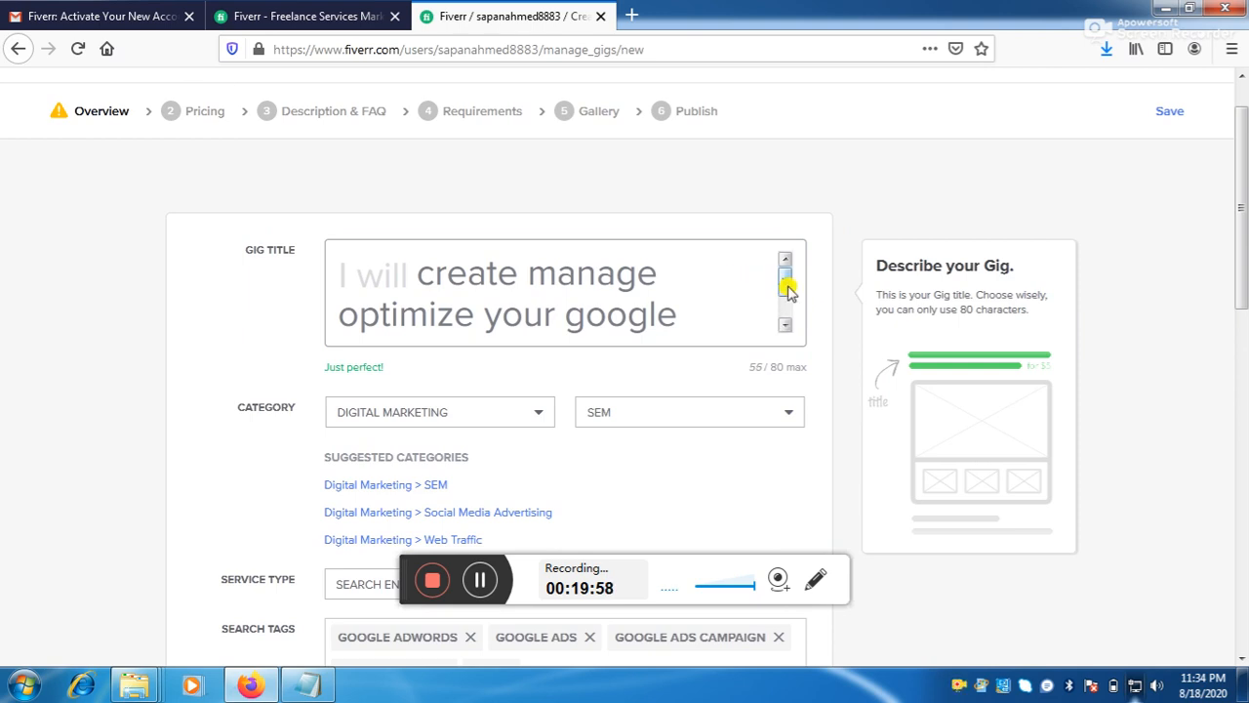
left_click_drag(786, 281, 787, 327)
left_click_drag(1245, 273, 1244, 434)
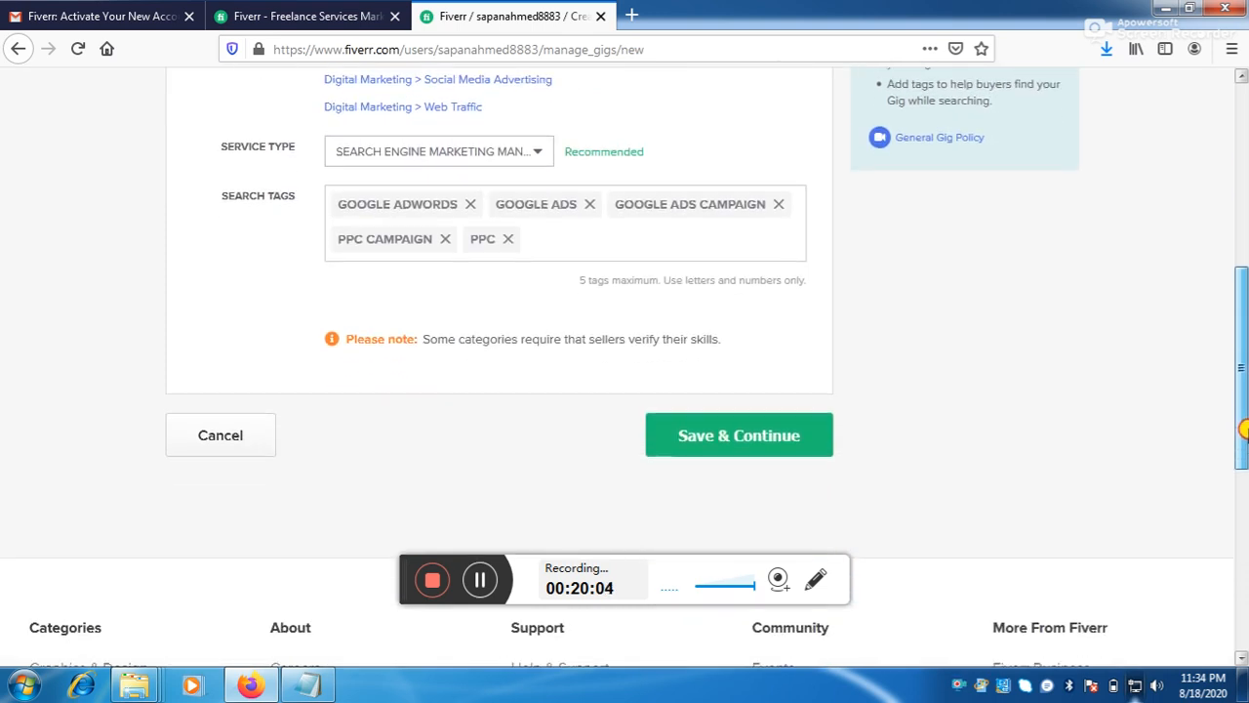
left_click(742, 421)
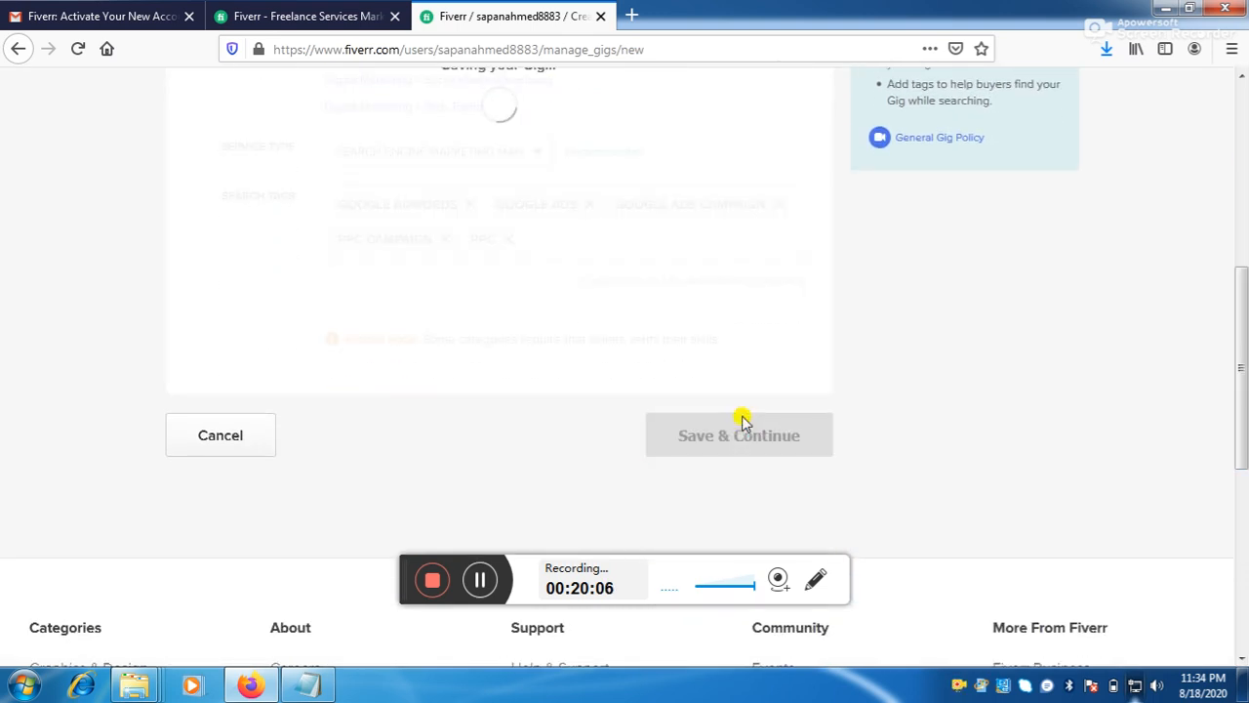
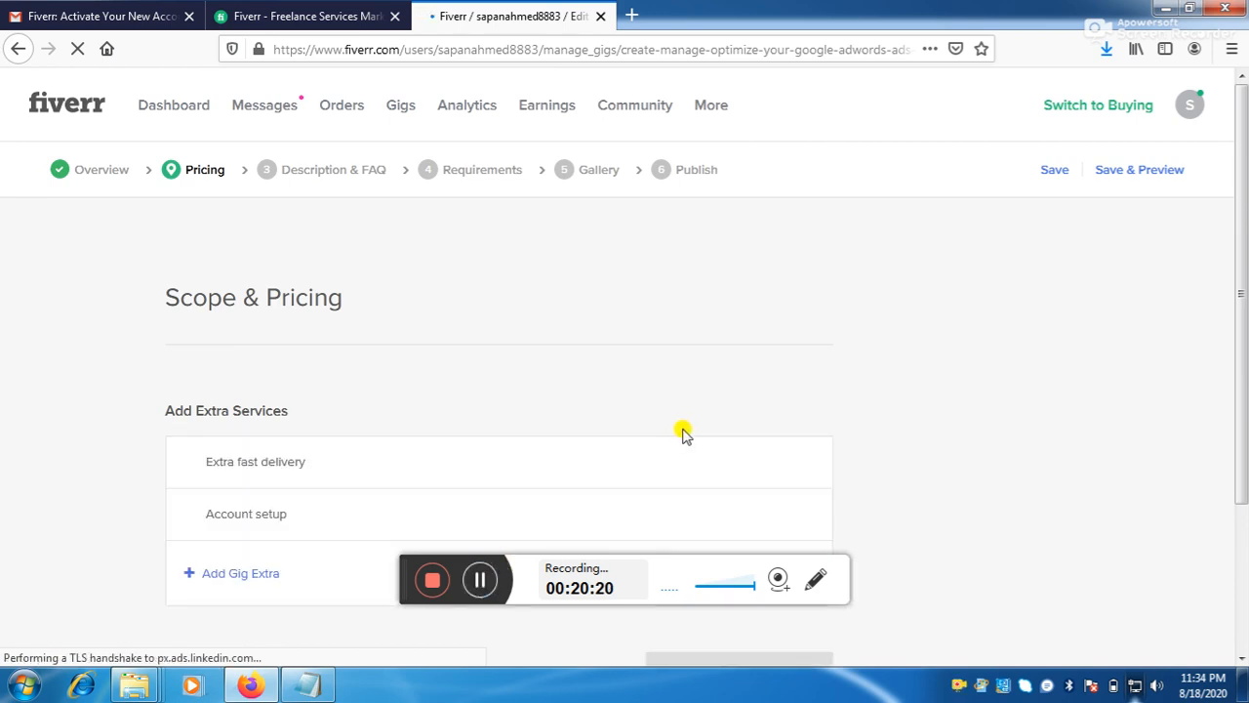
Step: Scroll down to the empty Basic, Standard and Premium packages table
scroll(1243, 324, "down", 2)
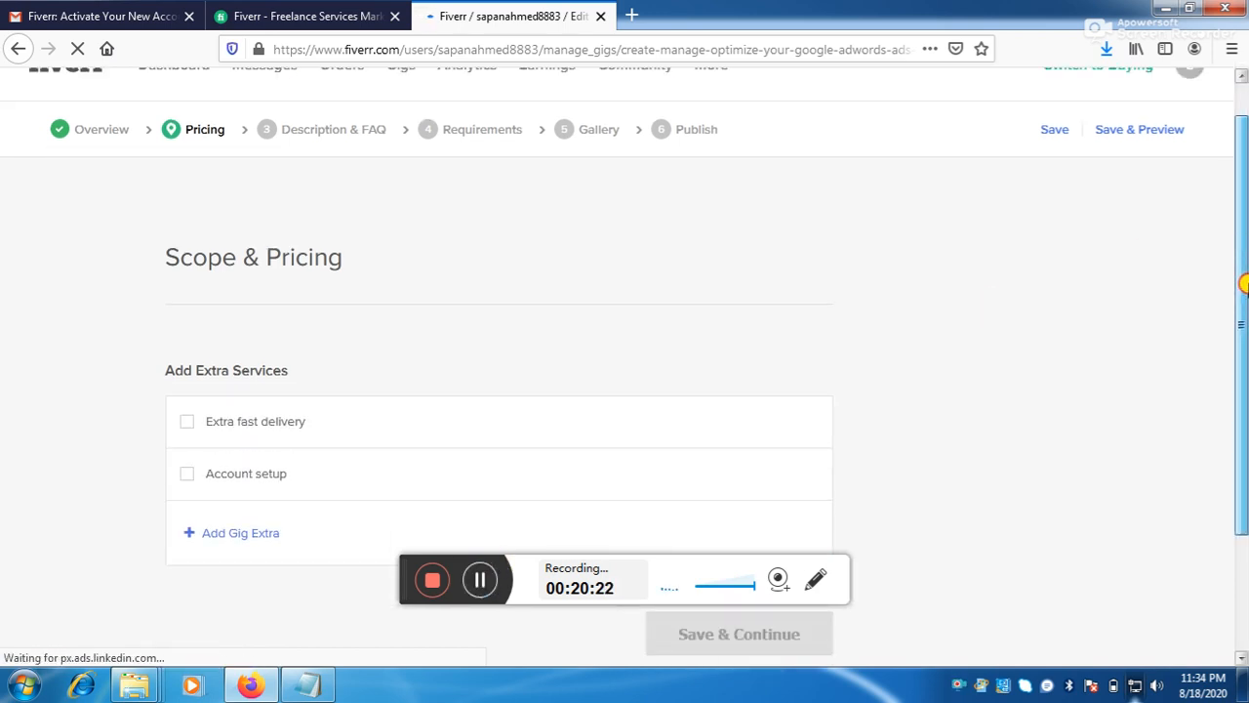
left_click_drag(1243, 324, 775, 455)
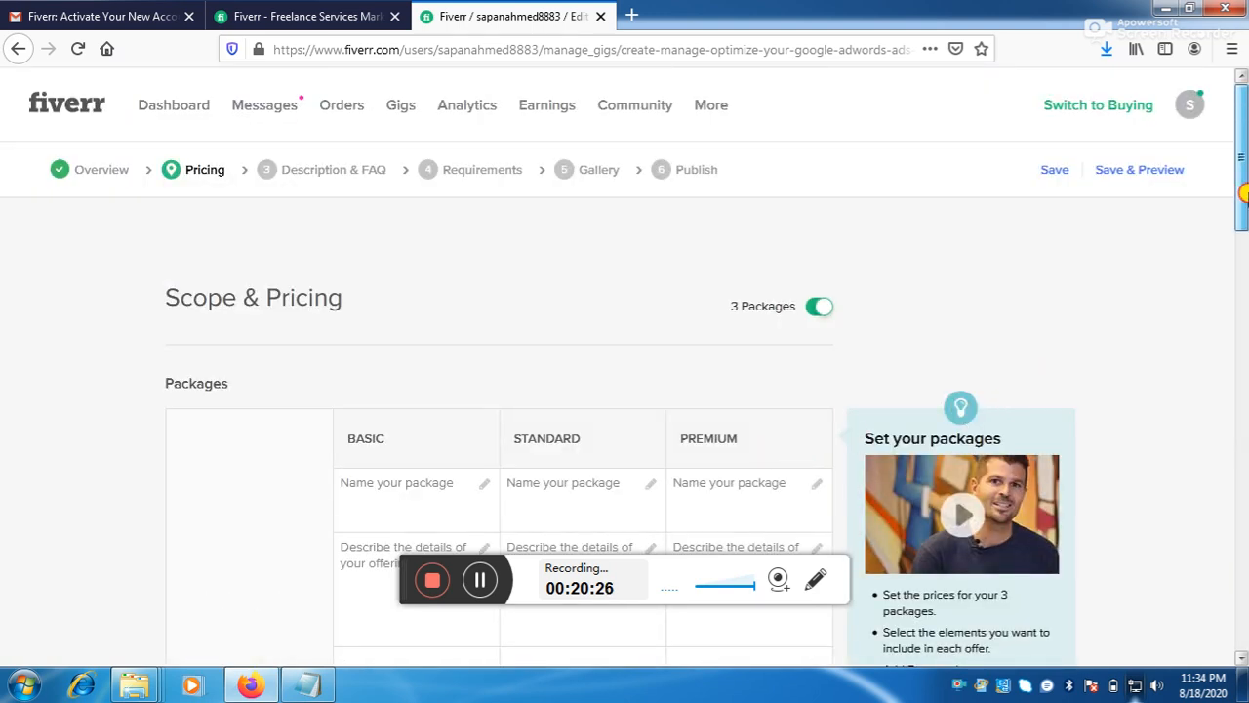
left_click_drag(1245, 167, 1244, 238)
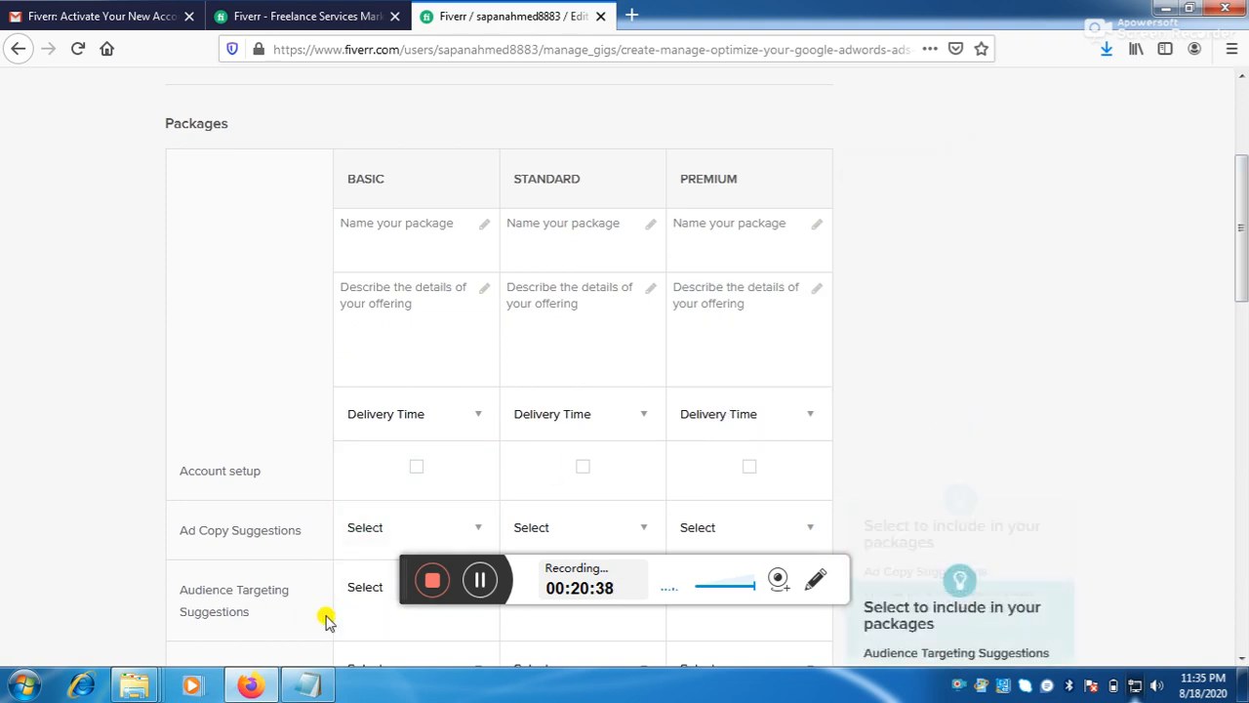
Step: Copy 'Google ads setup' from Notepad and paste it as the Basic package name
left_click(311, 683)
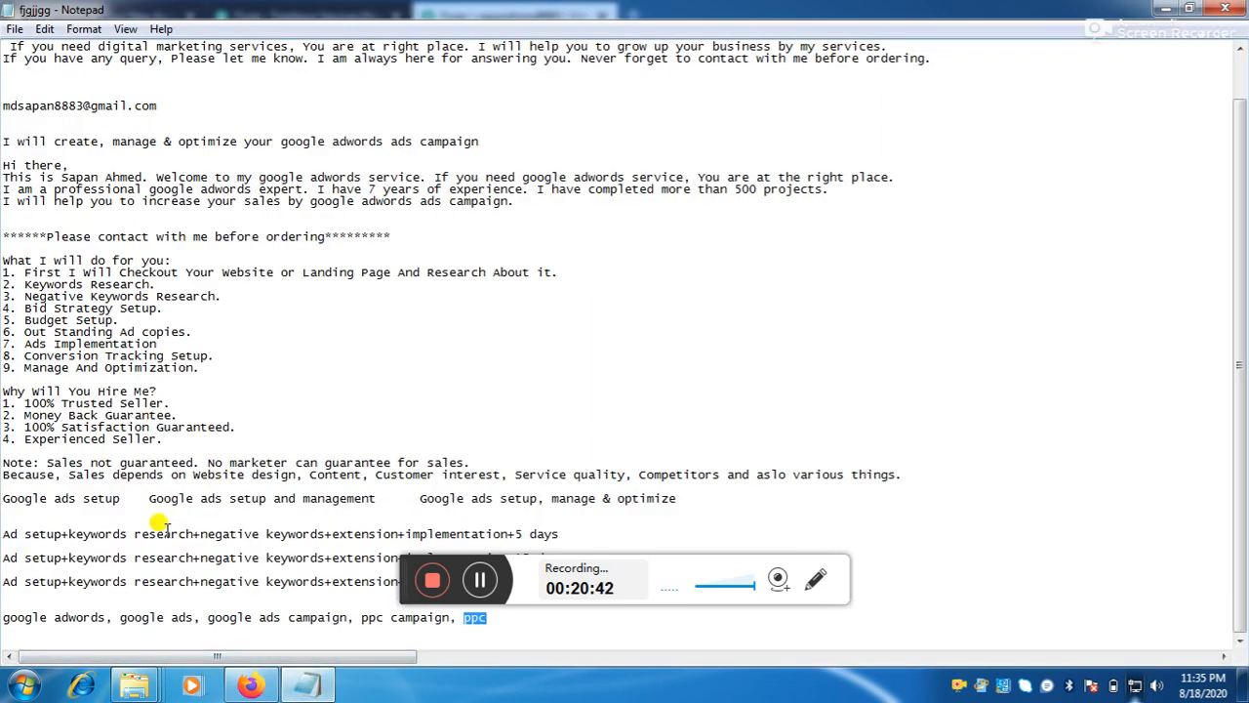
left_click_drag(119, 498, 5, 498)
key("ctrl+c")
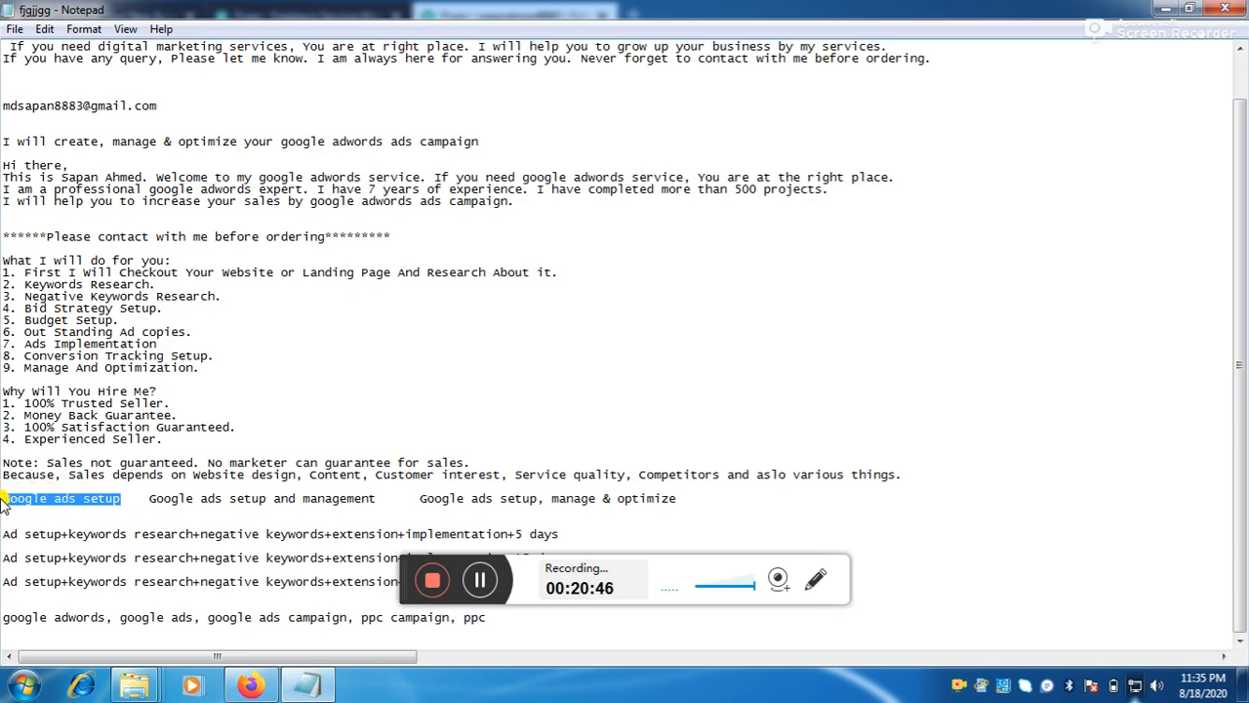
left_click(1159, 7)
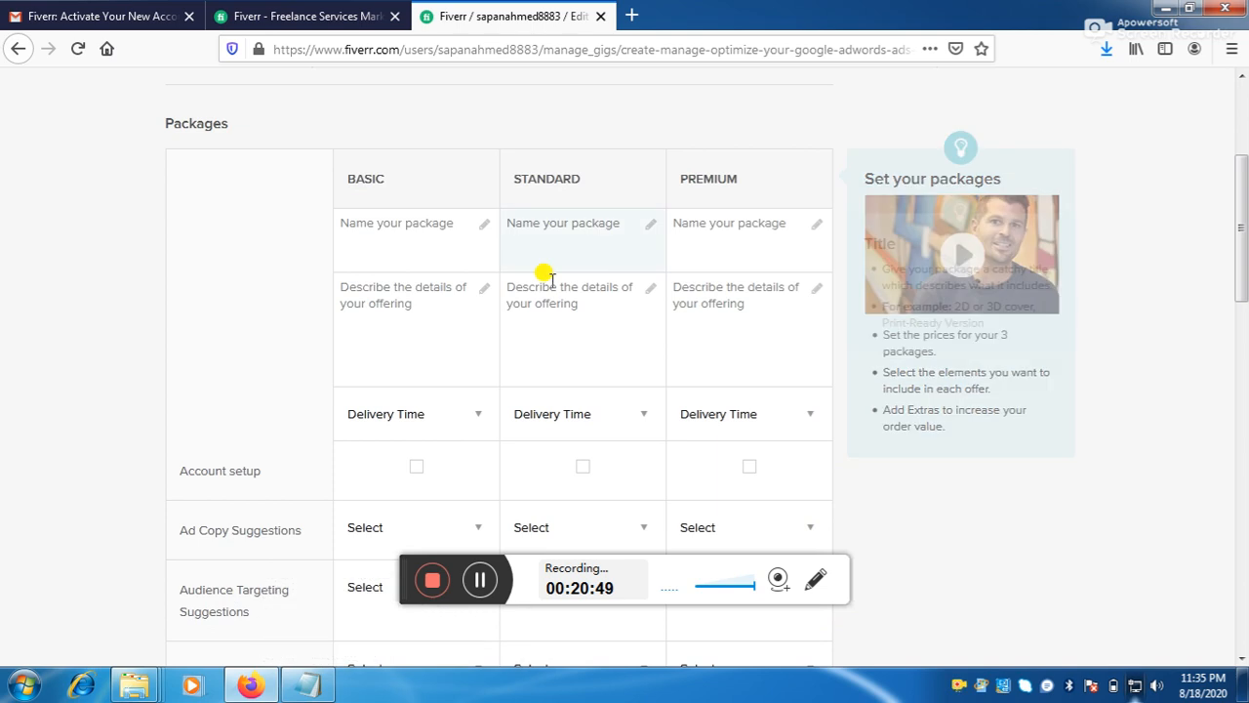
left_click(482, 229)
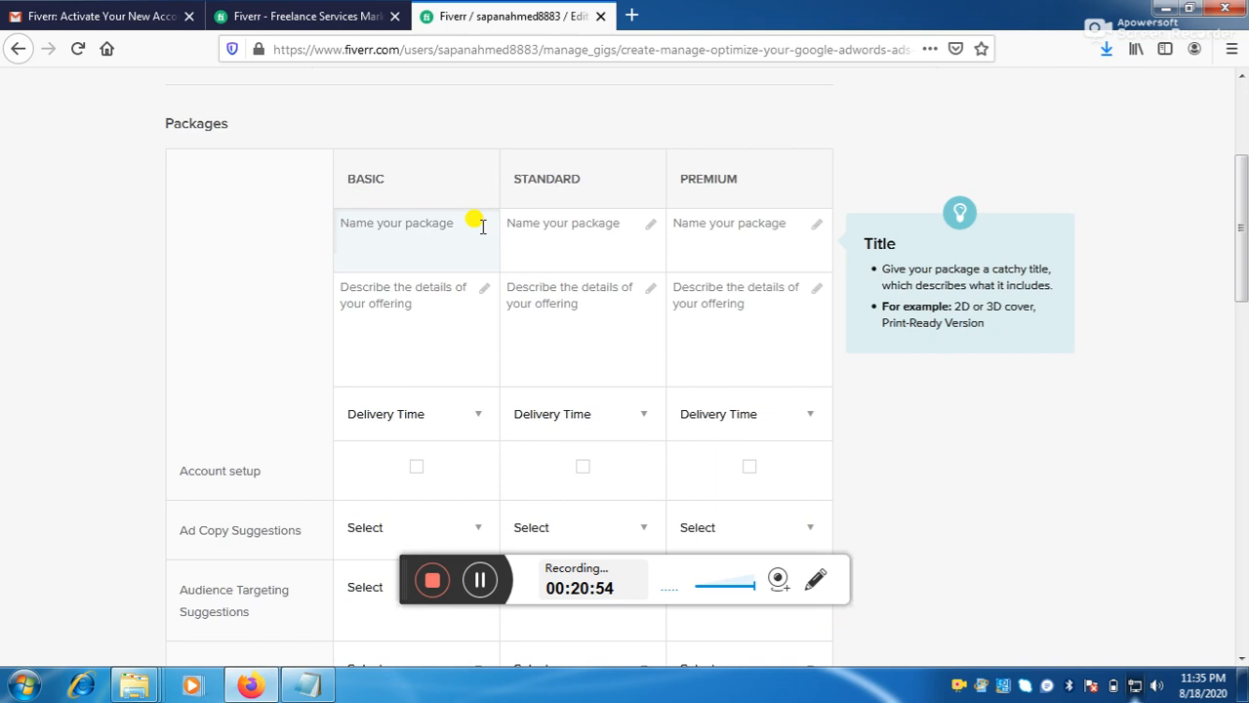
key("ctrl+v")
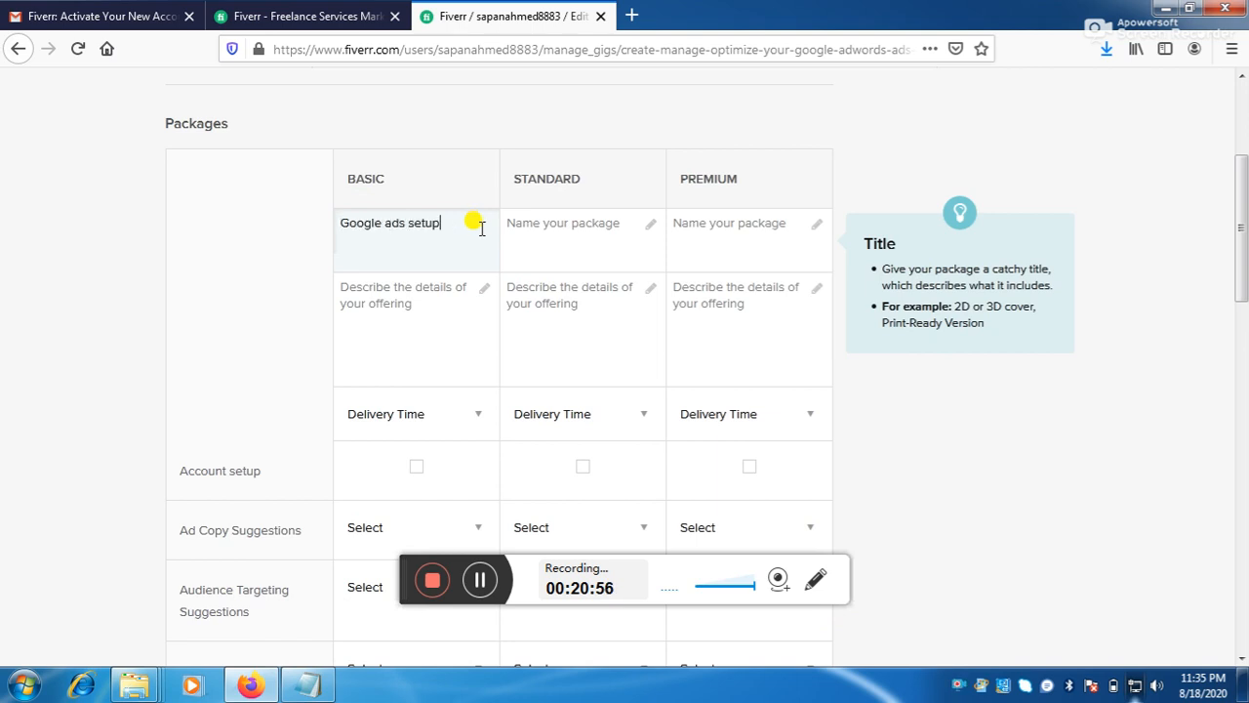
Step: Copy 'Google ads setup and management' from Notepad into the Standard package name
left_click(300, 689)
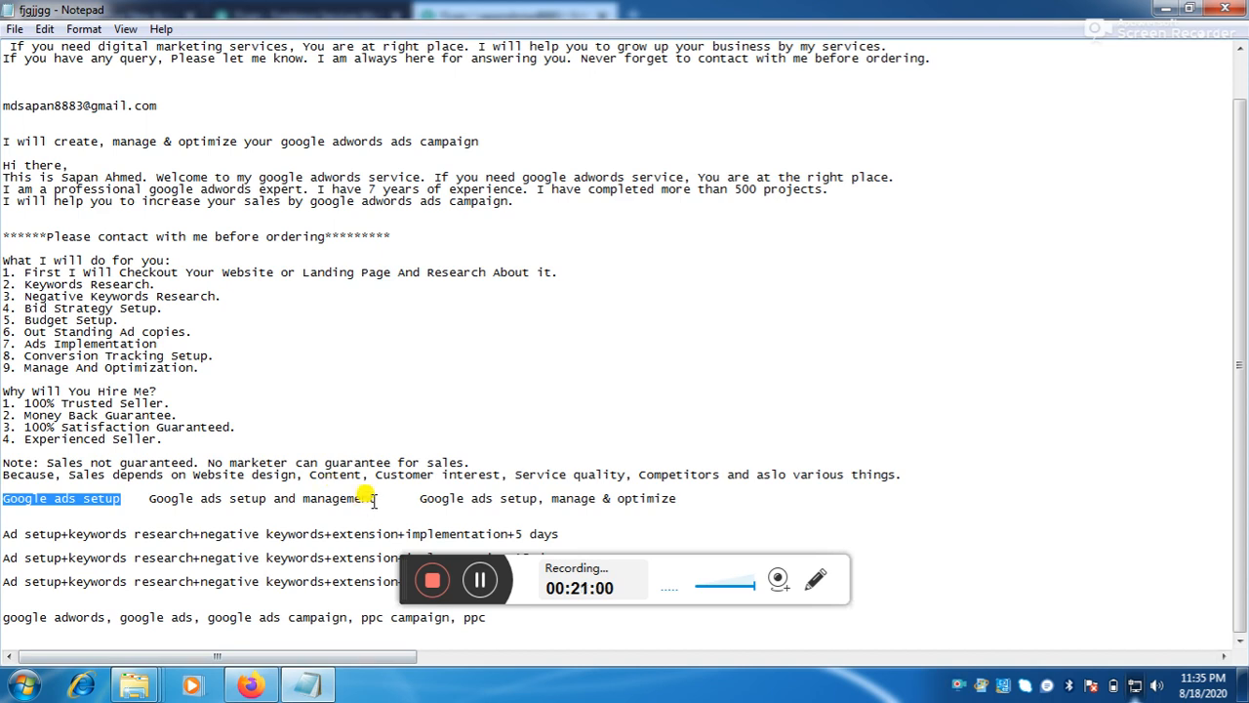
left_click_drag(375, 500, 146, 488)
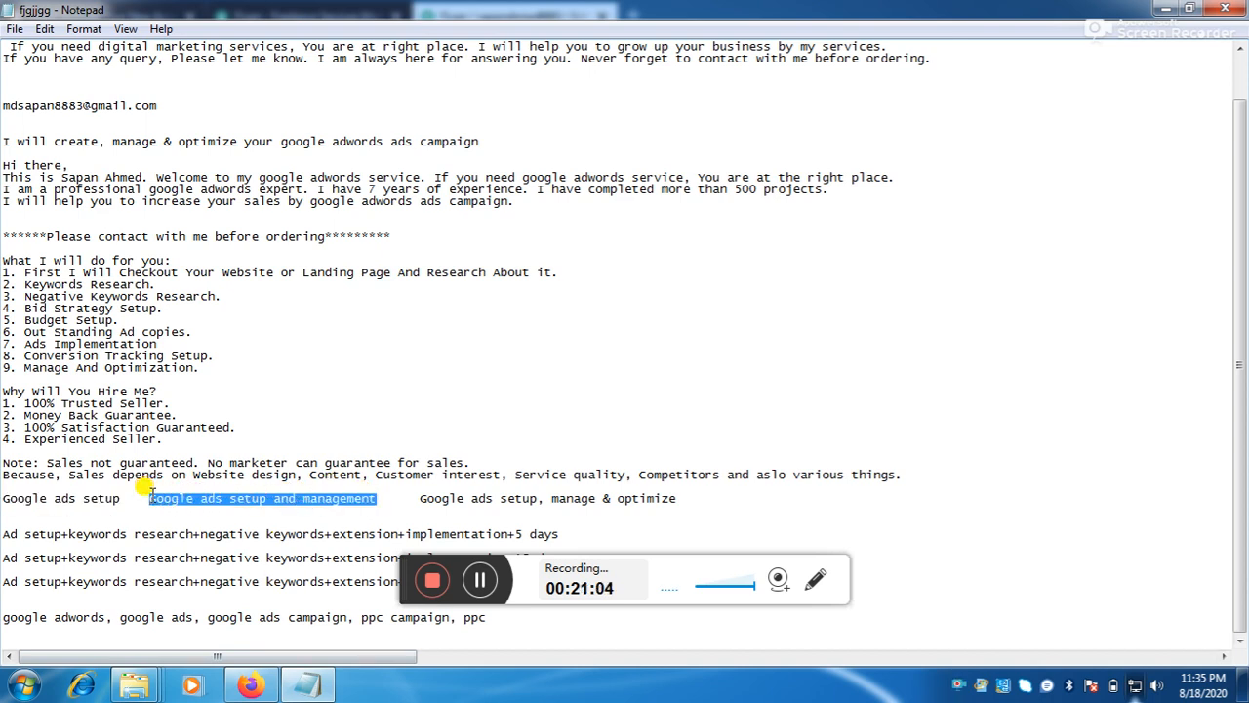
left_click(250, 686)
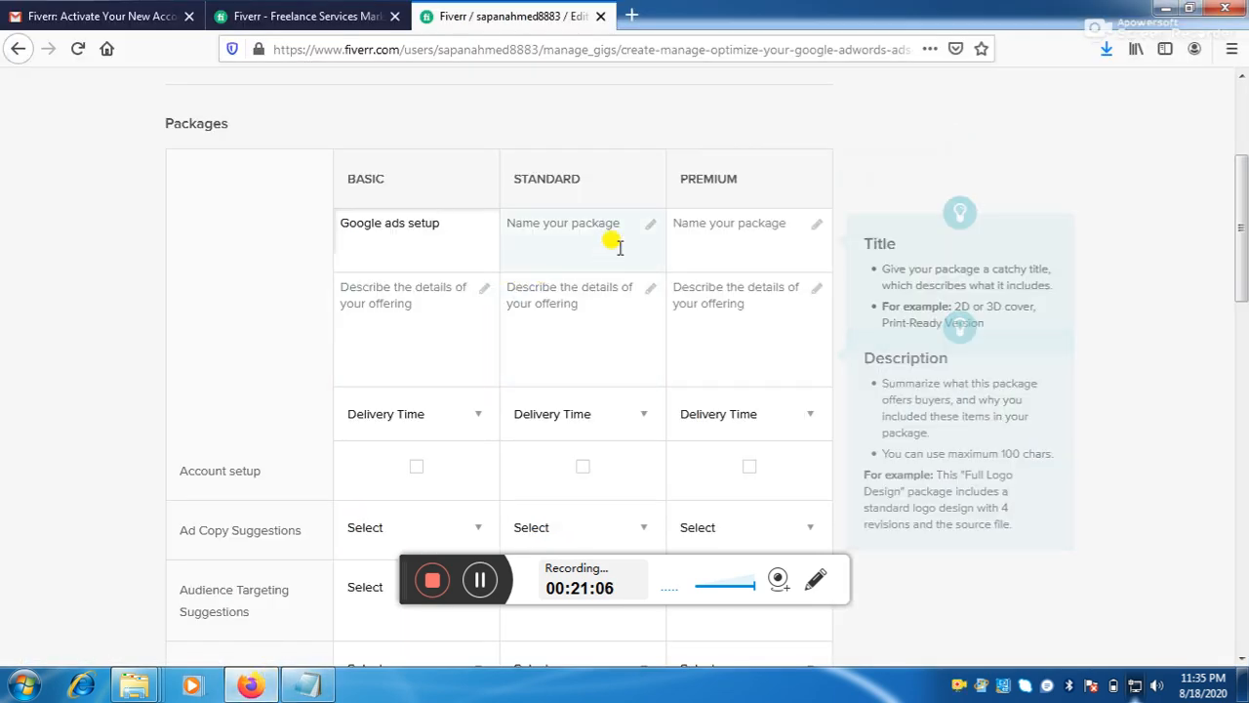
left_click(651, 224)
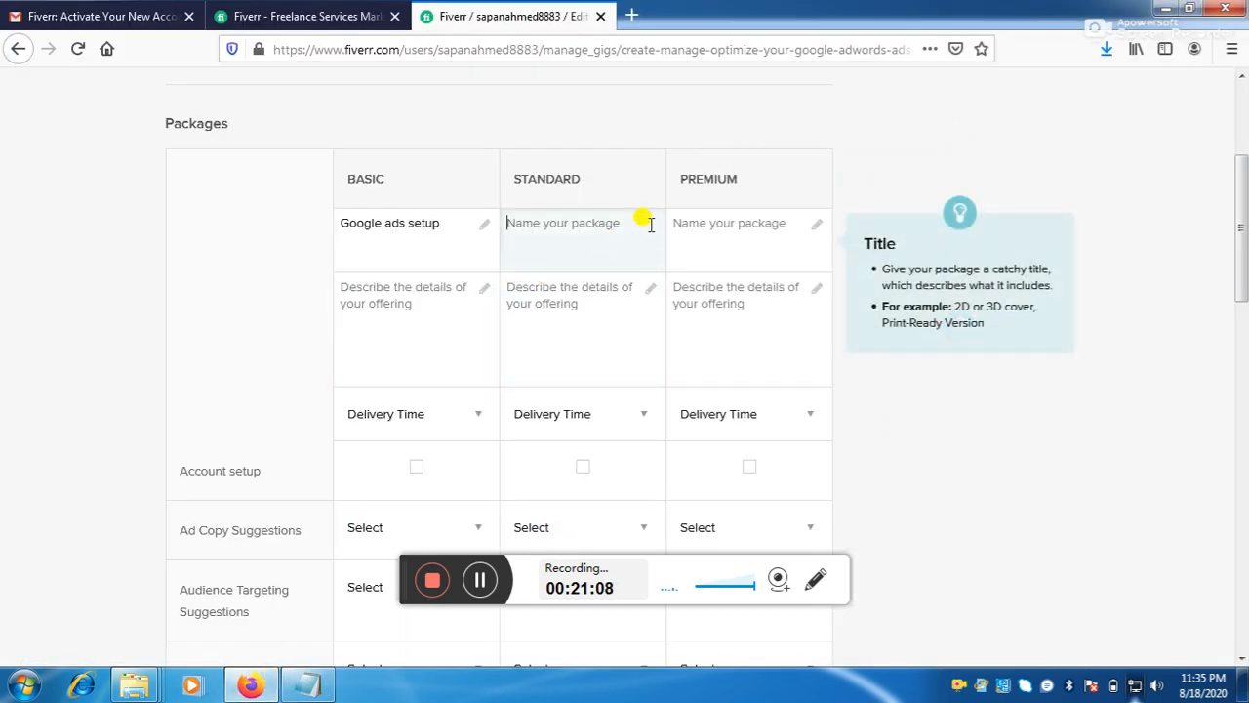
type("Google ads setup and management")
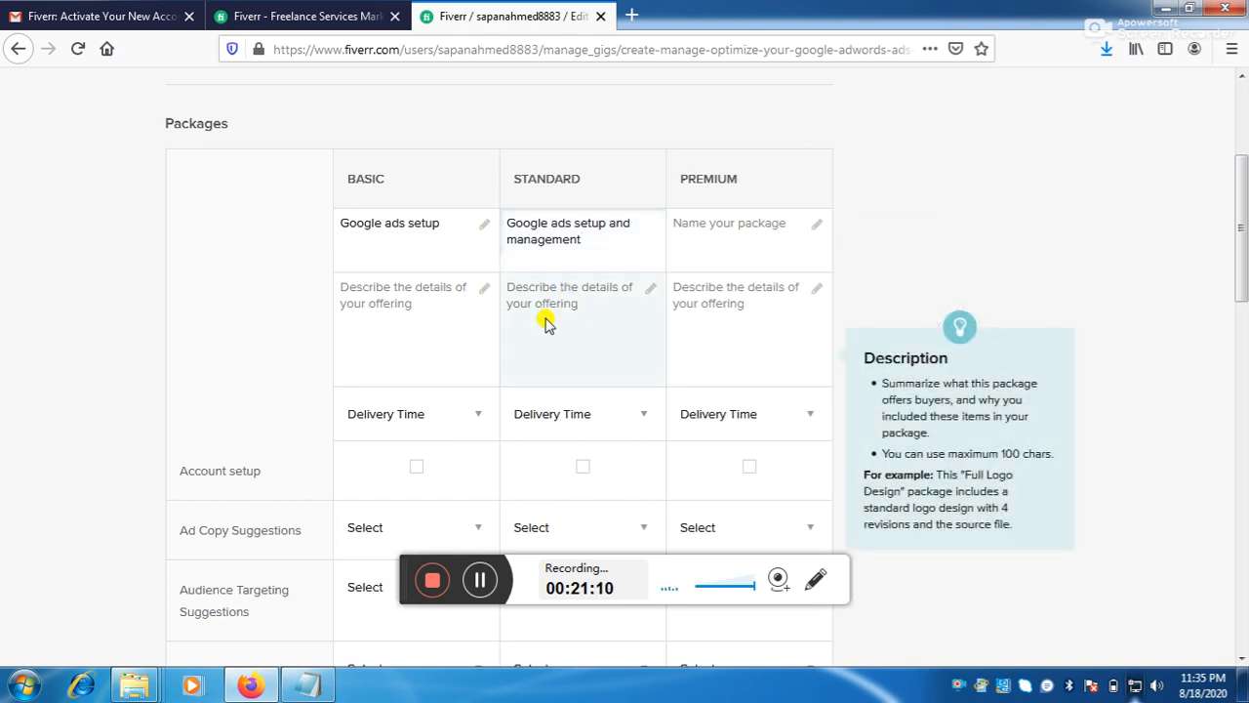
Step: Copy 'Google ads setup, manage & optimize' from Notepad into the Premium package name
left_click(315, 683)
left_click_drag(676, 499, 426, 502)
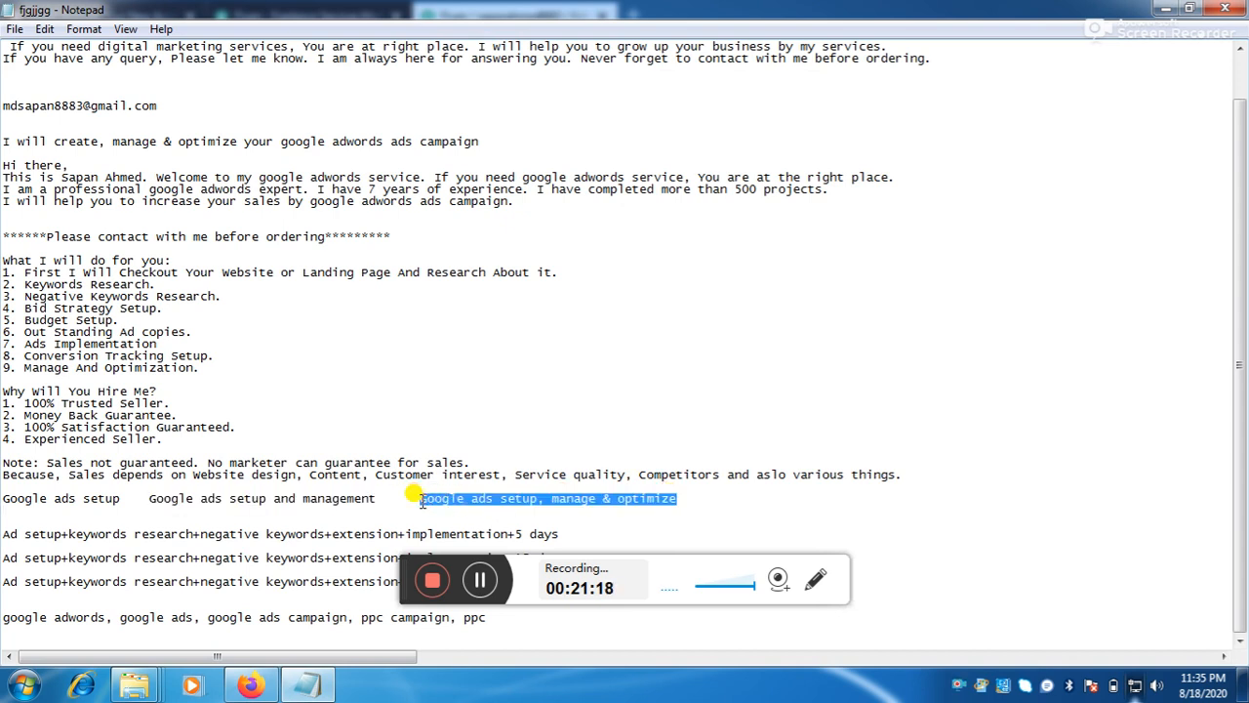
left_click(251, 685)
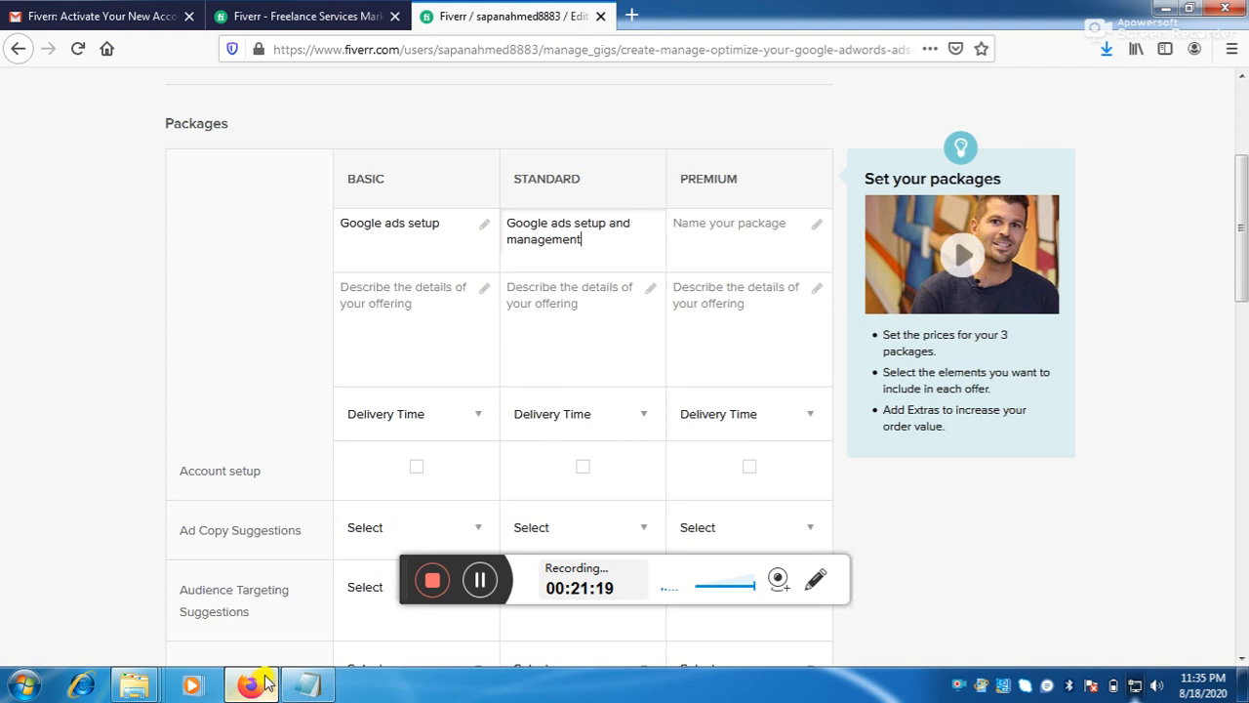
left_click(818, 227)
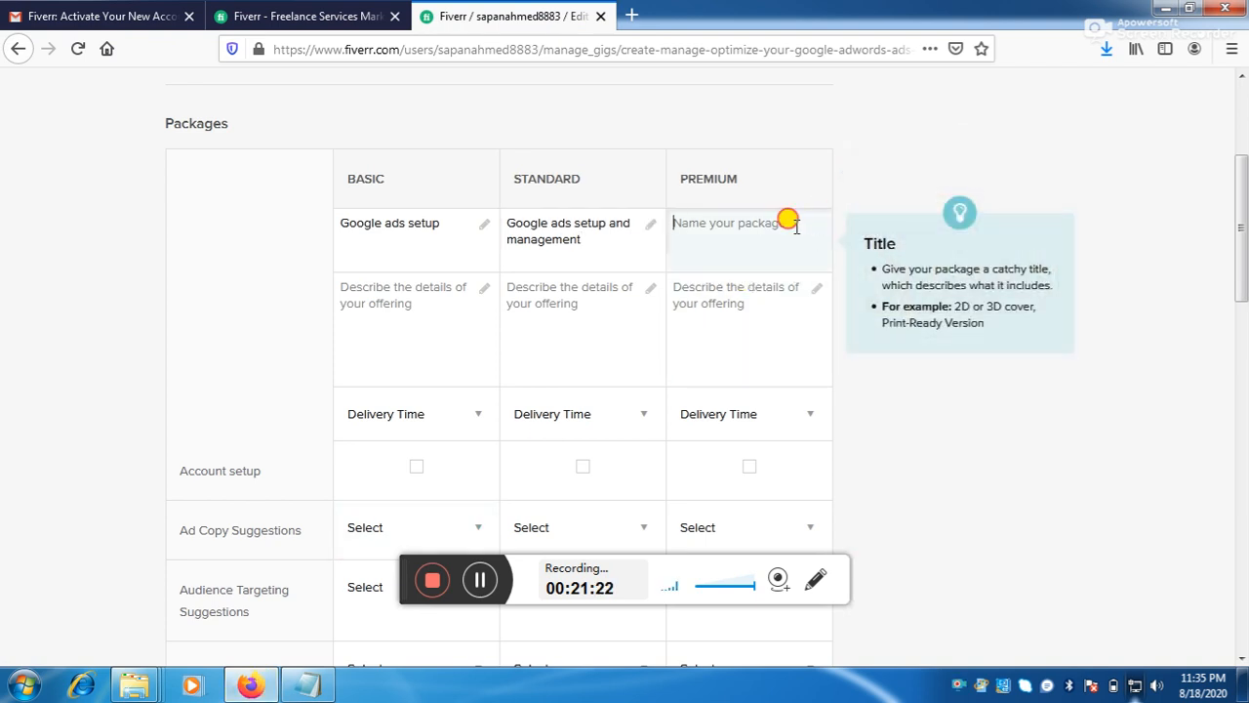
type("Google ads setup, manage & optimize")
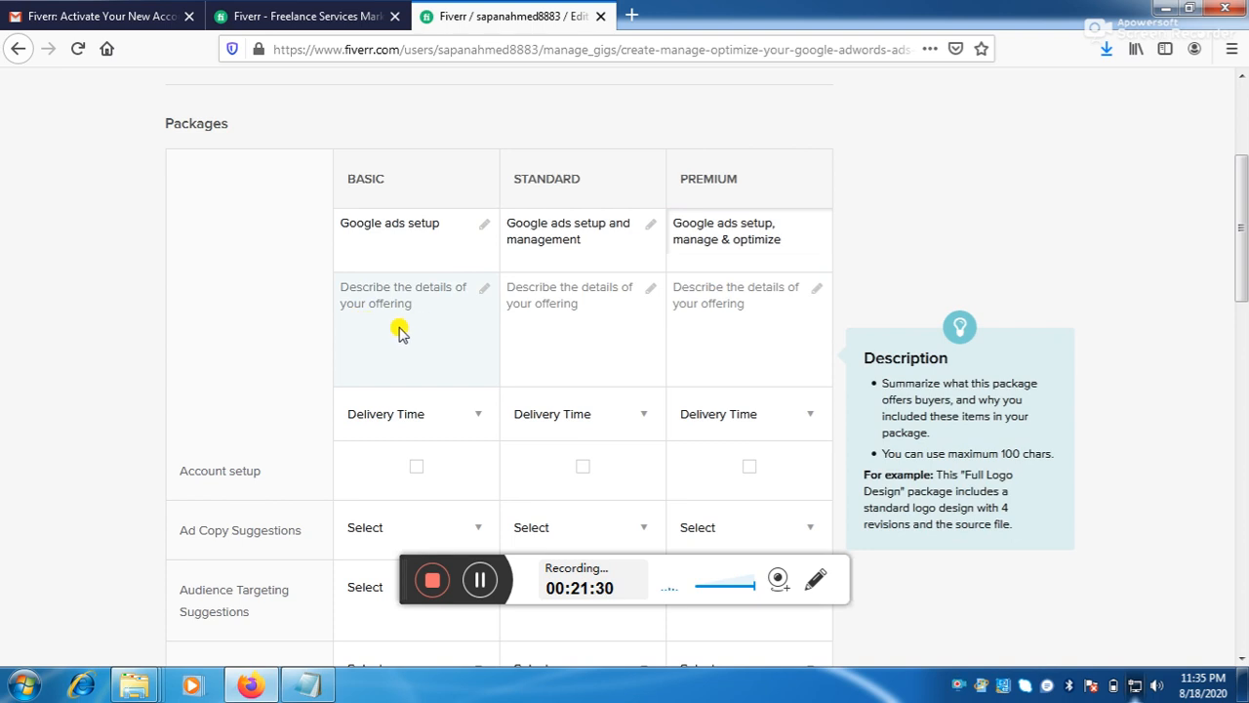
left_click(311, 686)
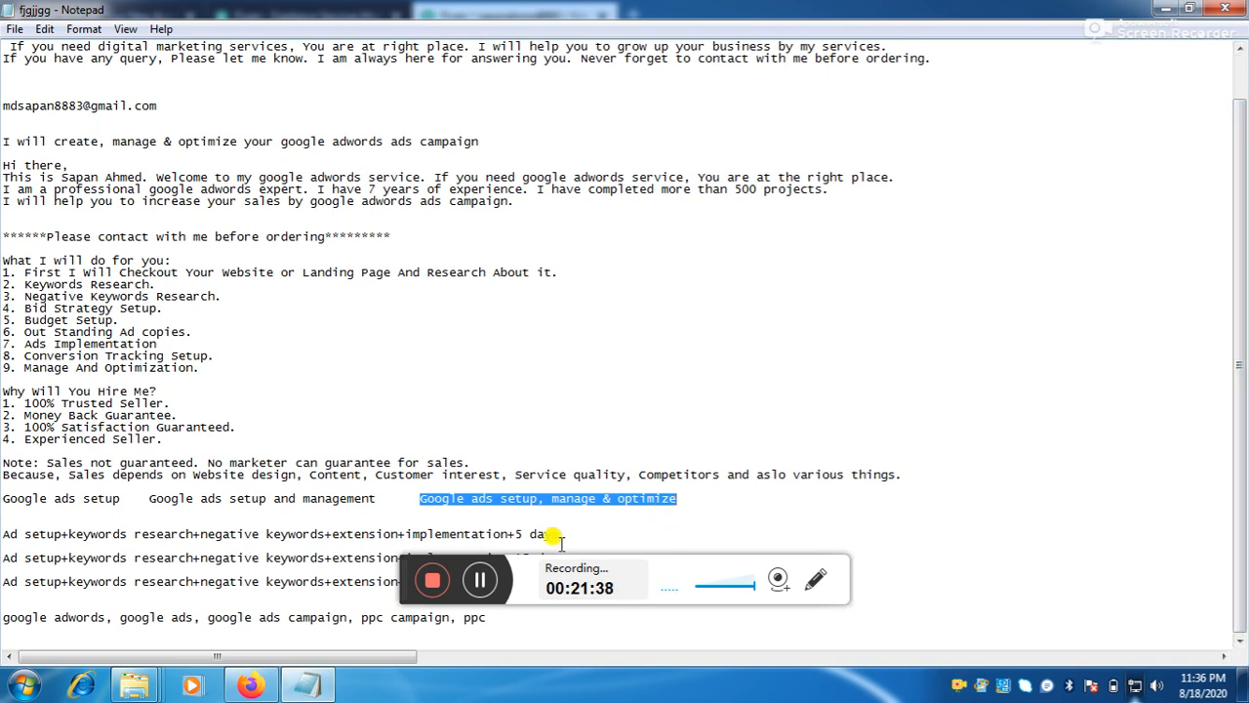
Step: Copy the first 'Ad setup…implementation+5 days' line into the Basic package description
left_click_drag(561, 534, 12, 534)
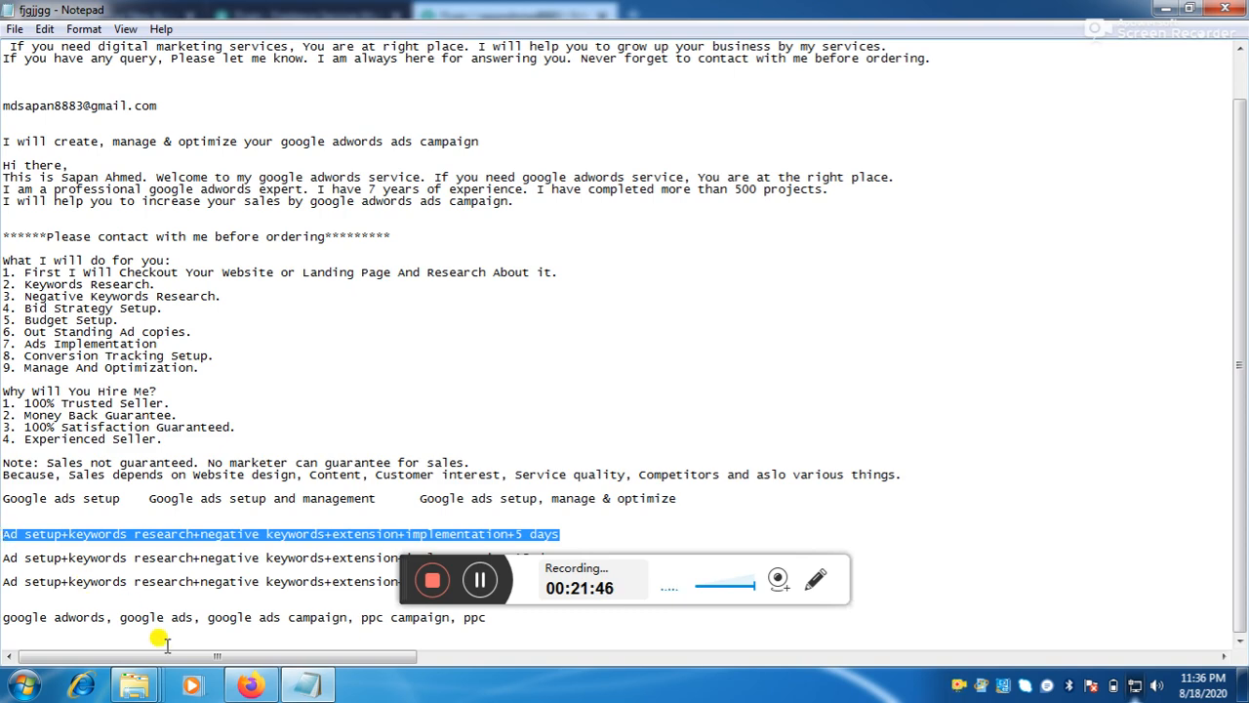
left_click(250, 686)
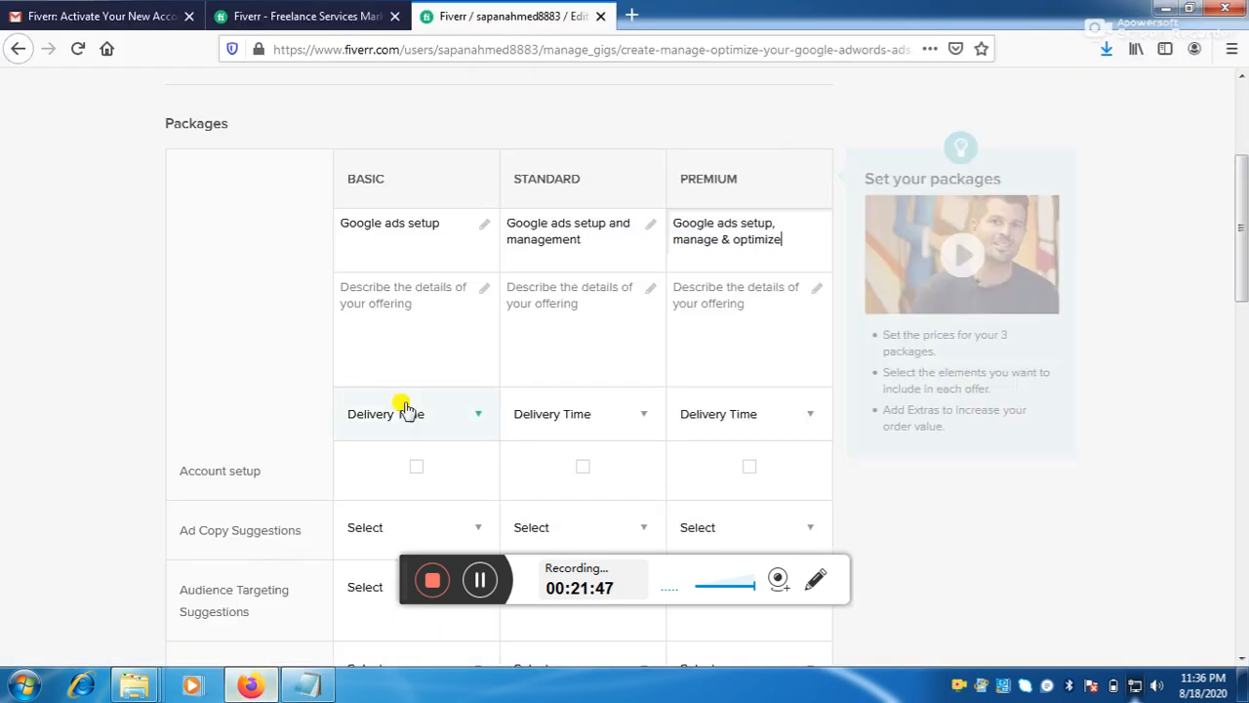
left_click(478, 293)
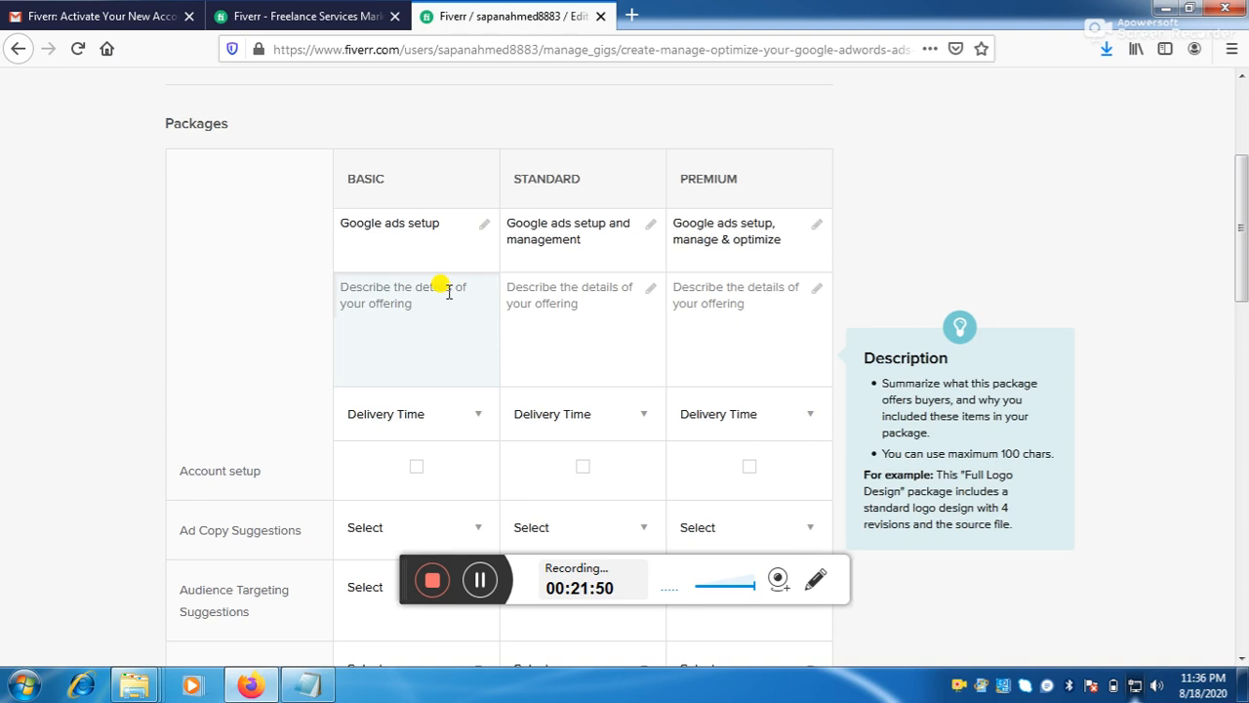
left_click(482, 581)
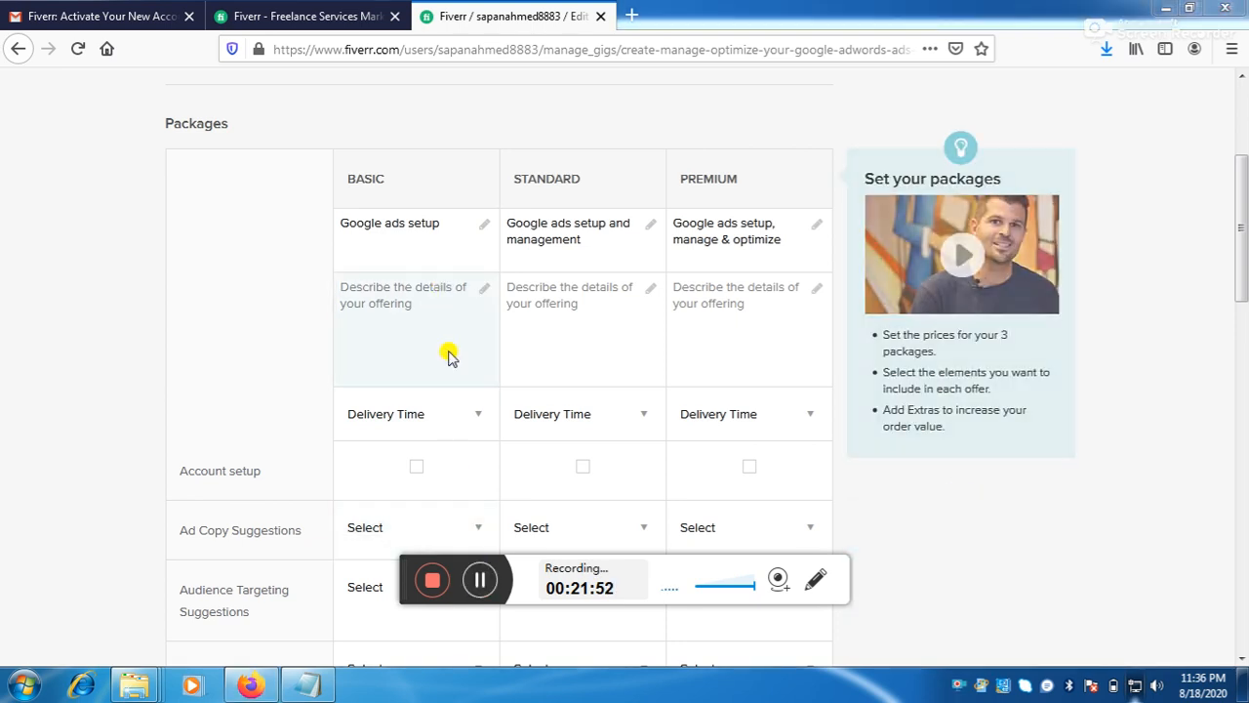
left_click(476, 290)
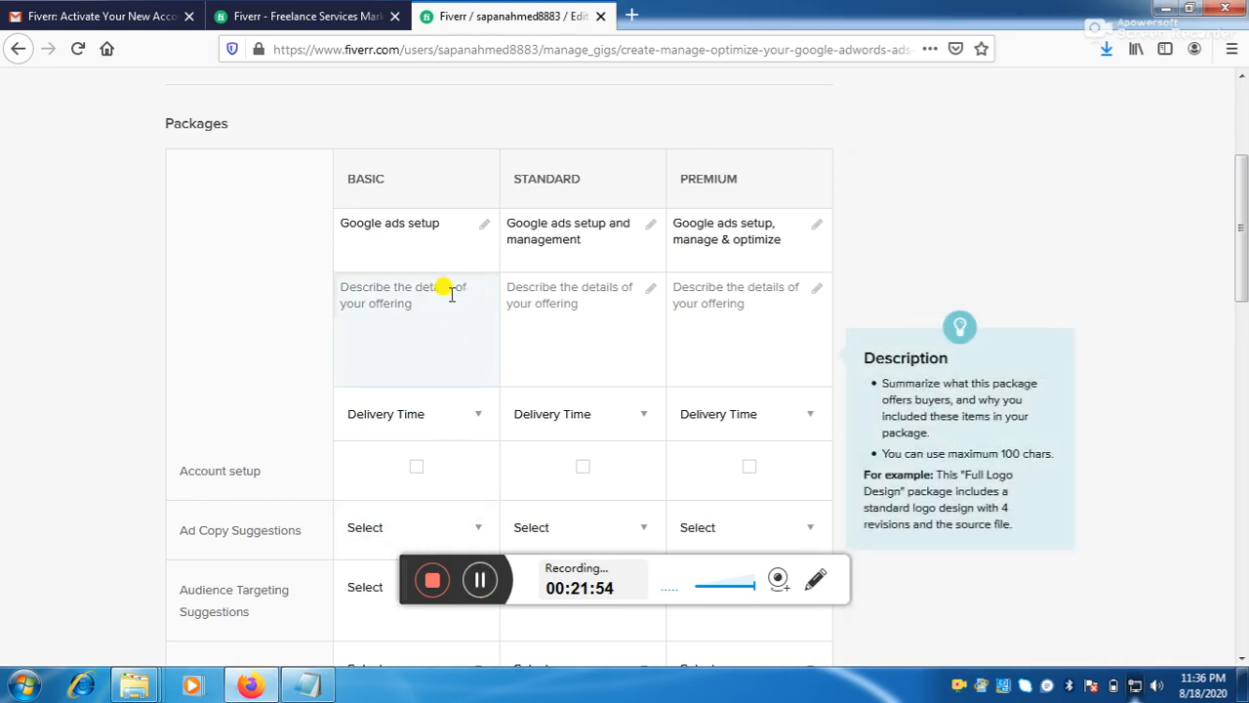
type("keywords+extension+implementation+5 days")
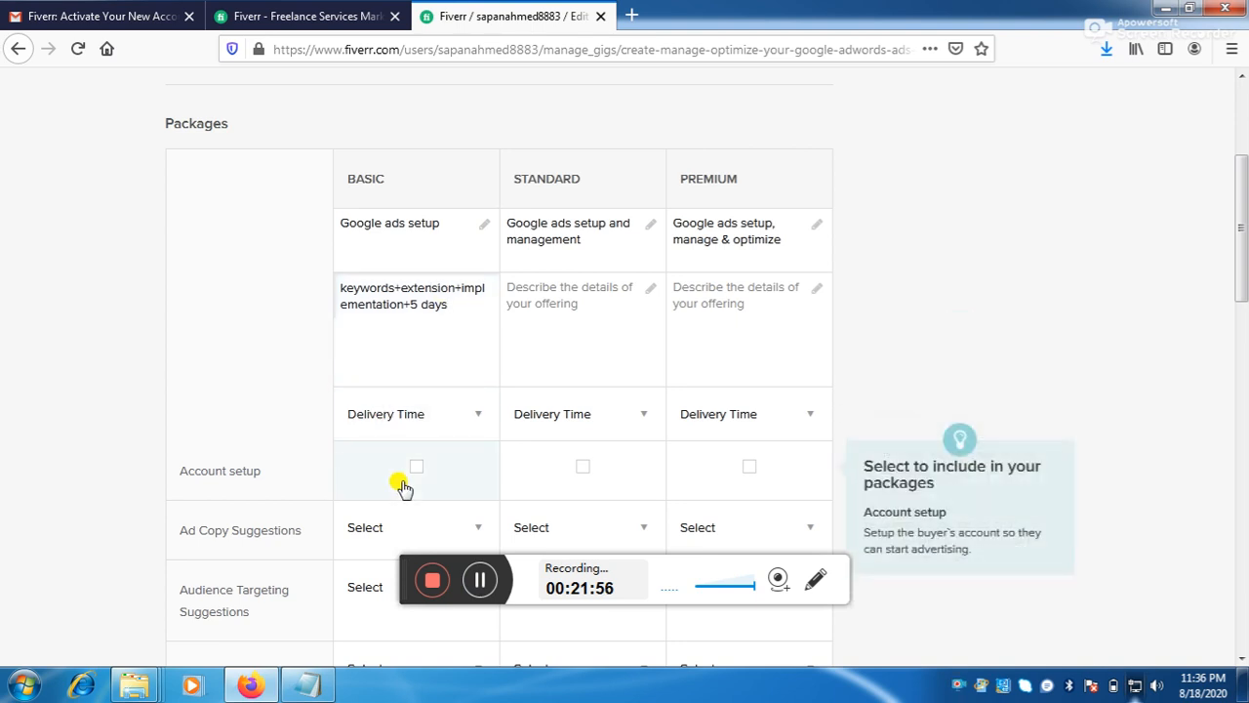
Step: Copy the next description lines from Notepad and paste them into the Standard package description
left_click(312, 684)
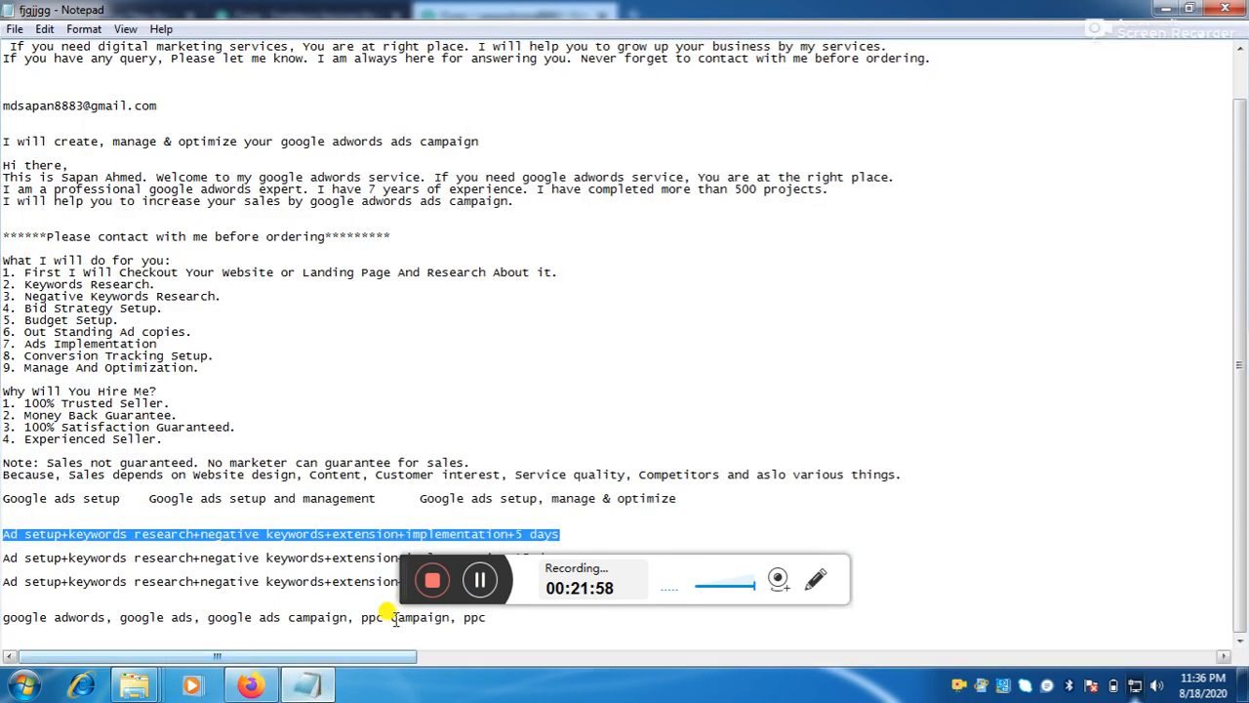
left_click(554, 543)
mouse_move(557, 547)
left_mouse_down()
mouse_move(517, 565)
mouse_move(321, 562)
mouse_move(550, 551)
left_mouse_up()
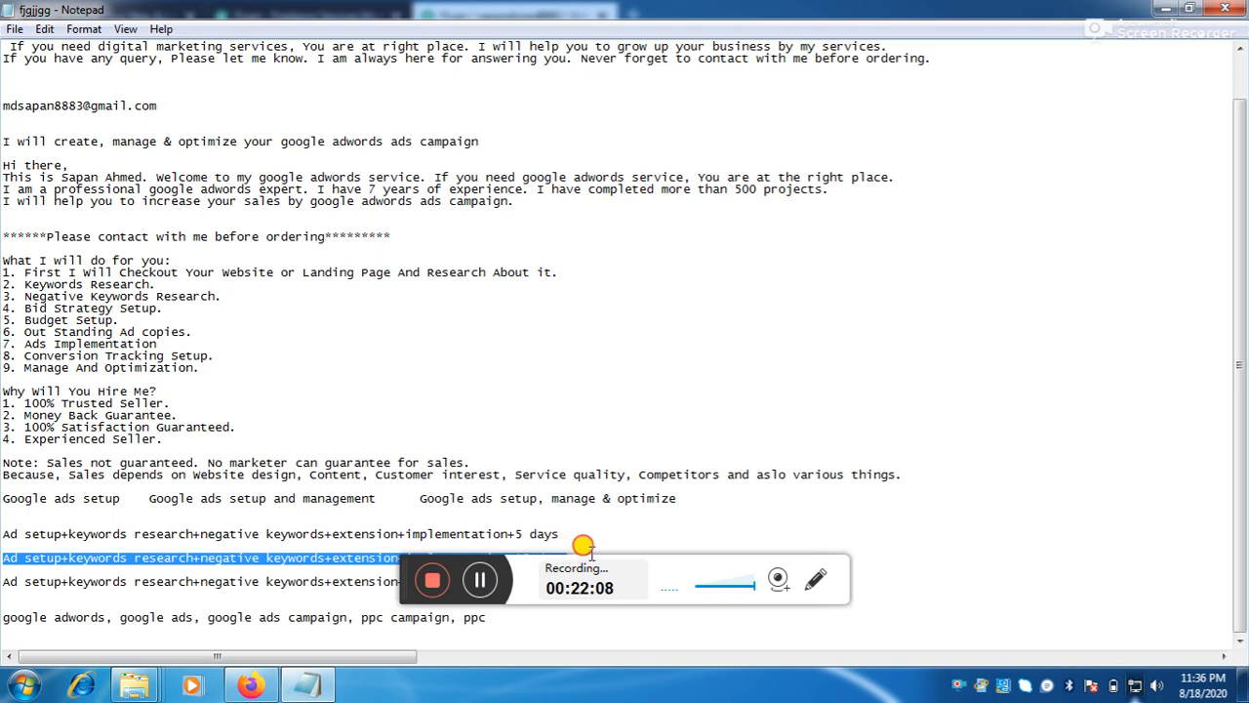
left_click_drag(582, 544, 493, 624)
mouse_move(271, 681)
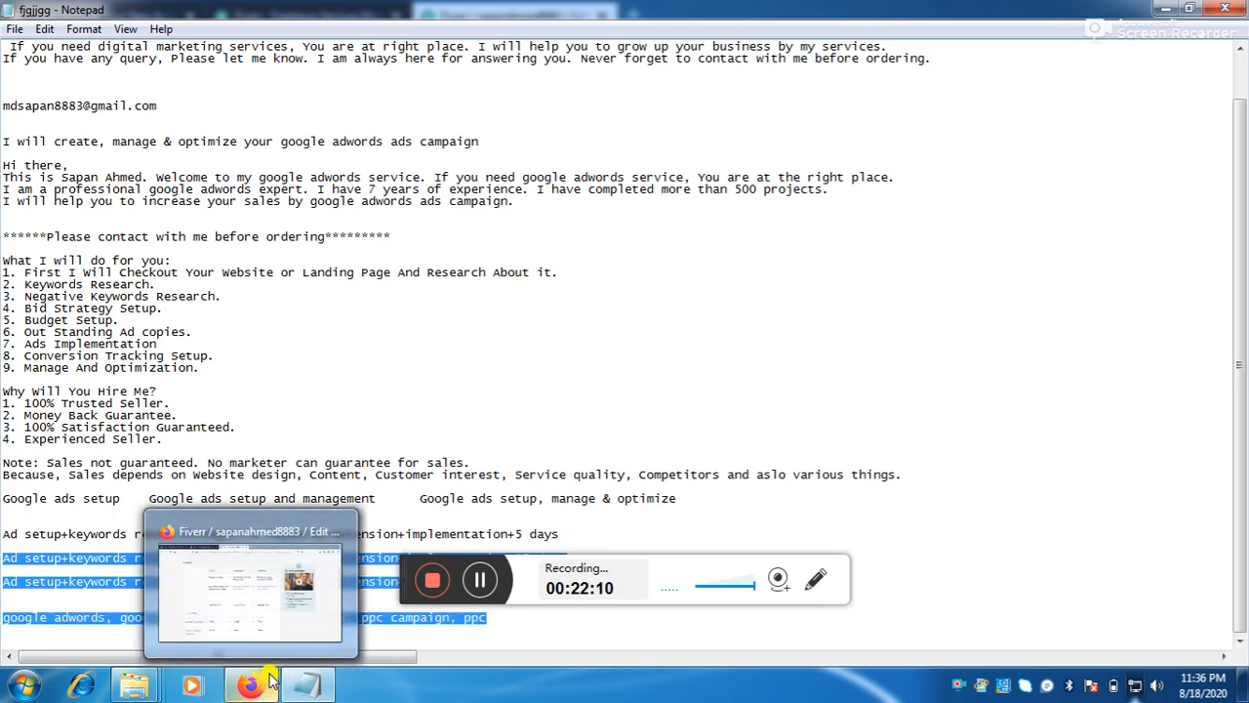
left_click(252, 683)
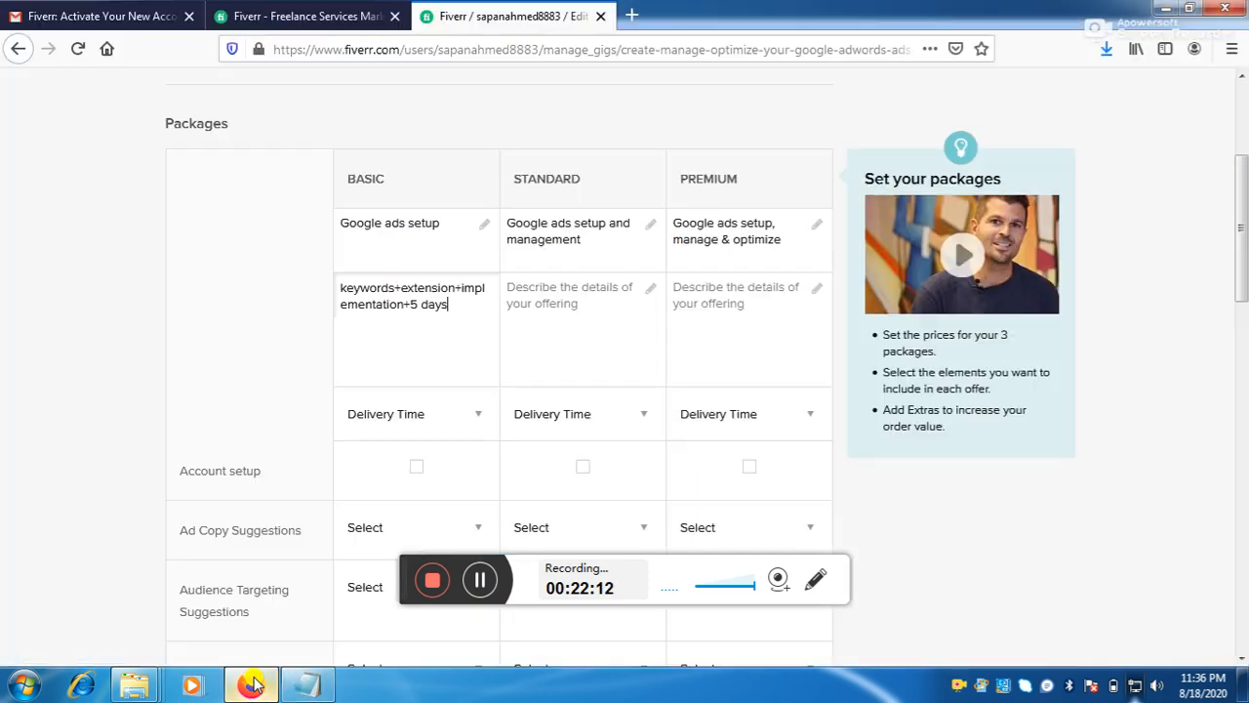
left_click(643, 293)
type("keywords+extension+implementation+5 days")
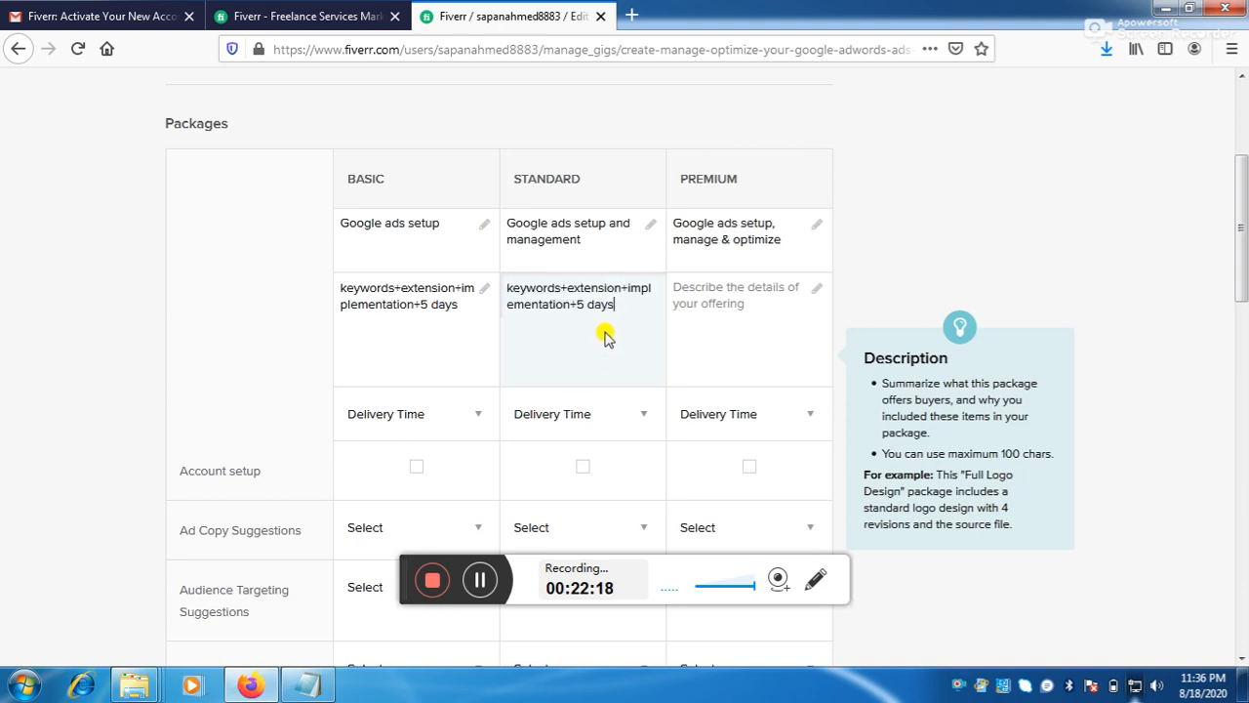
left_click(303, 687)
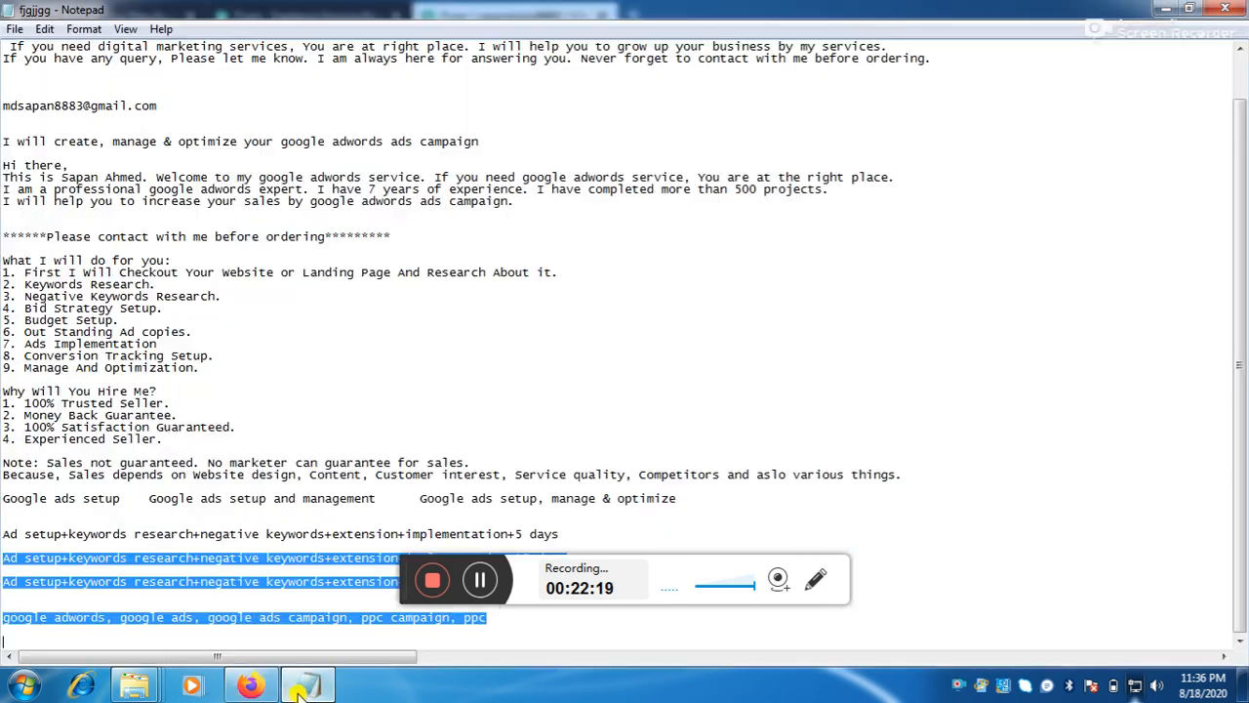
Step: Select the 'Ad setup…implementation+15 days' line in the Notepad draft
left_click(570, 535)
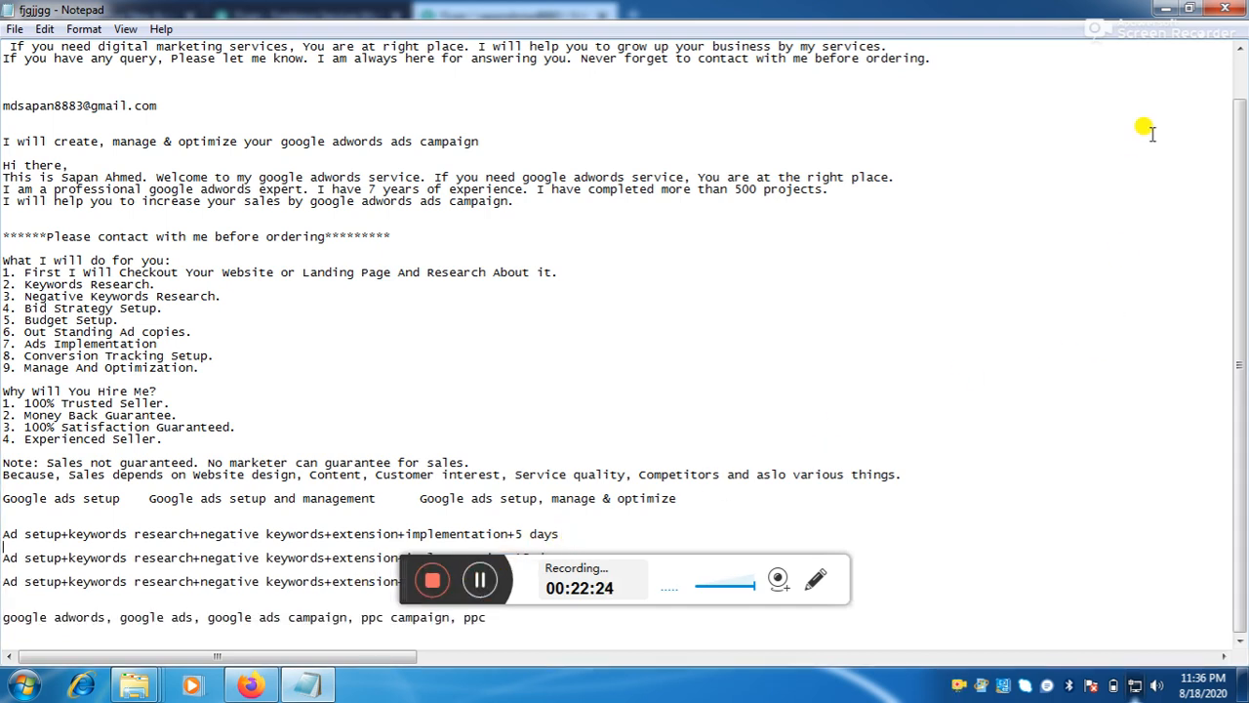
left_click_drag(1242, 276, 1219, 114)
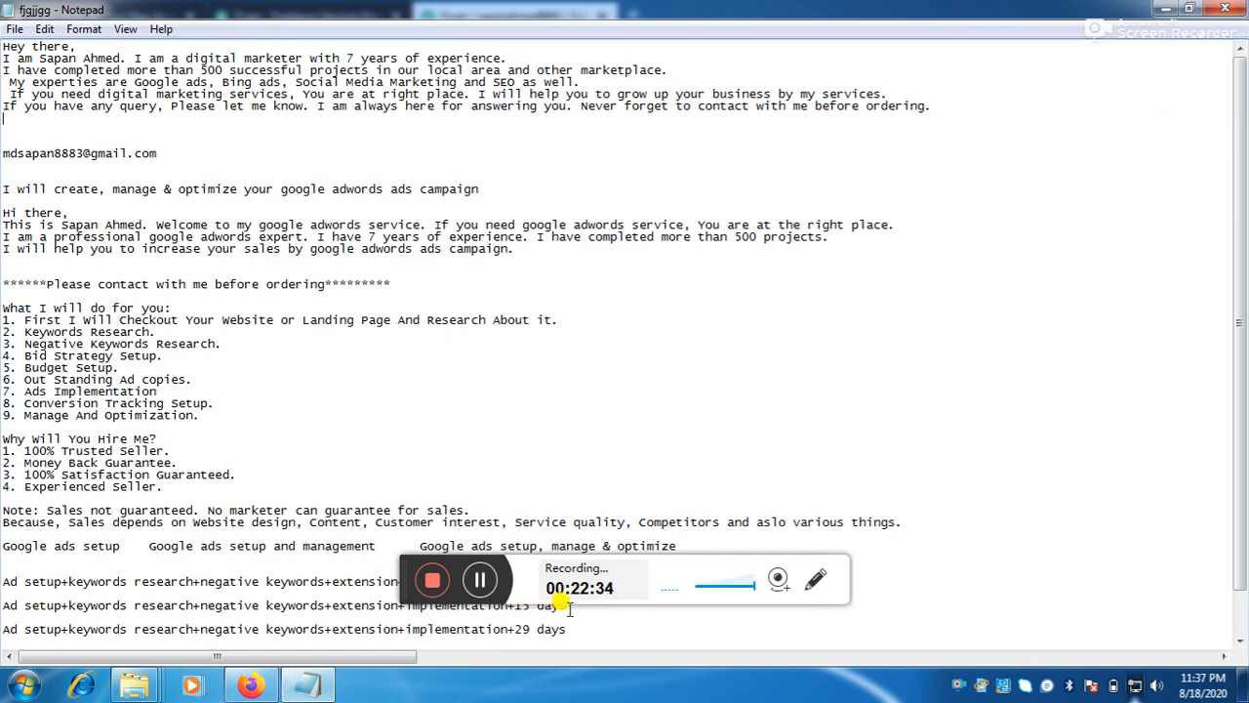
left_click_drag(569, 605, 3, 609)
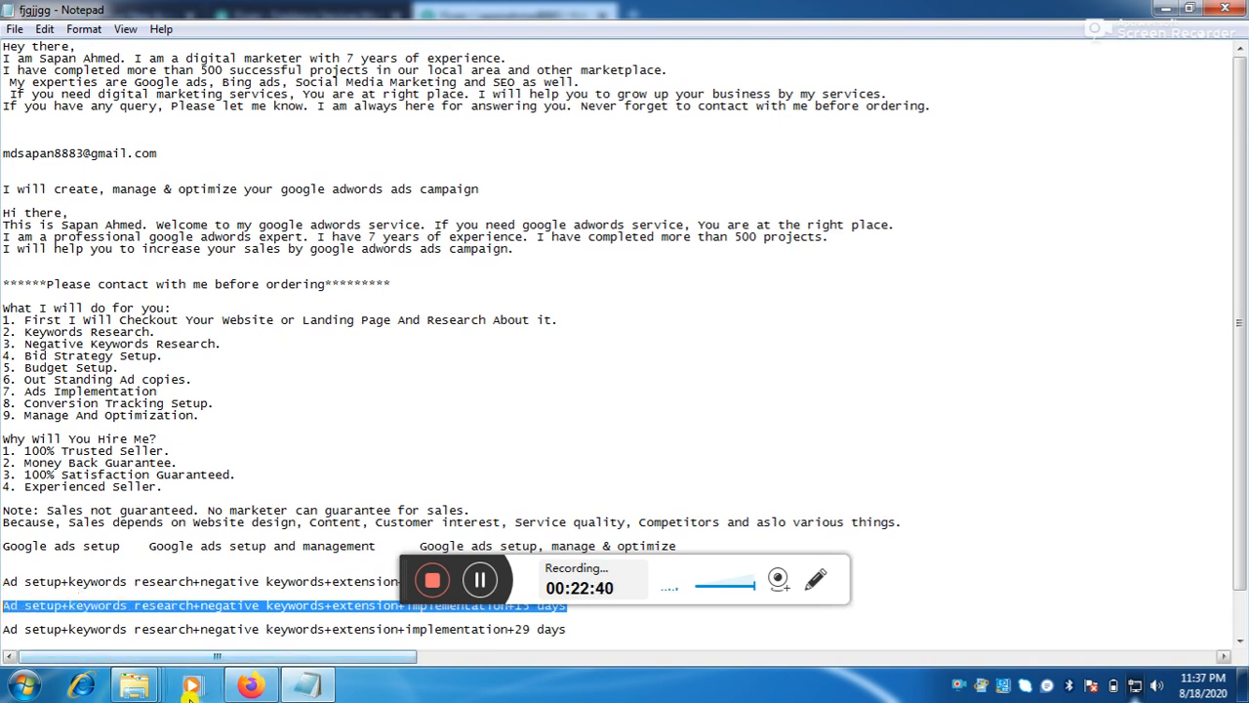
Step: Replace the Standard package description with the 15-days implementation text
left_click(250, 686)
left_click(610, 291)
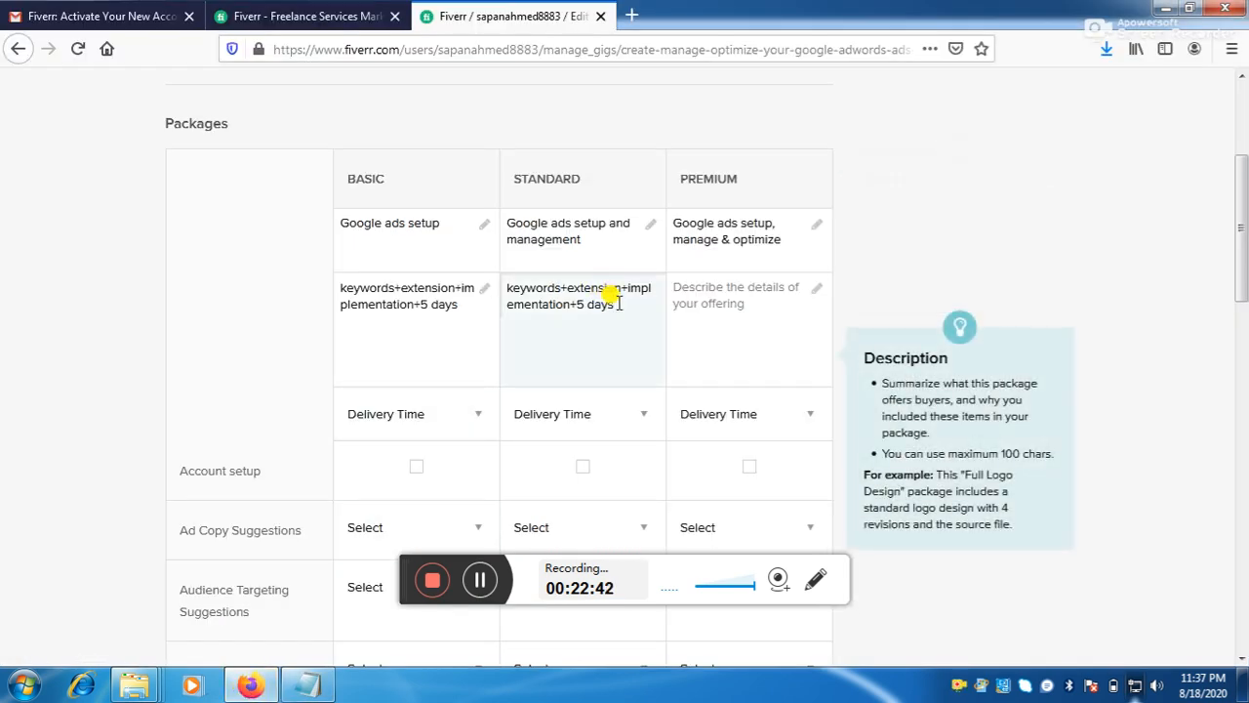
left_click_drag(617, 304, 508, 283)
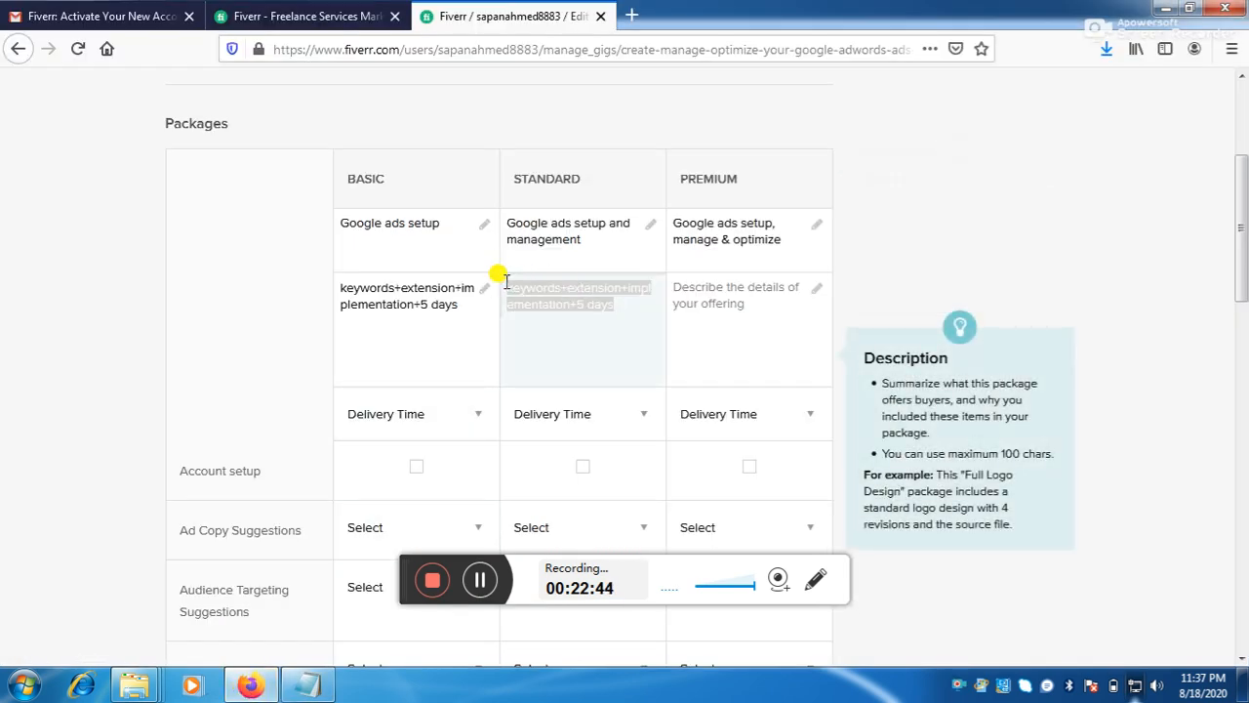
type("keywords+extension+implement")
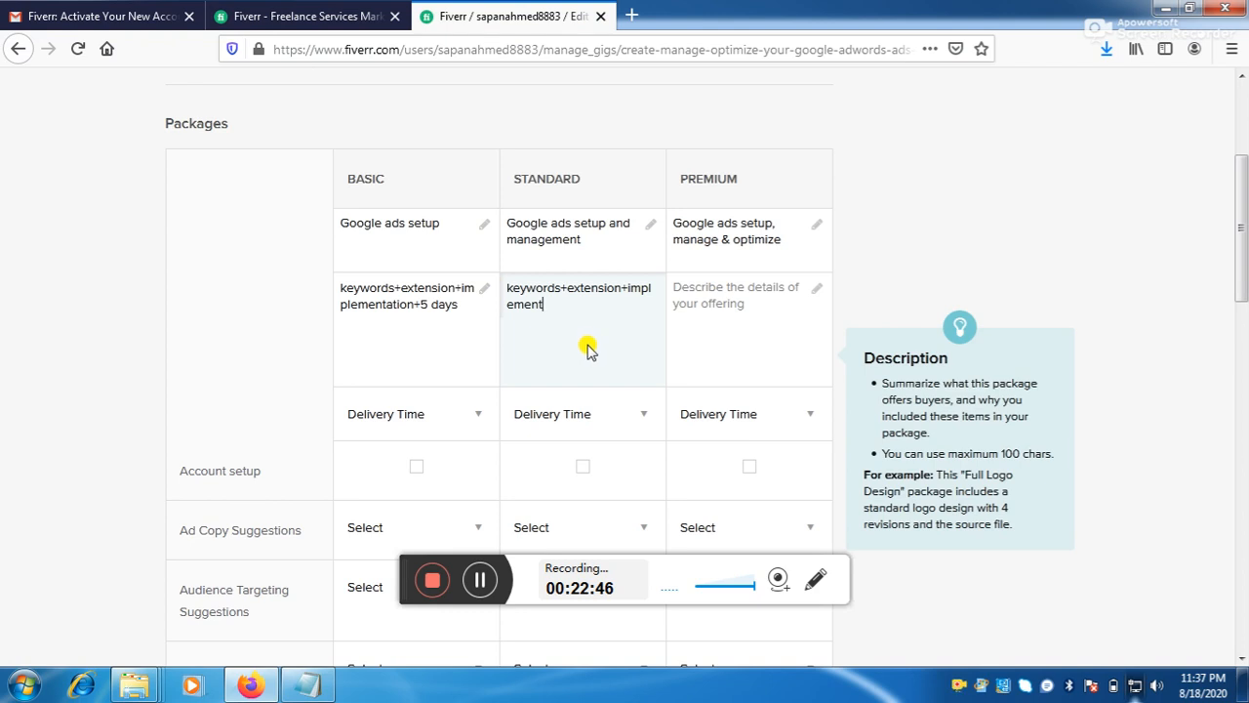
Step: Copy the 'implementation+29 days' line and paste it as the Premium package description
left_click(305, 687)
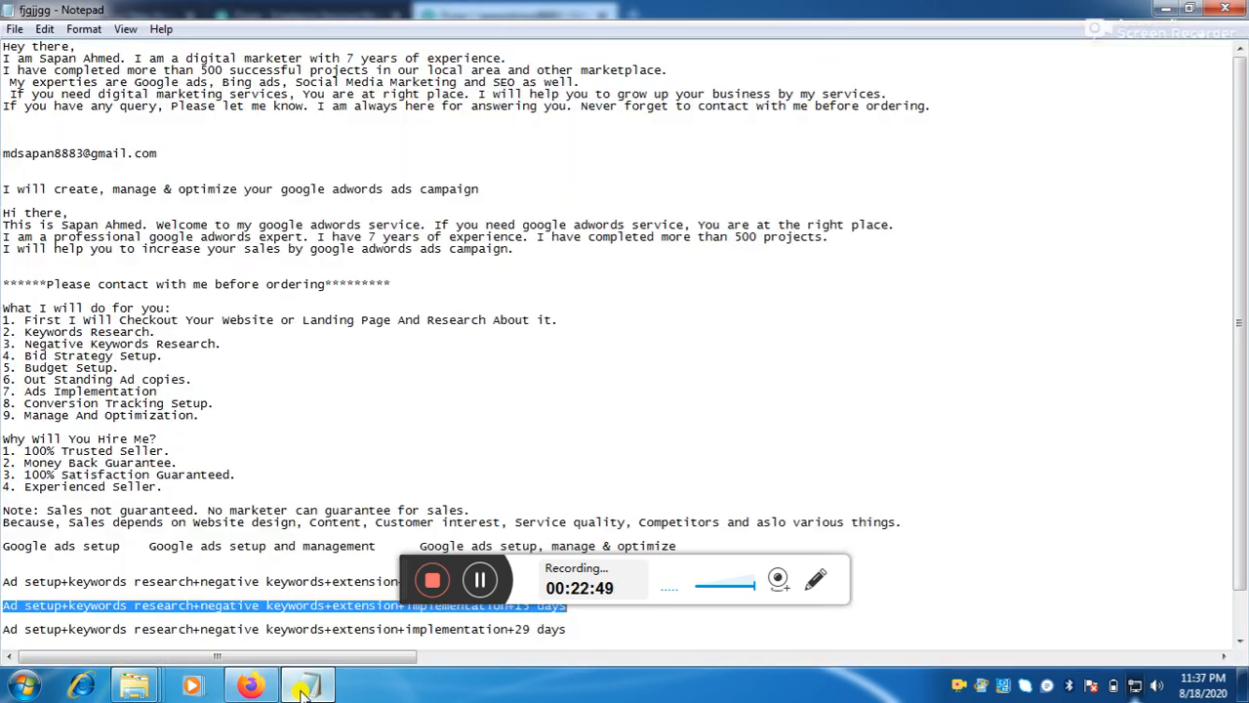
left_click(567, 630)
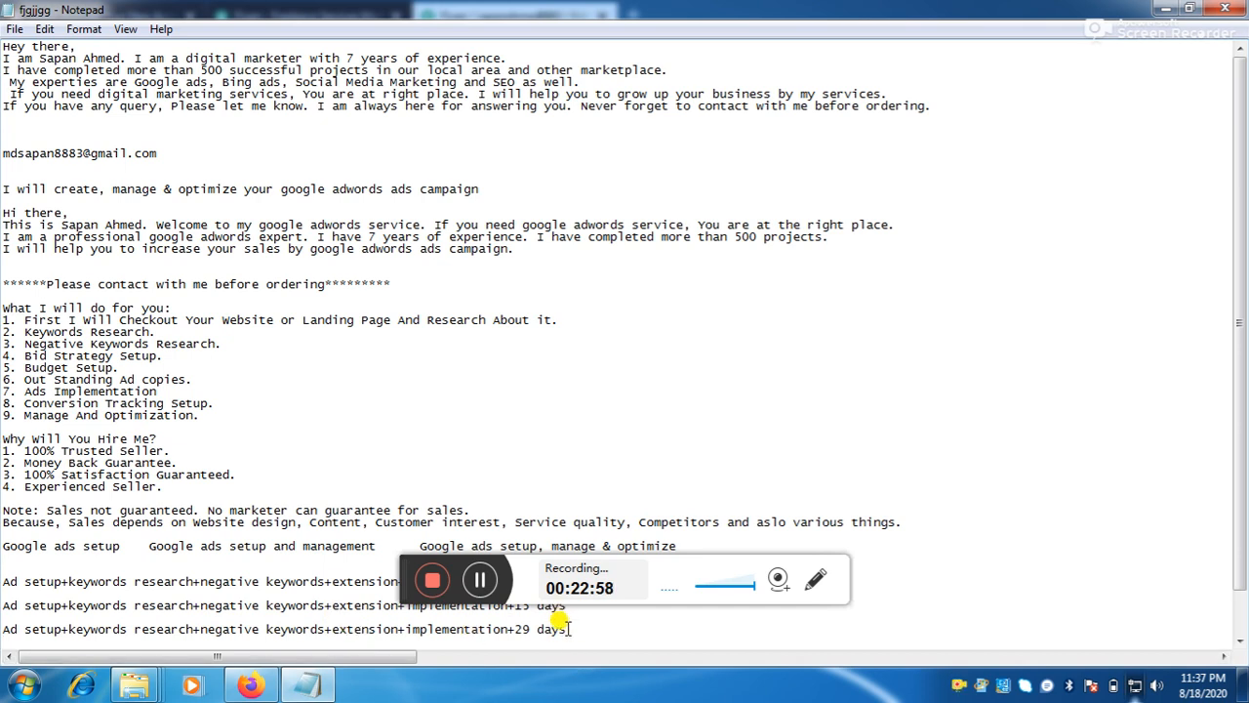
left_click_drag(566, 625, 8, 616)
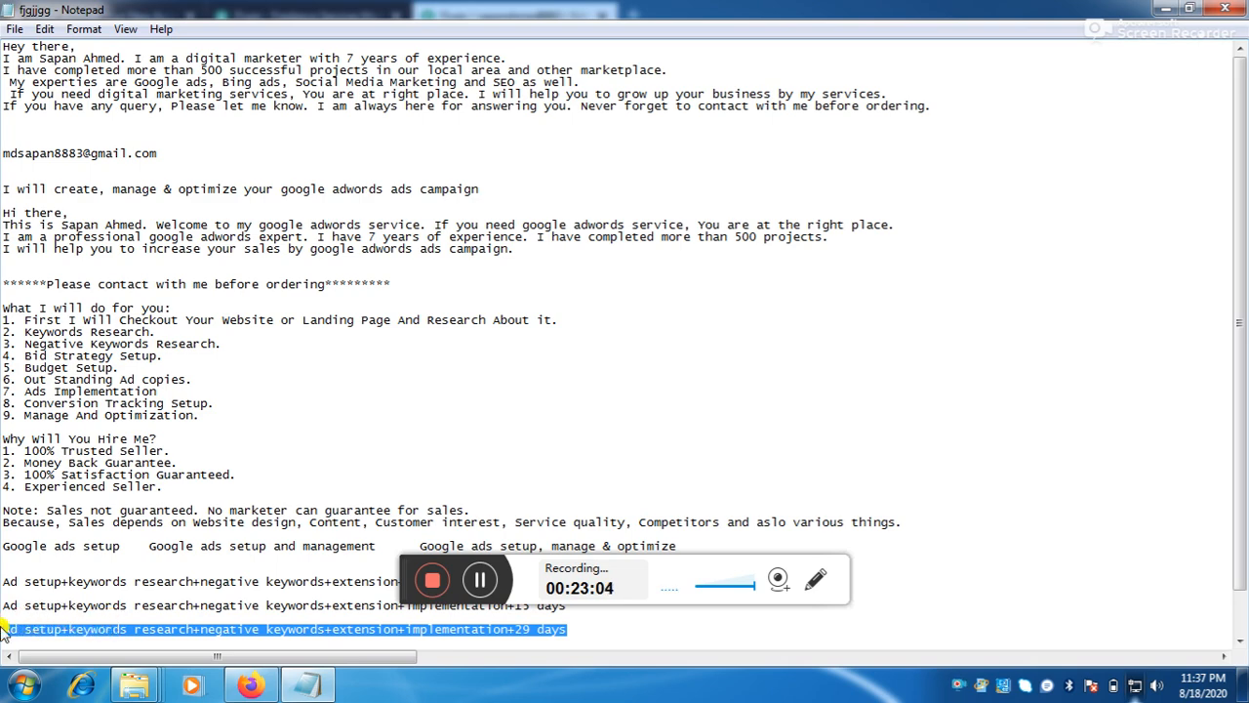
left_click(250, 686)
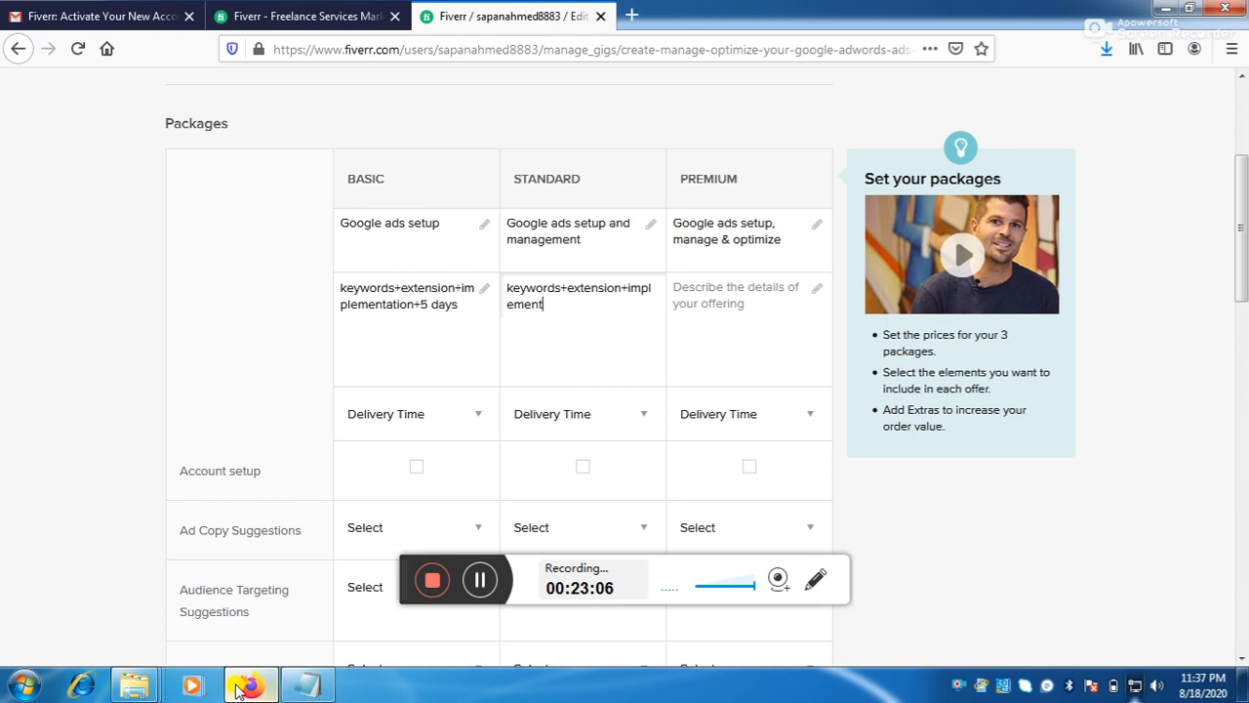
left_click(811, 292)
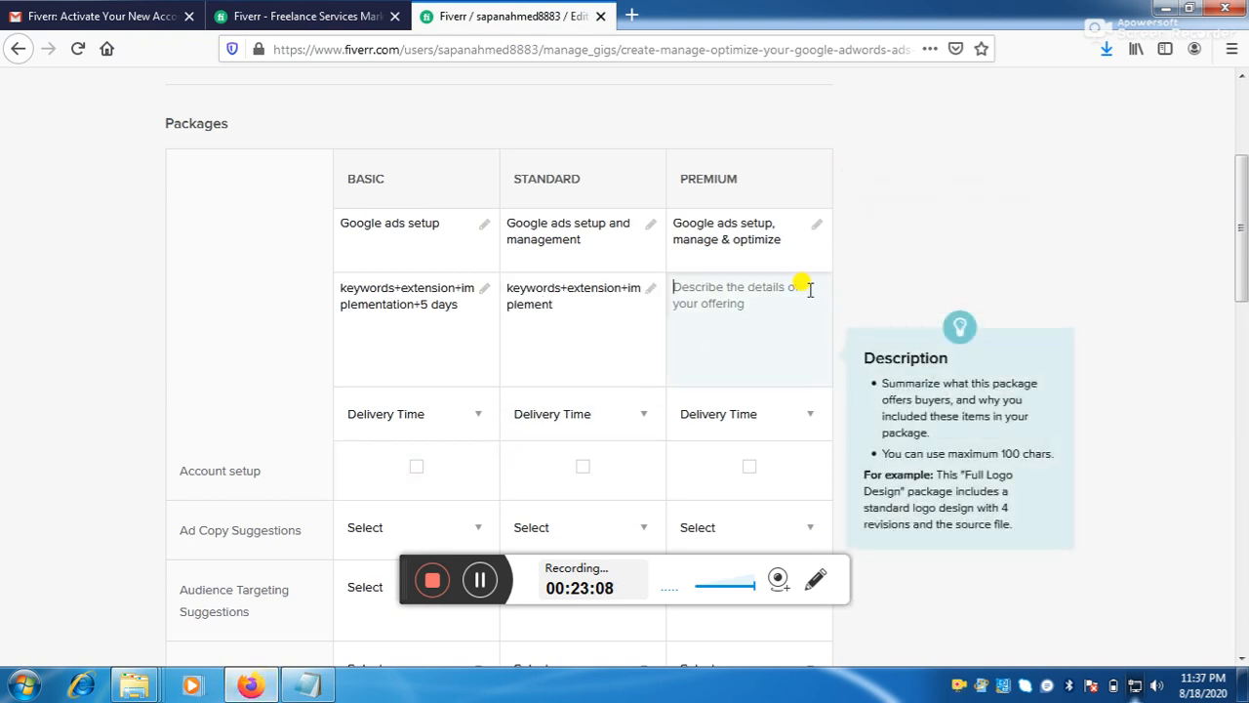
type("keywords+extension+implementation+29 days")
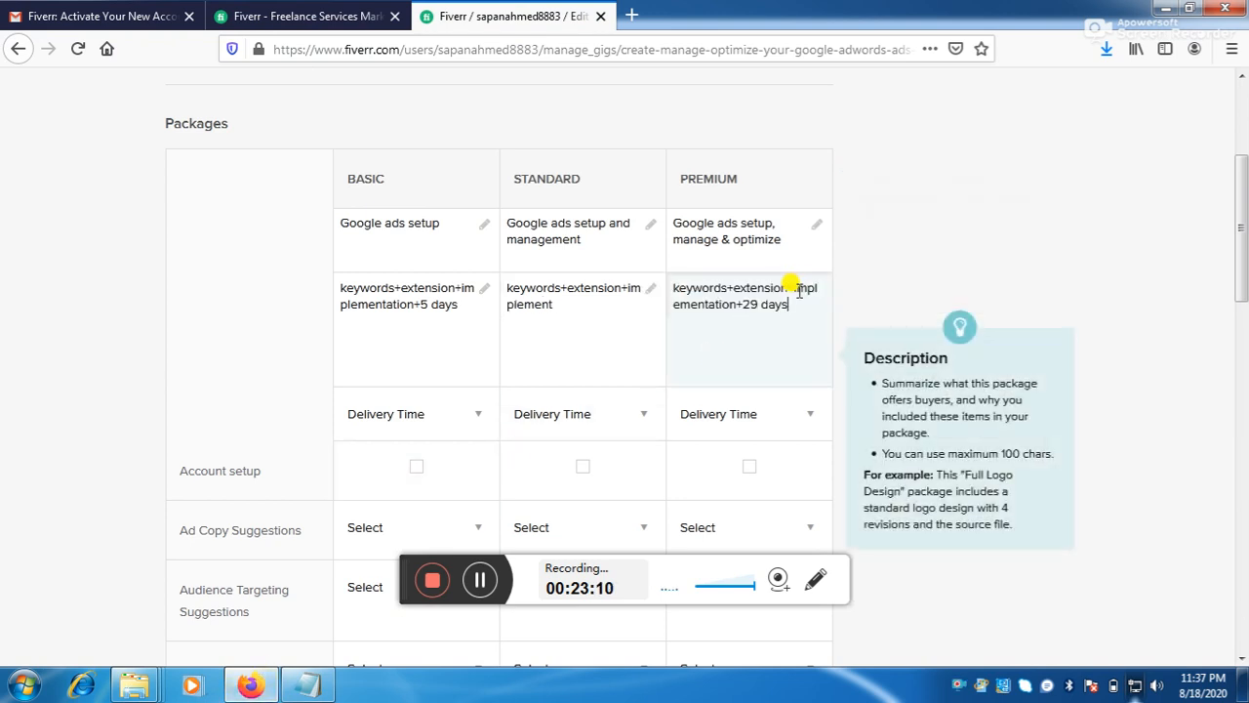
left_click(603, 488)
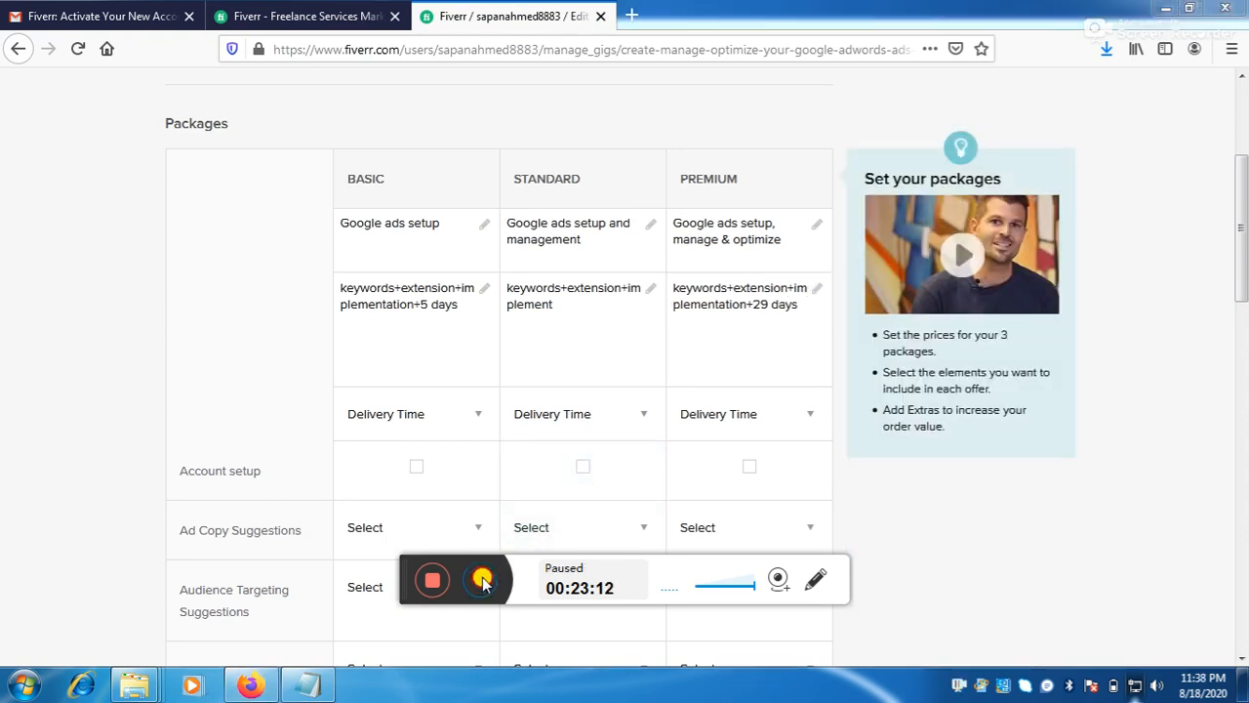
Step: Choose 5 Days Delivery for Basic and 15 Days Delivery for Standard
left_click(474, 418)
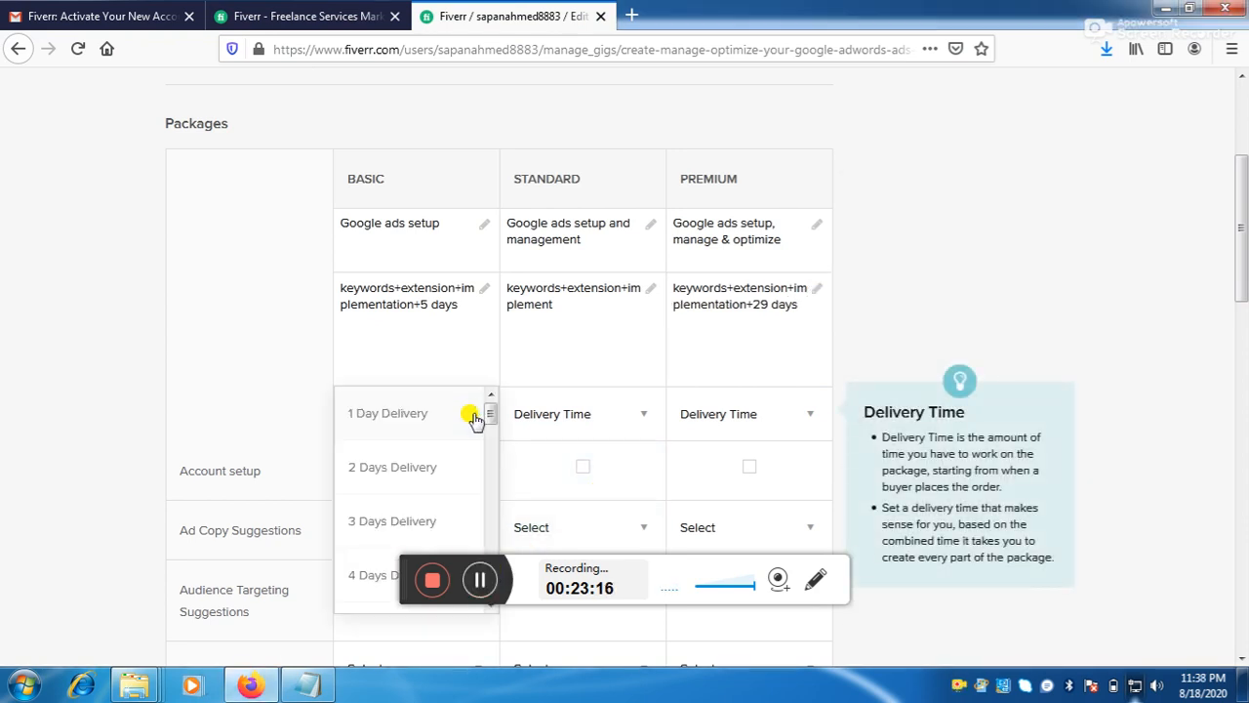
left_click_drag(491, 417, 493, 442)
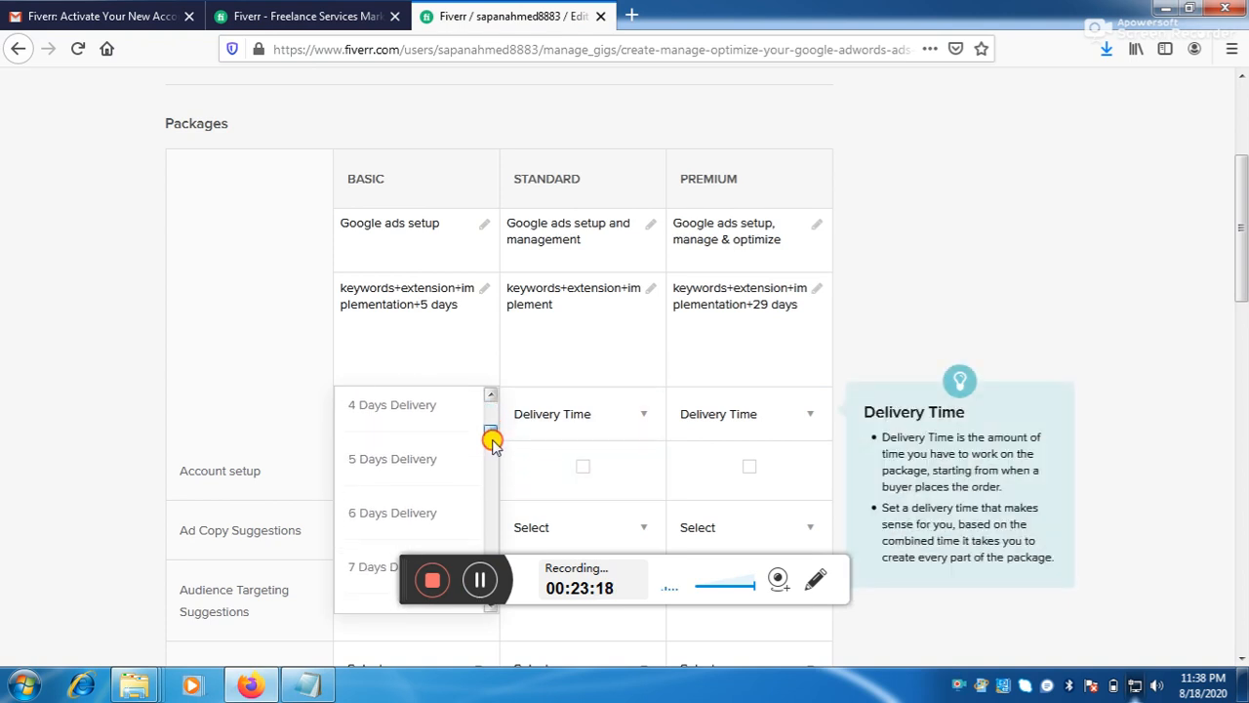
left_click(425, 461)
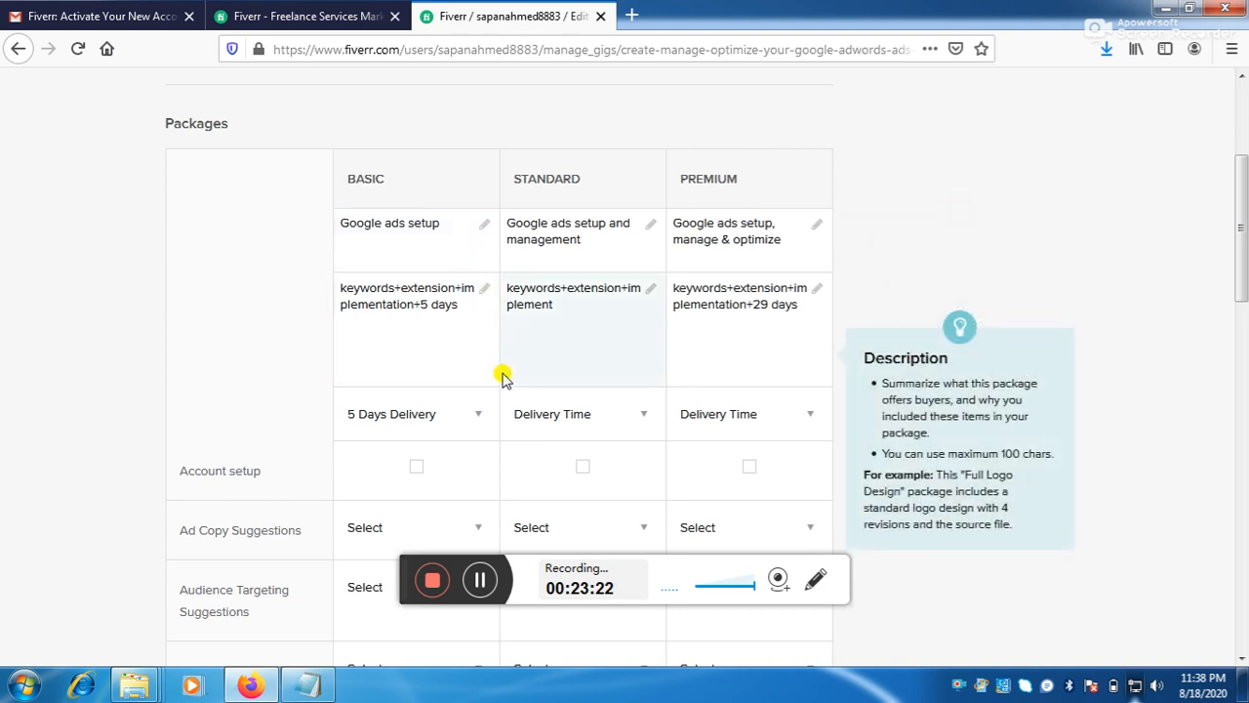
left_click(637, 419)
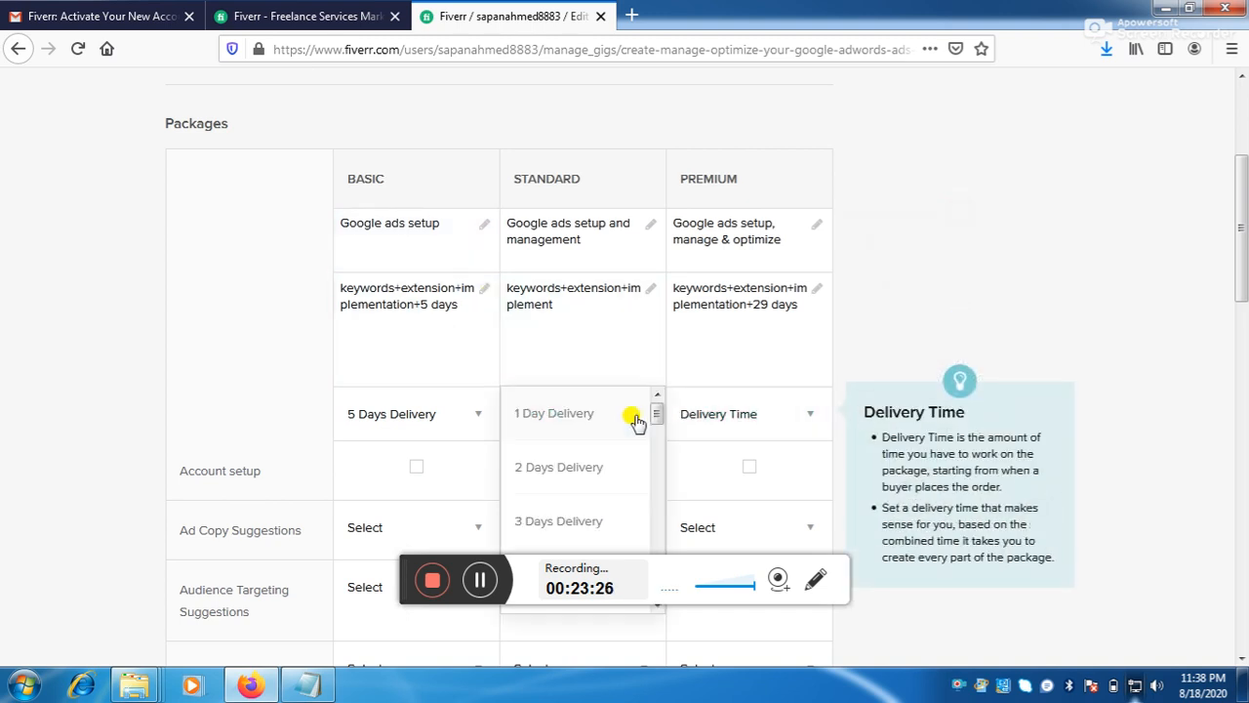
left_click_drag(658, 413, 657, 494)
scroll(656, 500, "down", 1)
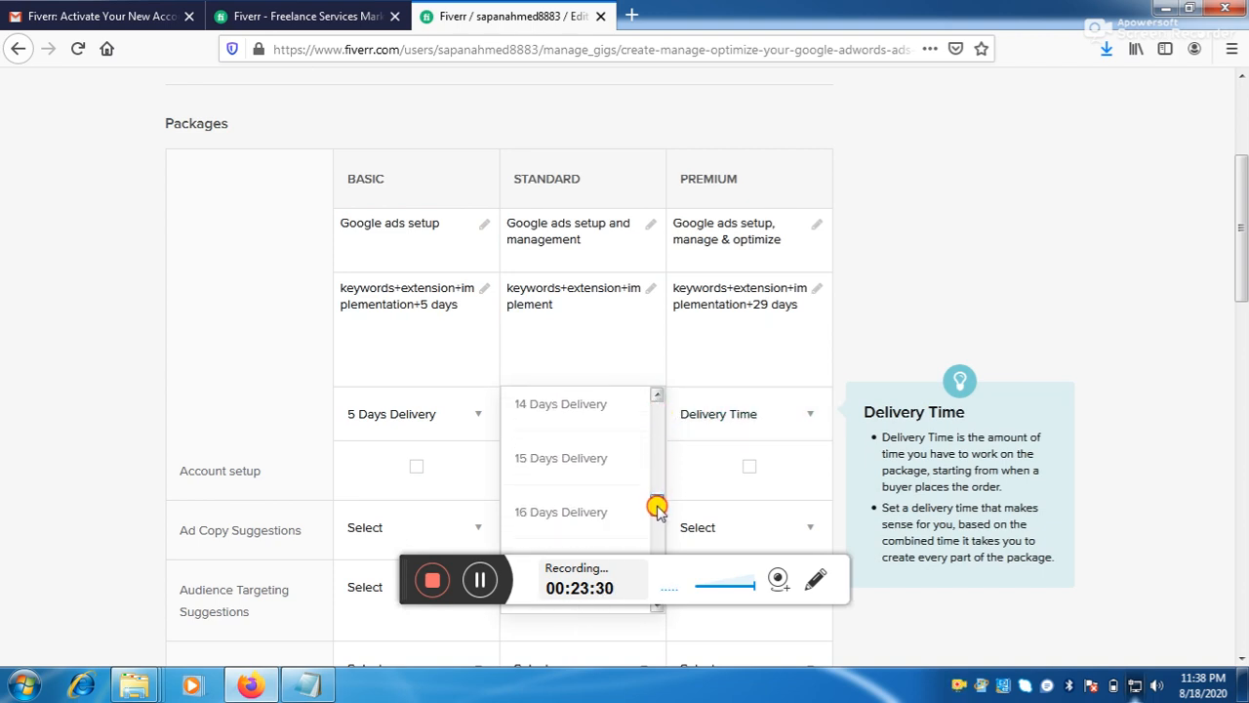
left_click(586, 467)
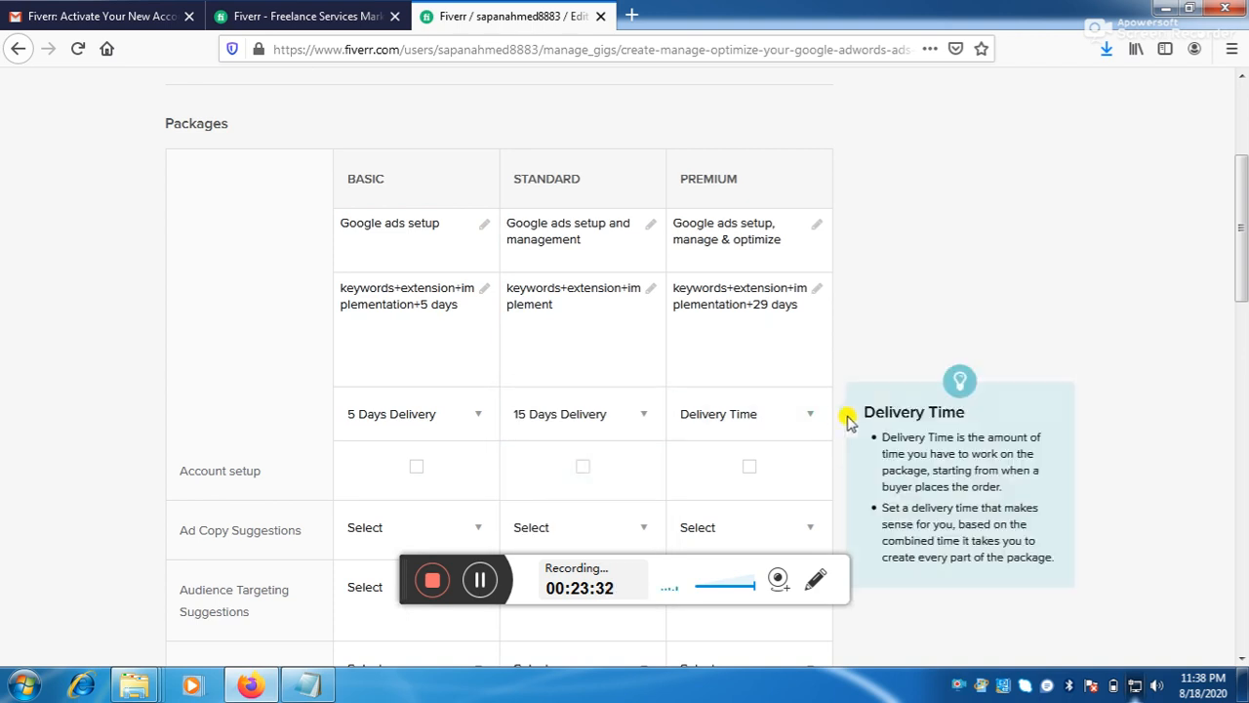
left_click(790, 418)
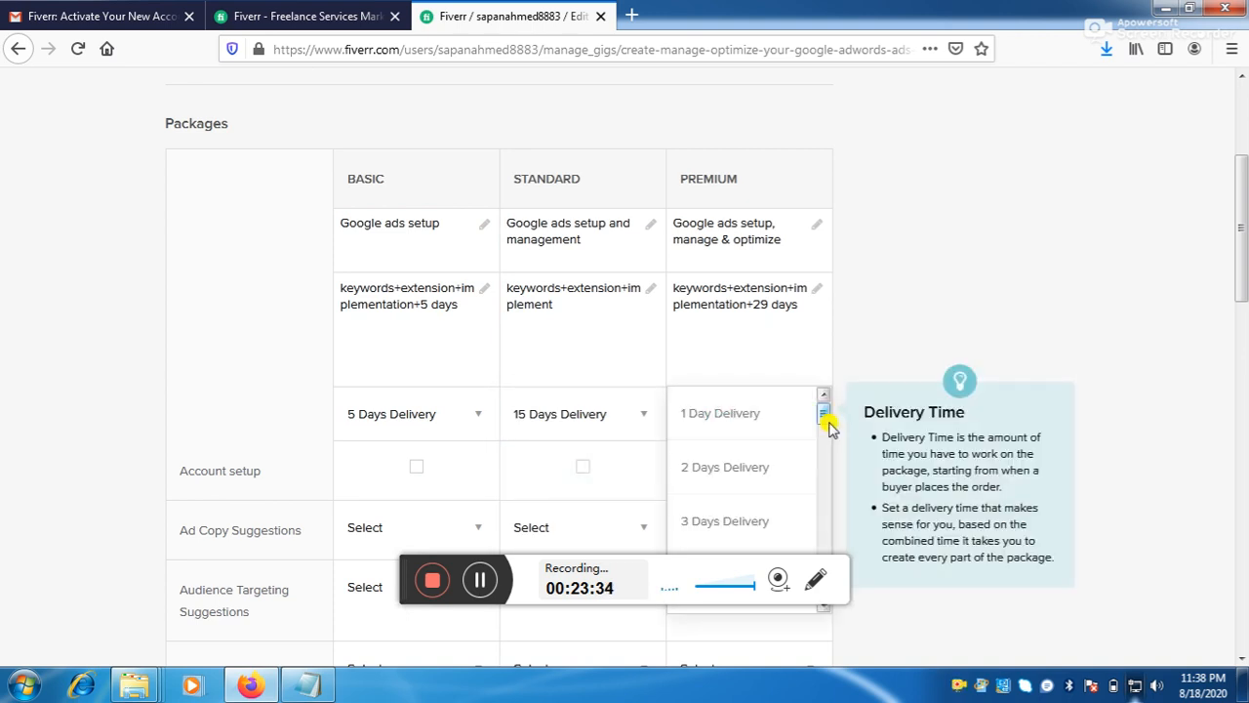
left_click_drag(823, 417, 821, 593)
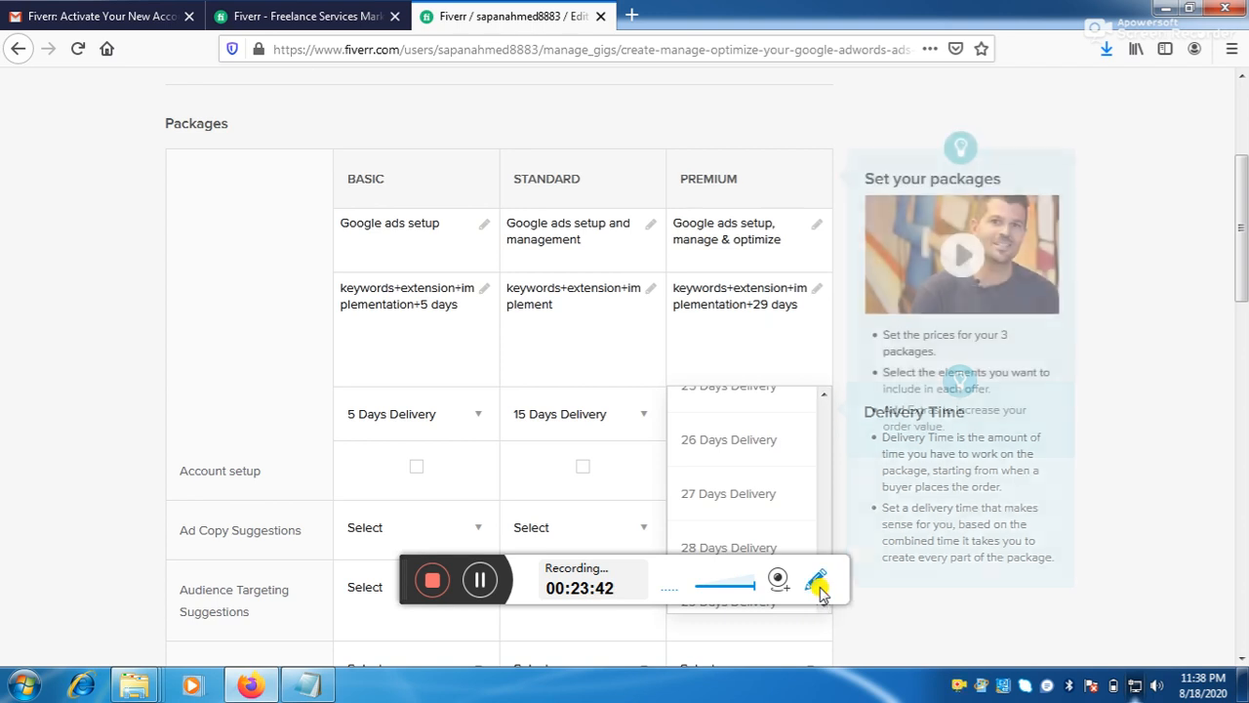
Step: Give Premium 29 Days Delivery and tick Account setup in all three packages
left_click(749, 609)
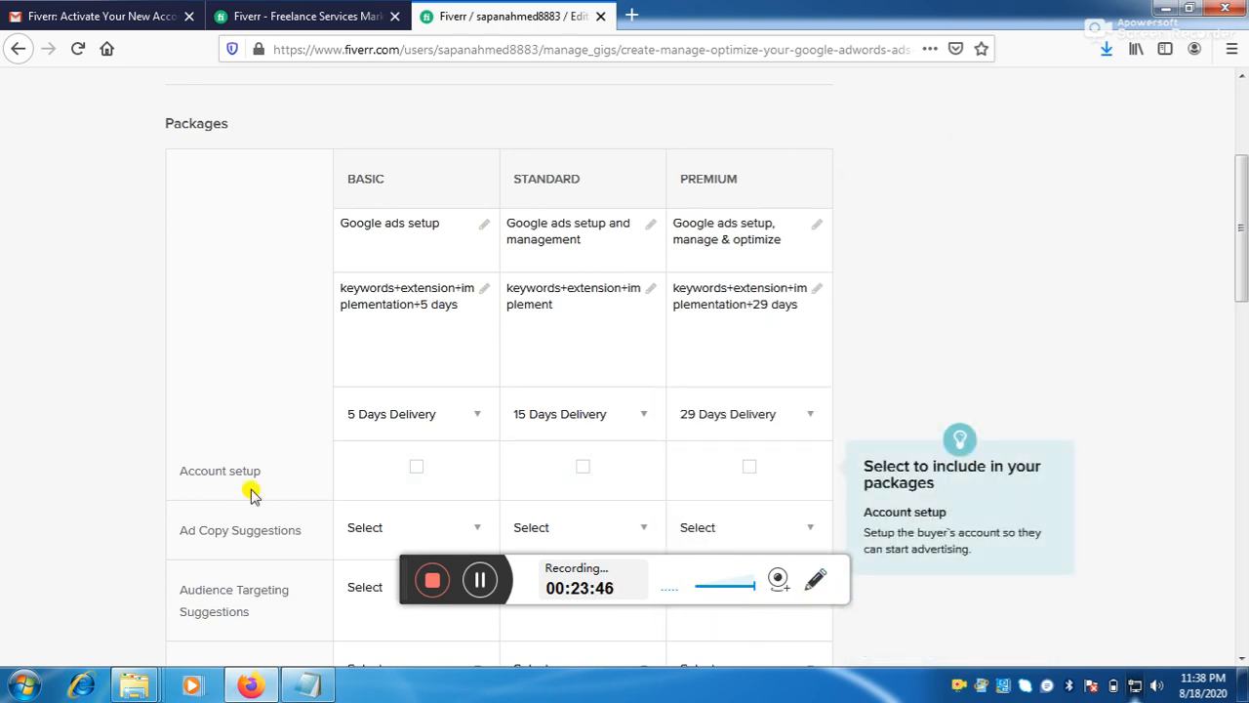
left_click(417, 468)
left_click(582, 468)
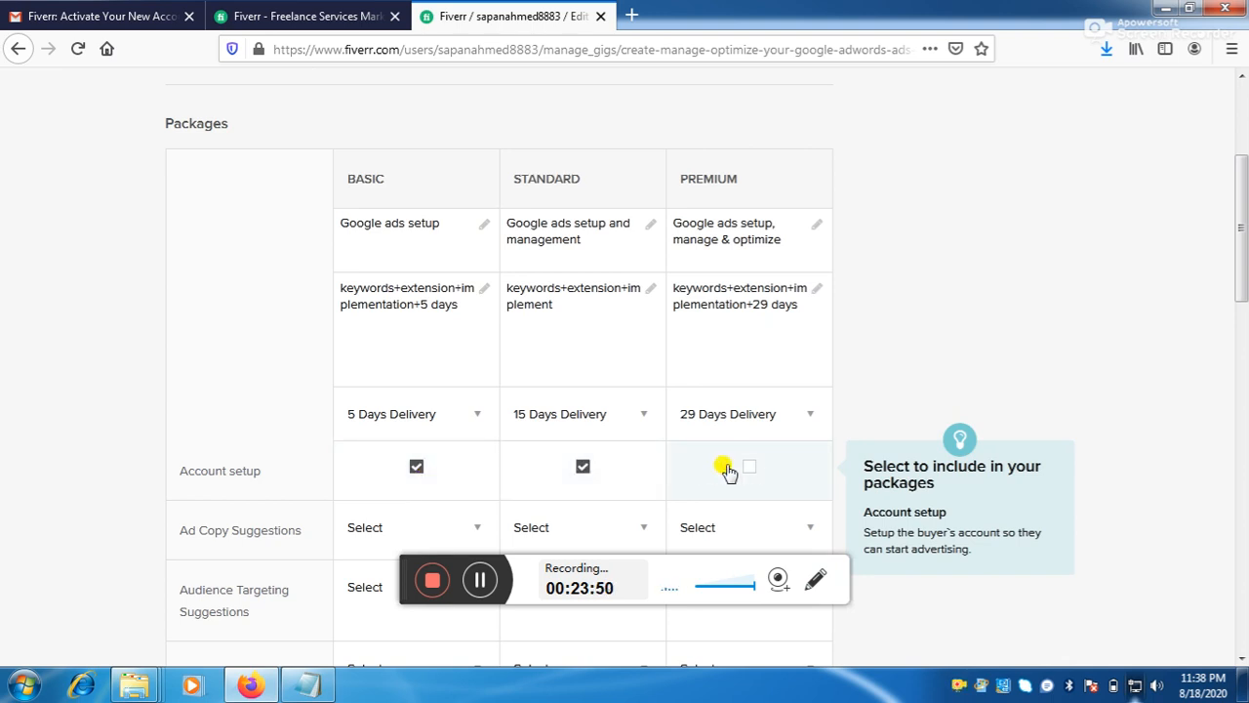
left_click(749, 466)
left_click_drag(1245, 261, 1245, 325)
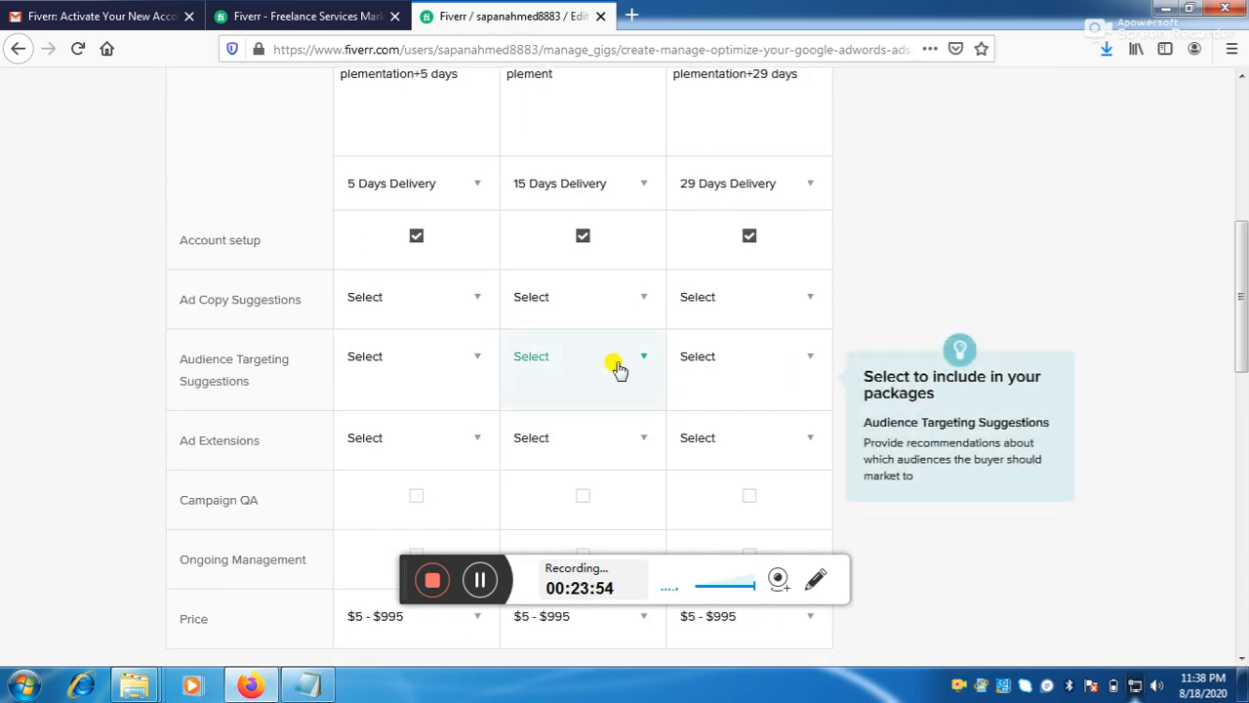
Step: Set Ad Copy Suggestions to 3, 6 and 8 for Basic, Standard and Premium
left_click(467, 305)
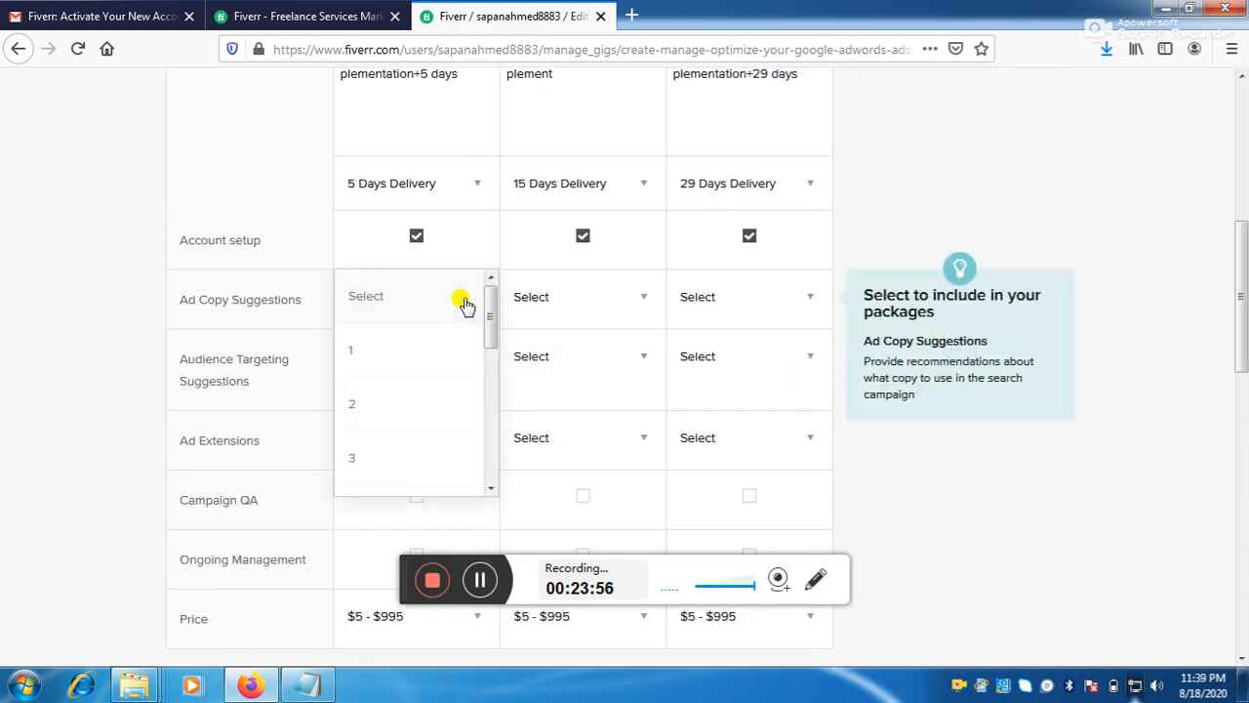
left_click(398, 455)
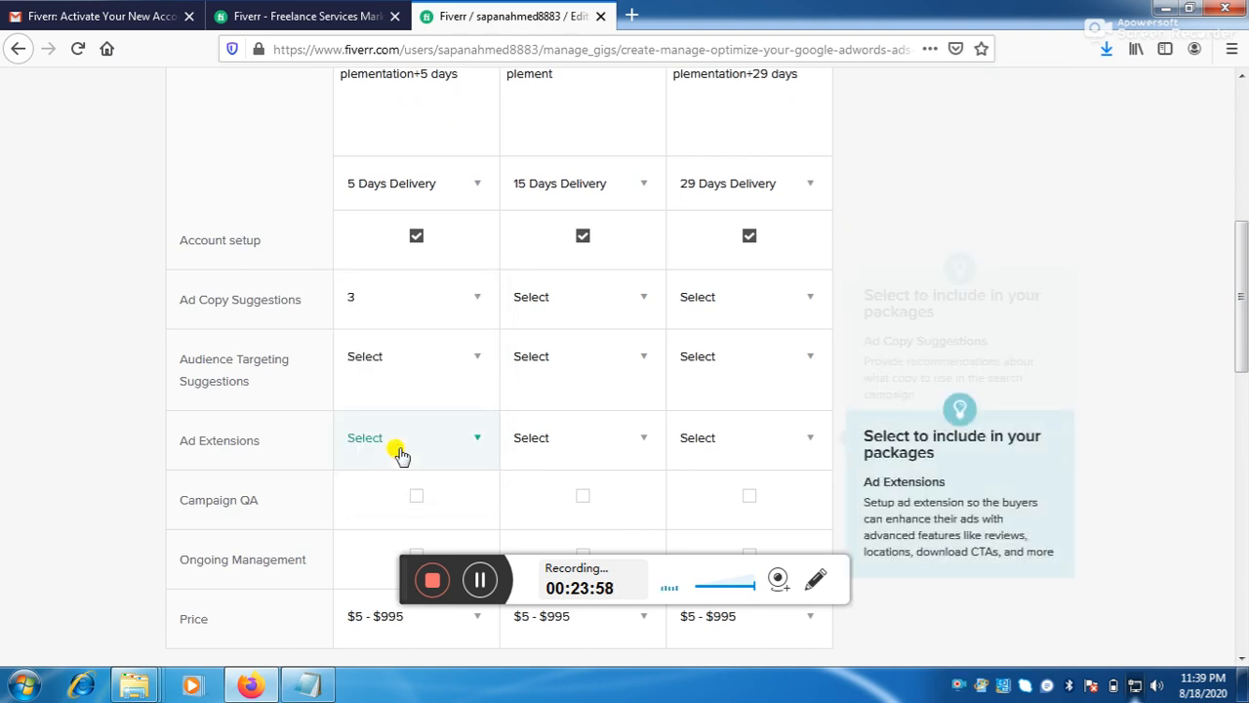
left_click(644, 299)
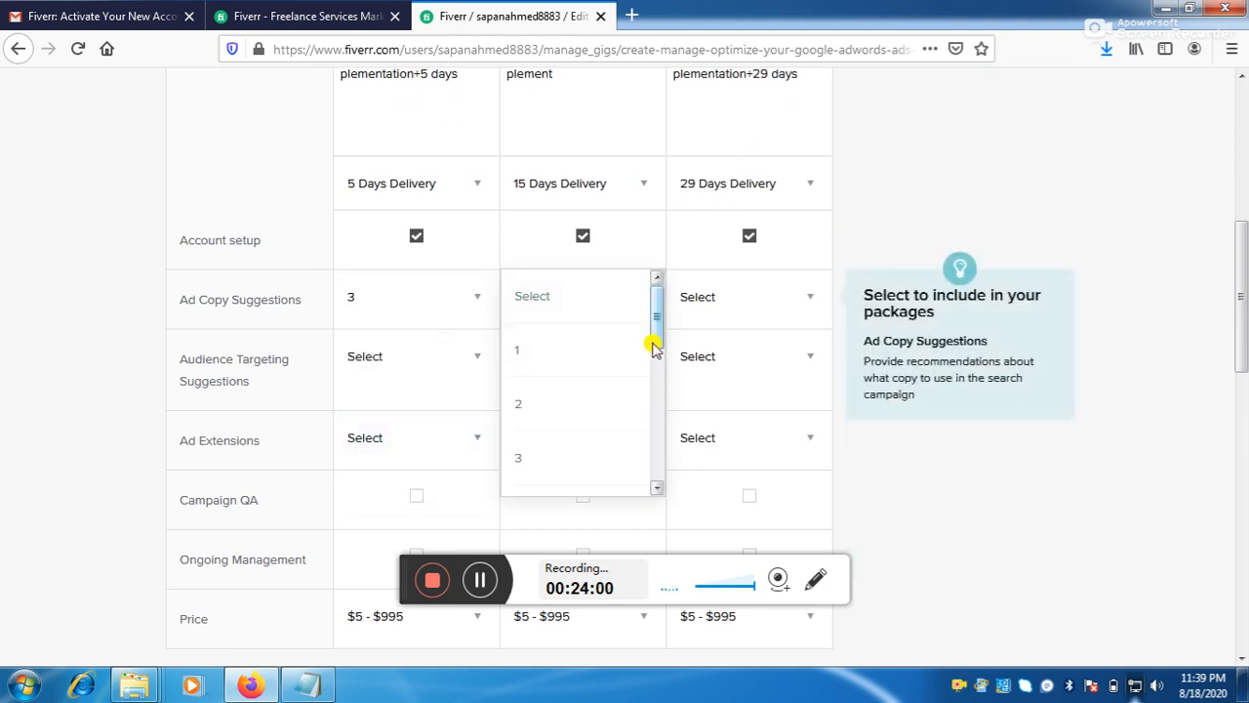
left_click_drag(652, 343, 654, 412)
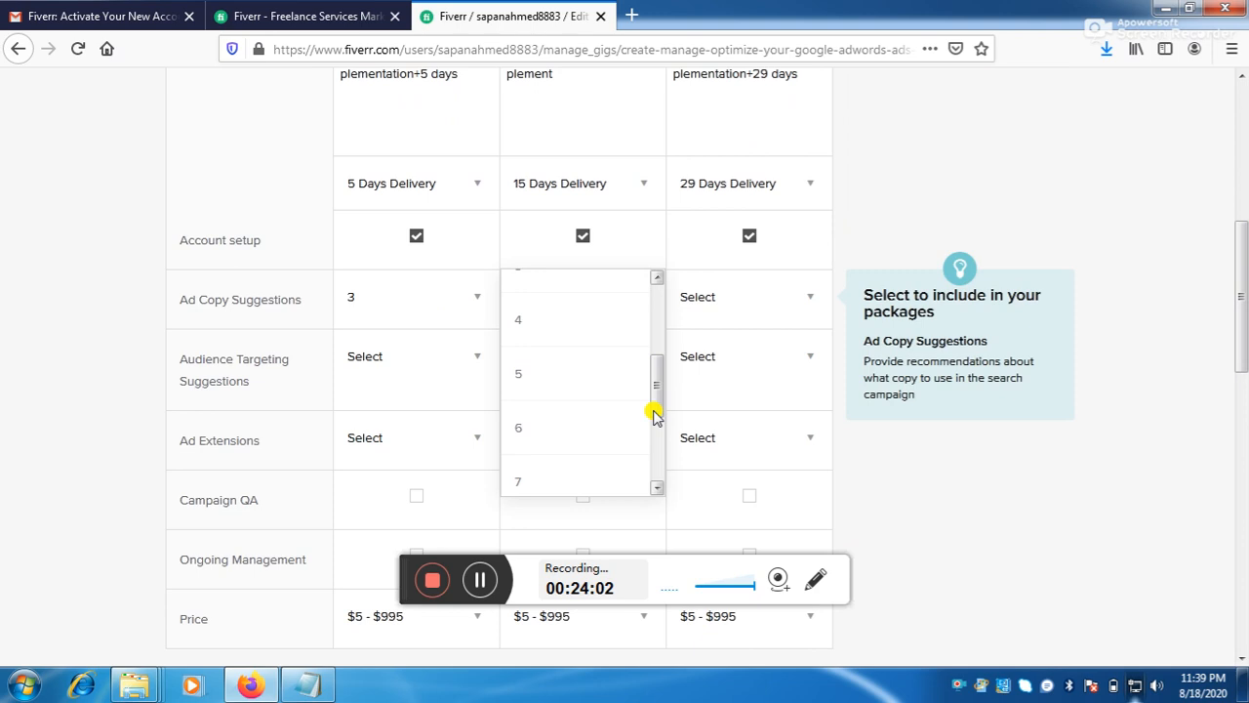
left_click(570, 436)
left_click(794, 300)
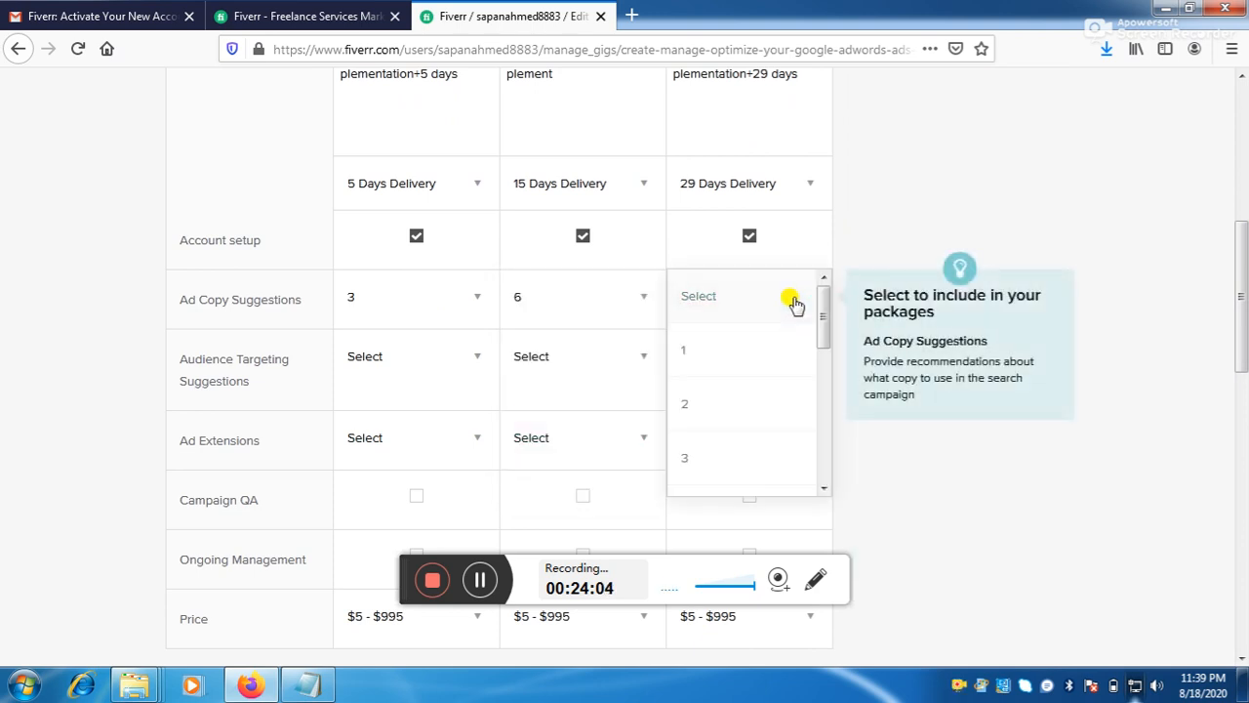
left_click_drag(826, 329, 832, 402)
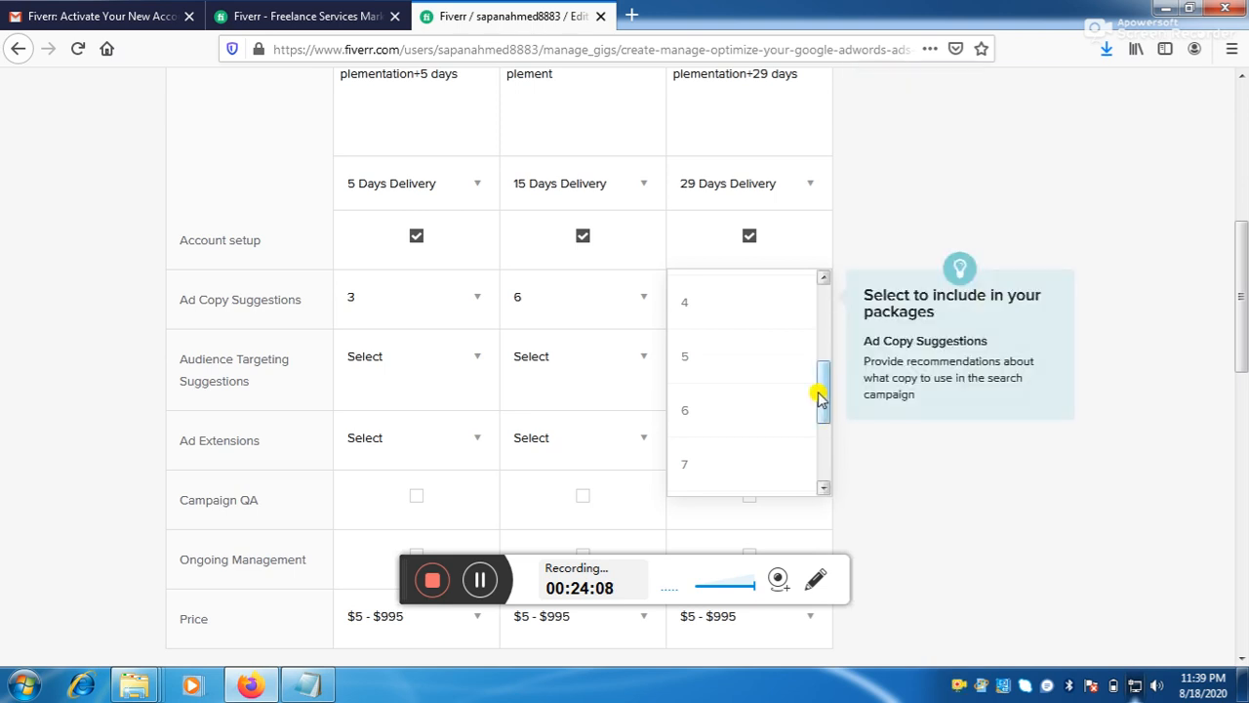
left_click_drag(820, 396, 823, 429)
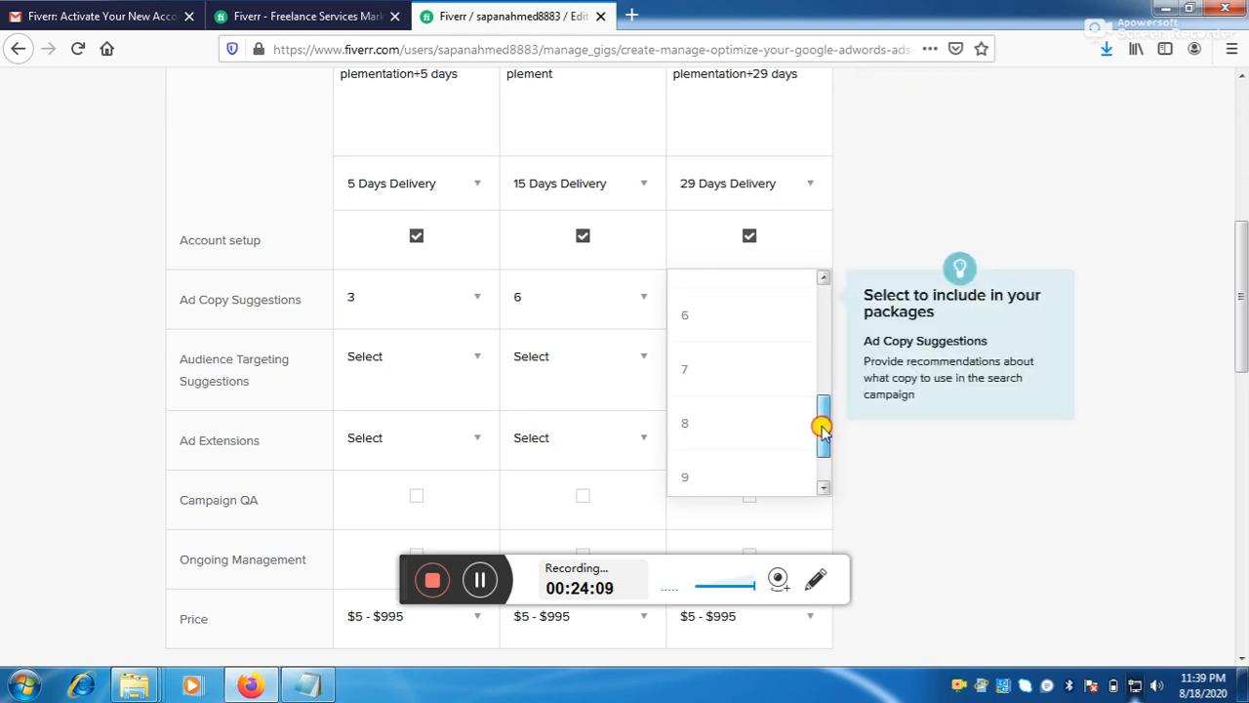
left_click(750, 434)
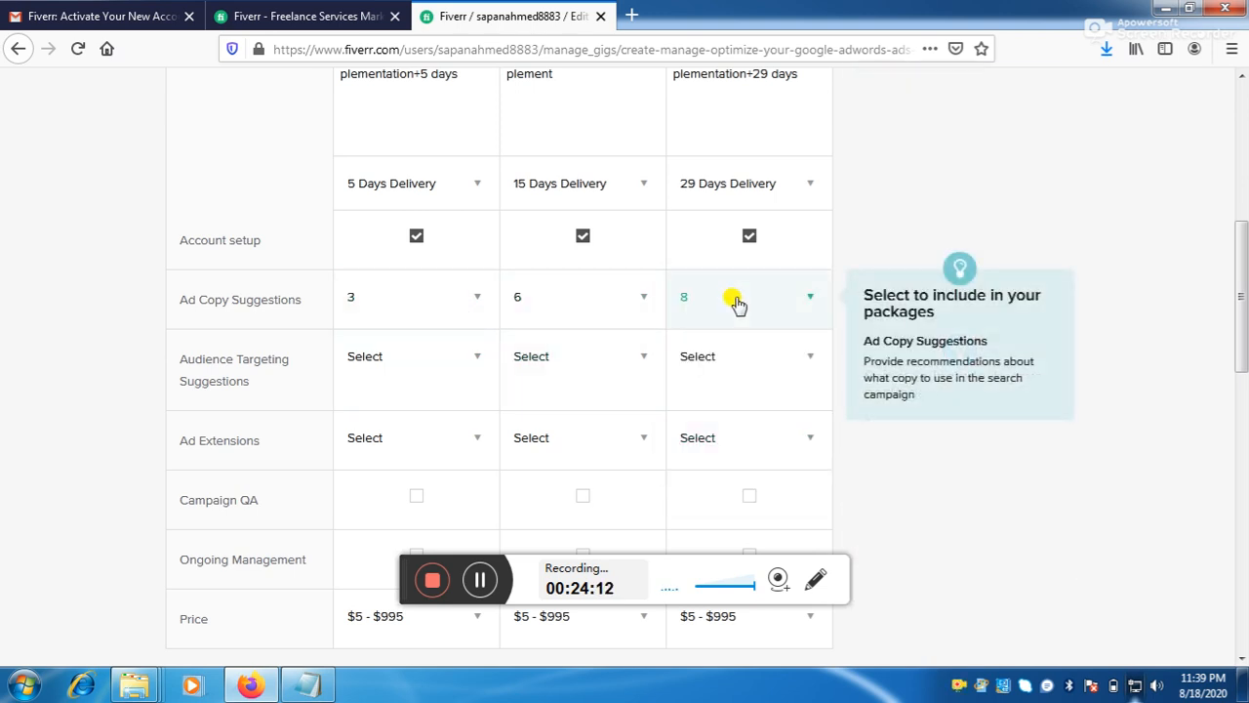
Step: Set Audience Targeting Suggestions to 5 for Basic and 10 for Standard
left_click(472, 363)
left_click_drag(493, 374, 494, 391)
left_click(398, 501)
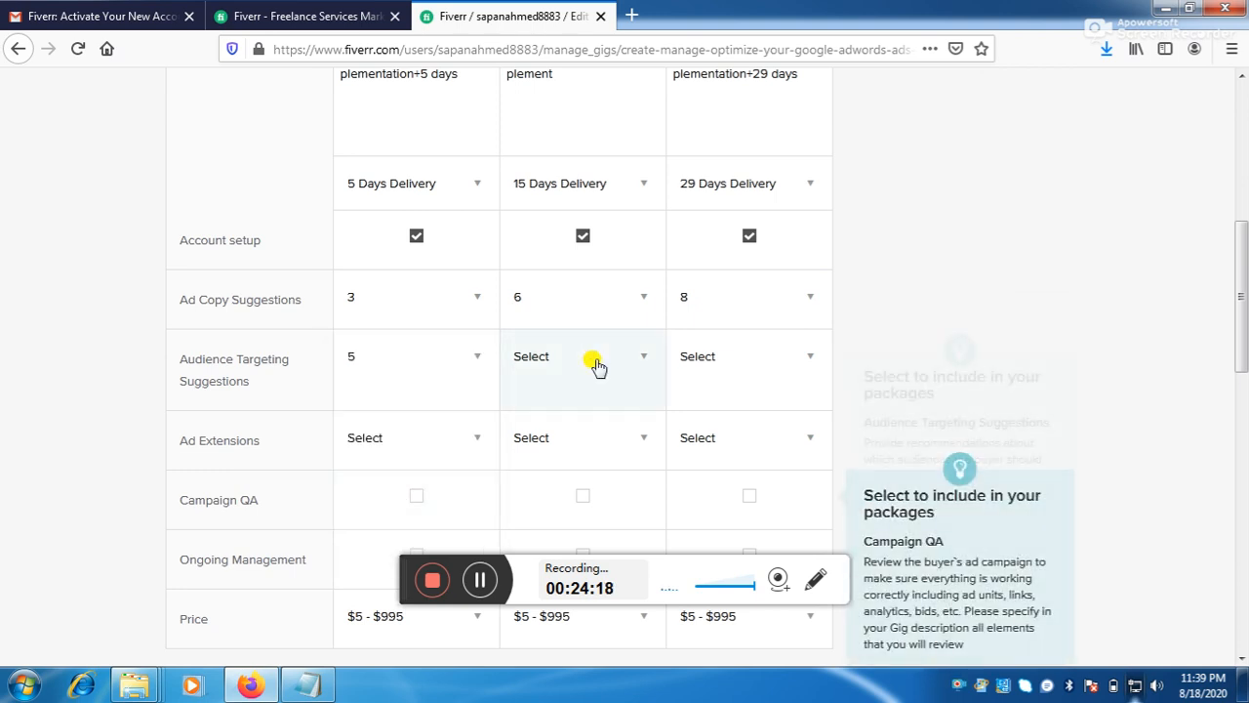
left_click(628, 355)
left_click_drag(655, 349, 625, 451)
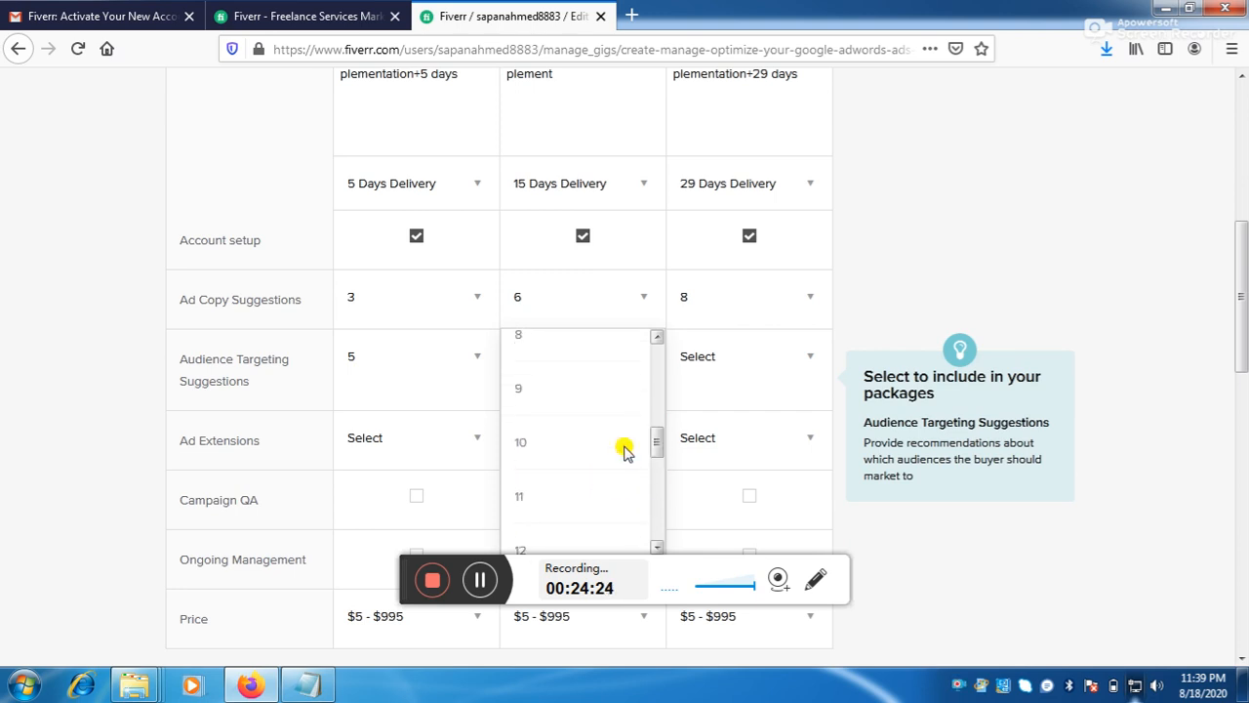
left_click(605, 442)
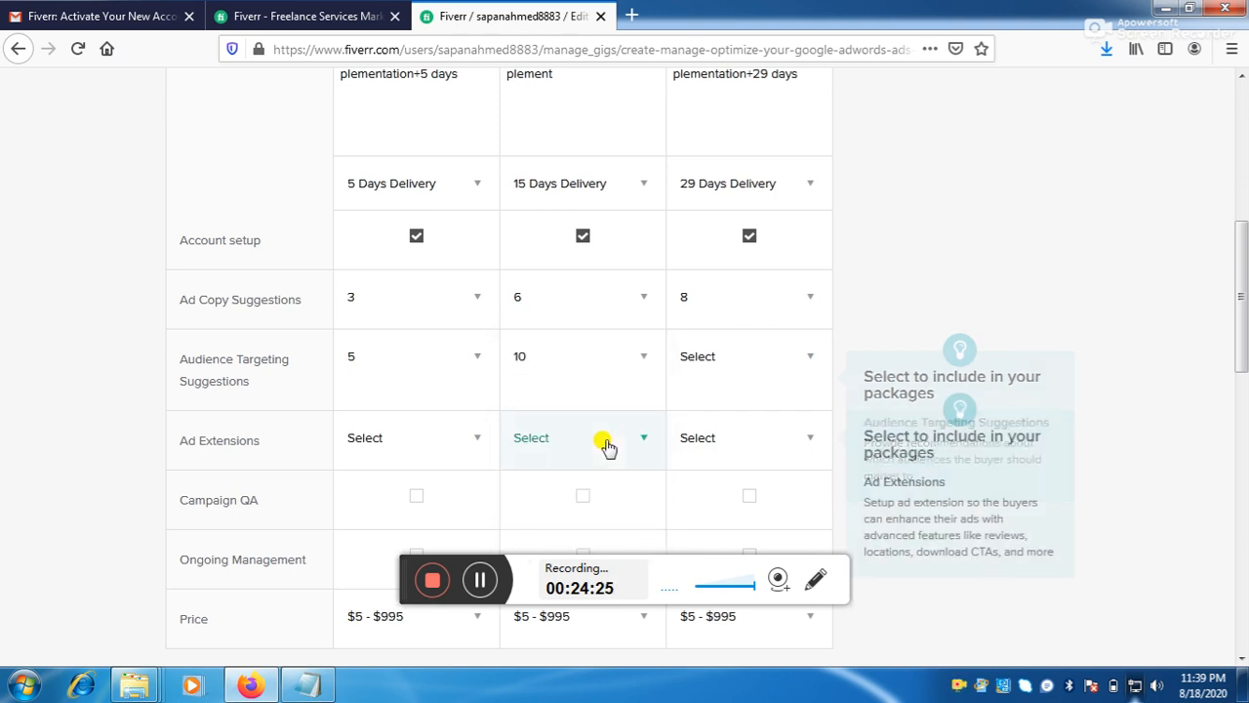
left_click(793, 372)
left_click_drag(821, 365, 793, 500)
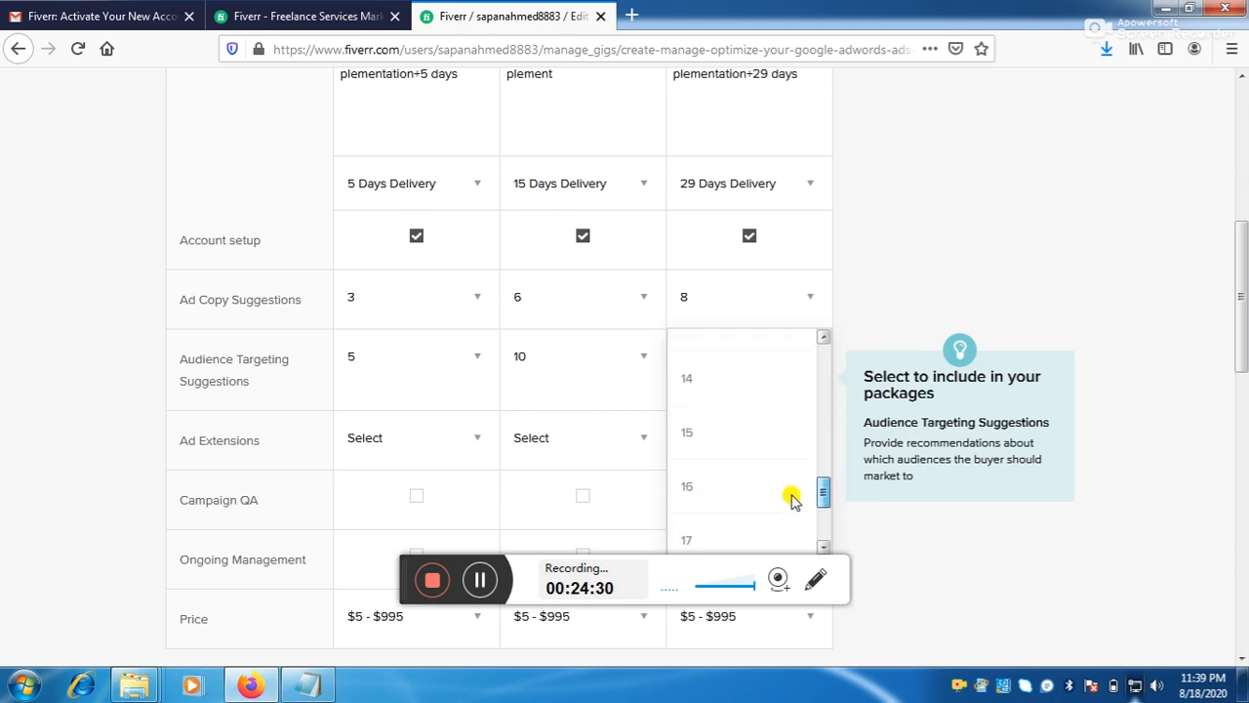
Step: Set Premium Audience Targeting to 15 and Ad Extensions to 2, 4 and 6
left_click(731, 435)
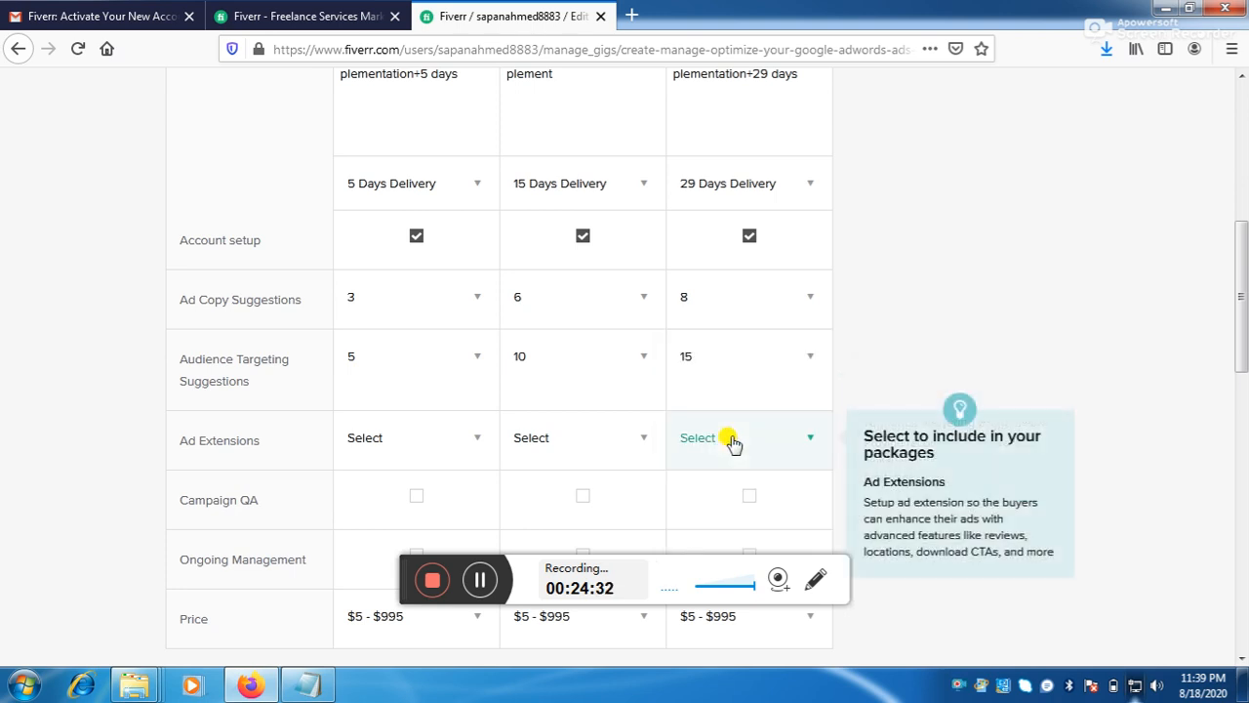
left_click(469, 453)
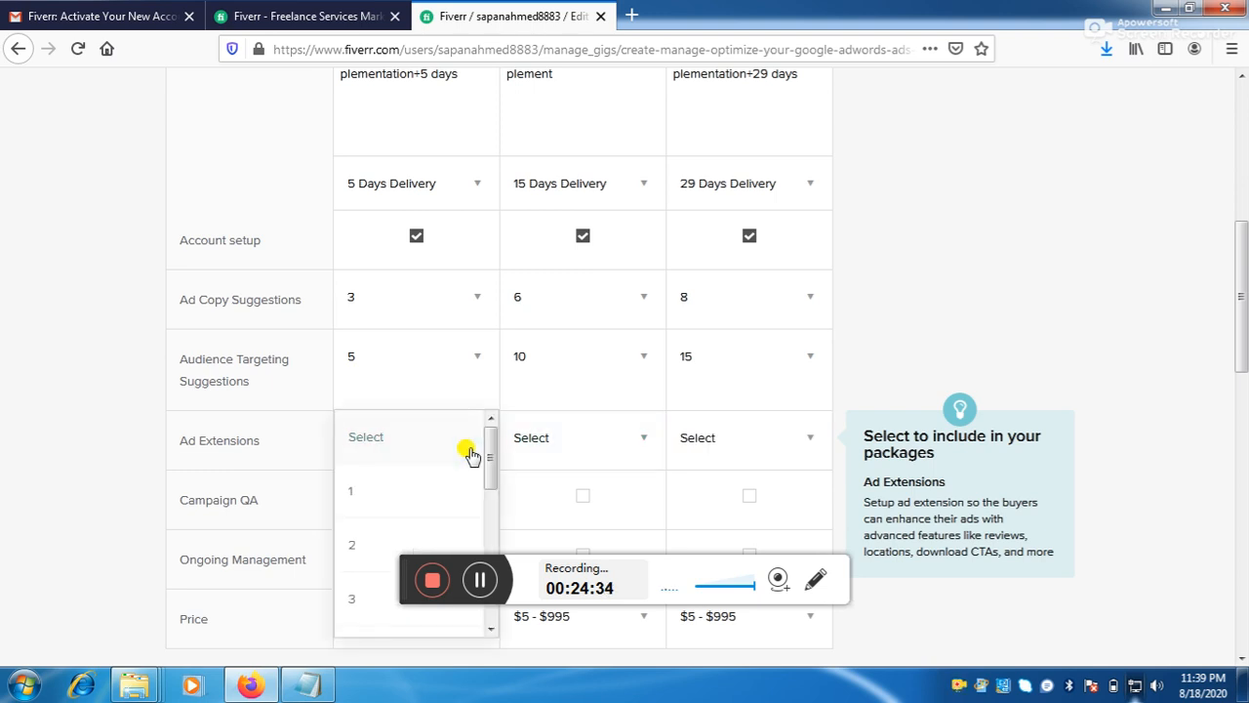
left_click(386, 549)
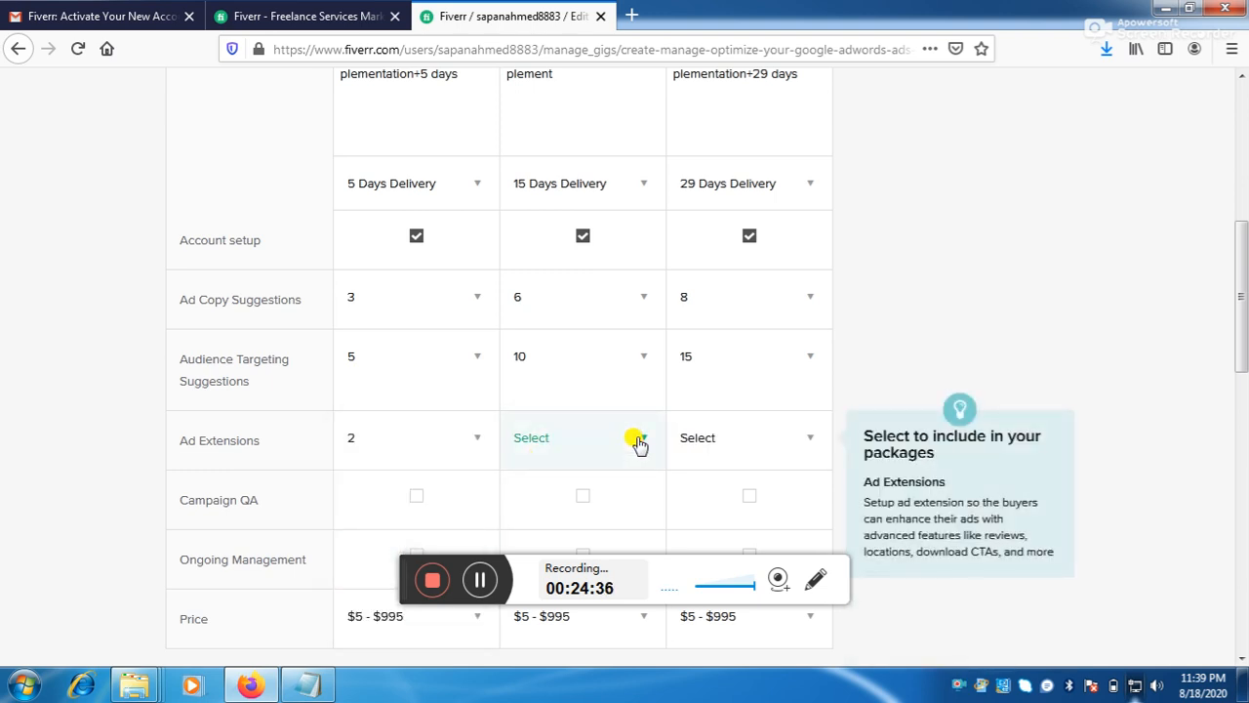
left_click(636, 440)
left_click_drag(653, 466, 656, 522)
left_click(557, 515)
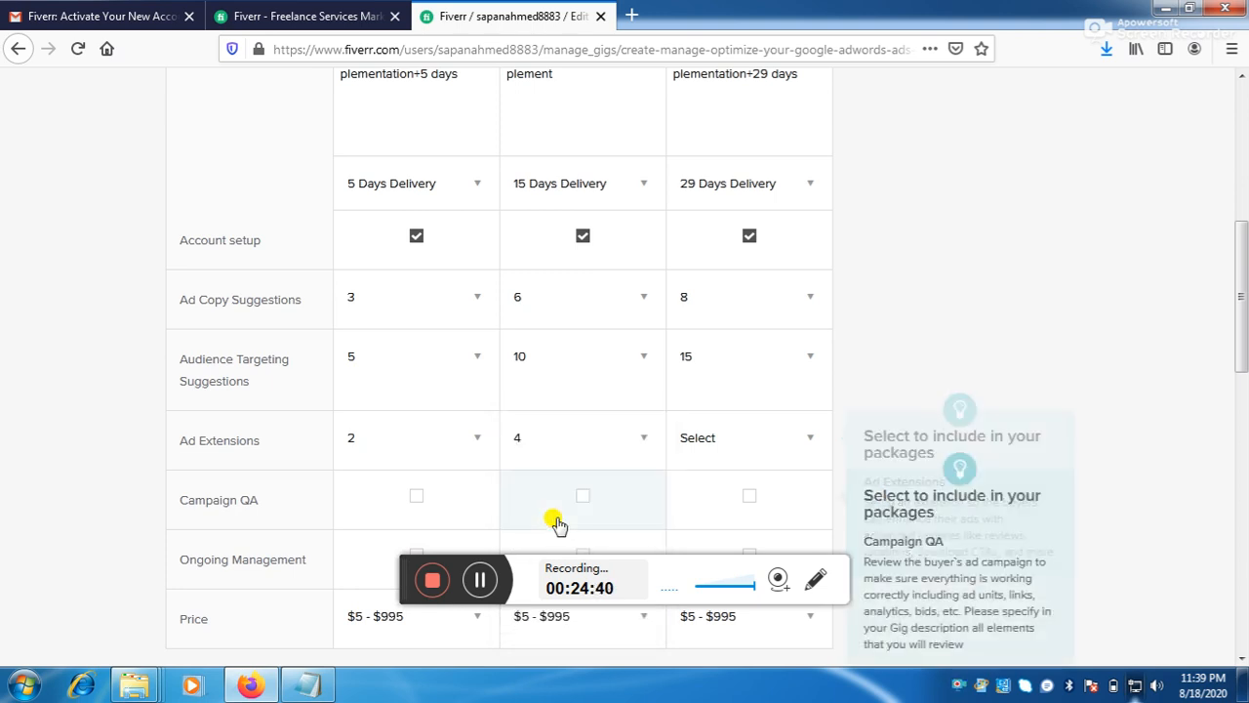
left_click(803, 447)
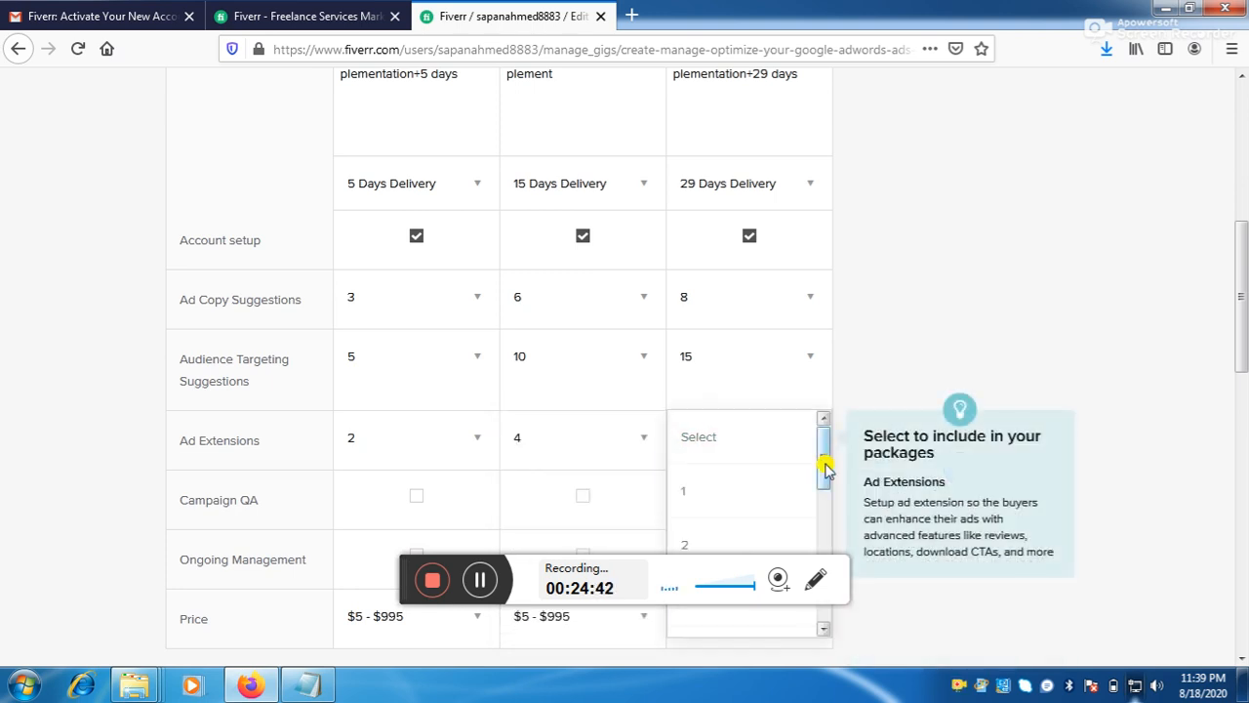
left_click_drag(824, 468, 777, 568)
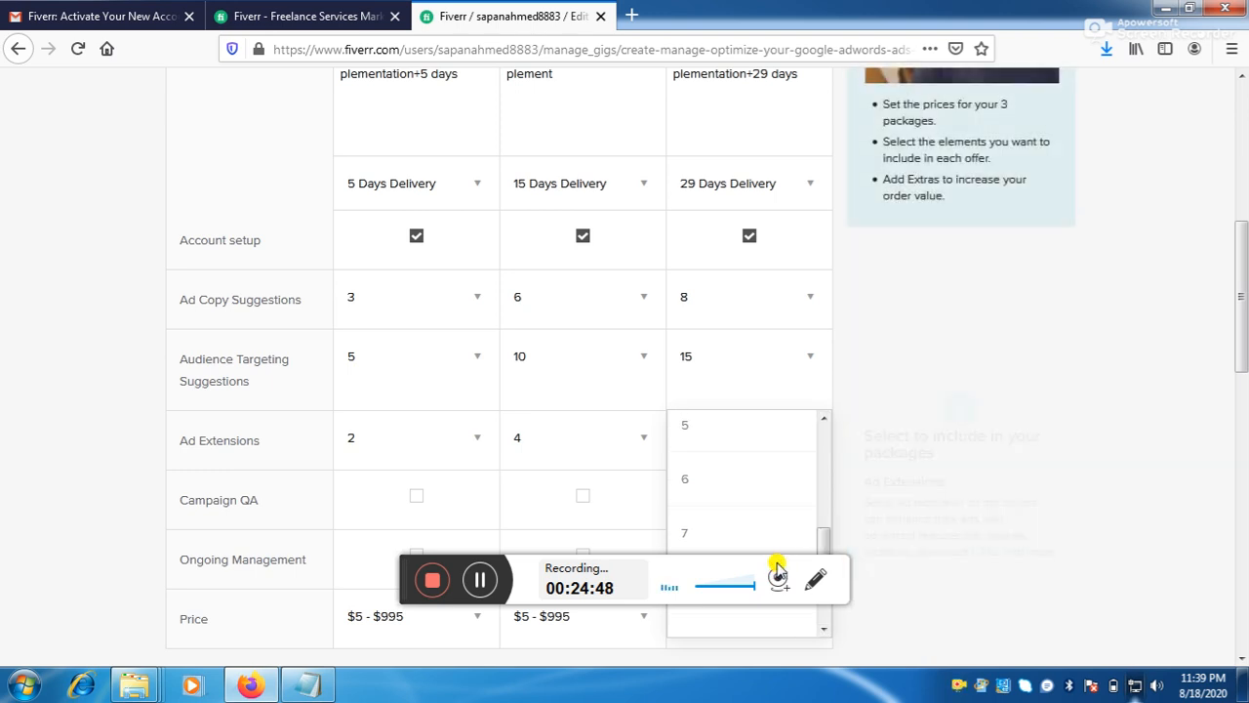
left_click(727, 485)
left_click_drag(1243, 305, 1244, 352)
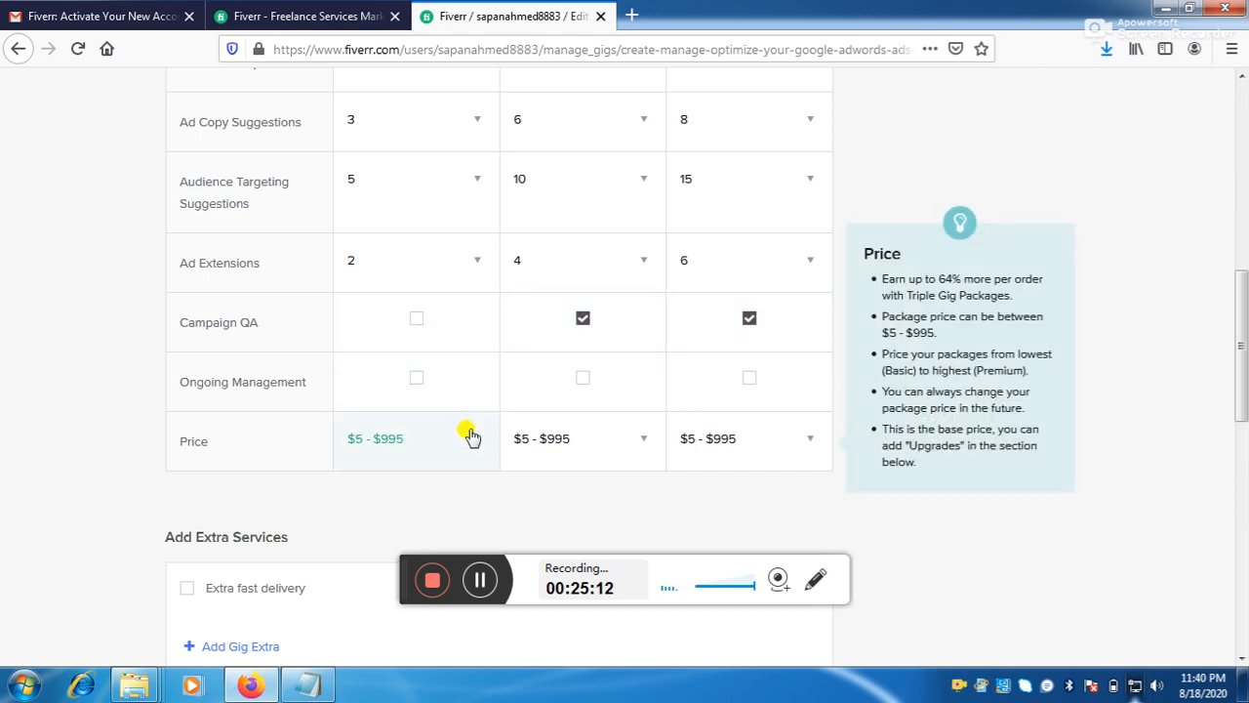
Step: Tick Ongoing Management for Standard and price the packages at $50, $150 and $300
left_click(579, 381)
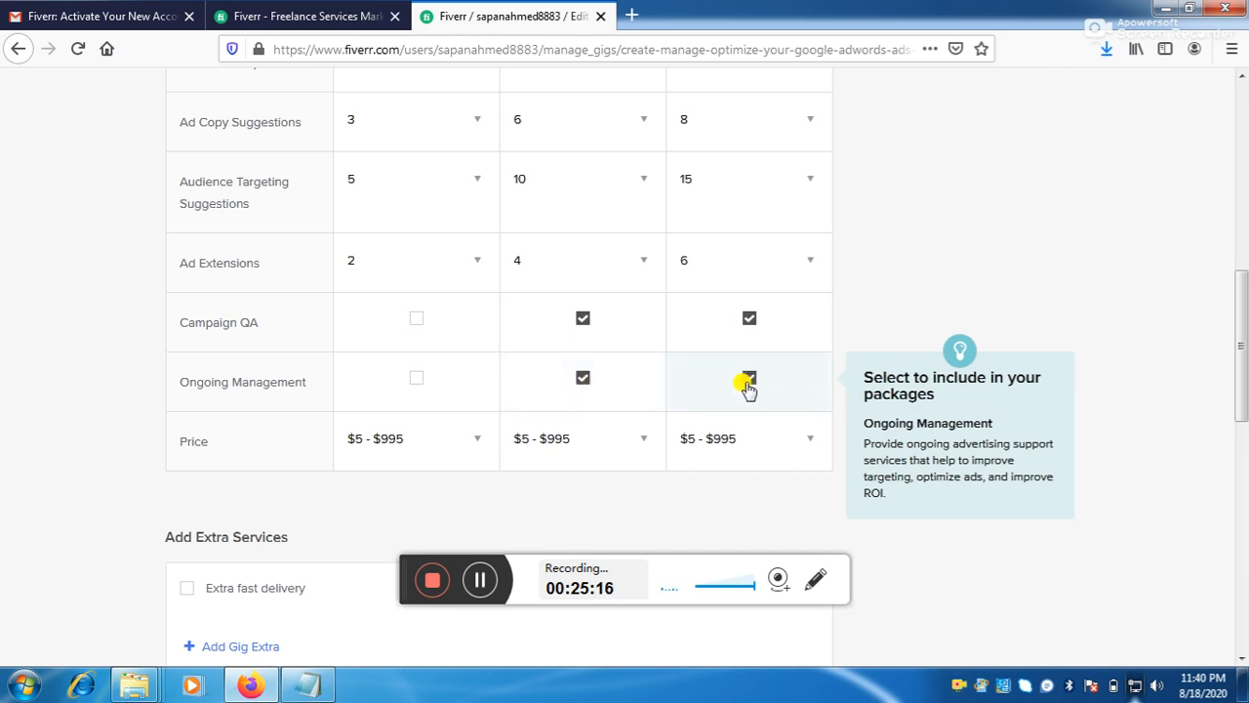
left_click(477, 441)
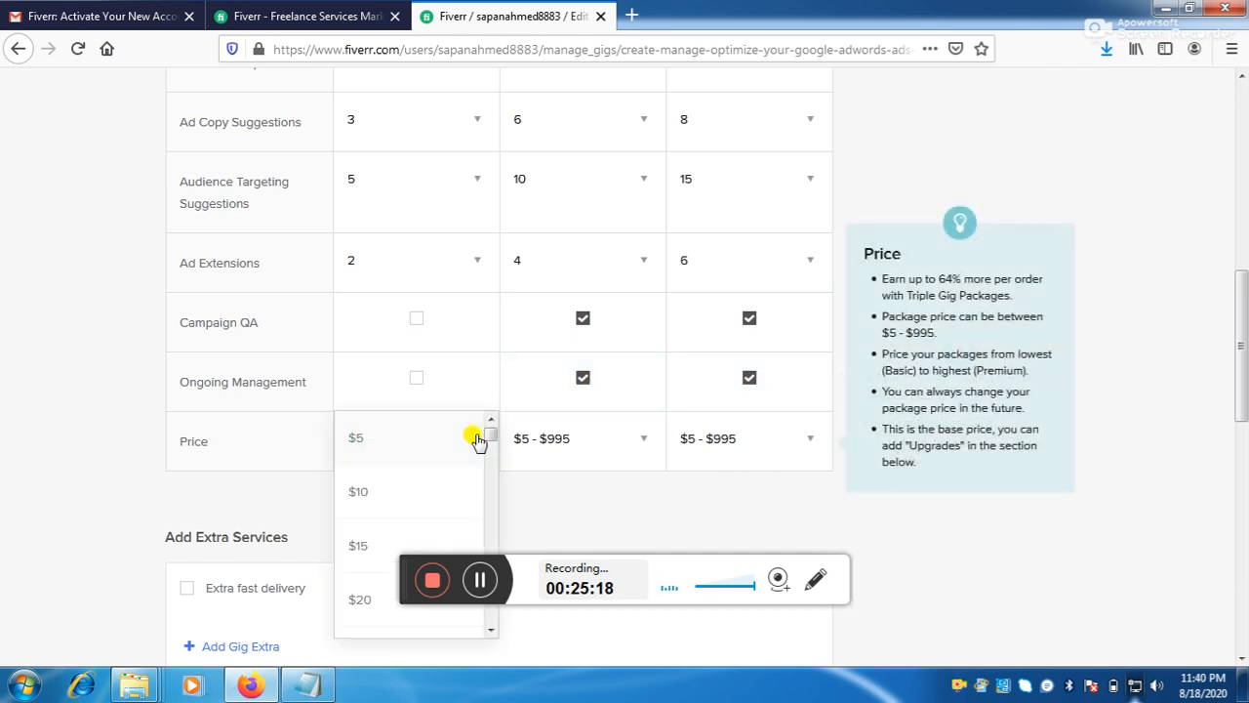
mouse_move(488, 436)
left_mouse_down()
mouse_move(491, 471)
mouse_move(486, 444)
left_mouse_up()
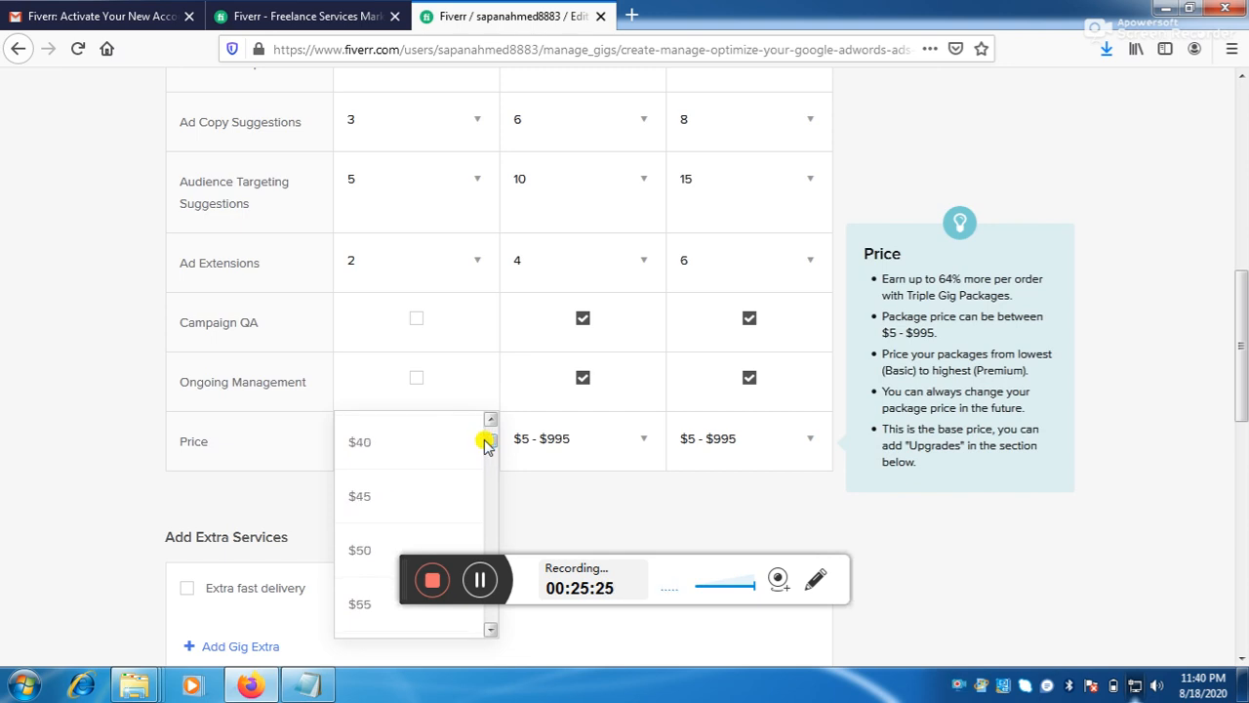
left_click(368, 547)
left_click(640, 441)
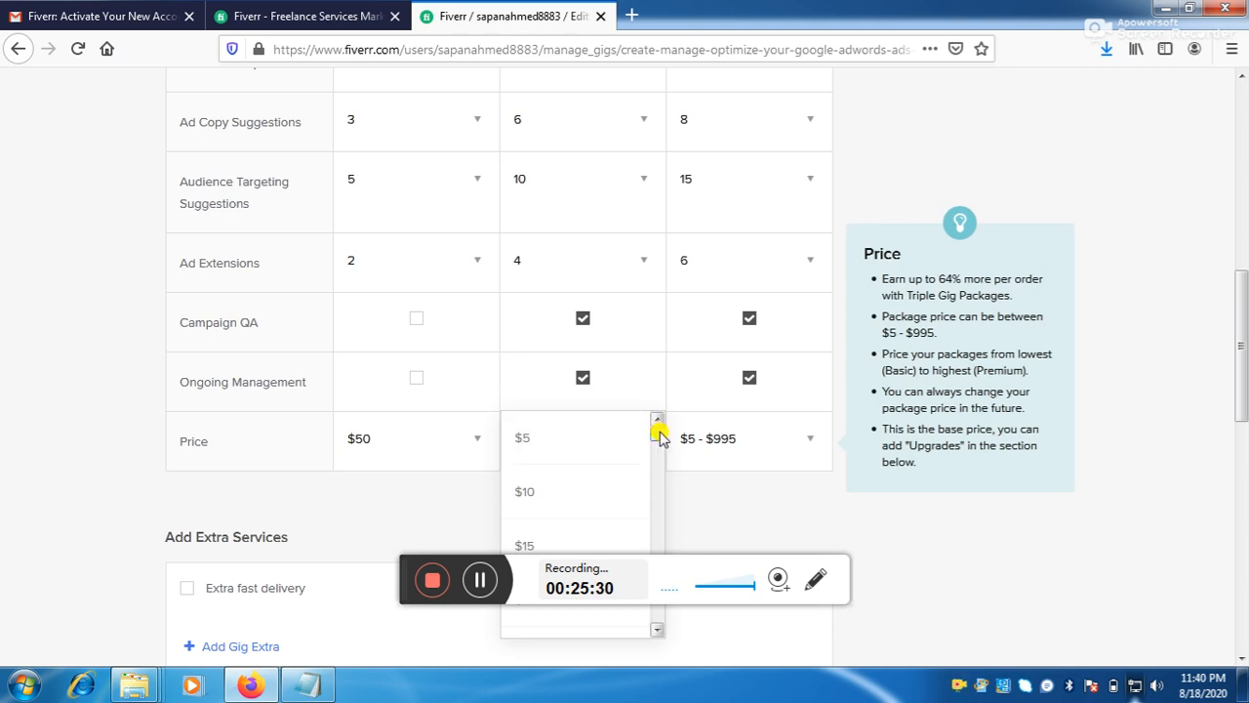
left_click_drag(659, 441, 653, 466)
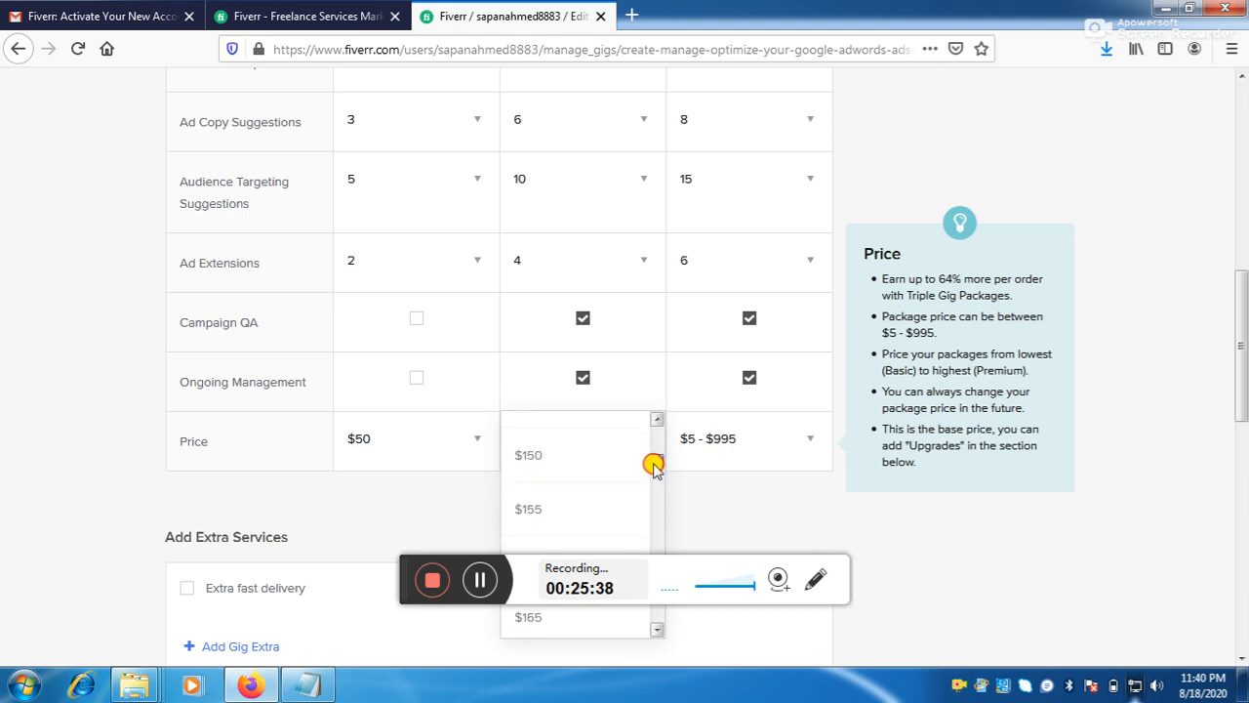
left_click(586, 467)
left_click(807, 450)
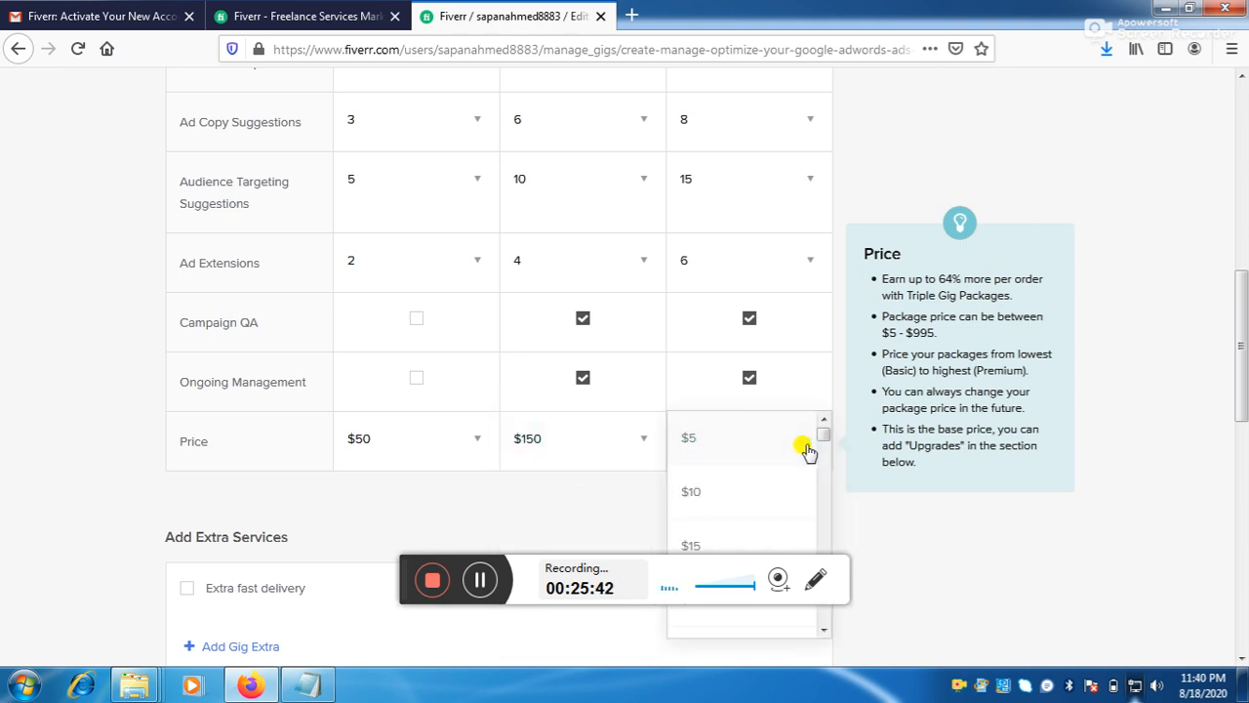
left_click_drag(822, 440, 820, 492)
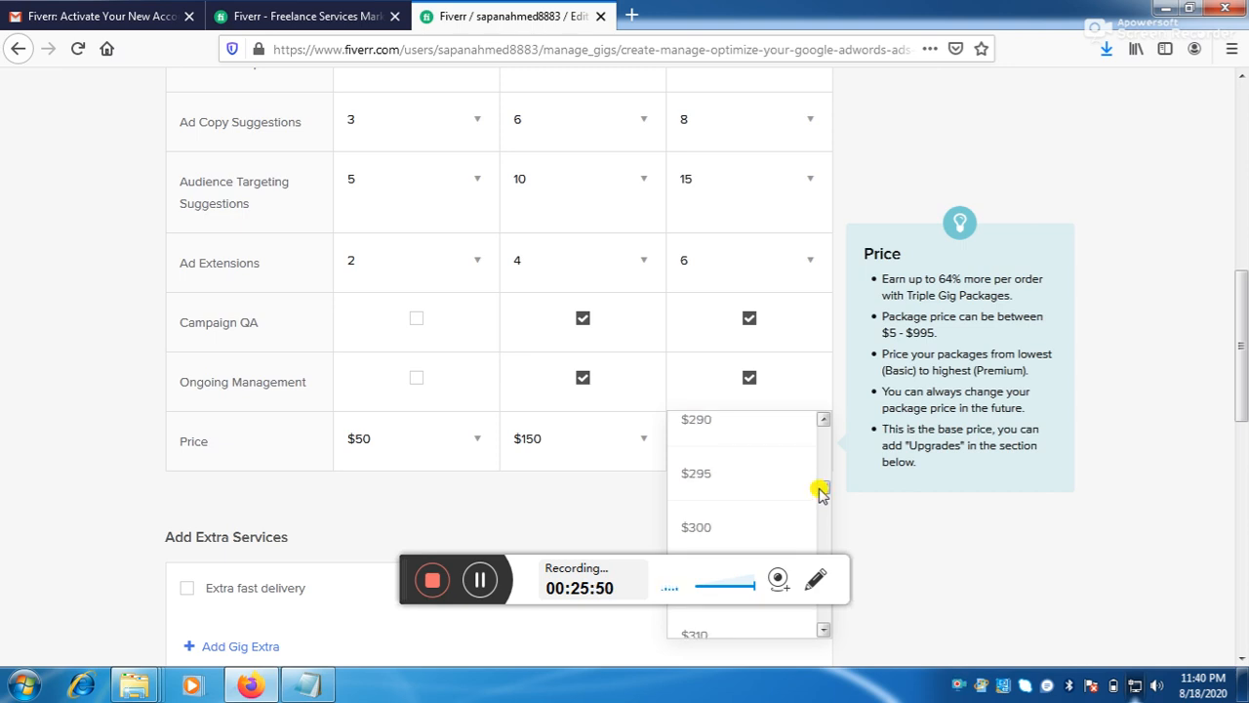
left_click(746, 542)
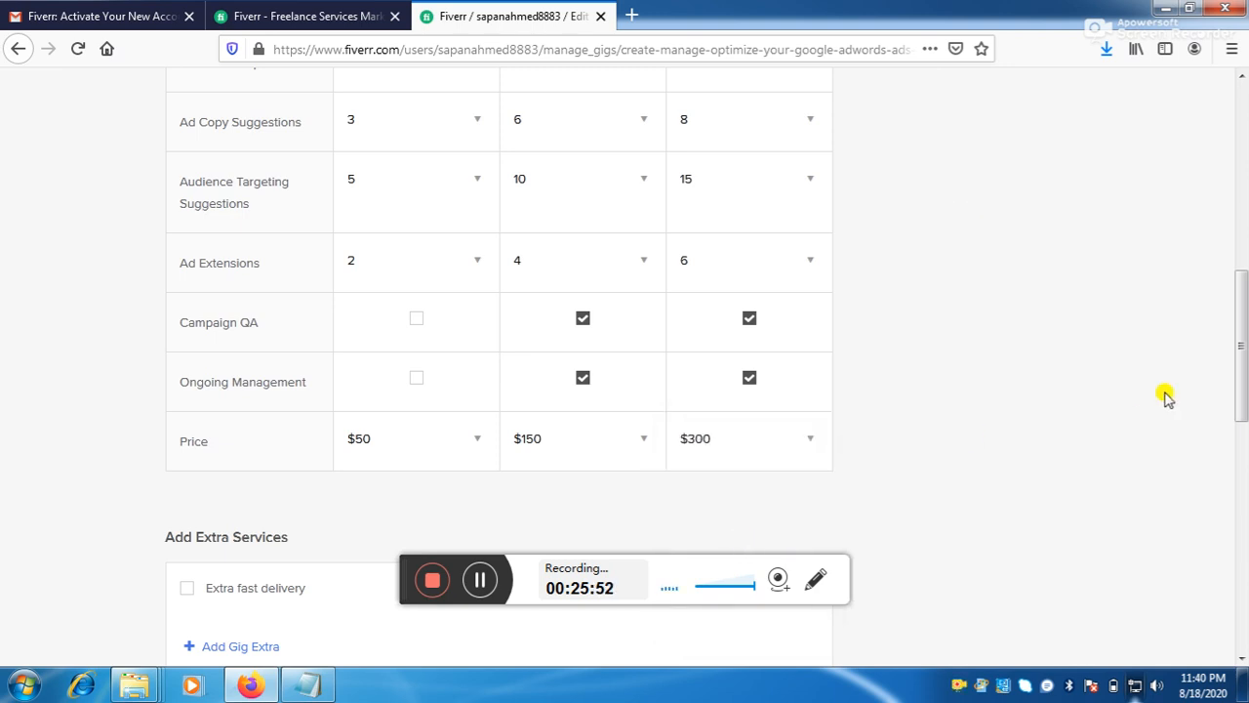
scroll(1244, 420, "down", 3)
left_click_drag(1243, 420, 1245, 435)
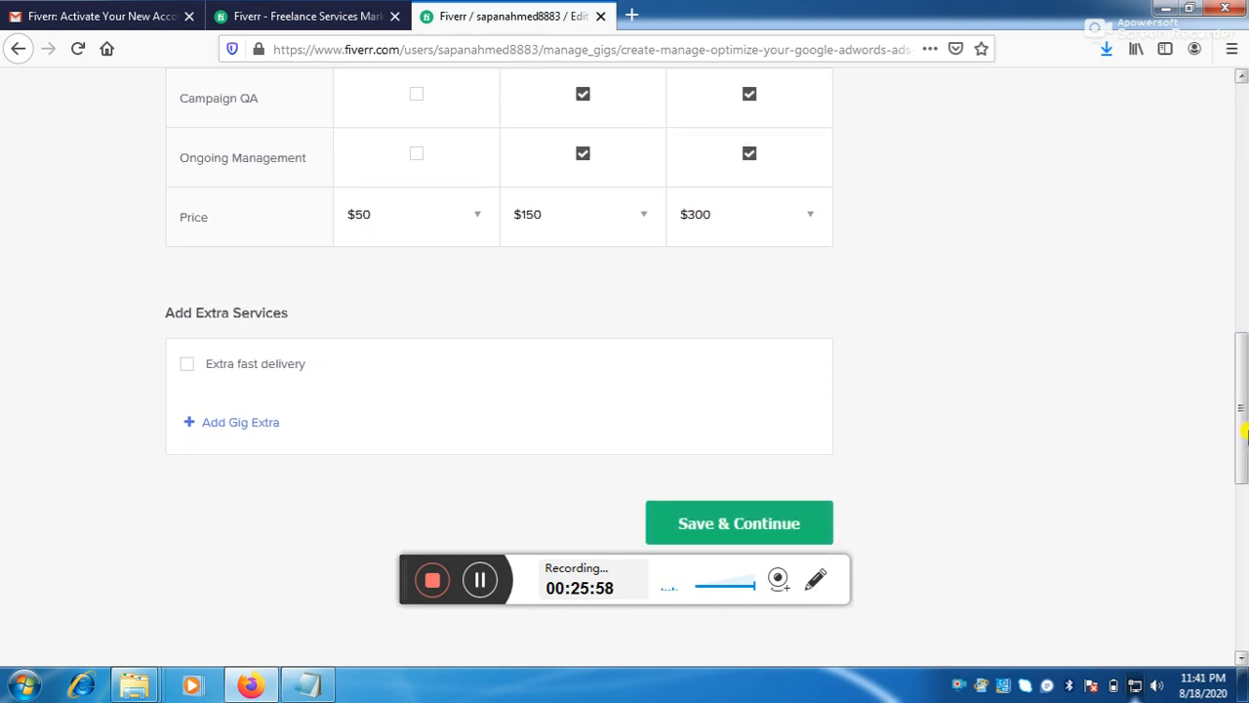
Step: Add one empty custom gig extra, then Save & Continue past the Pricing step
mouse_move(675, 374)
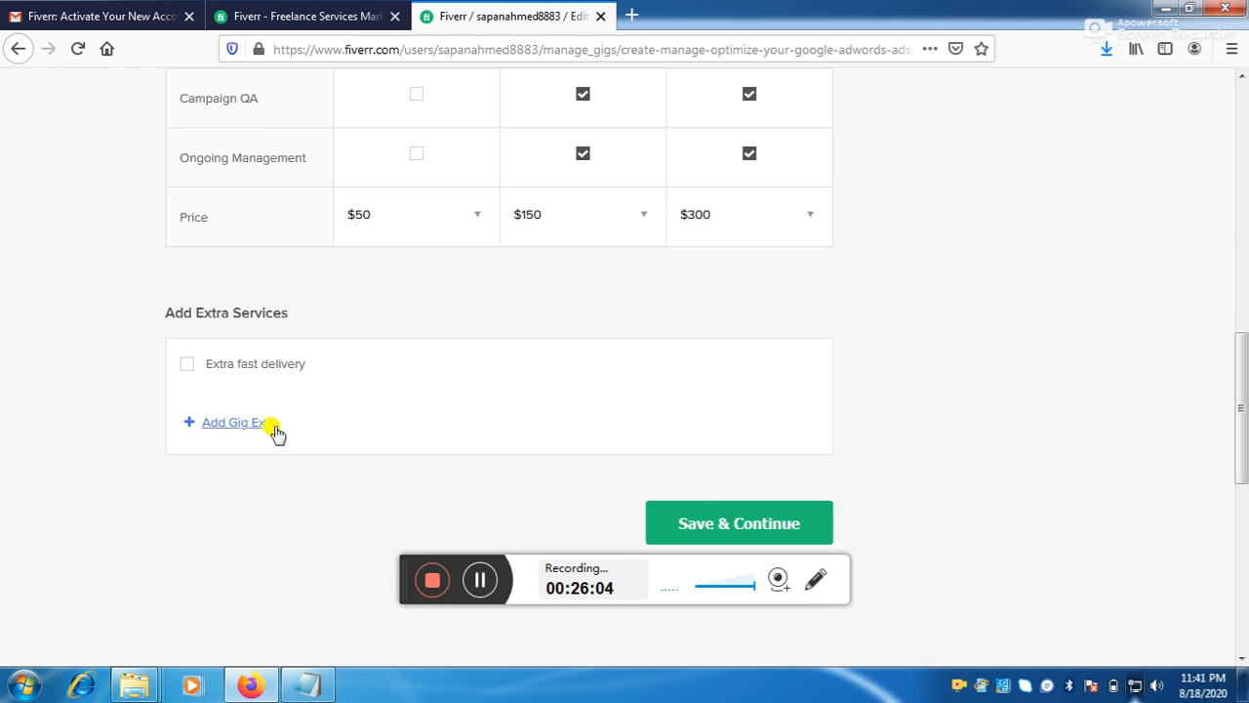
left_click(224, 426)
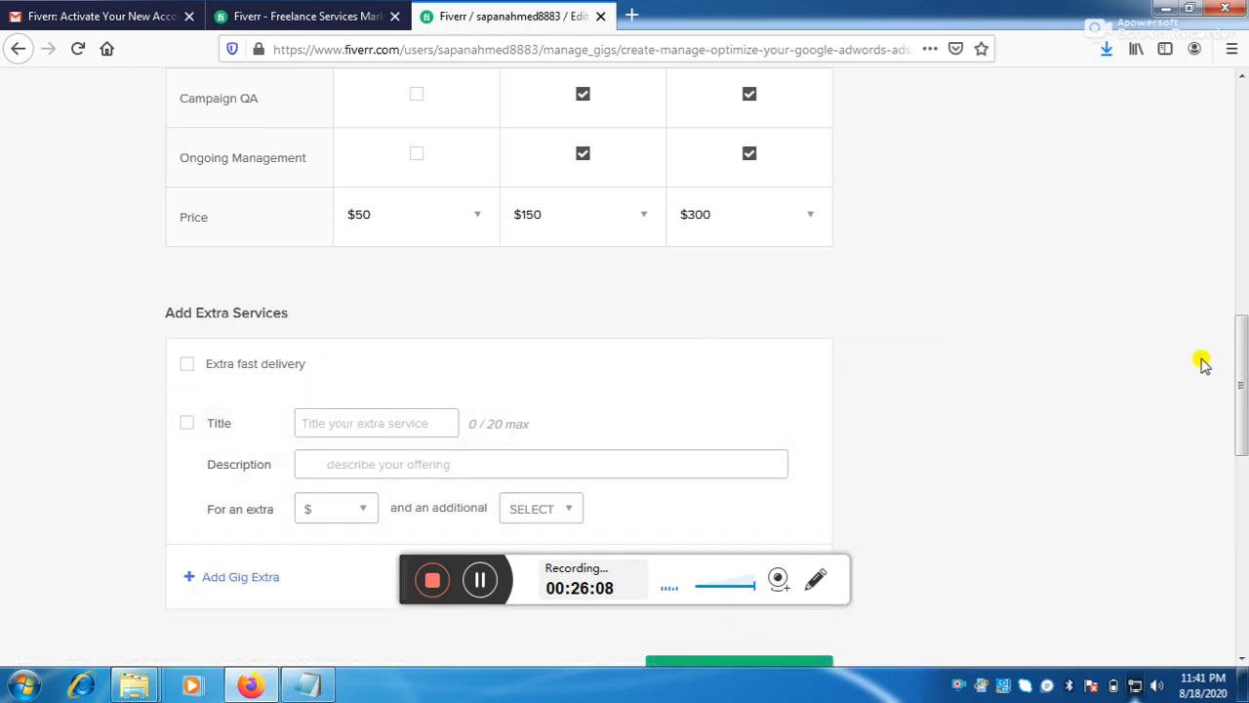
left_click_drag(1240, 378, 1243, 420)
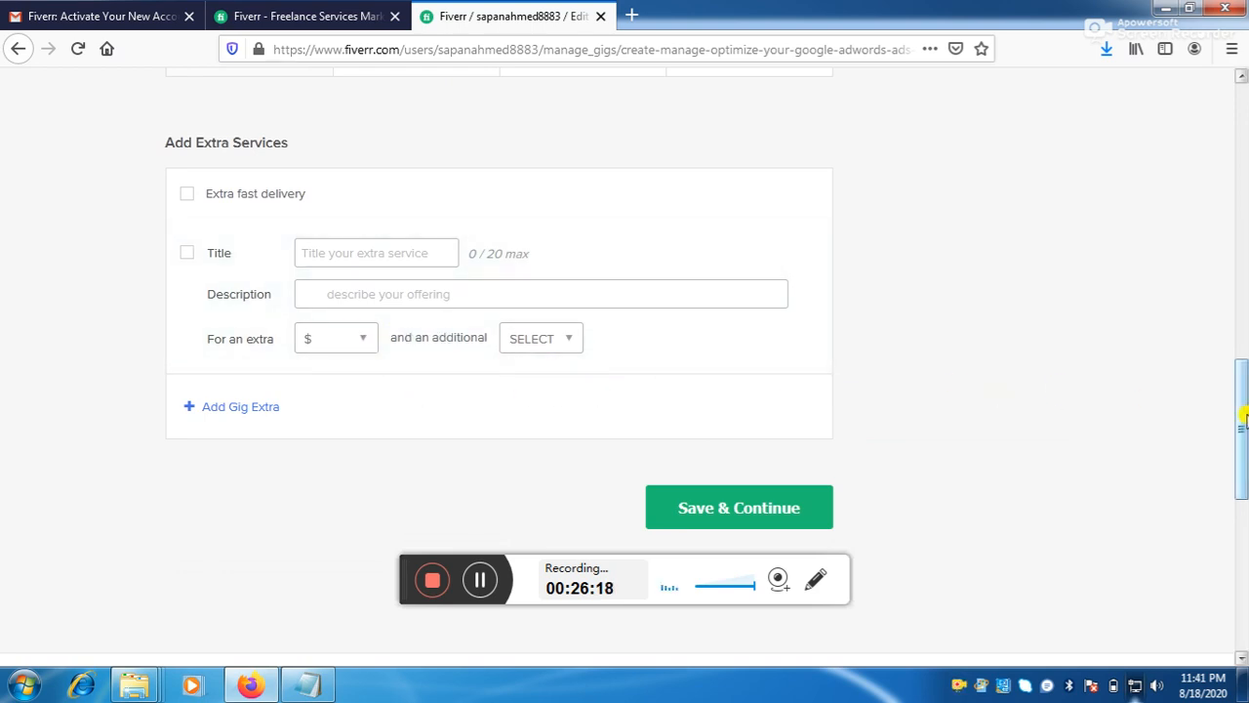
scroll(1227, 434, "down", 2)
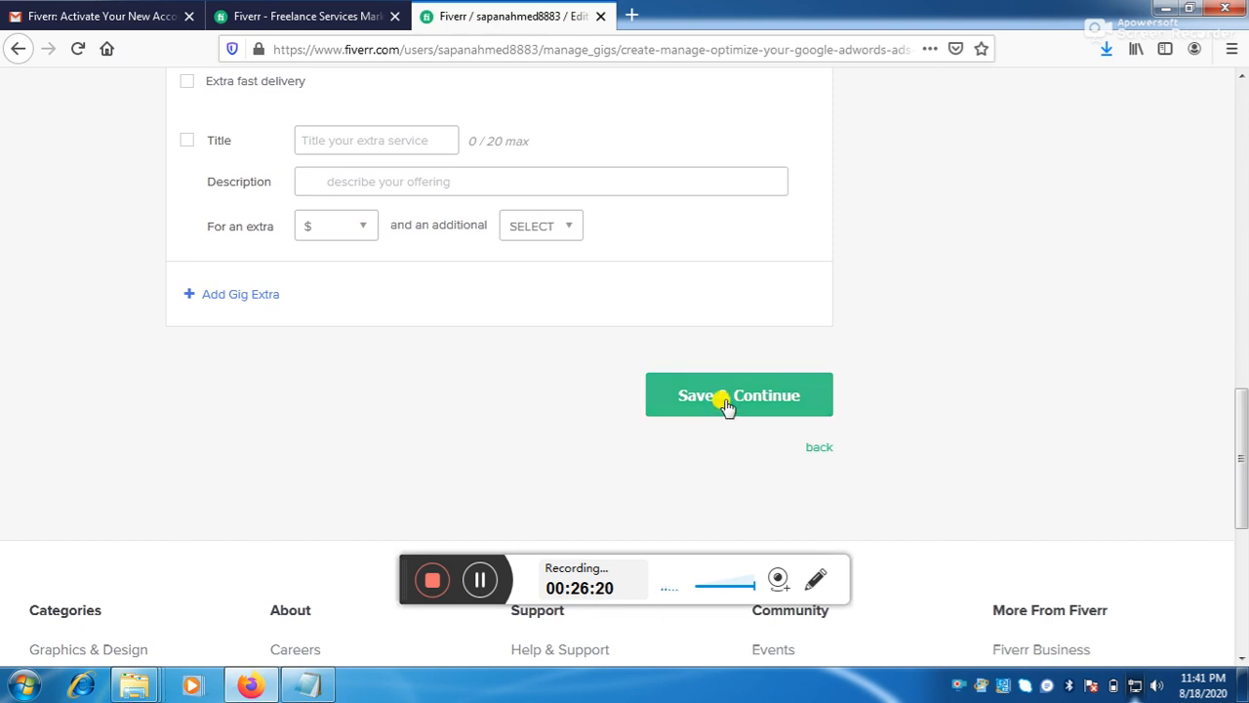
left_click(724, 402)
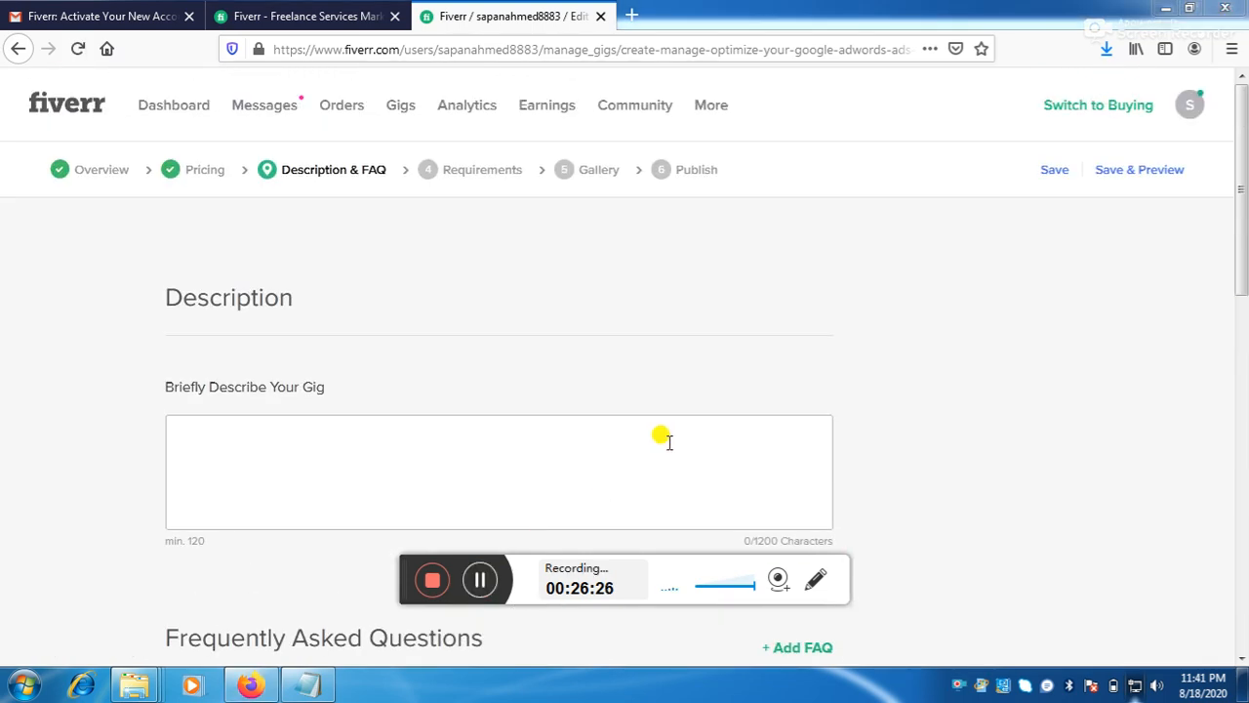
Step: Scroll the empty Description & FAQ page, then bring forward the Notepad notes with the gig text
left_click_drag(1242, 242, 1241, 308)
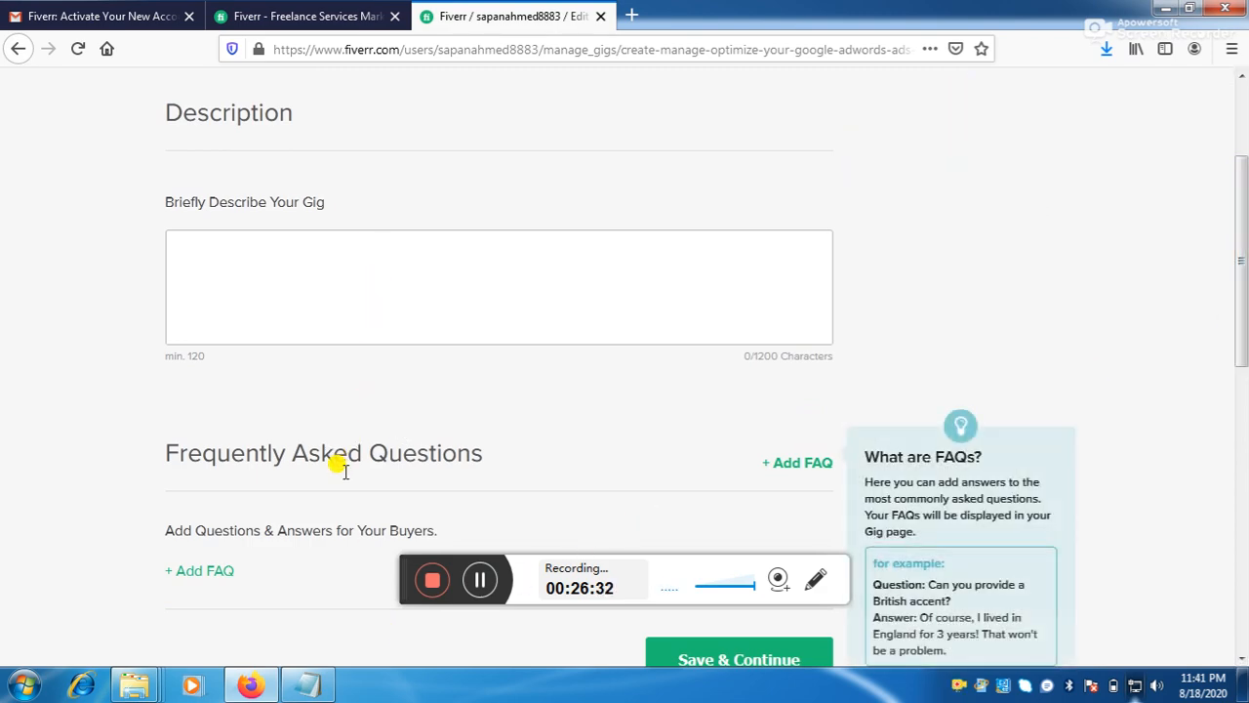
left_click(311, 687)
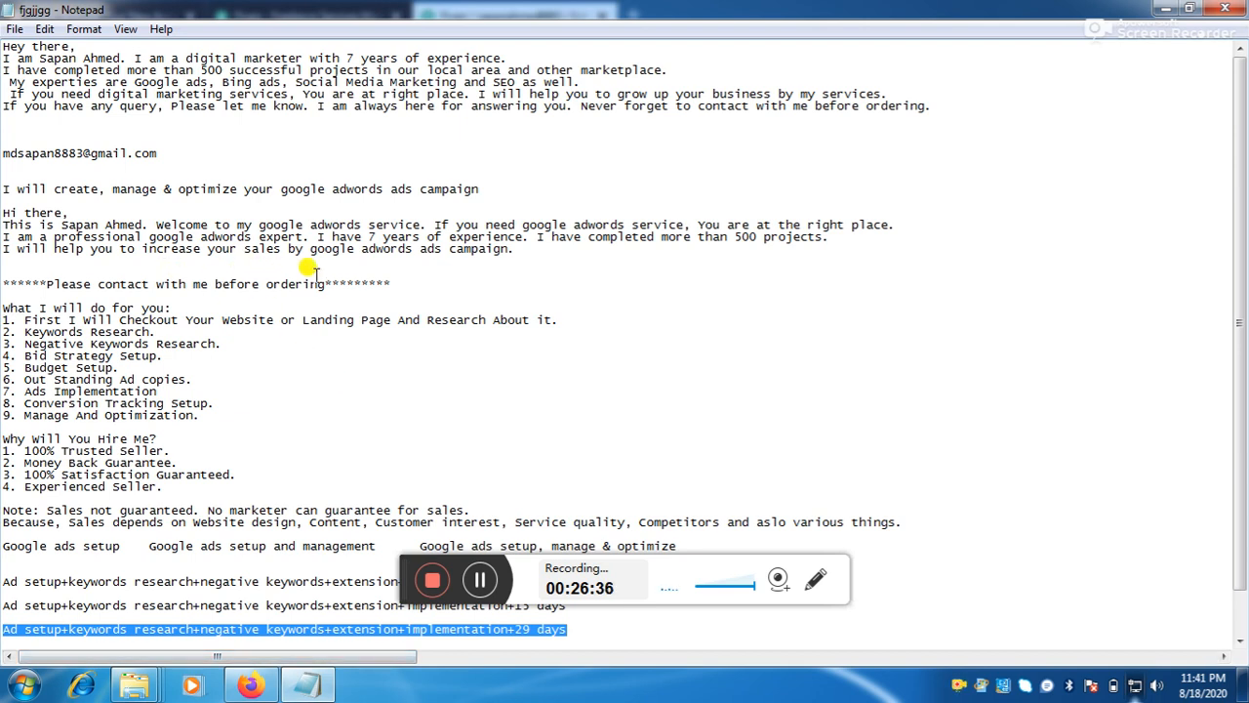
Step: Paste the four-line 'Hi there' introduction from the notes into Fiverr's gig description box
left_click_drag(507, 248, 37, 212)
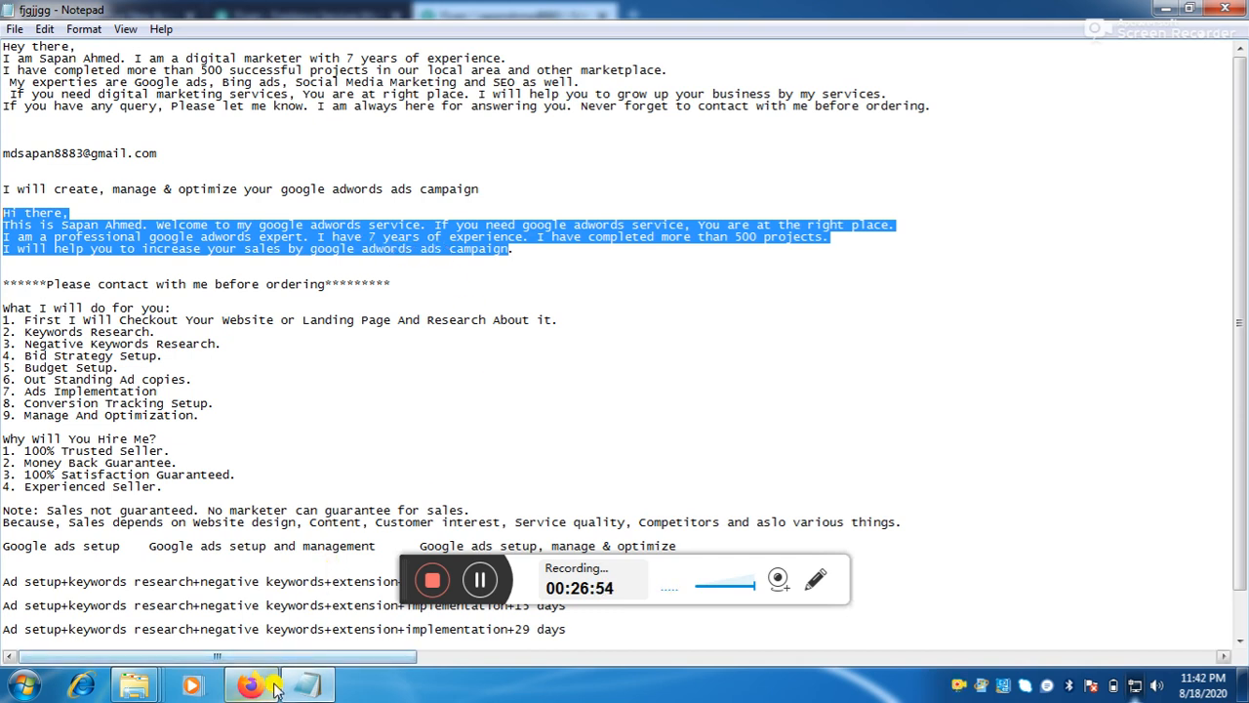
mouse_move(260, 689)
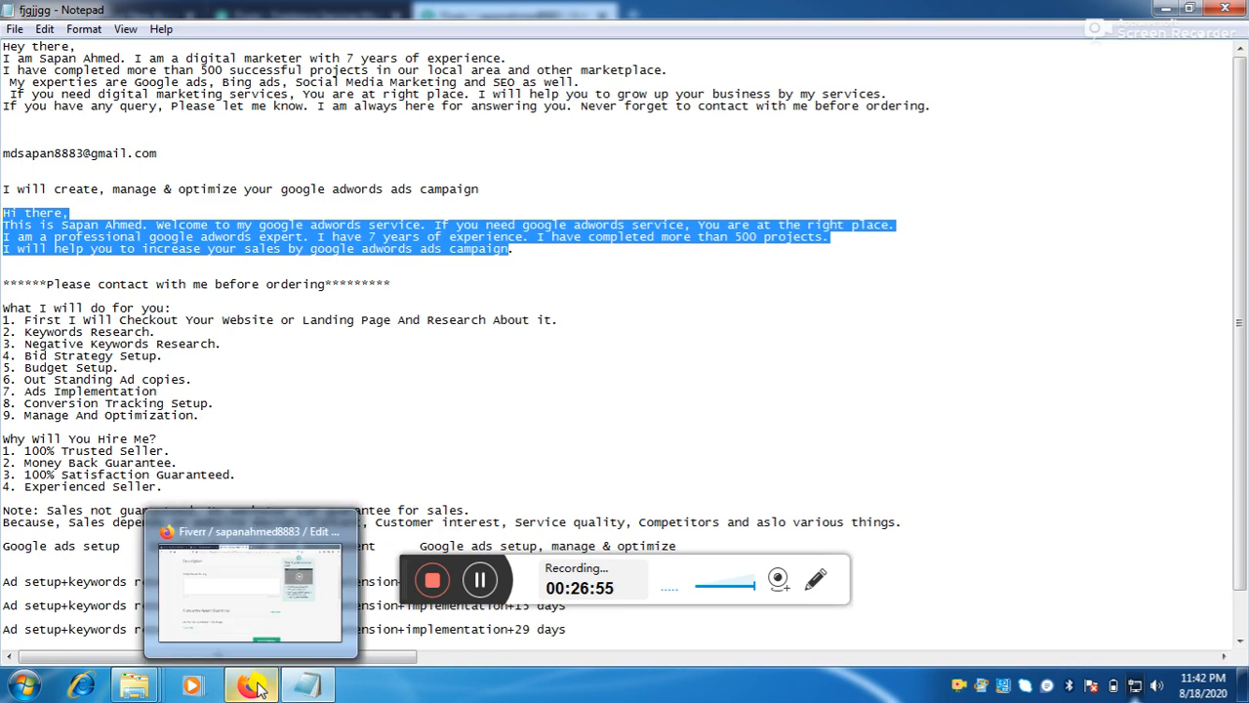
left_click(278, 605)
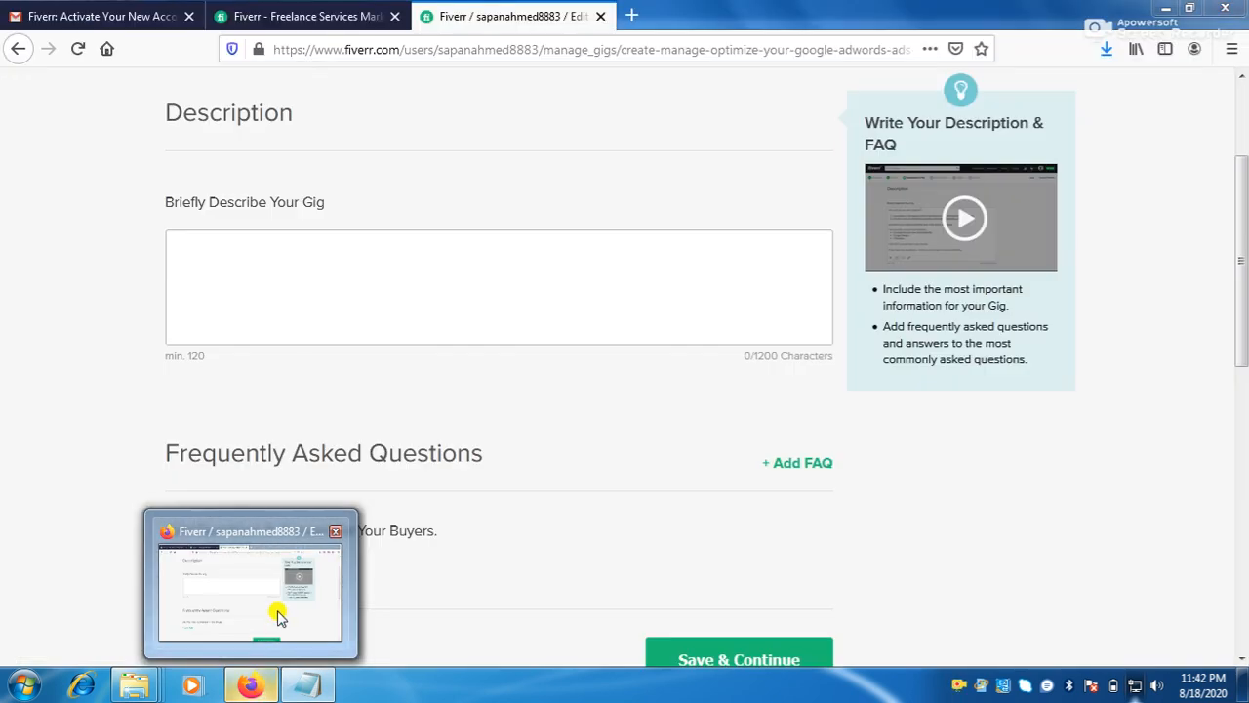
left_click(381, 268)
type("Hi there, This is Sapan Ahmed. Welcome to my google adwords service. If you need google adwords service, You are at the right place. I am a professional google adwords expert. I have 7 years of experience. I have completed more than 500 projects. I will help you to increase your sales by google adwords ads campaign")
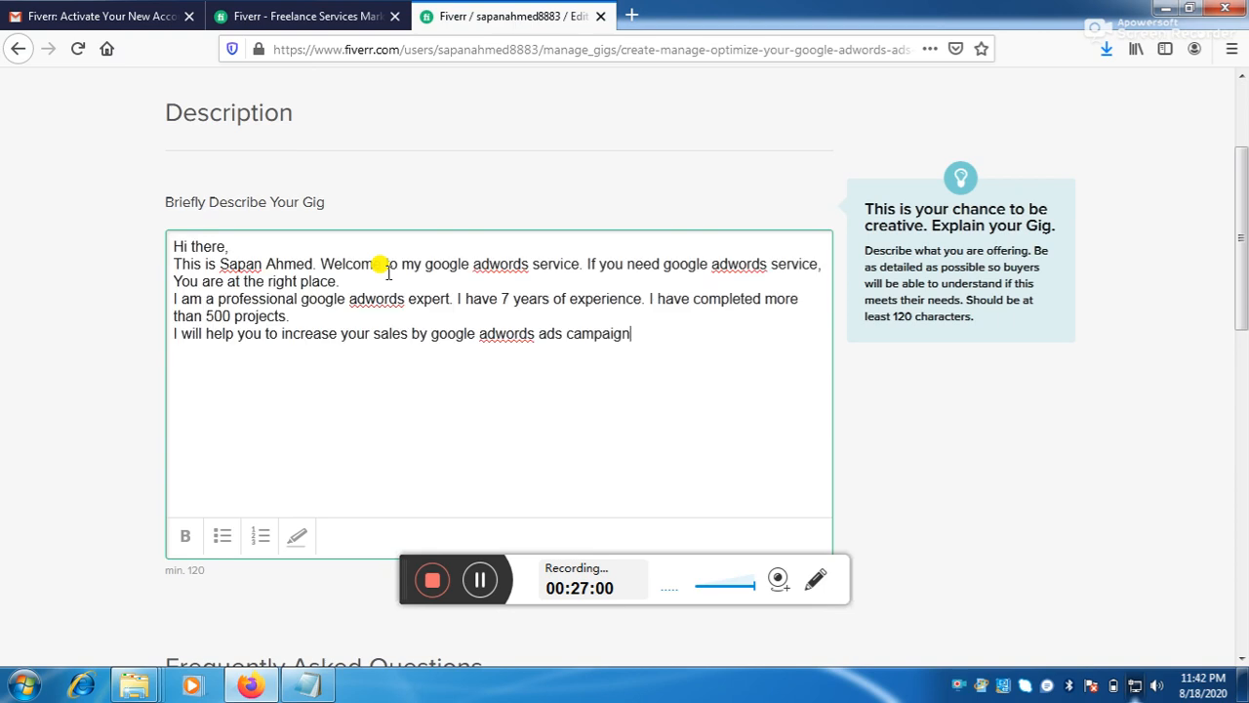
left_click(323, 678)
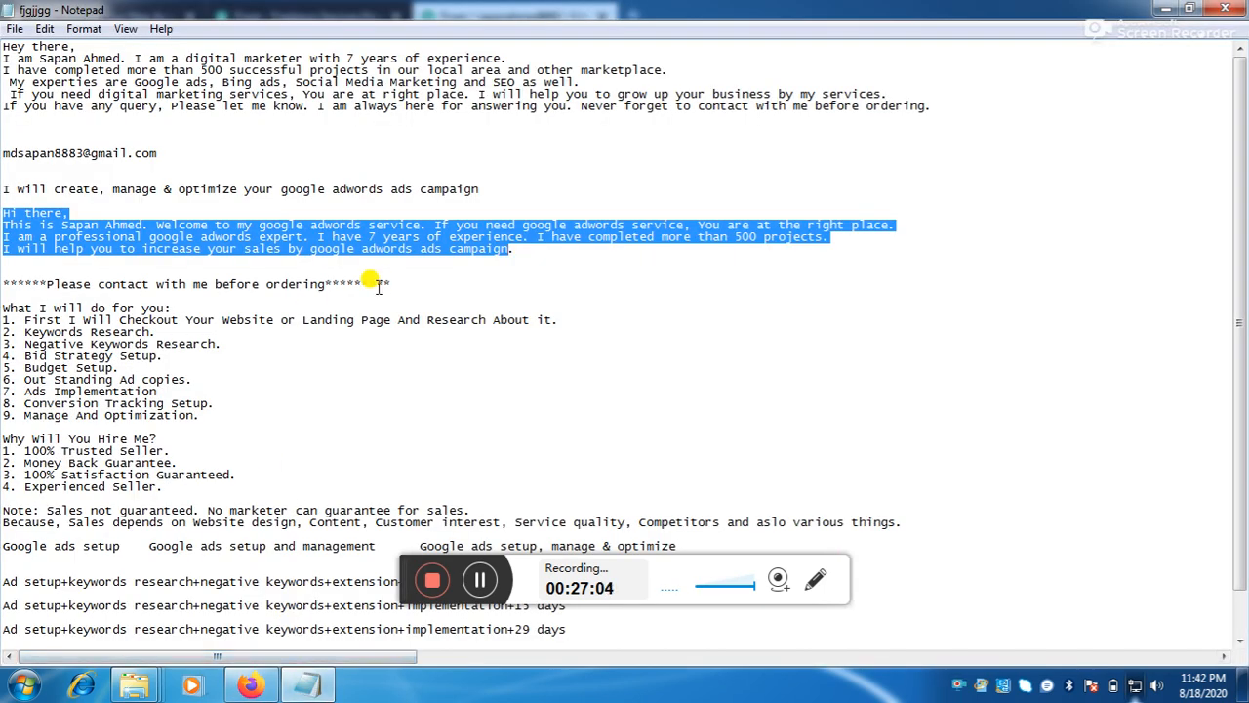
Step: Copy the 'Please contact with me before ordering' line from the notes for the description
left_click_drag(394, 283, 3, 283)
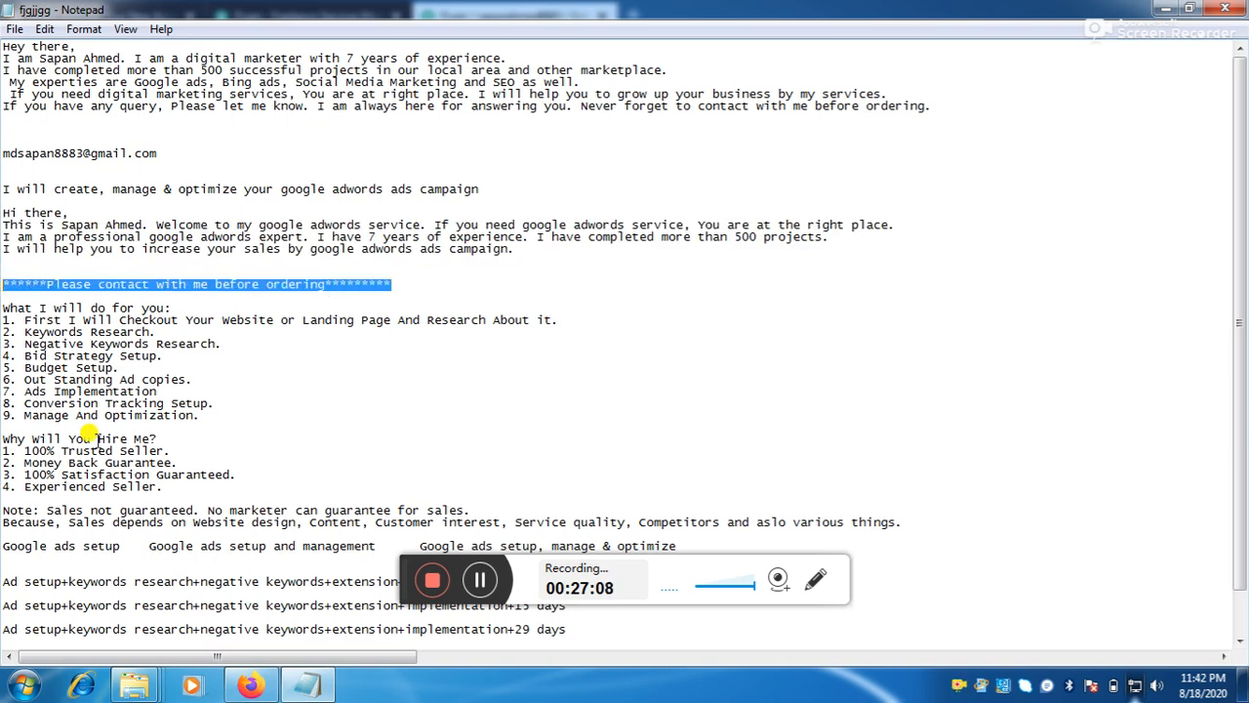
left_click(255, 686)
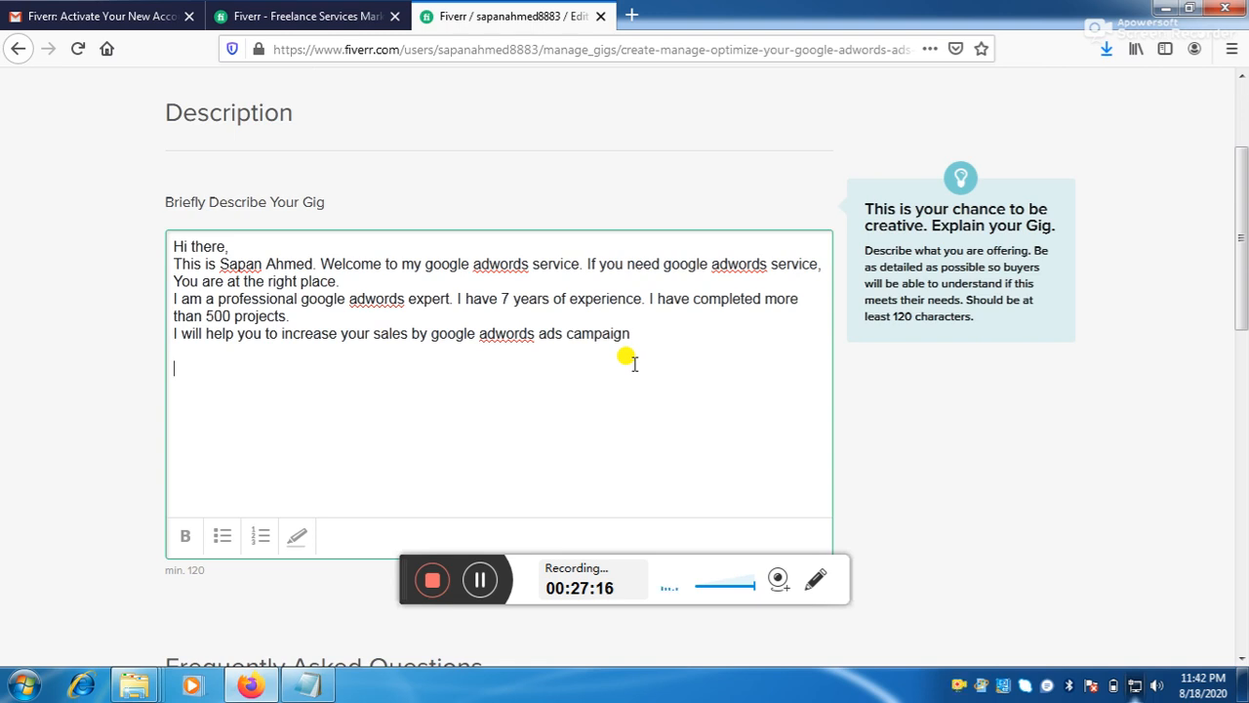
Step: Paste the 'Please contact with me before ordering' line into the description and make it bold
type("******Please contact with me before ordering*********")
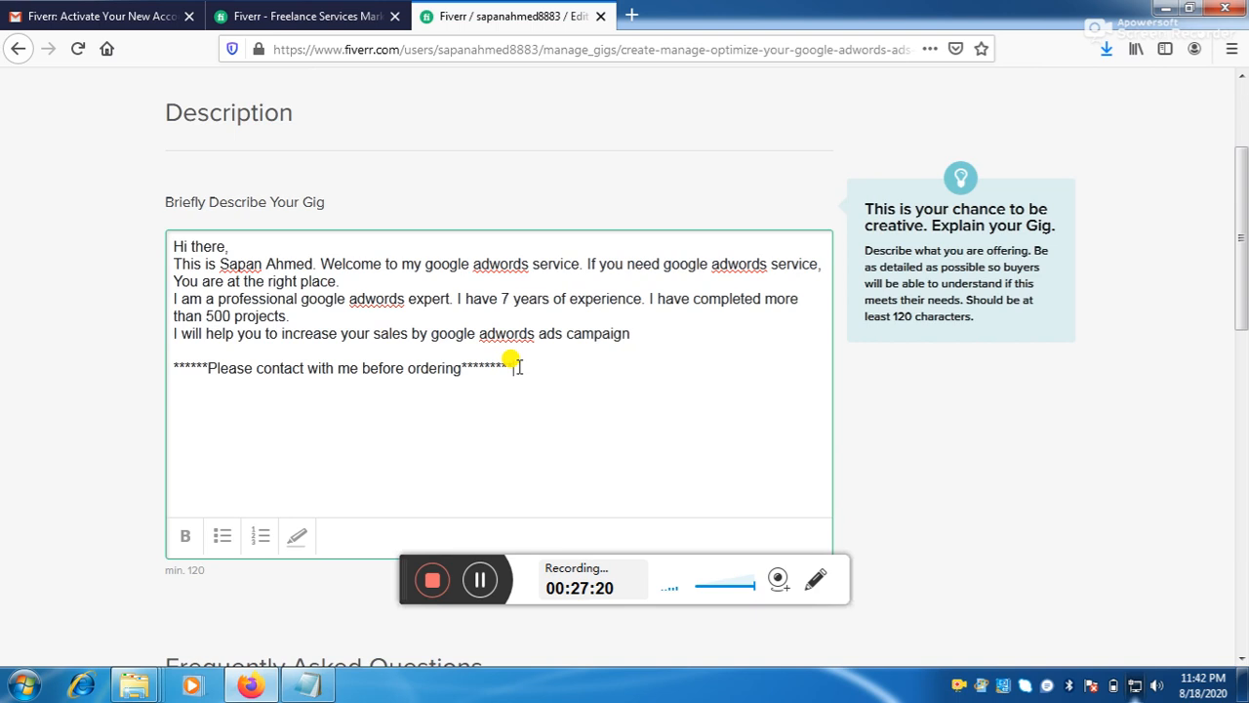
left_click_drag(514, 367, 166, 368)
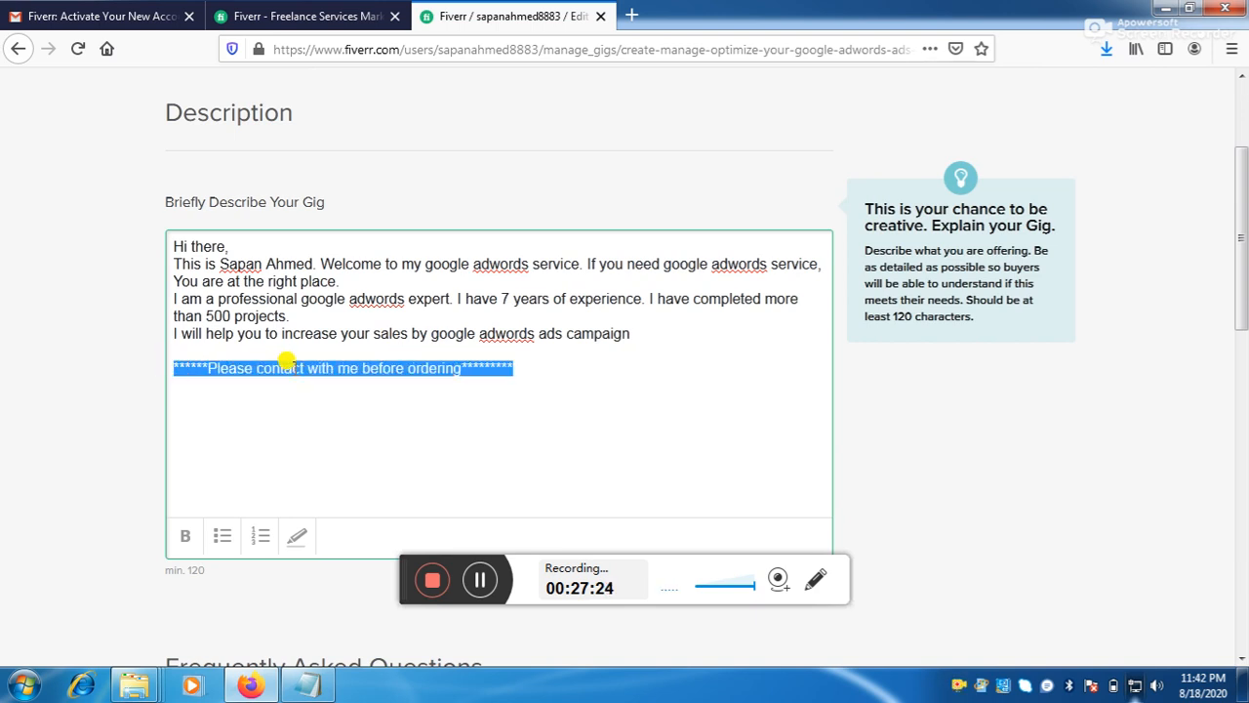
left_click(312, 365)
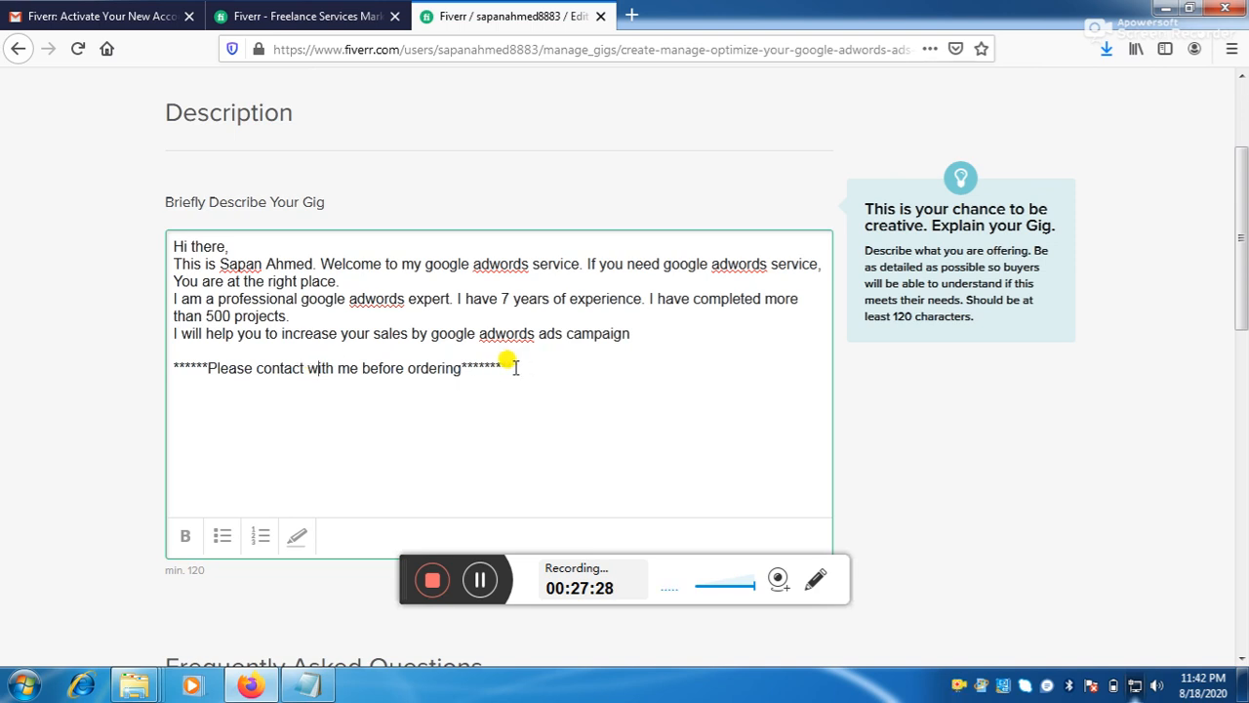
left_click_drag(515, 366, 167, 365)
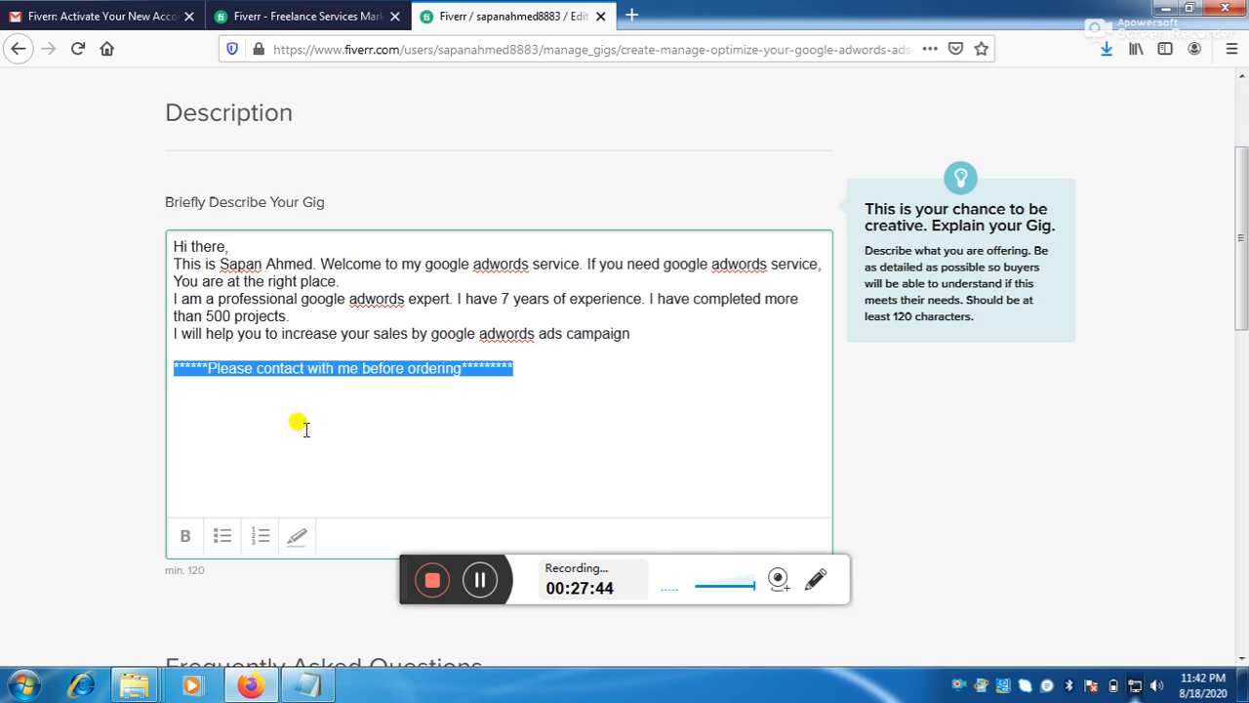
left_click(494, 584)
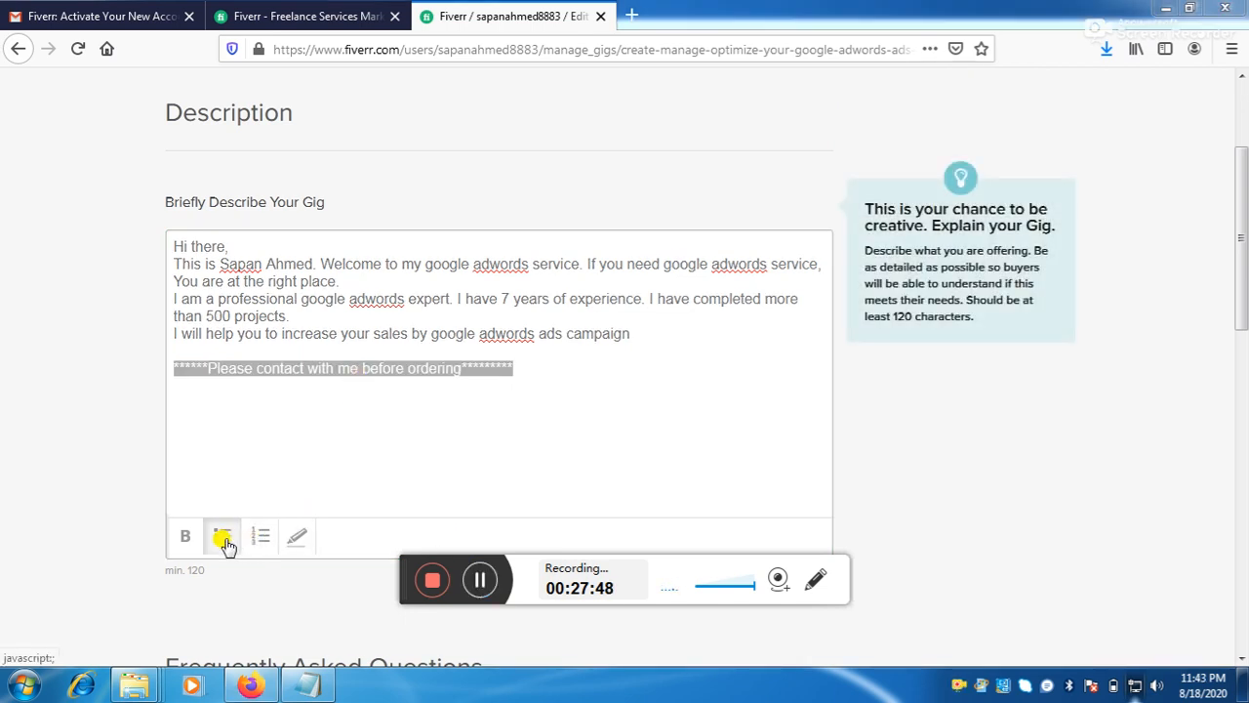
left_click(186, 538)
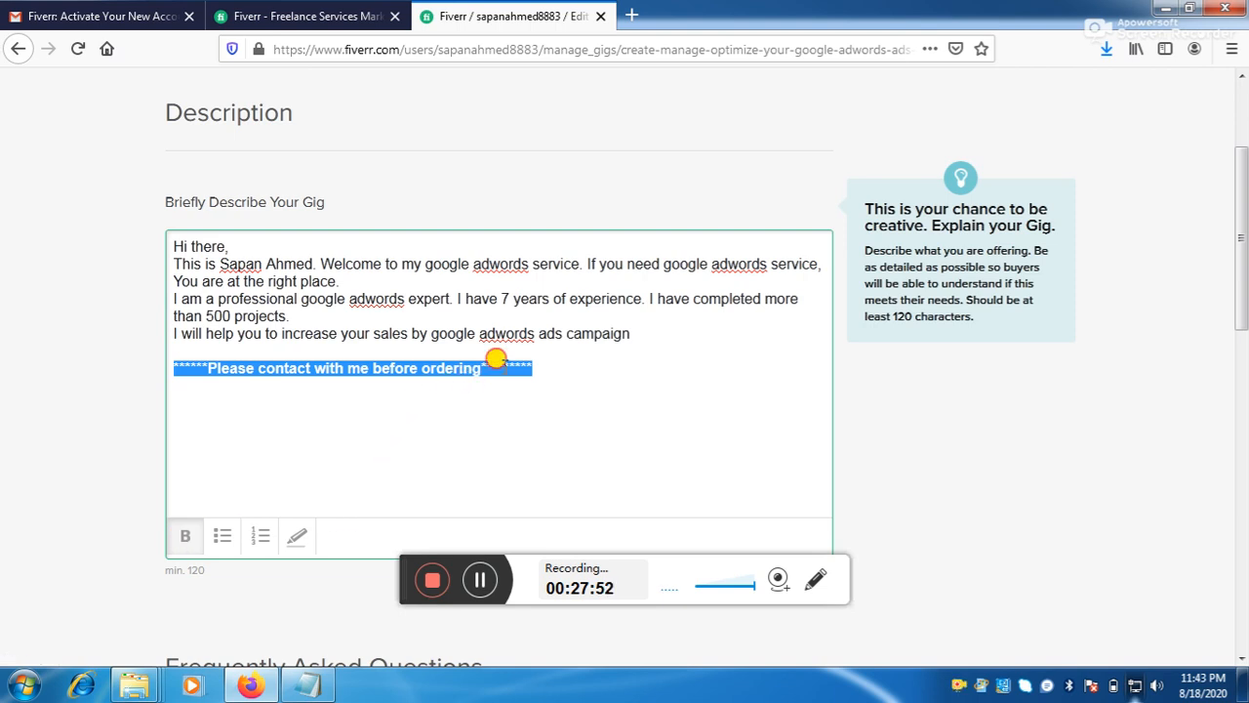
left_click(500, 365)
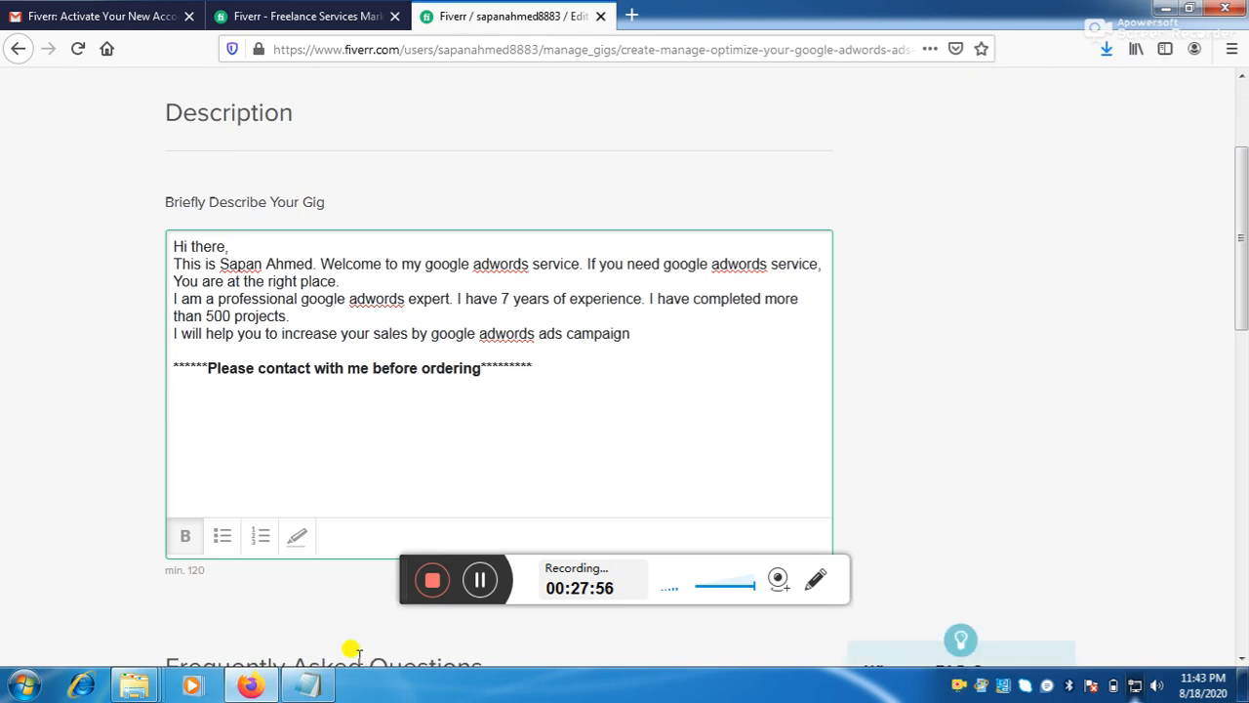
left_click(308, 686)
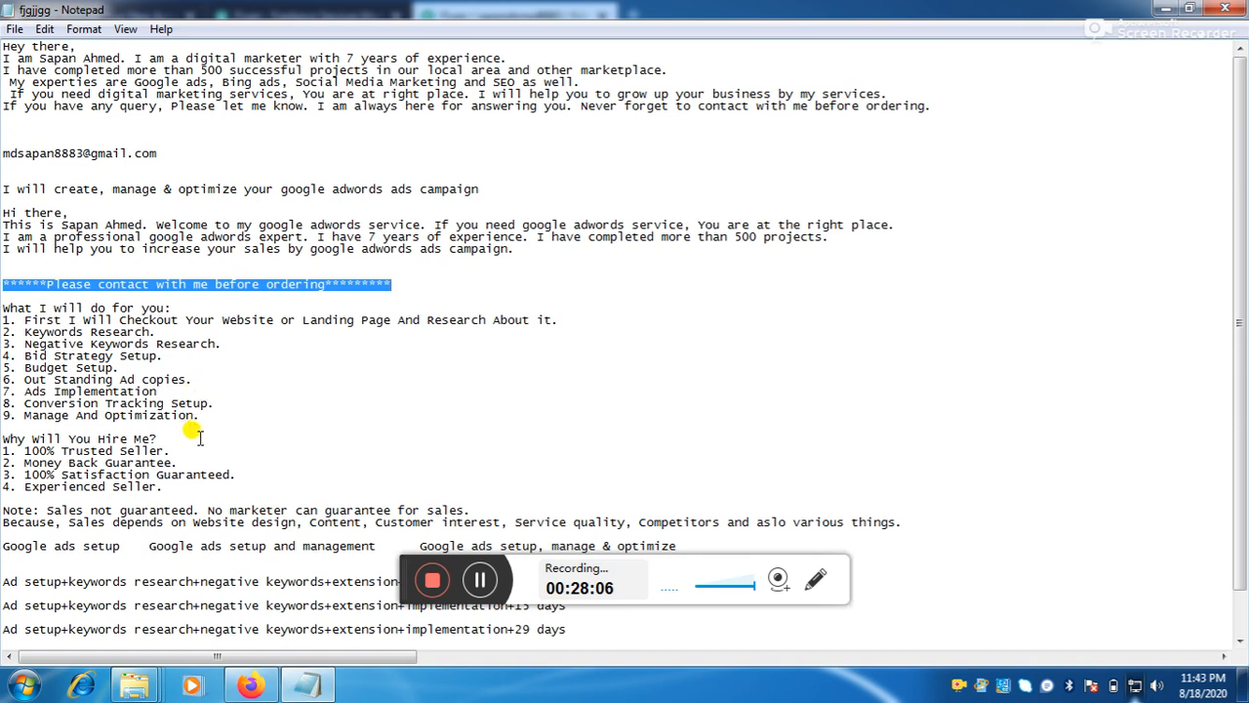
Step: Paste the nine-item 'What I will do for you' service list into the gig description
left_click_drag(199, 417, 3, 303)
key("ctrl+c")
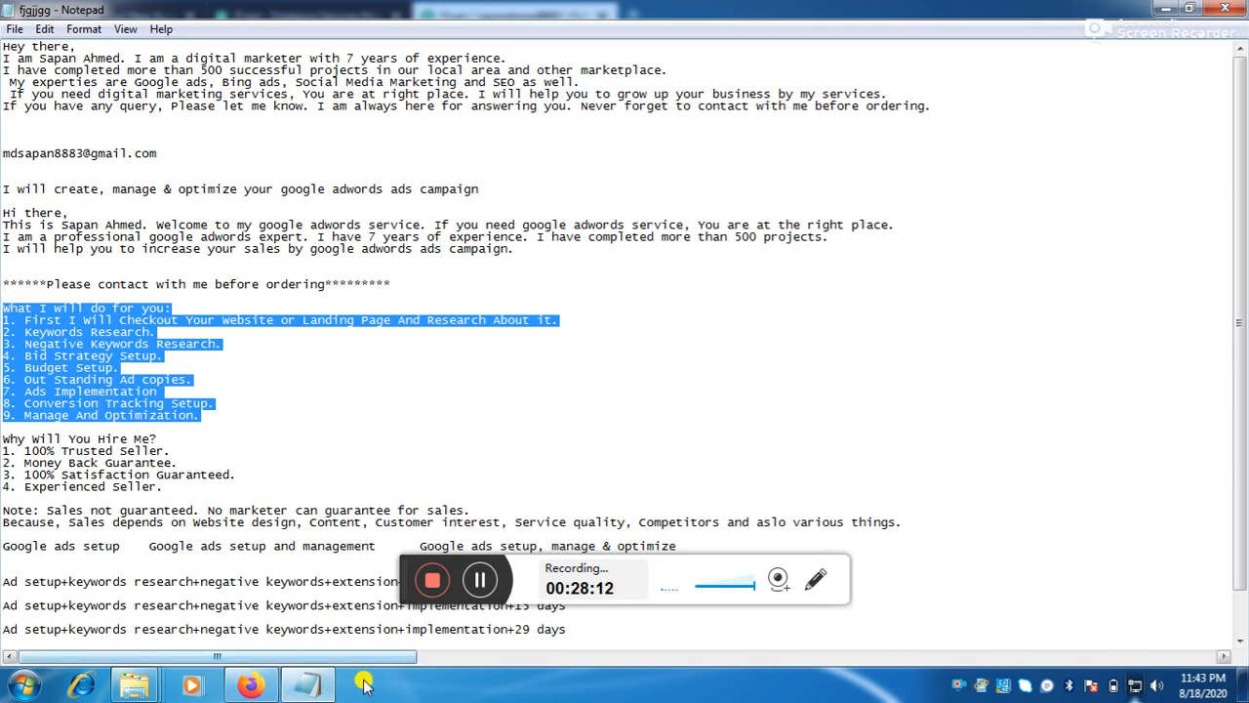
mouse_move(259, 688)
left_click(265, 576)
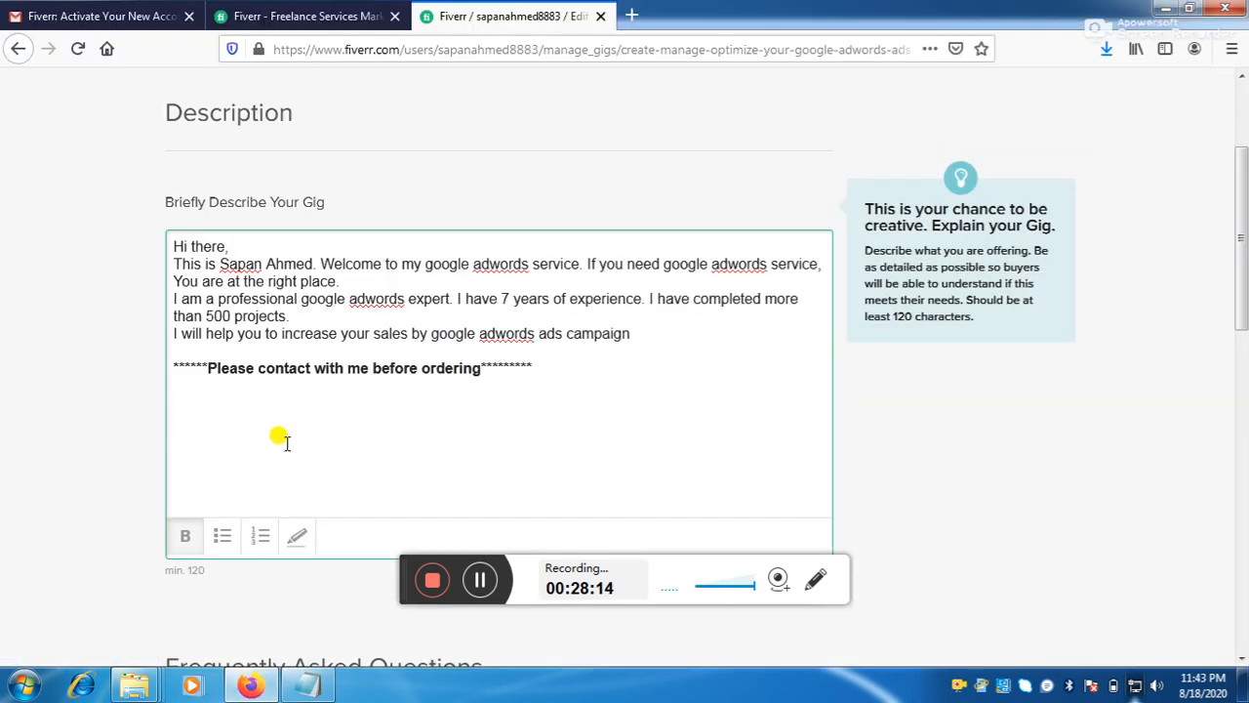
key("ctrl+v")
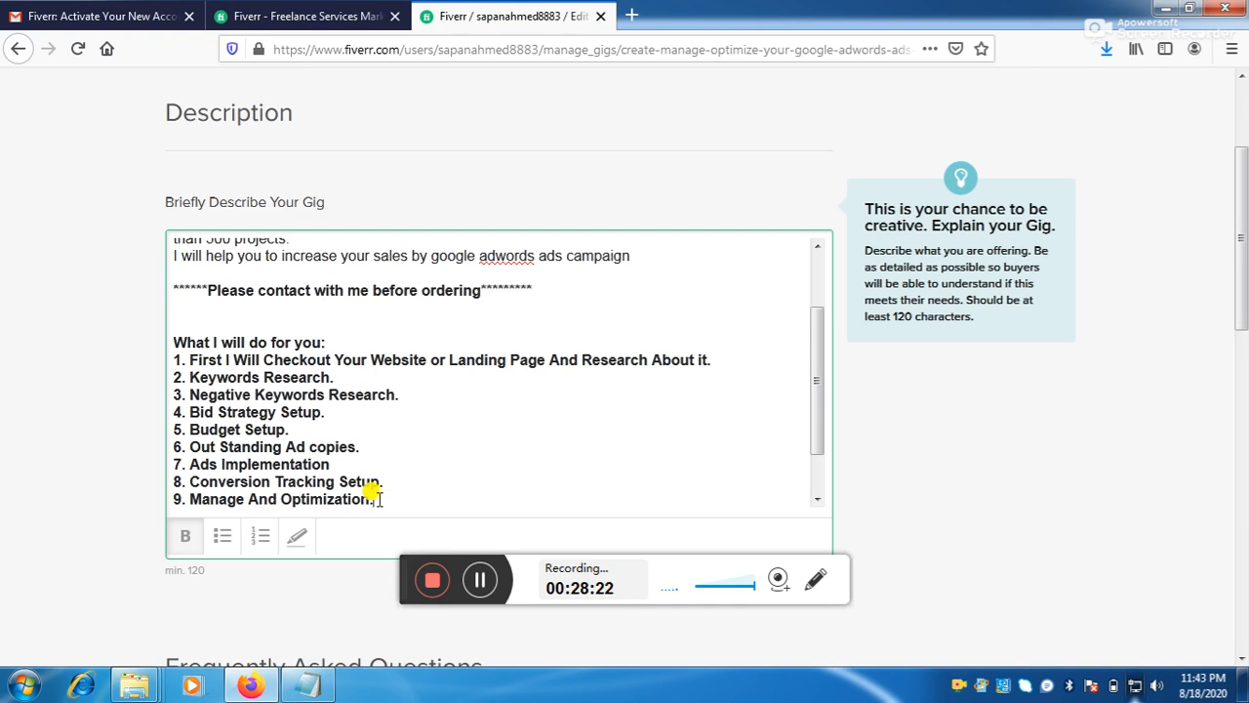
Step: Unbold the list, bold only the 'What I will do for you:' heading, and add a line after item 9
left_click(482, 586)
left_click_drag(377, 499, 168, 334)
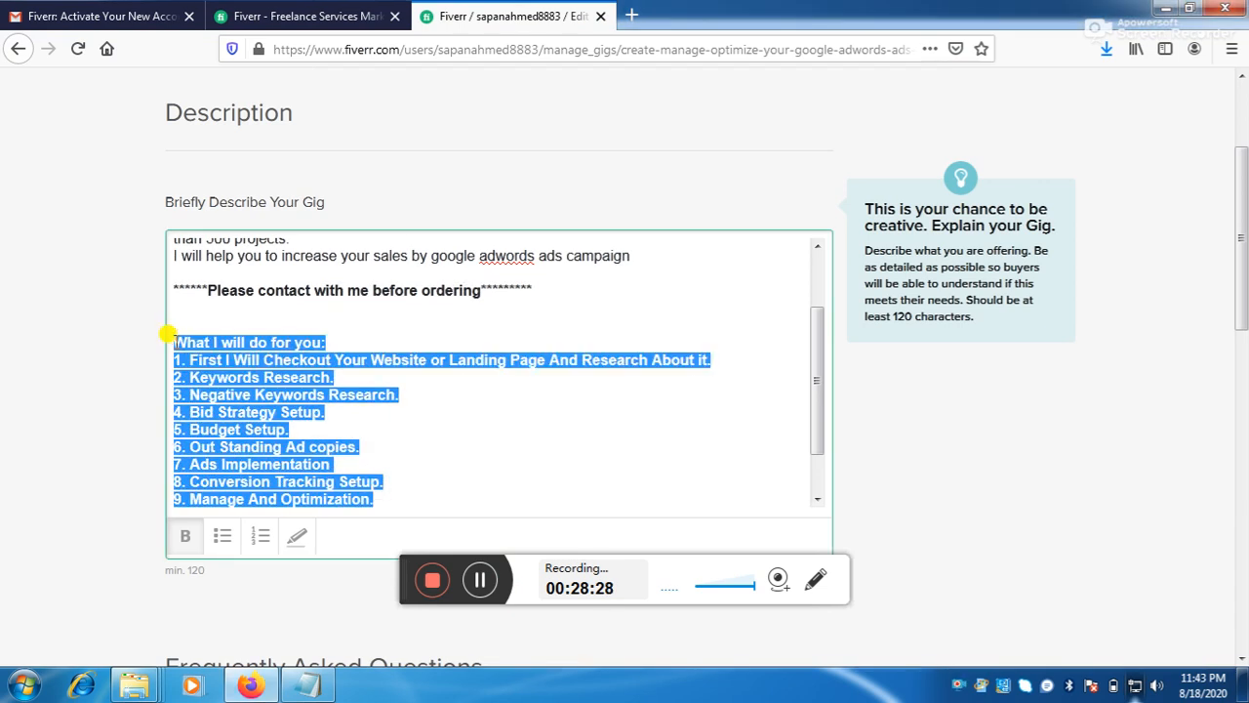
left_click(185, 535)
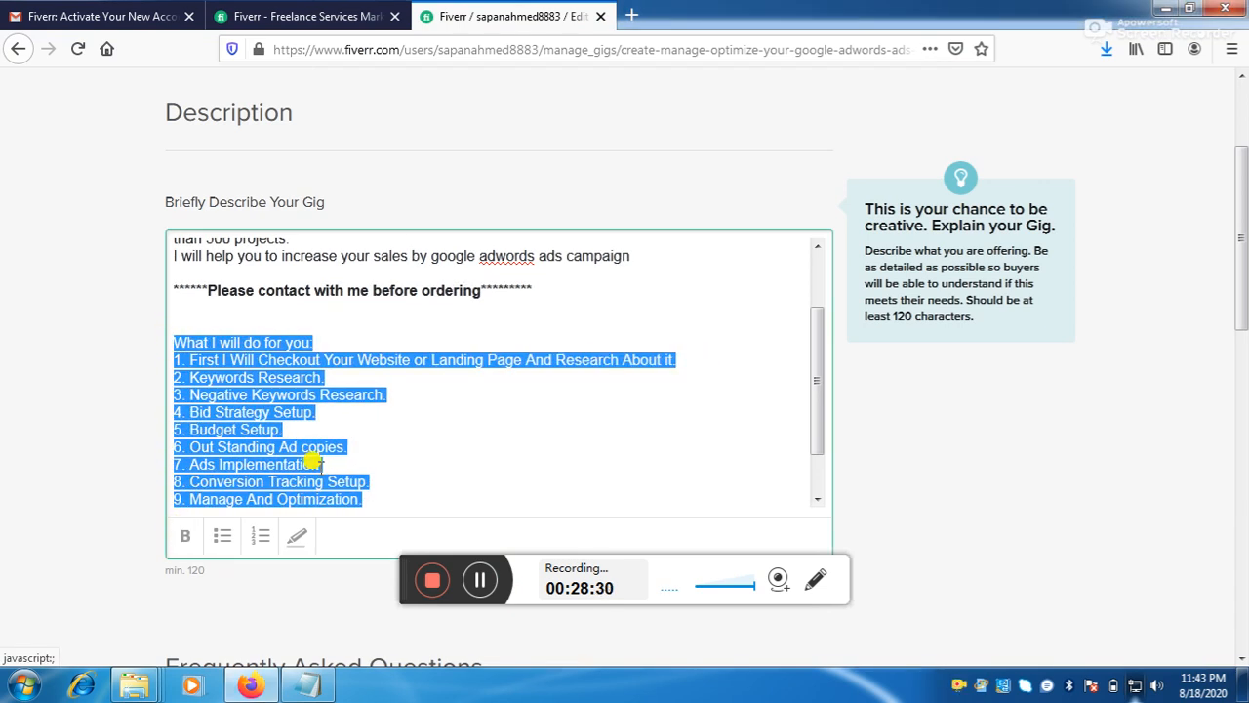
left_click(404, 446)
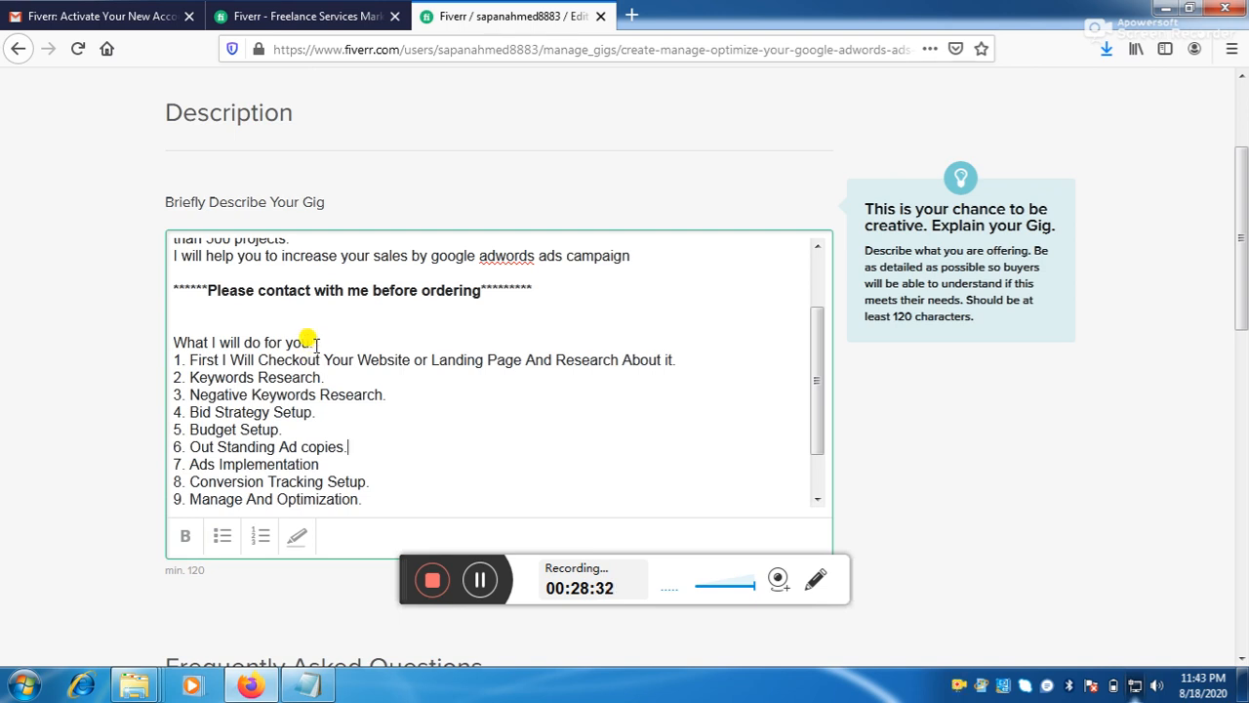
left_click_drag(315, 342, 166, 332)
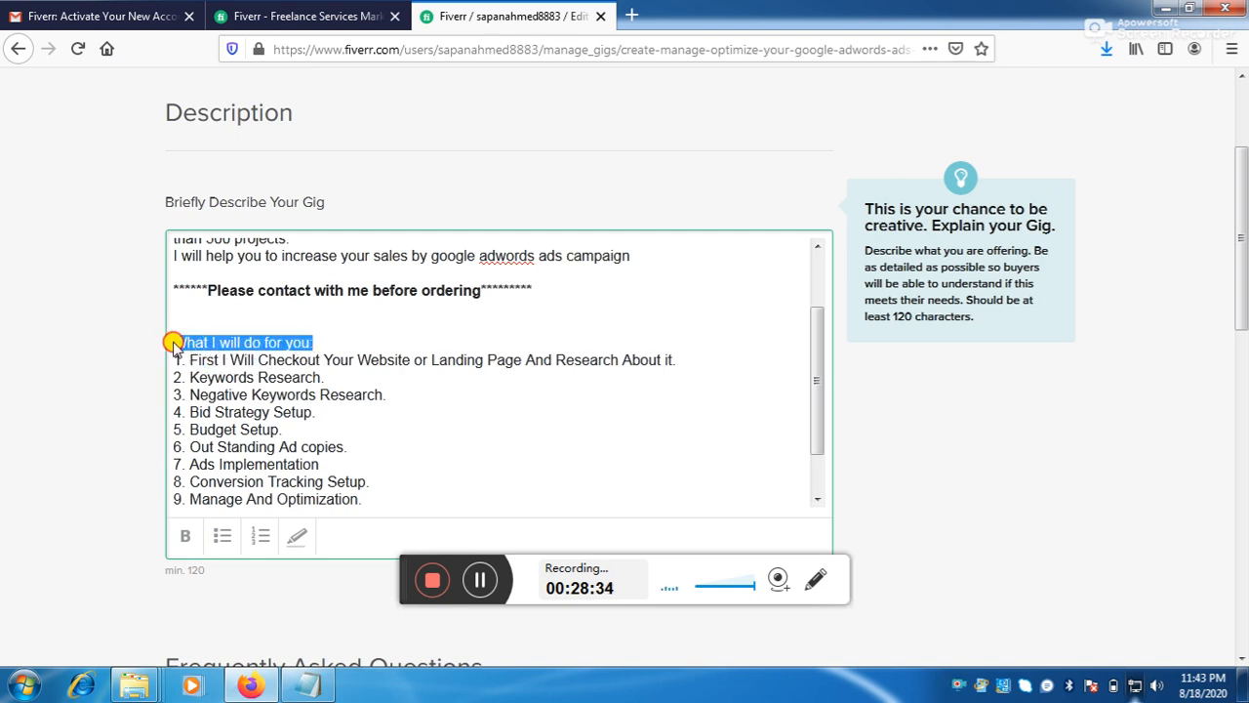
left_click(185, 535)
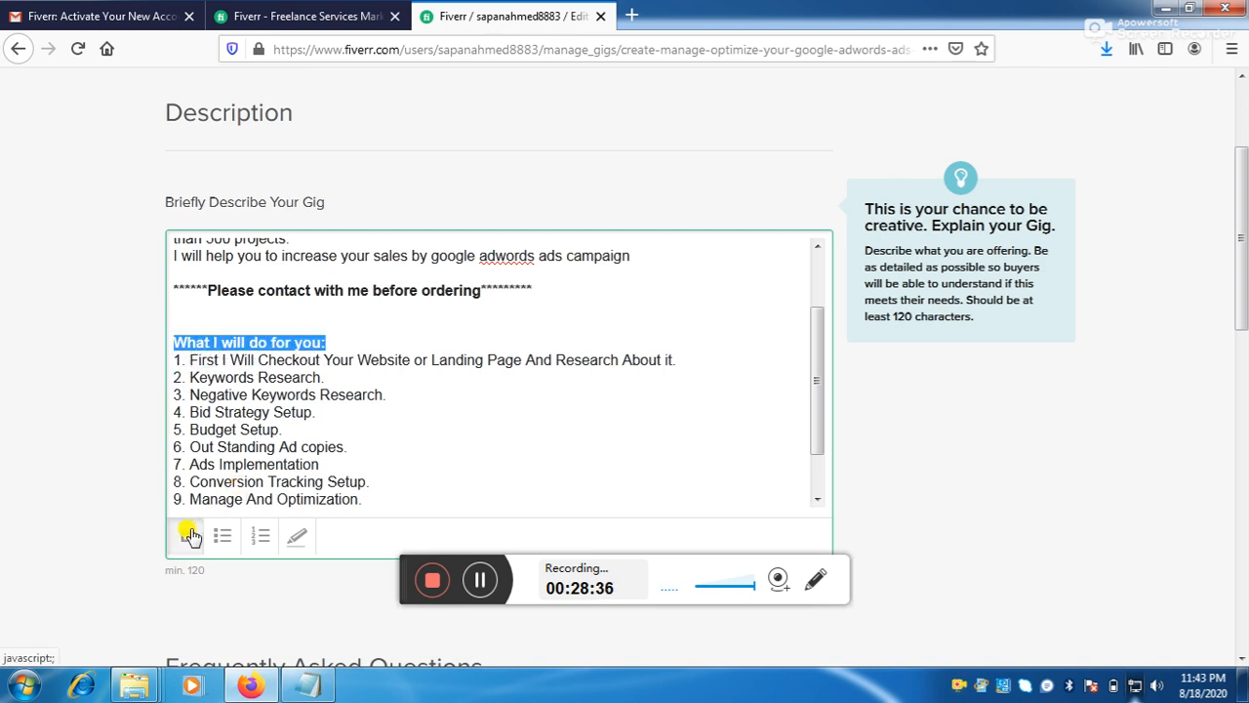
left_click(380, 496)
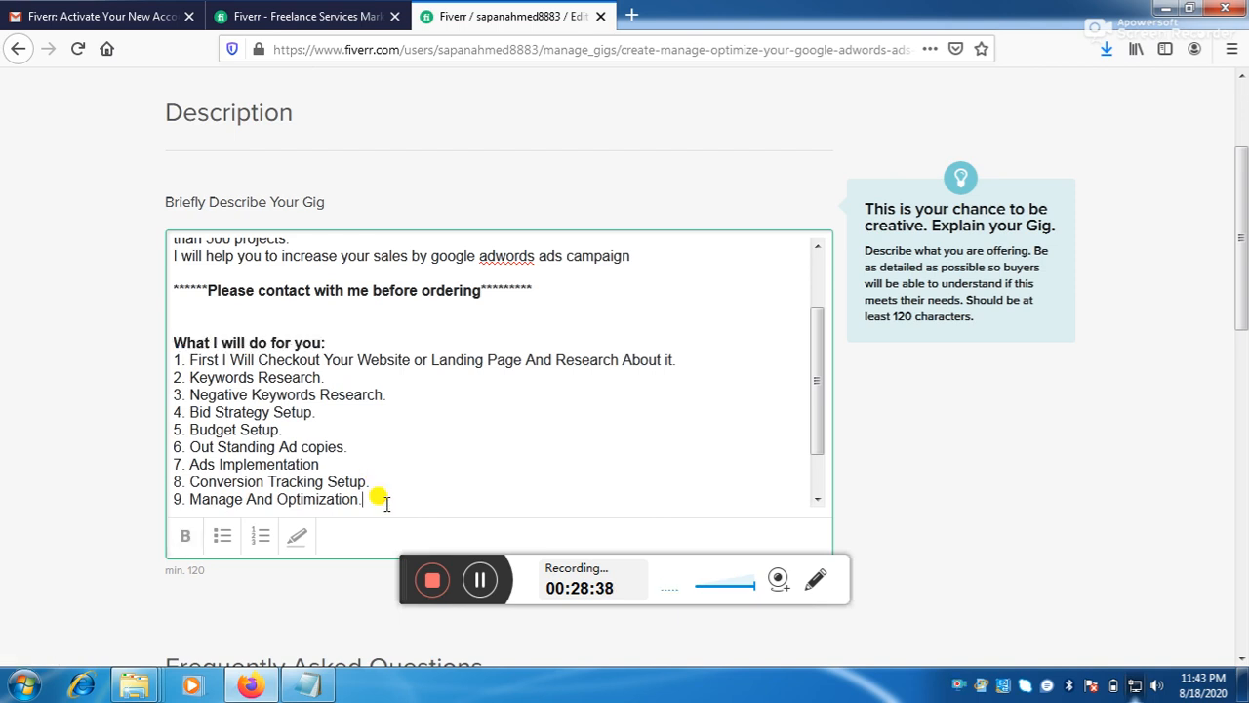
key("Return")
key("Return")
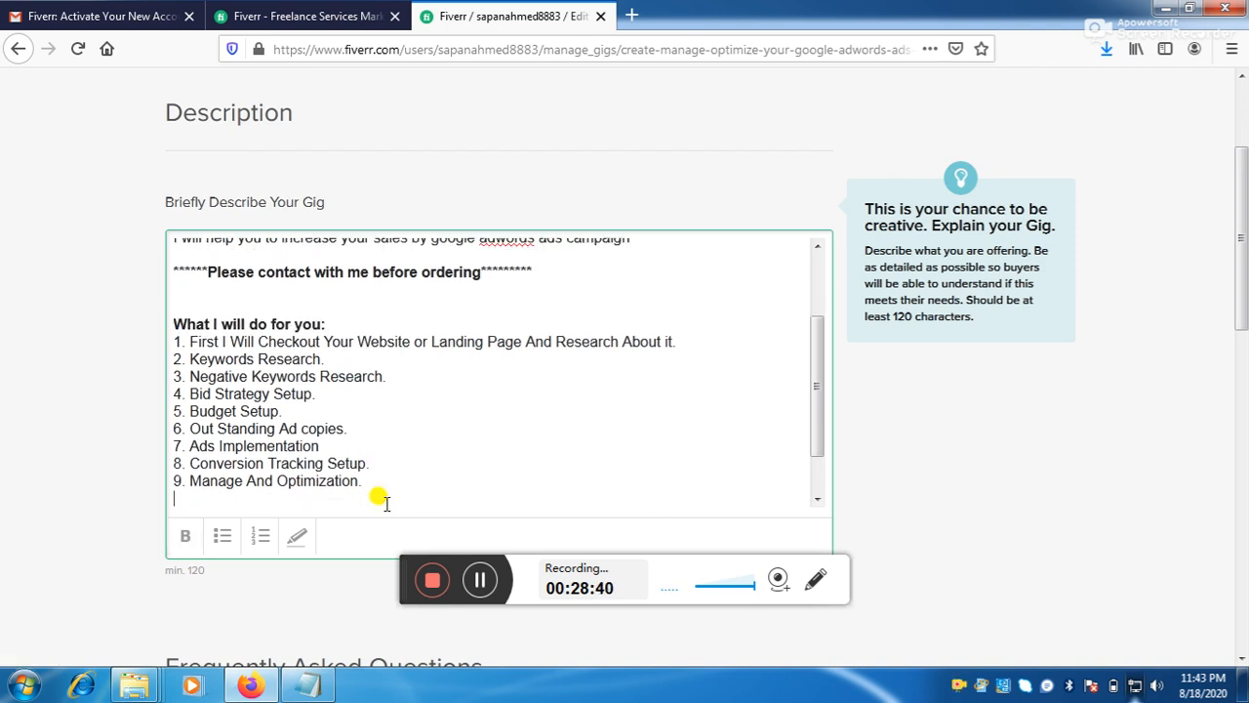
left_click(310, 686)
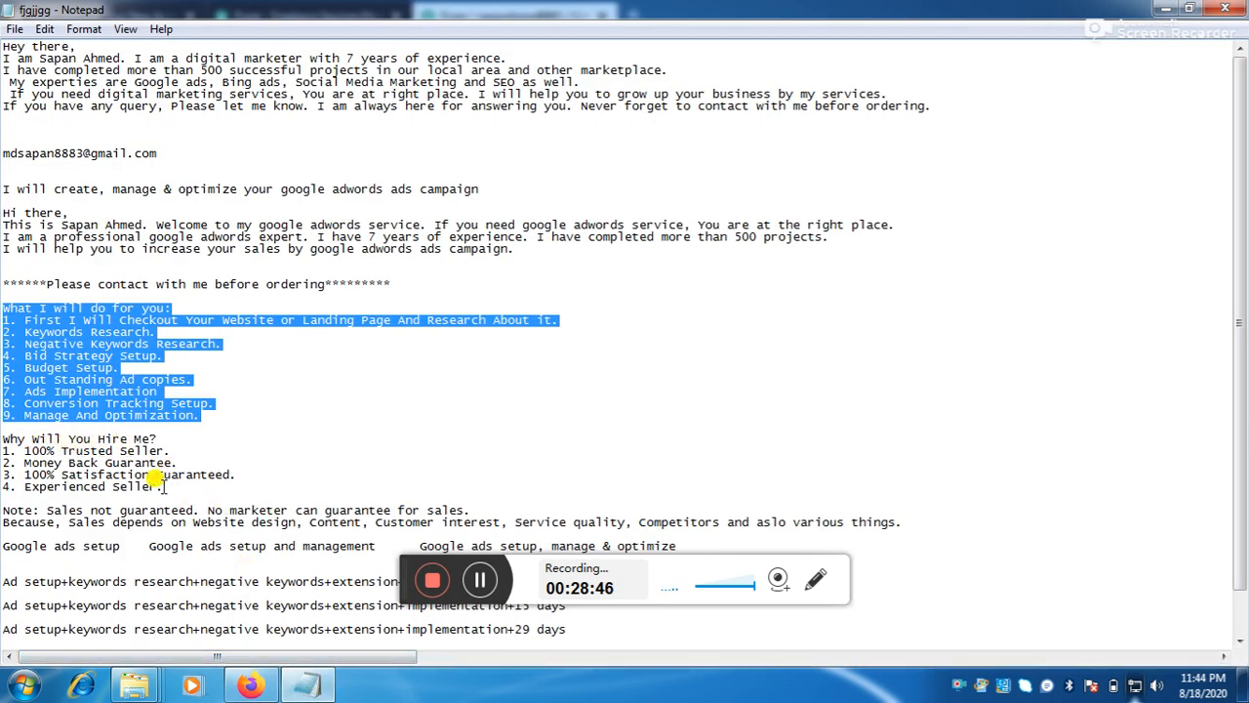
Step: Paste the 'Why Will You Hire Me?' section with its four reasons below item 9
left_click_drag(162, 485, 3, 444)
key("ctrl+c")
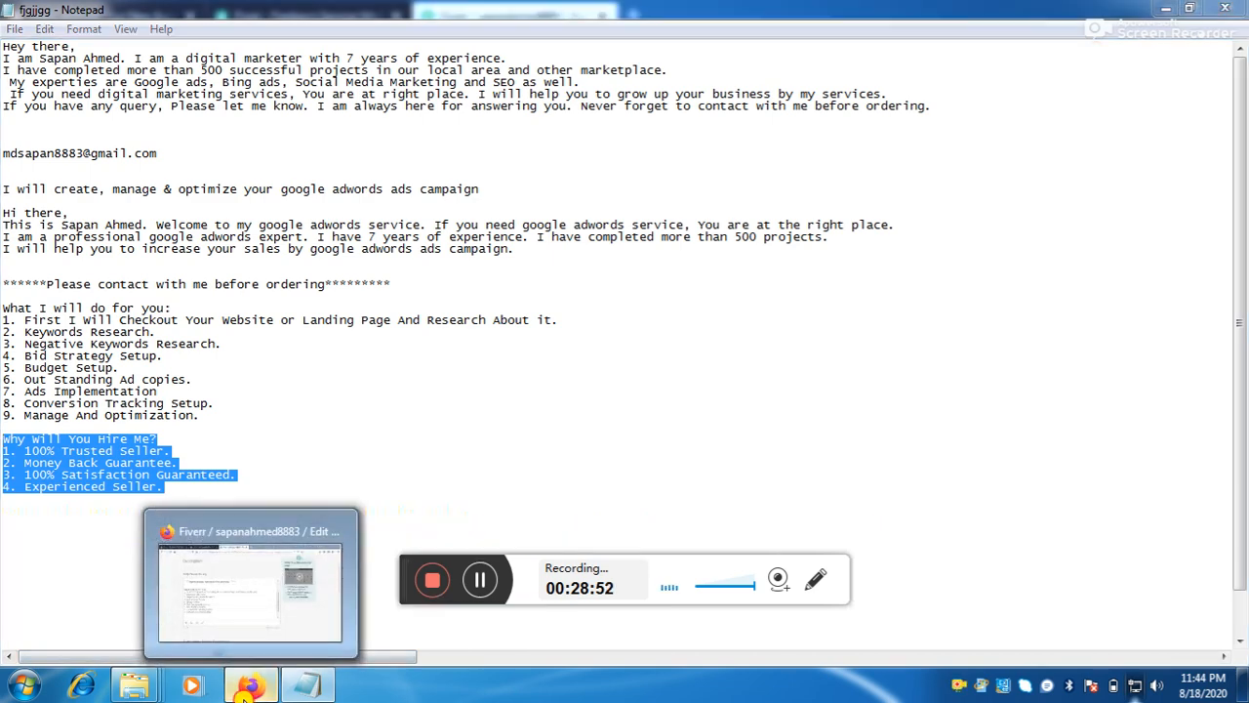
left_click(247, 689)
left_click(261, 493)
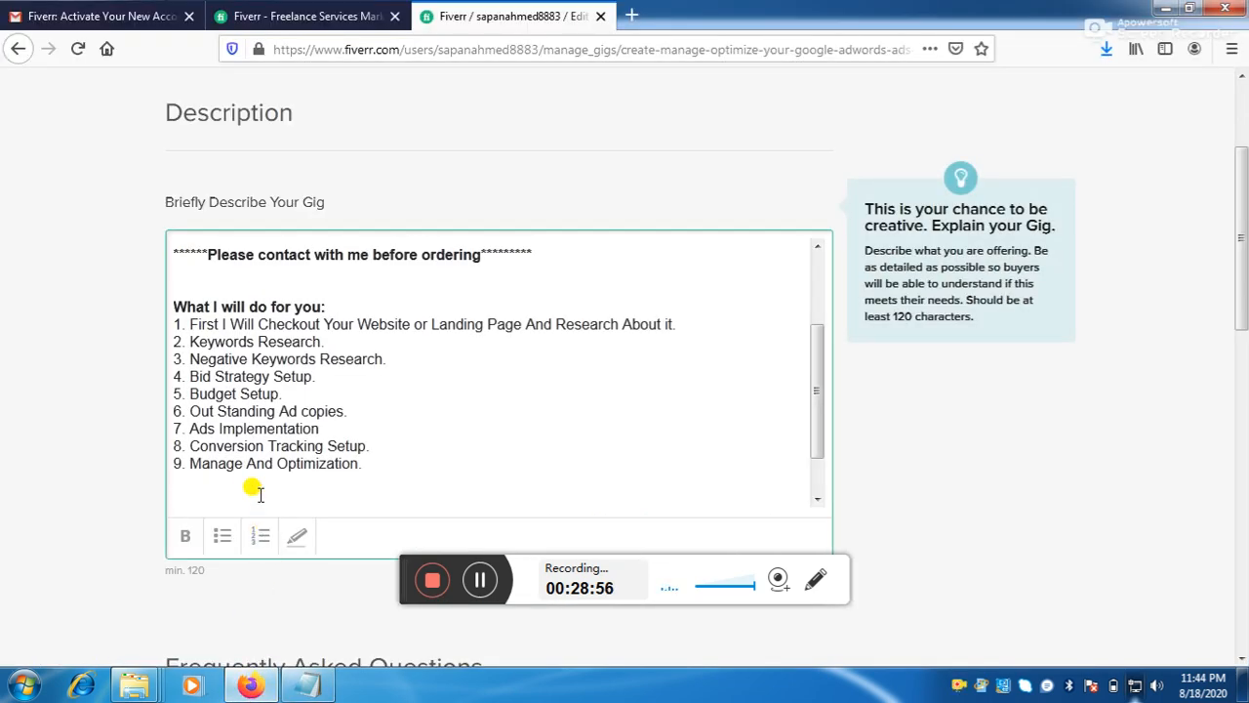
key("ctrl+v")
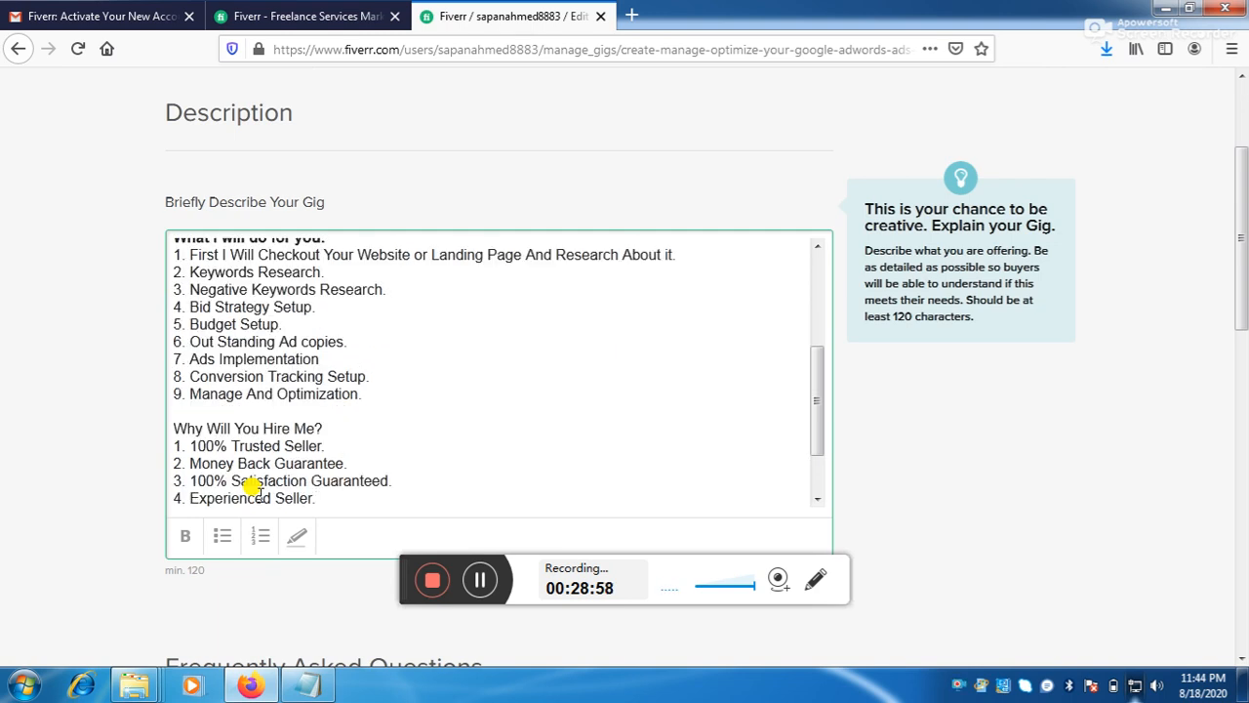
Step: Bold the 'Why Will You Hire Me?' heading and add an empty line after '4. Experienced Seller.'
left_click_drag(324, 428, 173, 430)
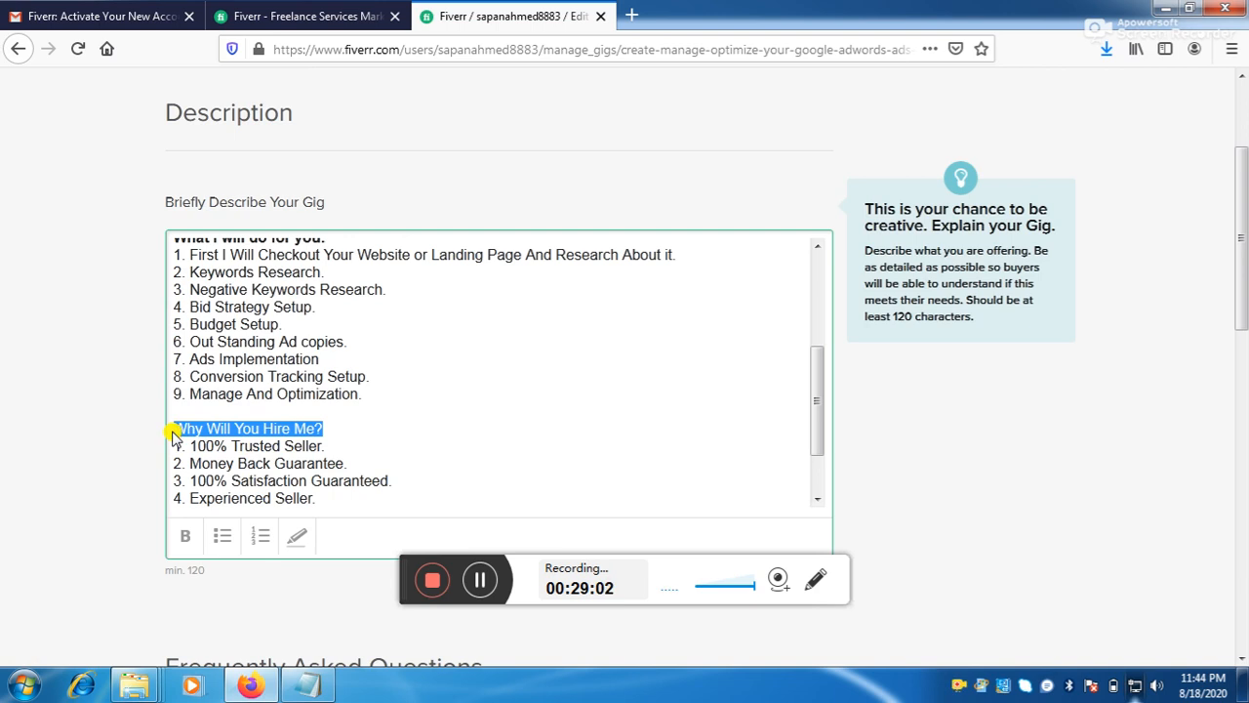
left_click(184, 534)
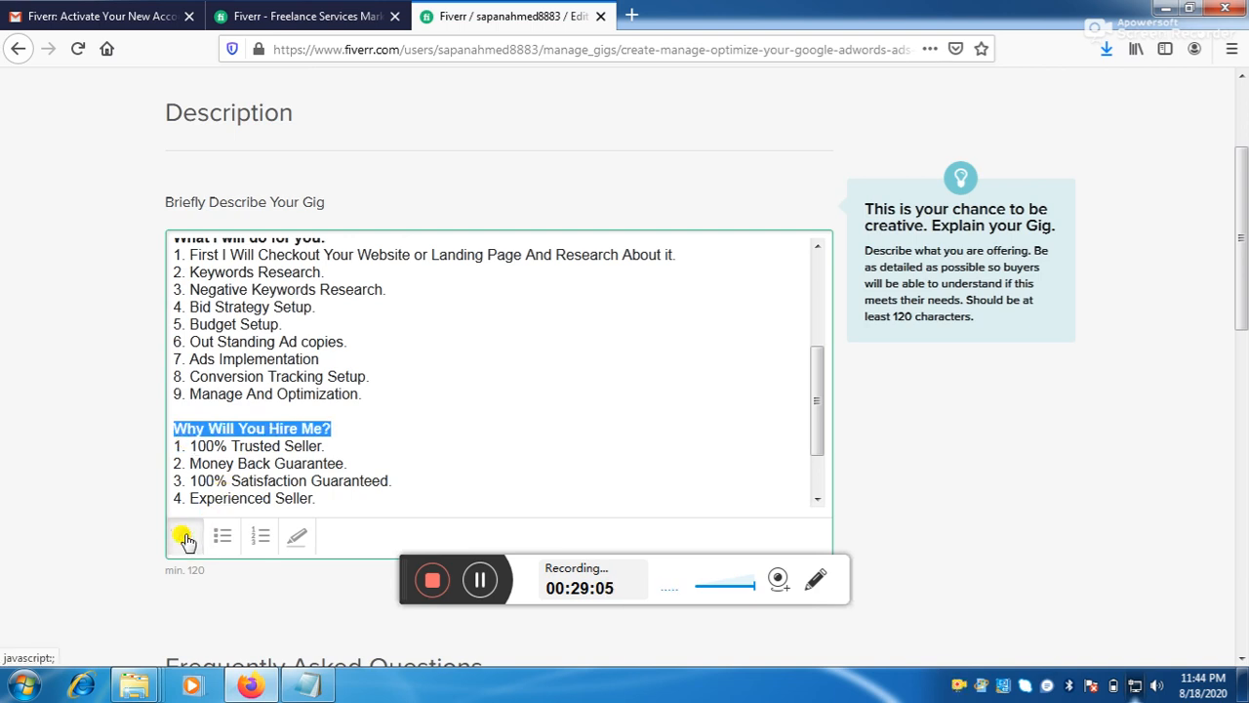
left_click(324, 497)
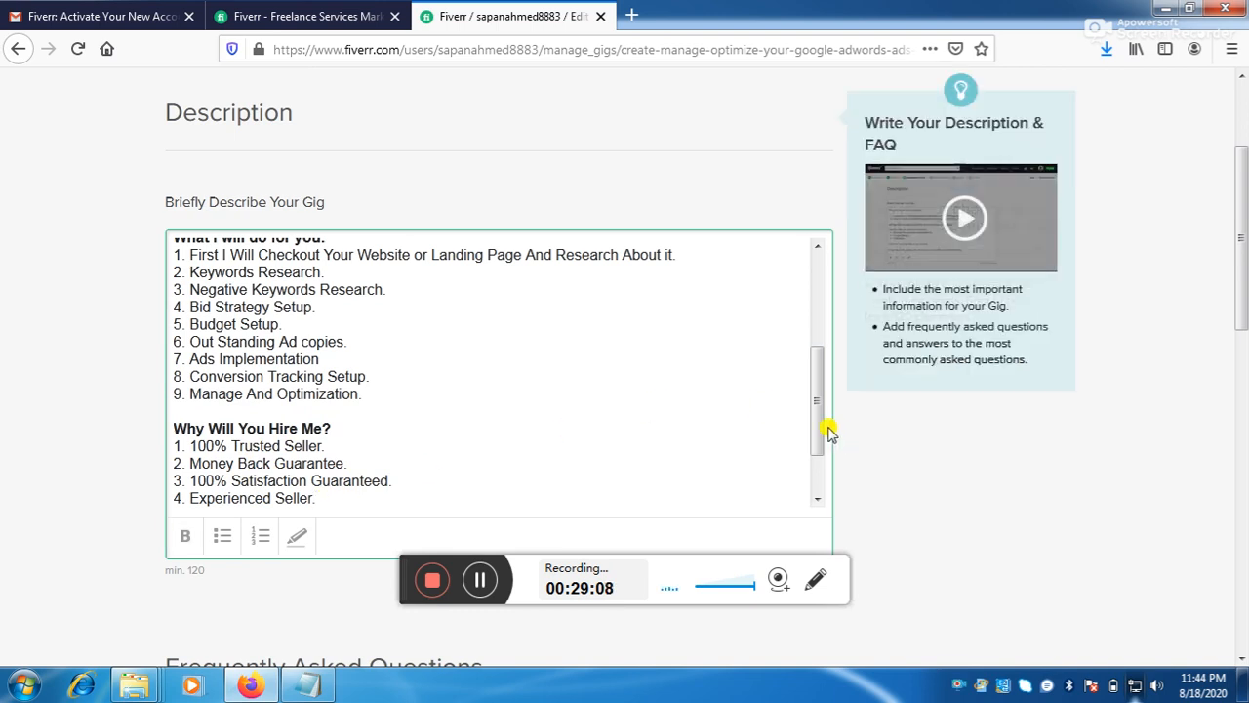
left_click_drag(817, 404, 820, 476)
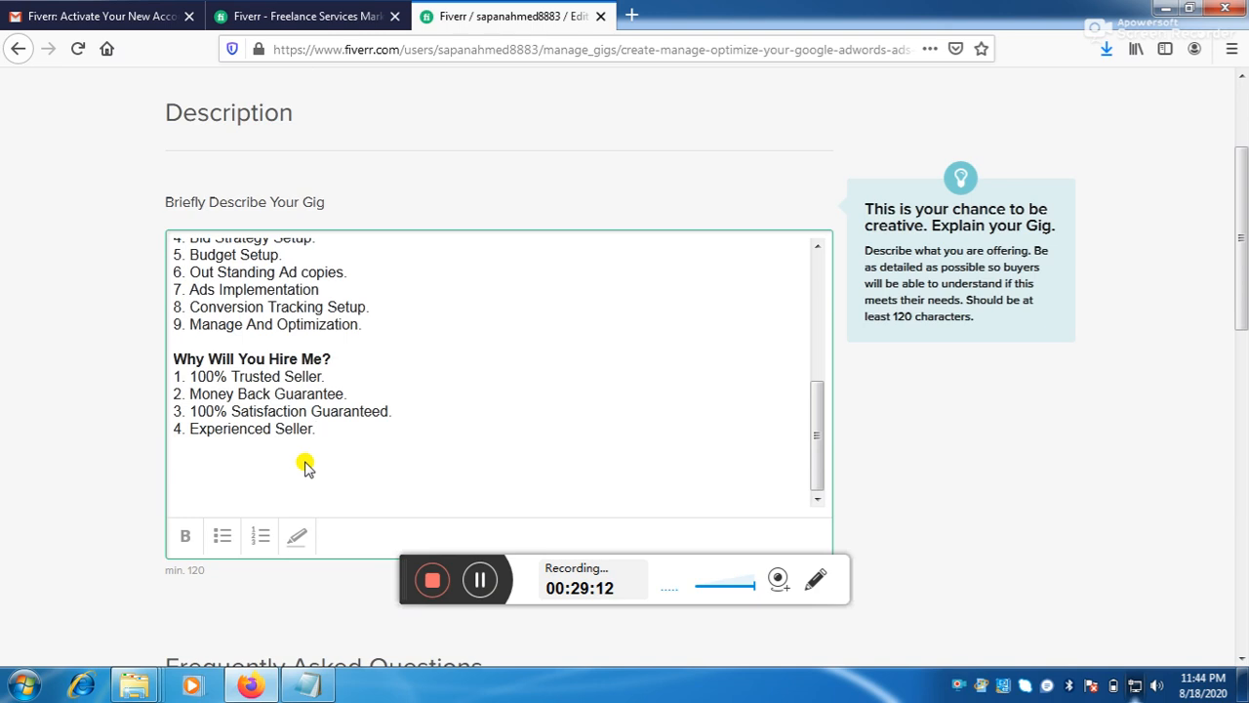
key("Return")
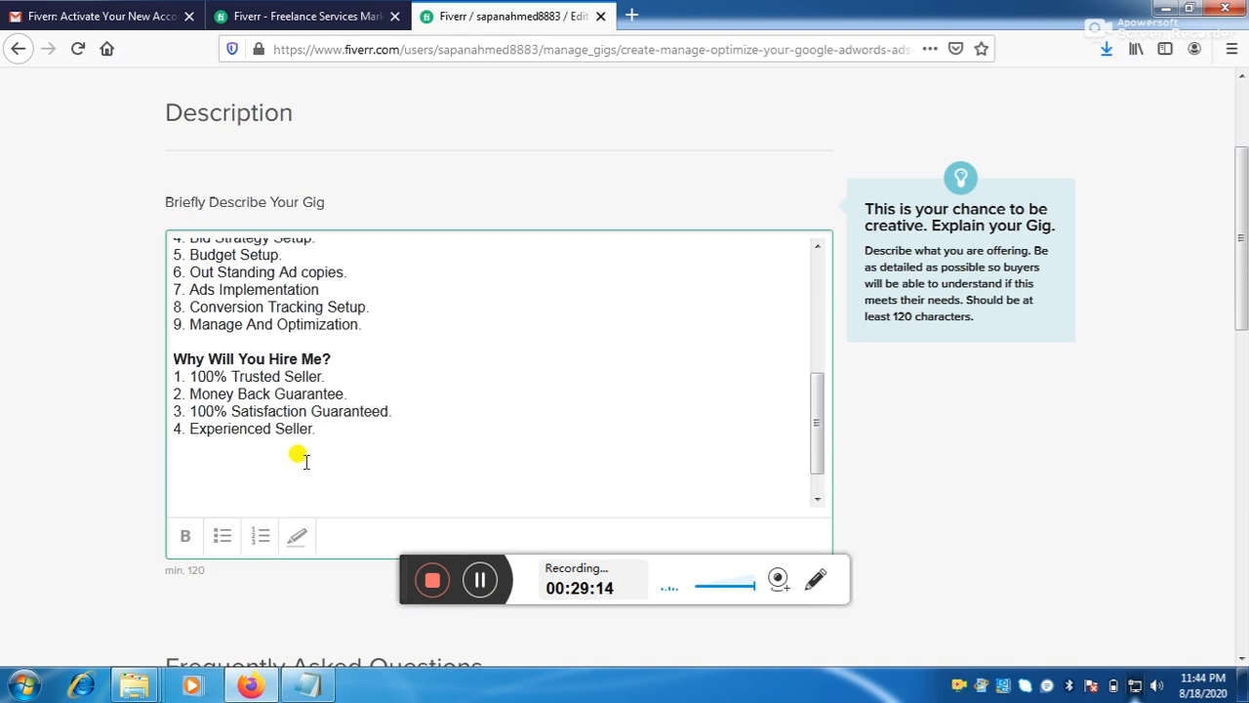
left_click(301, 687)
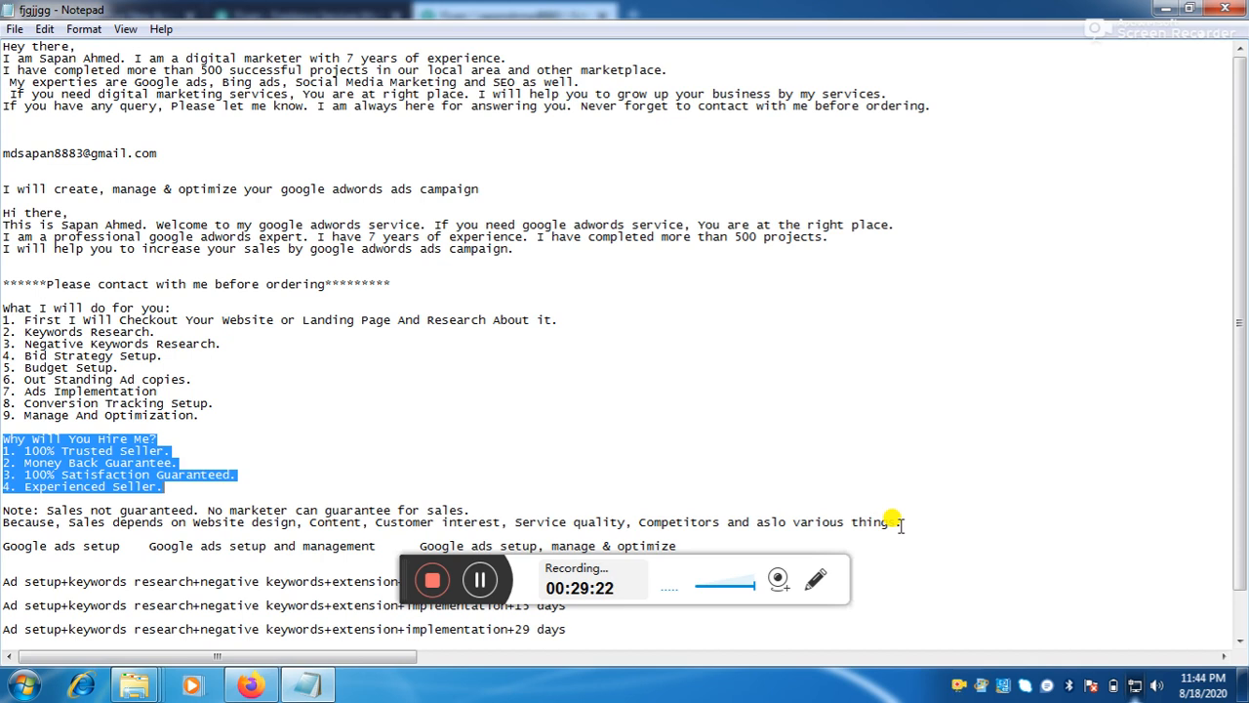
Step: Paste the Note about sales not being guaranteed from the draft into the description
left_click(2, 506)
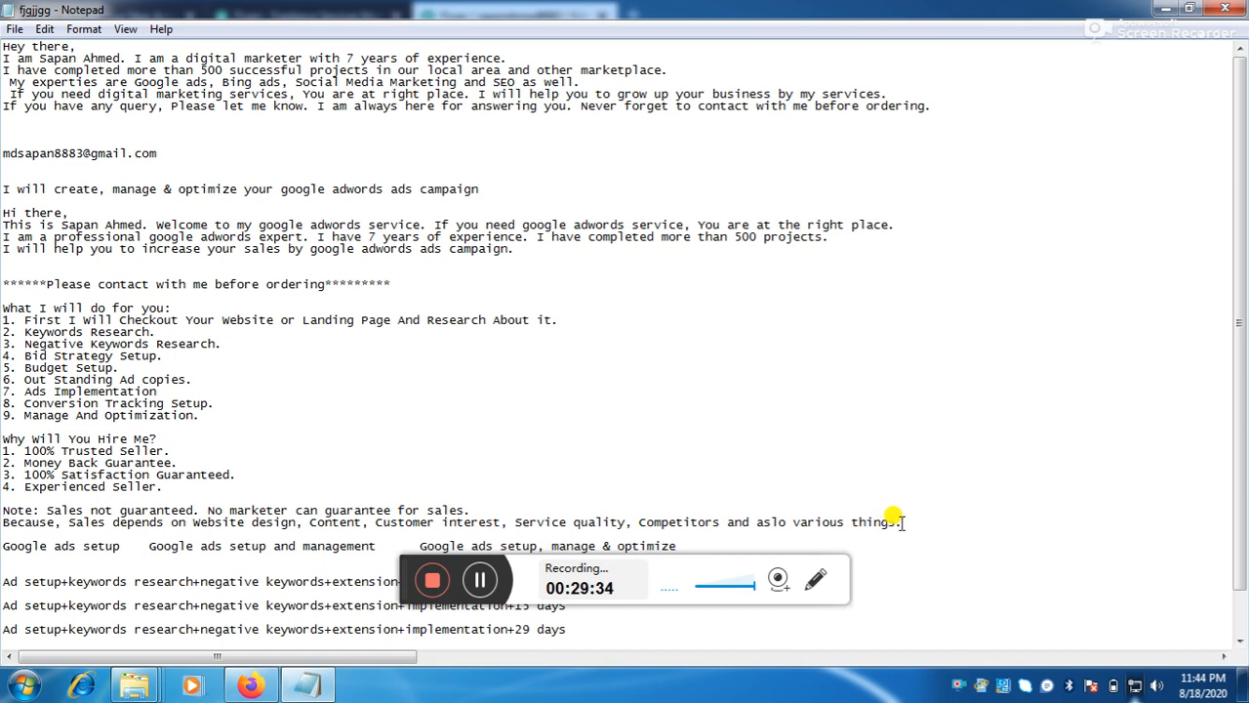
left_click_drag(902, 523, 622, 493)
key("ctrl+c")
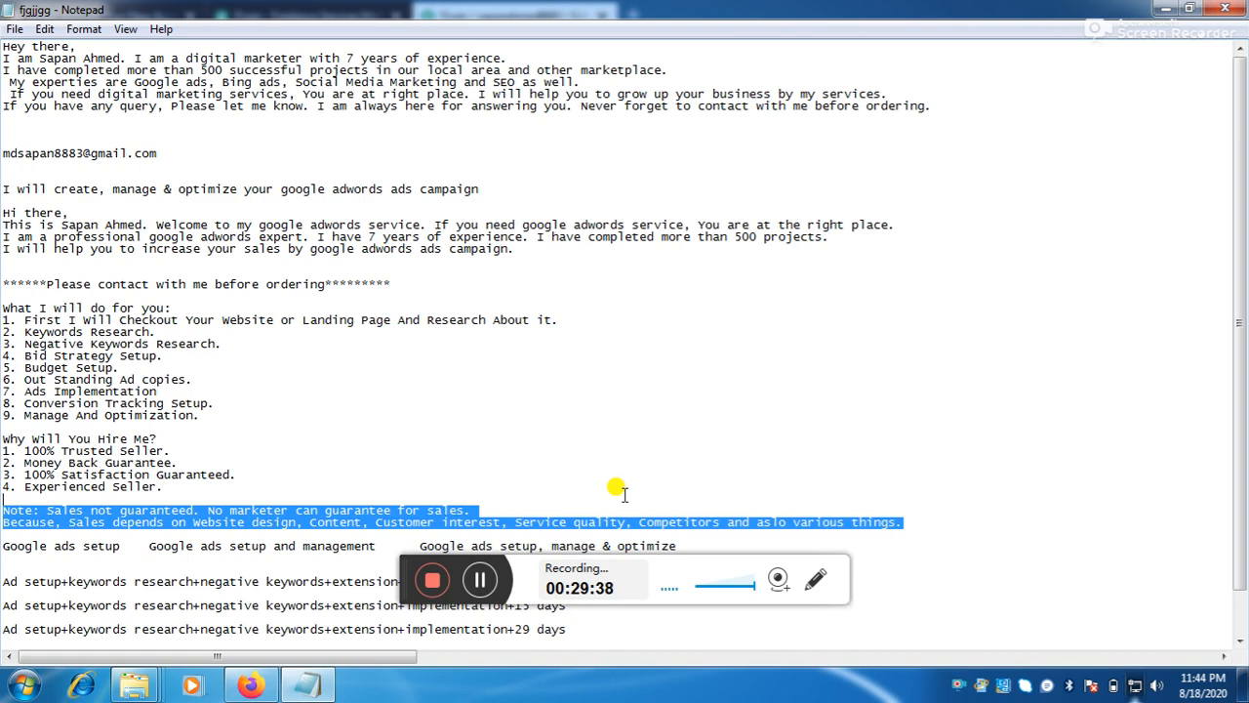
left_click(251, 687)
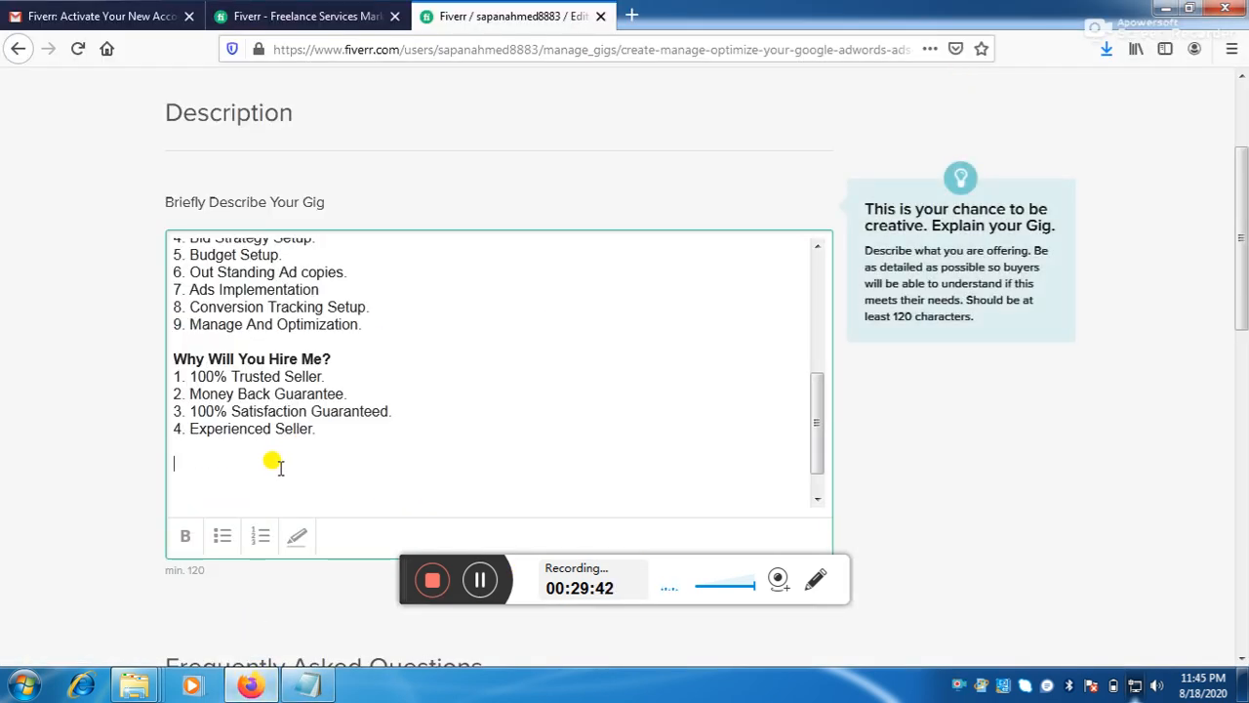
key("ctrl+v")
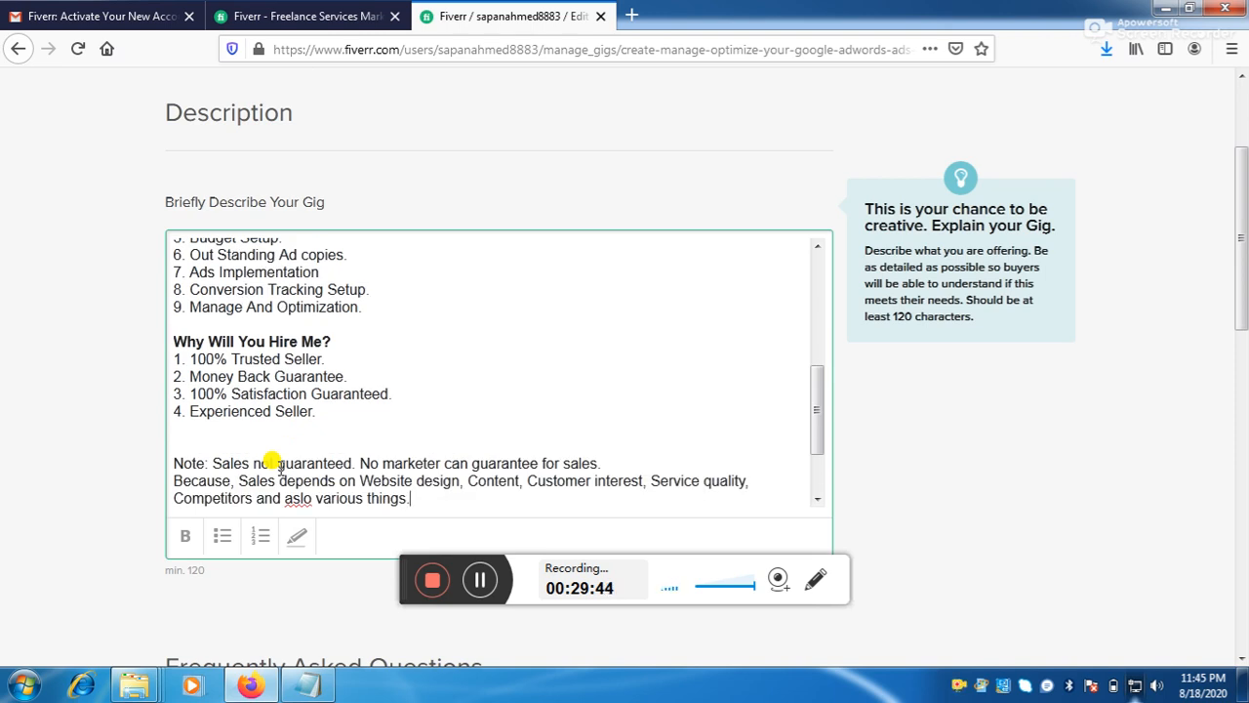
Step: Join the Note's Because, Website and Competitors lines into one flowing paragraph
left_click(174, 498)
key("BackSpace")
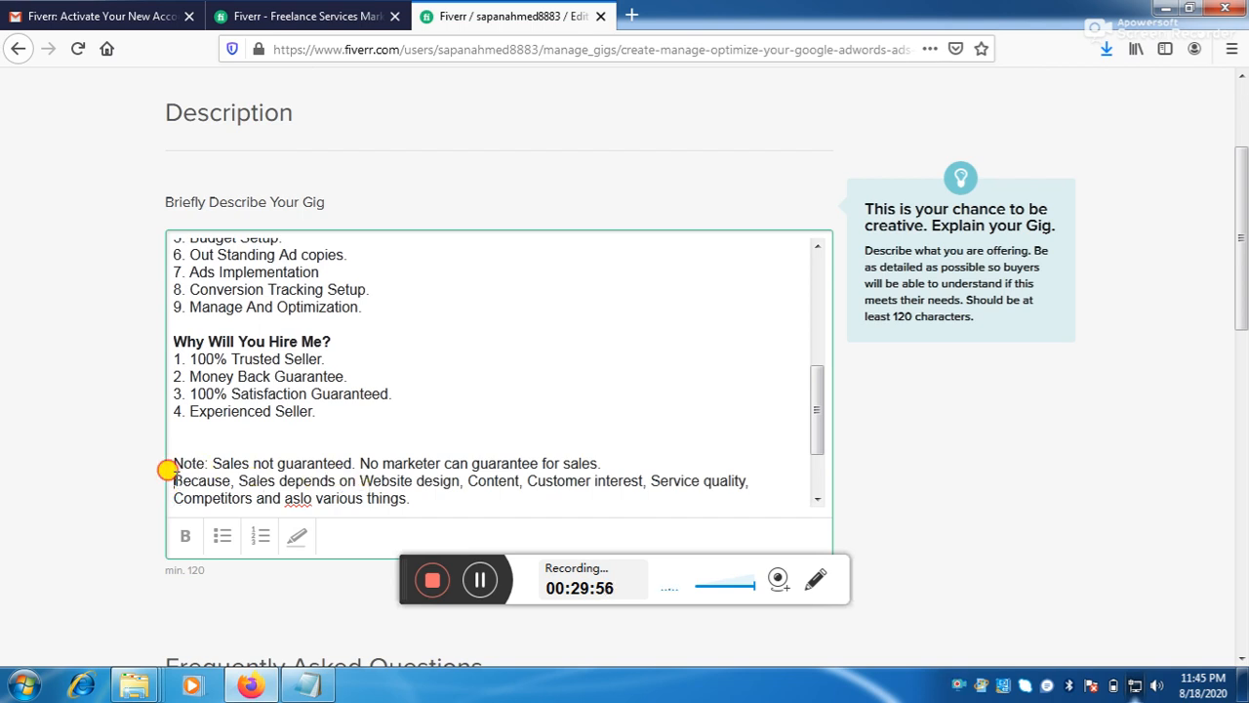
left_click(172, 474)
key("BackSpace")
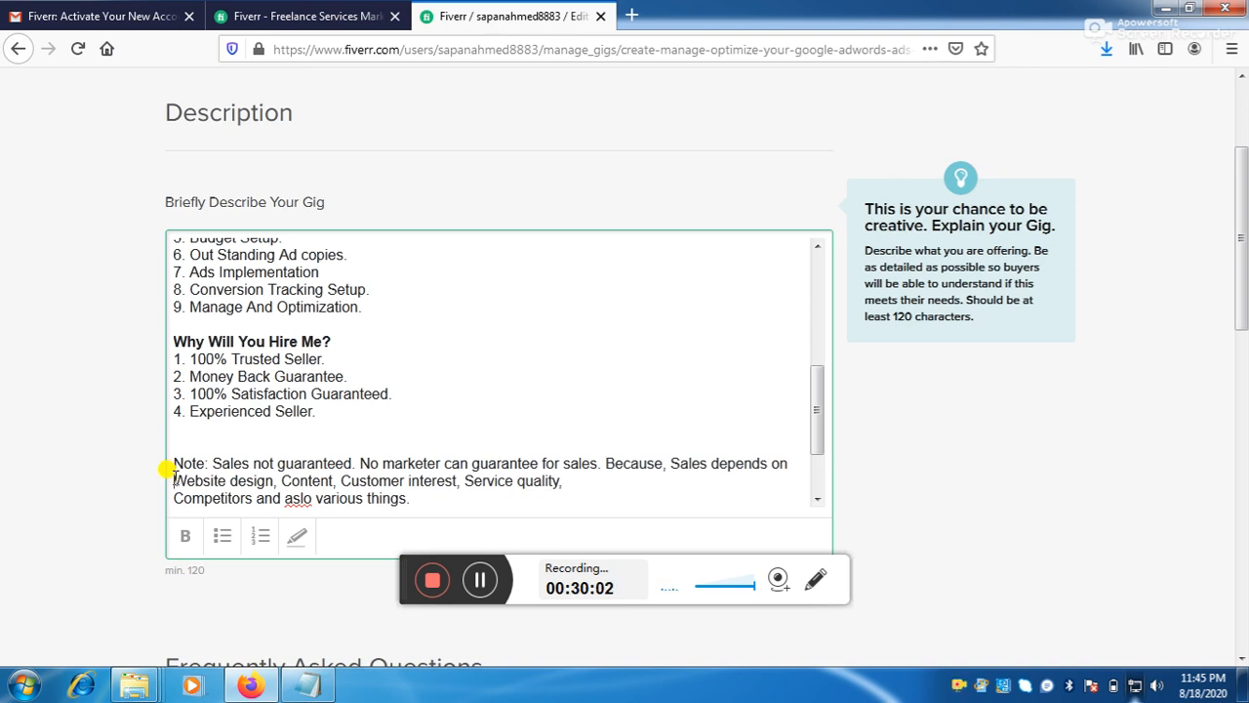
key("BackSpace")
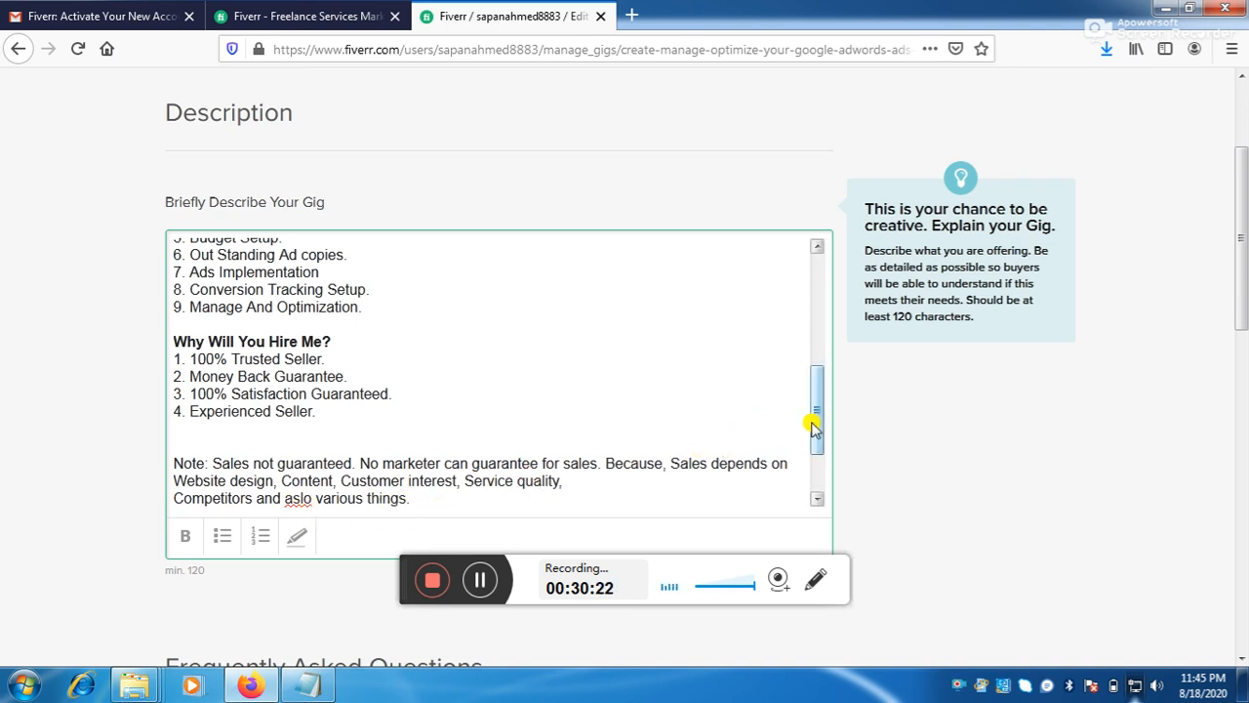
Step: Bold the Note paragraph ending 'Competitors and aslo various things', bringing the description to 995/1200 characters
left_click_drag(814, 418, 817, 474)
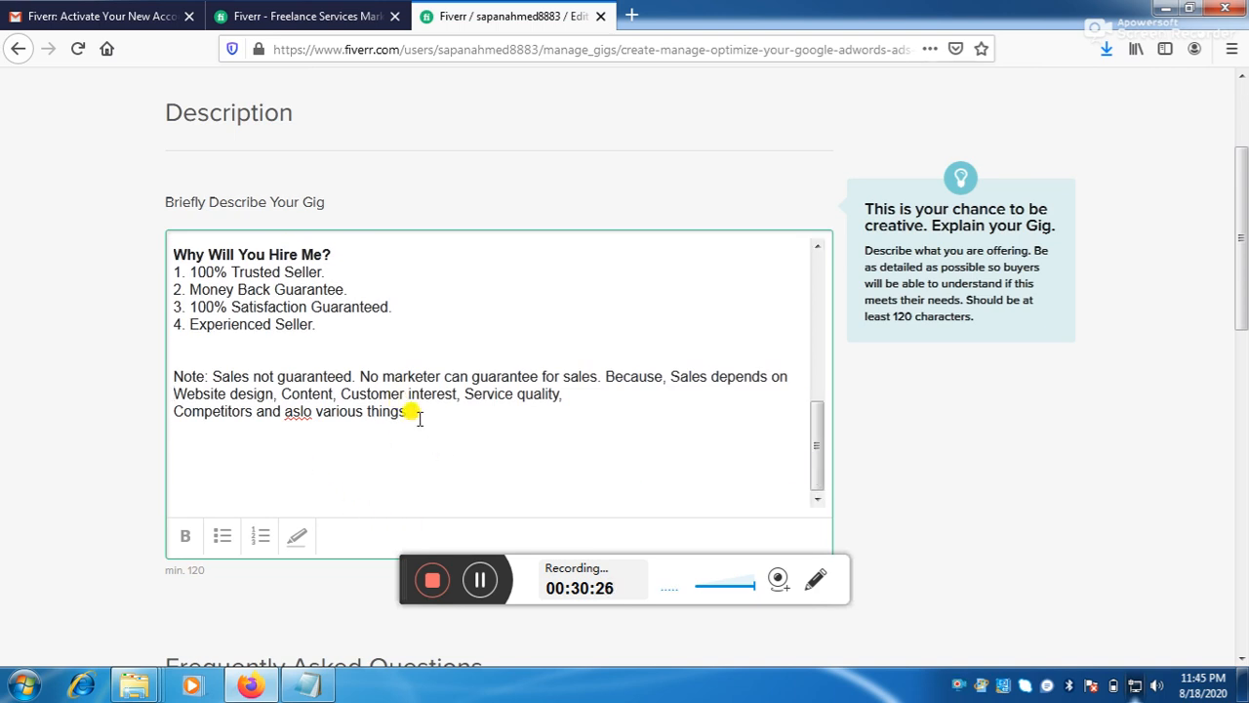
left_click_drag(414, 411, 167, 374)
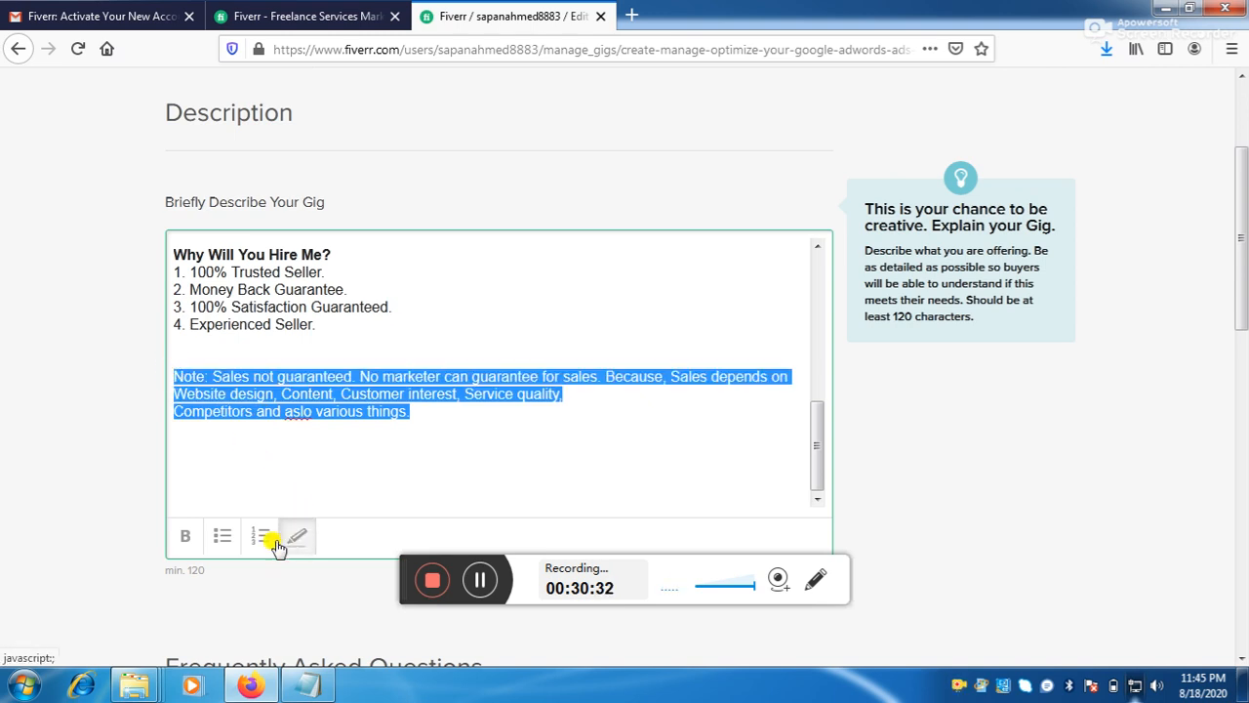
left_click(183, 534)
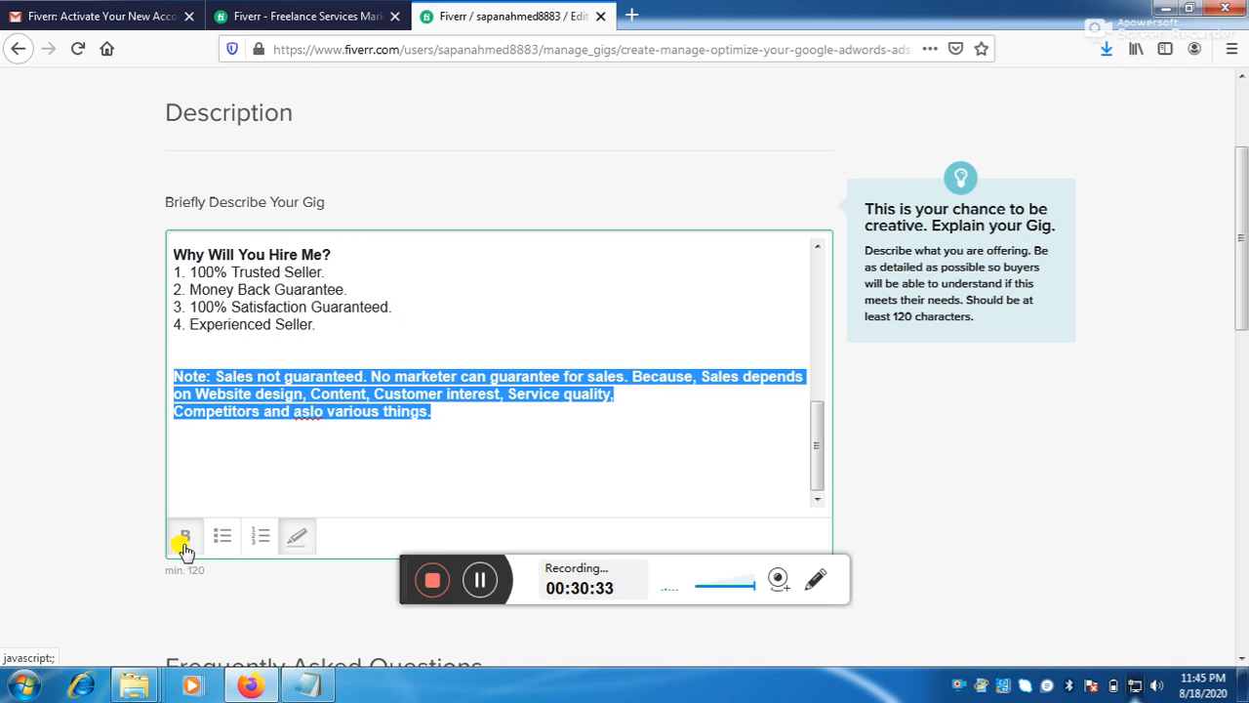
left_click(467, 418)
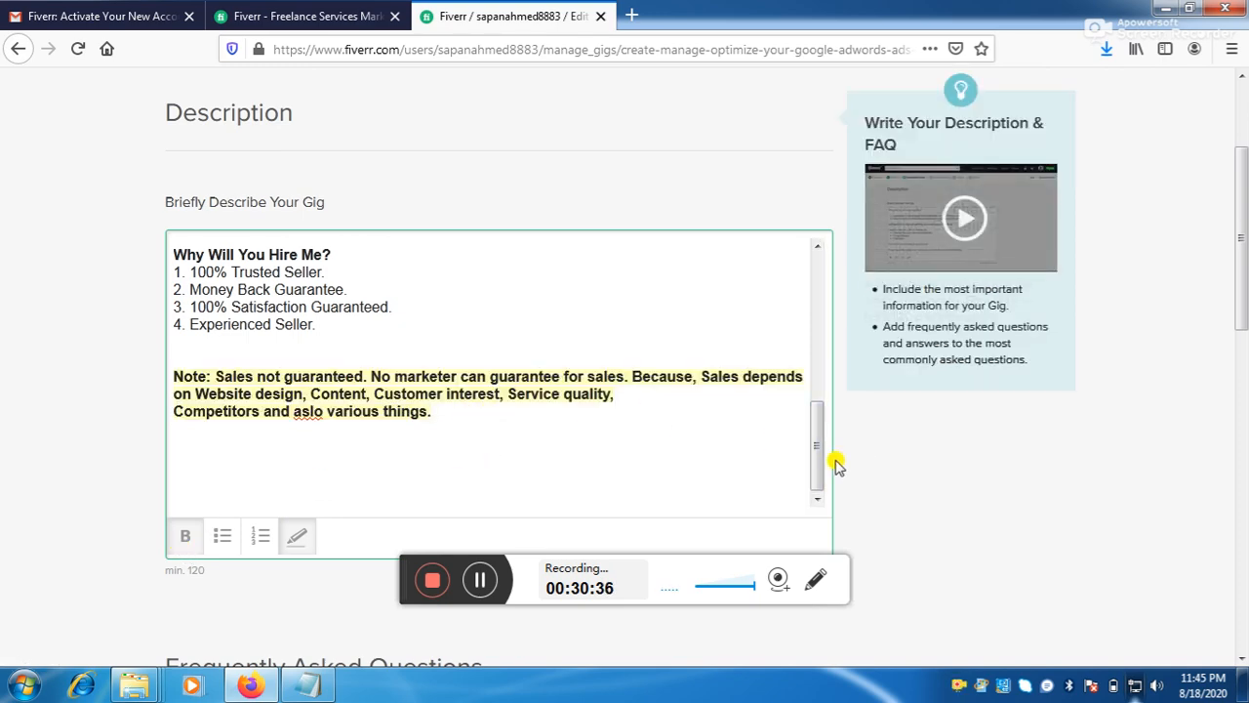
mouse_move(818, 452)
left_mouse_down()
mouse_move(806, 270)
mouse_move(821, 439)
left_mouse_up()
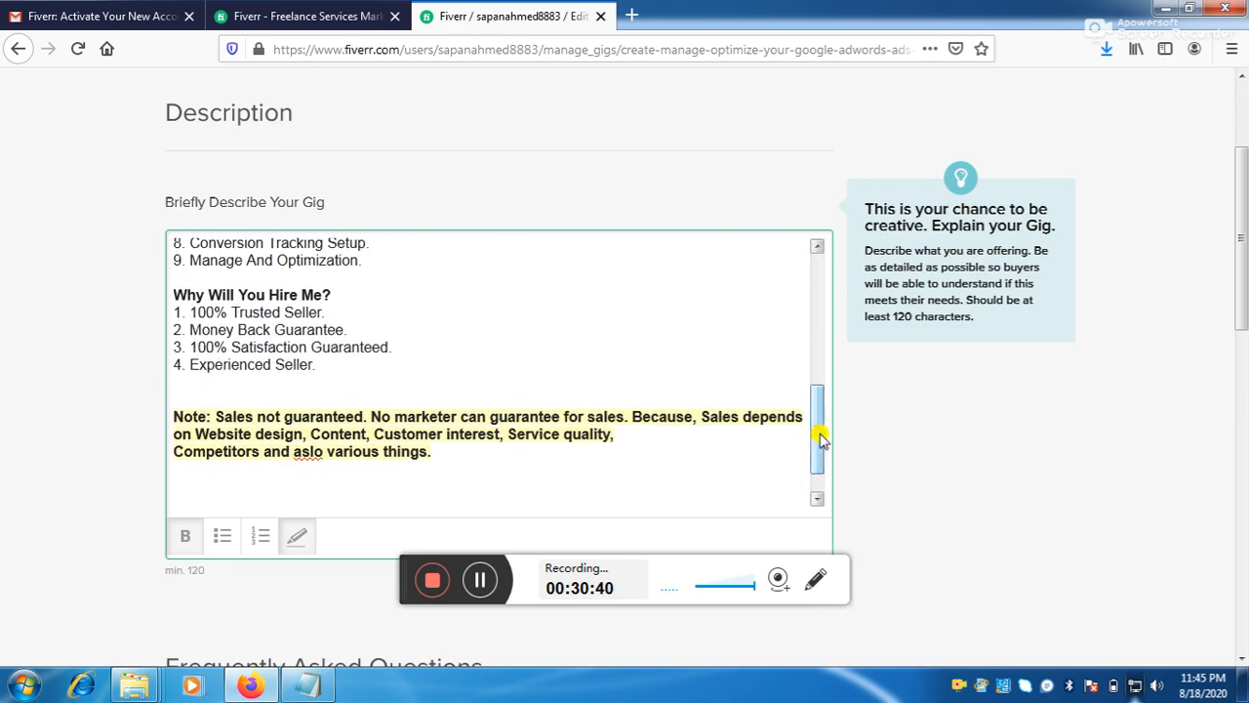
left_click_drag(1244, 314, 613, 422)
left_click_drag(1246, 285, 1171, 435)
Step: Add the FAQ 'Do you guarantee for sales?' answered 'No, I can't guarantee for sales.'
left_click(1172, 435)
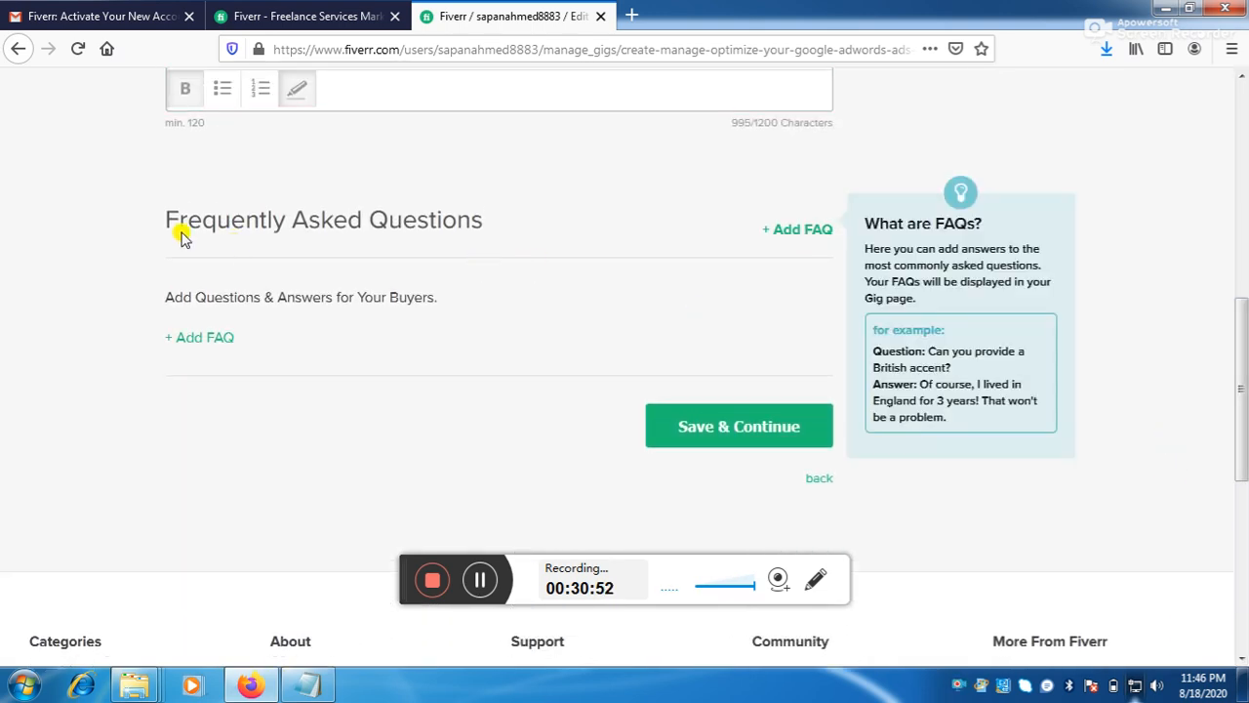
left_click(816, 232)
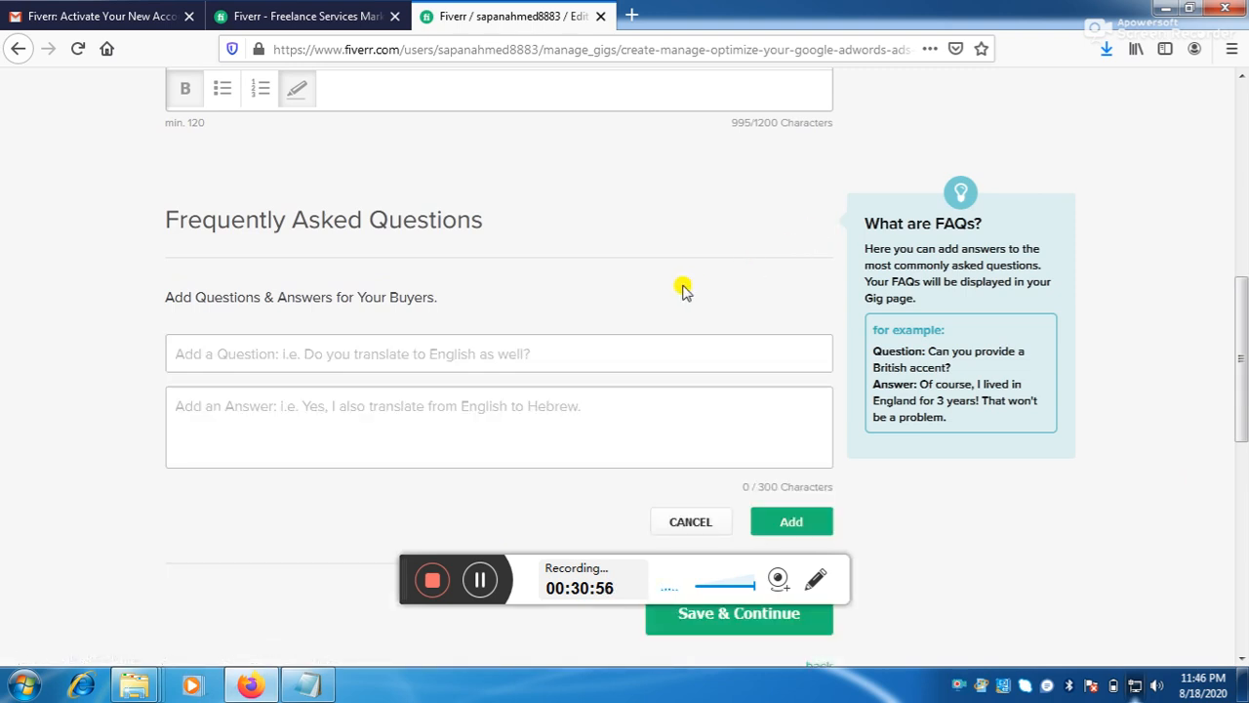
left_click(611, 357)
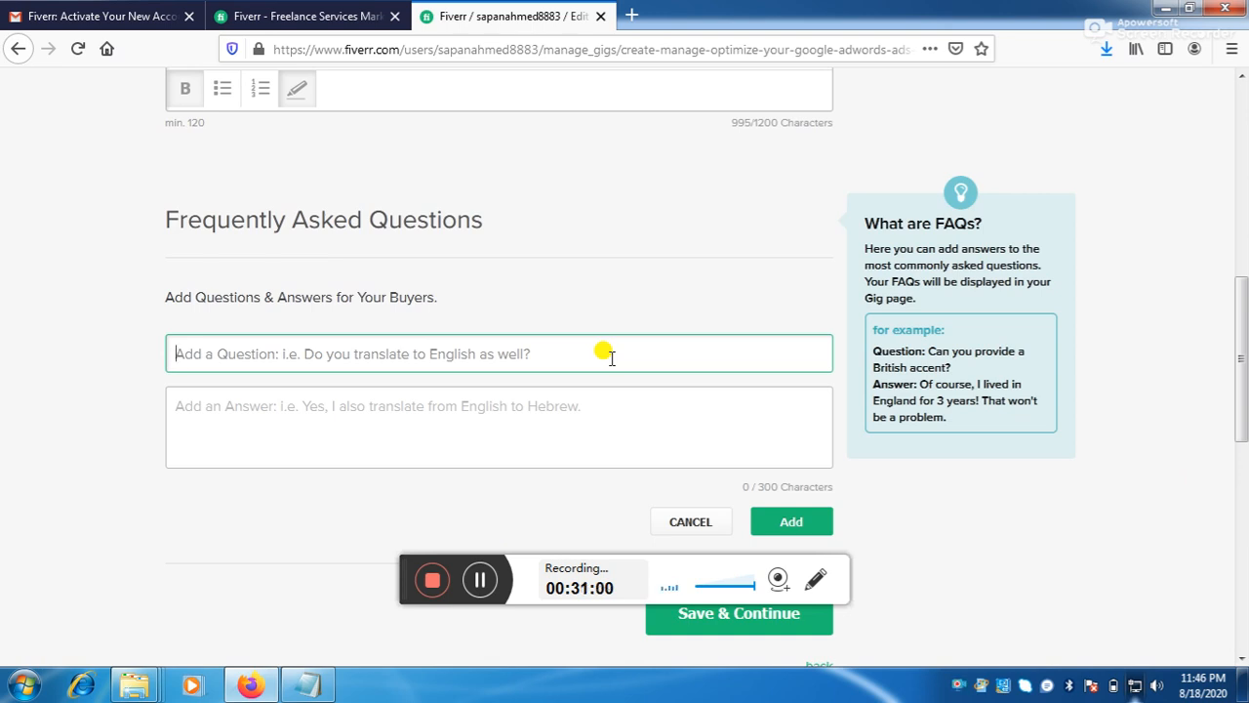
type("Do")
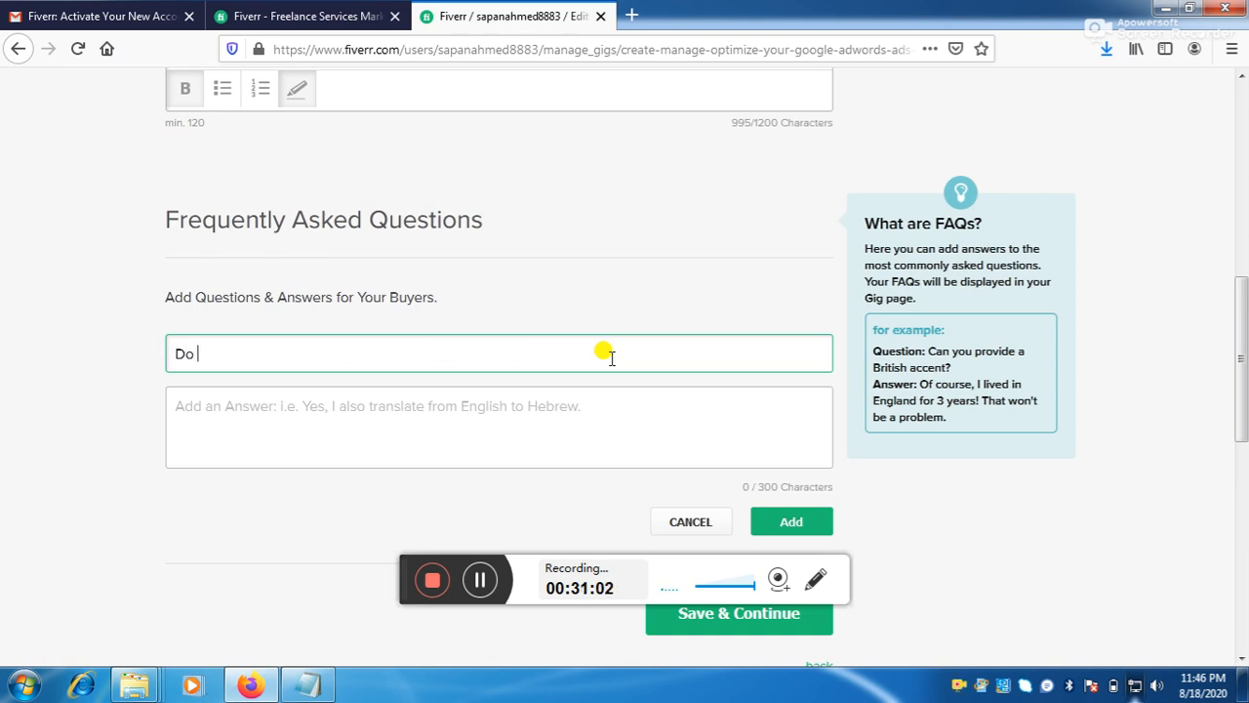
type(" you h")
key("BackSpace")
type("guarantee for sales")
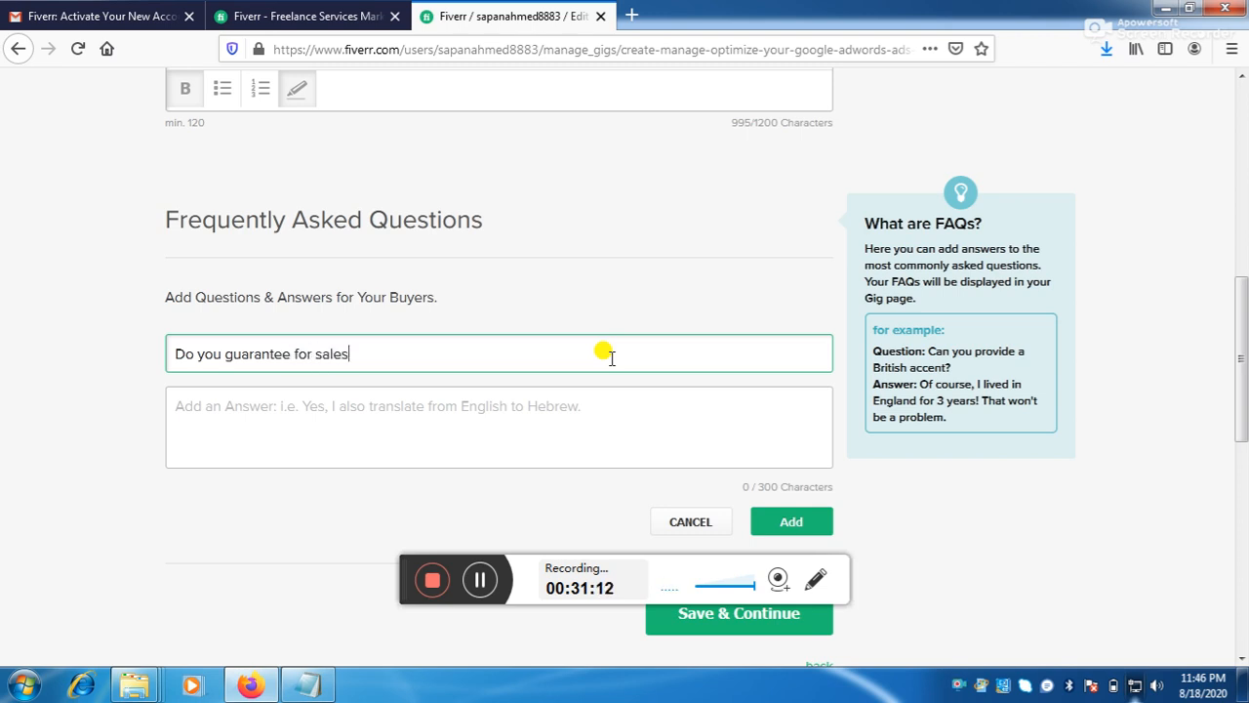
type("?")
left_click(491, 402)
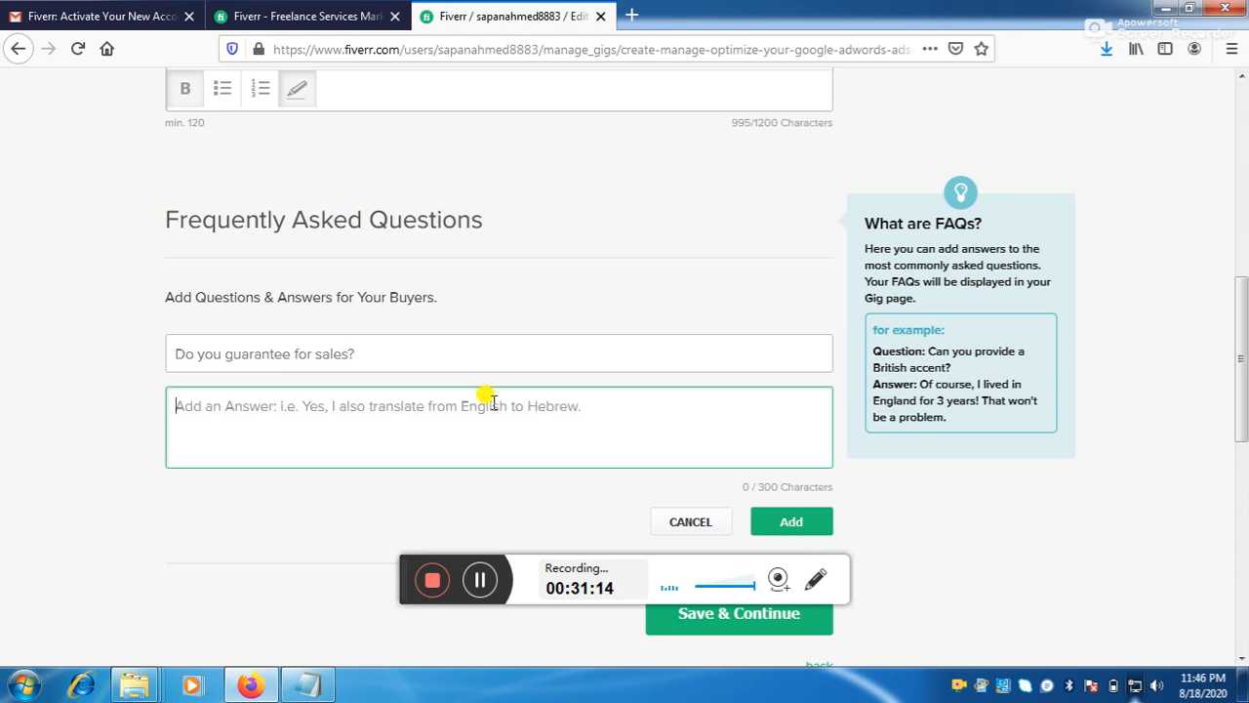
type("No")
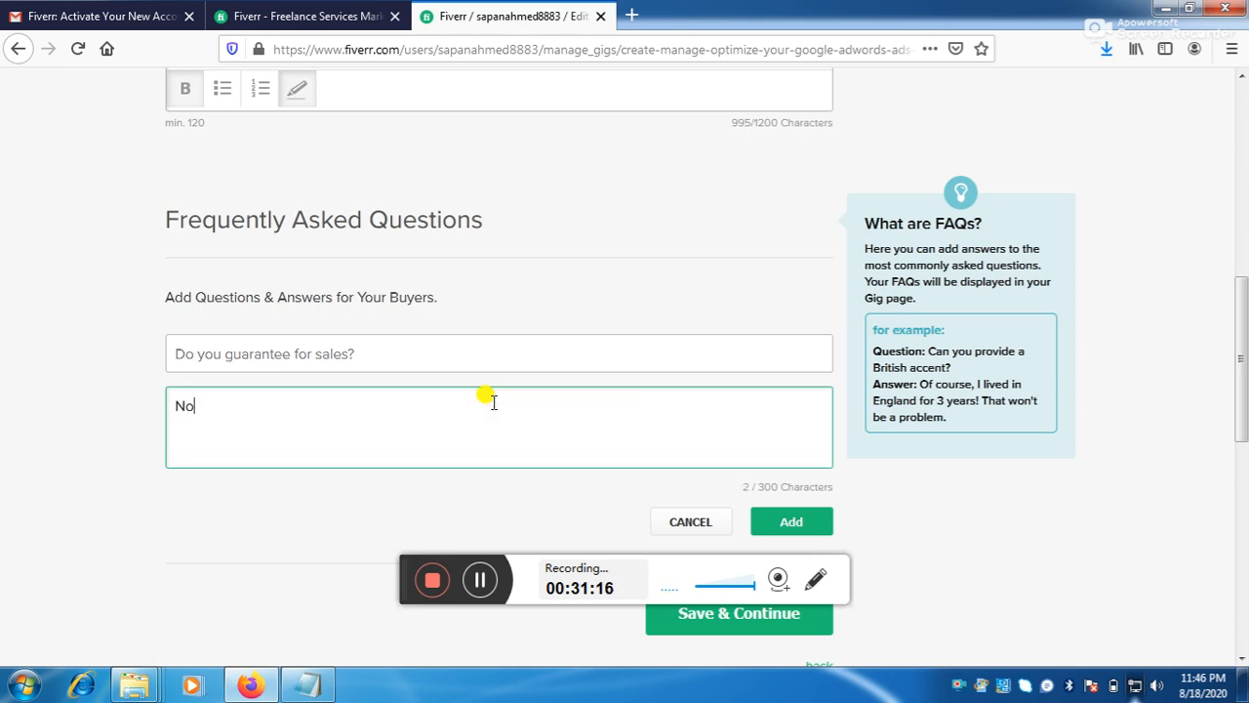
type(", I can't guarante")
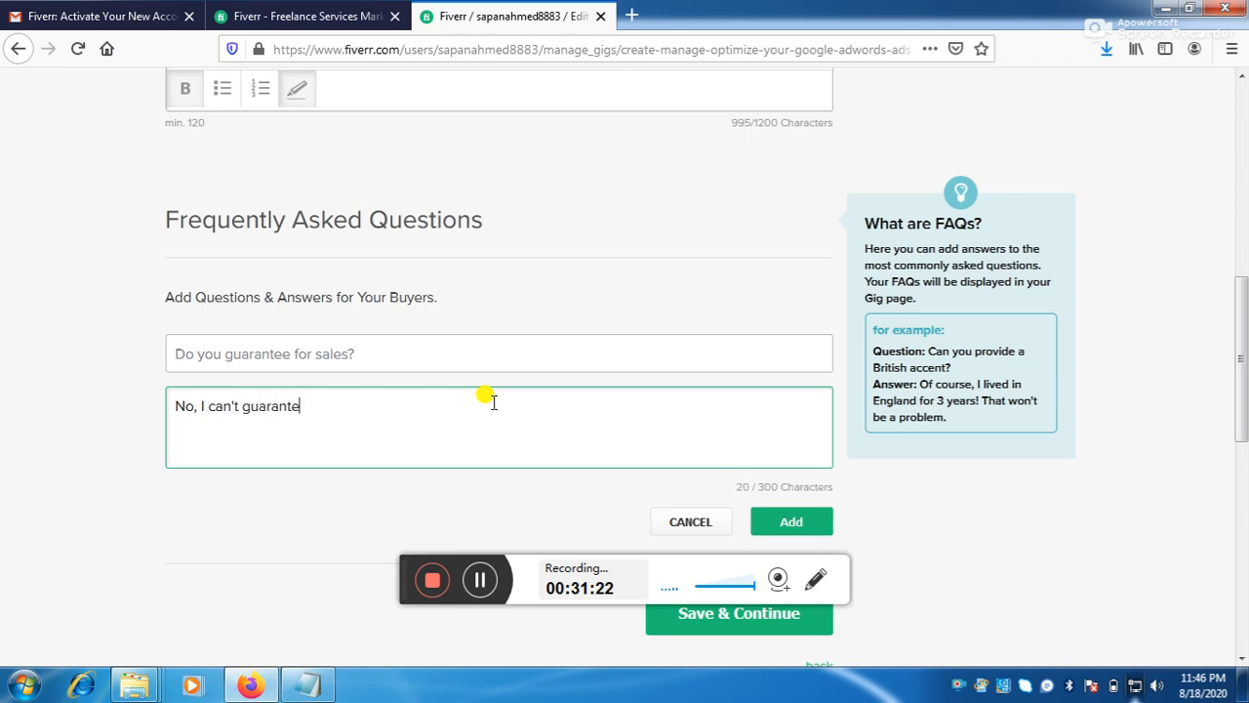
type("e for sales")
type(",")
key("BackSpace")
type(".")
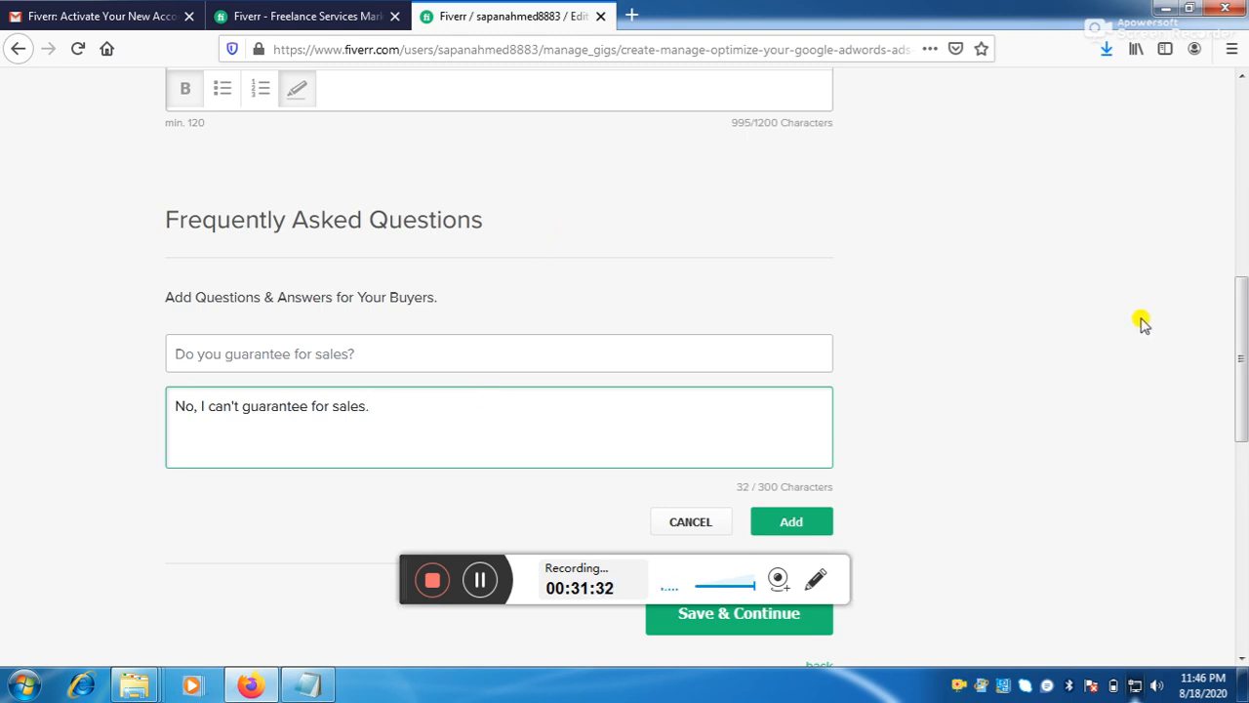
left_click_drag(1240, 342, 1230, 399)
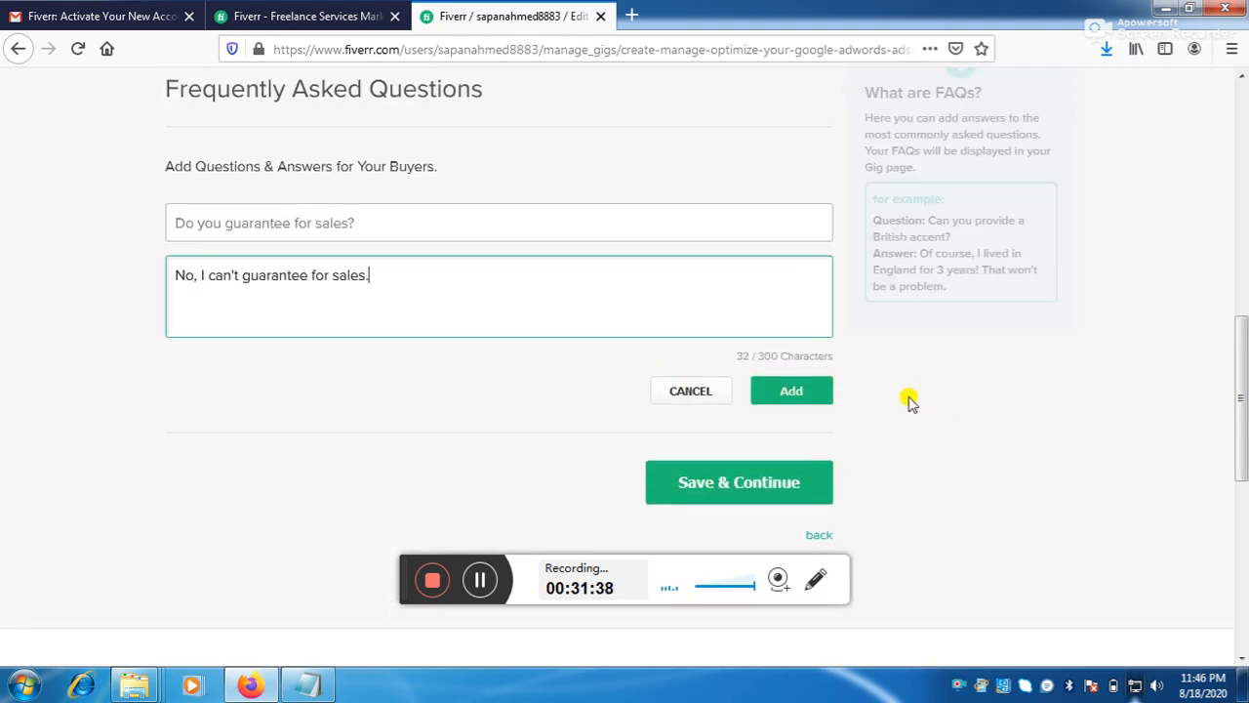
left_click(801, 395)
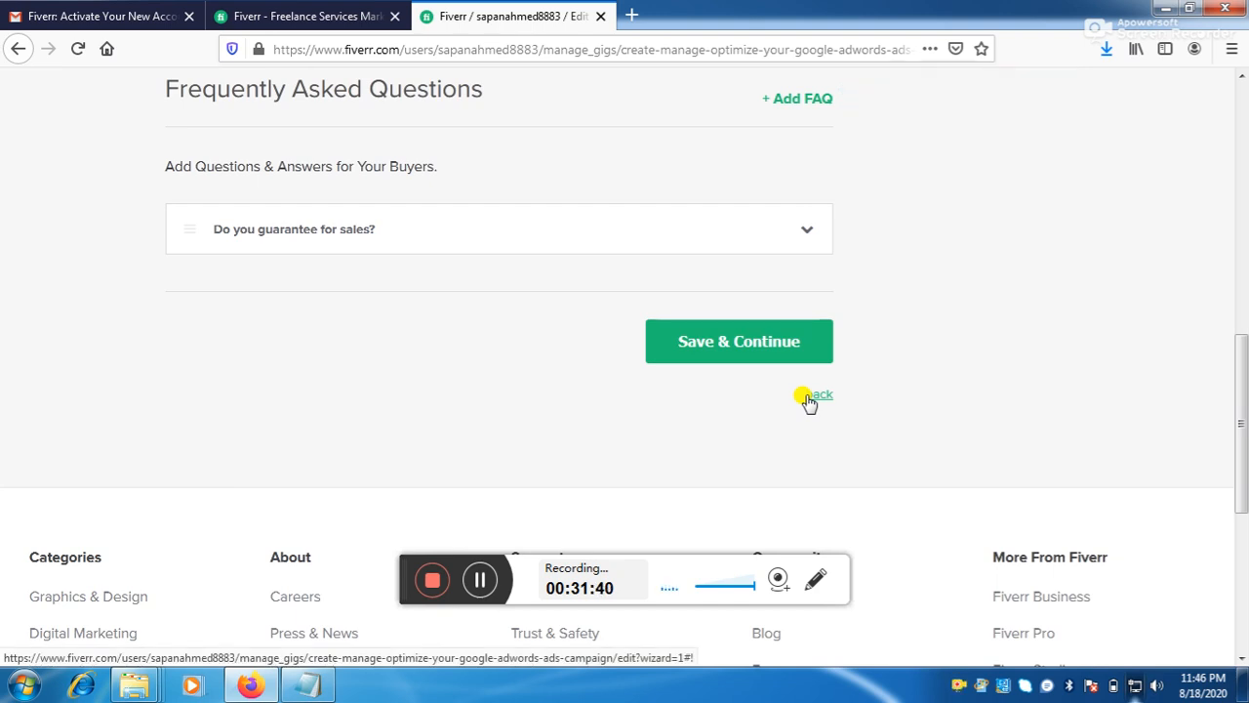
Step: Save the Description & FAQ step and continue to the Requirements step
left_click(797, 101)
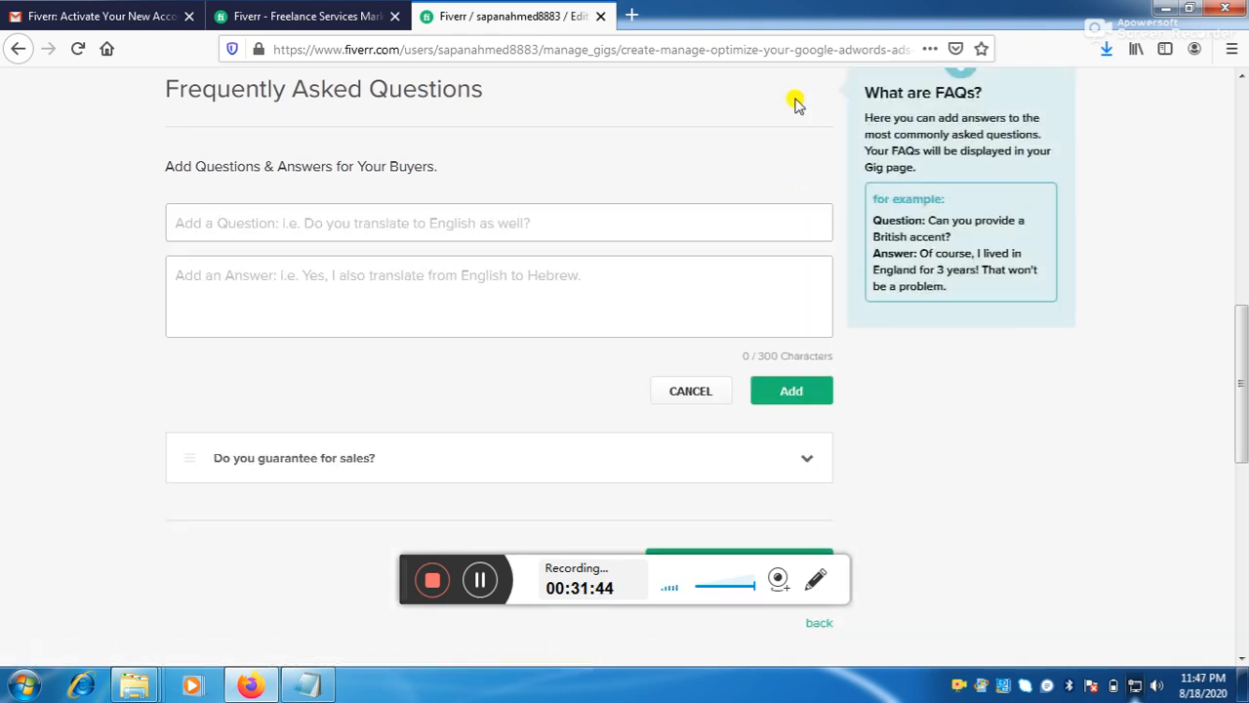
left_click(460, 223)
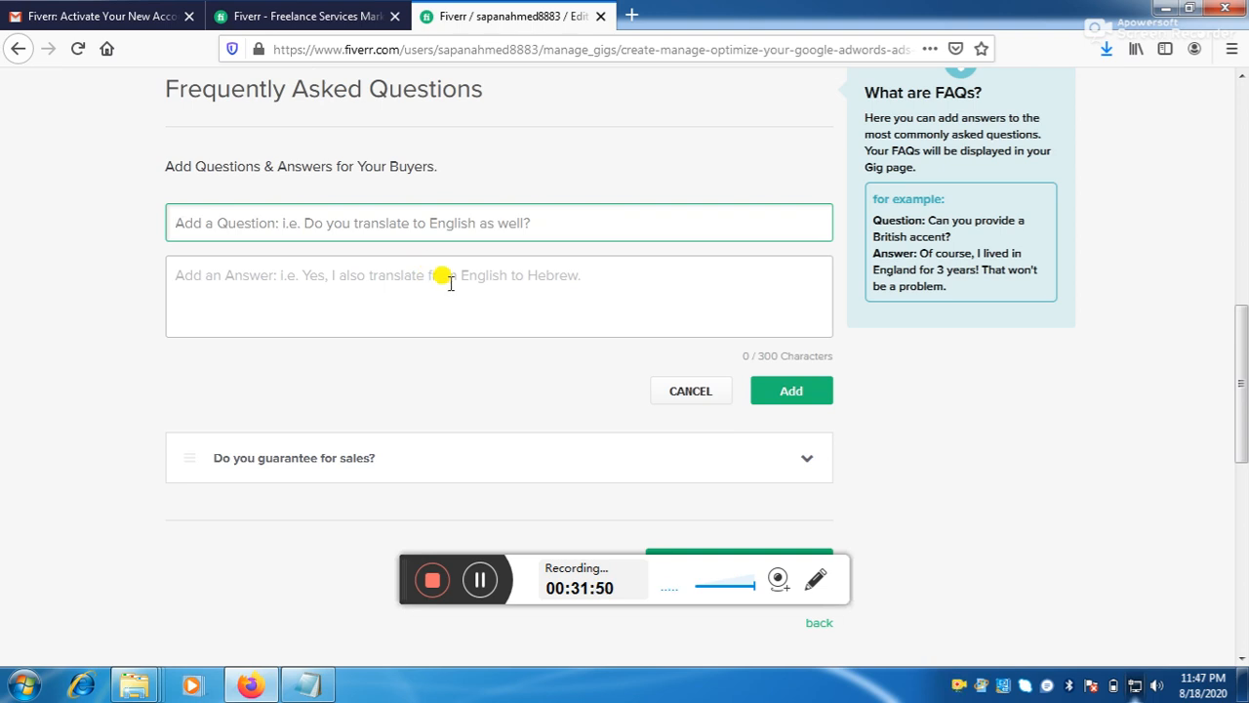
left_click_drag(1243, 381, 1242, 441)
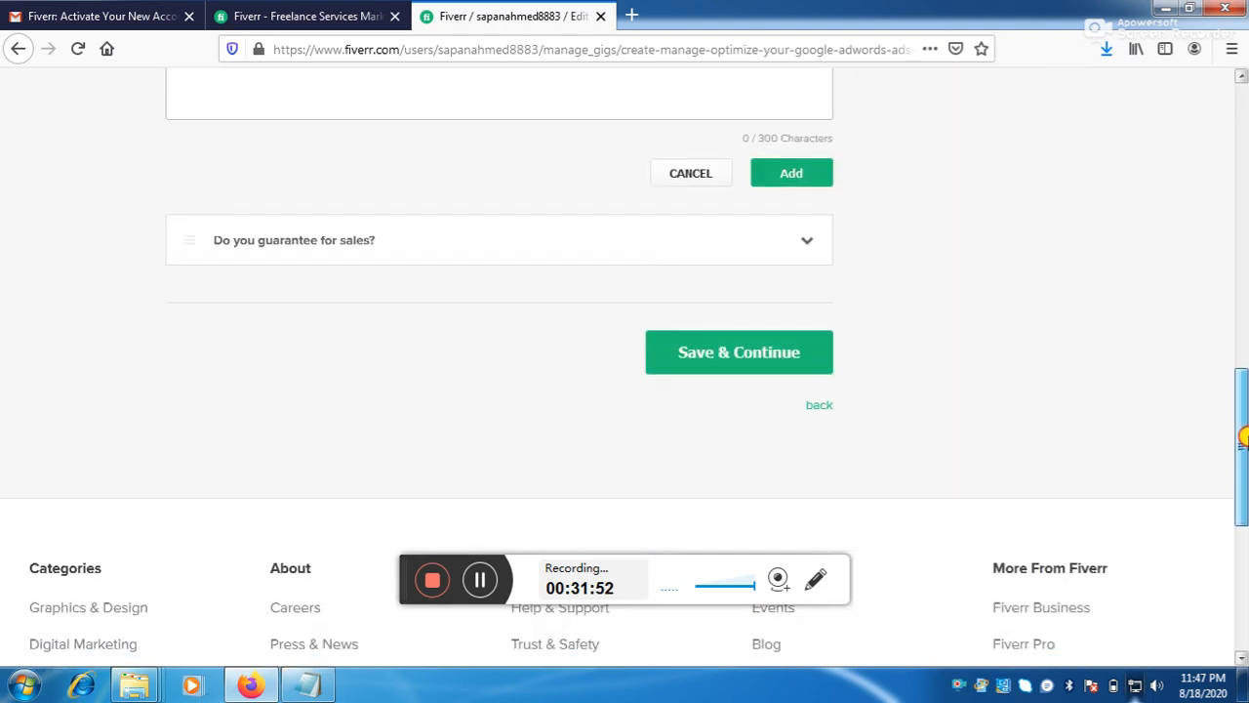
left_click(742, 357)
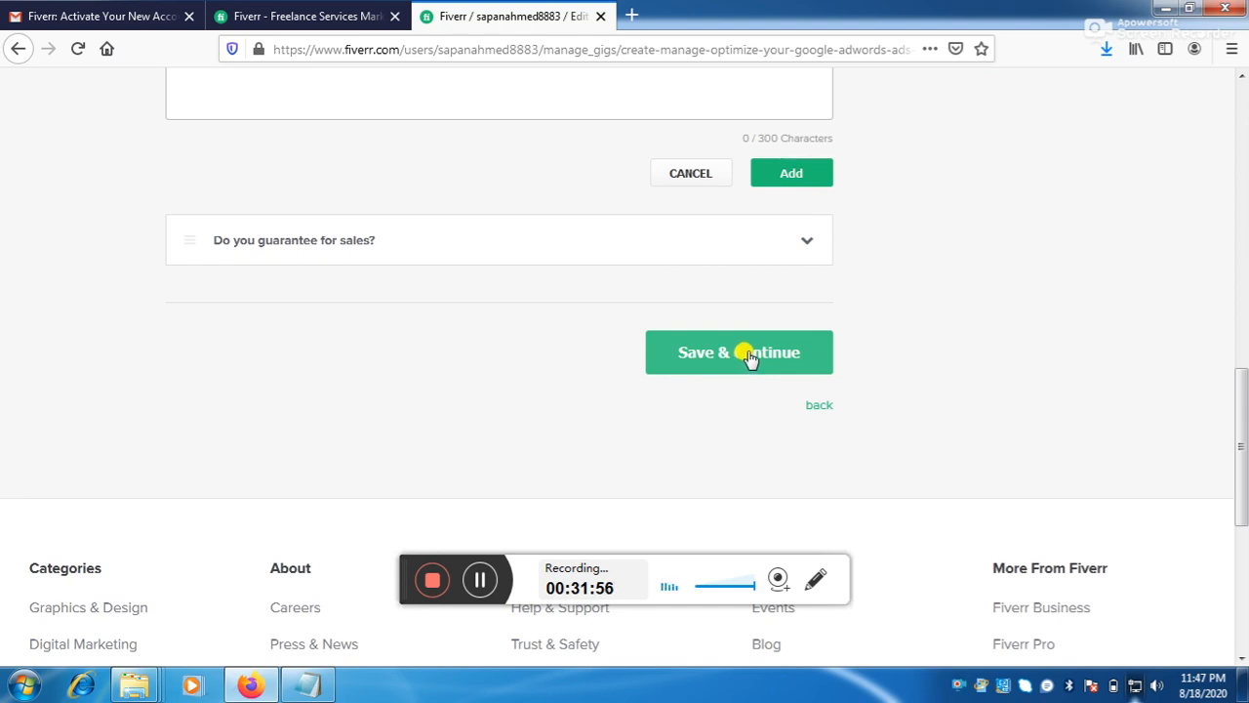
left_click(724, 365)
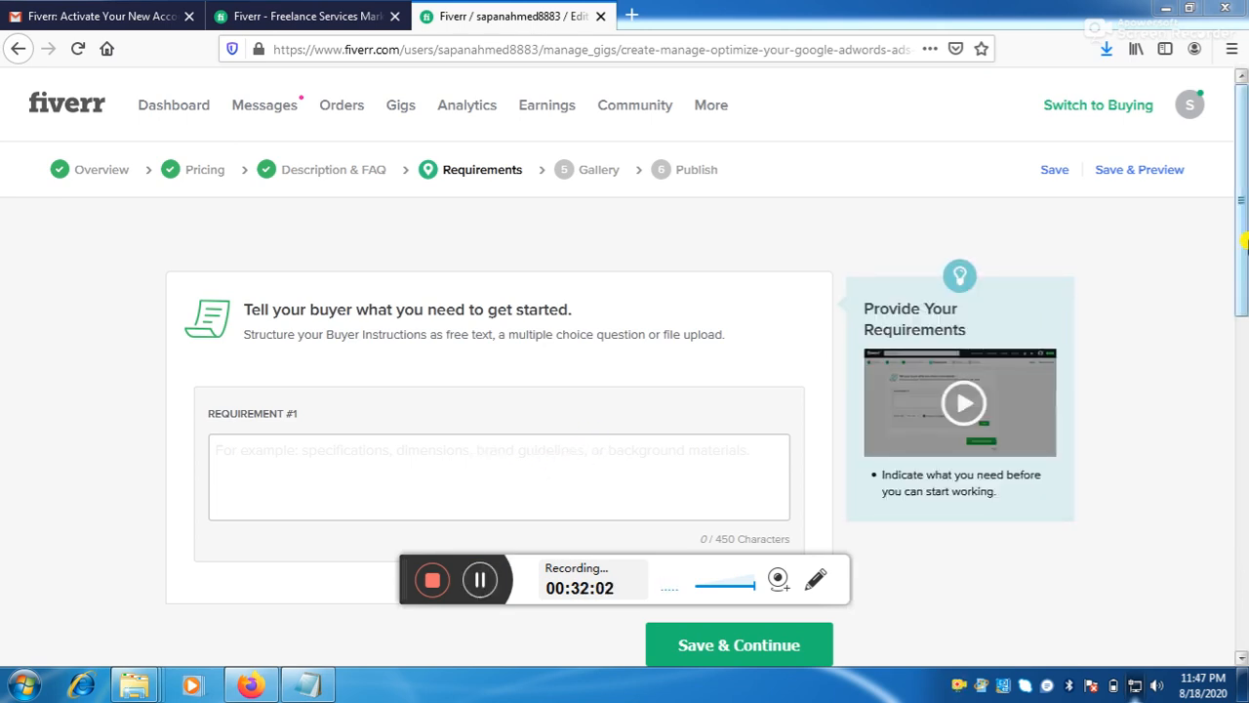
Step: Start Requirement #1 with a 'Requirement:' heading and '1. Google ads account access or admin access'
left_click_drag(1246, 243, 1247, 289)
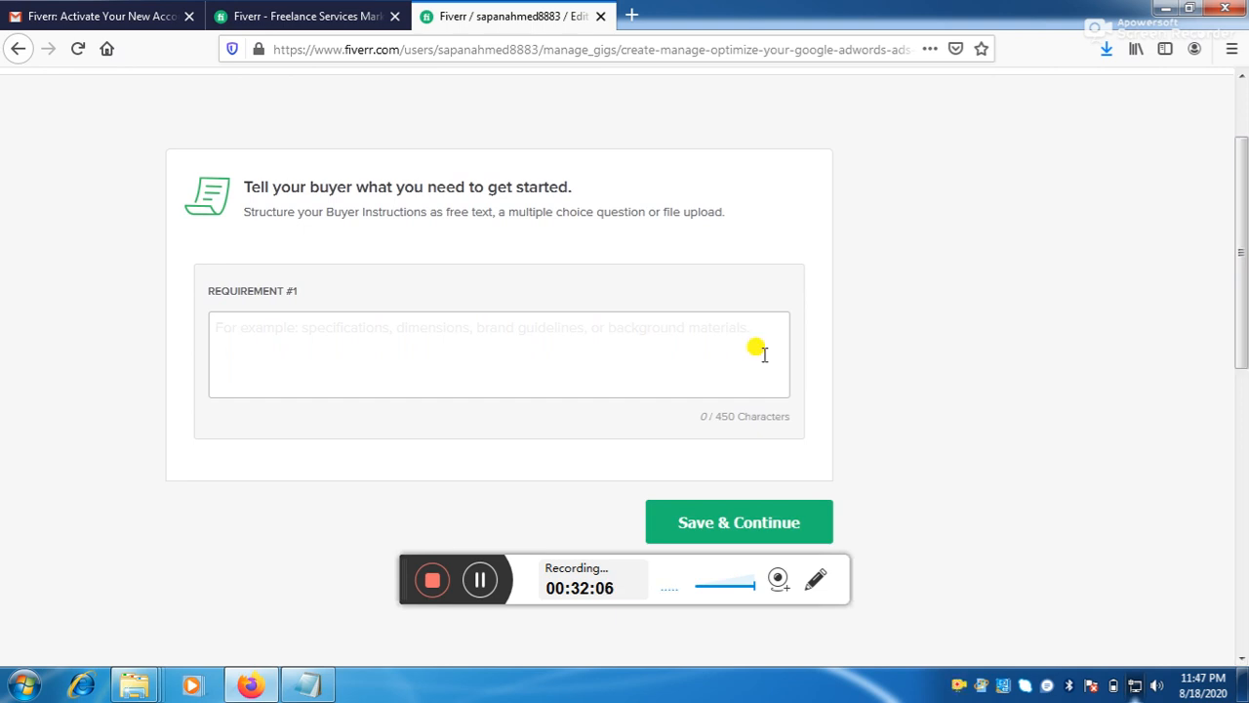
left_click(586, 344)
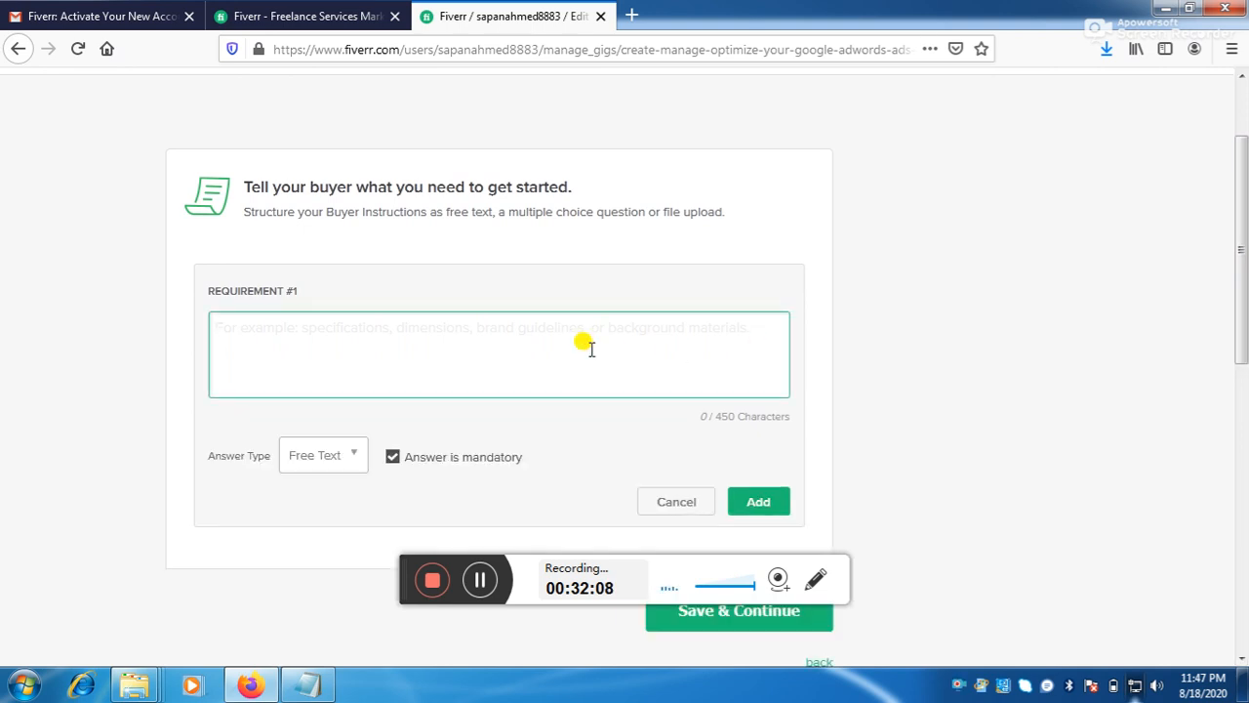
type("1")
type("equire")
type("ment")
type(":")
key("Return")
type("1. G")
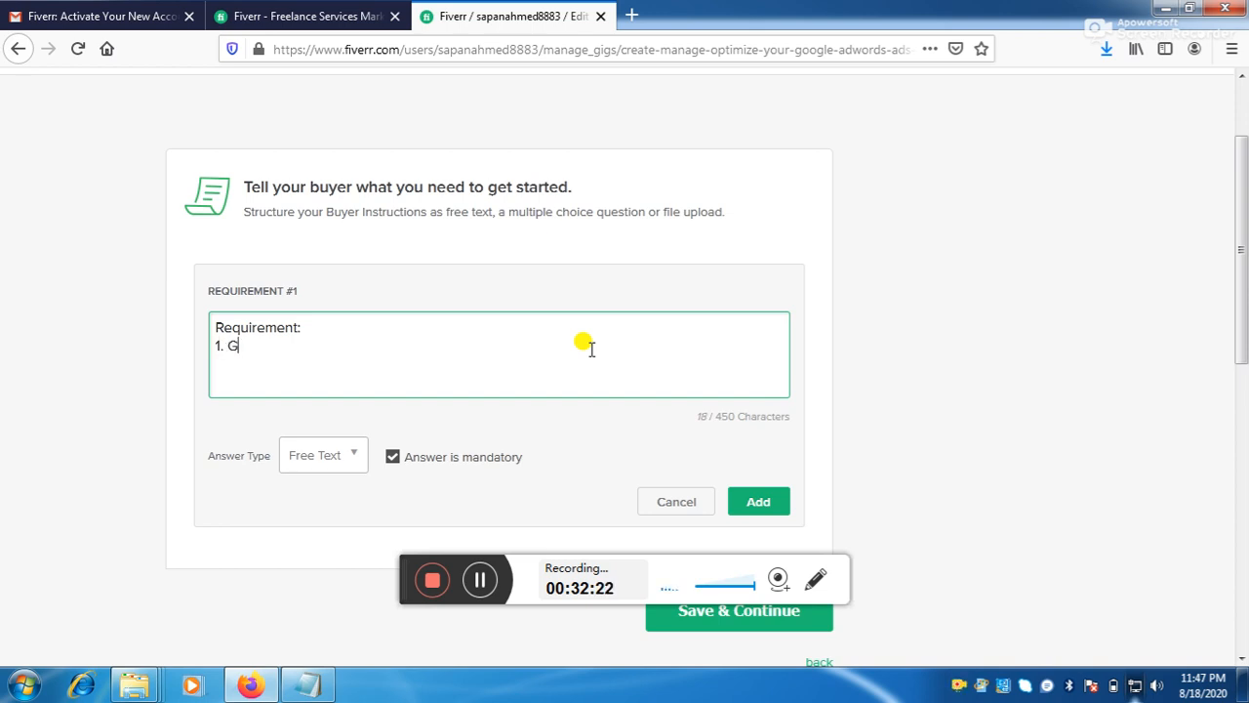
type("oogle")
key("BackSpace")
type("le ads acccc")
key("BackSpace")
key("BackSpace")
type("ount ac")
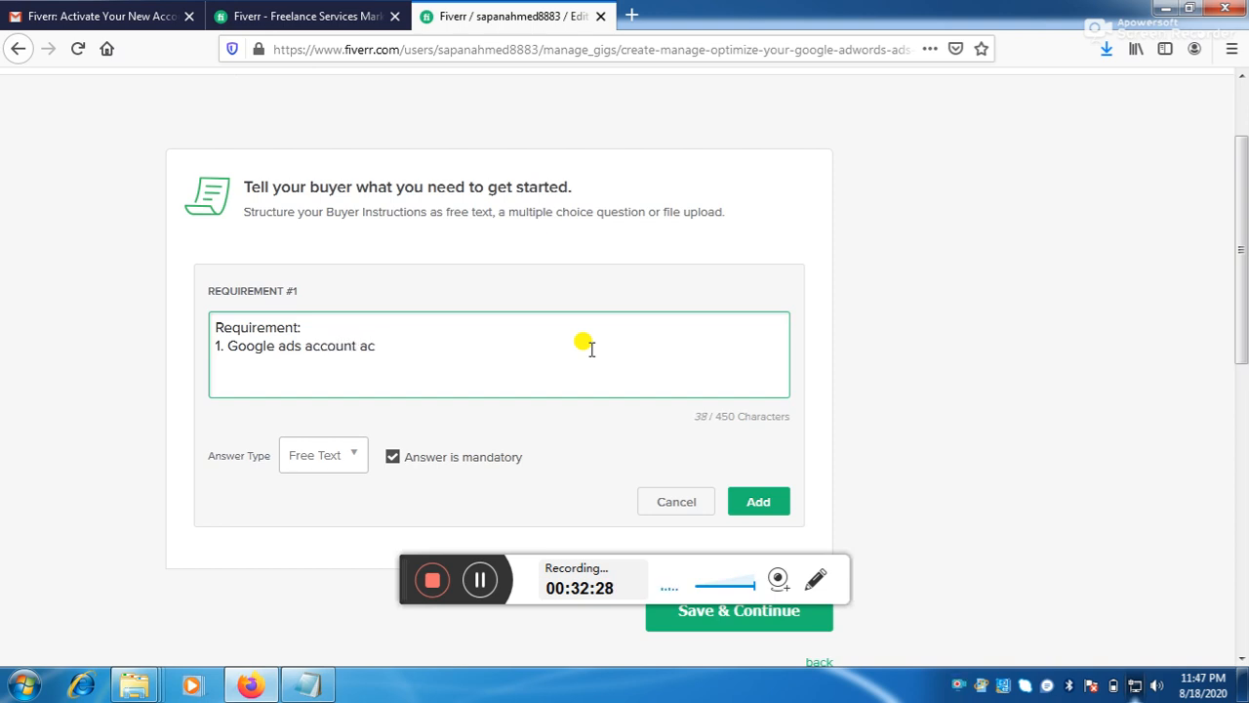
type("cess or admin")
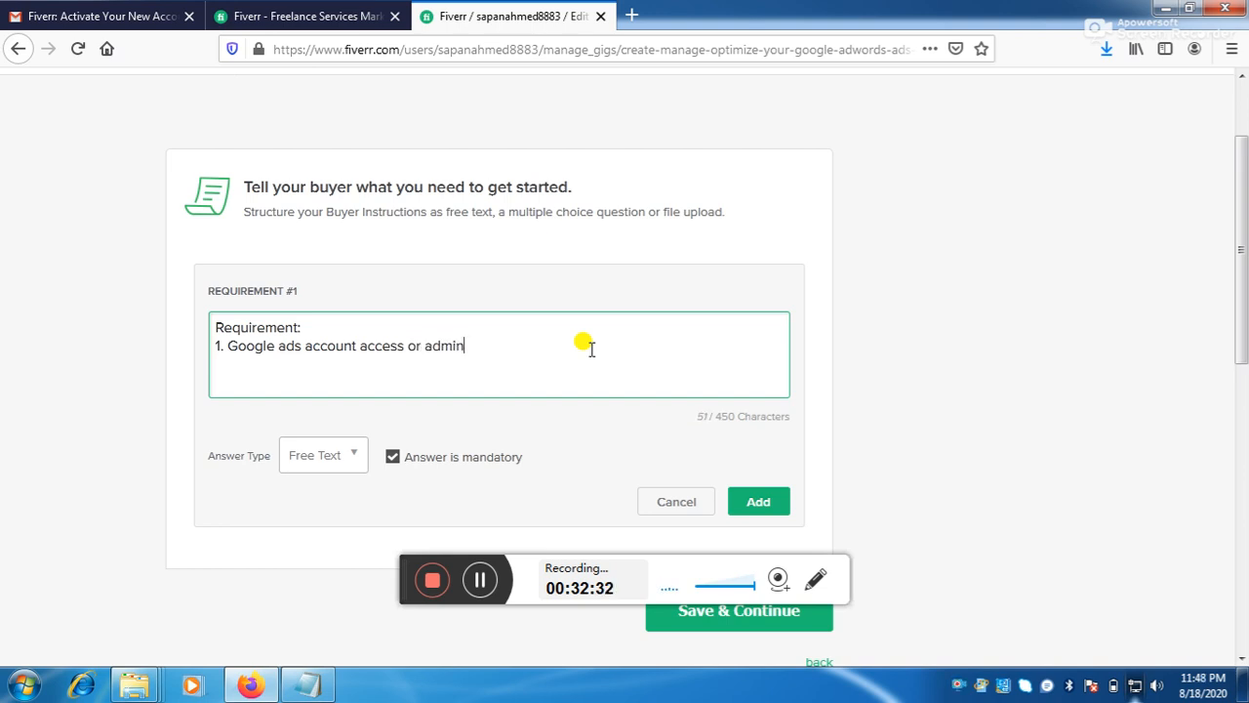
type(" access.")
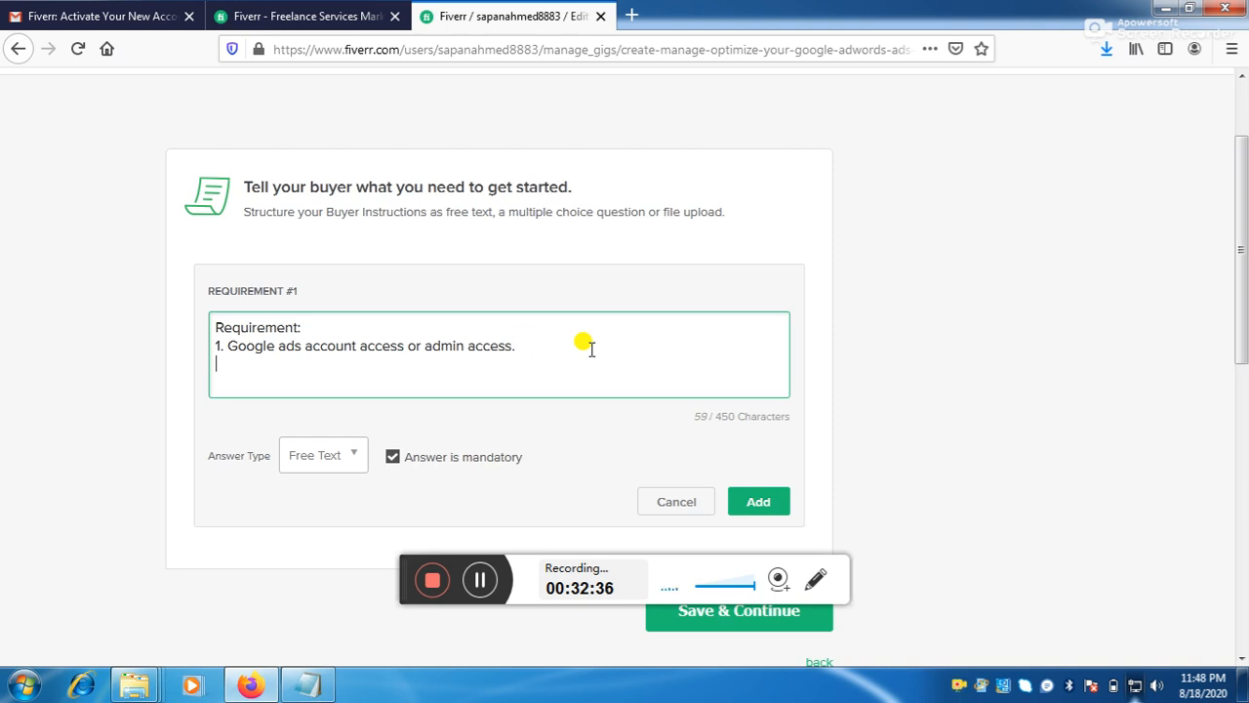
type("W")
Step: Add requirement items '2. Website URL or Domain' and '3. Ads copies (If you have'
key("BackSpace")
type("2. w")
key("BackSpace")
type("Website")
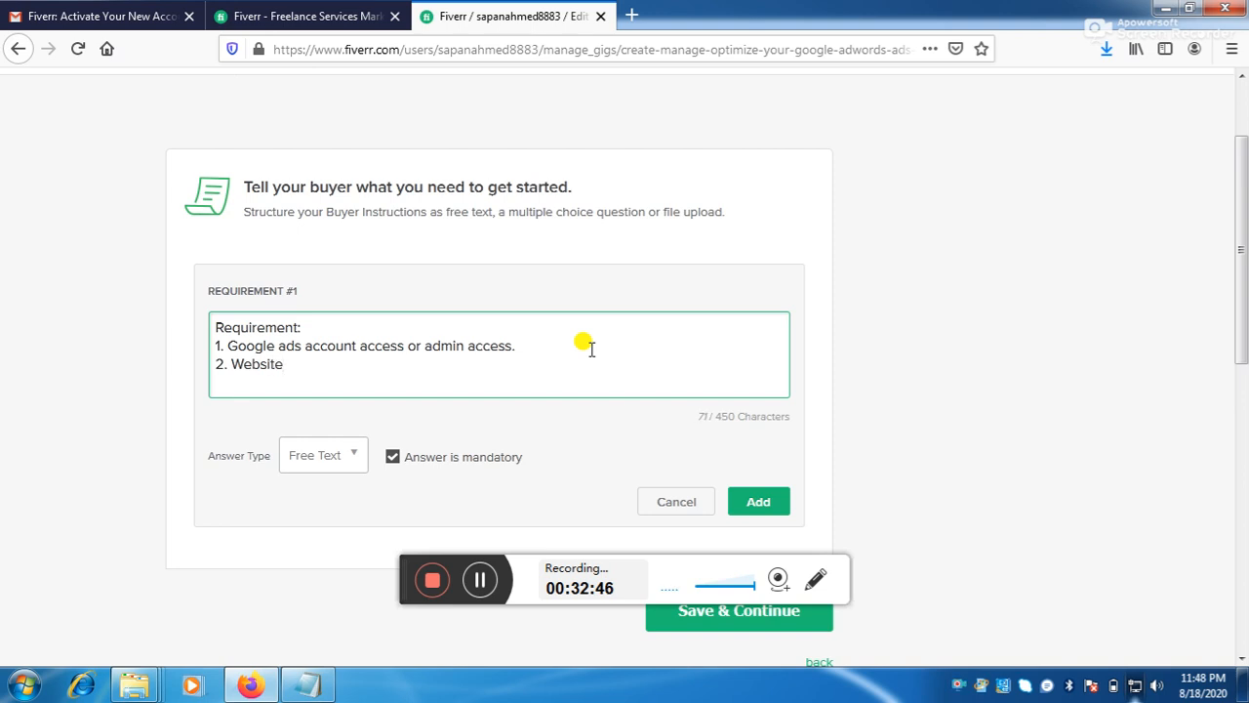
type(" URL O")
key("BackSpace")
type("or Domain")
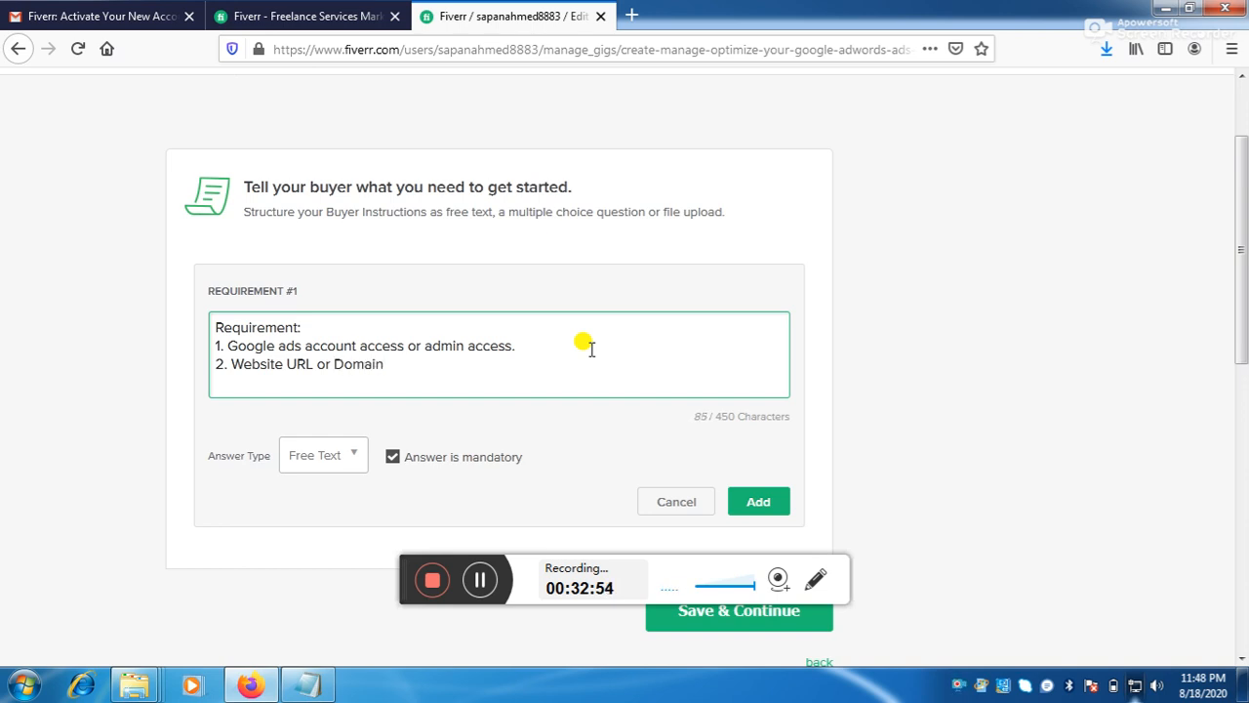
type("3.AS")
key("BackSpace")
key("BackSpace")
type("Ads copies")
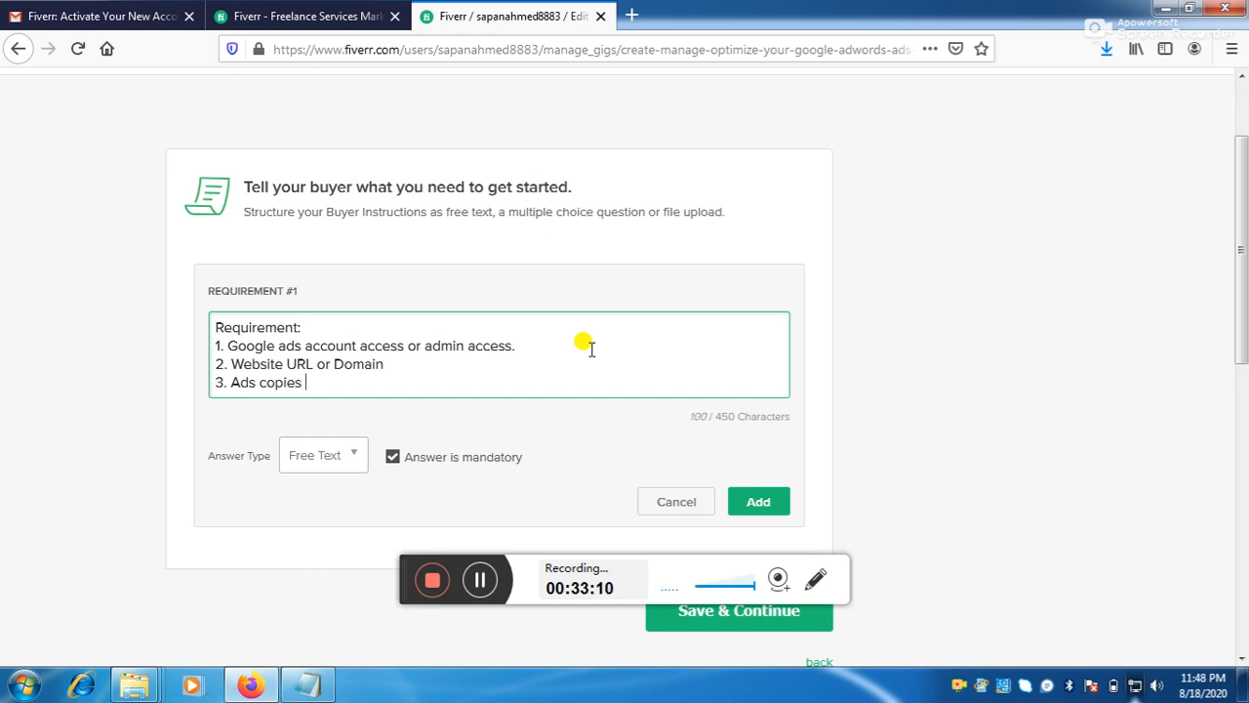
type(" ()")
type("If you ha")
type("ve")
Step: Add a fourth requirement line, '4. Keywords (If you have)', reusing the existing note
left_click(469, 381)
key("Return")
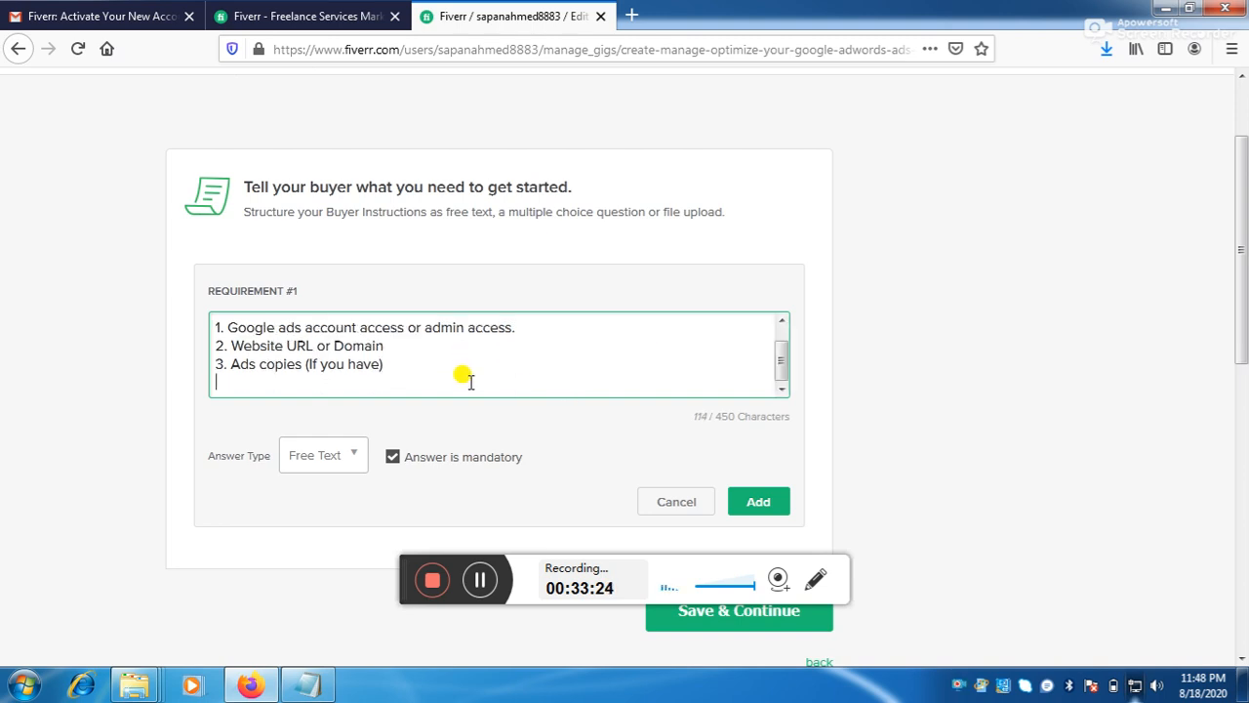
type("4. Keyw")
type("ords")
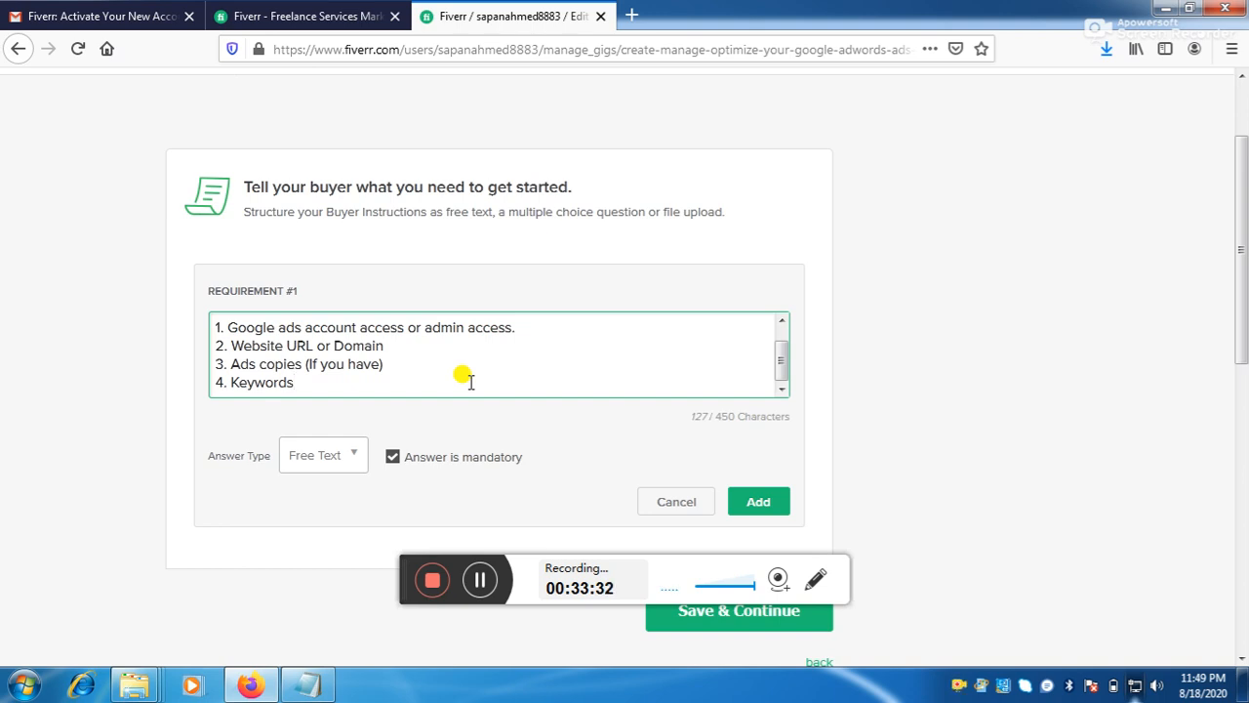
left_click_drag(388, 366, 305, 367)
key("ctrl+c")
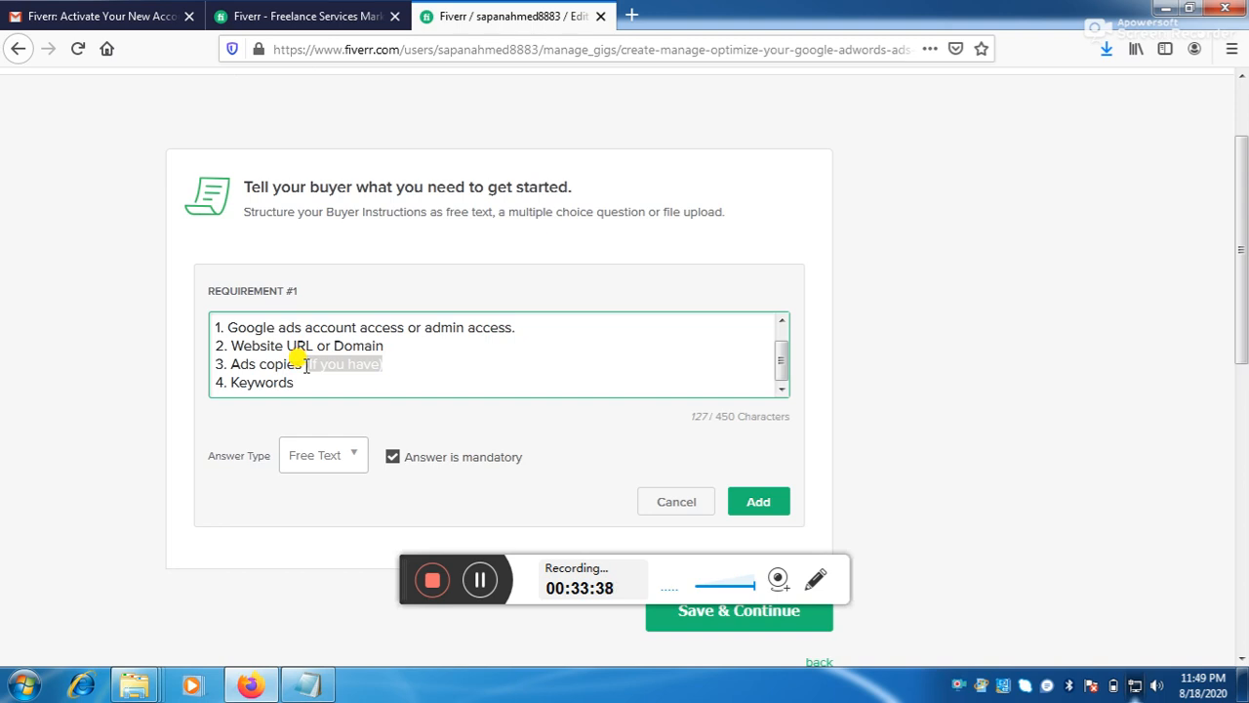
left_click(315, 379)
key("ctrl+v")
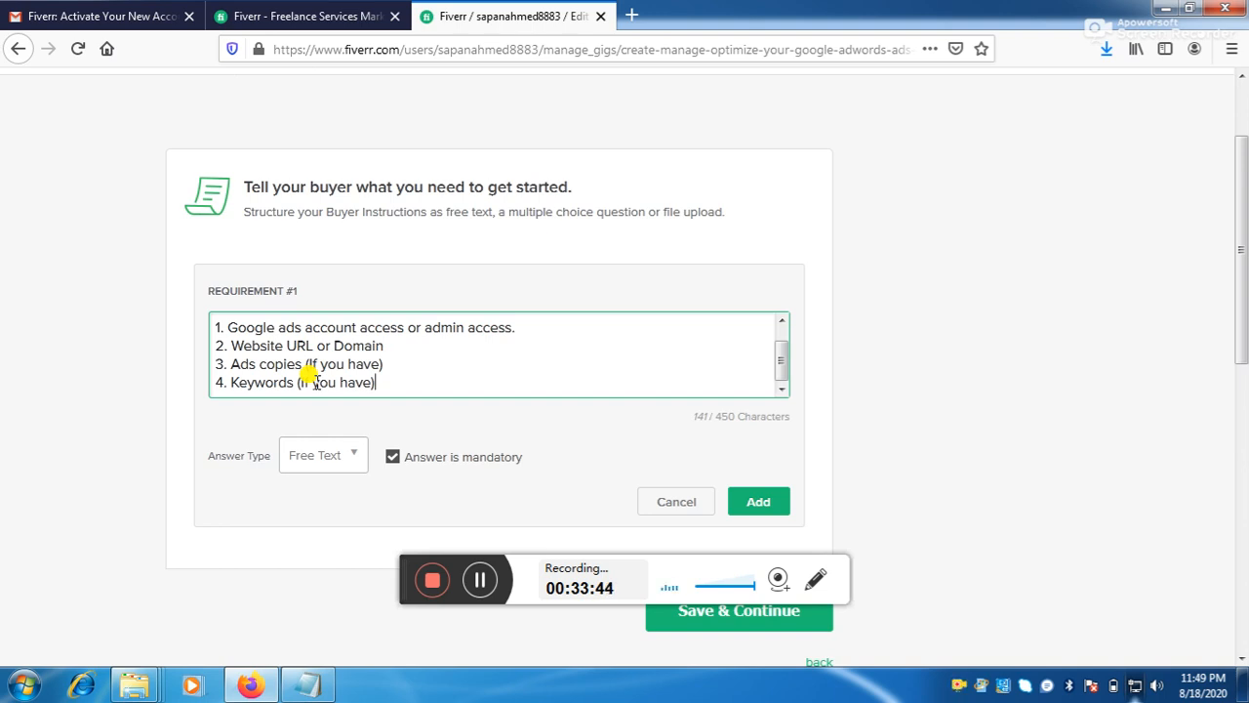
Step: Add '5. Audience type' and '6. And also e…' lines, then add the requirement and save Requirements
scroll(314, 380, "down", 1)
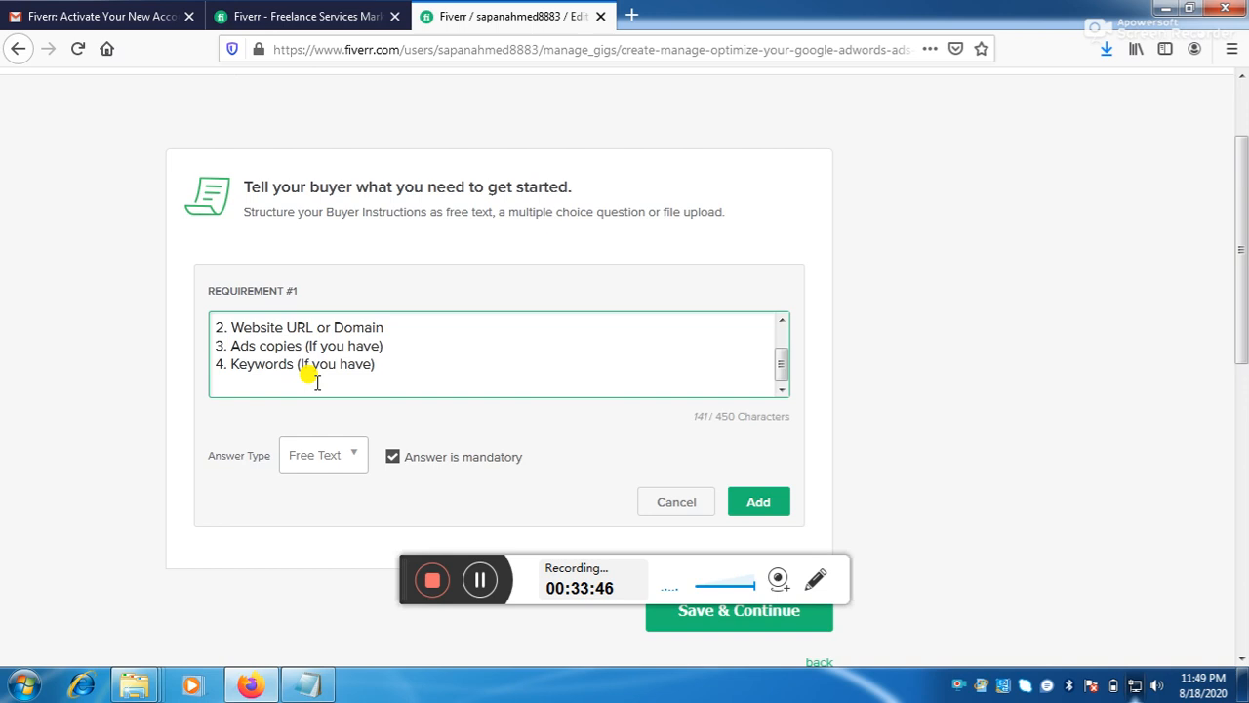
key("Return")
type("5. Audienc")
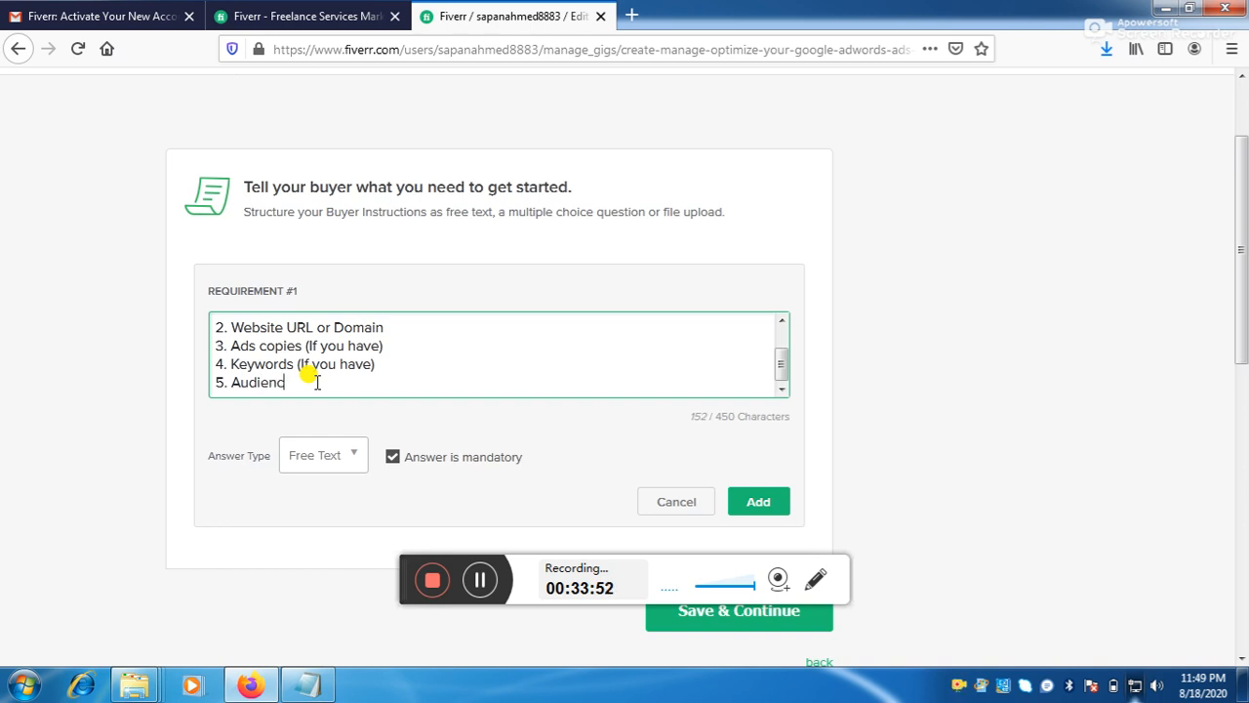
type("e type")
key("Return")
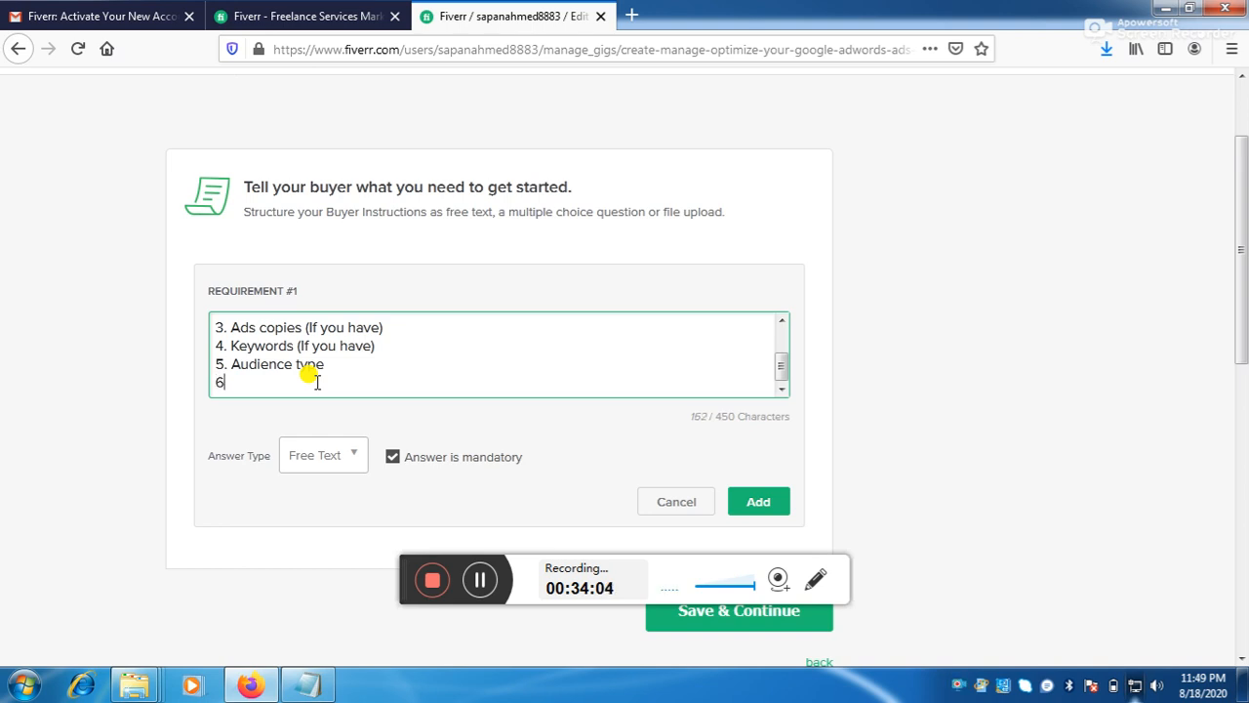
type("6. And also etc")
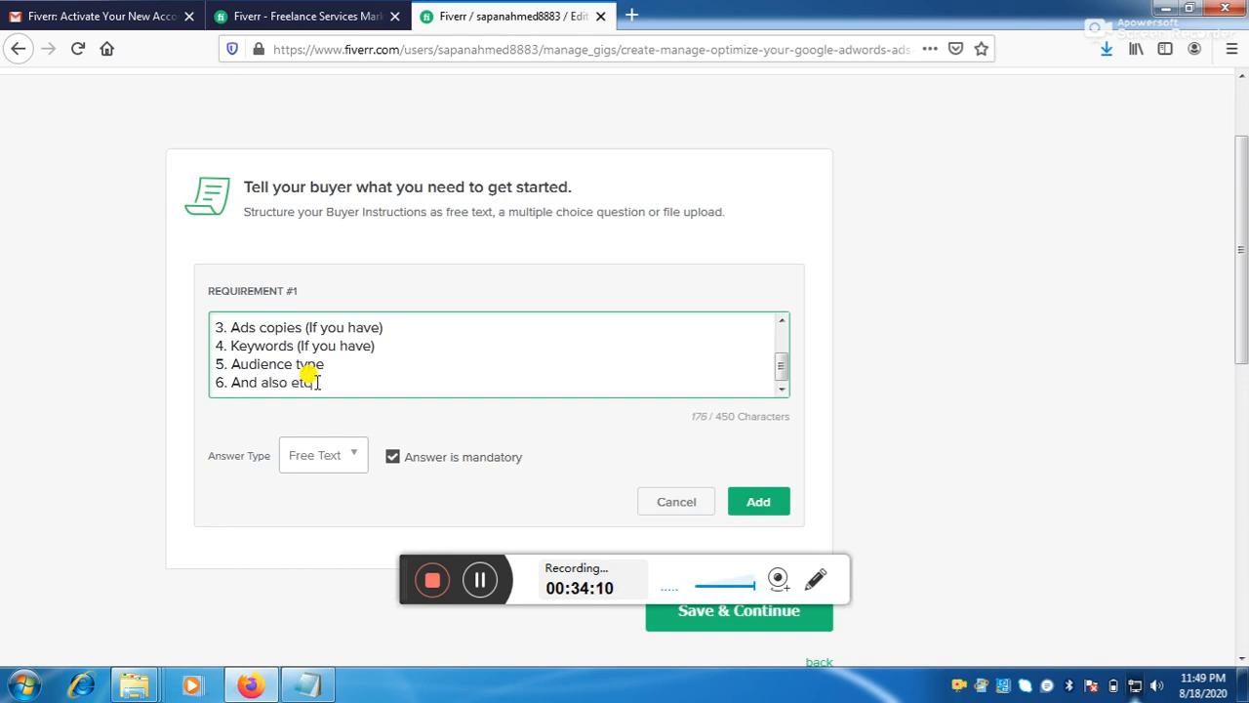
left_click_drag(779, 374, 783, 415)
left_click(761, 513)
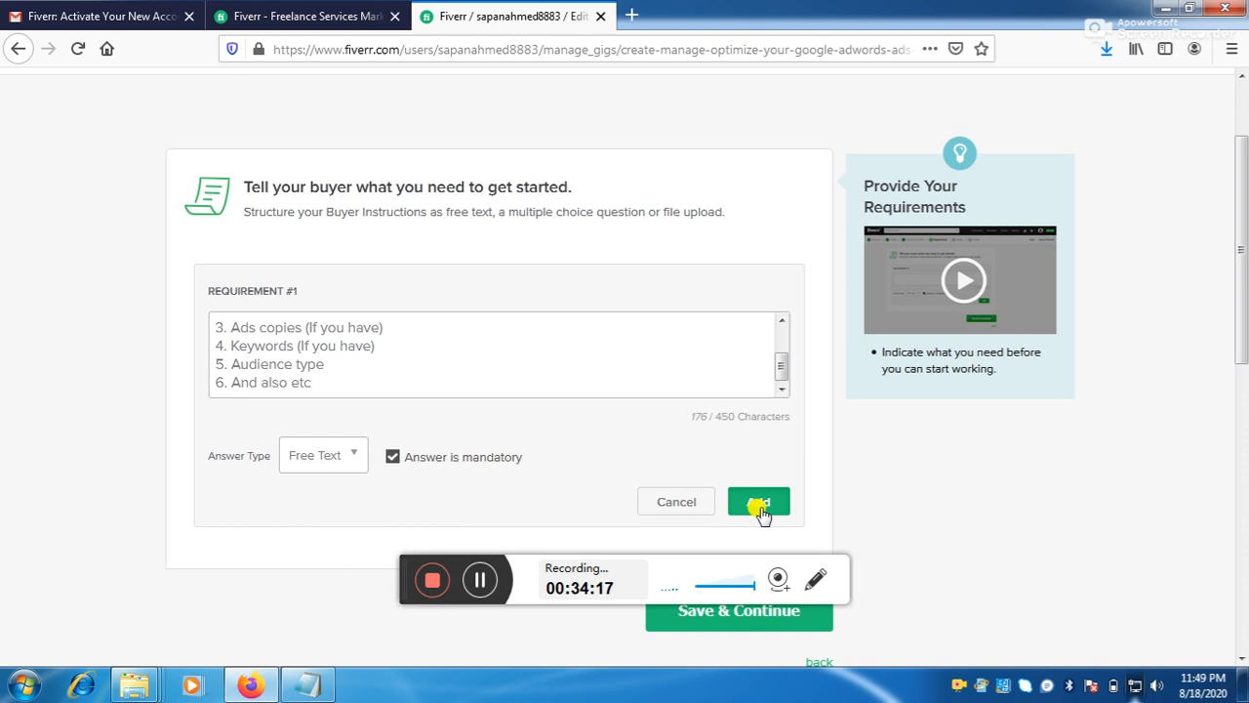
left_click(739, 619)
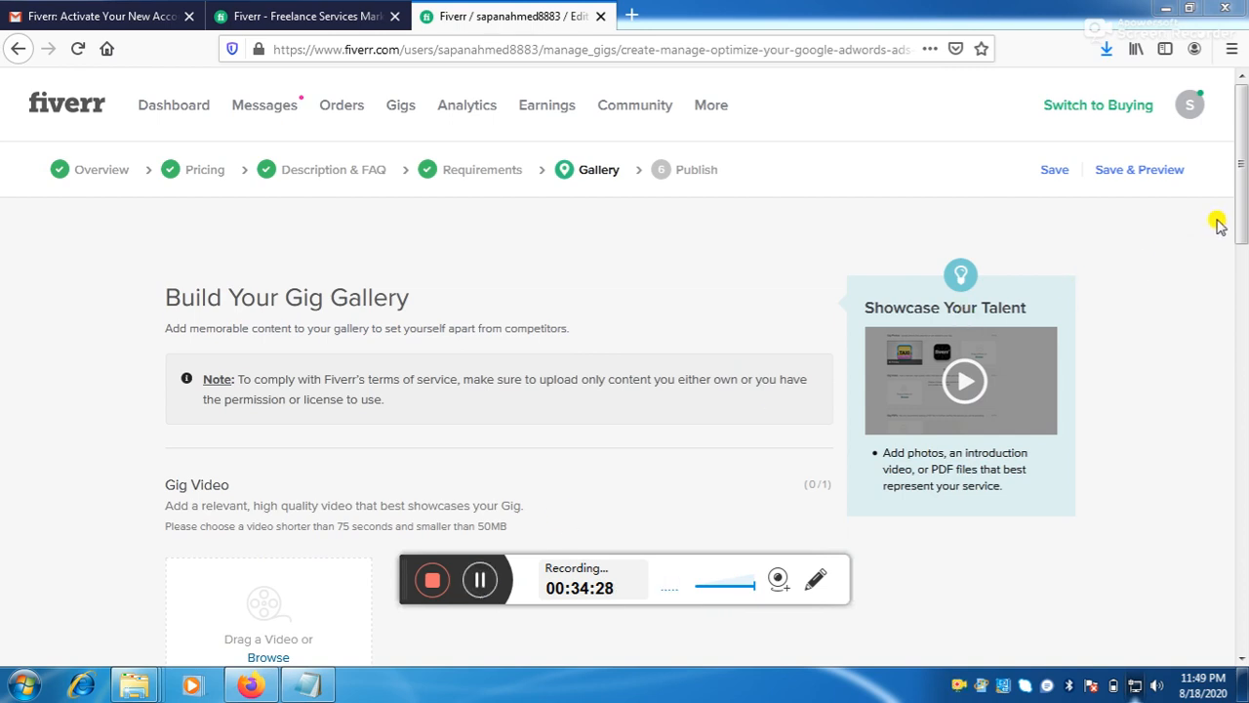
Step: Scroll down the Gallery page to the empty Gig Photos section
left_click_drag(1242, 209, 1243, 285)
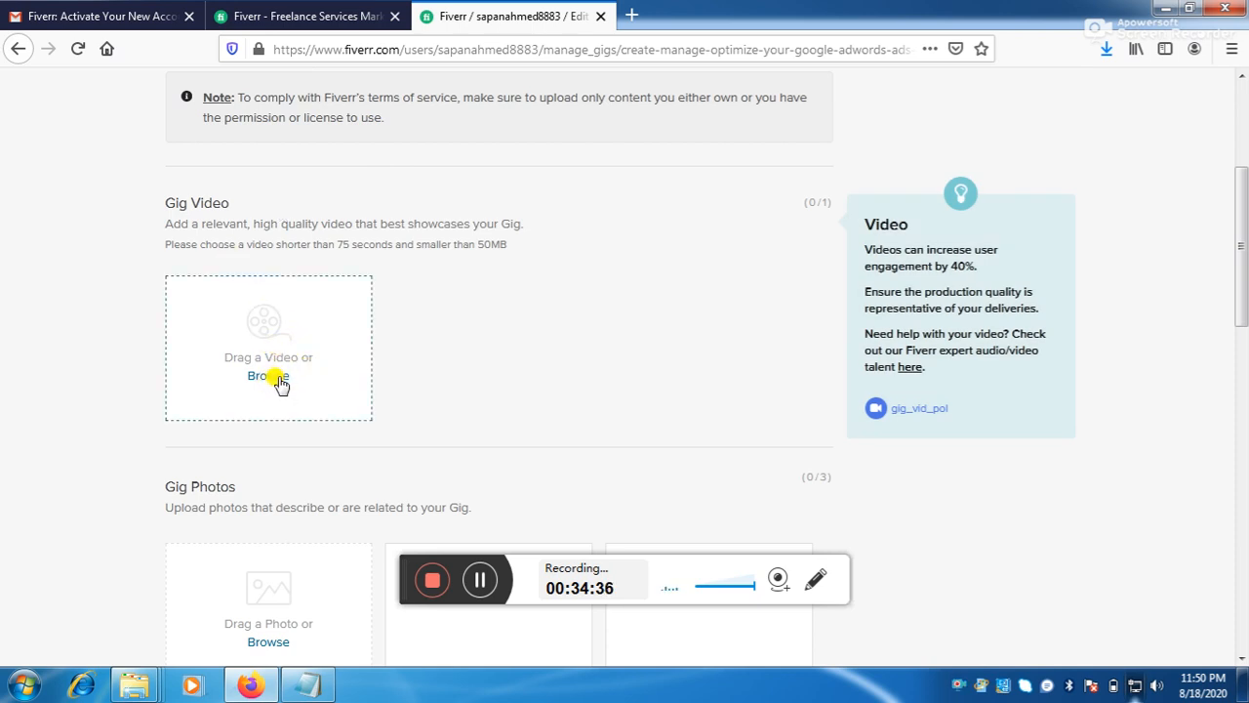
left_click_drag(1240, 228, 1242, 324)
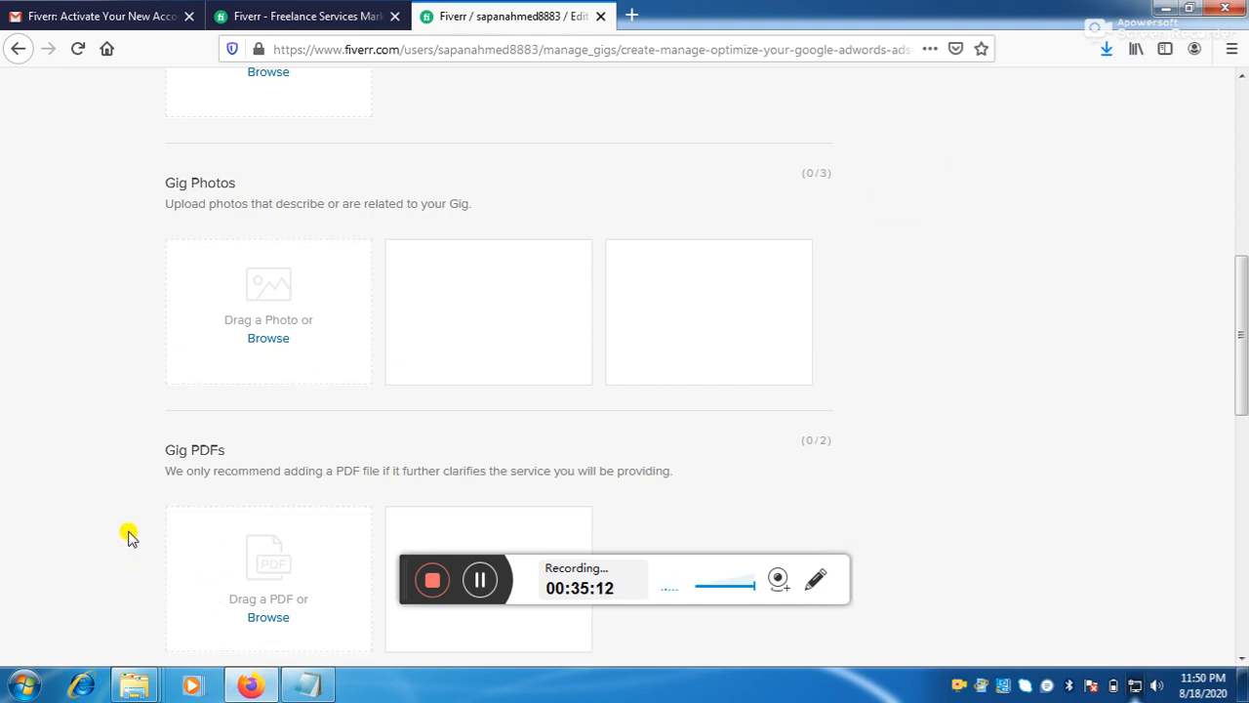
Step: Preview the do-google-adwords-setup image in the F: gig image folder, then close the viewer
mouse_move(136, 684)
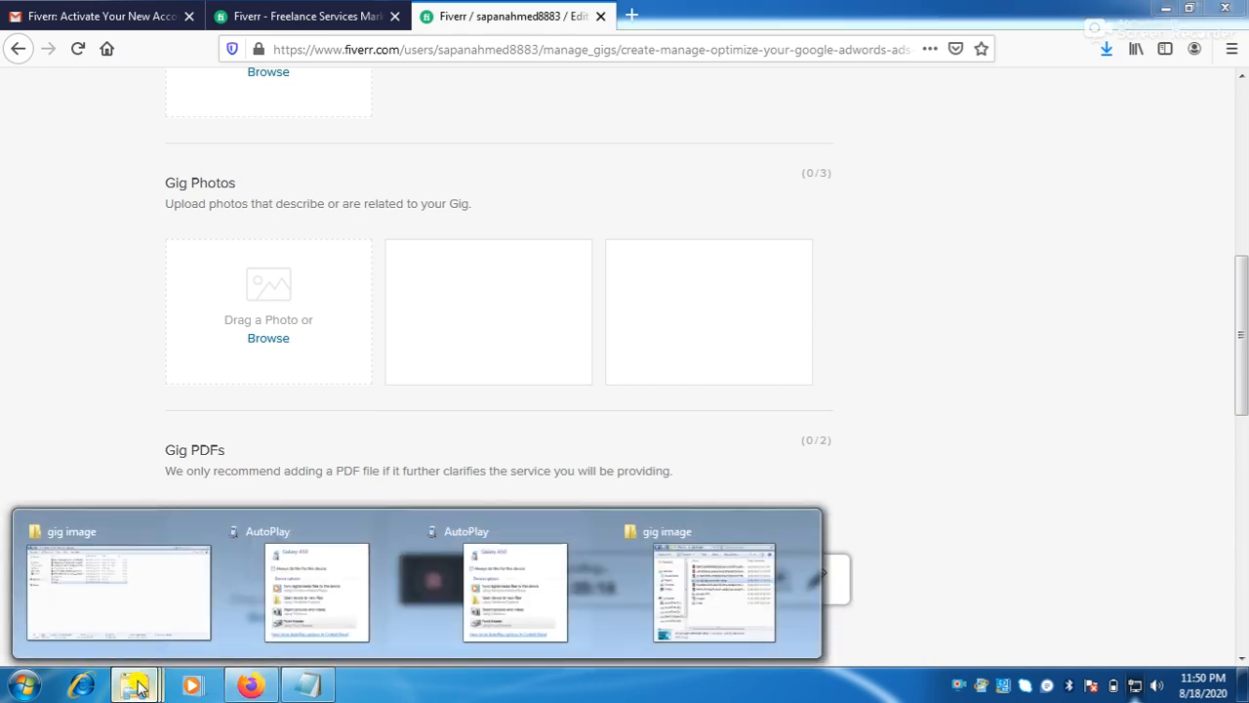
left_click(150, 610)
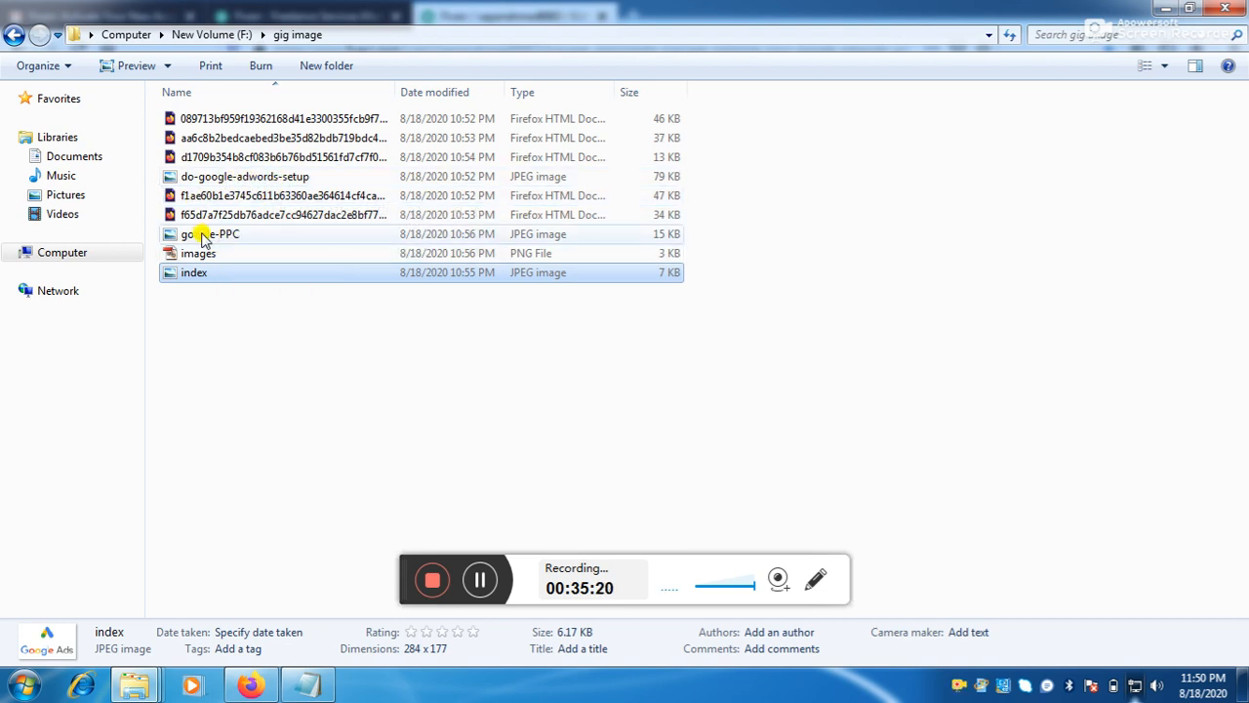
double_click(244, 186)
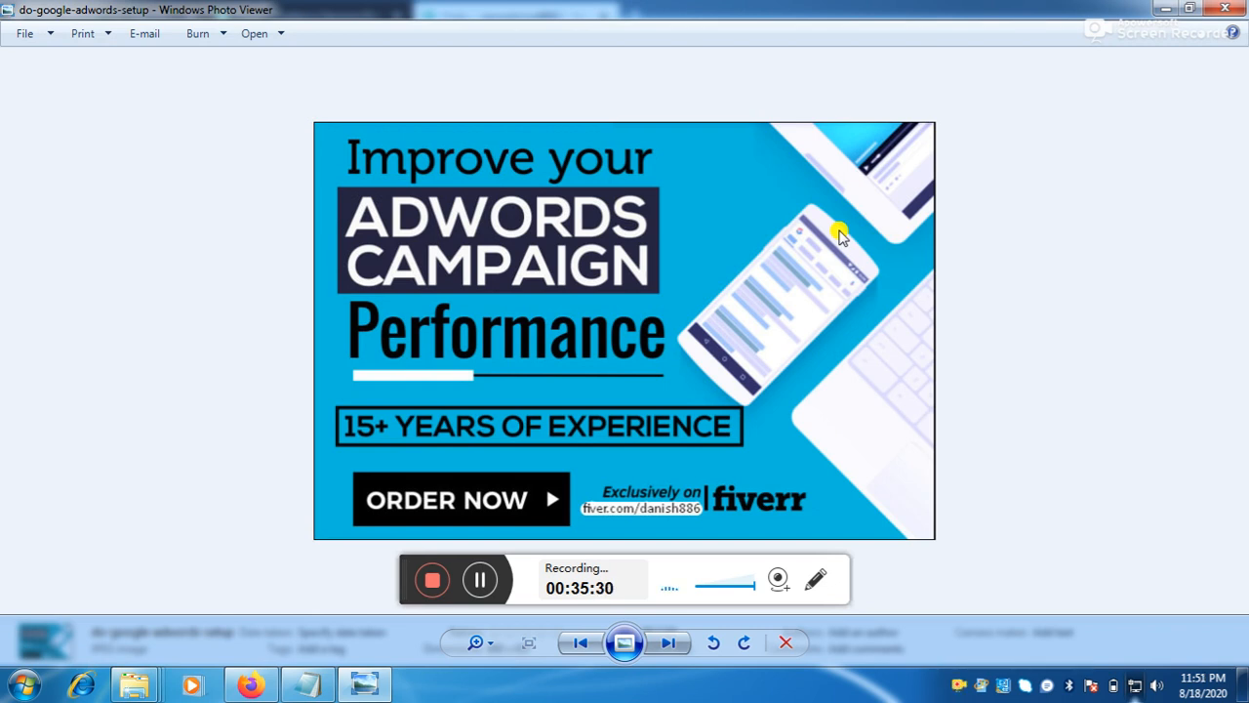
left_click(1226, 12)
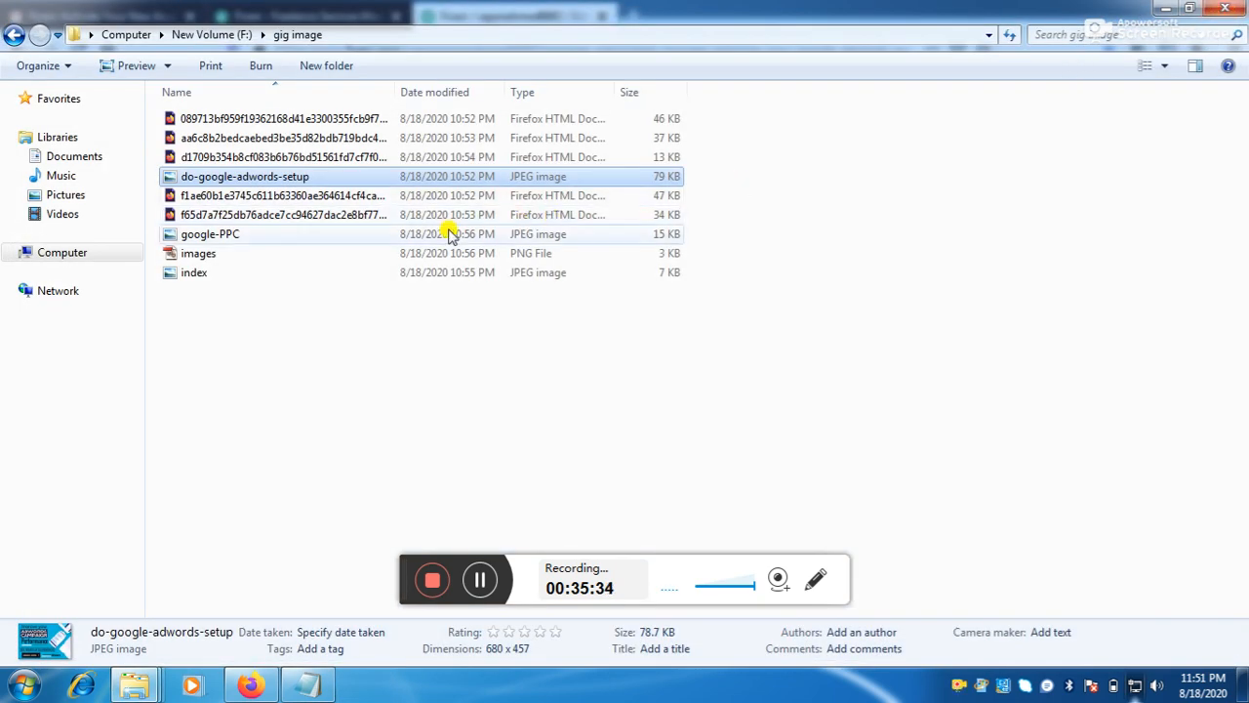
Step: Open the Details tab of do-google-adwords-setup's Properties and select the Title field before returning to Notepad
right_click(254, 178)
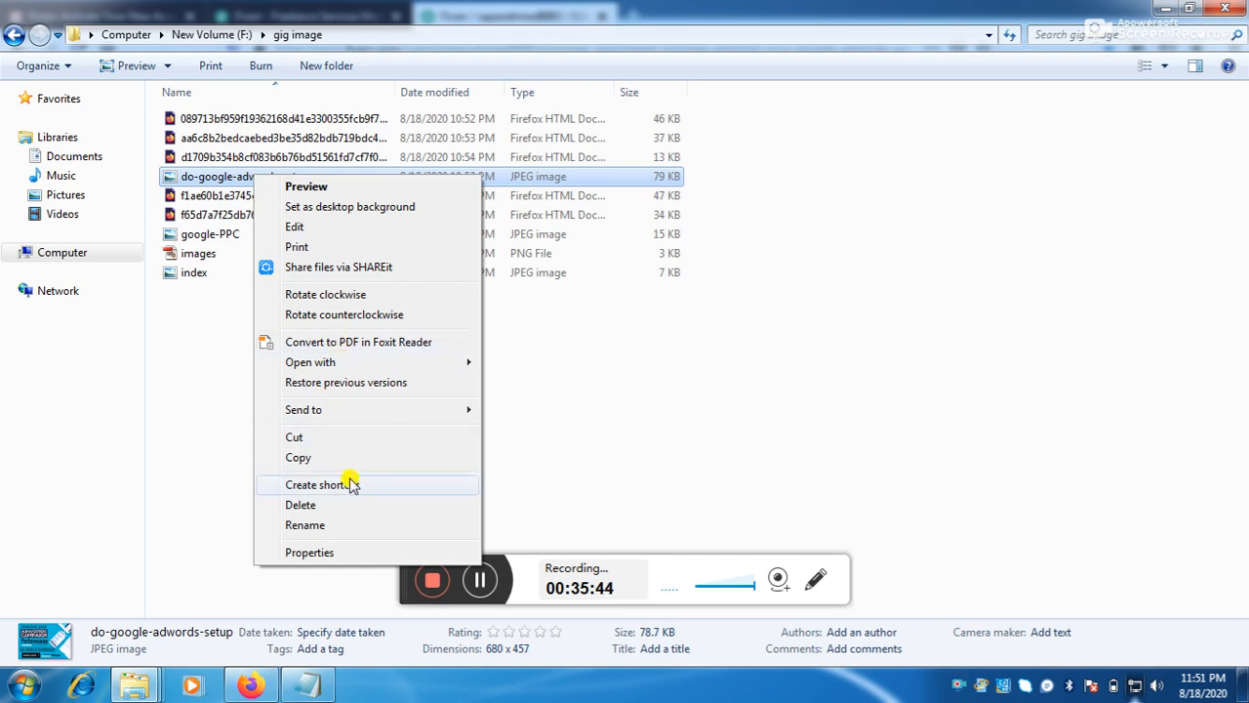
left_click(310, 553)
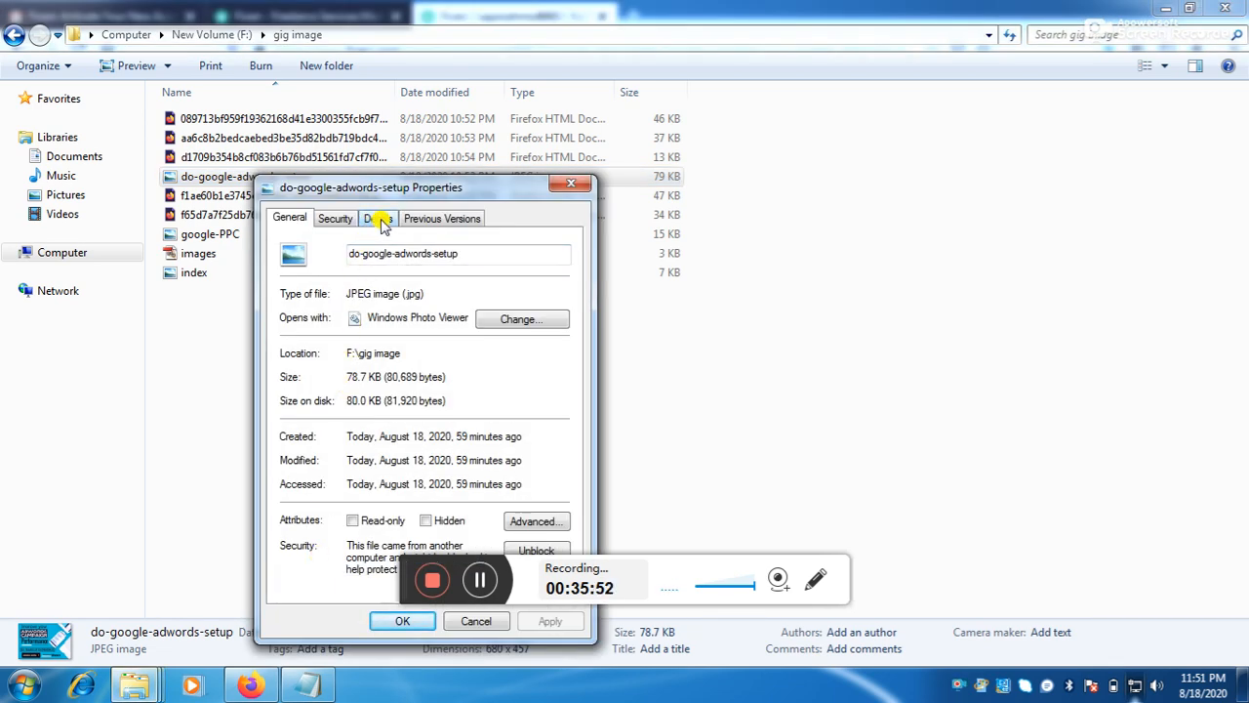
left_click(378, 221)
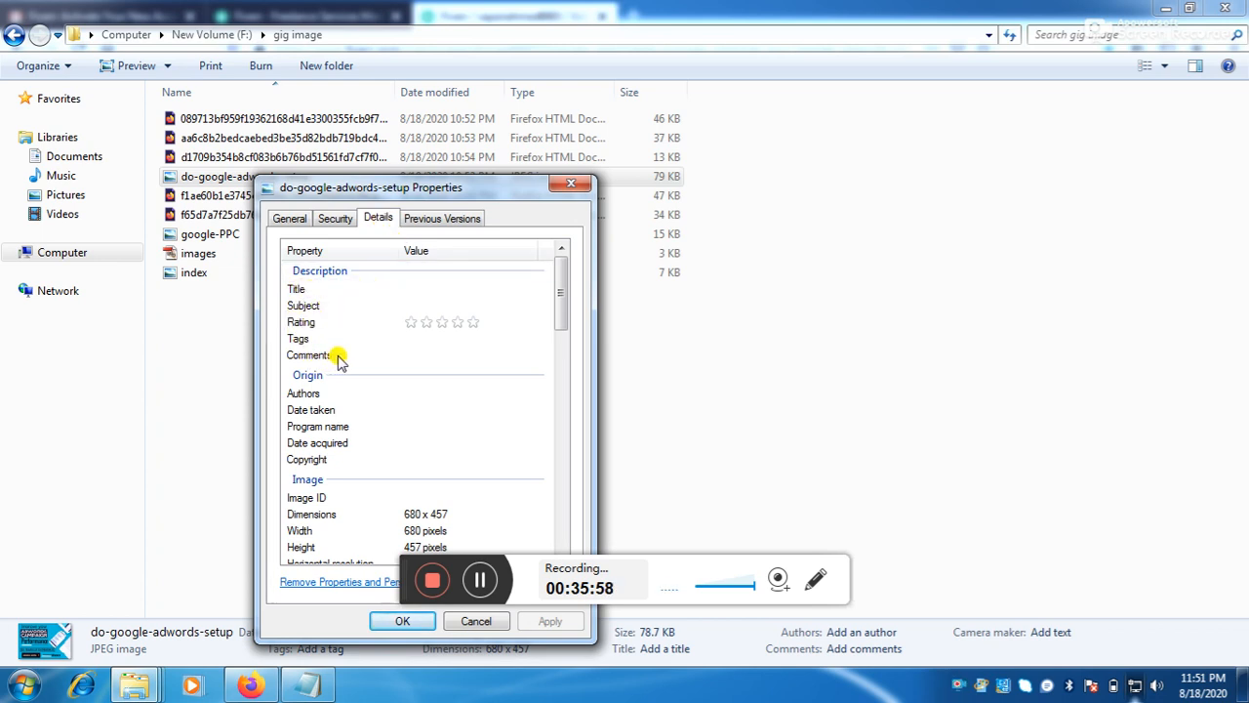
left_click(395, 287)
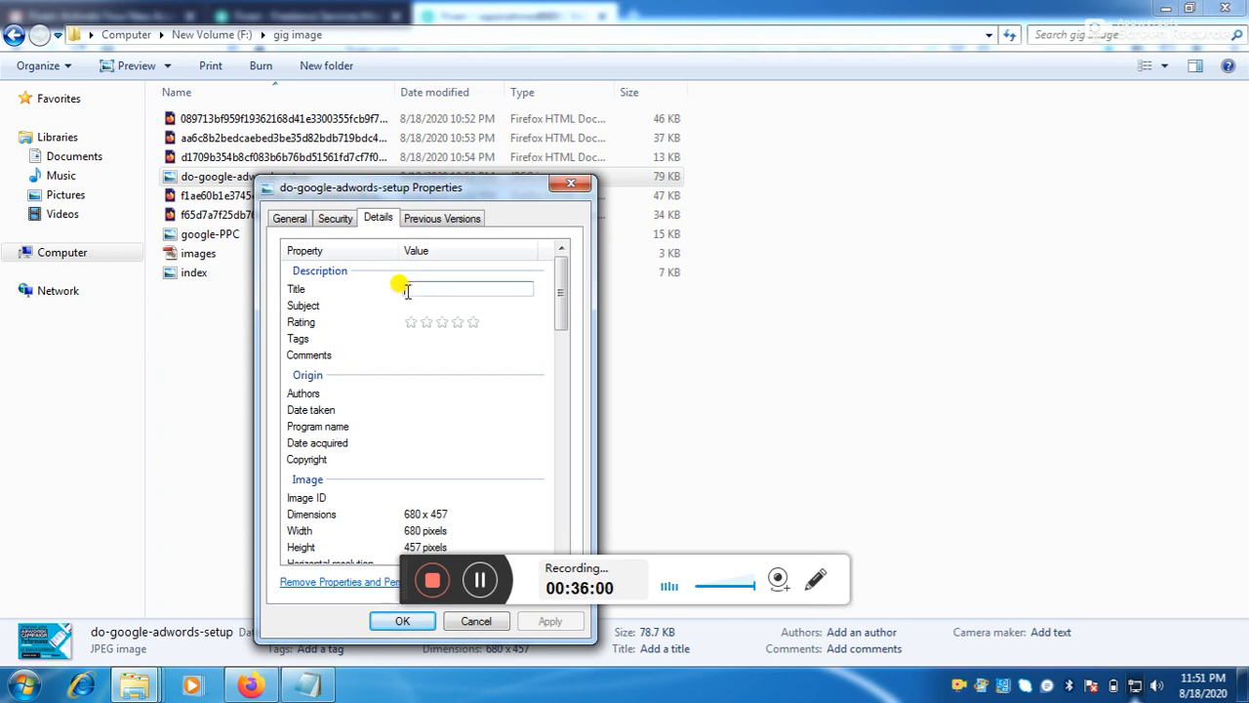
left_click(307, 686)
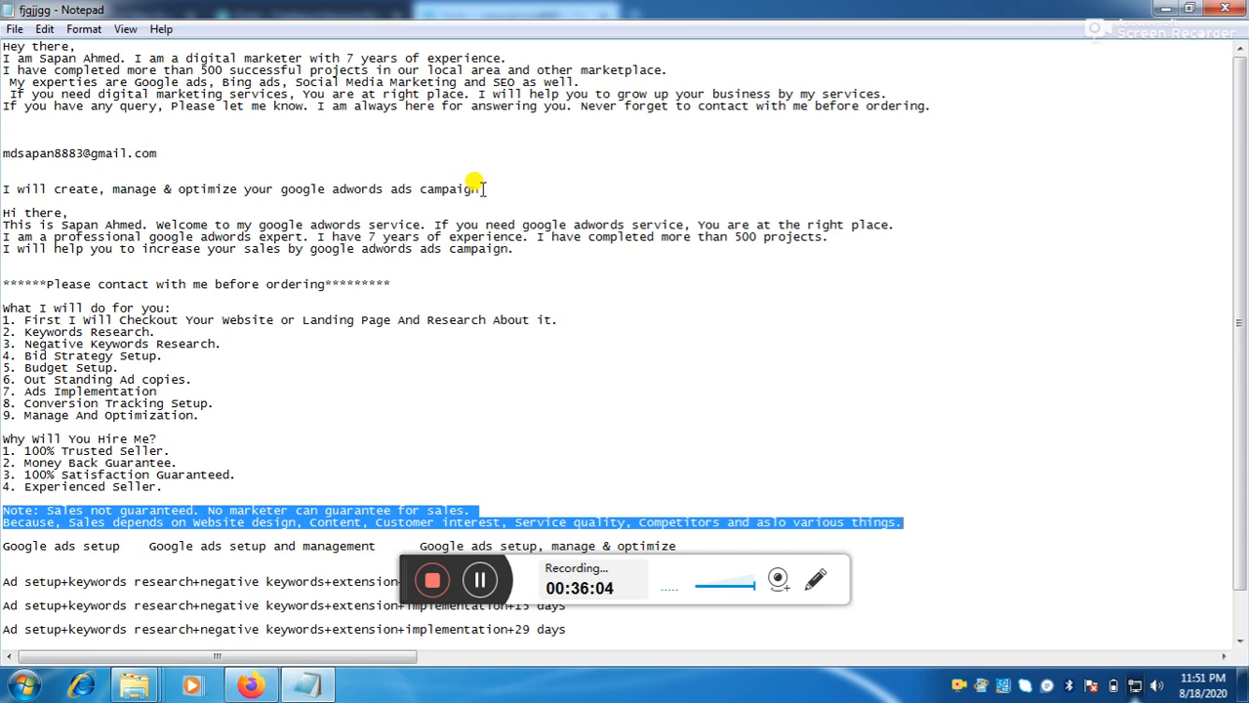
Step: Paste the gig headline into the image's Title and Subject and rate it five stars
left_click_drag(478, 185, 1, 187)
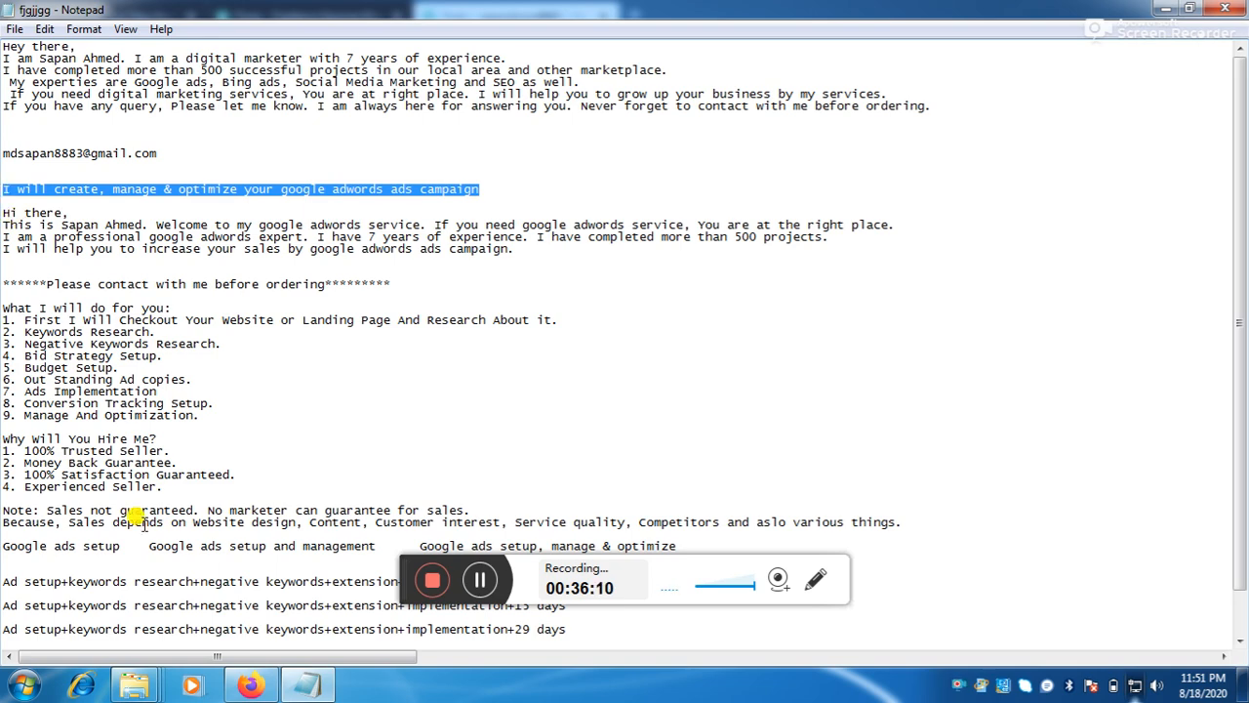
mouse_move(136, 688)
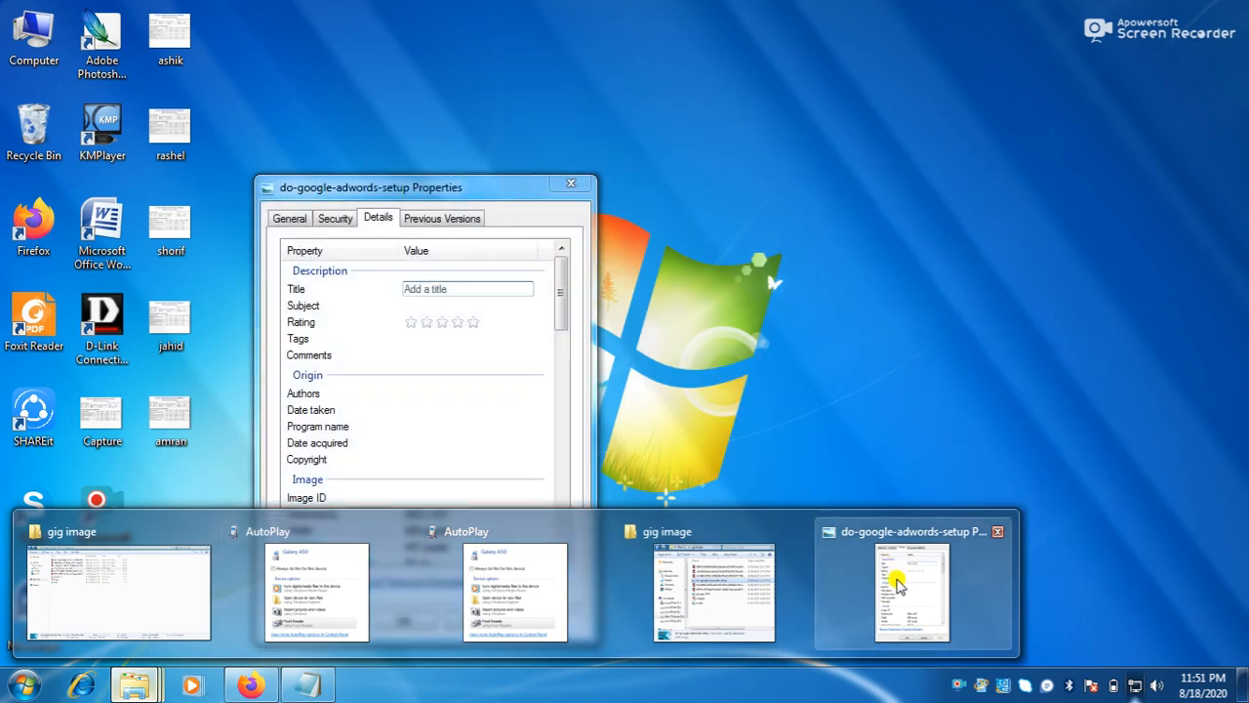
left_click(886, 569)
left_click(451, 288)
key("ctrl+v")
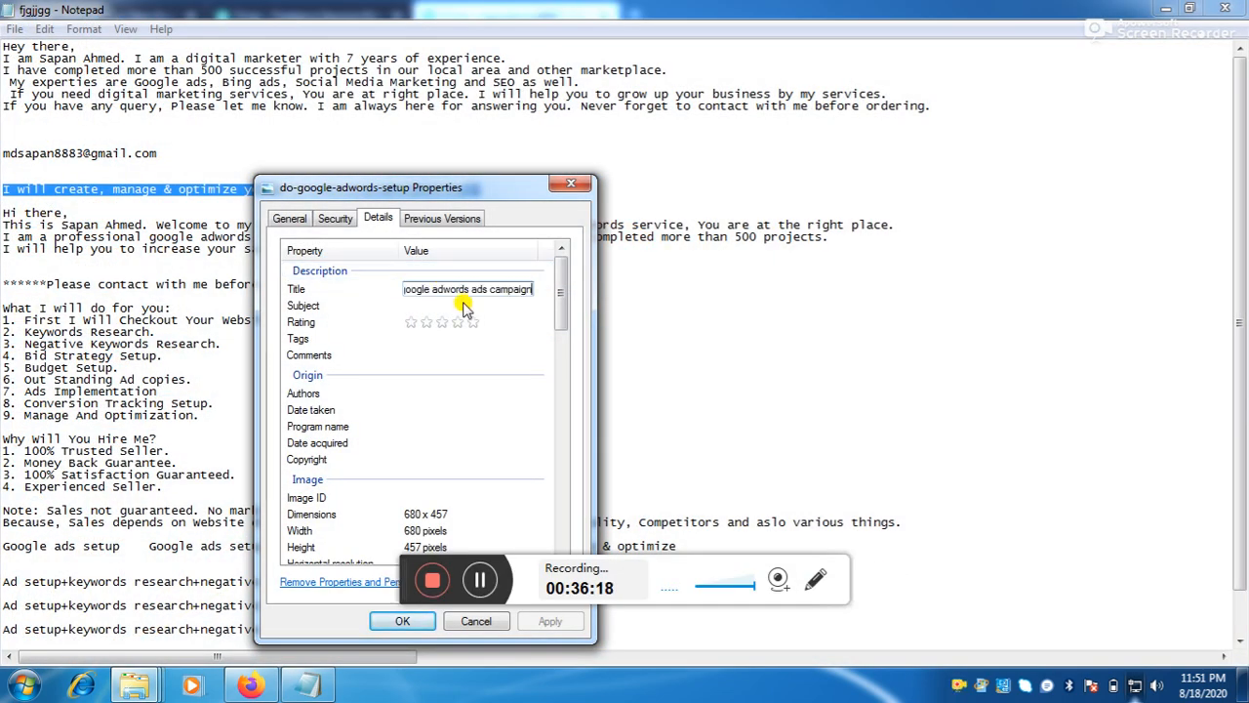
left_click(448, 305)
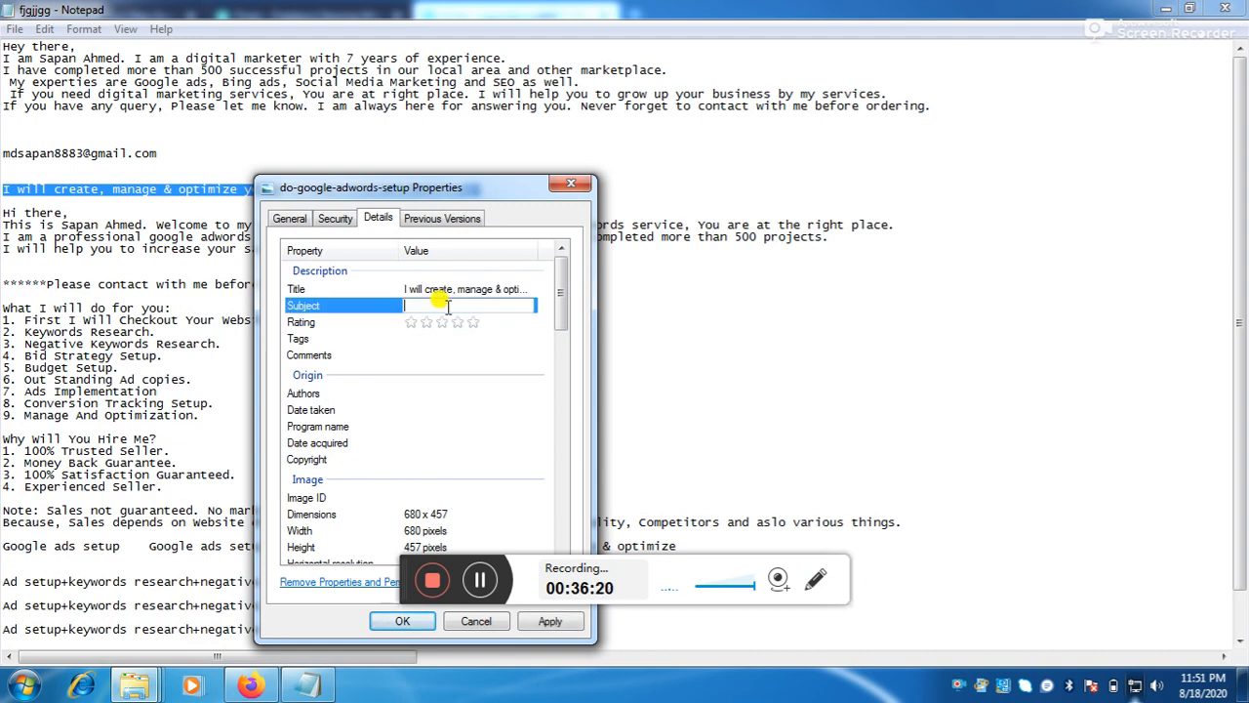
key("ctrl+v")
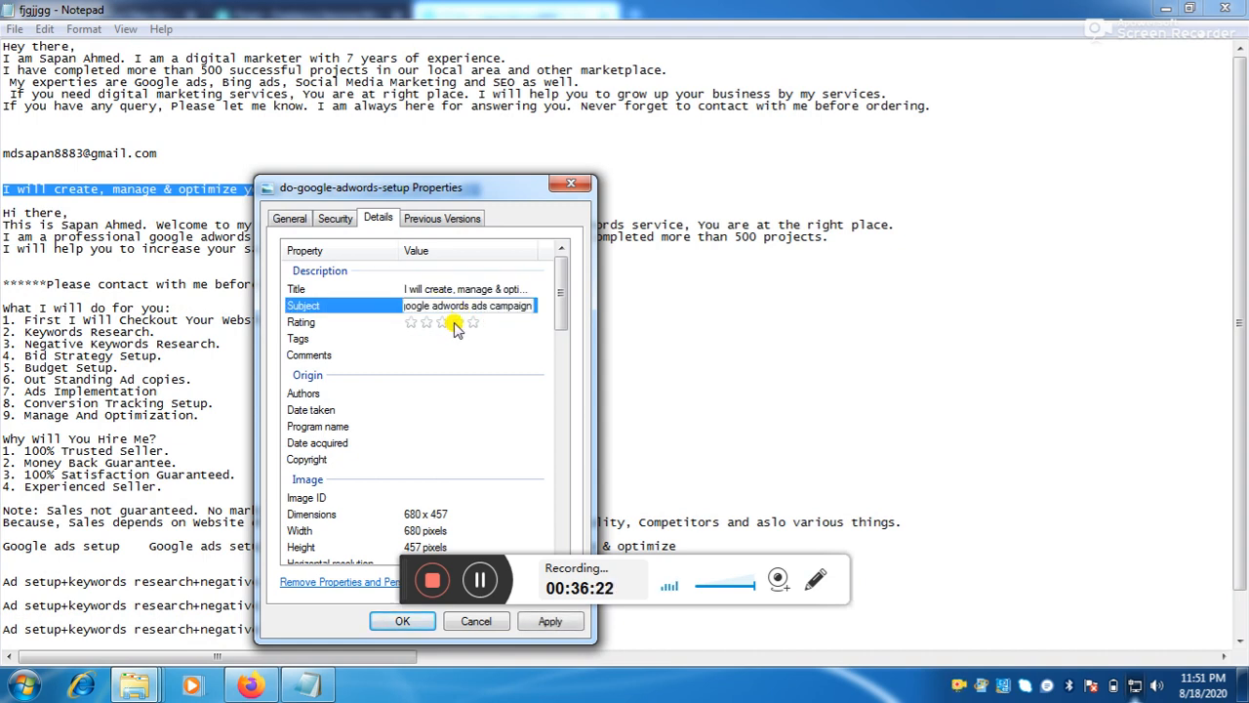
left_click(456, 326)
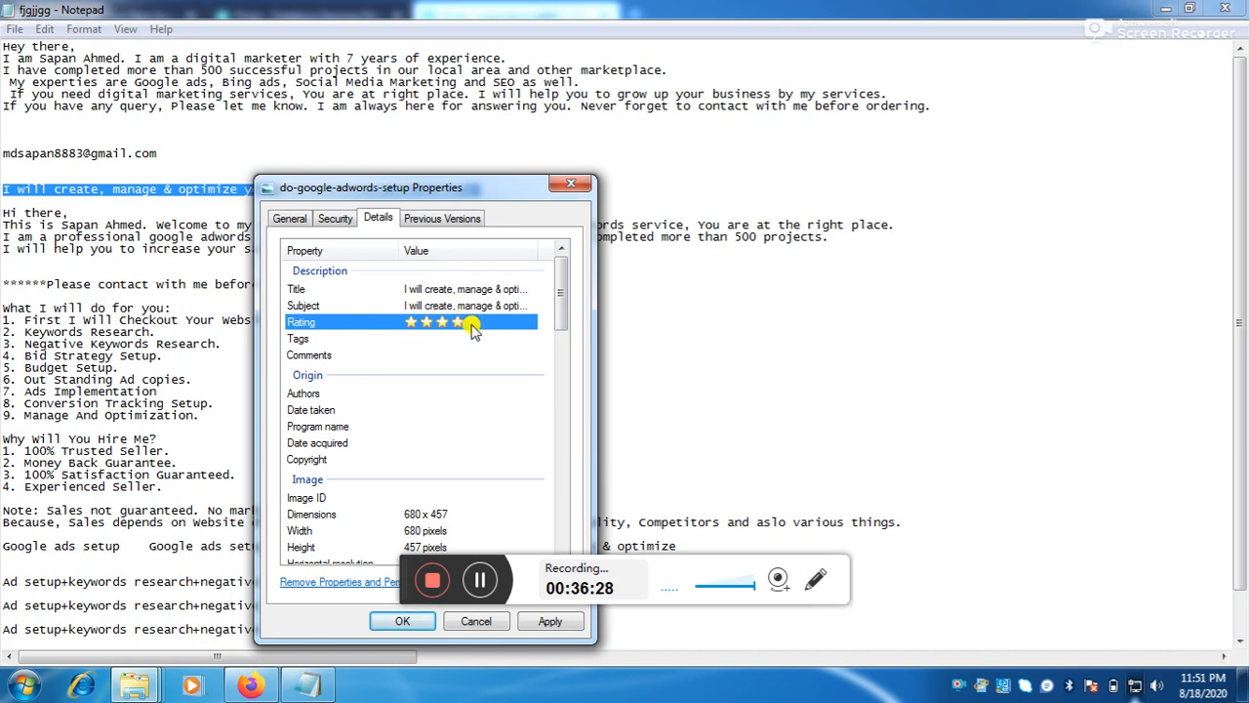
left_click(475, 322)
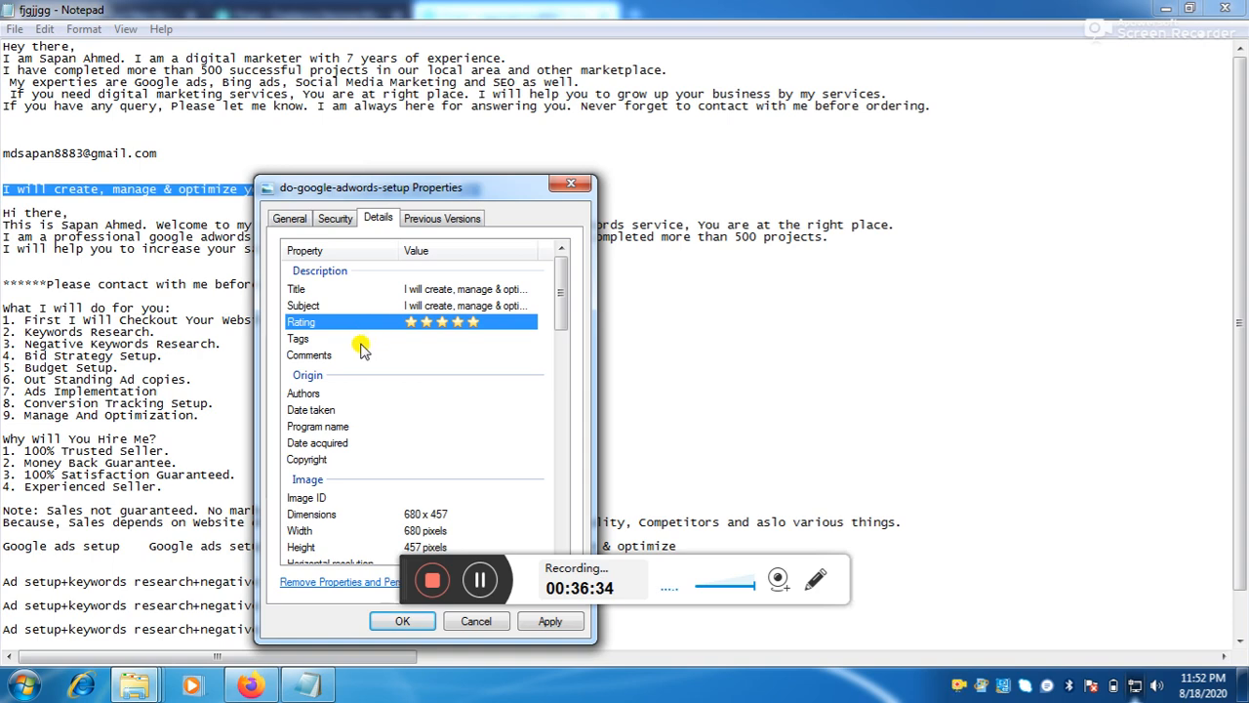
Step: Copy the tag line 'google adwords, google ads, google ads campaign, ppc campaign, ppc' from Notepad
left_click(310, 686)
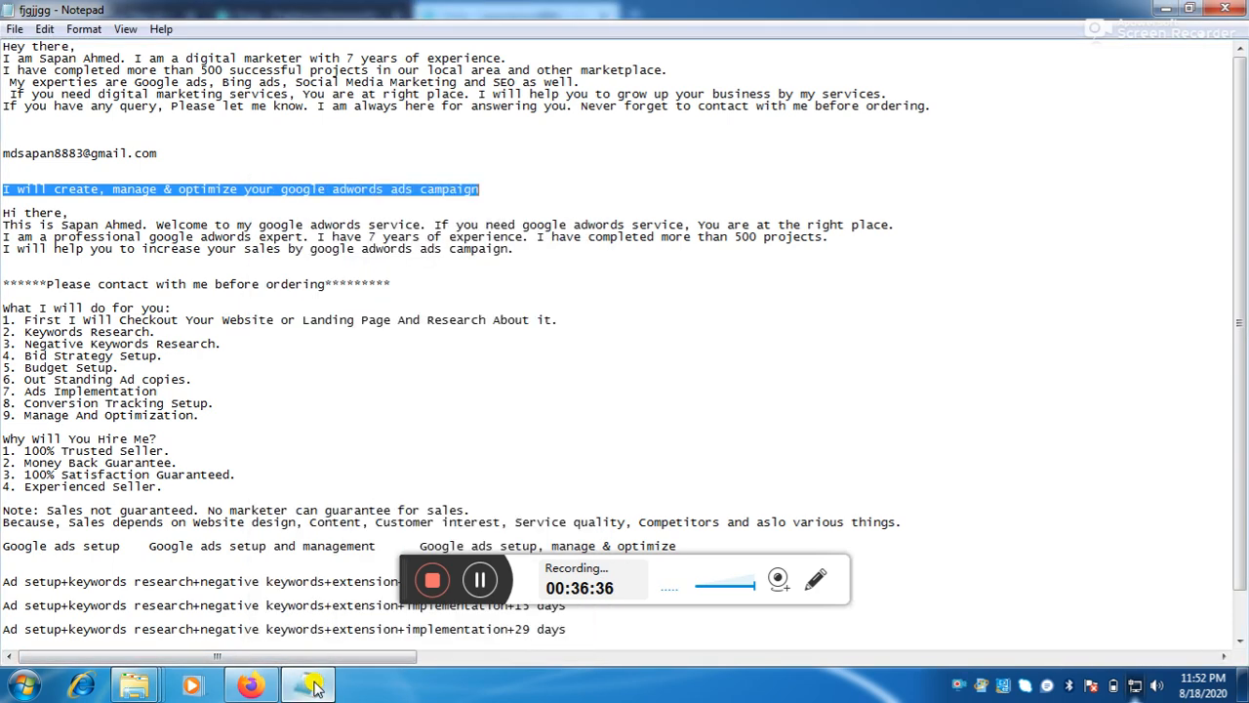
left_click_drag(1242, 341, 1242, 390)
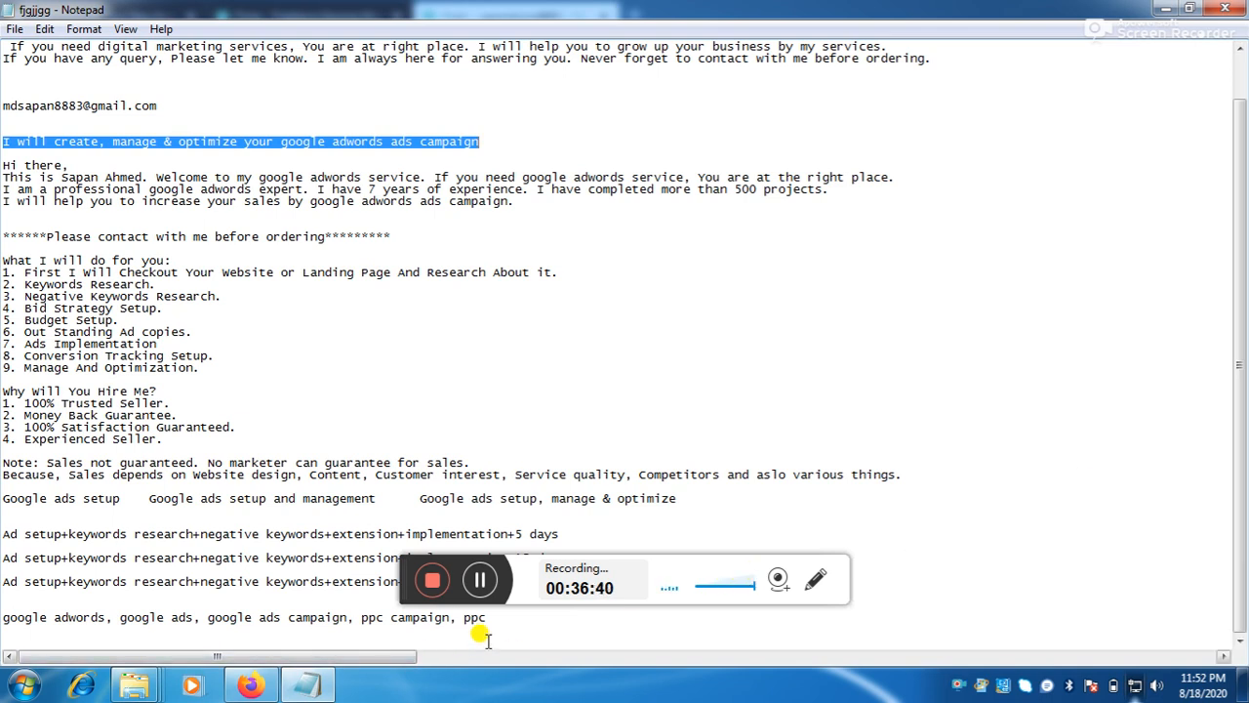
left_click_drag(486, 617, 3, 617)
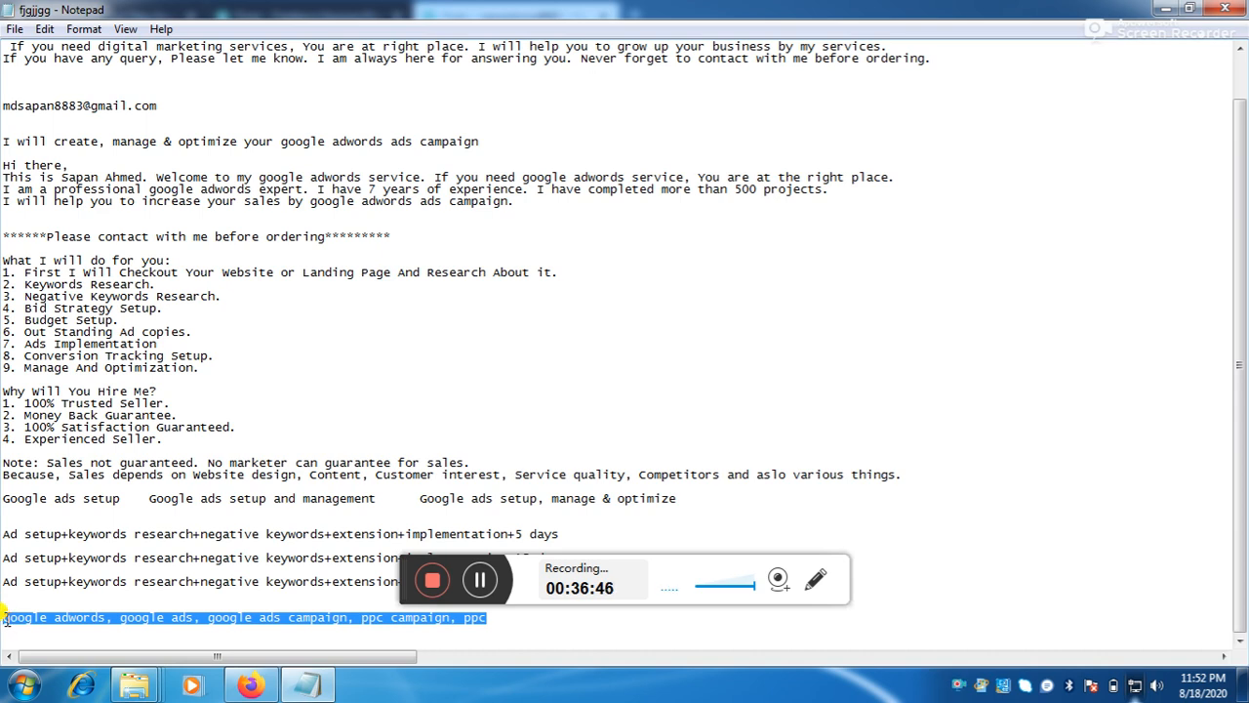
left_click(137, 688)
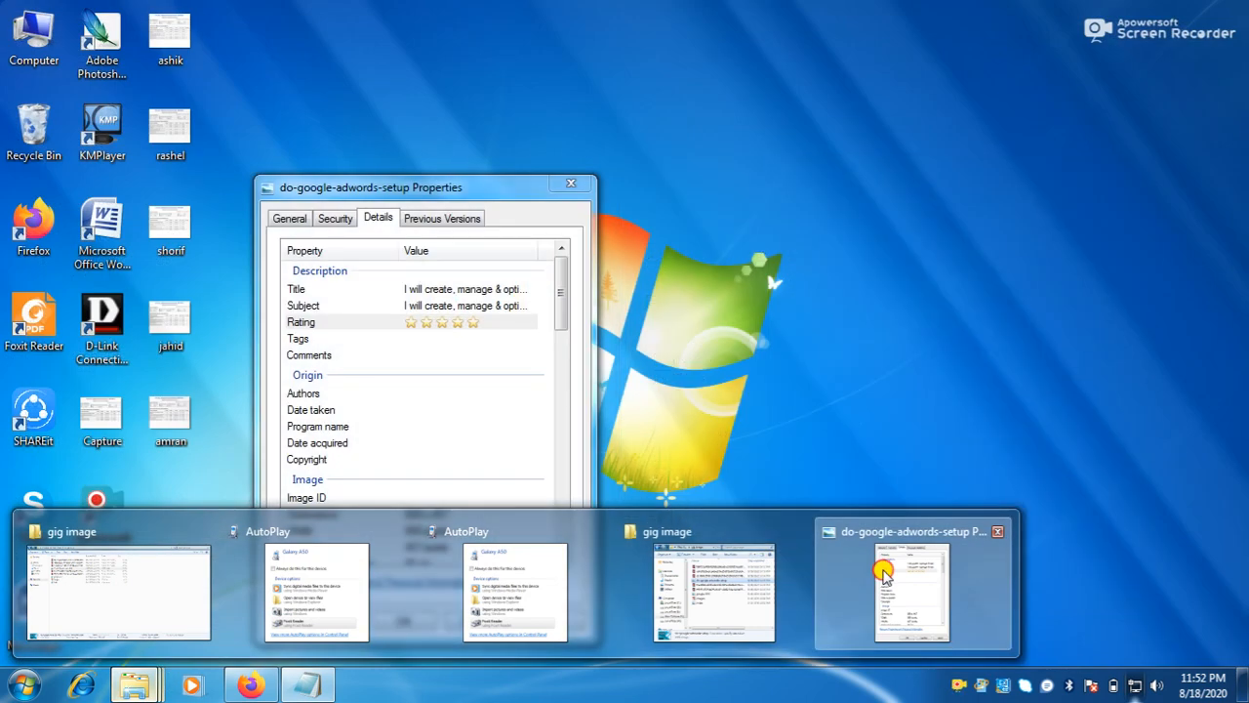
Step: Paste the keyword list into the image's Tags and Comments and apply with OK
left_click(881, 552)
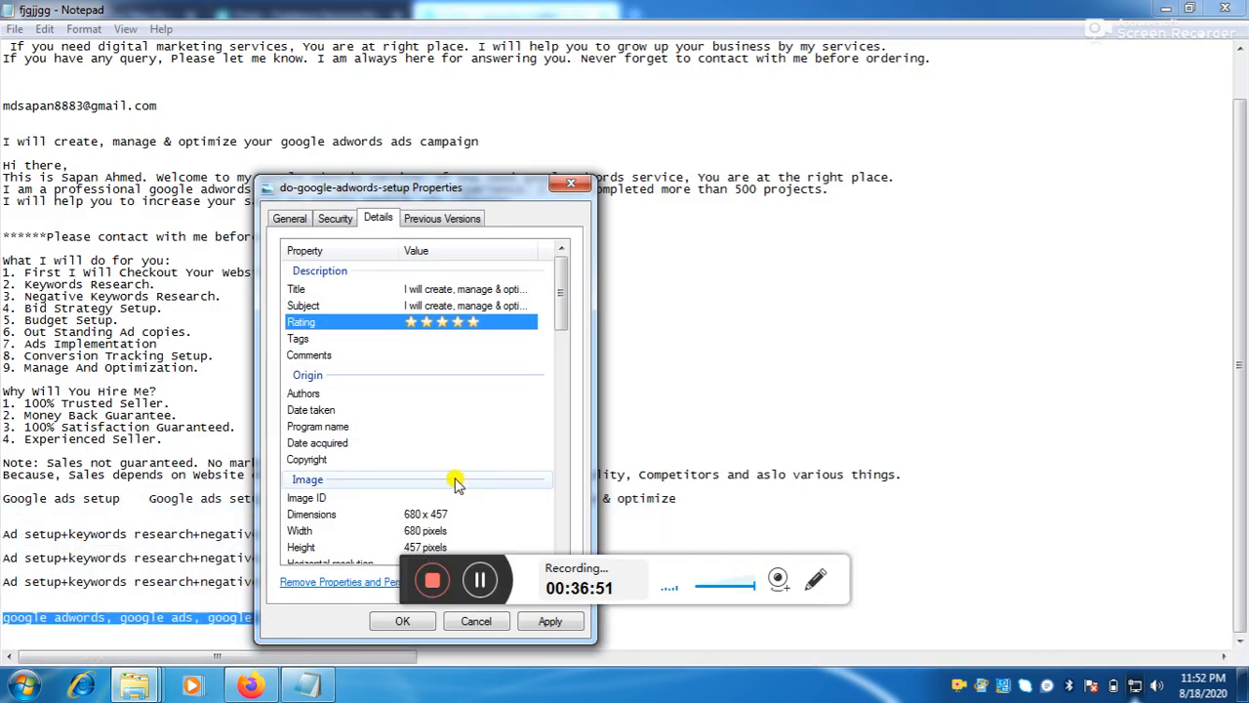
left_click(478, 340)
type("google adwords, google ads, google ads campaign, ppc campaign, ppc")
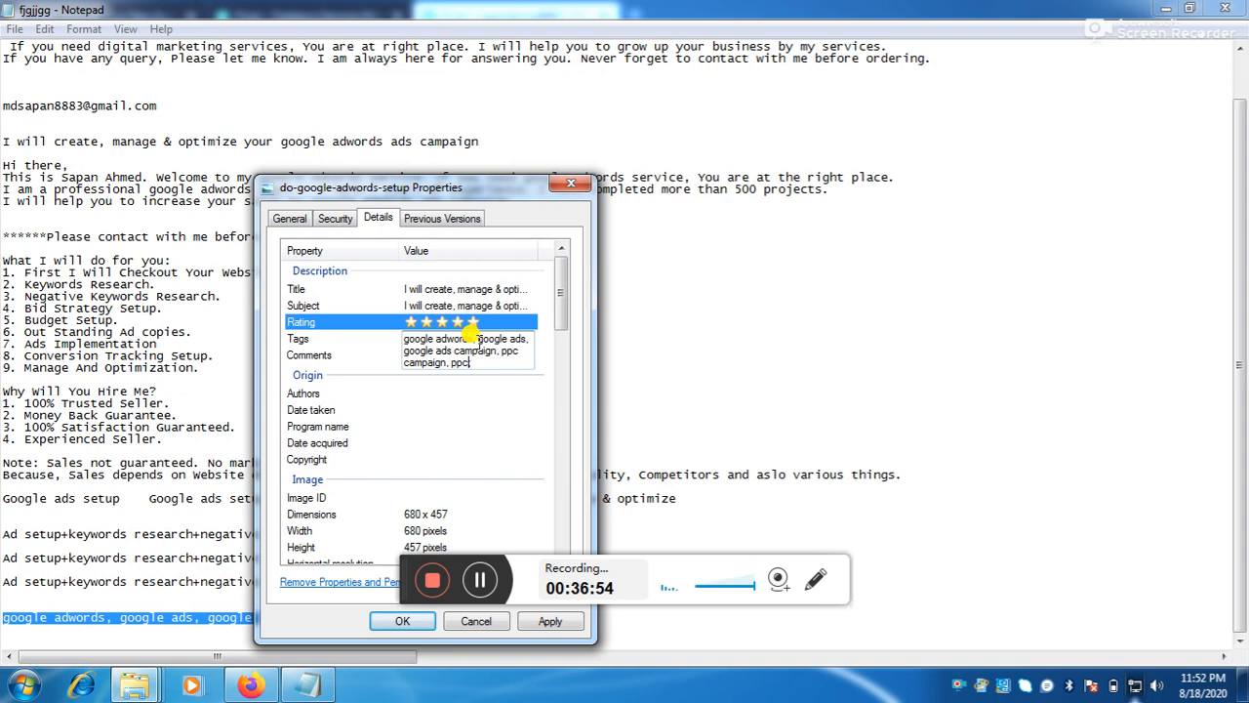
left_click(383, 354)
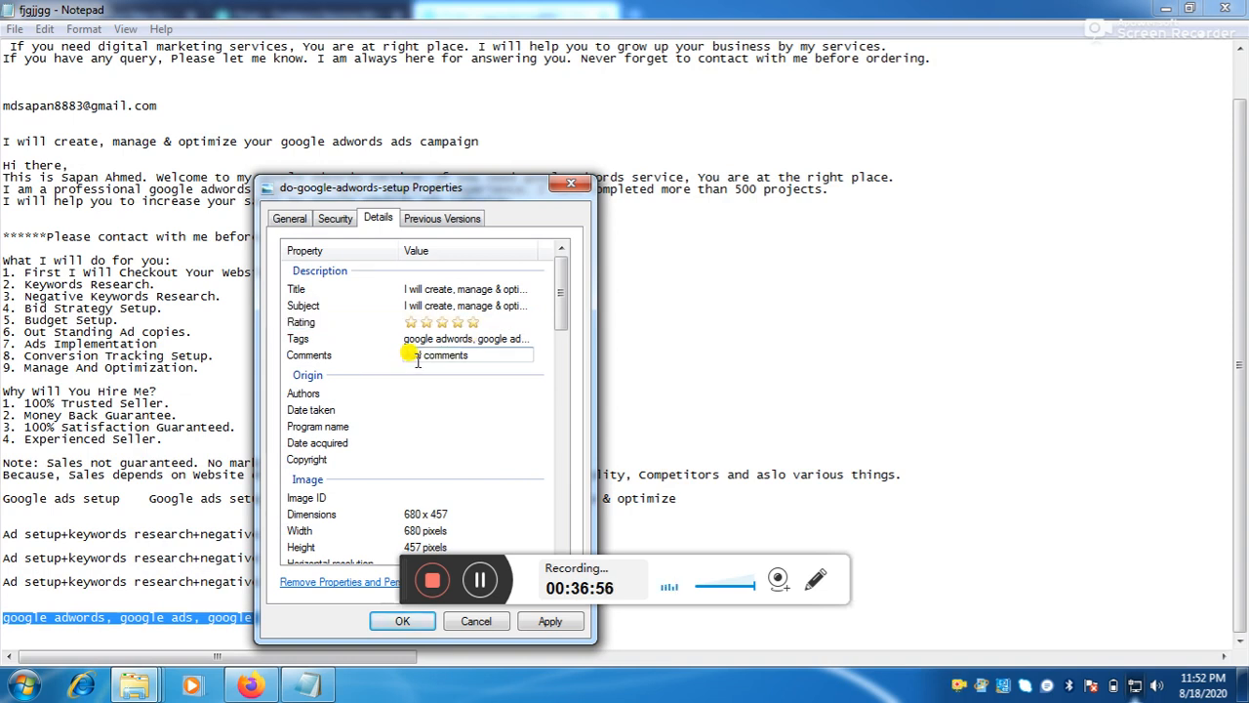
left_click(417, 357)
type("google adwords, google ads, google ads campaign, ppc campaign, ppc")
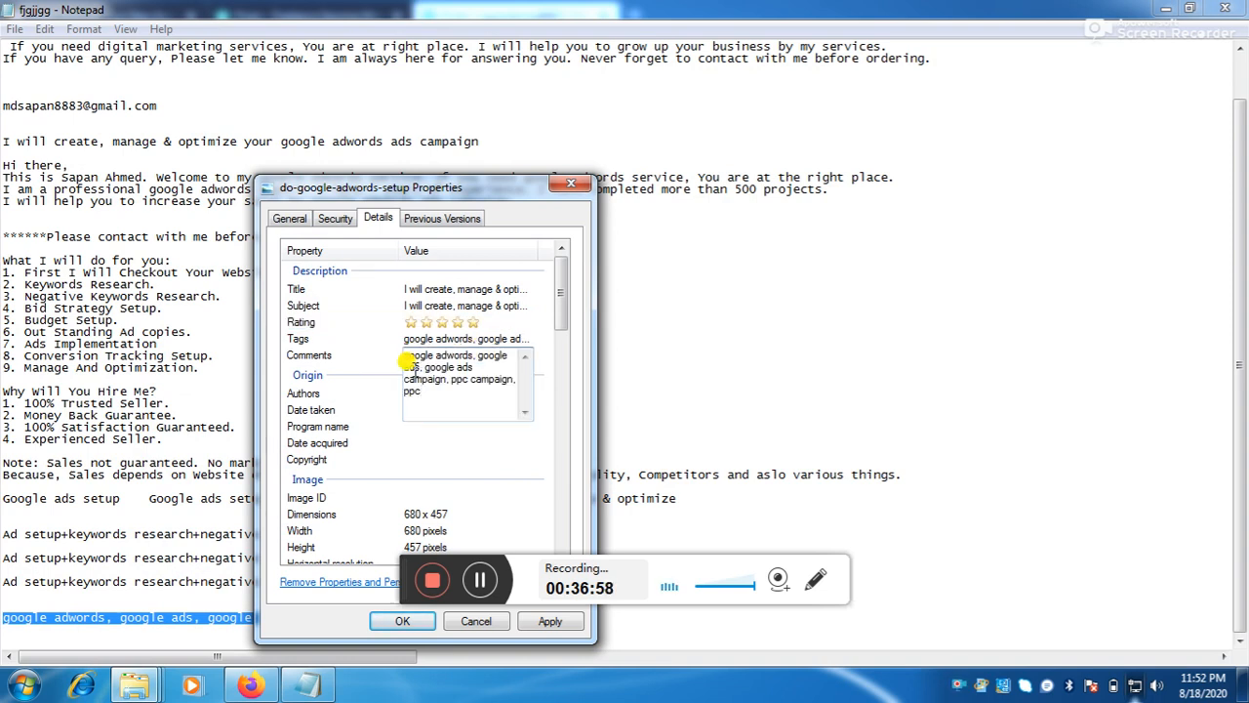
left_click(402, 625)
left_click(479, 580)
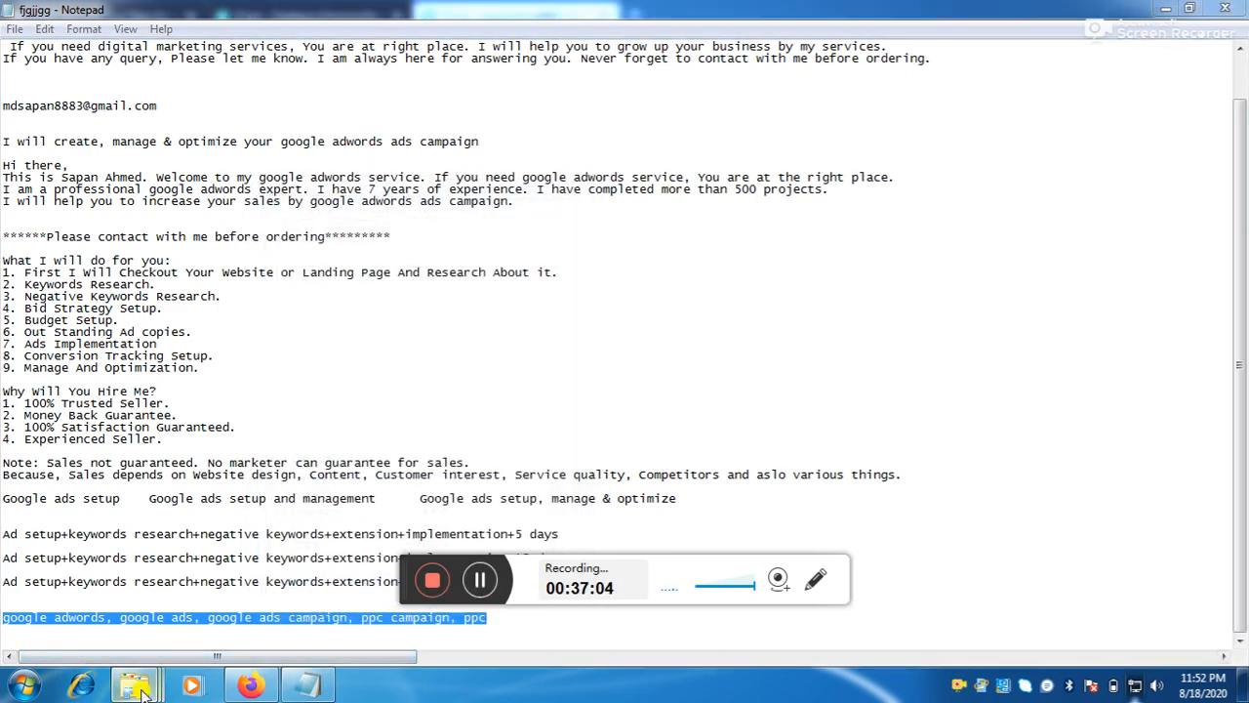
Step: Reopen do-google-adwords-setup's Properties to check the saved Details, then view the General tab
mouse_move(144, 691)
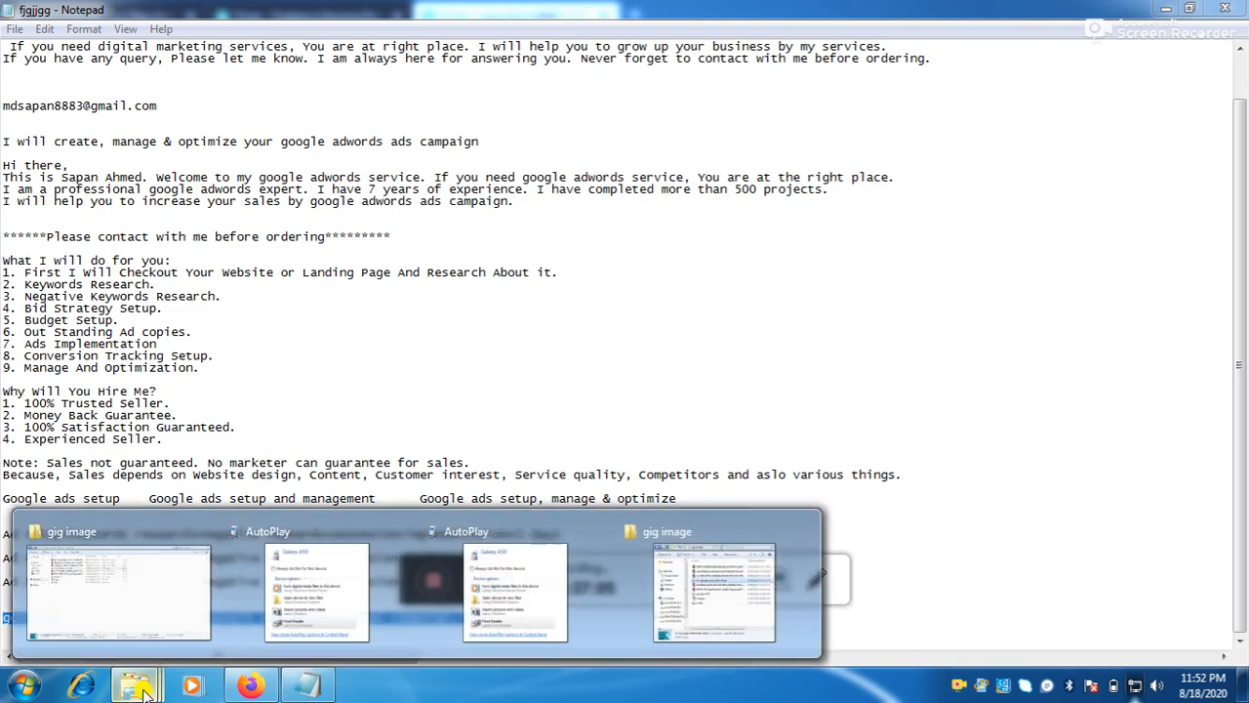
left_click(176, 607)
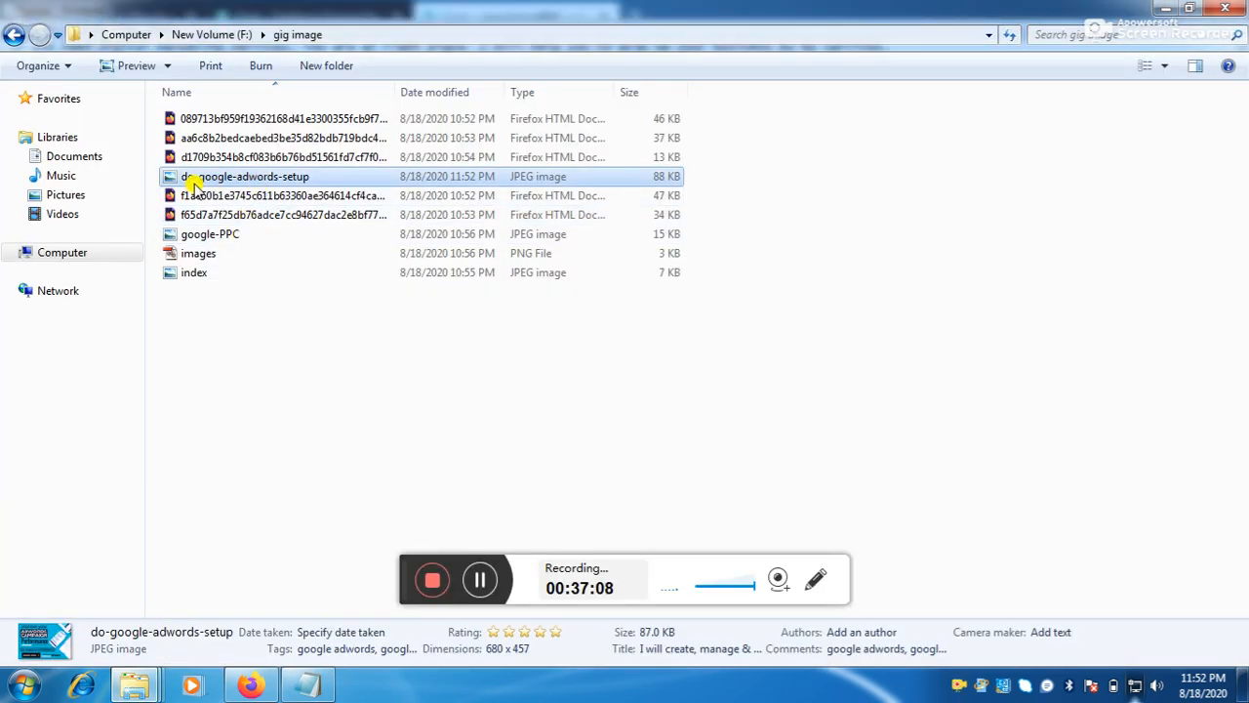
right_click(263, 183)
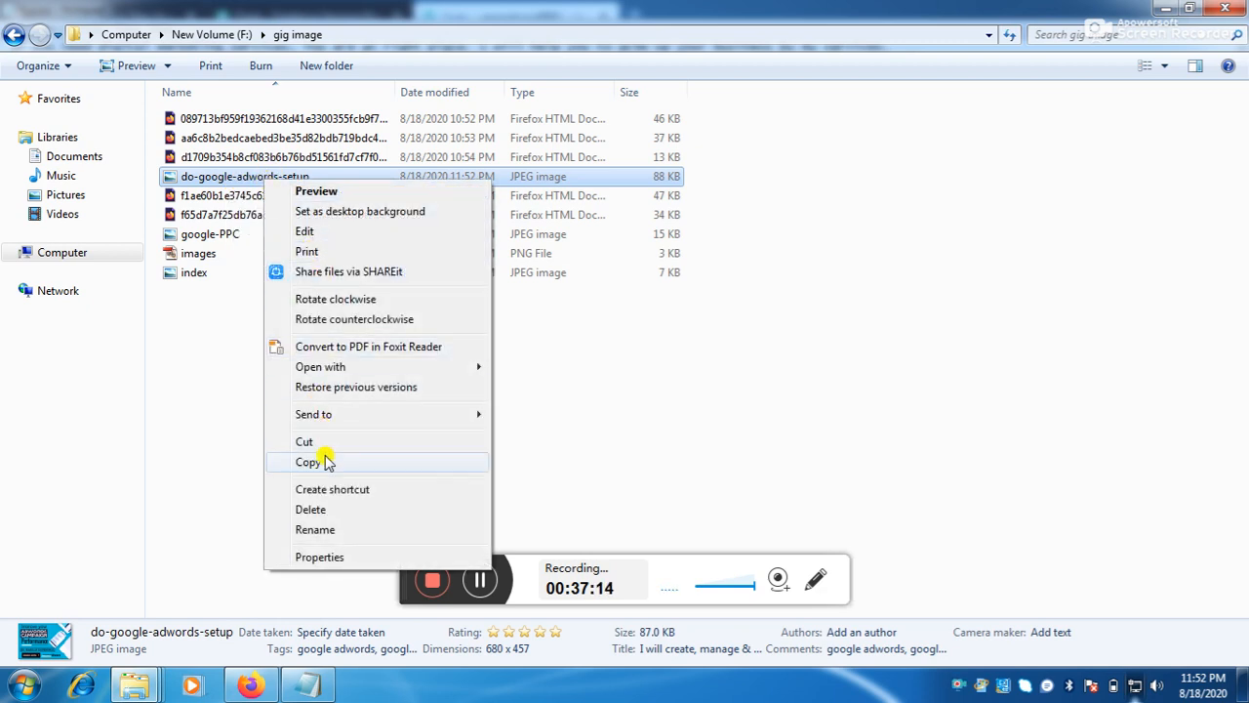
left_click(322, 557)
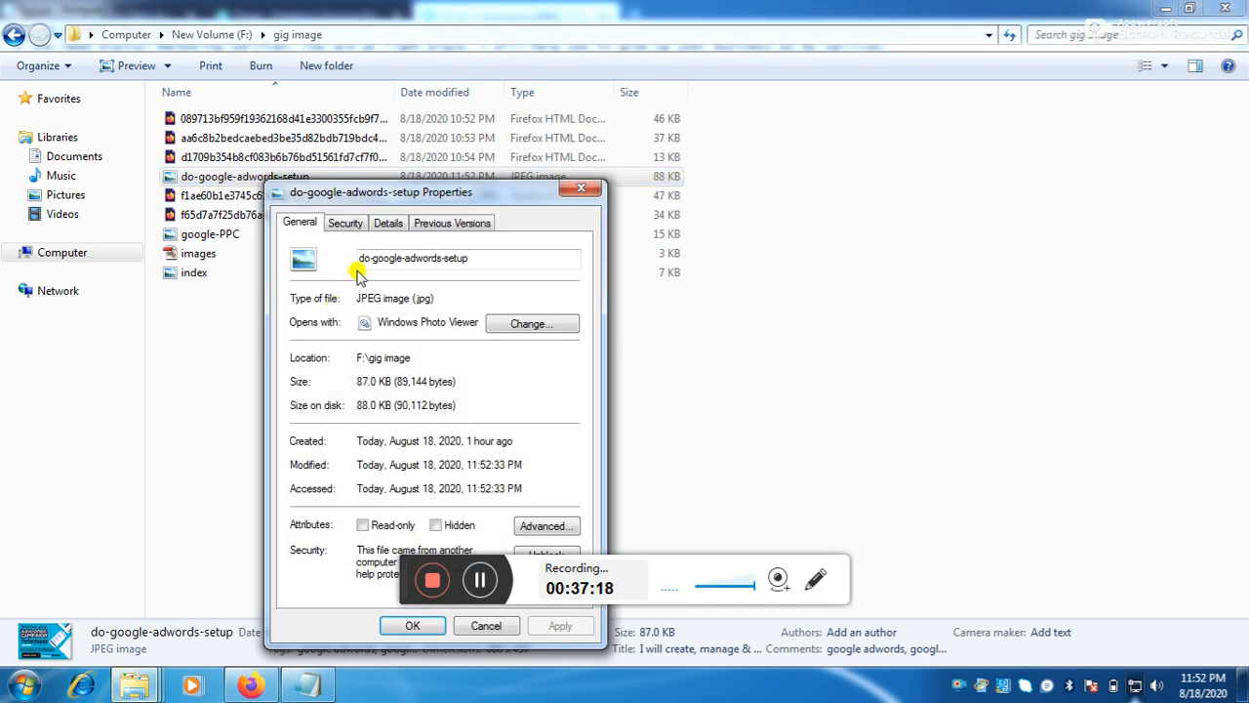
left_click(389, 224)
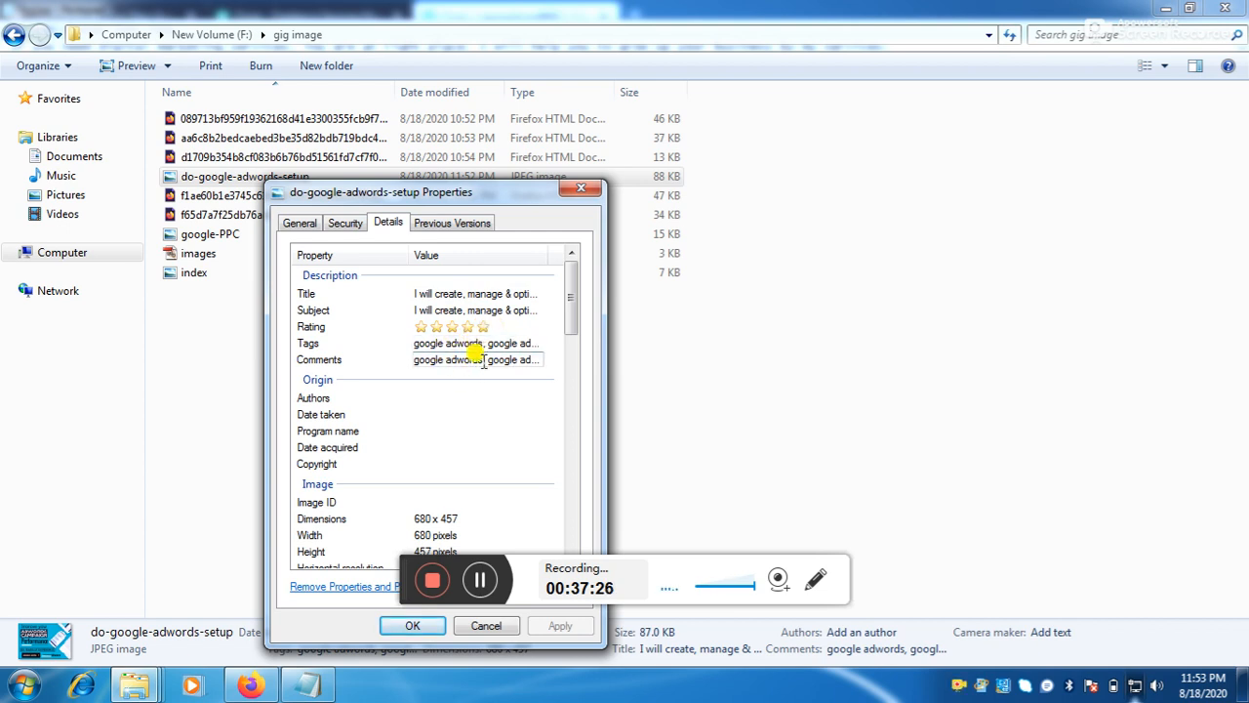
left_click(302, 224)
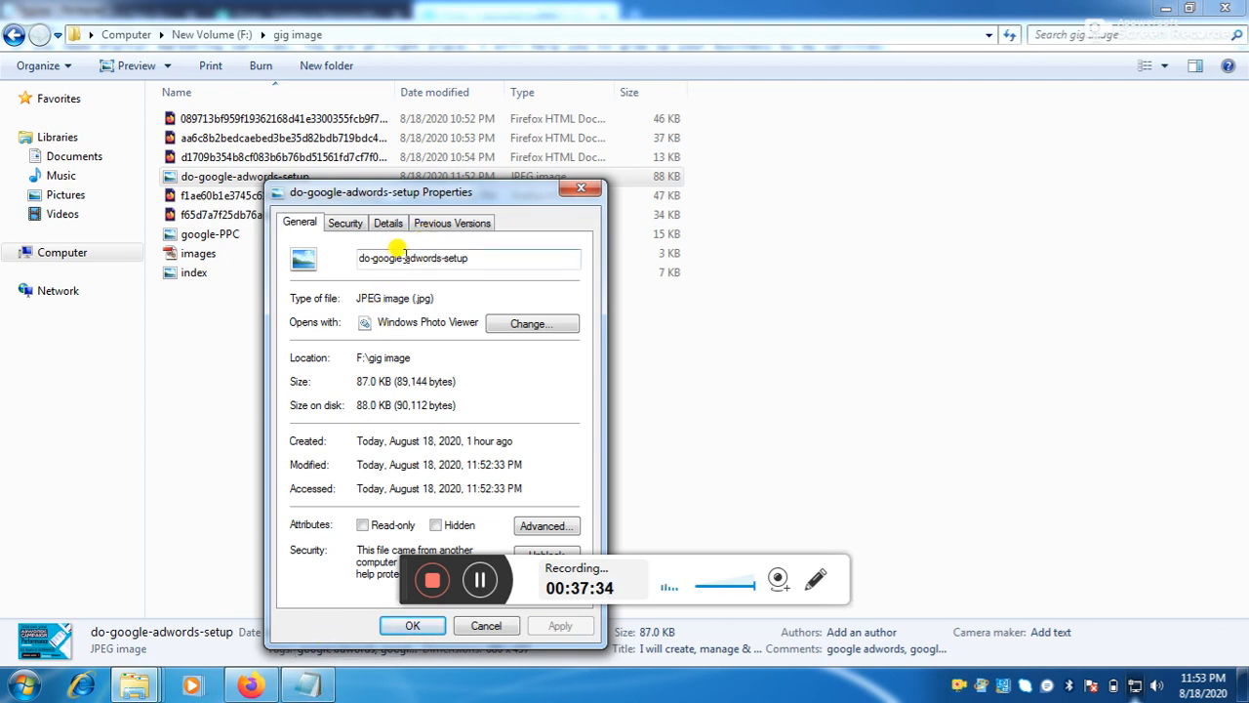
left_click(308, 687)
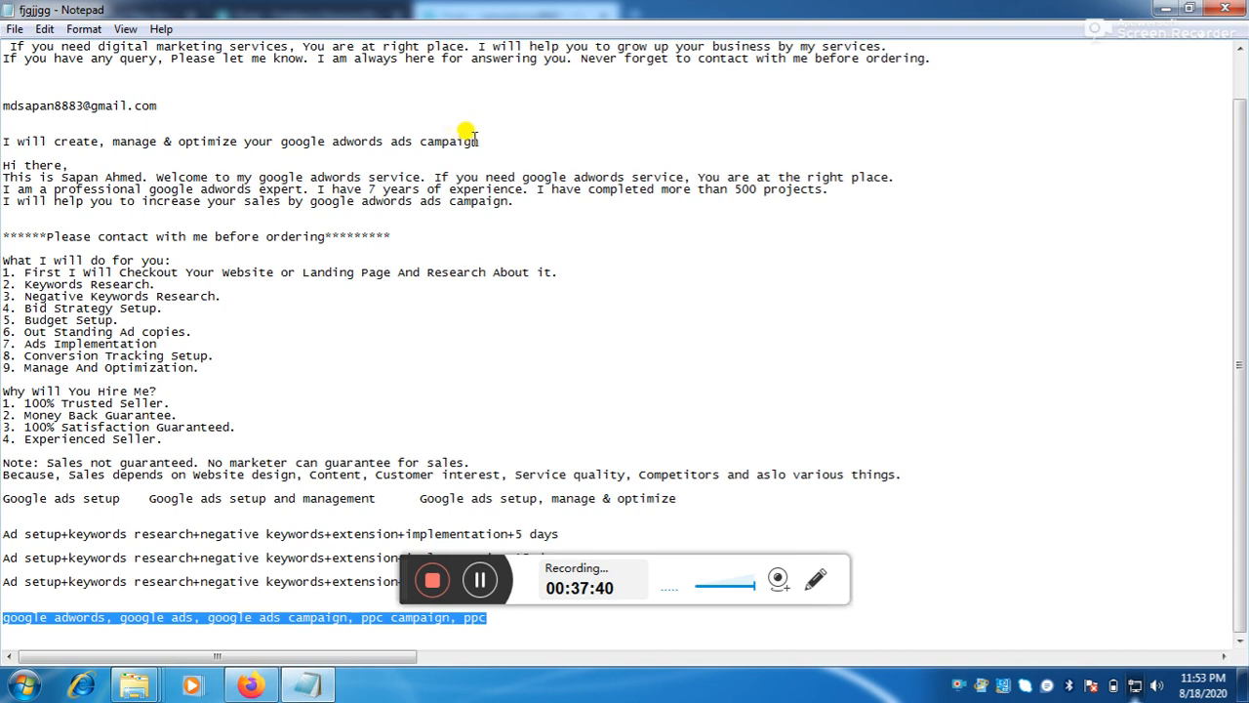
Step: Rename the image file to the copied gig headline in its Properties and close the dialog
left_click_drag(481, 141, 88, 143)
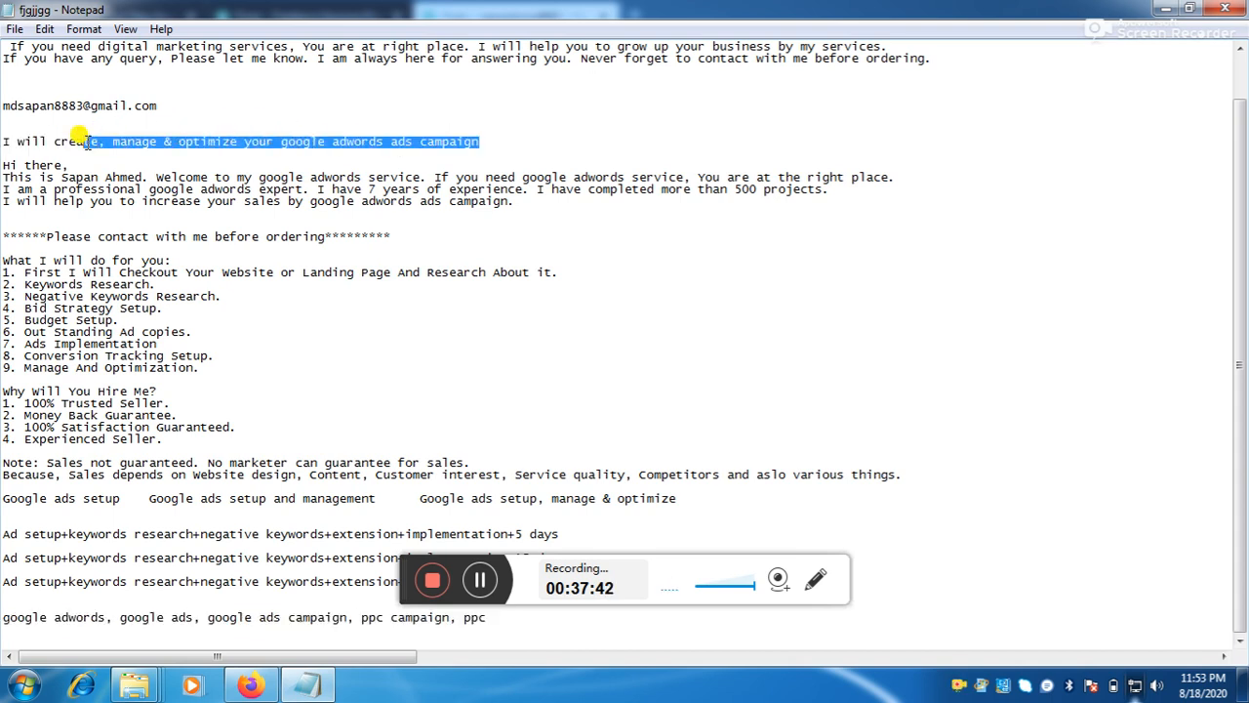
left_click(4, 142)
left_click(504, 134, "shift")
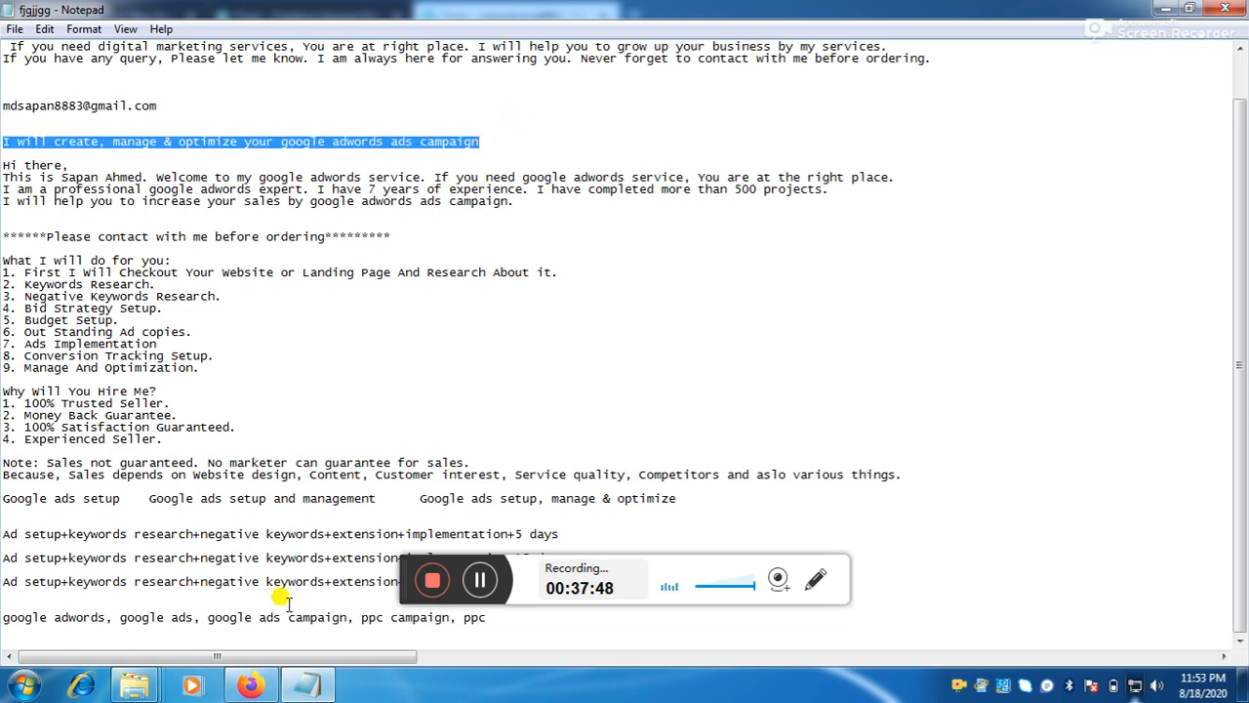
mouse_move(136, 688)
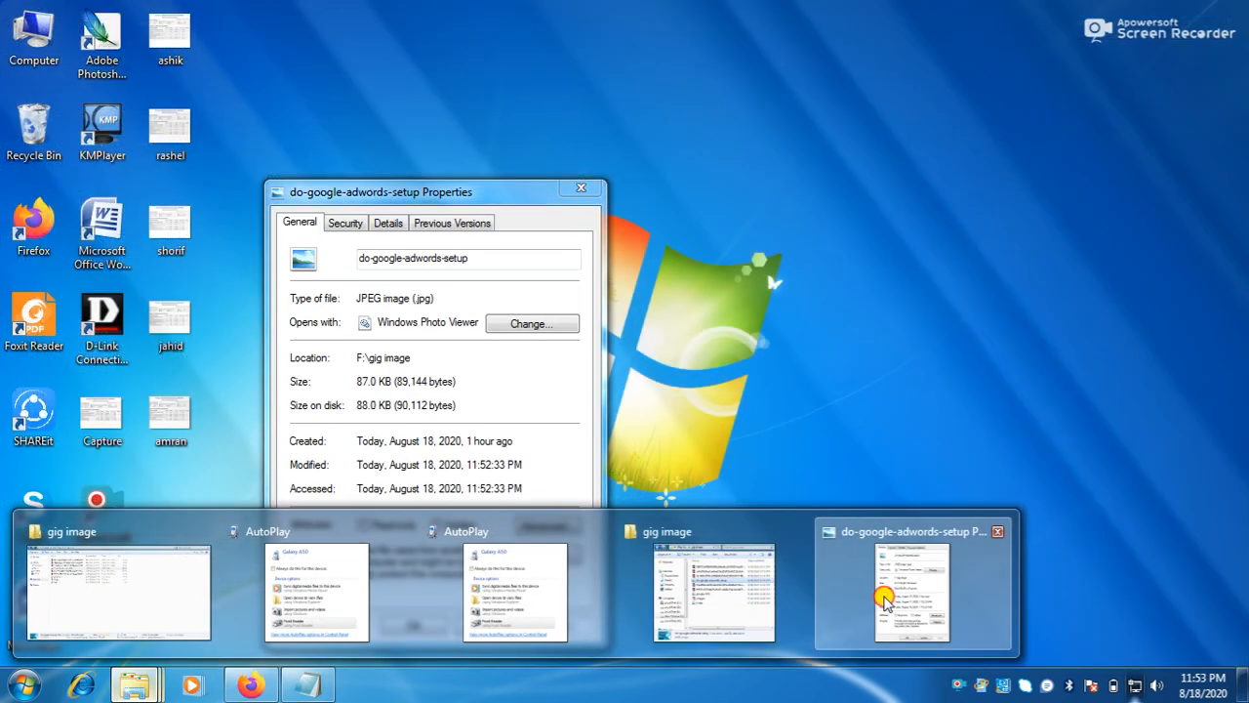
left_click(883, 601)
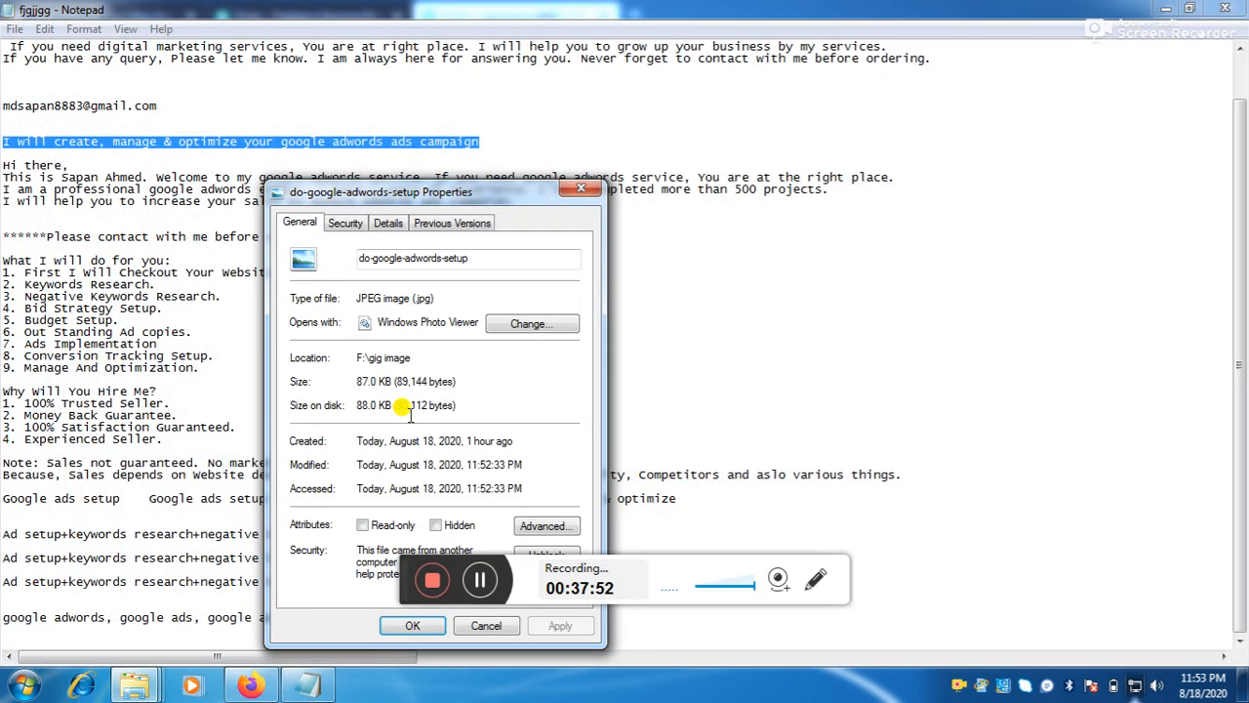
left_click_drag(470, 258, 343, 266)
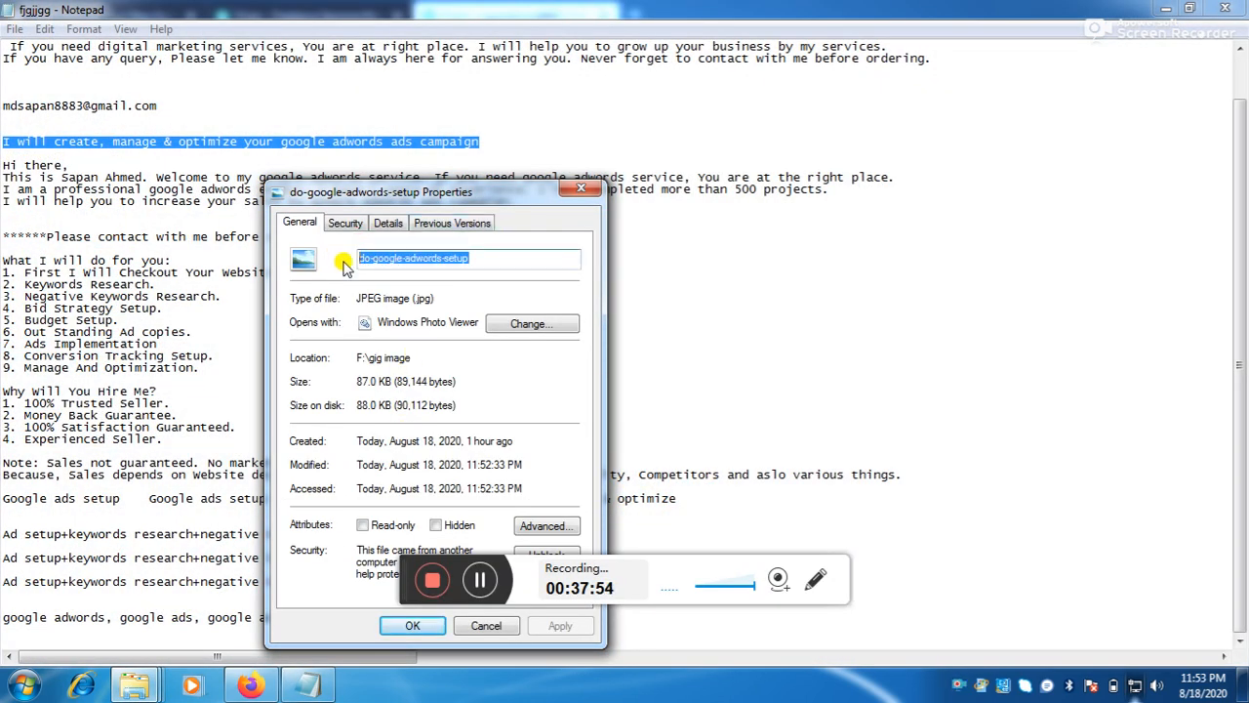
key("ctrl+v")
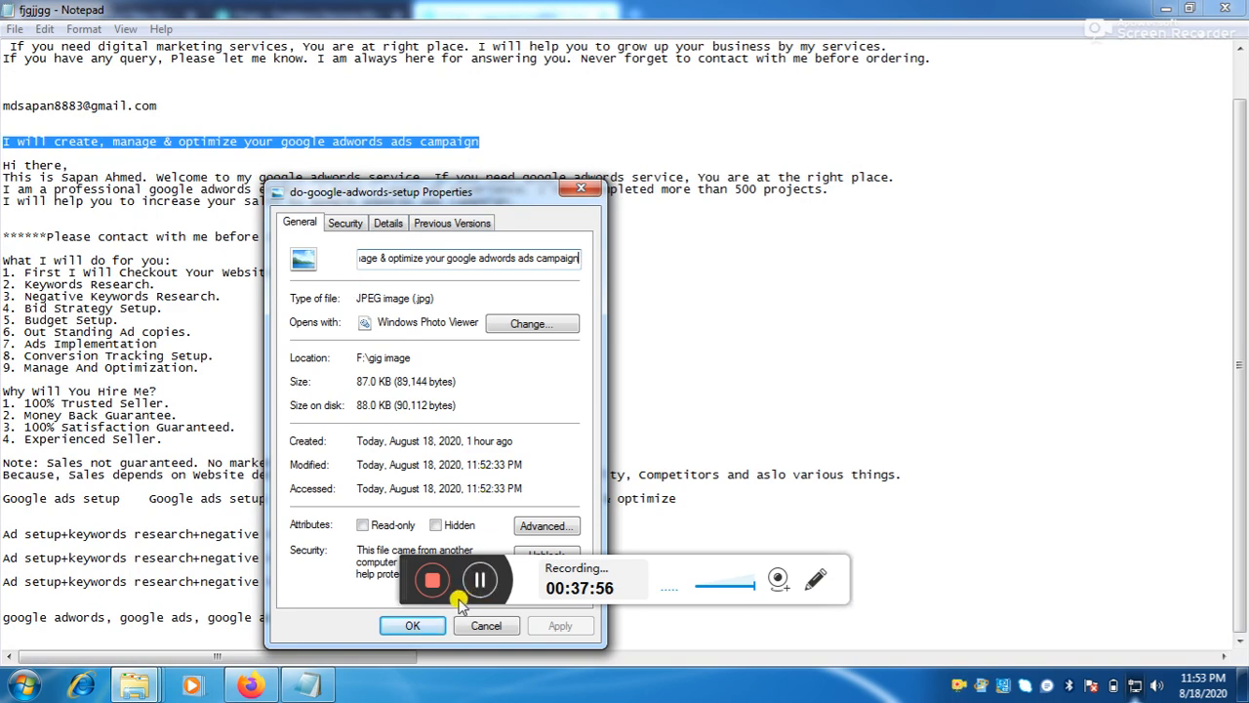
left_click(415, 625)
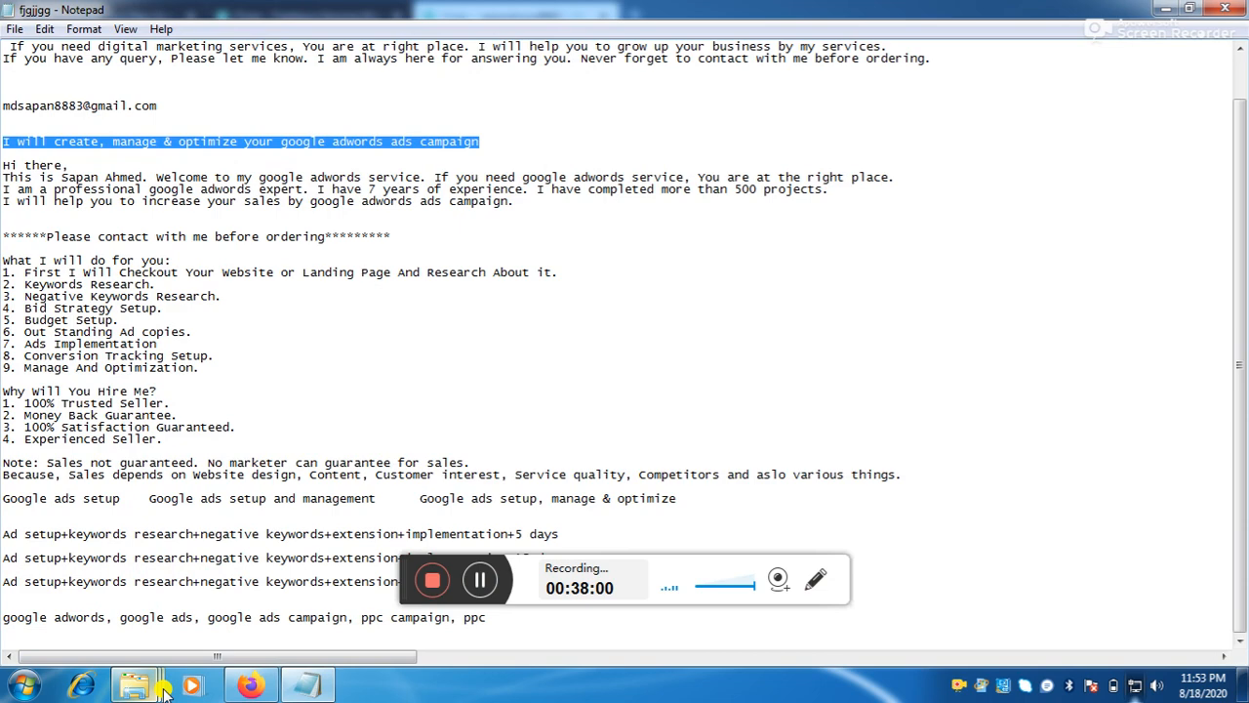
Step: Return from the gig image folder to the Fiverr gig editor's empty Gig Photos section
mouse_move(161, 688)
left_click(154, 595)
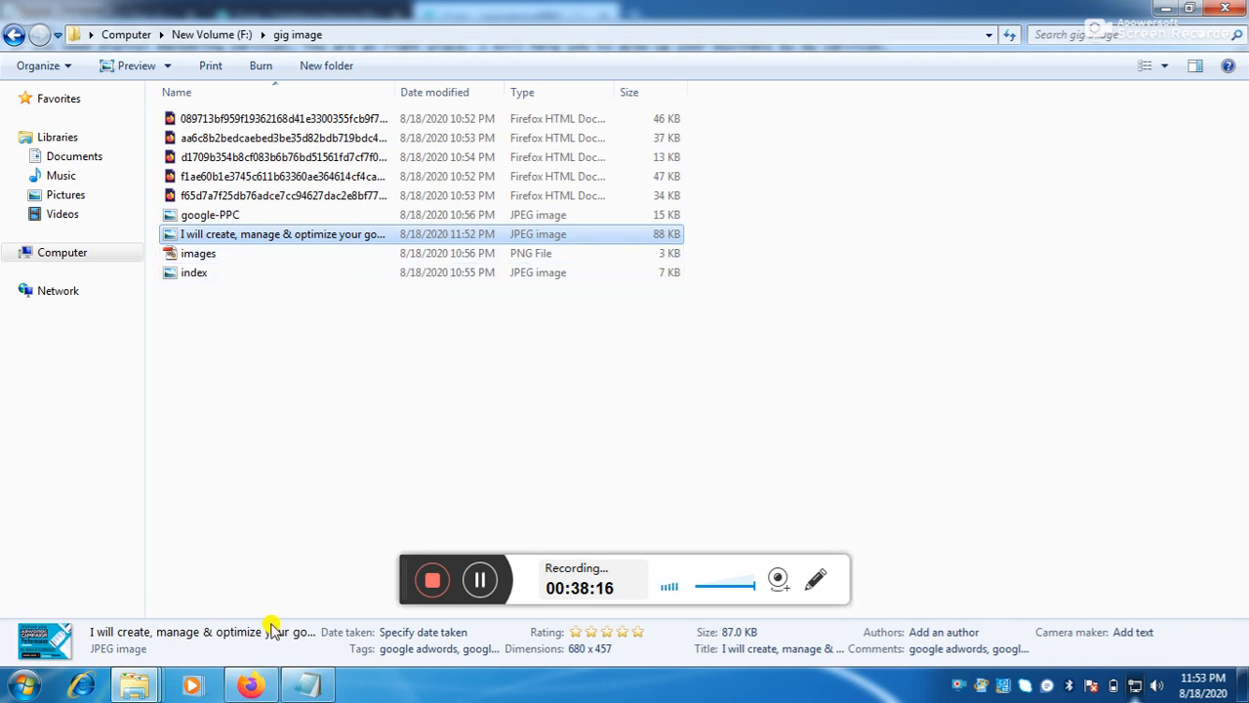
left_click(251, 686)
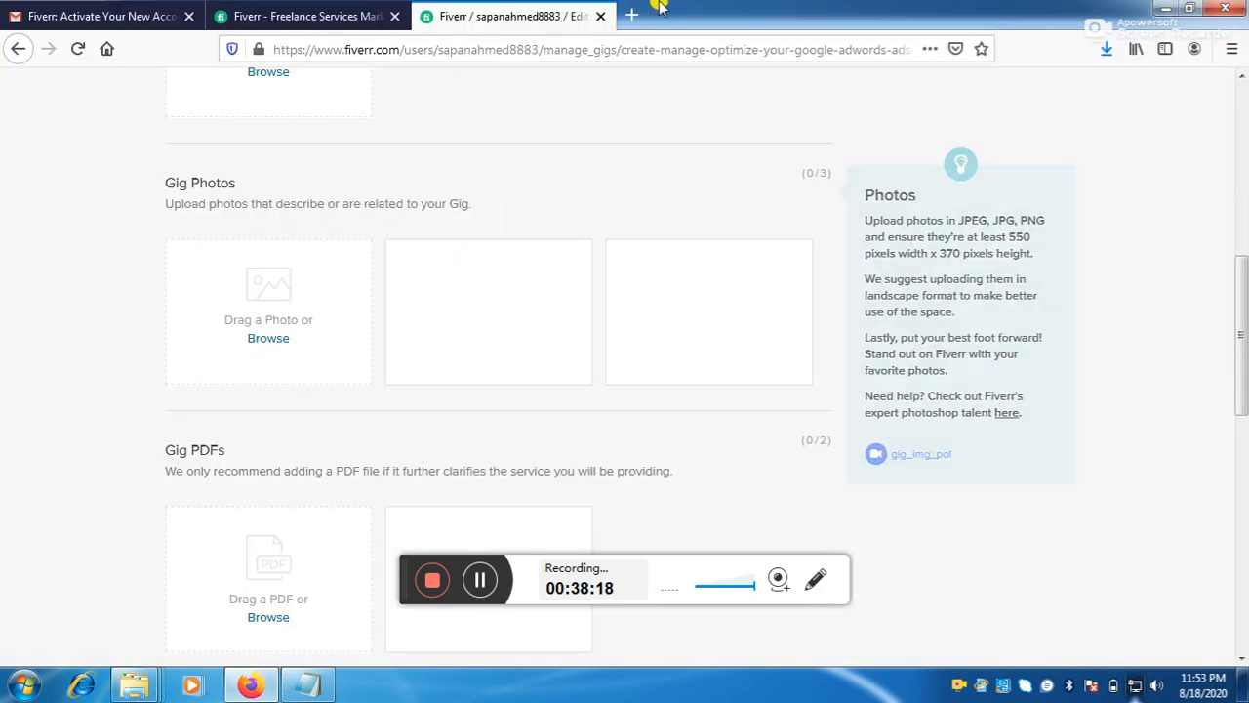
left_click(631, 16)
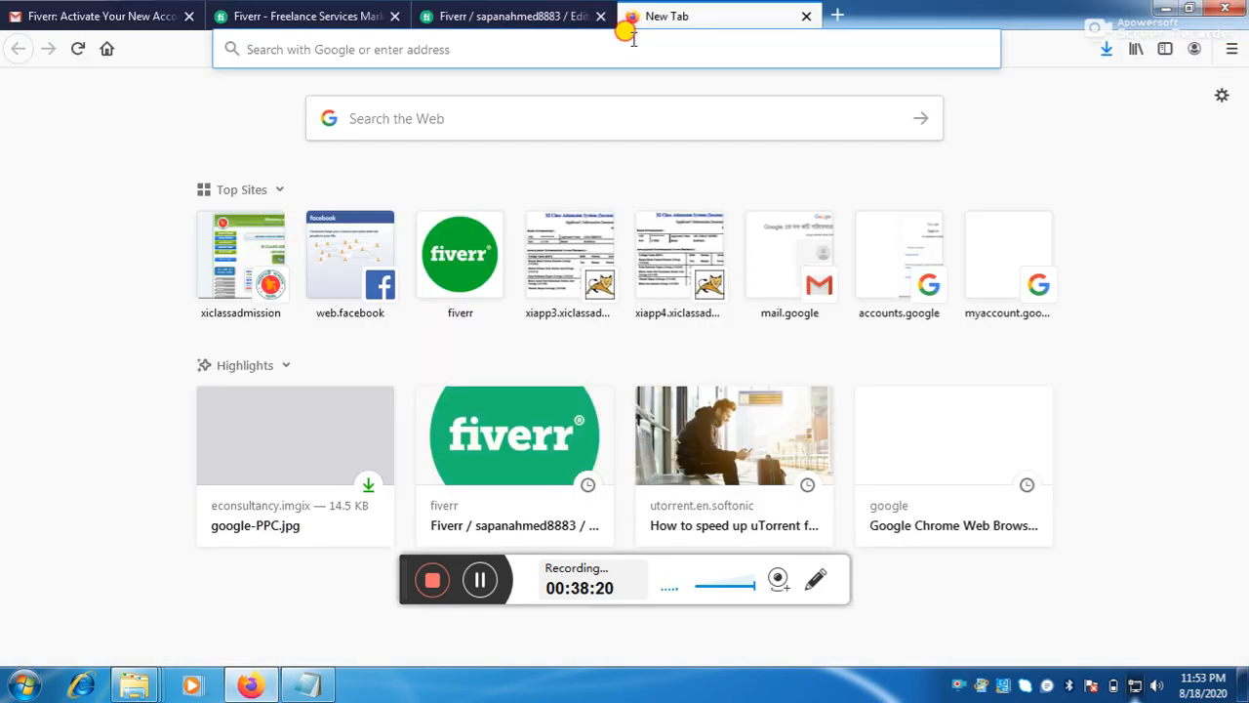
left_click(634, 39)
type("n")
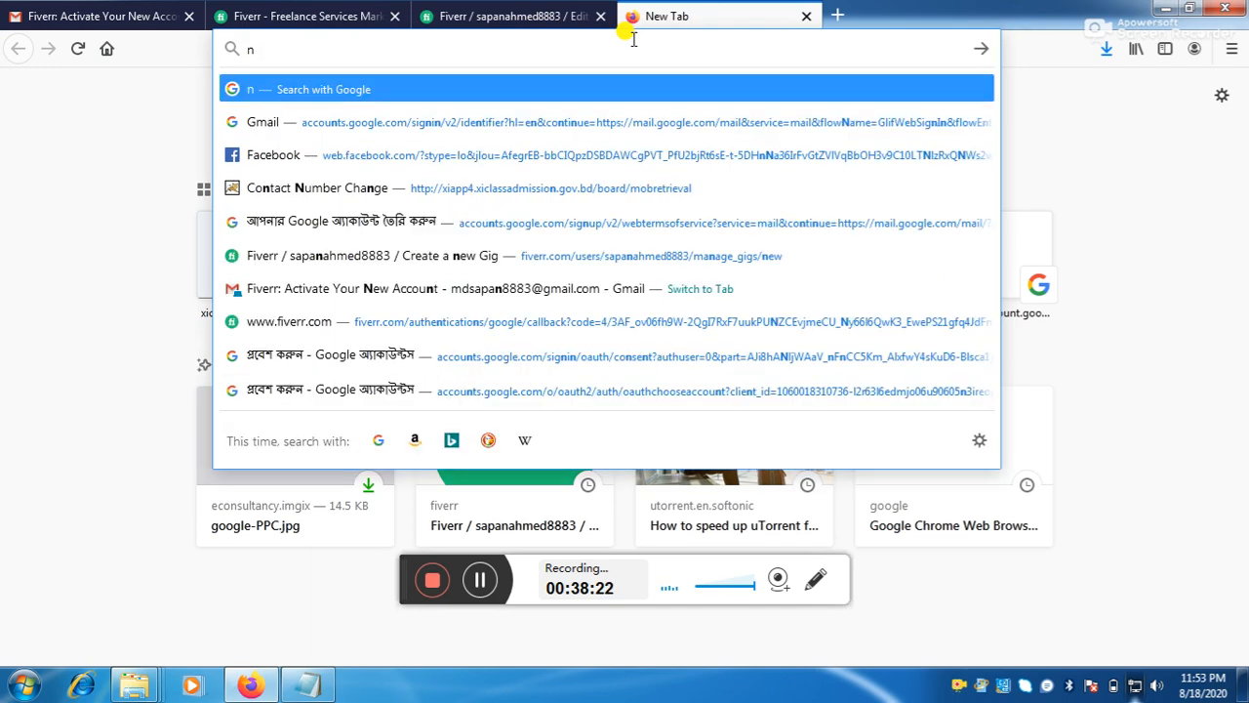
type(" rashed")
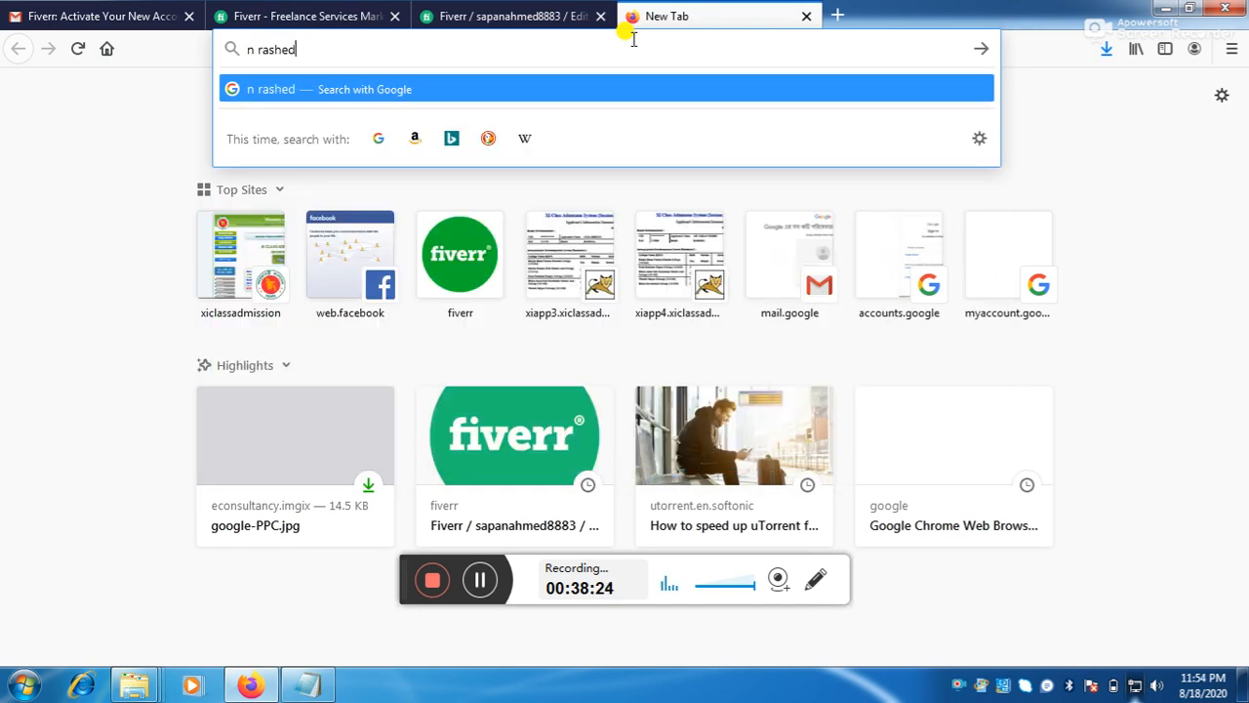
key("Return")
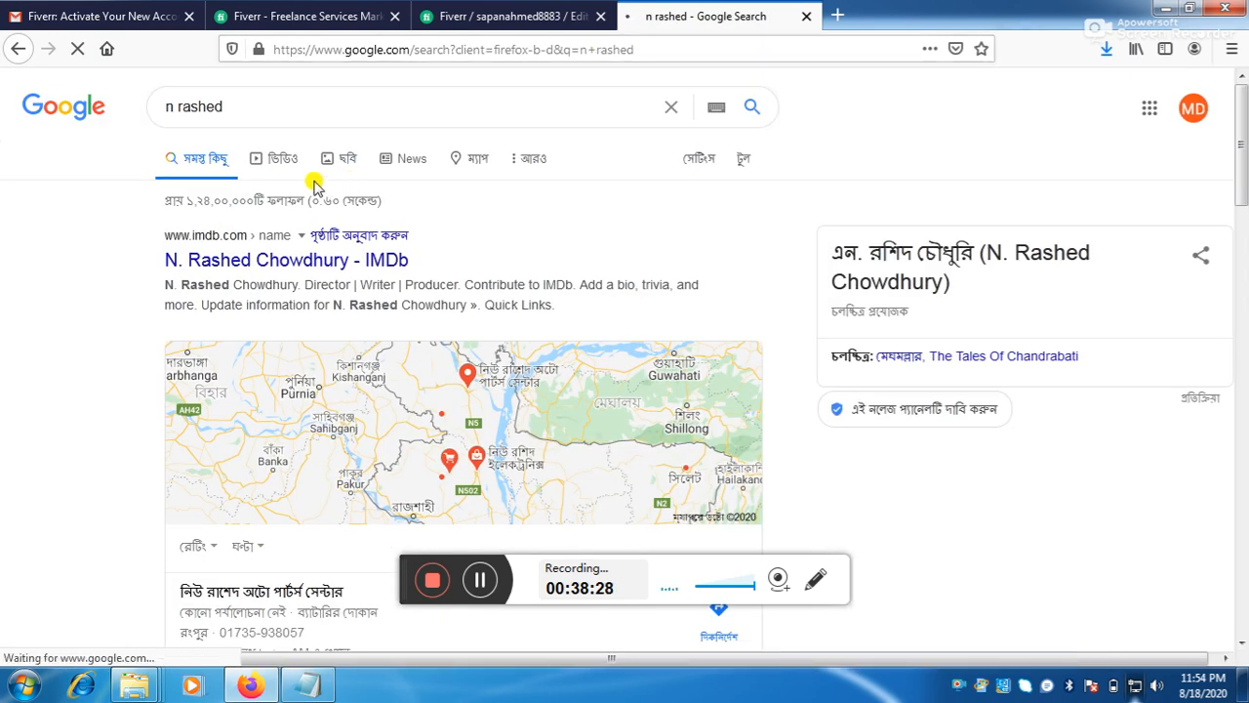
left_click(344, 162)
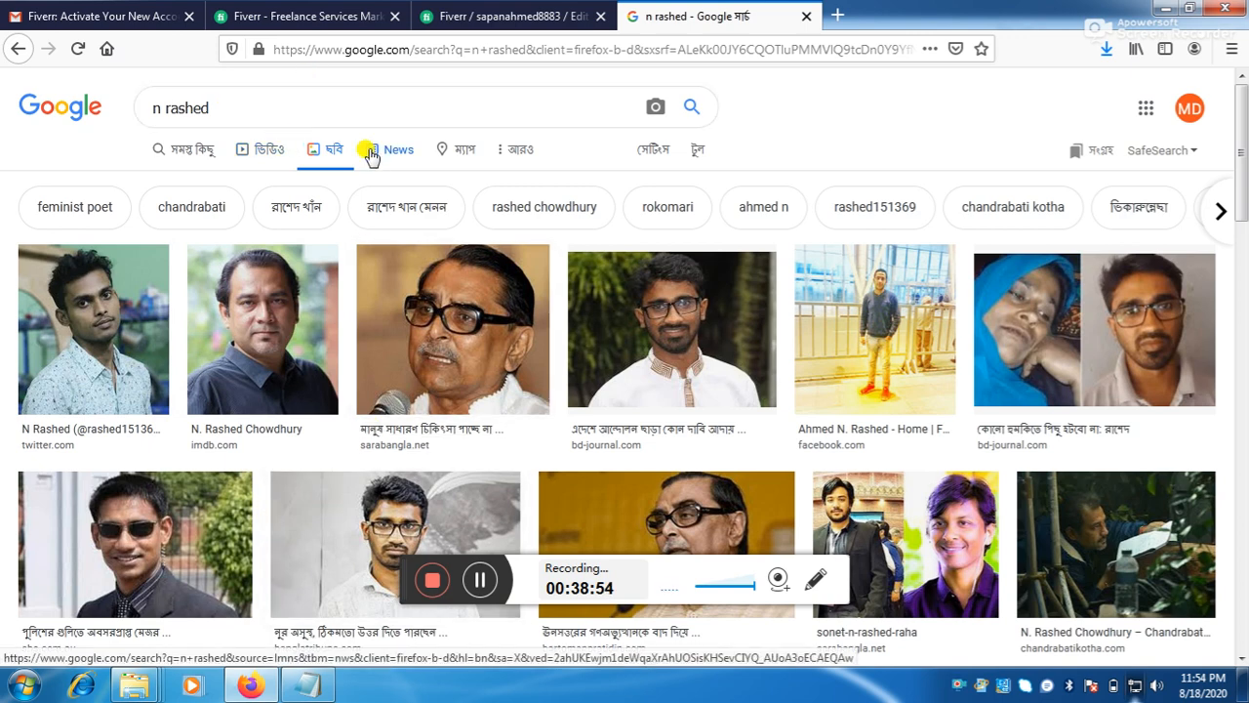
left_click_drag(1237, 154, 1243, 424)
left_click_drag(1243, 379, 1245, 98)
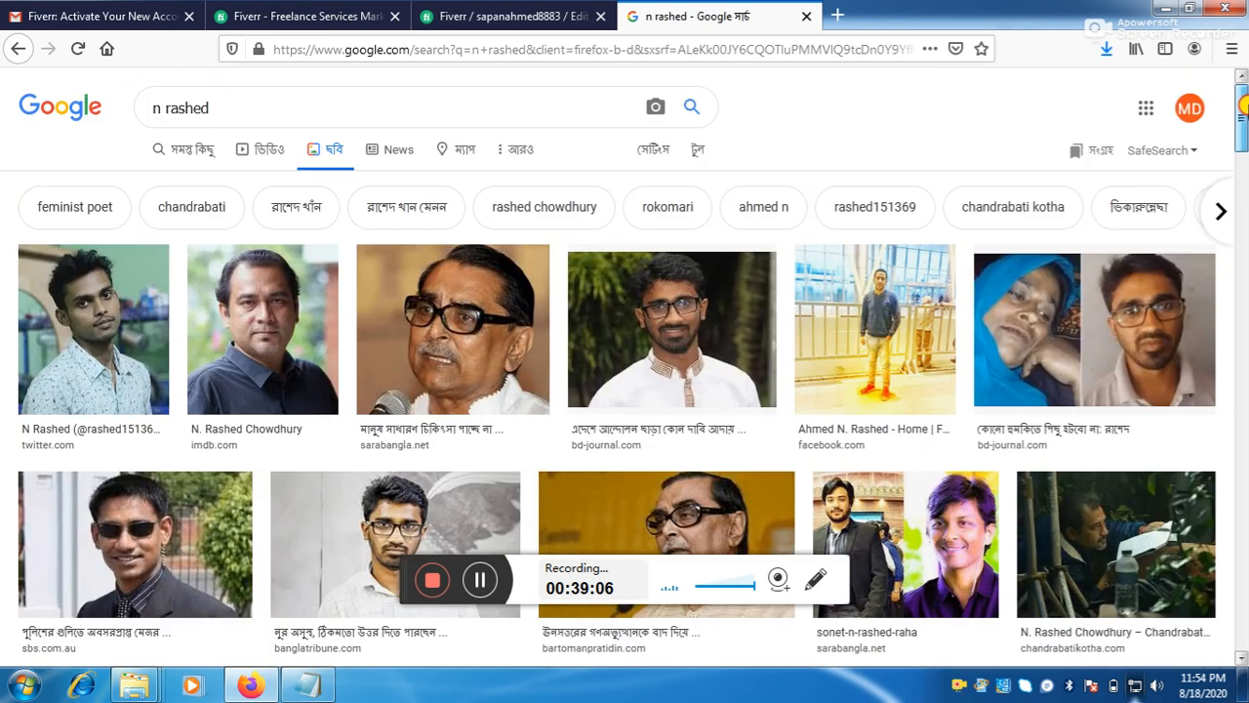
left_click(803, 17)
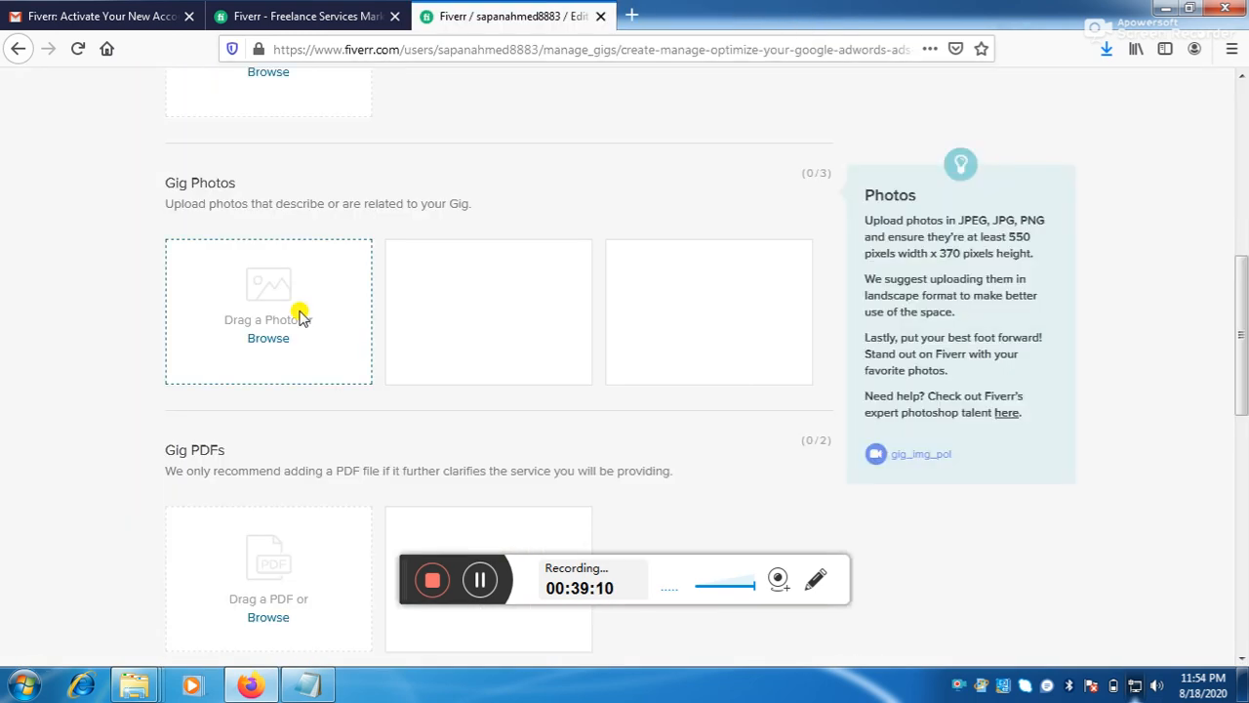
Step: Upload the AdWords campaign image from F:\gig image as the first gig photo
left_click(264, 338)
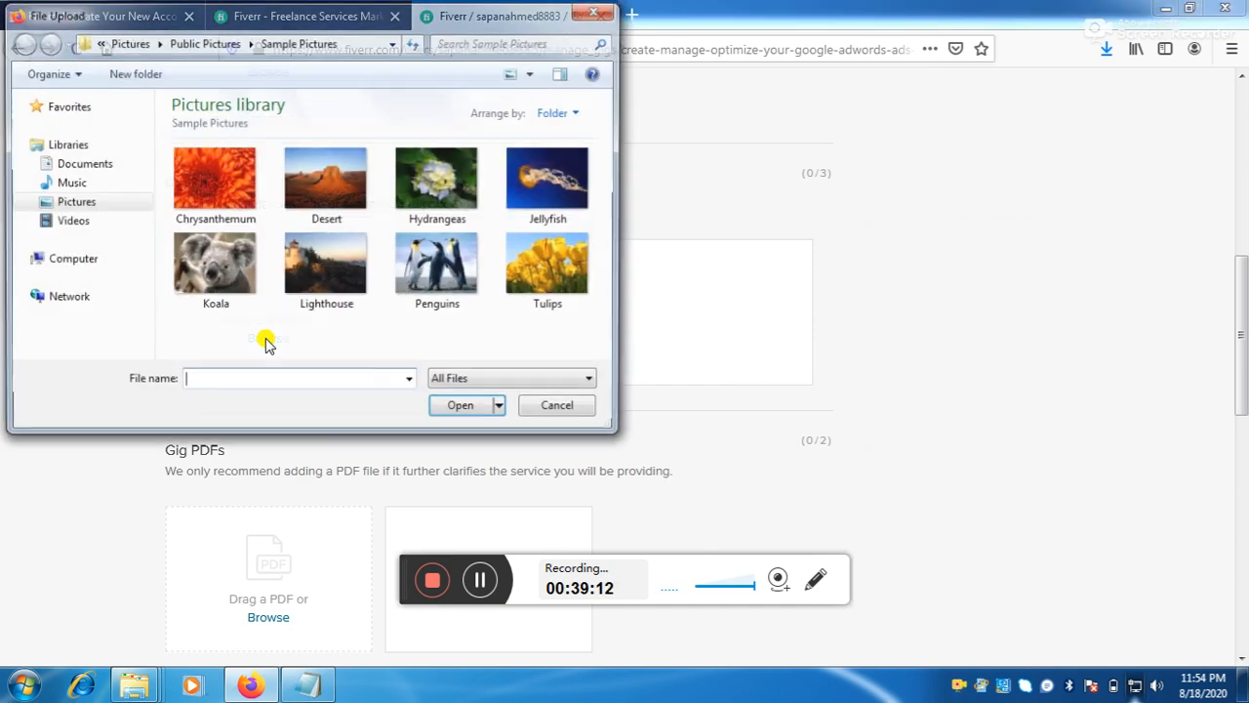
left_click(78, 259)
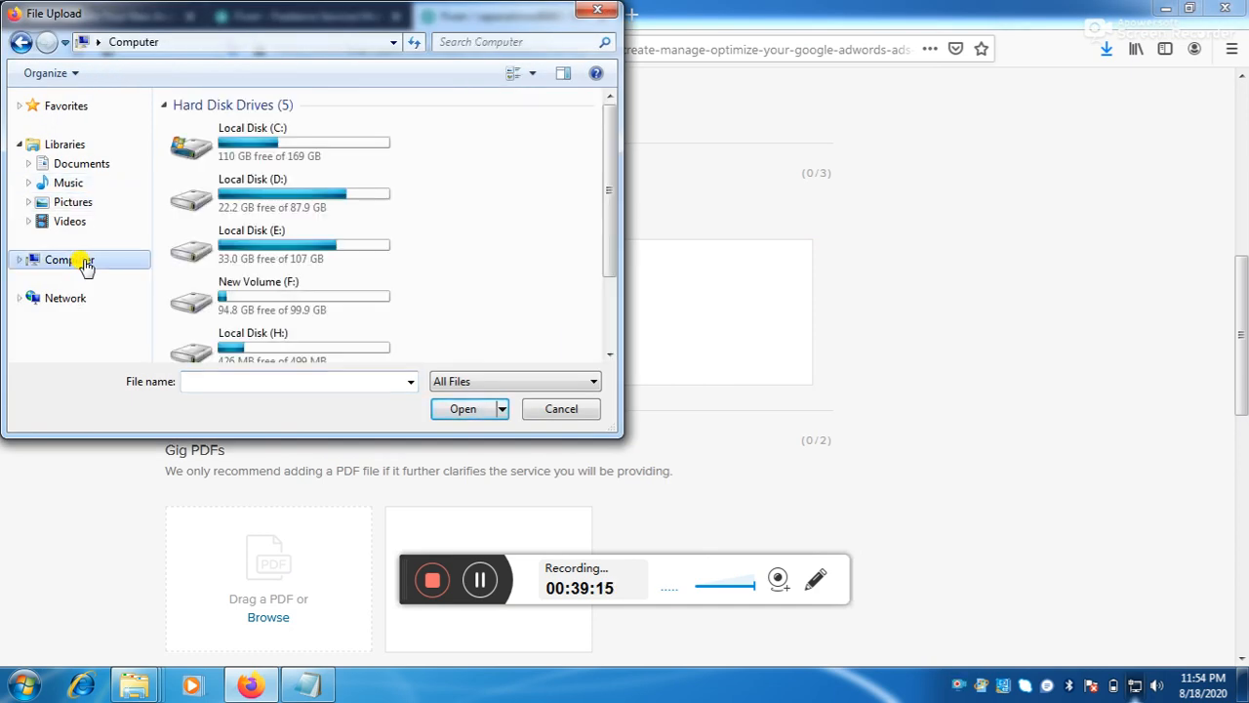
double_click(300, 305)
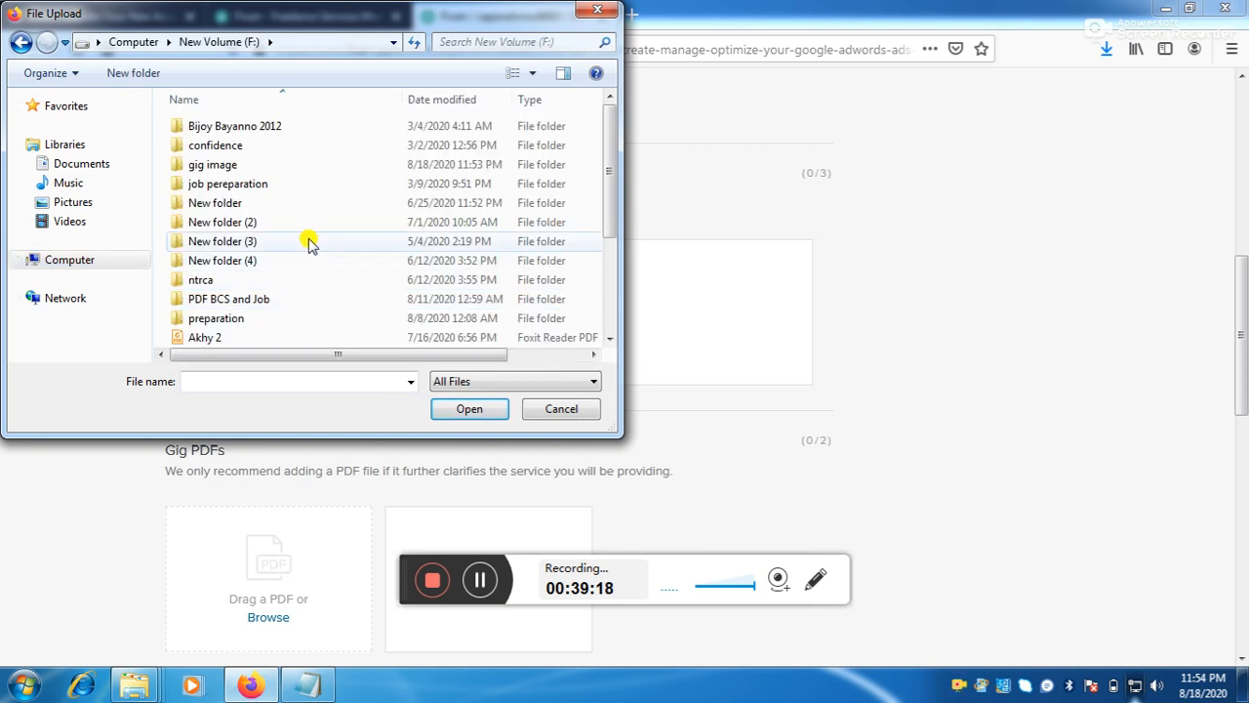
double_click(293, 167)
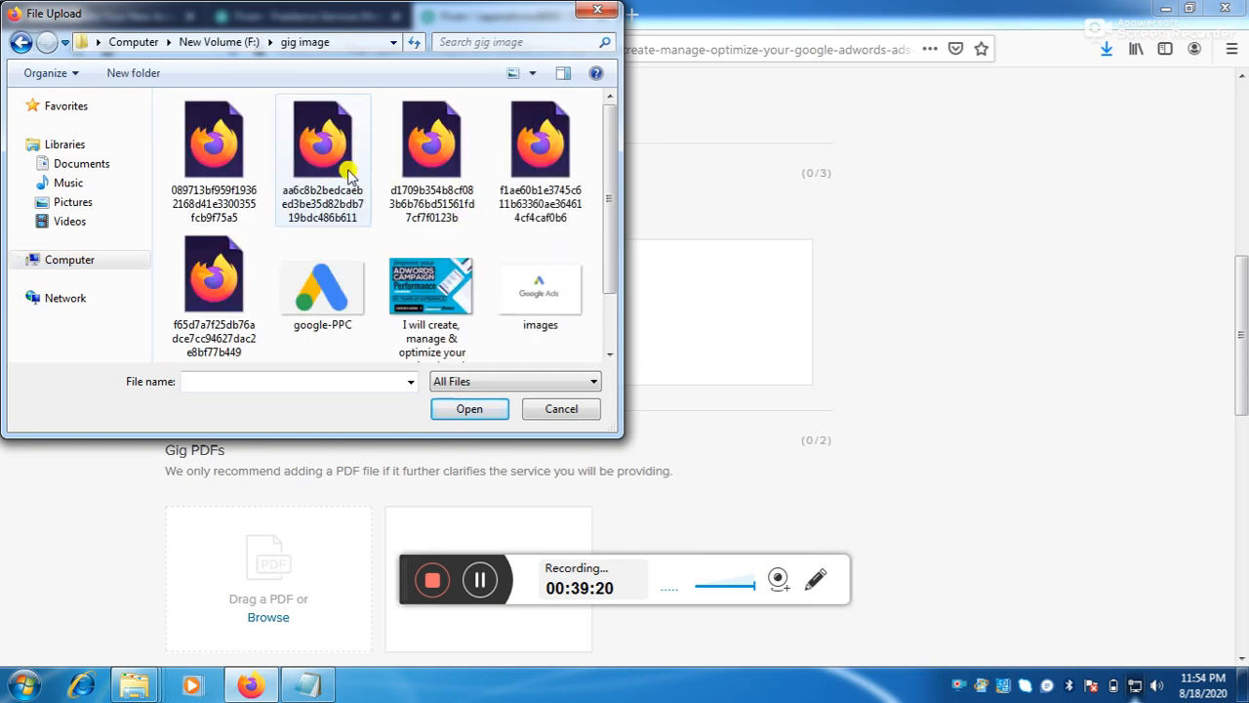
left_click(444, 304)
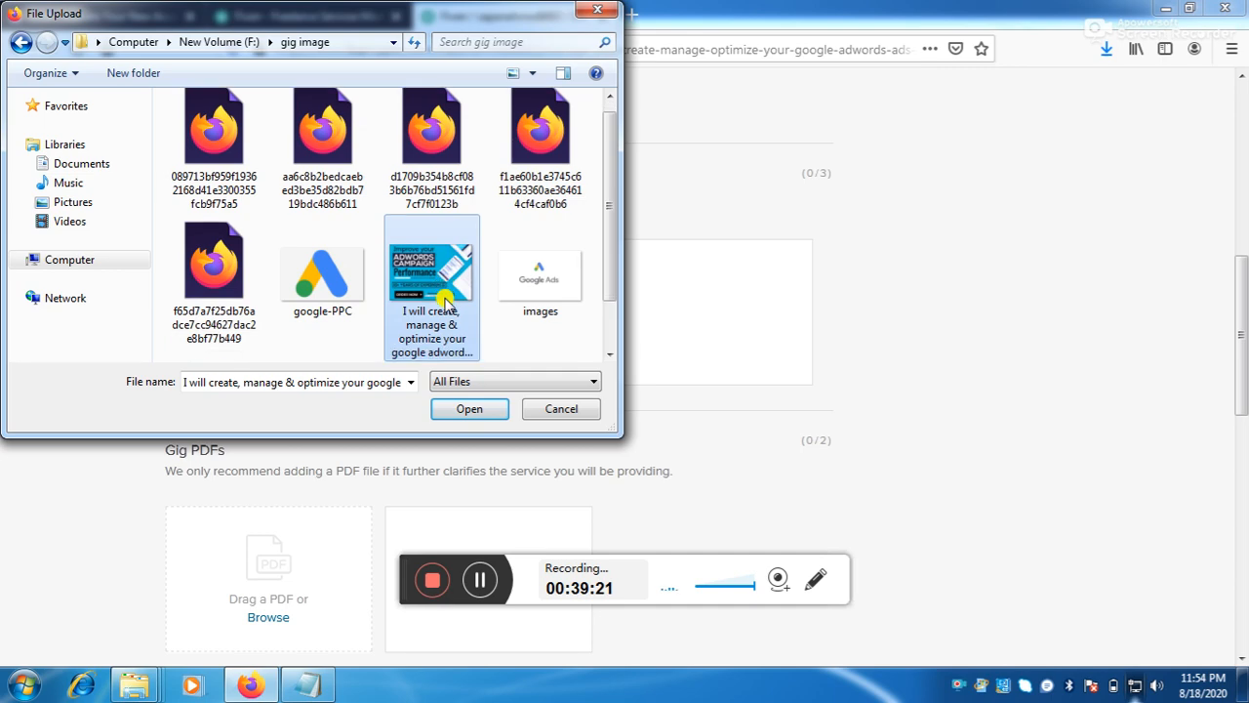
left_click(486, 412)
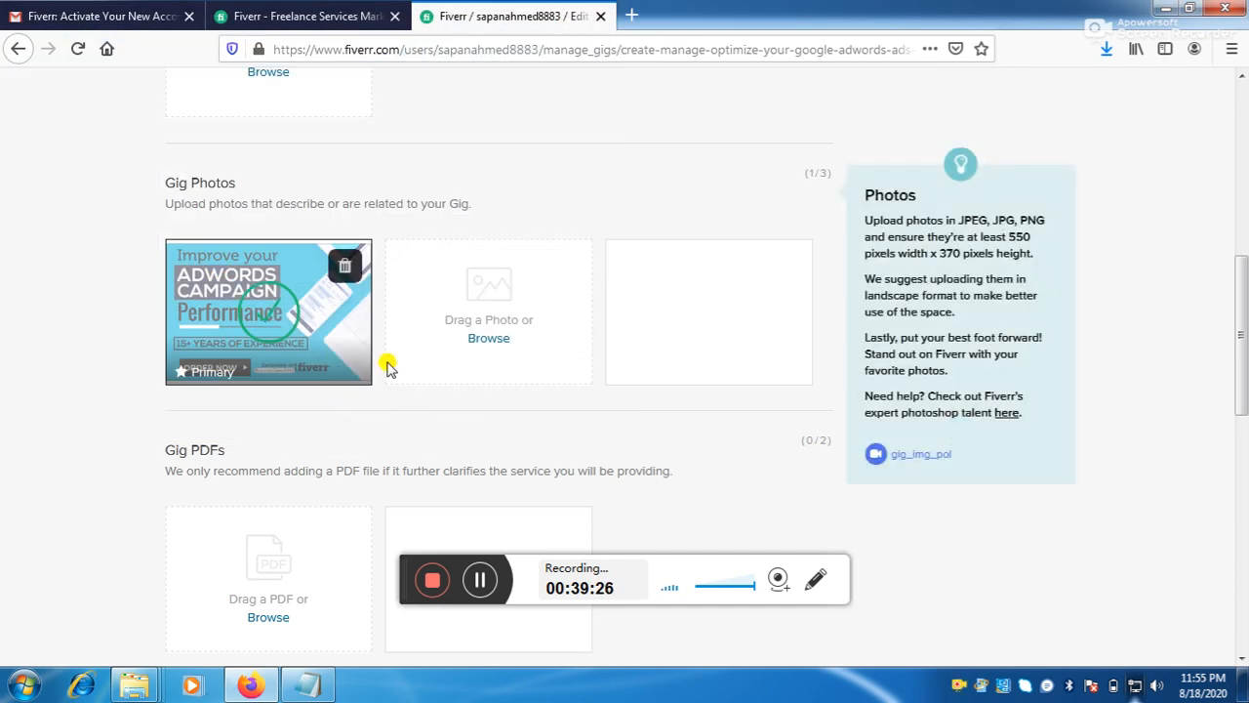
Step: Upload the google-PPC and images files as the second and third gig photos
left_click(491, 339)
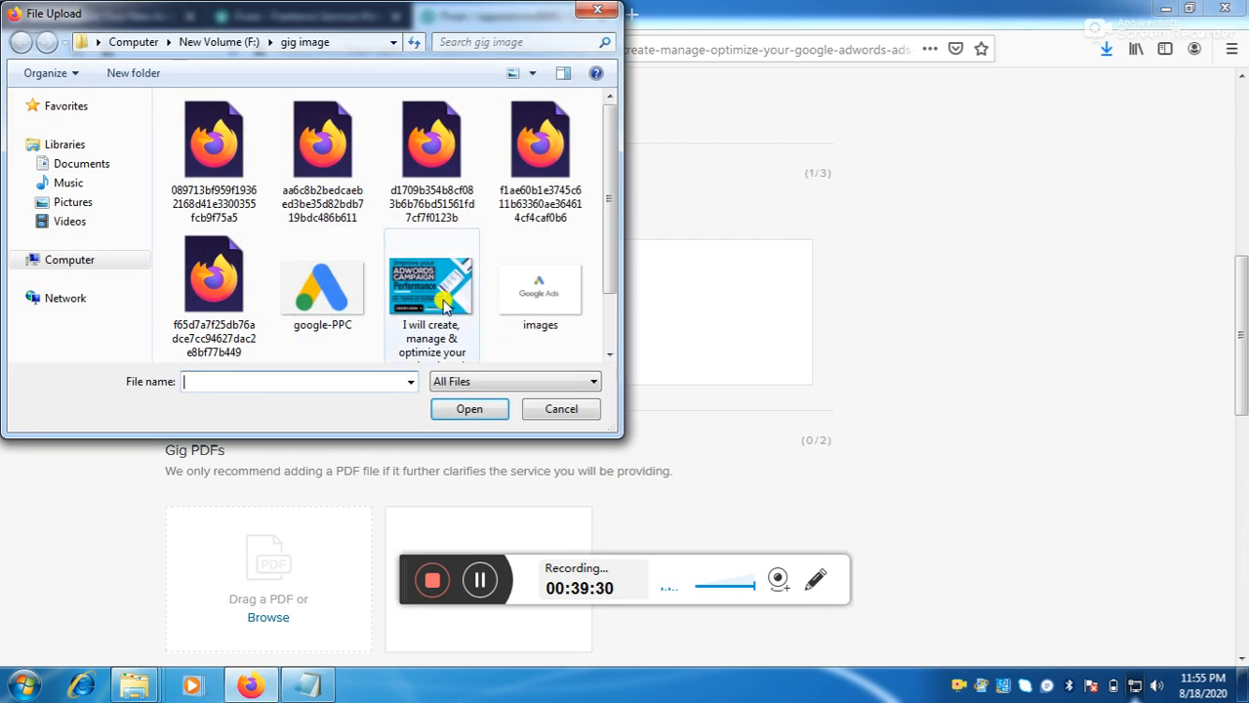
left_click(349, 312)
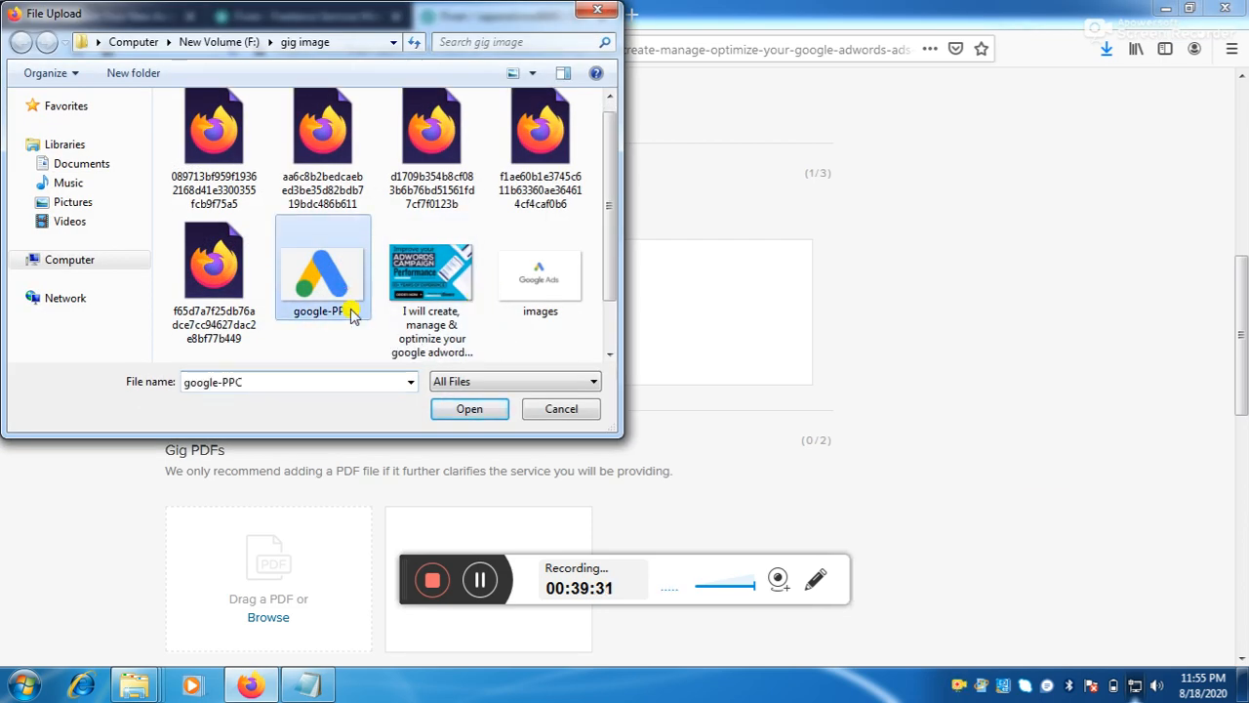
left_click(493, 417)
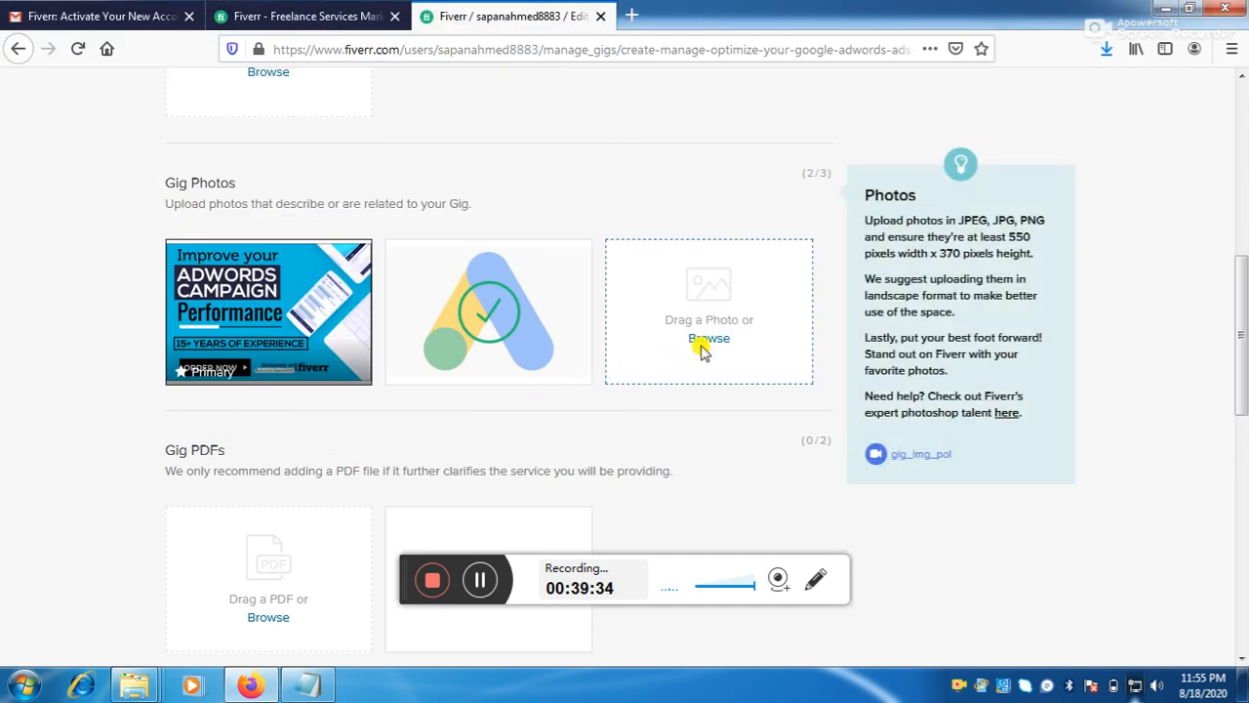
left_click(711, 346)
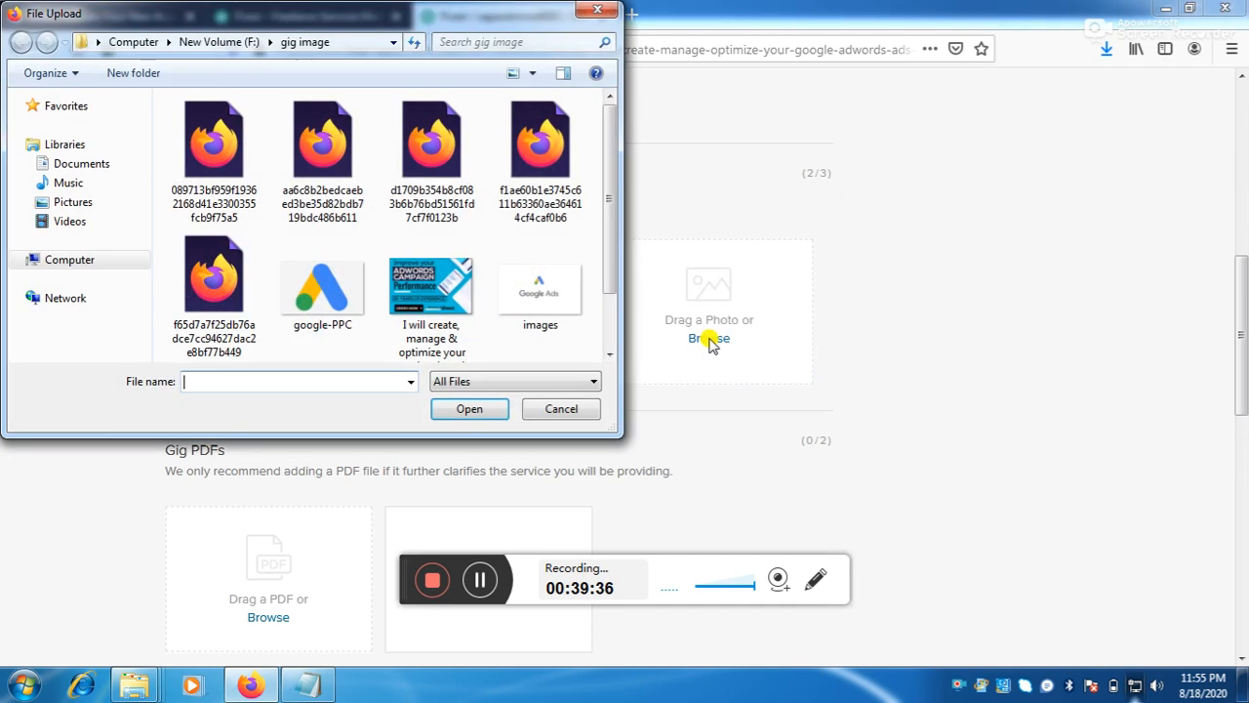
left_click(542, 317)
left_click(476, 410)
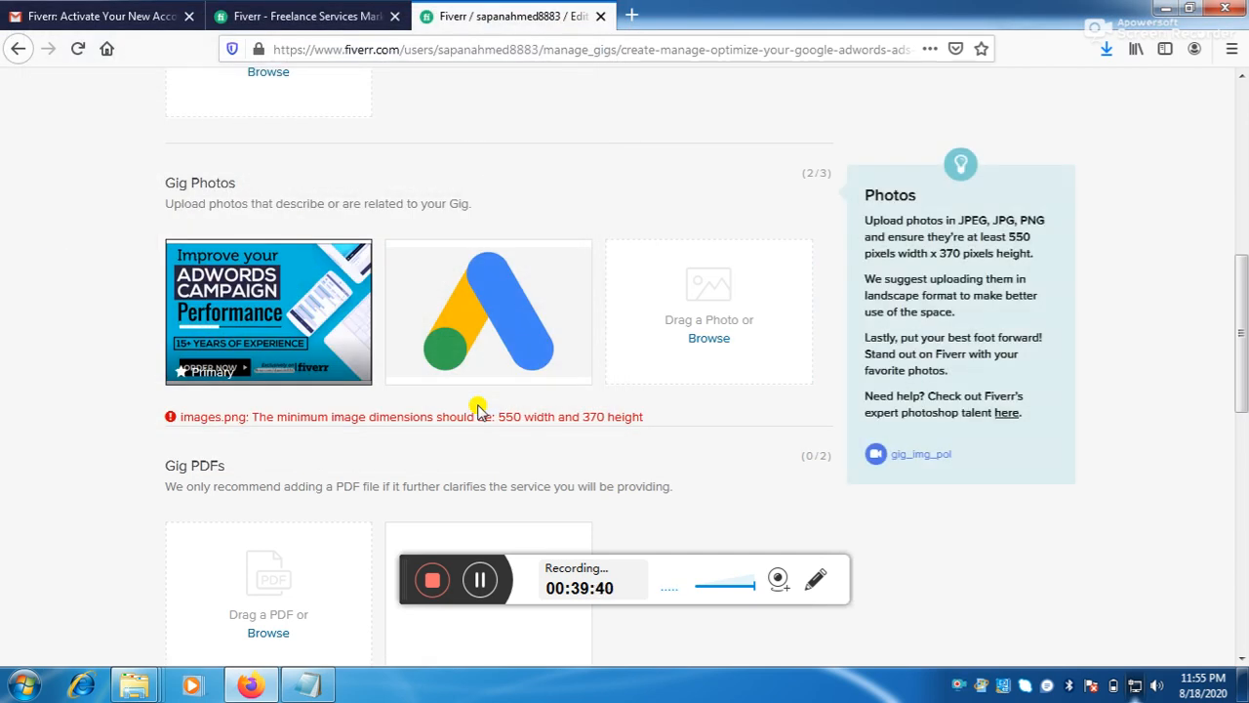
left_click(482, 579)
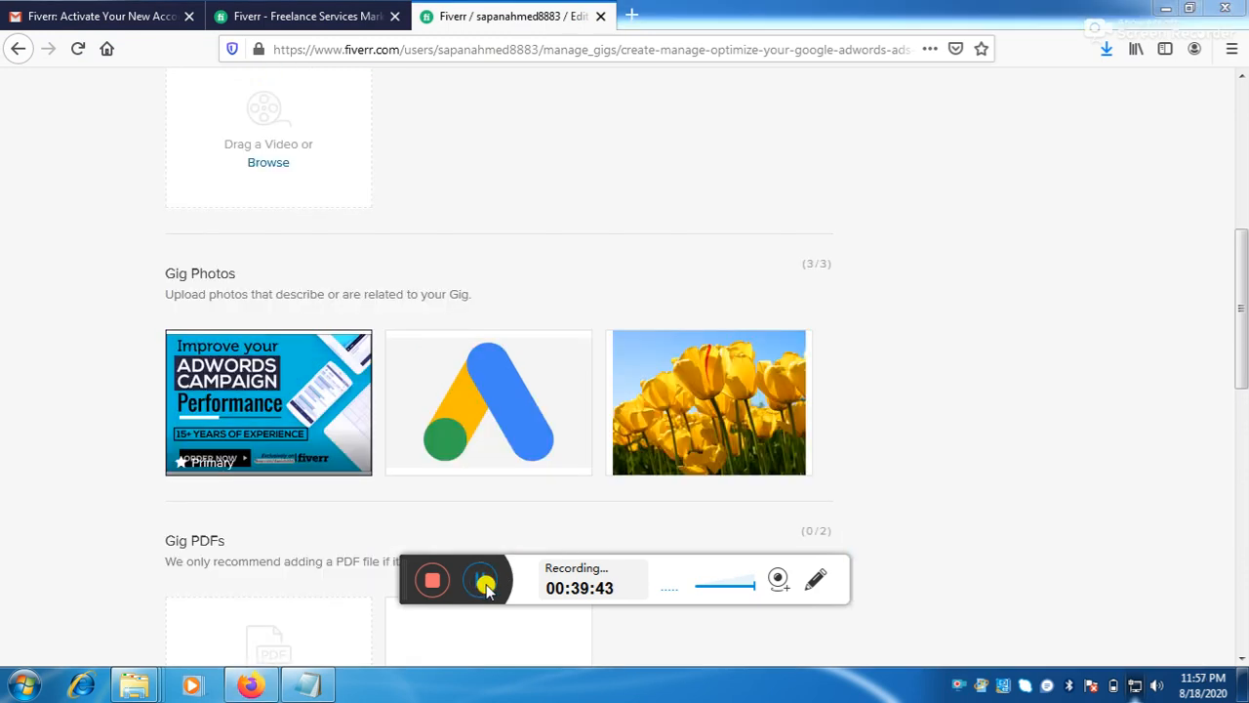
left_click(486, 582)
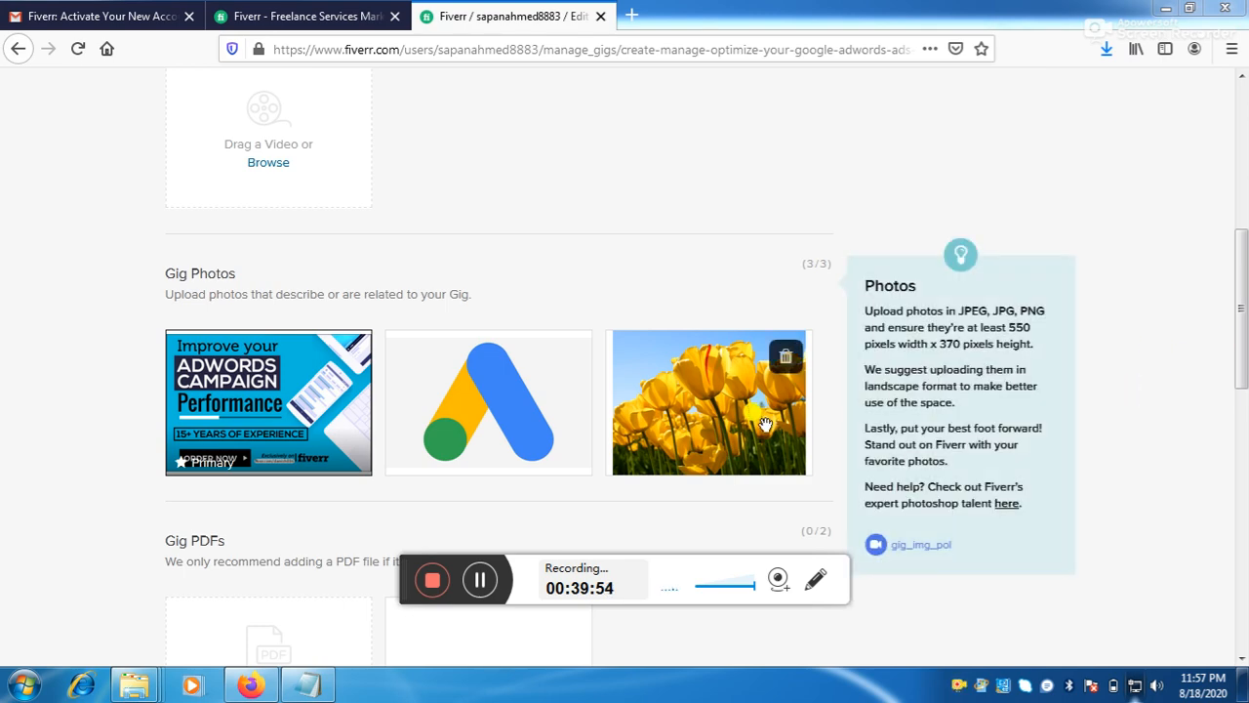
left_click_drag(1244, 335, 1243, 433)
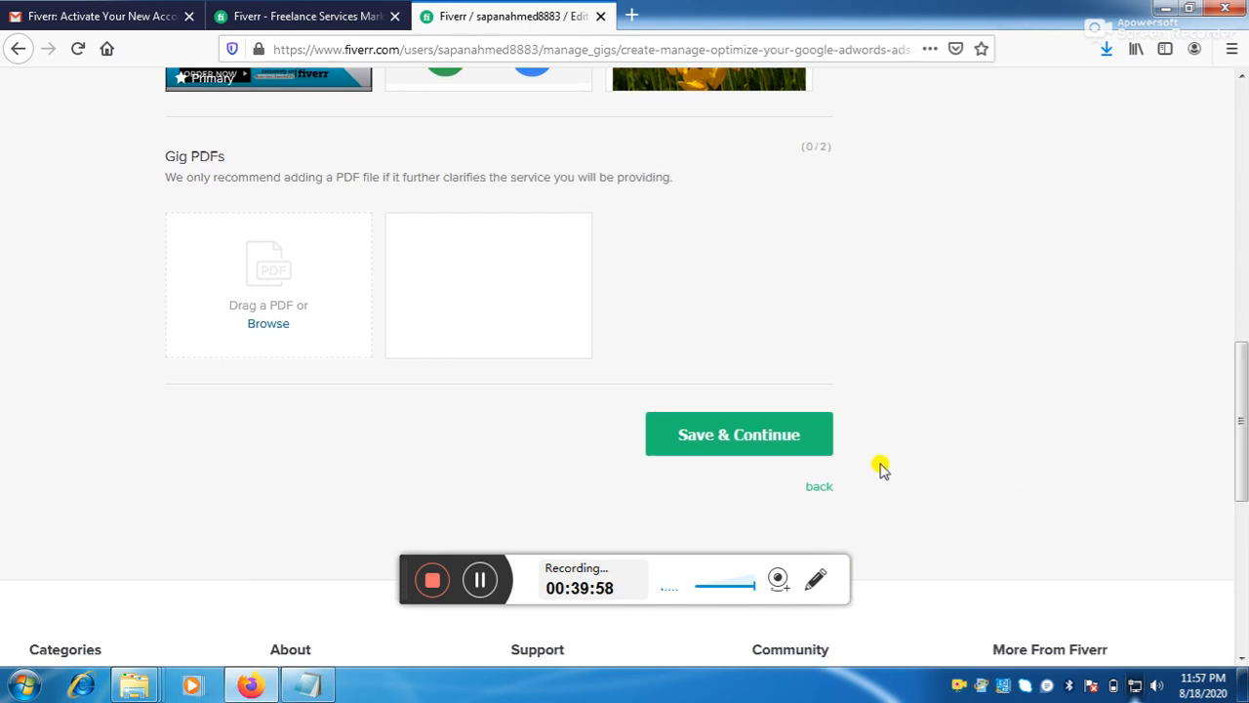
Step: Save the three-photo gallery and publish the AdWords gig, landing on Active Gigs (1)
left_click(757, 446)
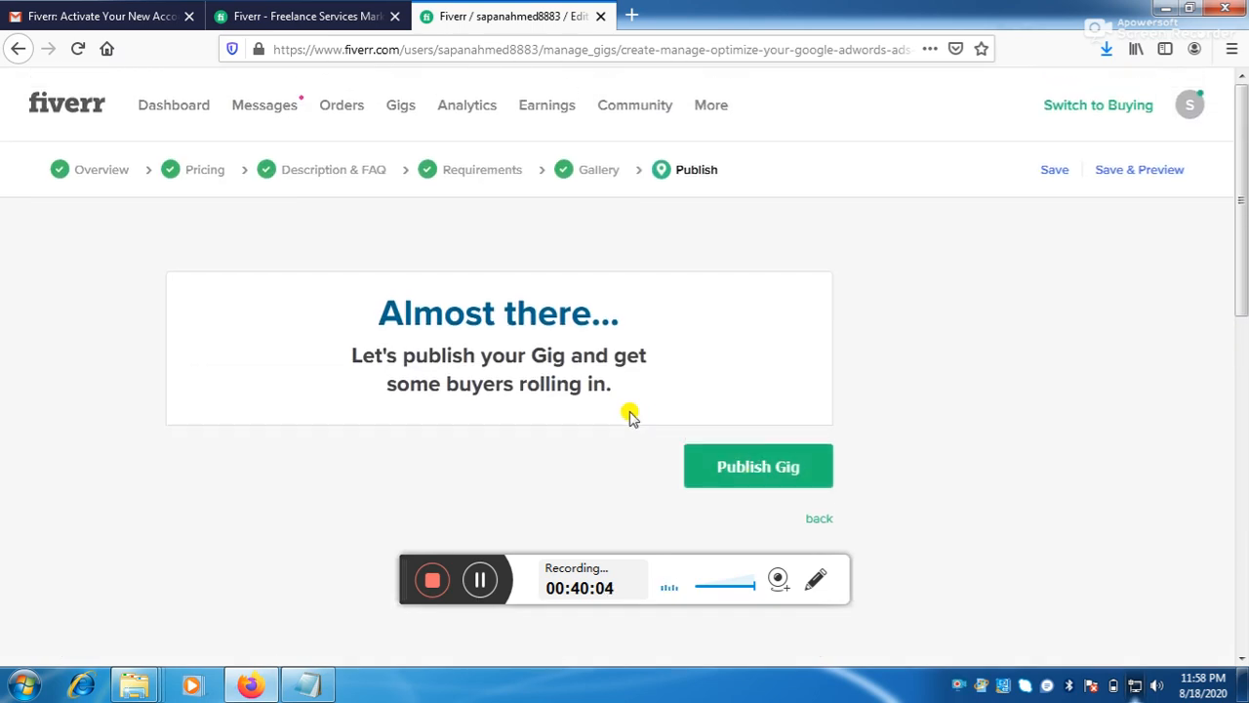
left_click(767, 482)
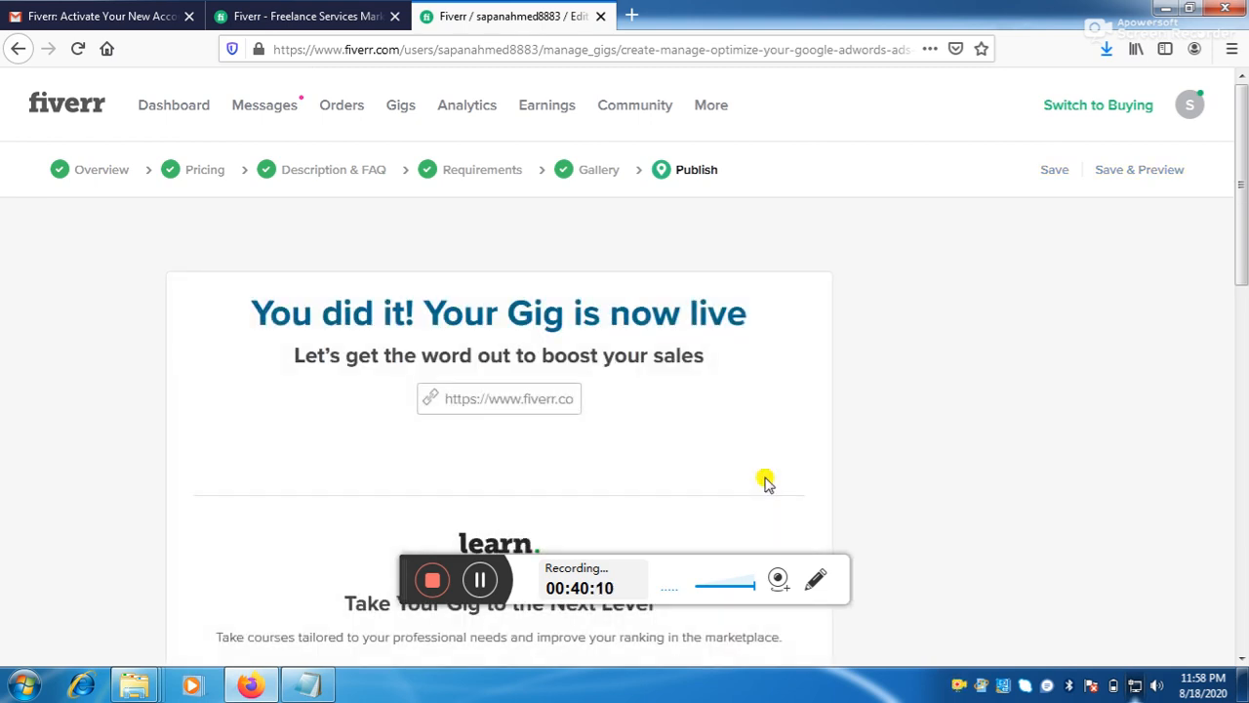
left_click_drag(1235, 271, 1213, 371)
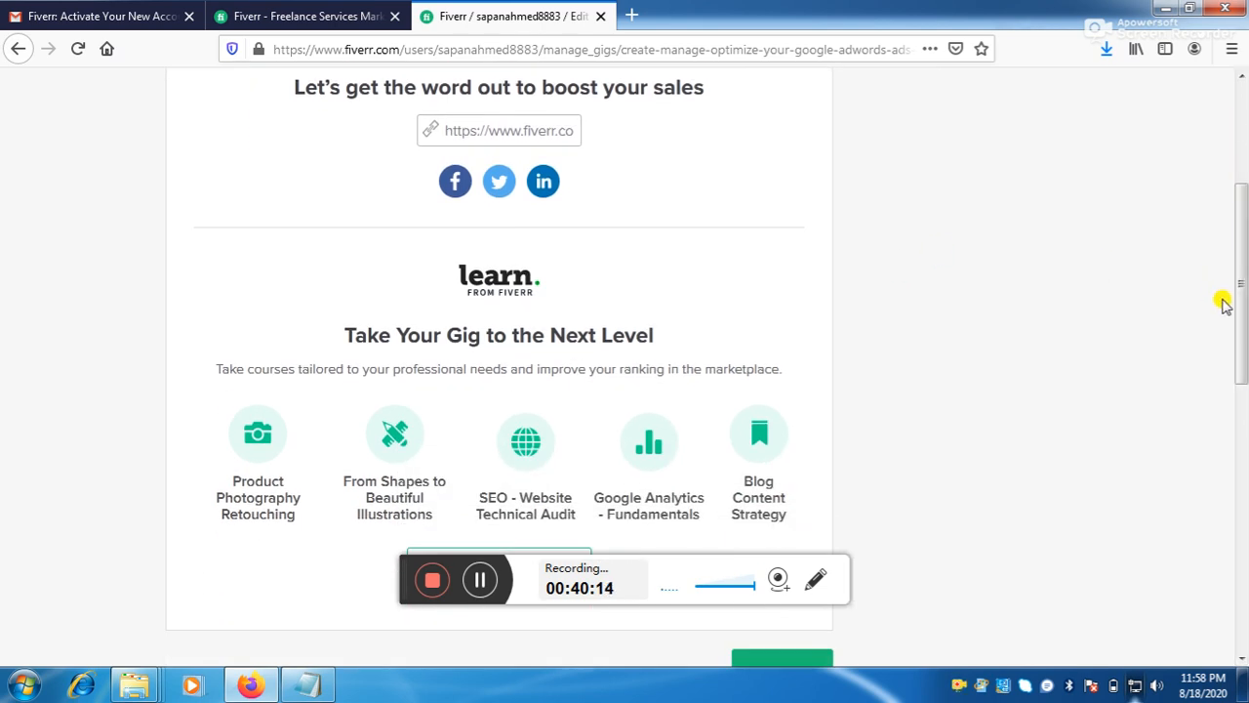
mouse_move(1236, 312)
left_mouse_down()
mouse_move(1239, 343)
mouse_move(1237, 332)
left_mouse_up()
left_click(785, 629)
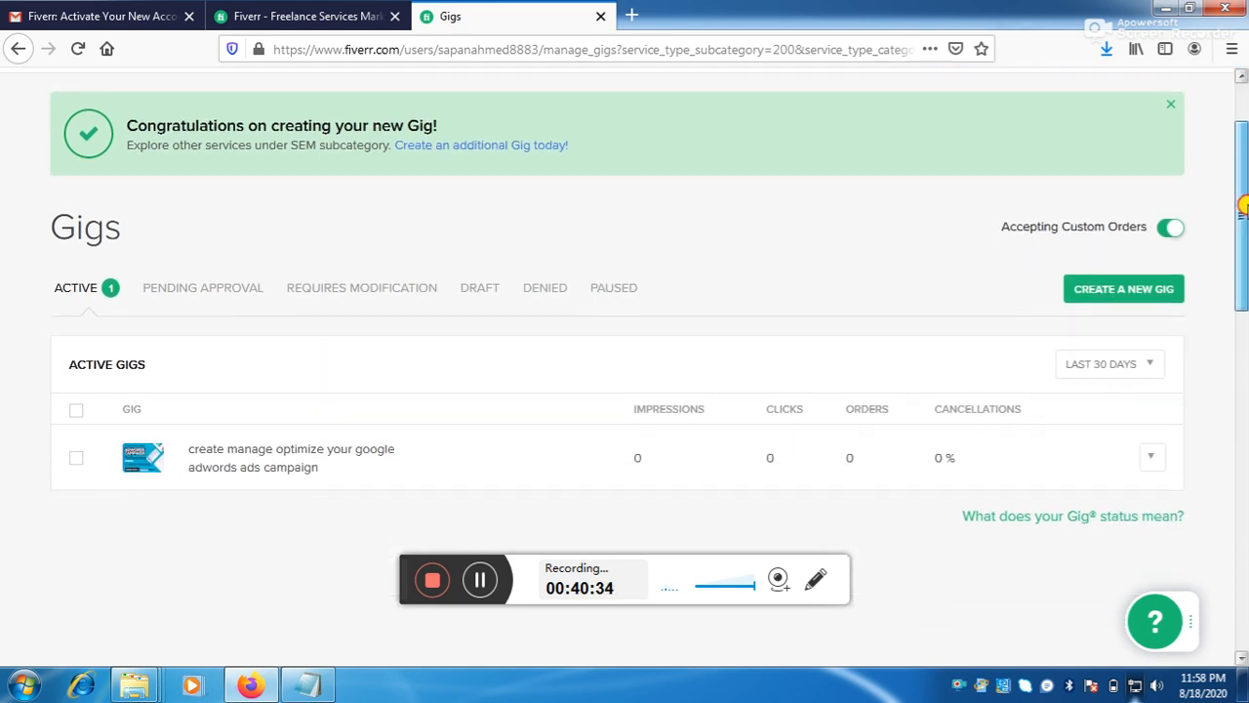
mouse_move(1243, 171)
left_mouse_down()
mouse_move(1243, 254)
mouse_move(1243, 154)
left_mouse_up()
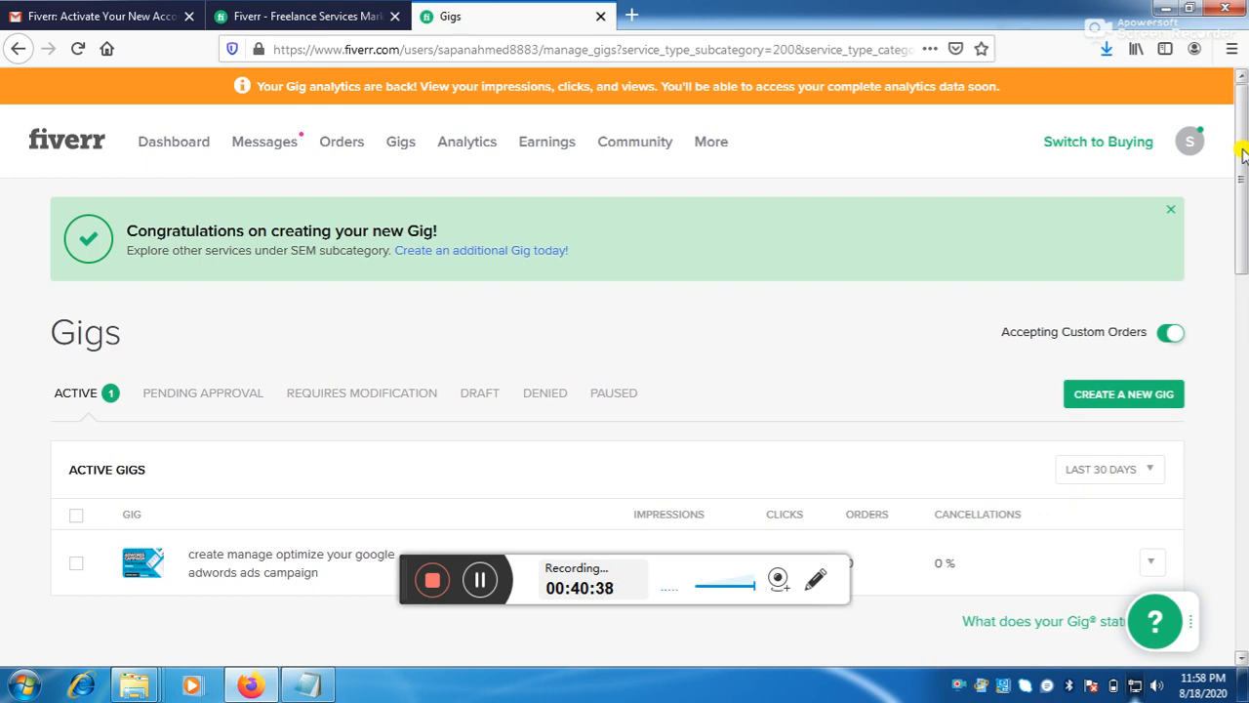